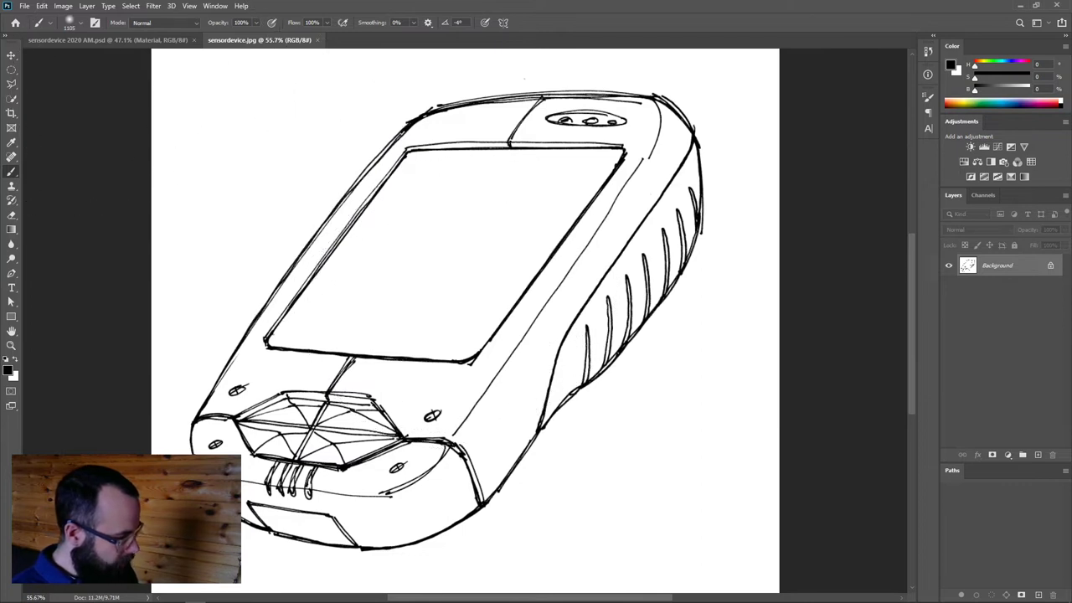
Choose the Move tool and unlock the Background layer so it becomes Layer 0
left_click(11, 55)
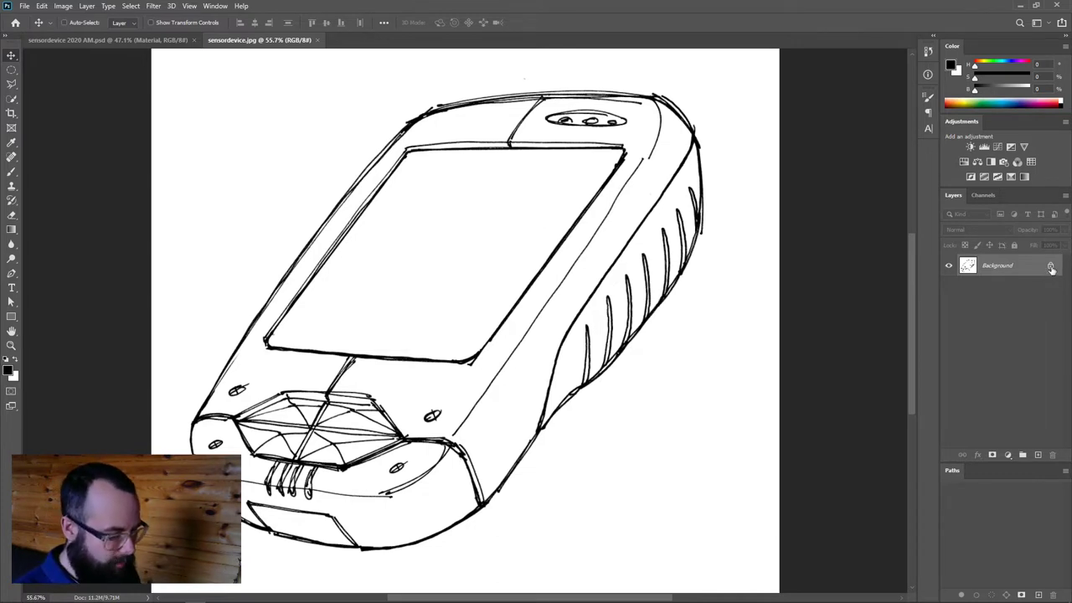
left_click(1051, 268)
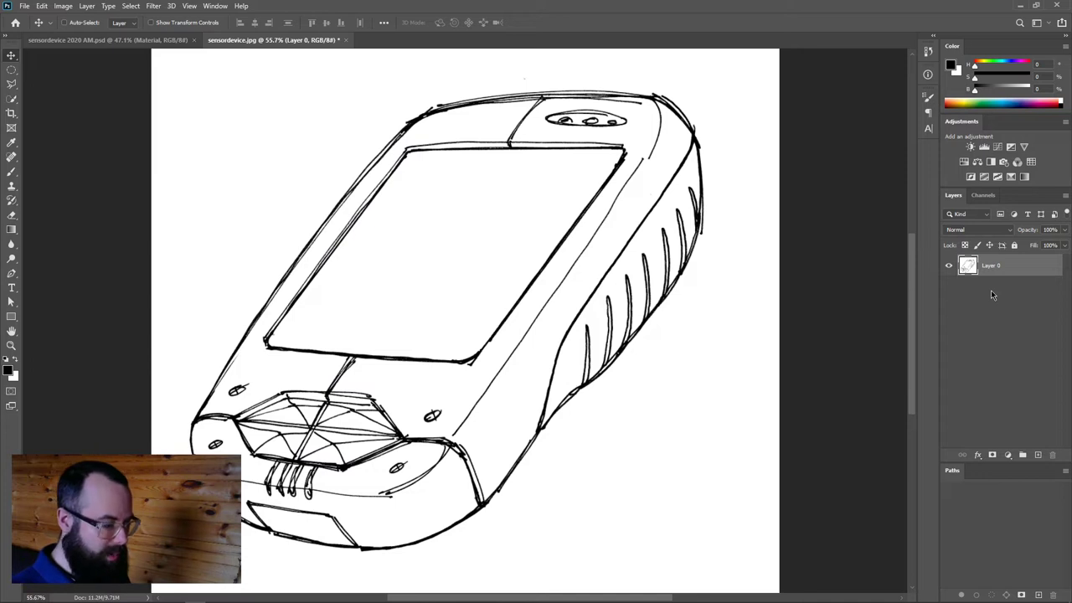
Start editing the name of Layer 0 in the Layers panel
double_click(991, 265)
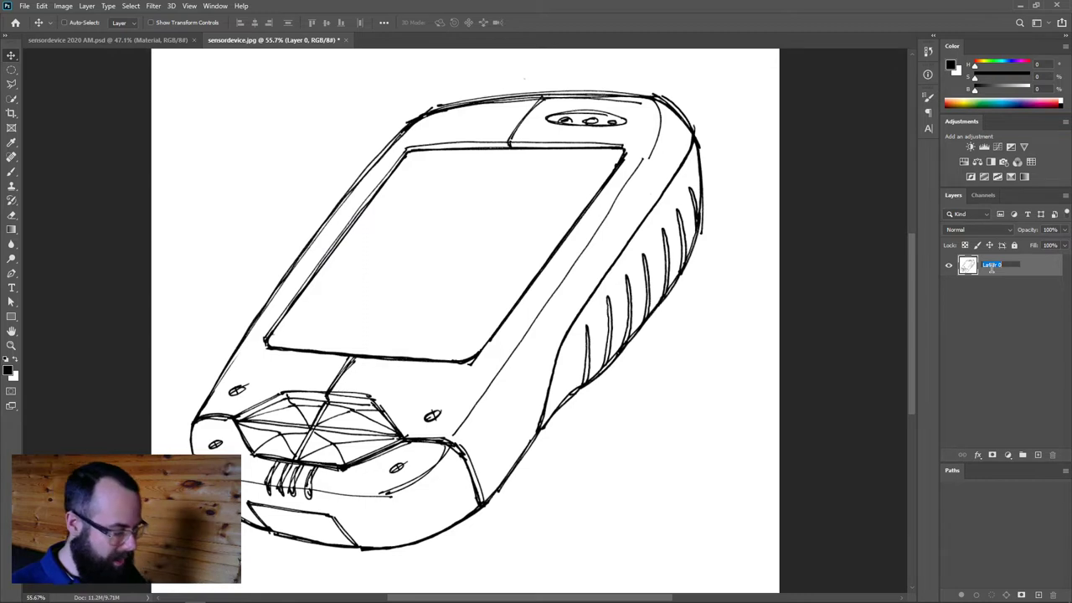
Rename Layer 0 to 'Sketch'
type("Sketch")
key("Return")
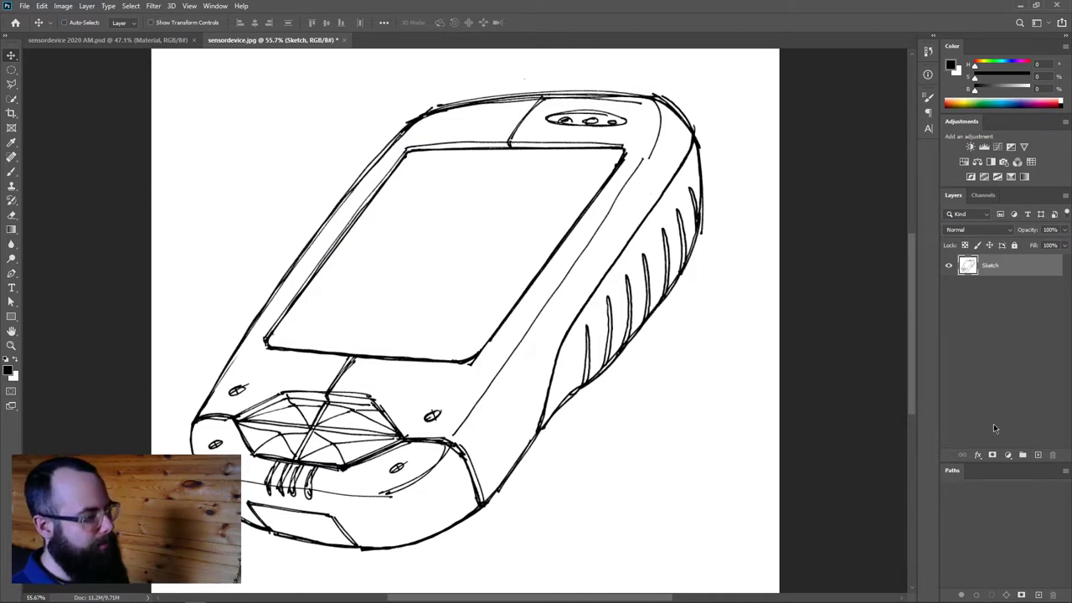
left_click(984, 229)
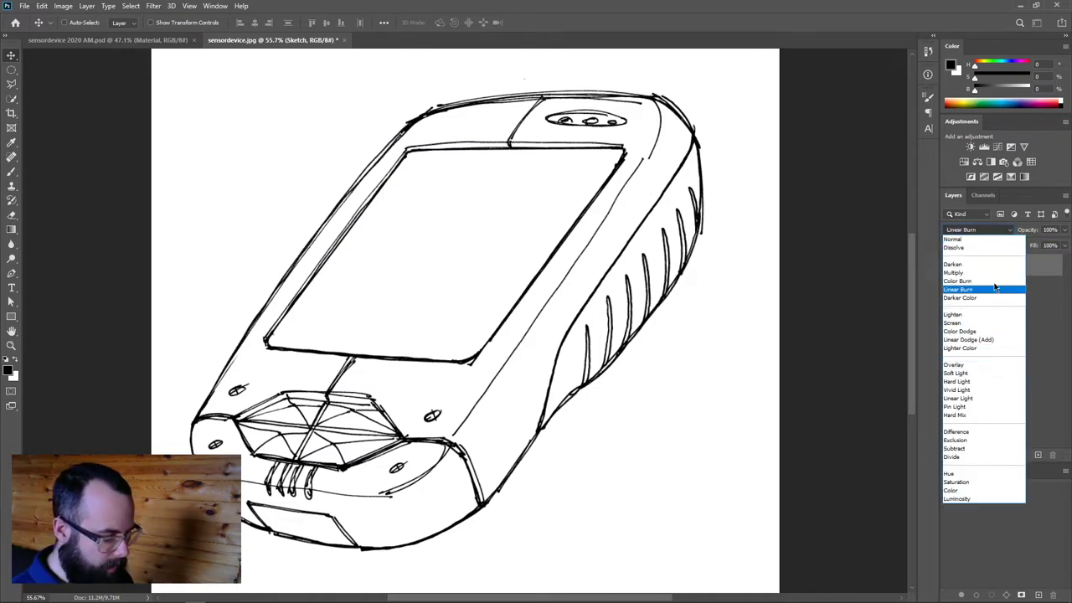
Set the Sketch layer's blend mode to Multiply
left_click(995, 273)
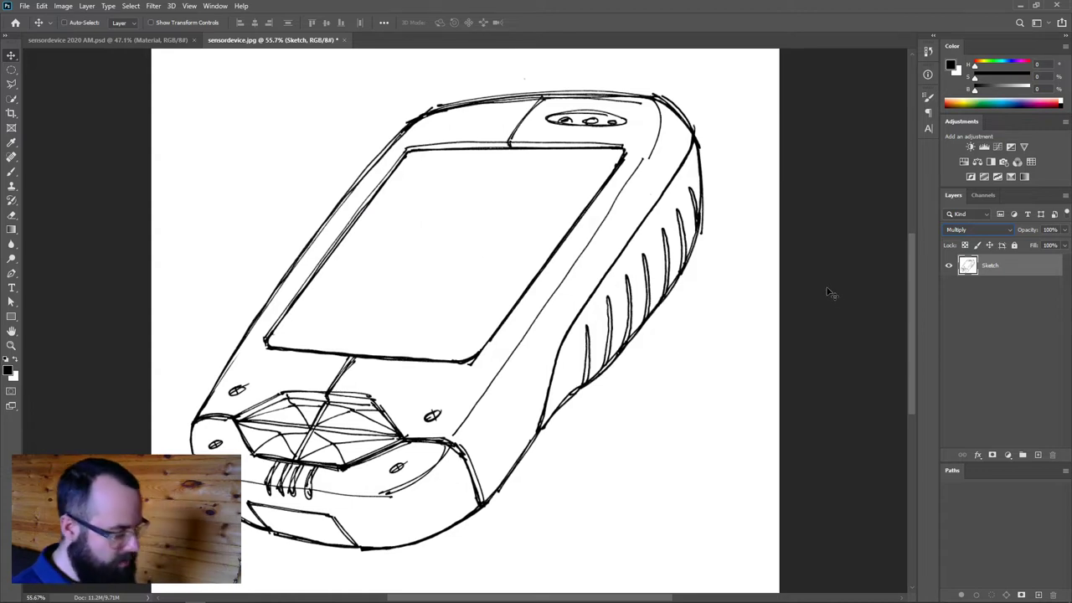
Dock the Paths panel as its own panel below Layers and make it taller
left_click_drag(953, 470, 1003, 201)
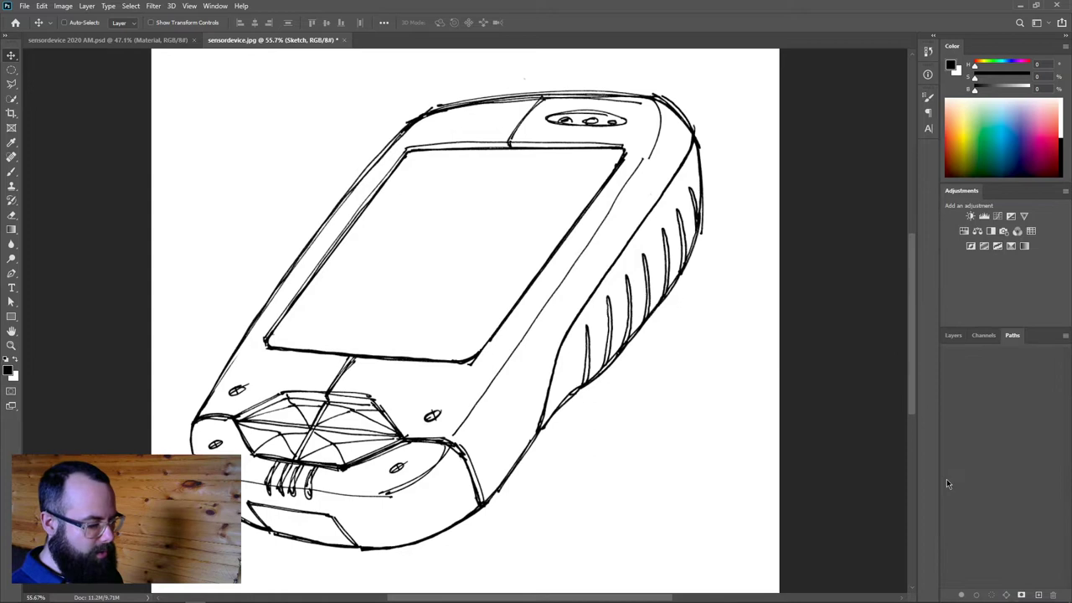
left_click(953, 335)
left_click(1015, 335)
left_click(954, 337)
left_click(1012, 335)
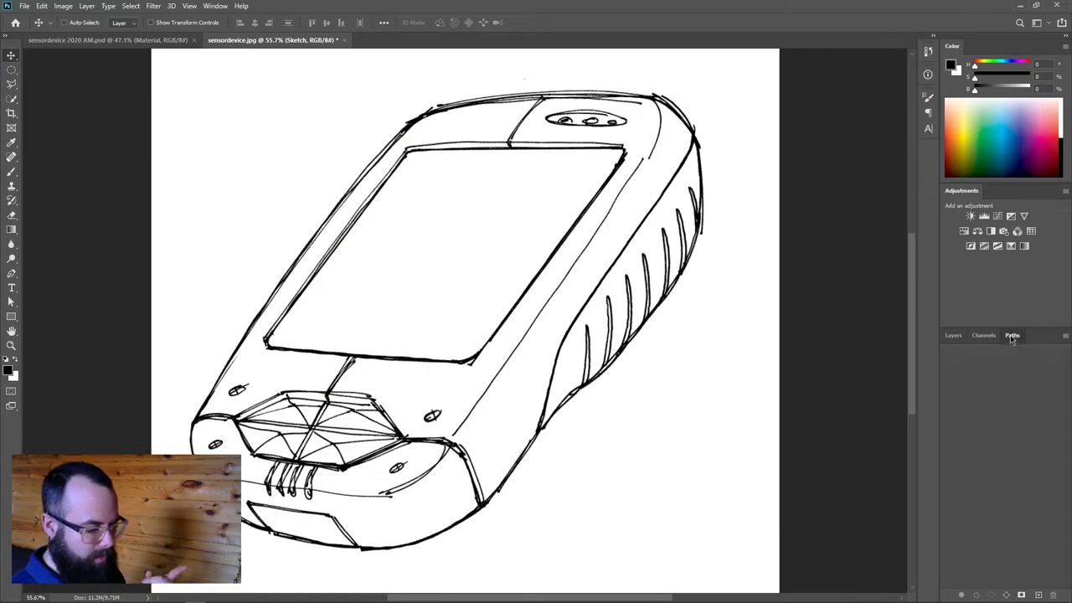
left_click_drag(1010, 335, 996, 597)
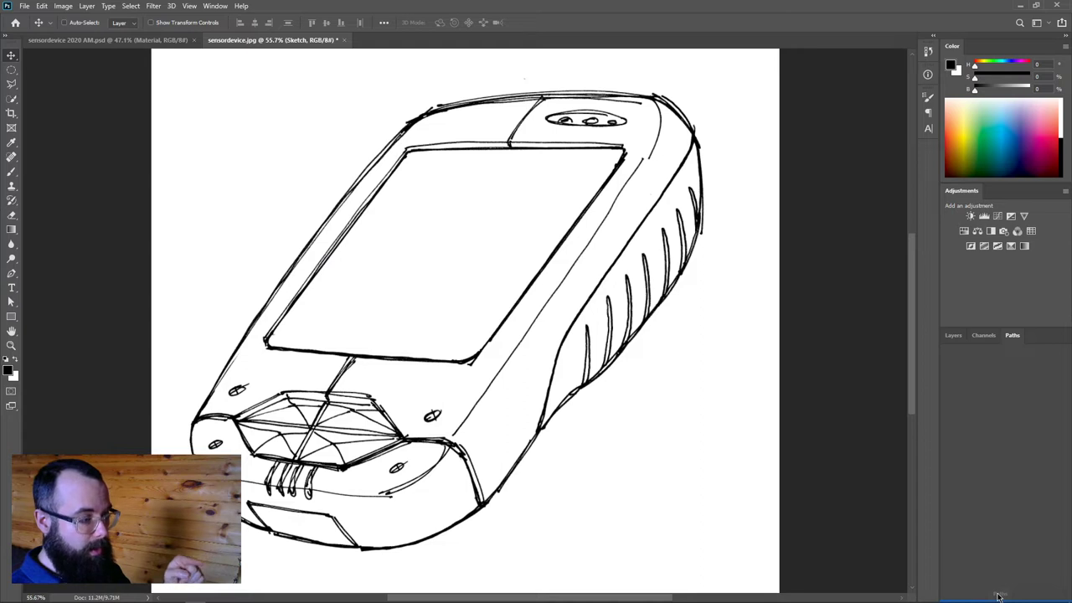
left_click_drag(998, 596, 998, 596)
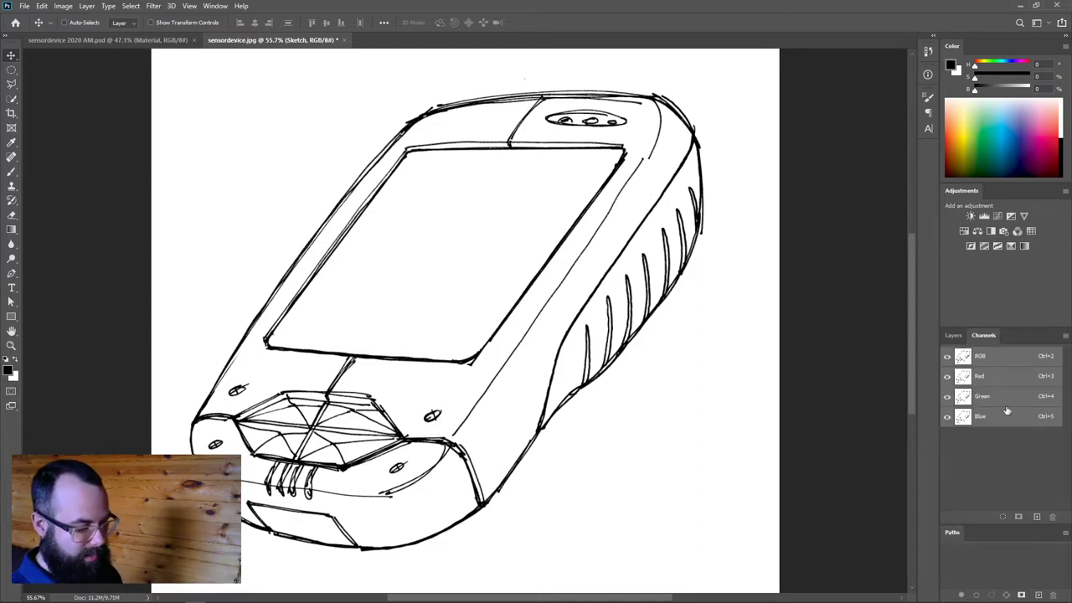
left_click(953, 335)
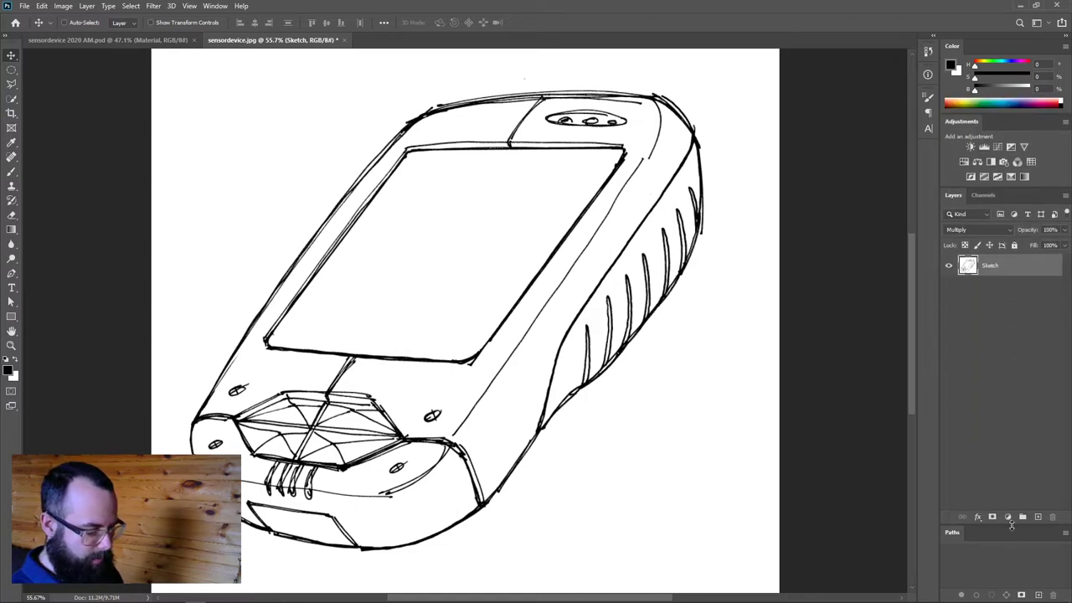
left_click_drag(1010, 526, 1025, 403)
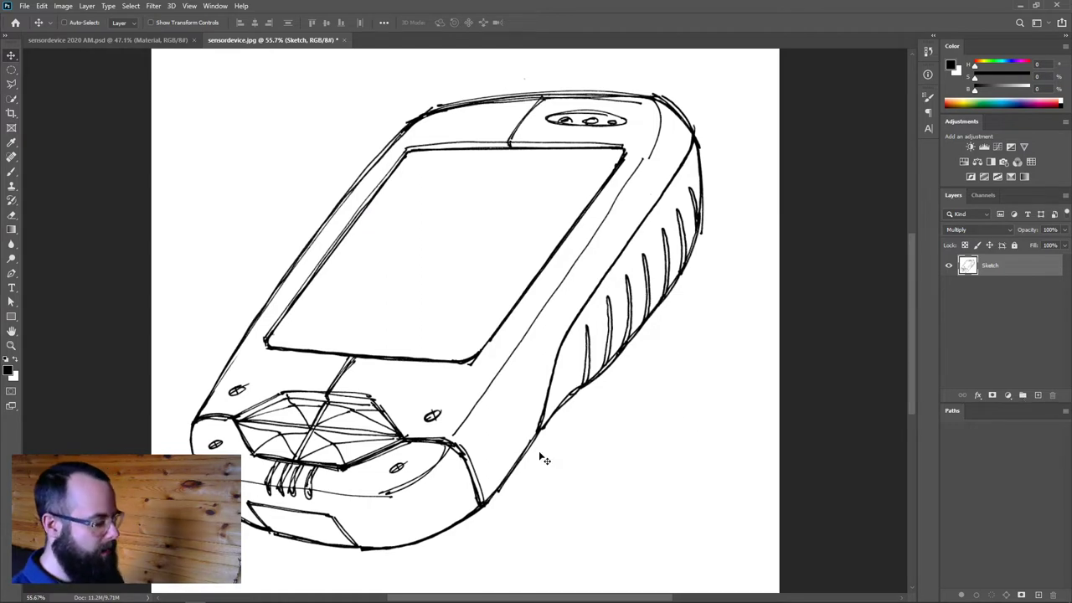
Shift the view of the sketch slightly on the canvas
left_click_drag(528, 352, 516, 347)
Switch to the Pen tool and bring the lower front end of the device into view
key("p")
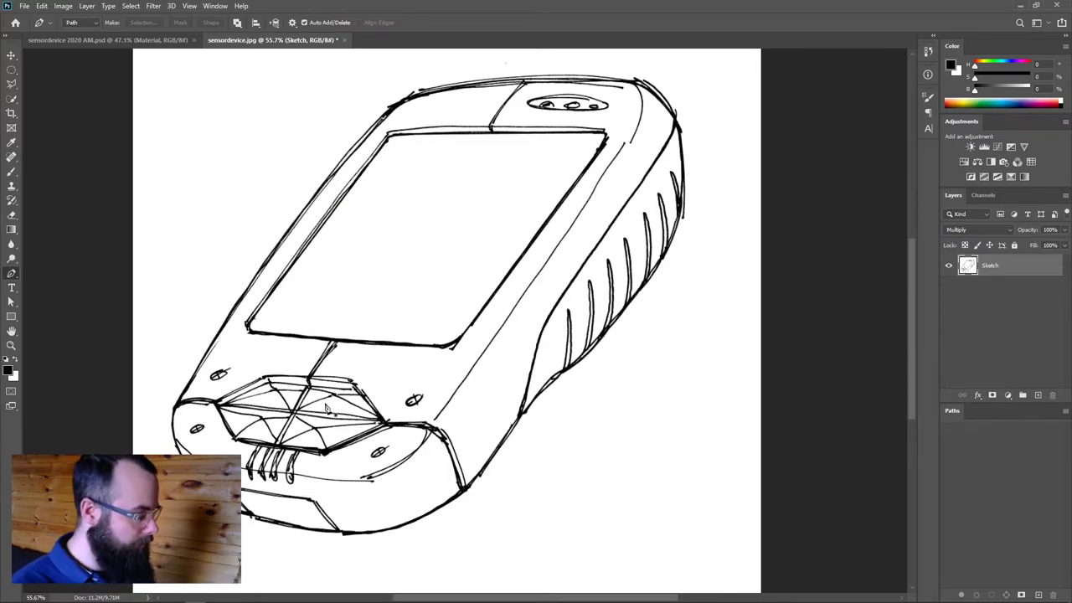
scroll(293, 406, "up", 5)
scroll(371, 414, "down", 1)
scroll(371, 414, "left", 2)
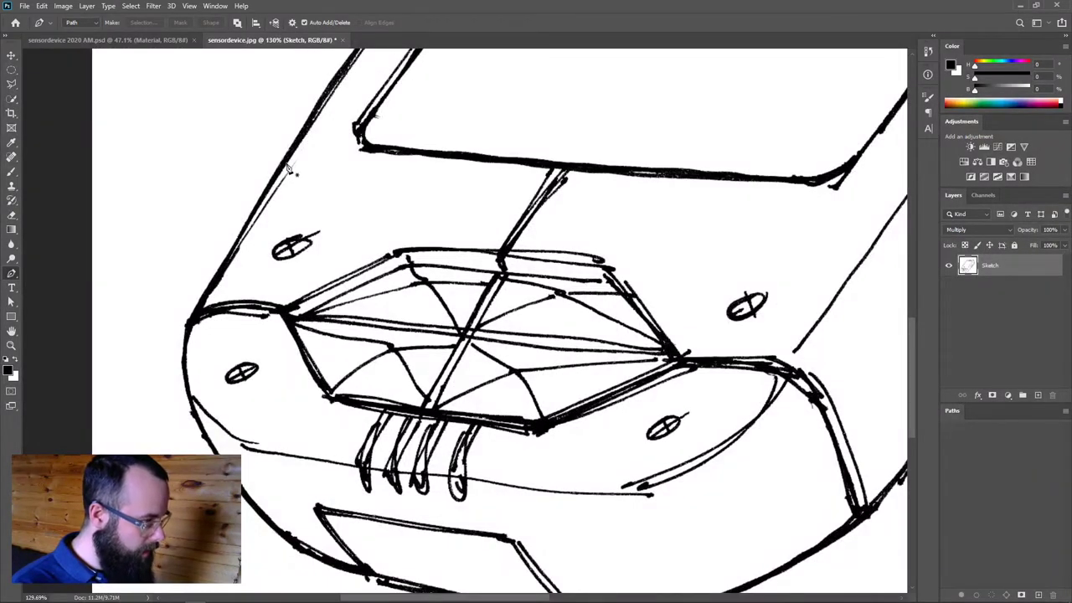
scroll(413, 319, "down", 6)
scroll(449, 323, "up", 3)
scroll(449, 323, "down", 2)
scroll(436, 416, "down", 1)
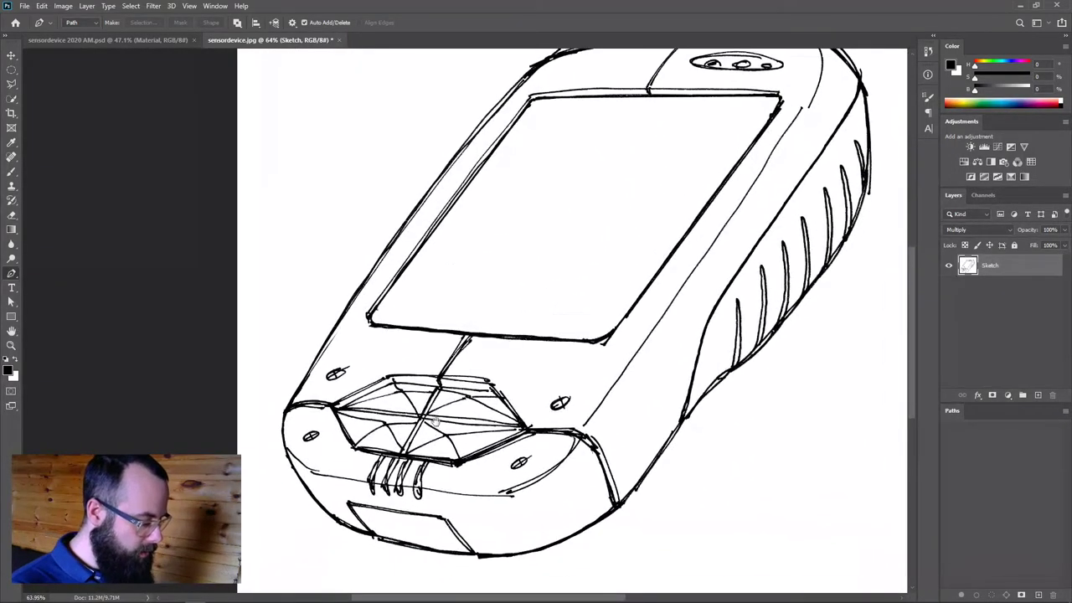
scroll(436, 414, "up", 3)
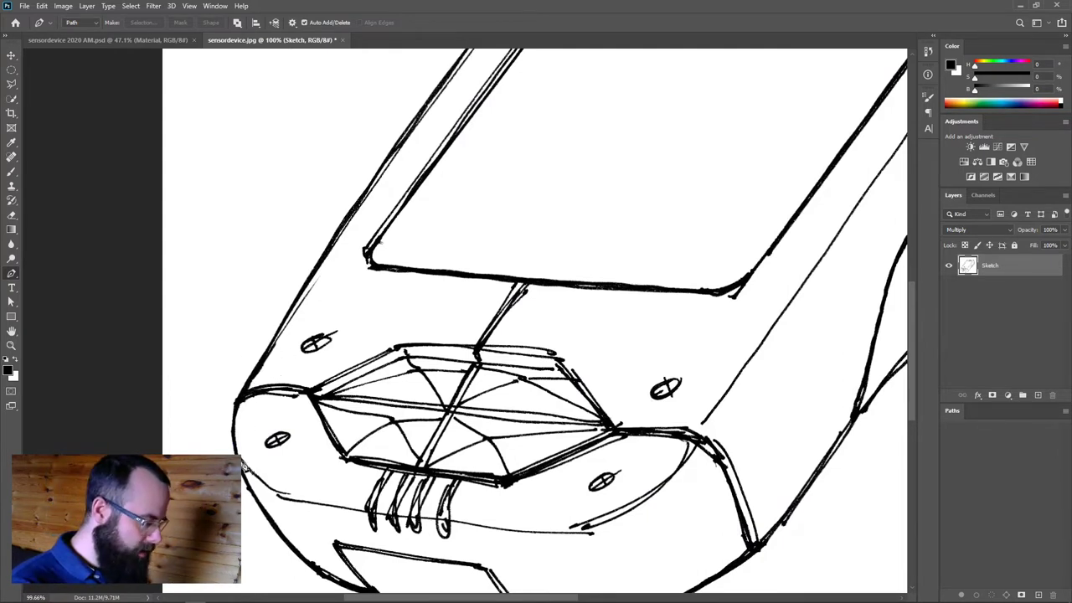
mouse_move(603, 532)
left_mouse_down()
mouse_move(544, 461)
mouse_move(558, 449)
left_mouse_up()
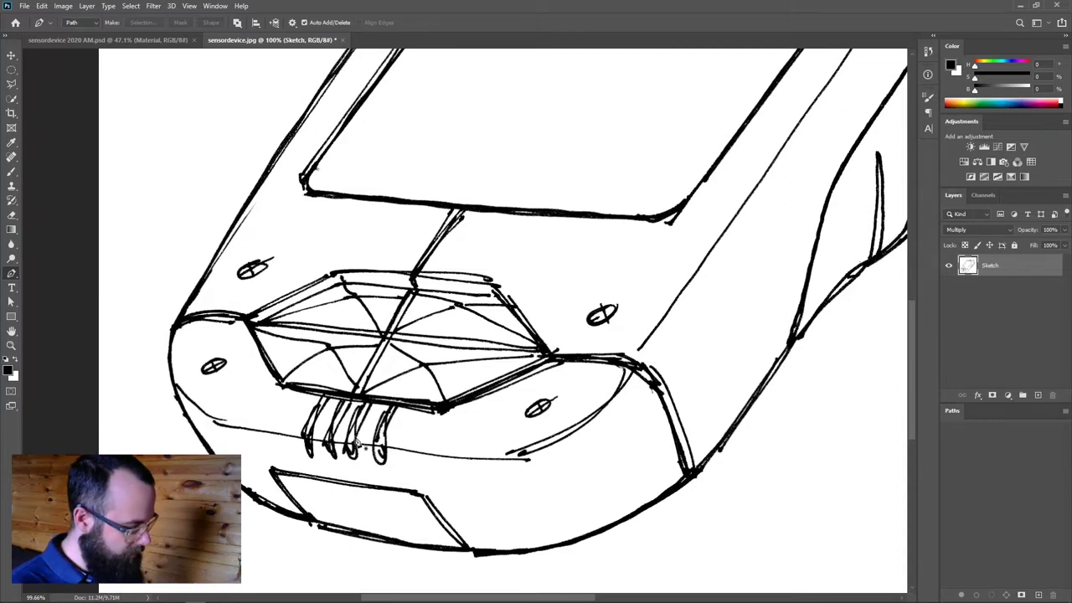
Start the curved path on the lower front edge, running up the right side and along the top
left_click_drag(495, 458, 530, 458)
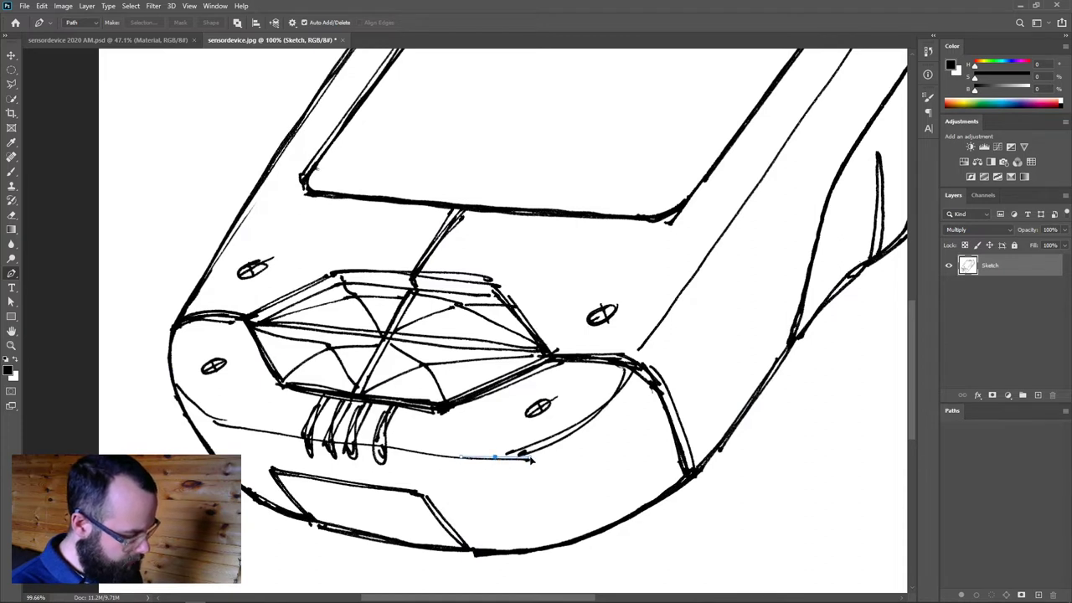
left_click_drag(636, 361, 688, 281)
left_click_drag(636, 361, 681, 295)
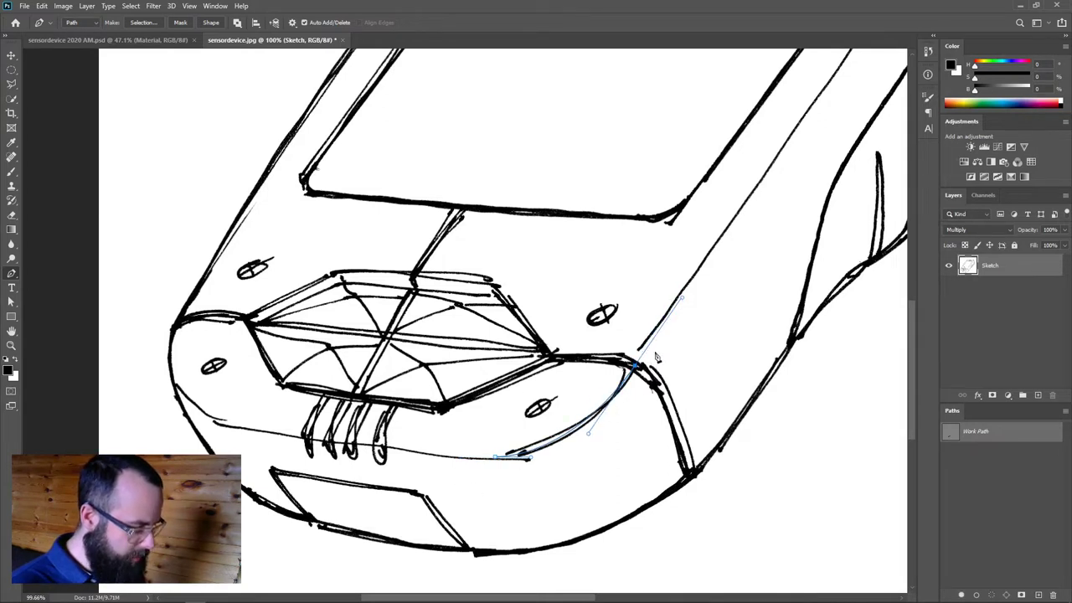
mouse_move(762, 210)
left_mouse_down()
mouse_move(505, 450)
mouse_move(656, 322)
left_mouse_up()
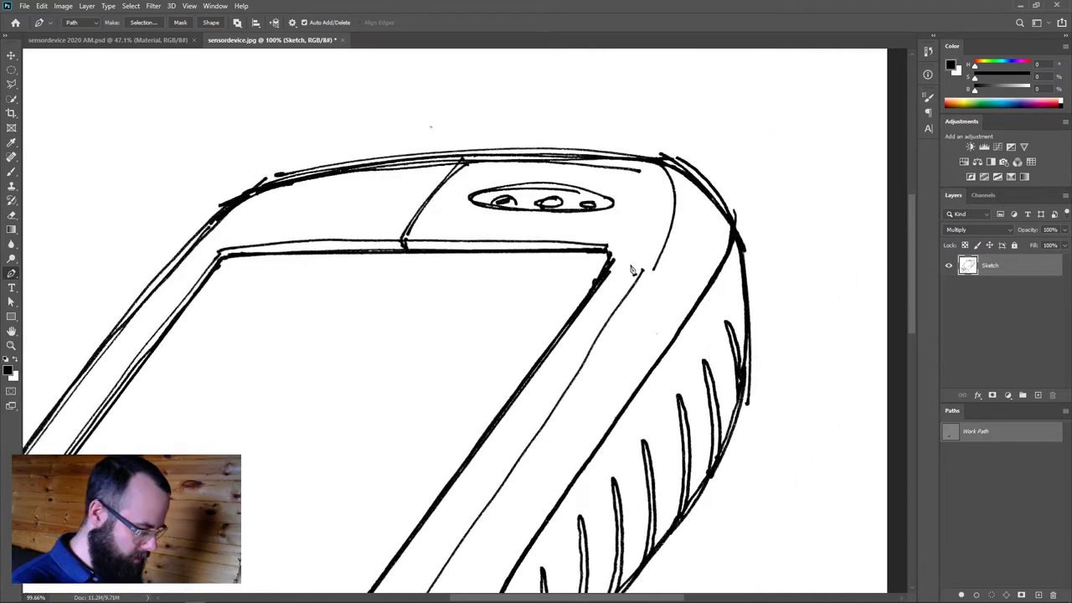
left_click_drag(654, 270, 690, 220)
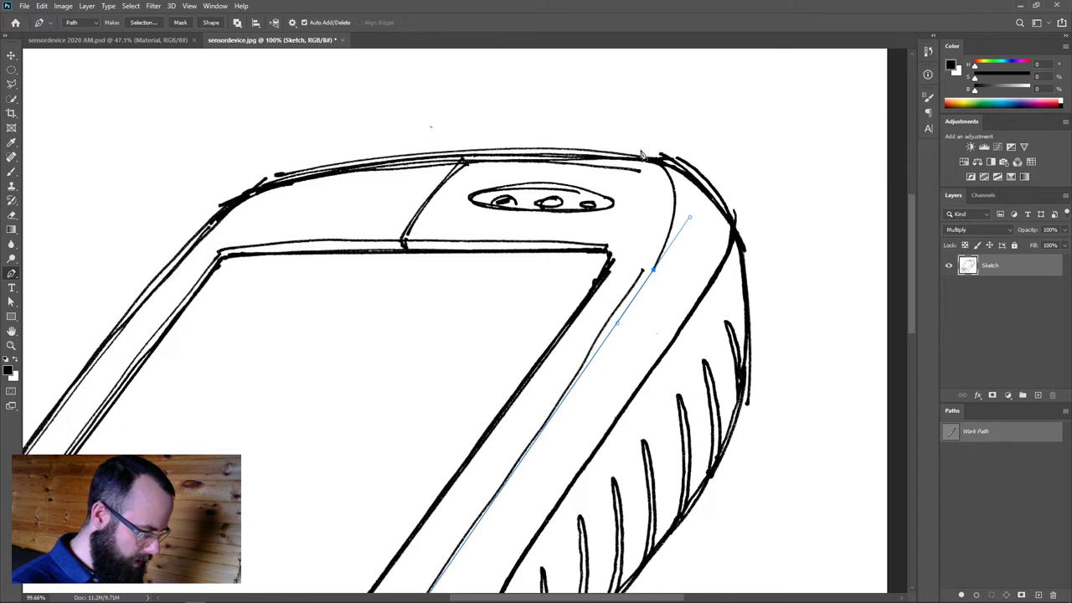
left_click_drag(641, 158, 602, 157)
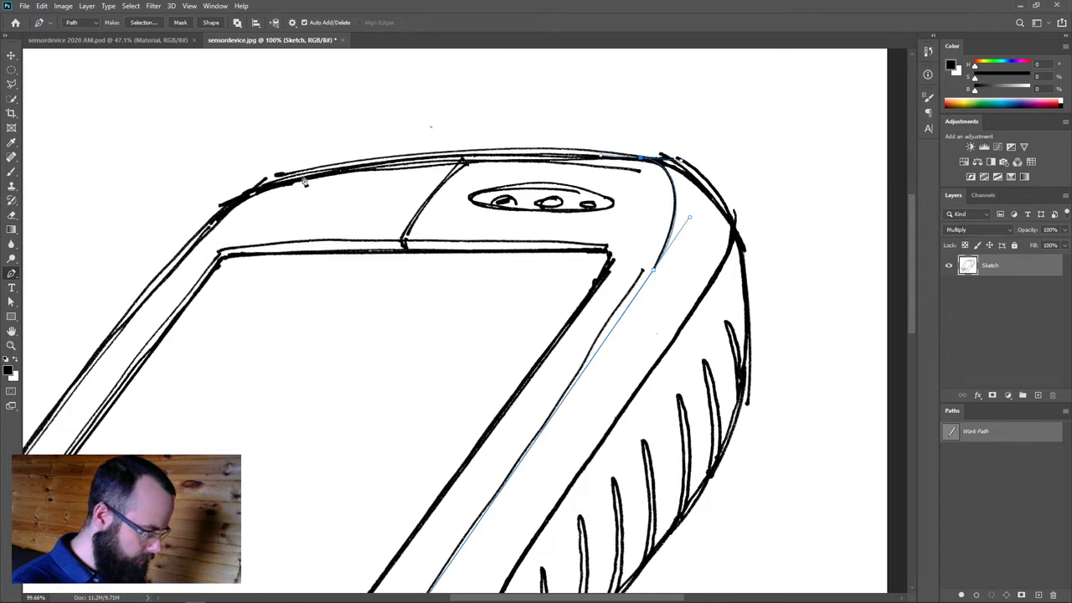
left_click_drag(468, 160, 415, 162)
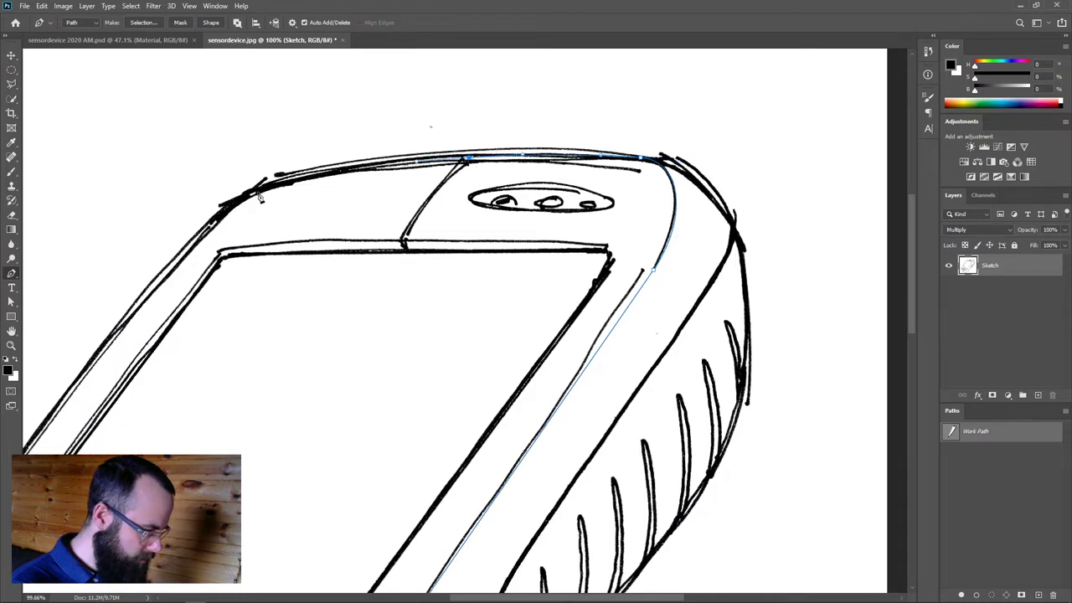
Carry the path down the left edge and along the lower front, undoing a misplaced point
left_click_drag(217, 220, 545, 166)
left_click_drag(324, 438, 367, 280)
left_click_drag(303, 342, 275, 413)
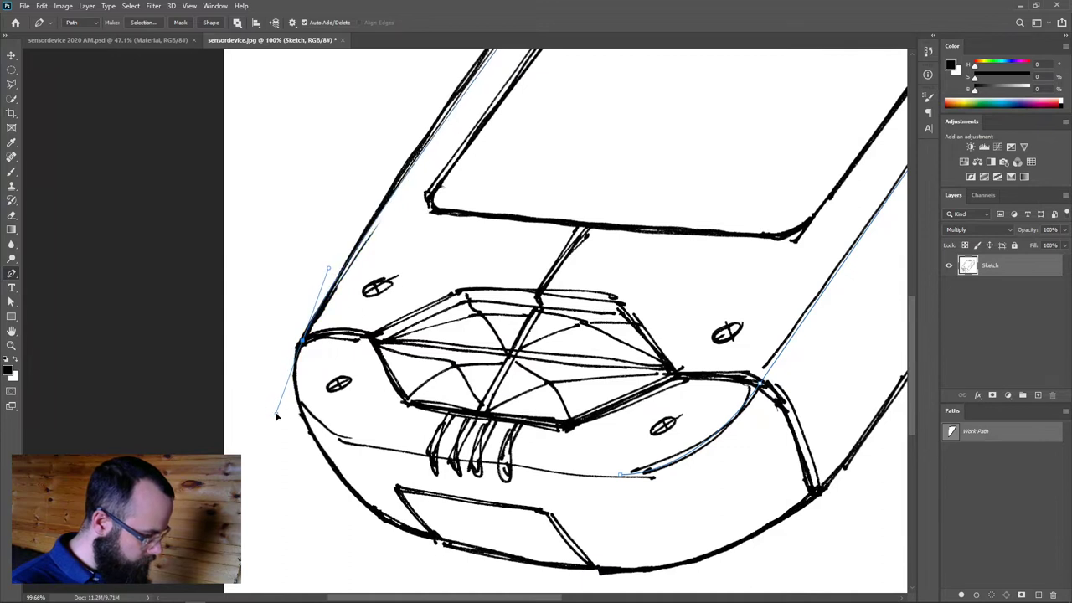
left_click(375, 451)
mouse_move(374, 449)
left_mouse_down()
mouse_move(404, 458)
mouse_move(376, 450)
left_mouse_up()
key("ctrl+z")
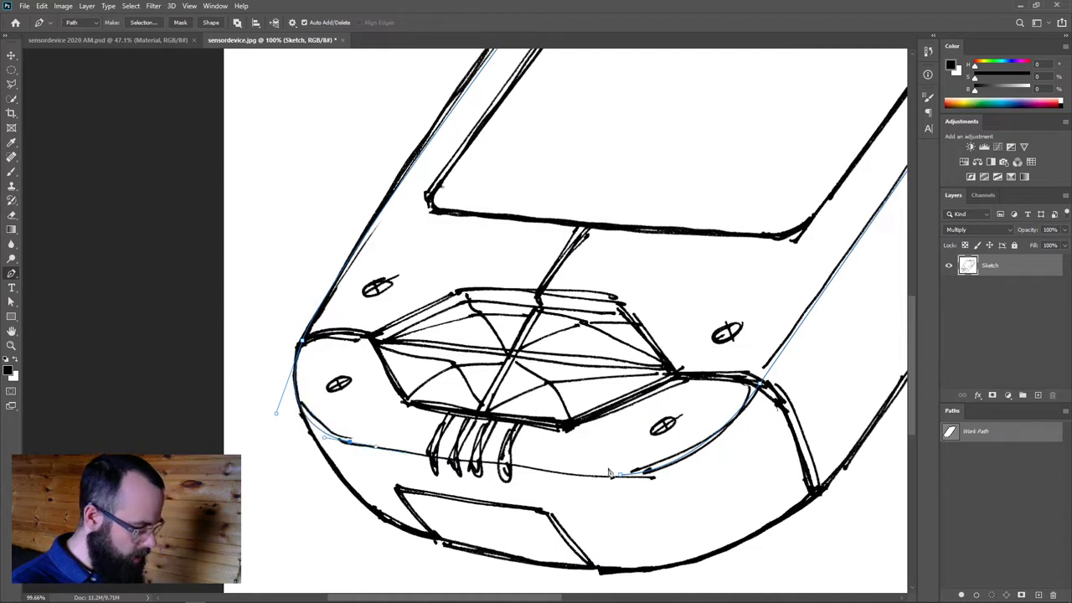
left_click_drag(620, 476, 659, 476)
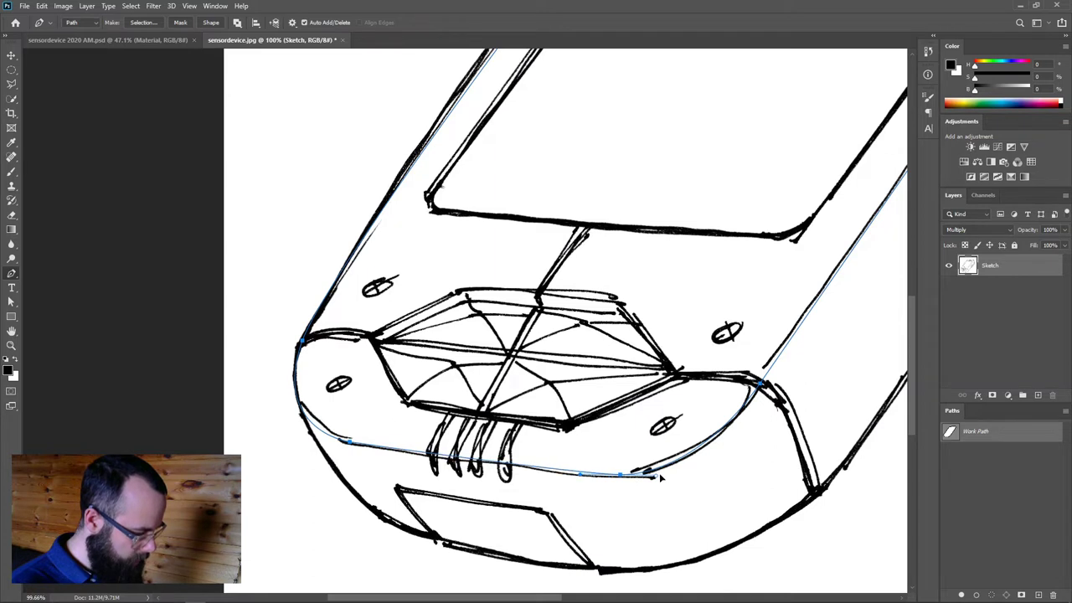
left_click(952, 266)
Select the anchors on the path's top edge with Direct Selection to reveal their handles
scroll(514, 309, "down", 3)
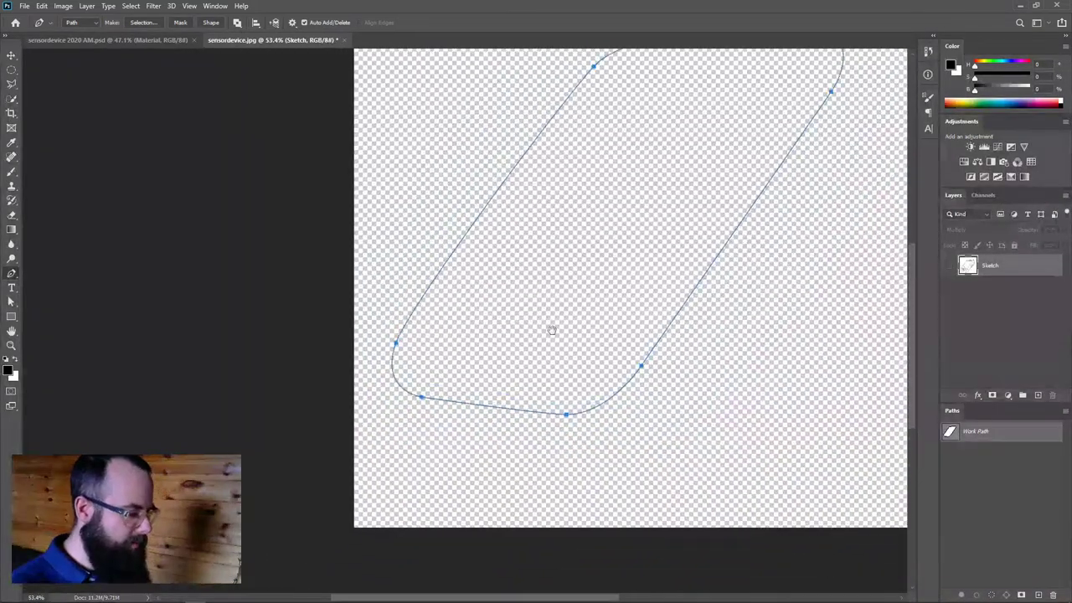
left_click_drag(552, 330, 531, 354)
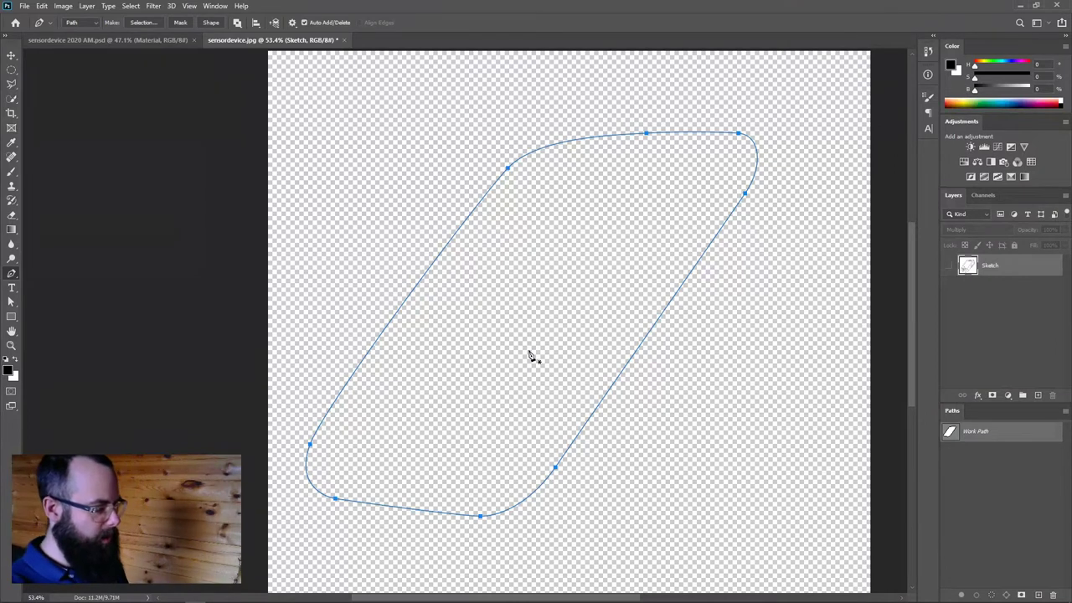
key("a")
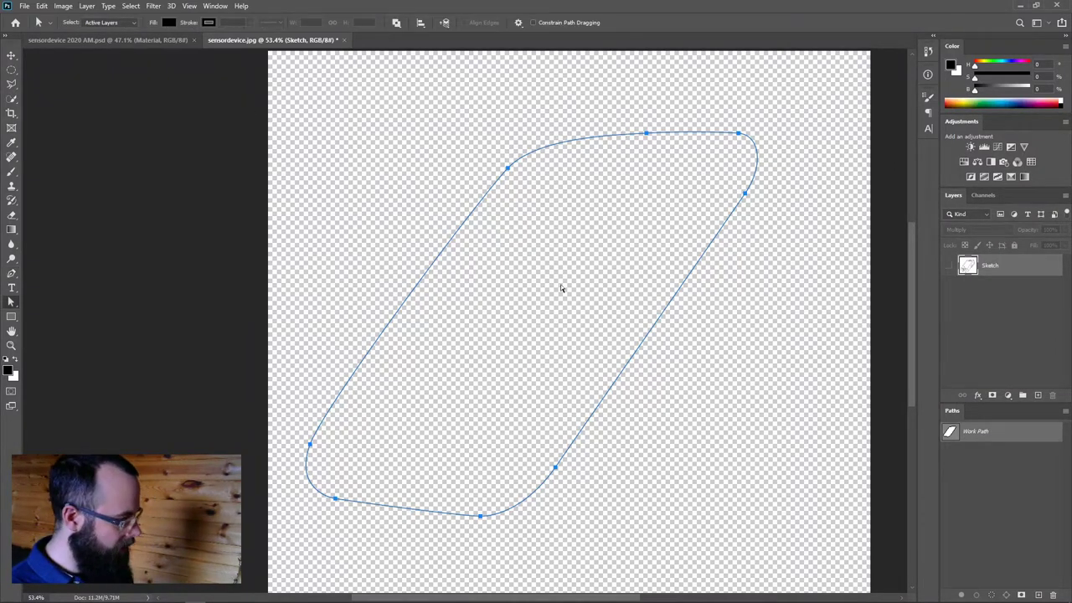
left_click(645, 133)
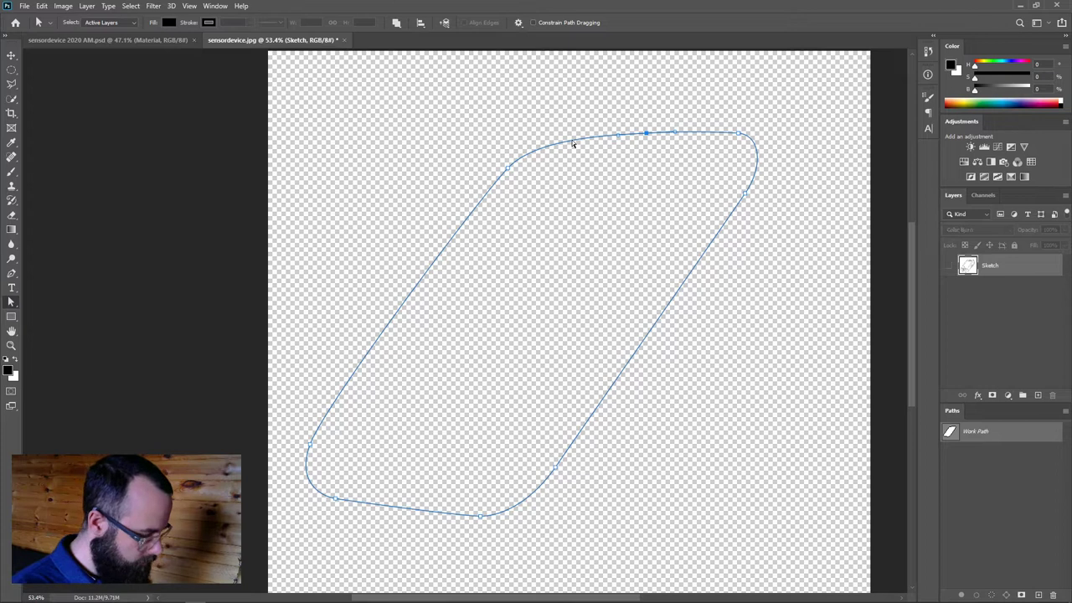
key("p")
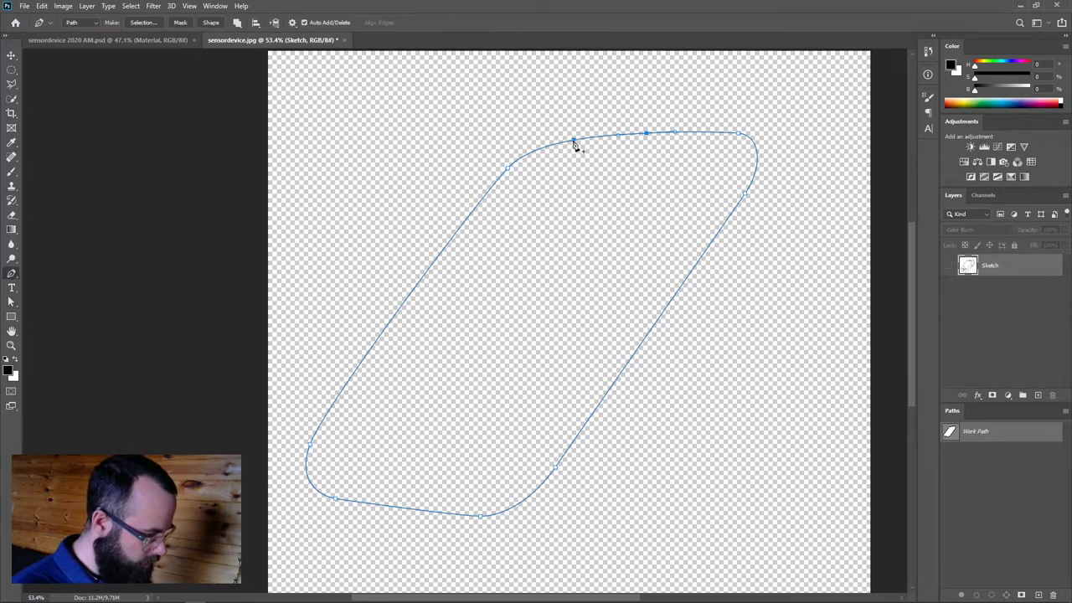
key("a")
left_click(569, 140)
left_click(646, 133)
left_click(949, 264)
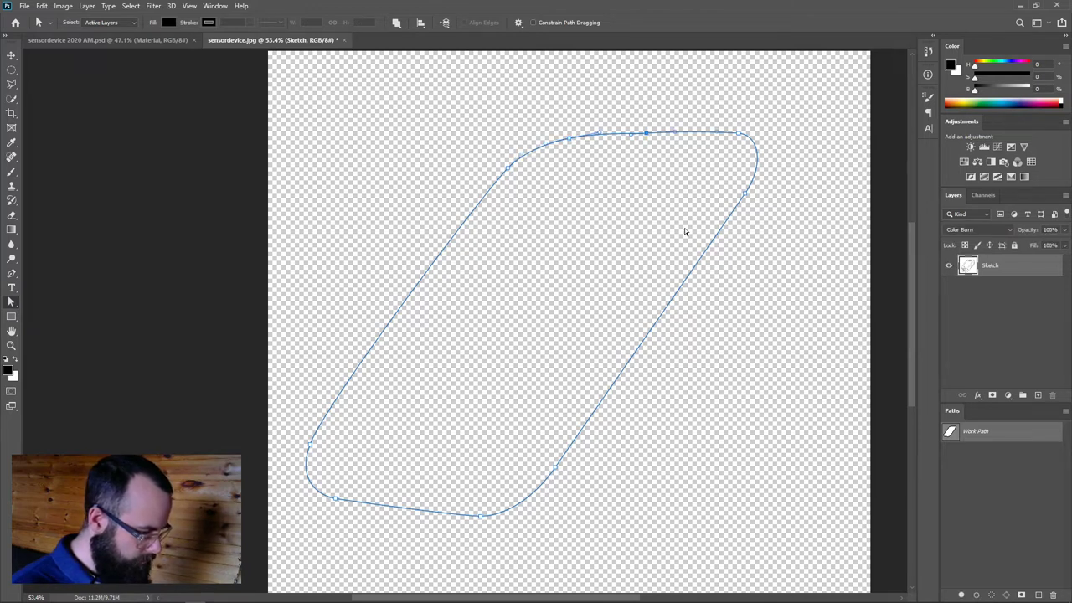
scroll(661, 192, "up", 5)
scroll(661, 388, "up", 1)
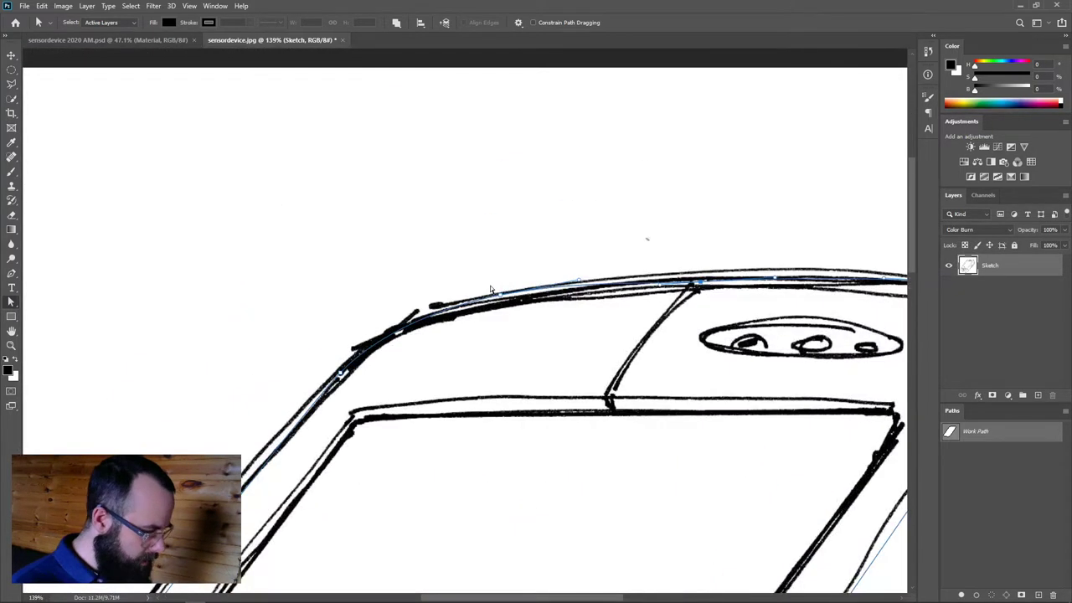
Reshape the path's curves to fit the sketch's left edge and lower front corner
left_click(499, 300)
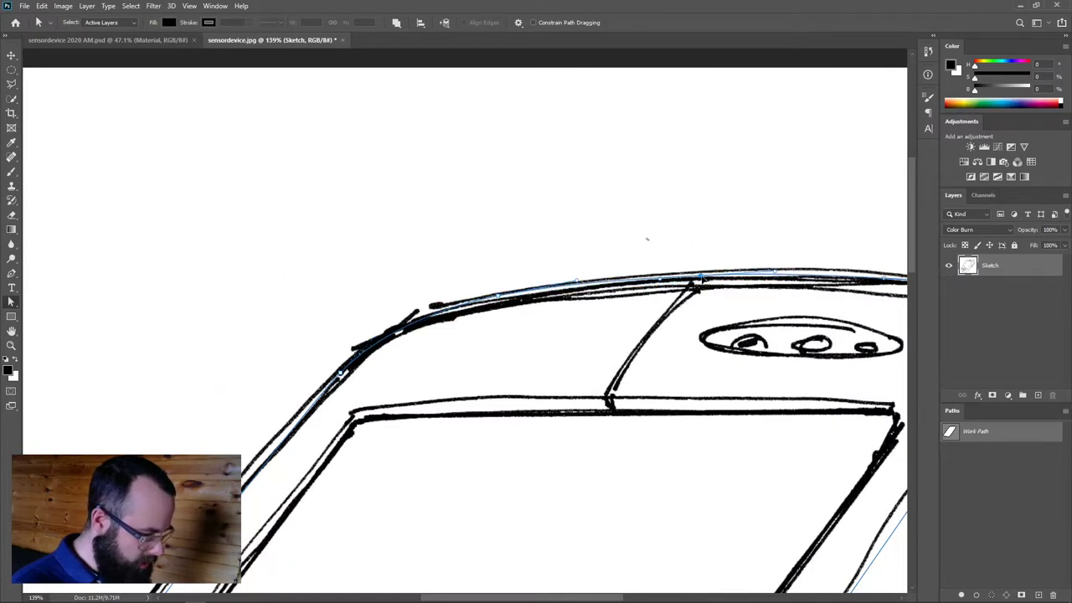
left_click_drag(565, 377, 684, 218)
left_click_drag(461, 215, 463, 216)
left_click_drag(500, 179, 503, 178)
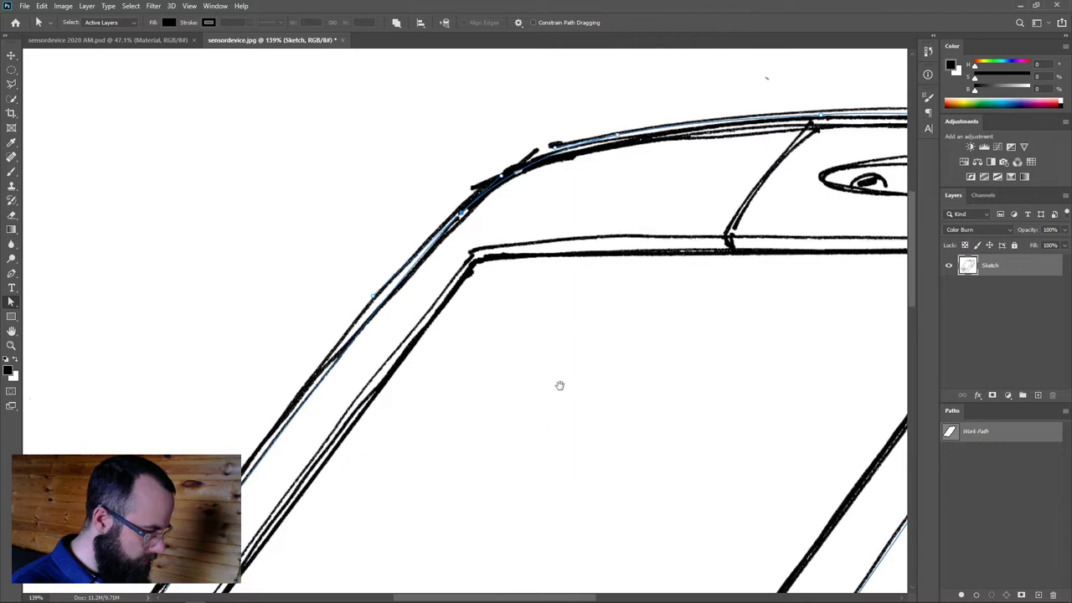
scroll(503, 398, "down", 5)
mouse_move(457, 410)
left_mouse_down()
mouse_move(642, 172)
mouse_move(678, 101)
left_mouse_up()
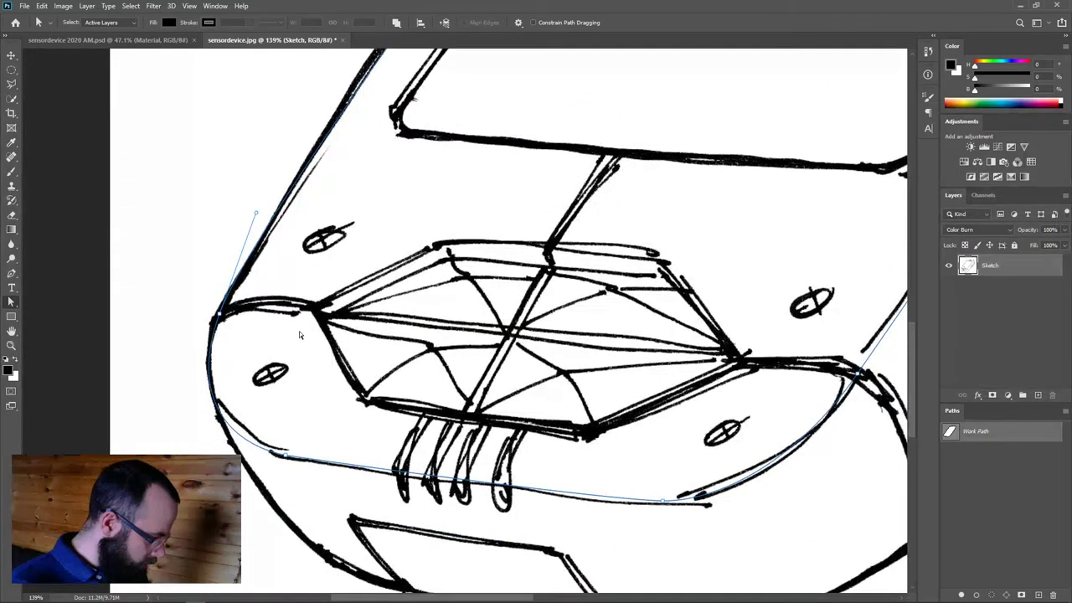
left_click_drag(256, 215, 257, 215)
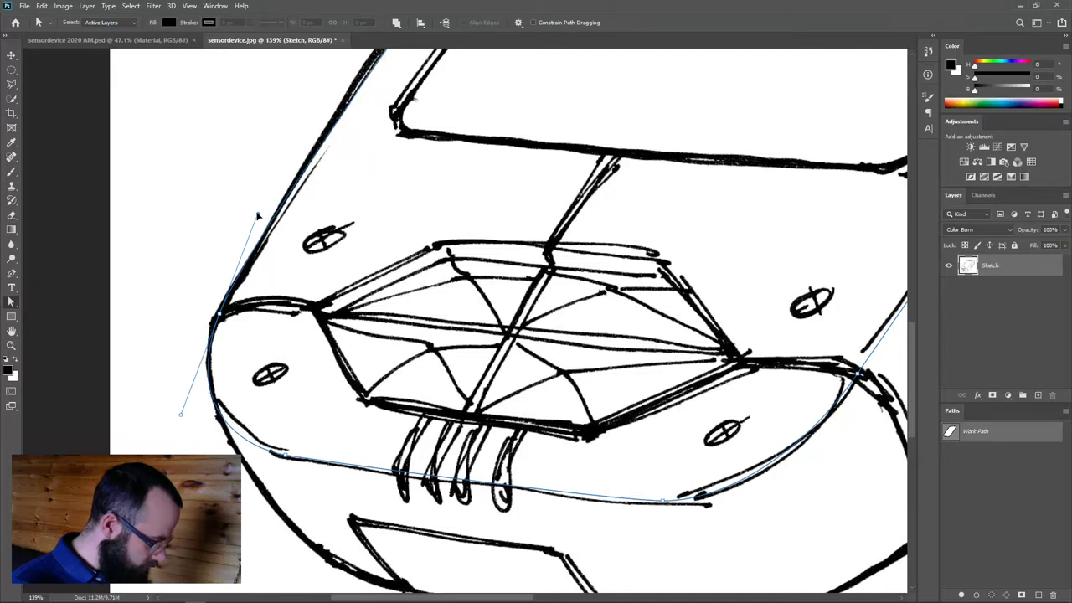
left_click_drag(183, 414, 185, 410)
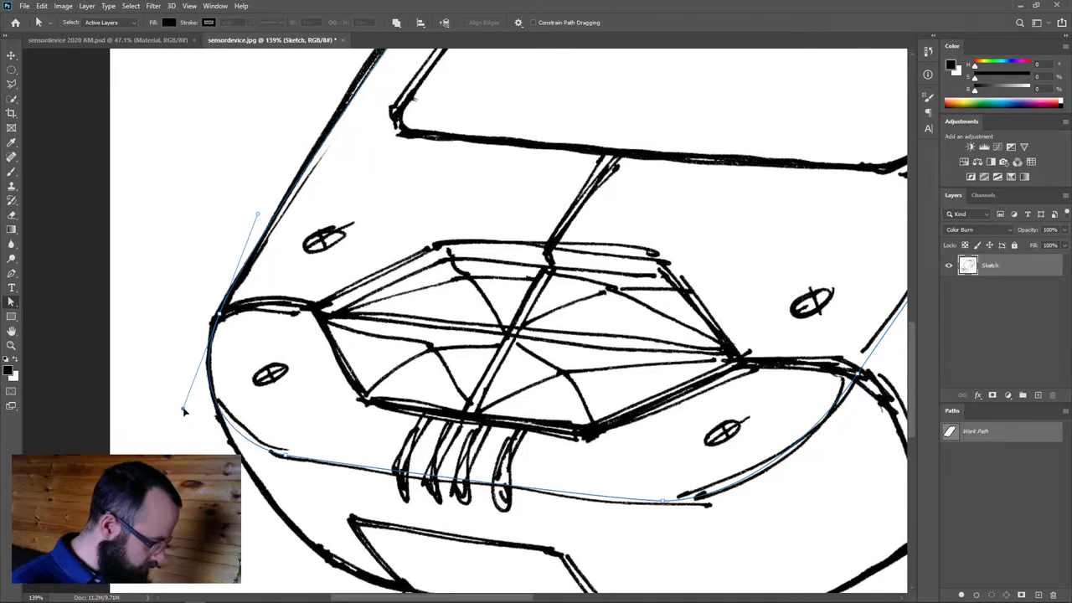
Nudge the top-right corner anchor so the path follows the sketch's right edge
left_click(948, 266)
scroll(742, 318, "down", 6)
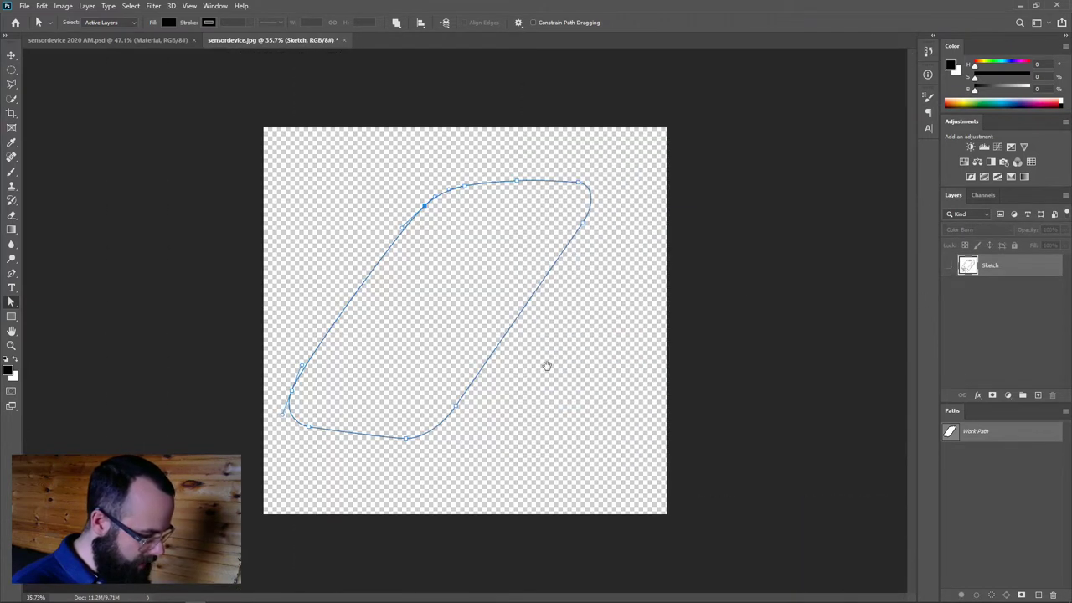
scroll(476, 371, "up", 2)
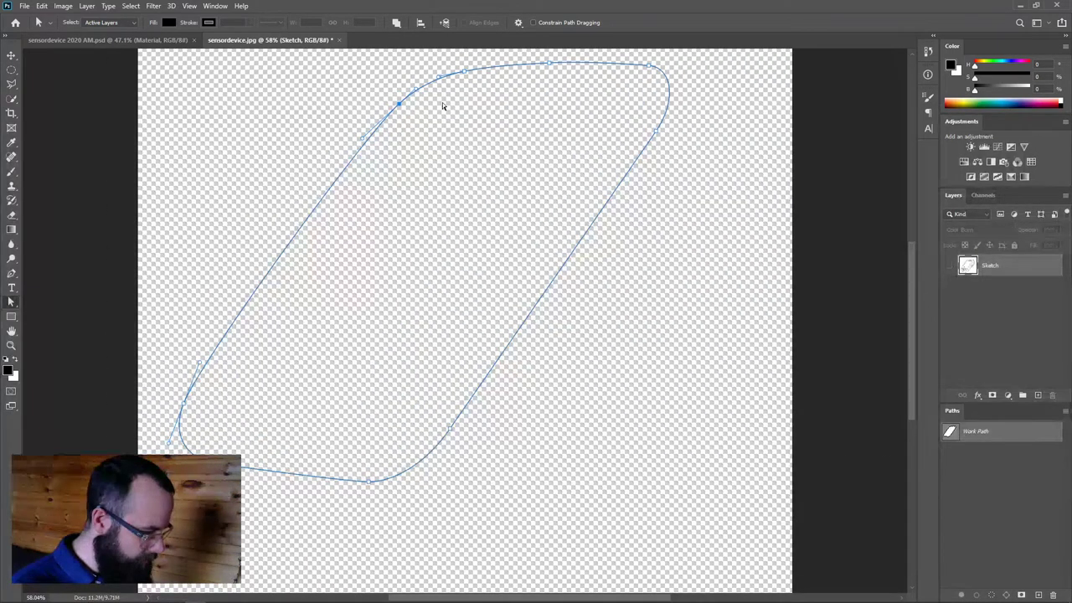
left_click(645, 66)
left_click(948, 264)
scroll(676, 103, "up", 3)
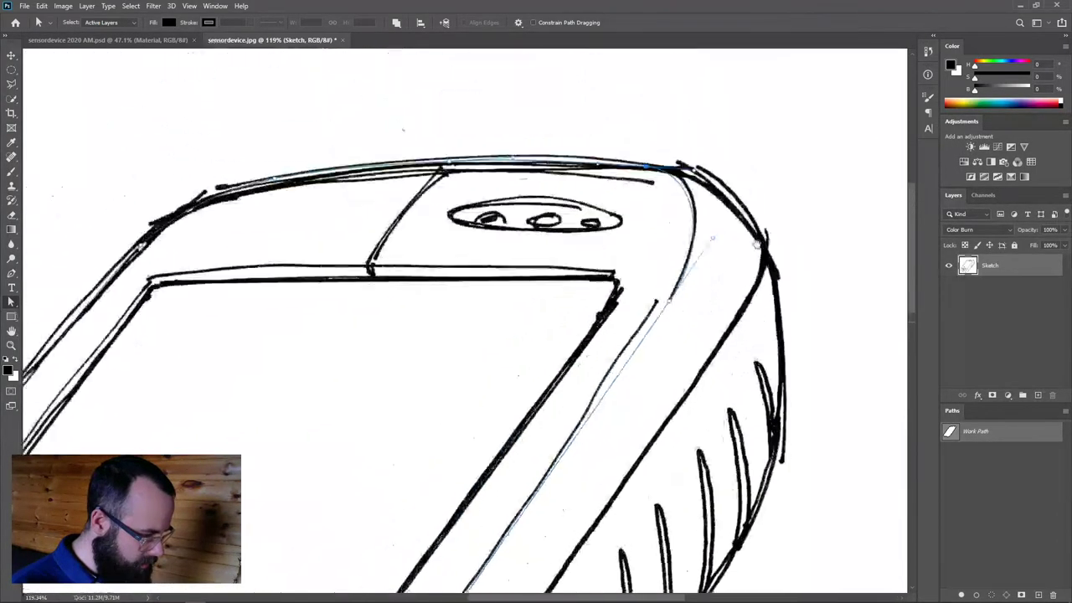
left_click_drag(701, 188, 711, 189)
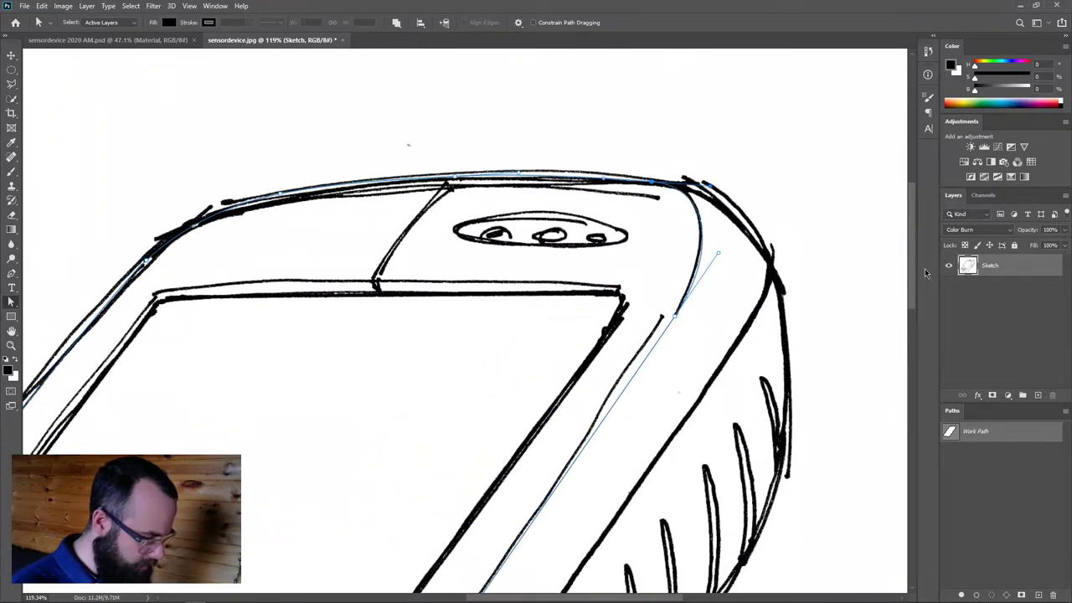
left_click(950, 268)
scroll(665, 363, "down", 4)
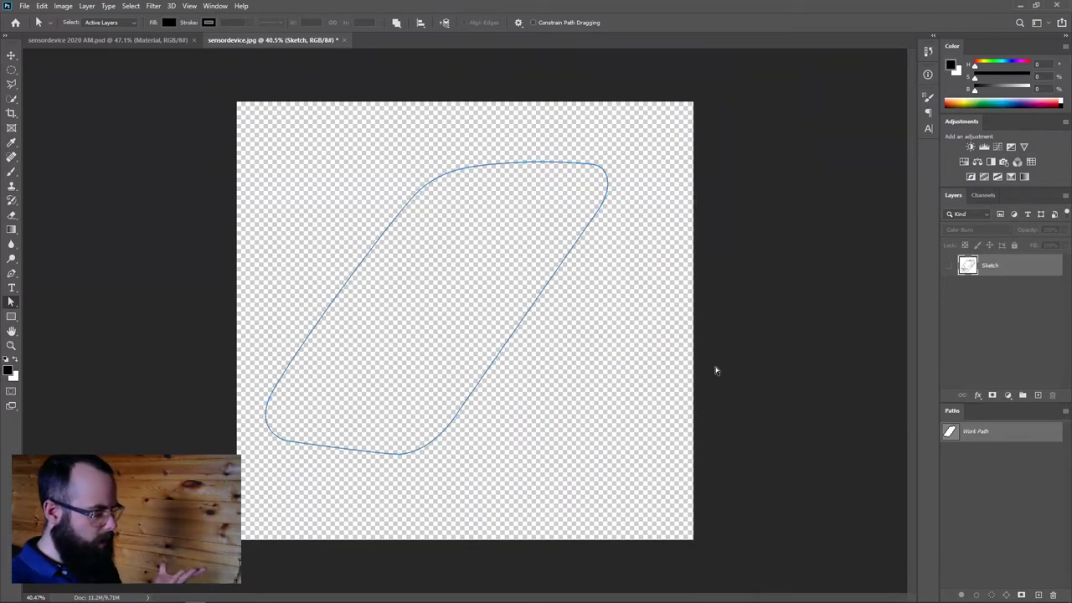
double_click(973, 432)
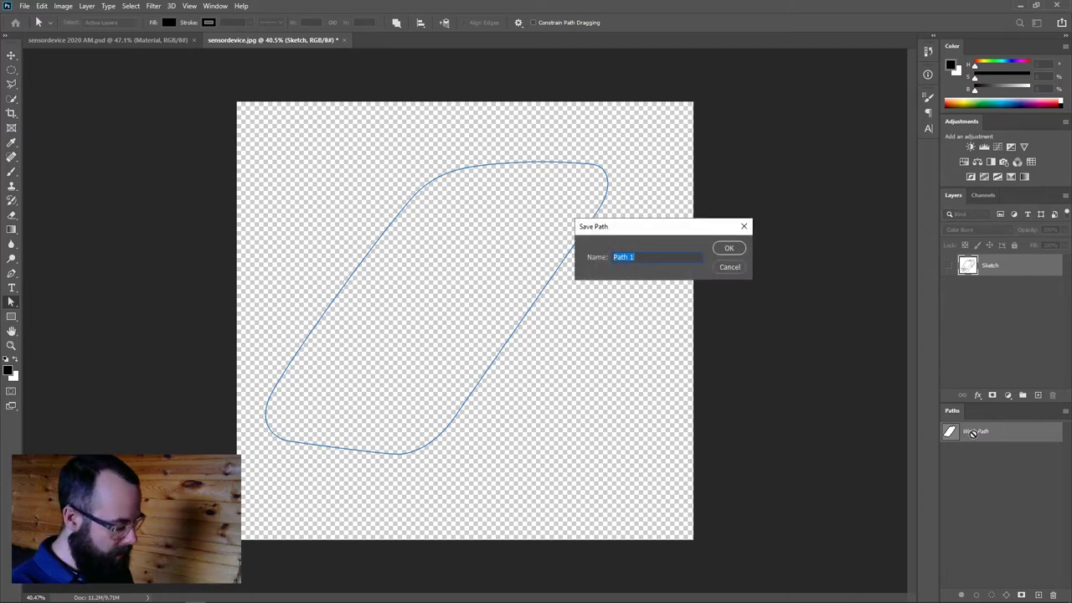
Save the Work Path as 'front panel' and add a new 'front panel' layer below Sketch
type("front panel")
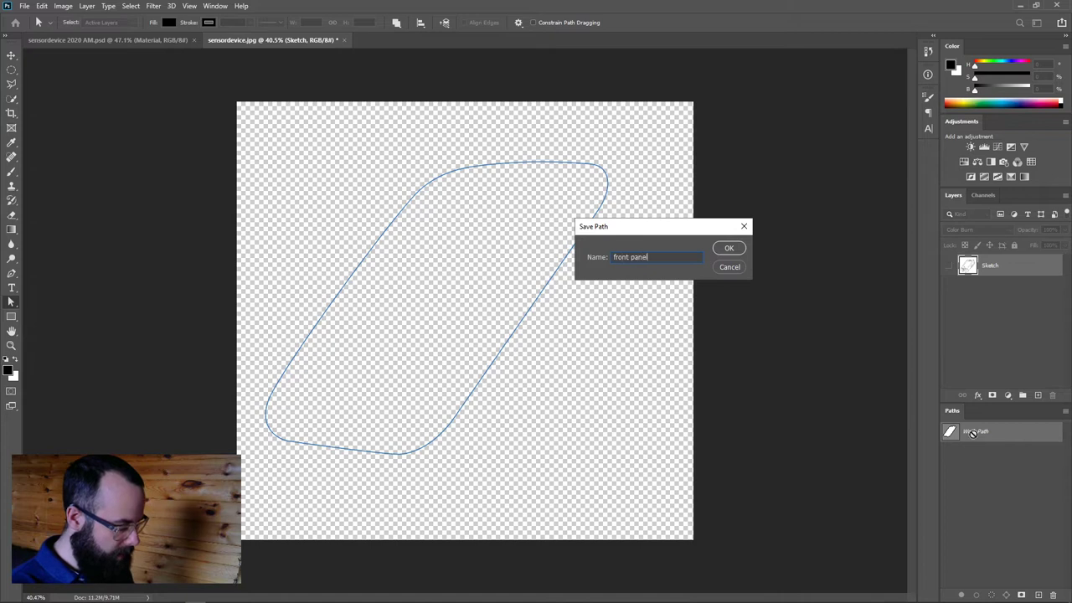
key("Return")
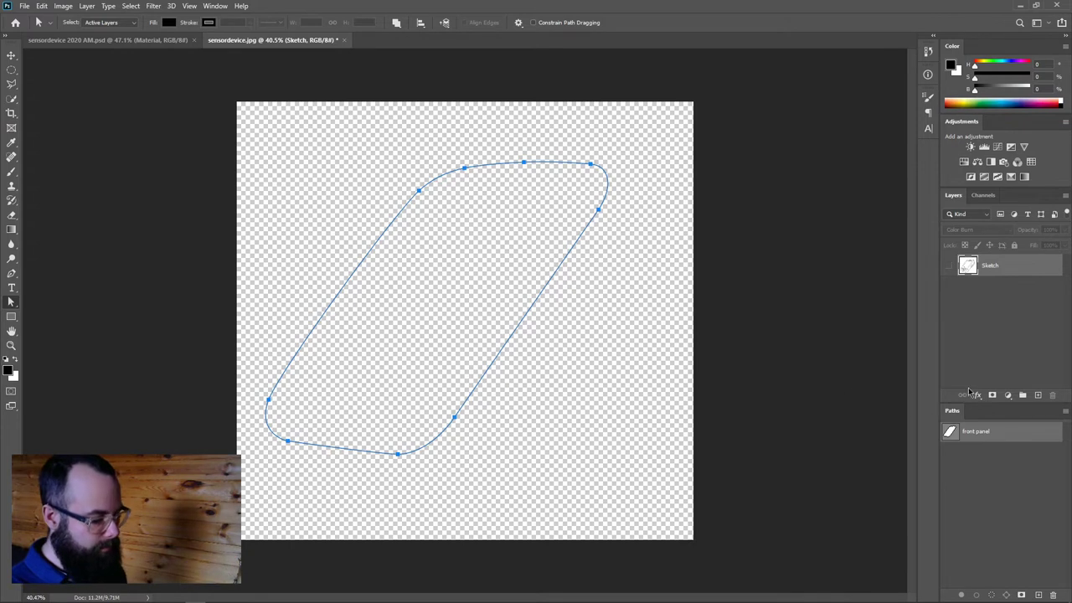
left_click(1037, 394)
left_click_drag(1005, 270, 1011, 330)
double_click(991, 288)
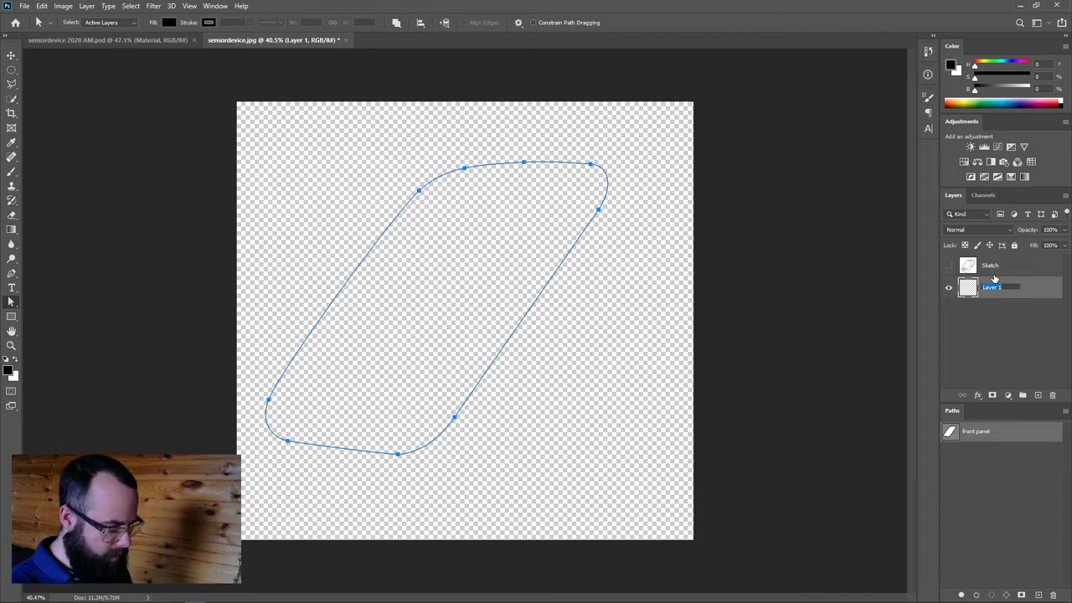
type("front pa")
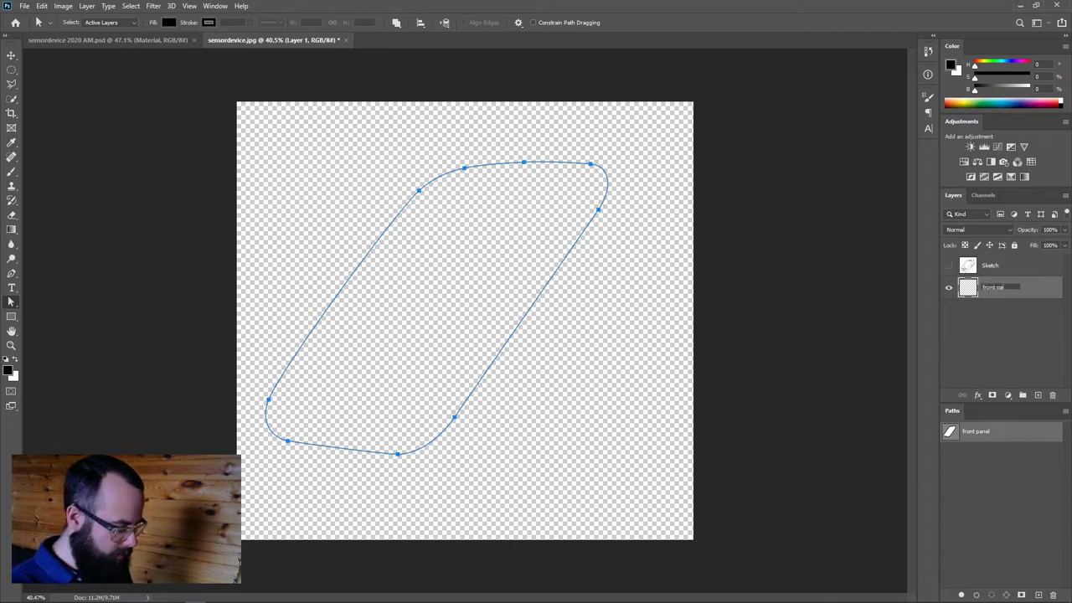
type("nel")
key("Return")
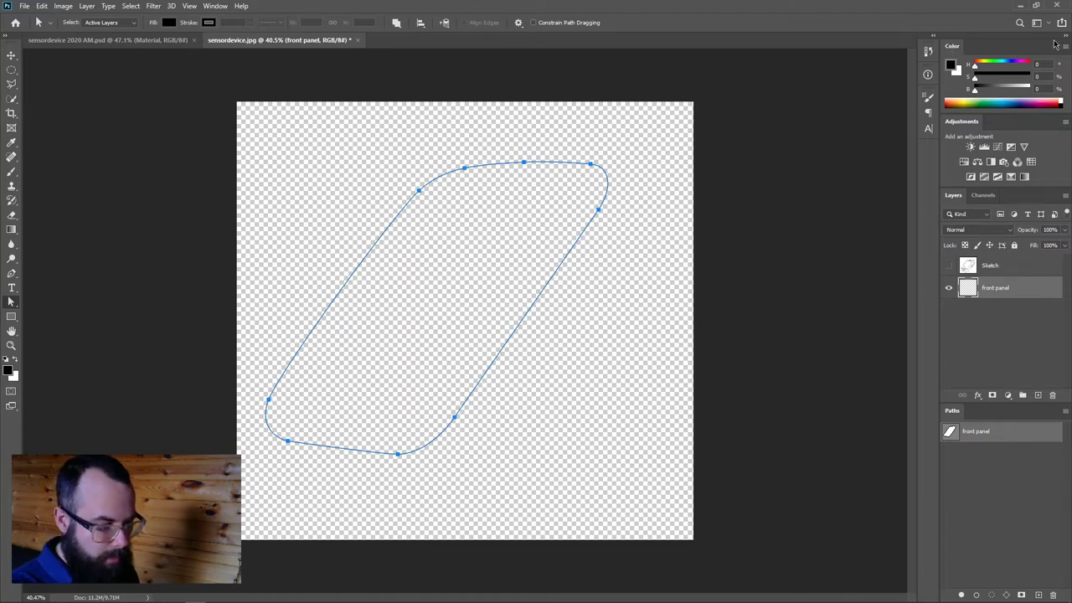
Set a mid-grey foreground with the HSB Brightness slider, fill the front panel path, and deselect it
left_click(1066, 51)
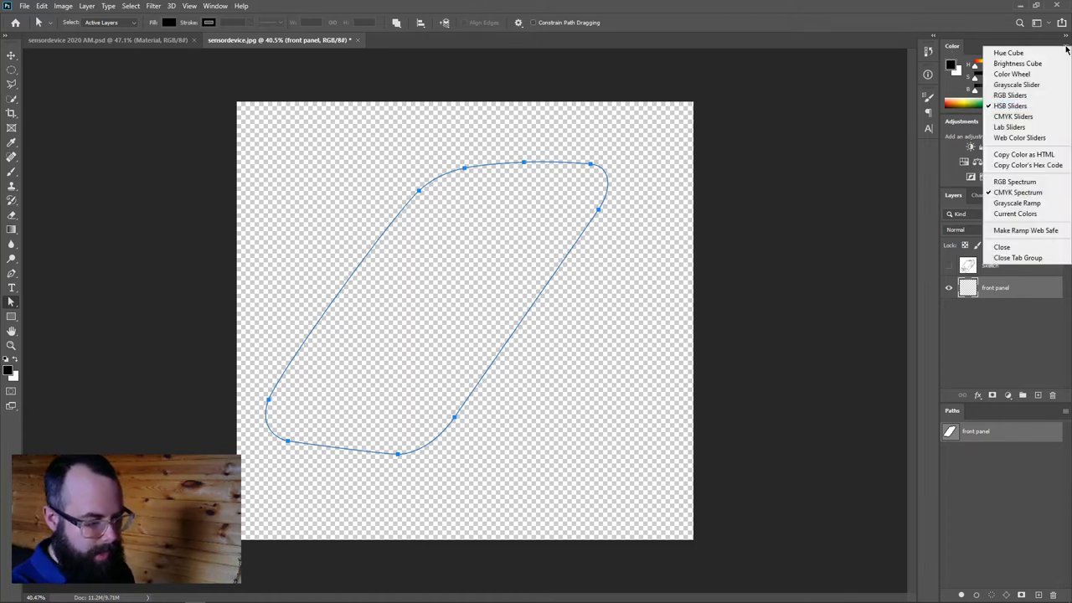
left_click(1036, 102)
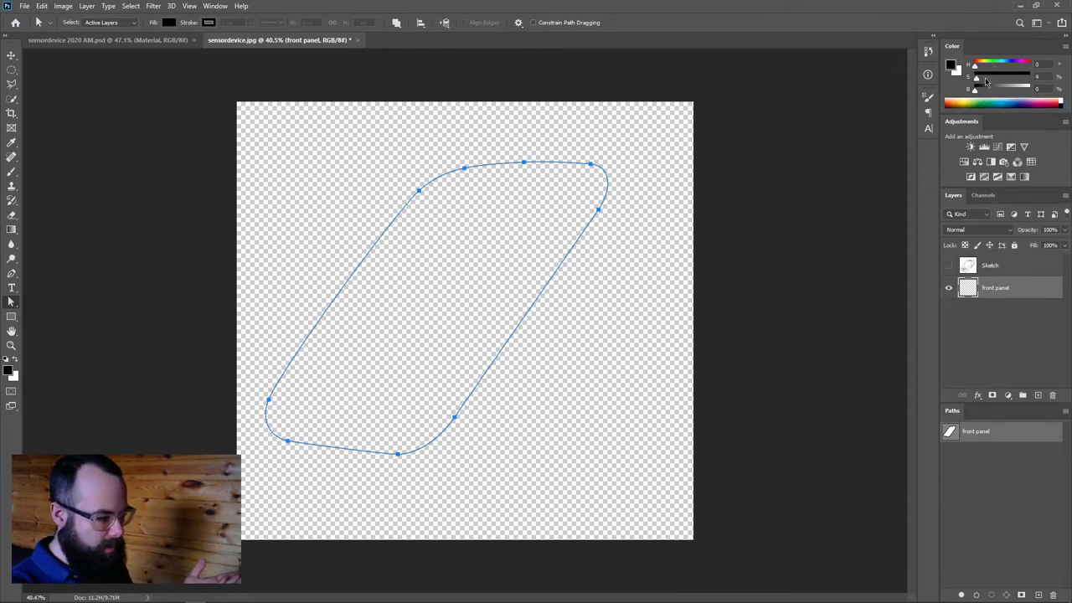
left_click_drag(976, 91, 1003, 97)
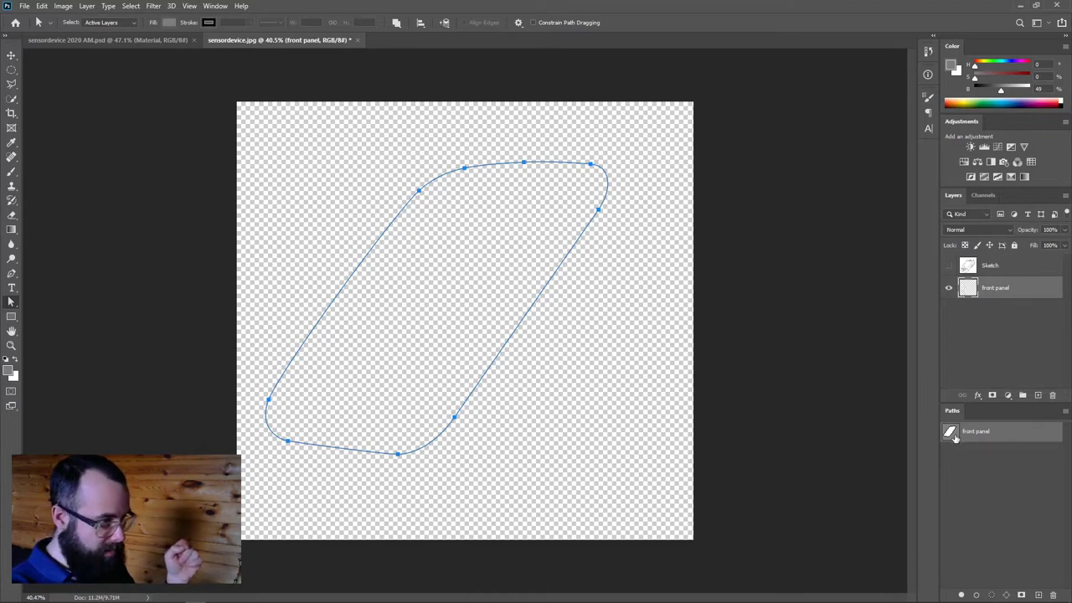
left_click(962, 596)
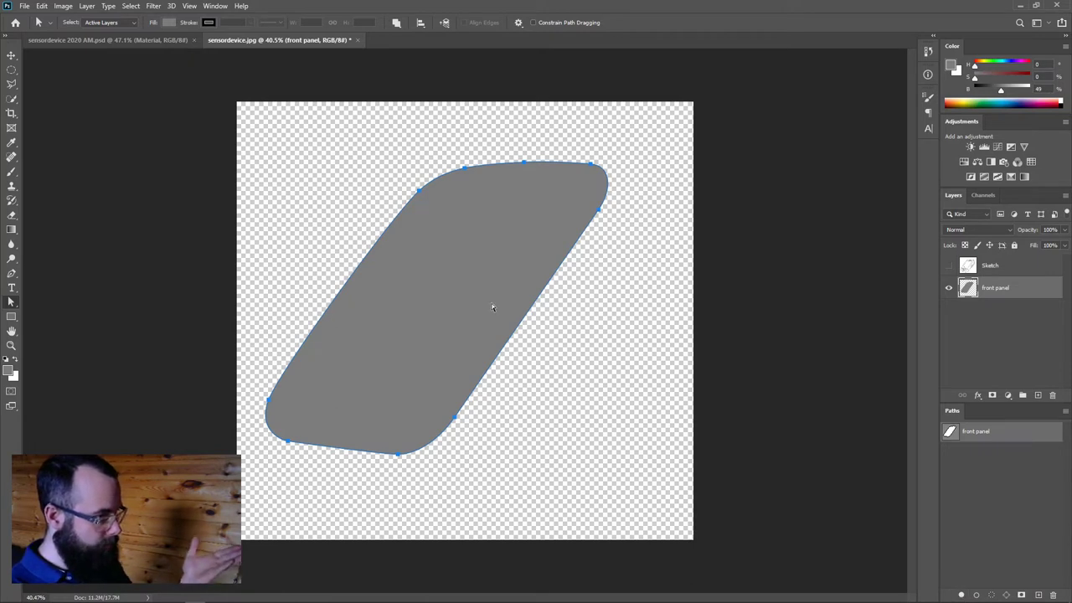
left_click(1038, 506)
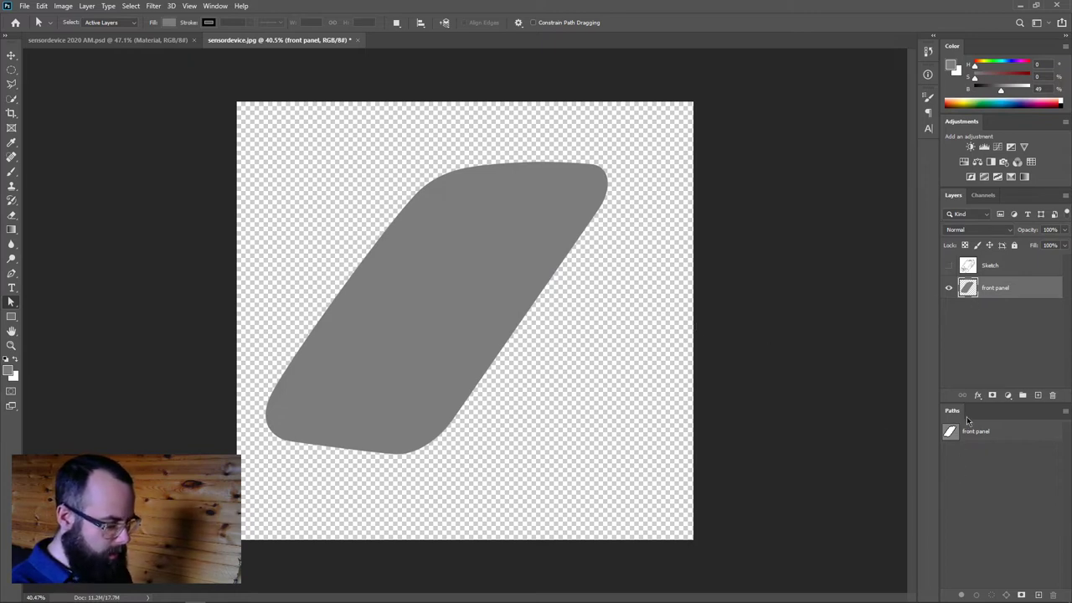
Show the Sketch layer at 39% opacity over the grey panel and create a new empty path
left_click(960, 266)
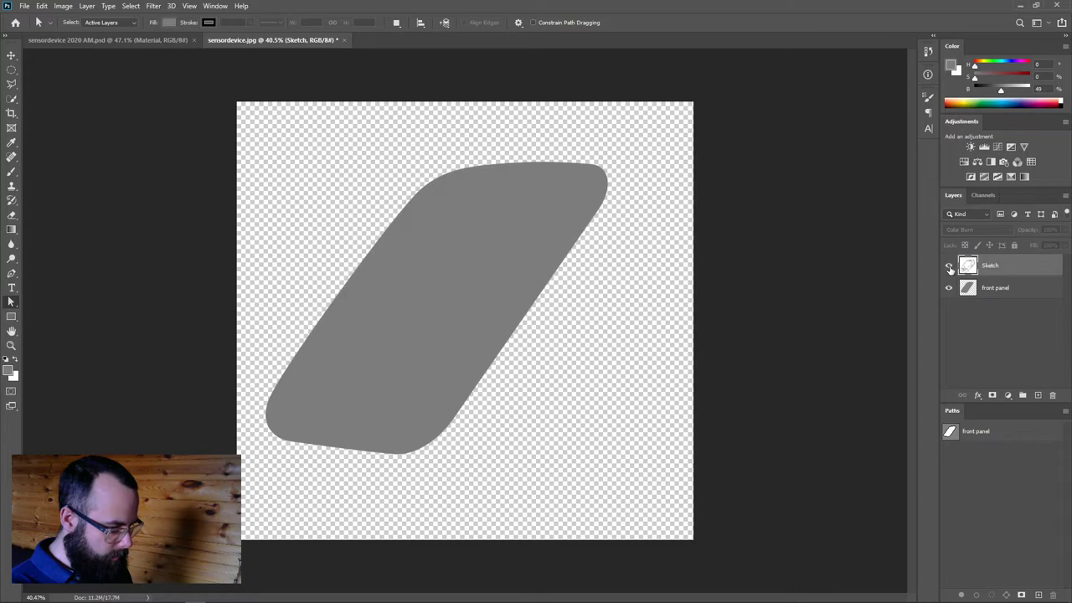
left_click(949, 265)
scroll(500, 316, "up", 2)
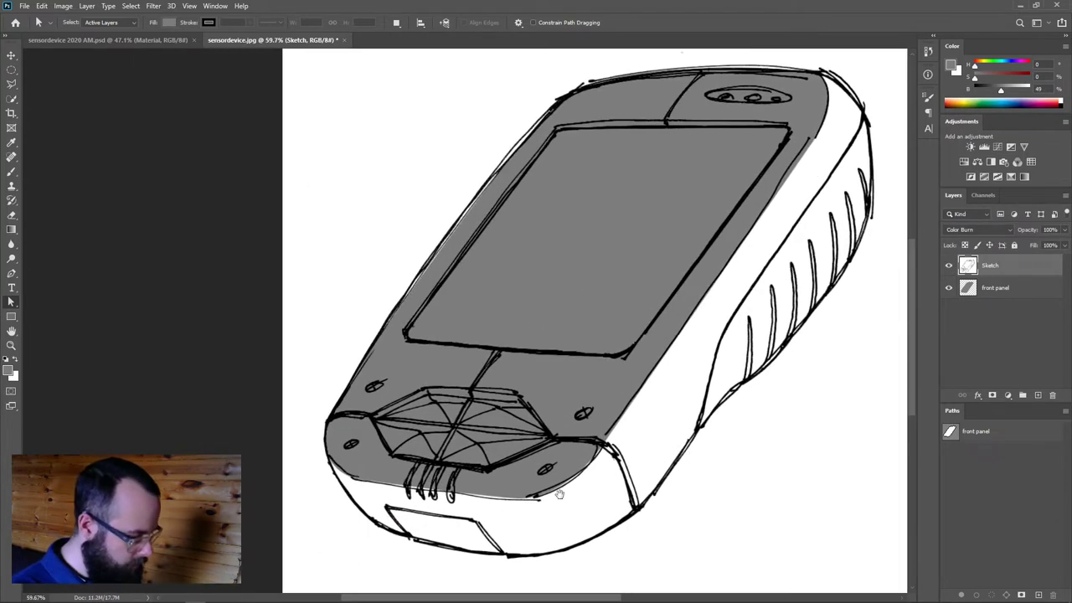
mouse_move(748, 243)
left_mouse_down()
mouse_move(729, 289)
mouse_move(737, 311)
left_mouse_up()
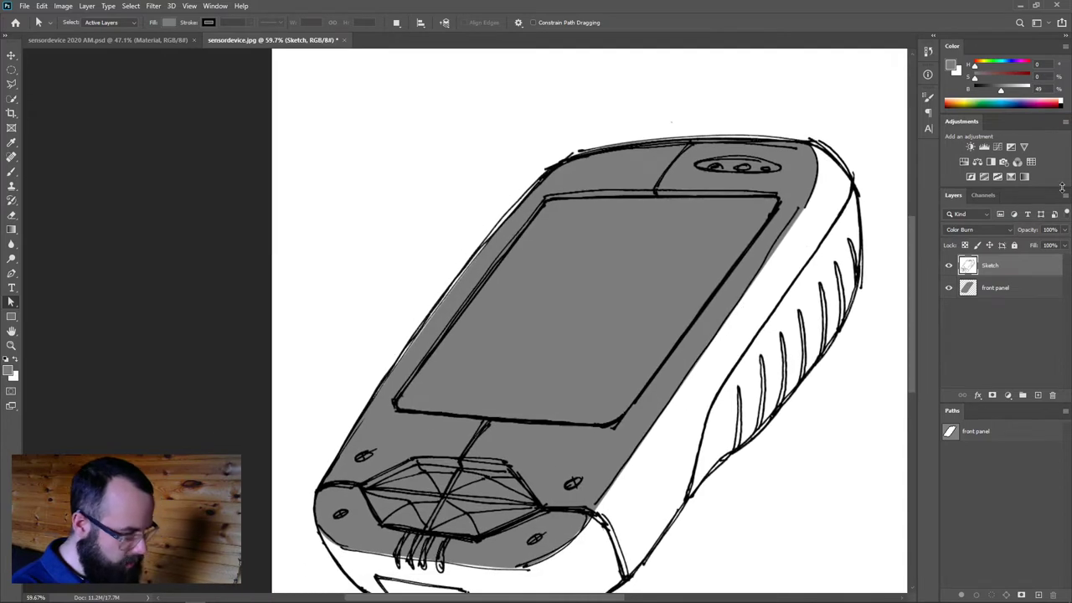
left_click(1064, 229)
left_click_drag(1062, 245, 1033, 247)
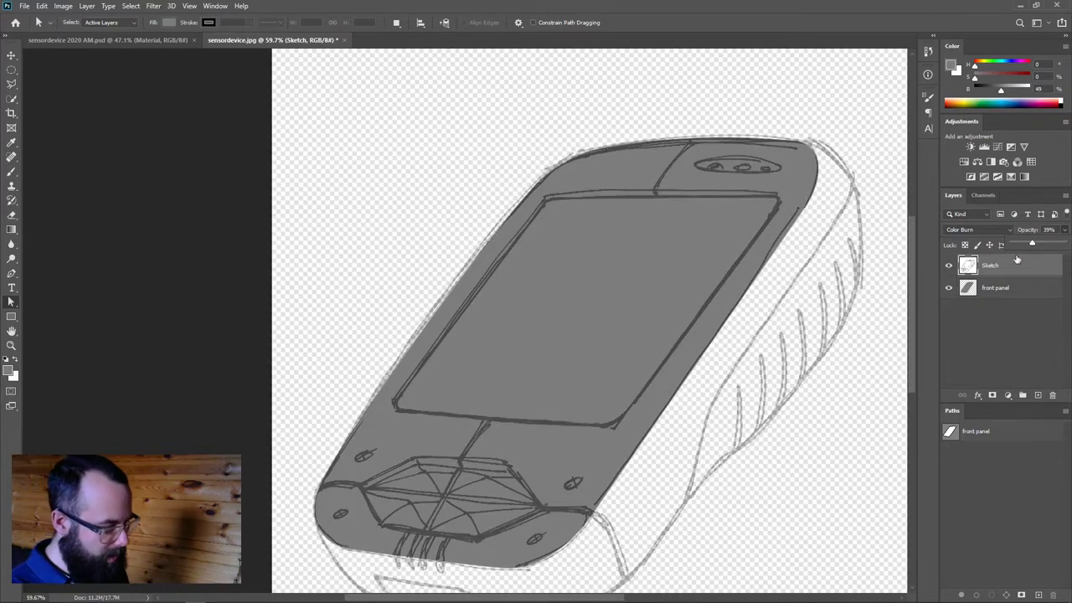
left_click_drag(438, 483, 505, 324)
left_click_drag(750, 334, 650, 411)
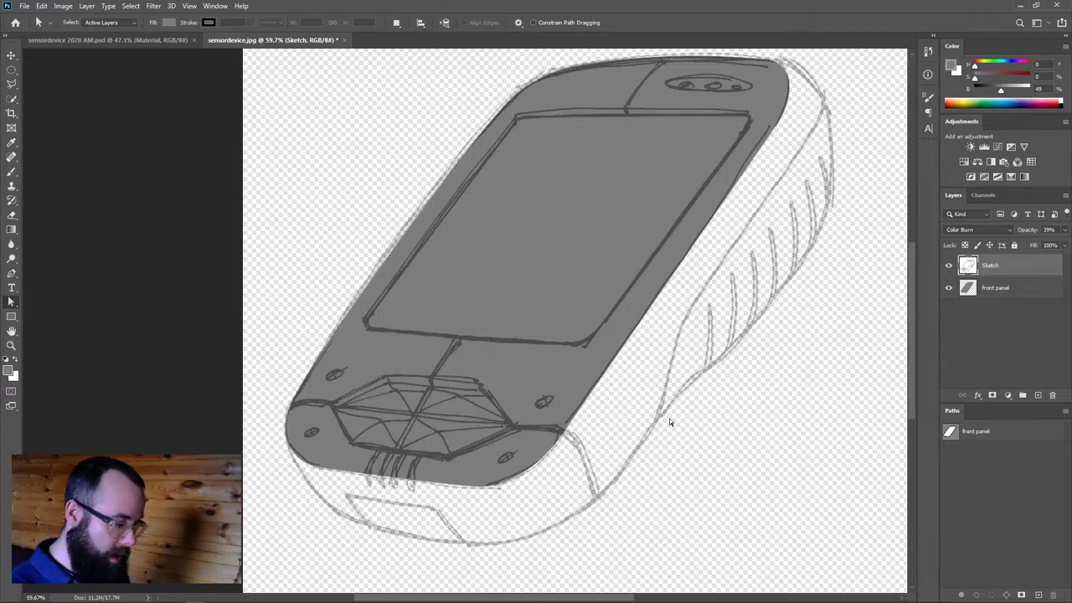
left_click(1039, 595)
Rename the new path to 'grip'
double_click(970, 452)
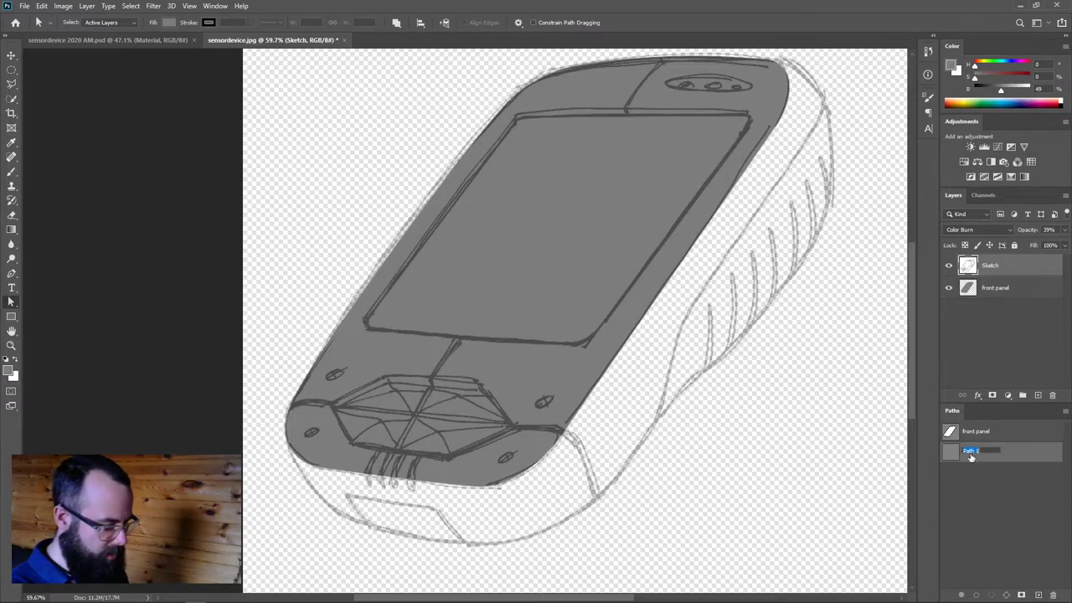
type("grip")
key("Return")
scroll(650, 413, "up", 2)
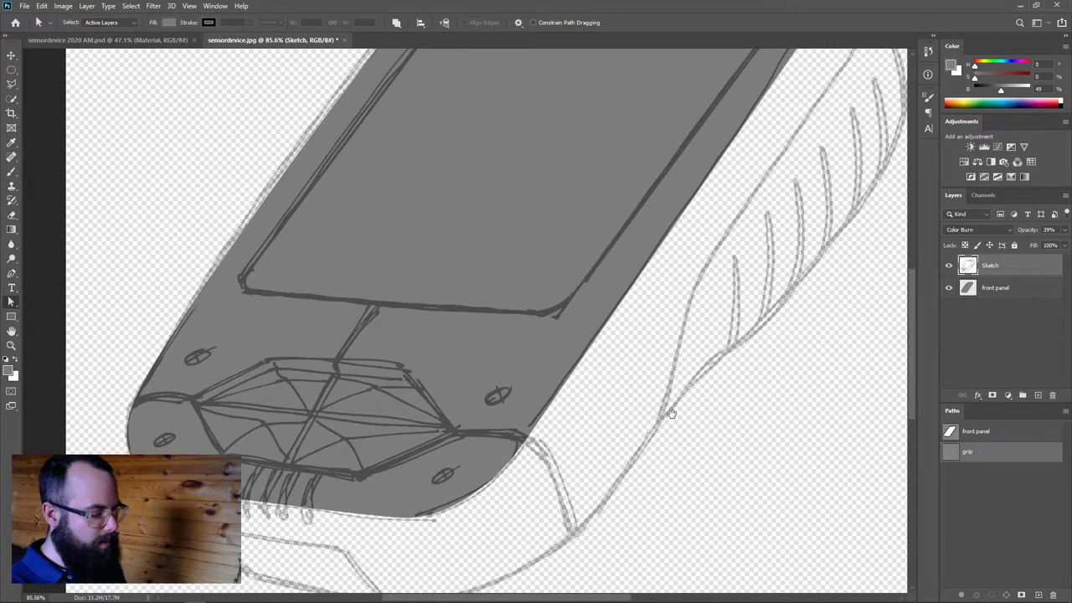
scroll(483, 450, "up", 2)
scroll(503, 469, "up", 1)
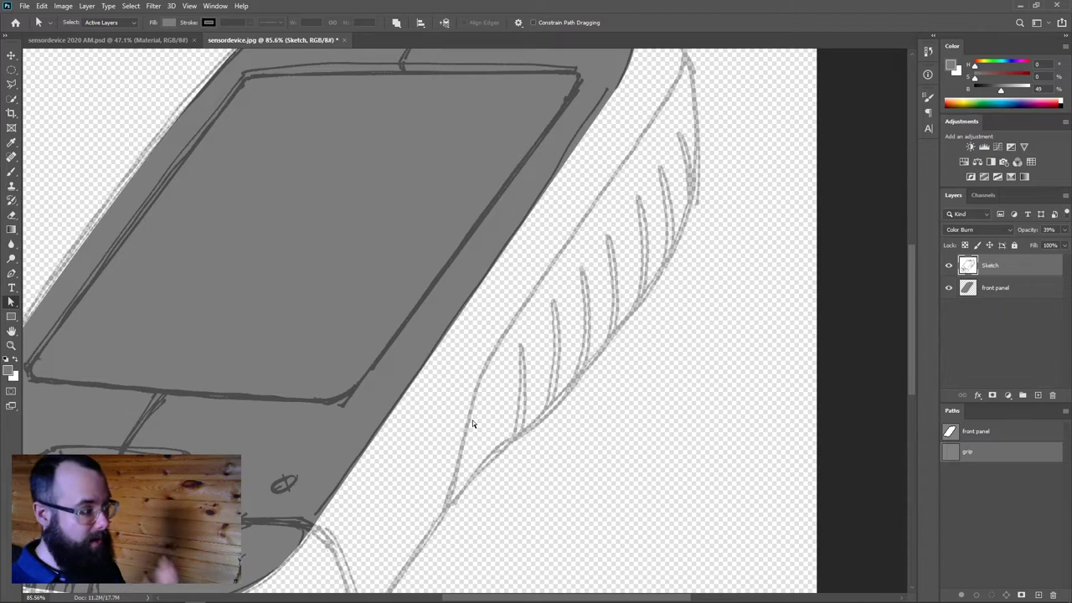
Trace the grip's left edge with the Pen tool from its lower tip up to the top
key("p")
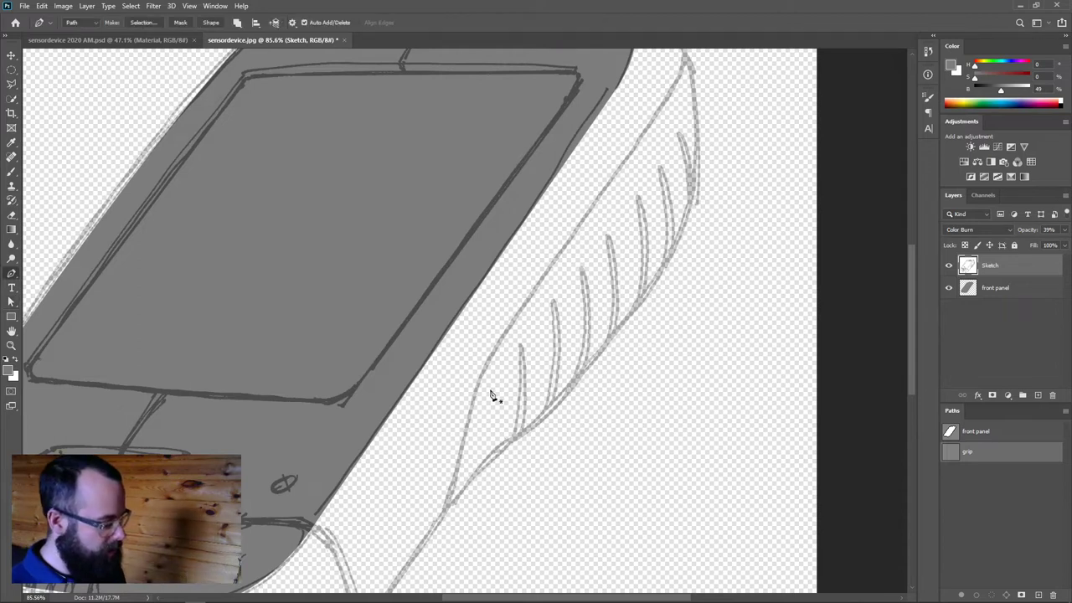
scroll(450, 513, "up", 2)
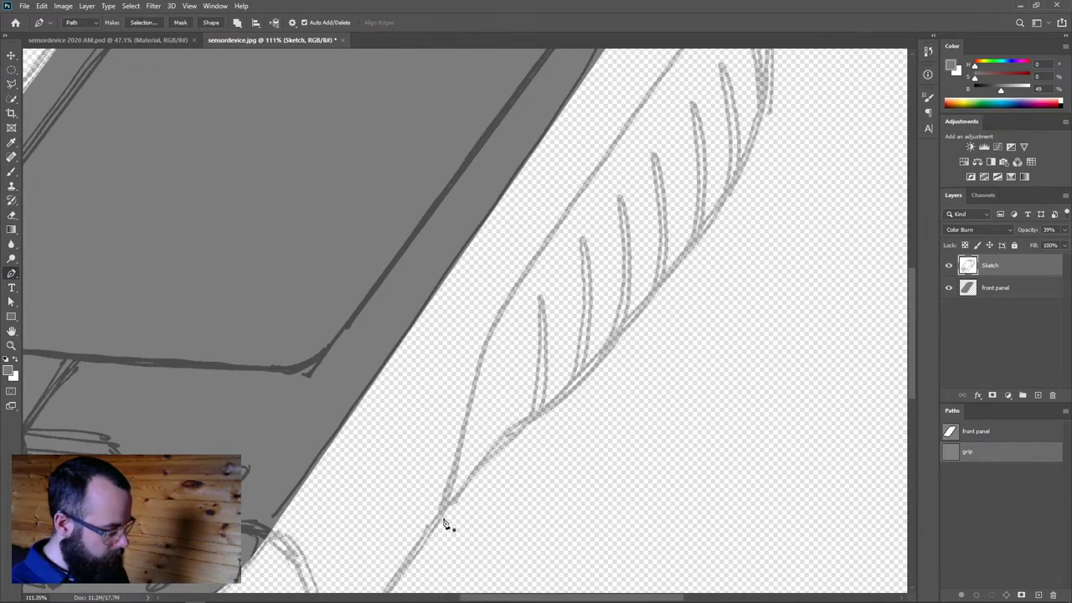
left_click_drag(442, 514, 455, 491)
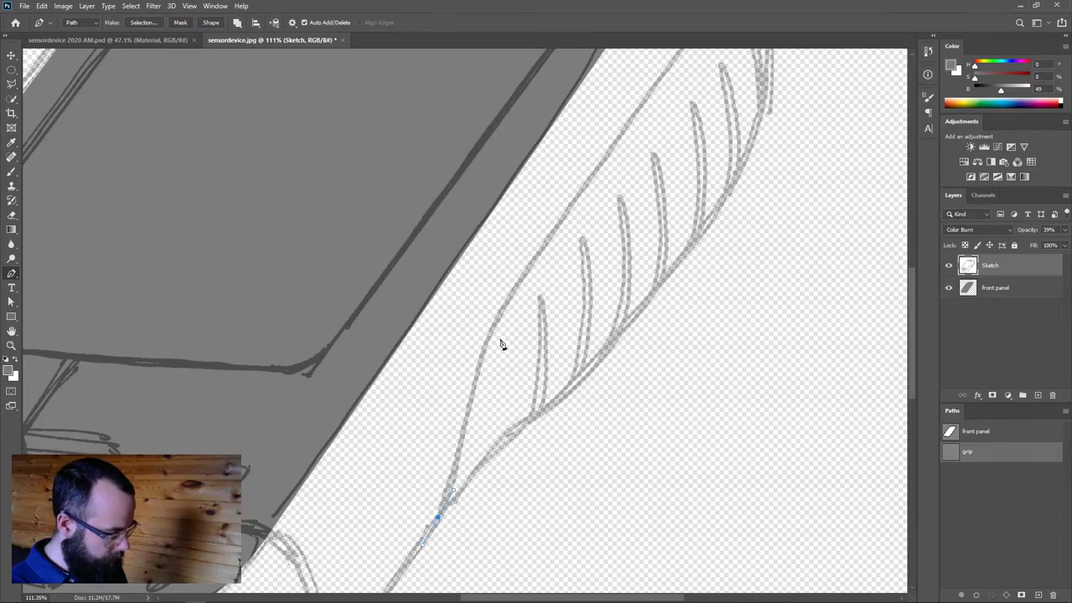
left_click_drag(464, 420, 481, 363)
left_click_drag(522, 275, 566, 207)
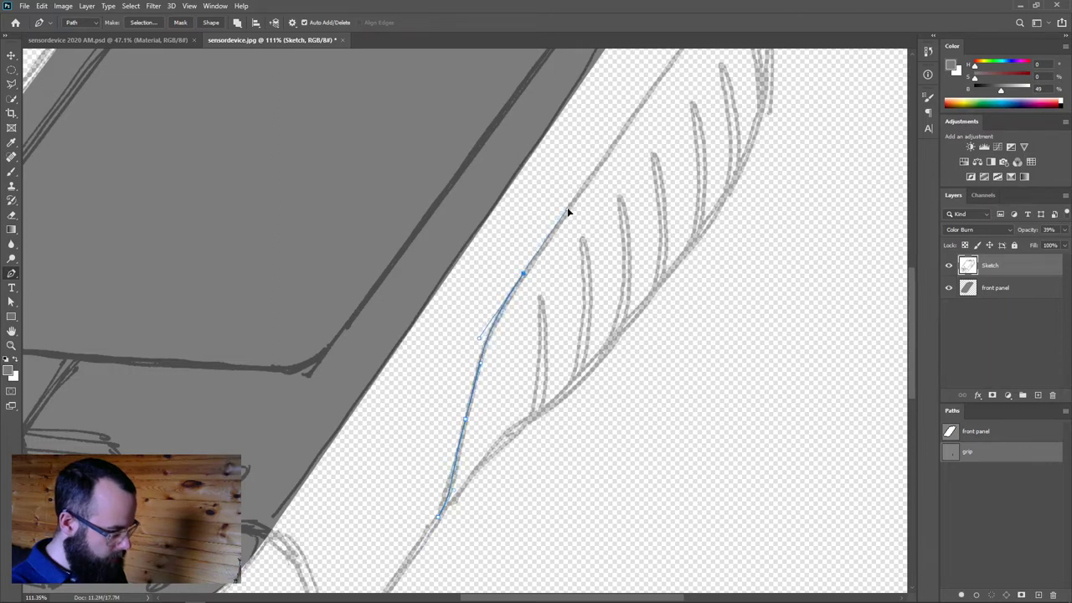
left_click_drag(622, 168, 523, 453)
left_click_drag(589, 324, 621, 270)
scroll(621, 270, "up", 4)
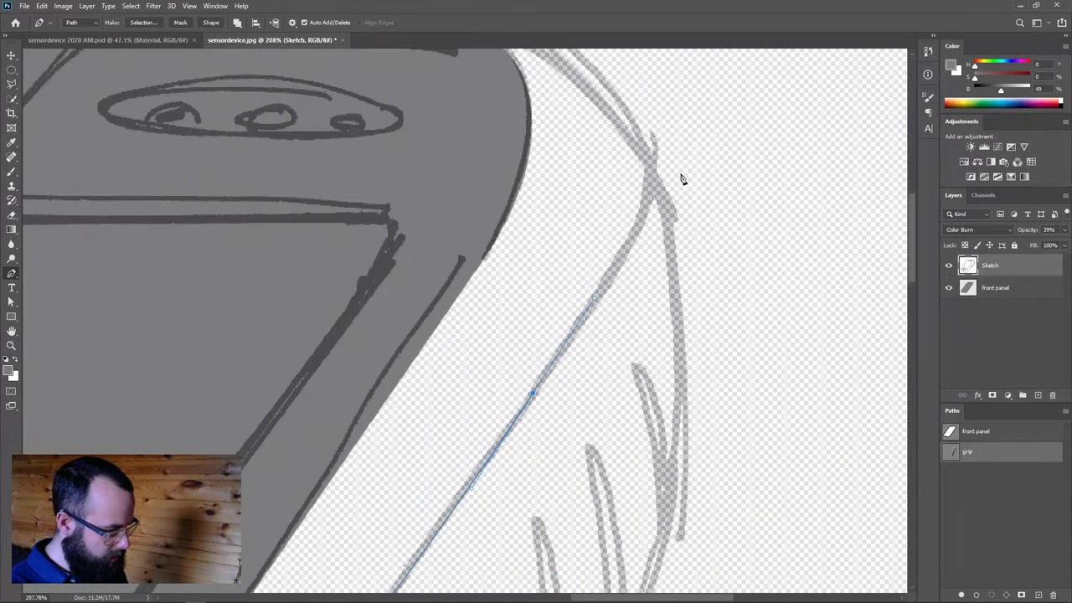
left_click_drag(649, 162, 681, 157)
Continue the grip outline down its right edge and close it at the starting tip
left_click_drag(679, 325, 732, 124)
key("ctrl+z")
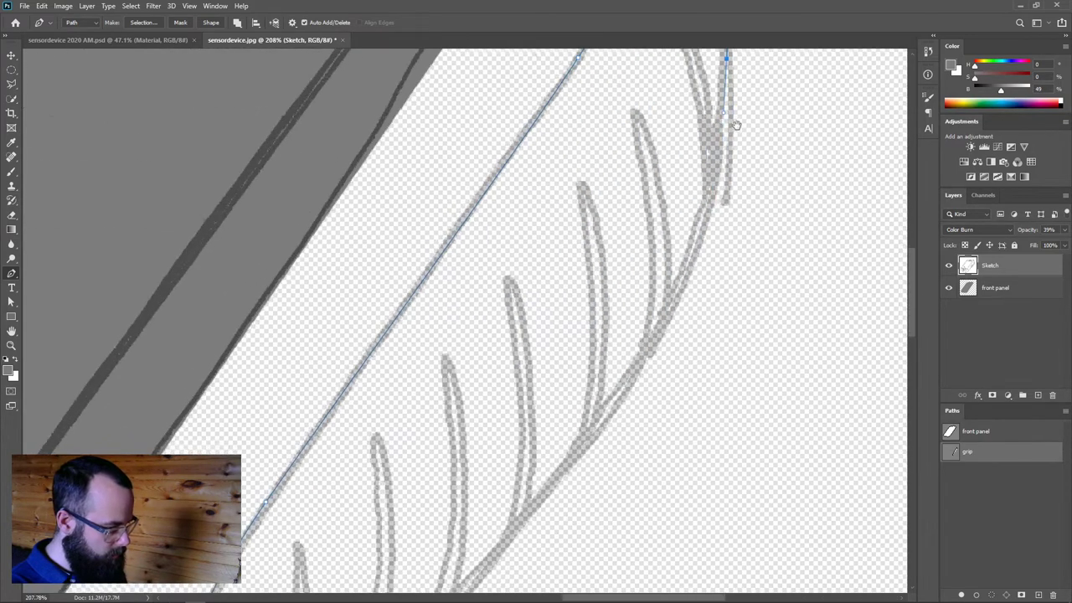
mouse_move(628, 395)
left_mouse_down()
mouse_move(700, 289)
mouse_move(560, 465)
mouse_move(696, 193)
left_mouse_up()
left_click_drag(541, 318, 481, 361)
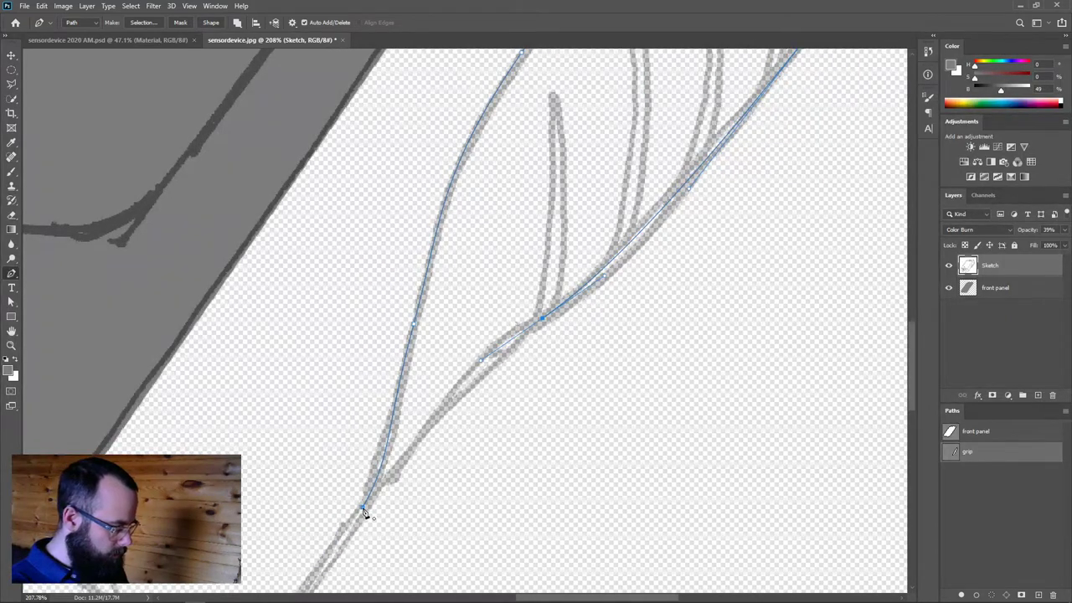
left_click_drag(436, 433, 402, 477)
left_click_drag(363, 509, 340, 503)
Hide the Sketch layer, nudge grip anchors to smooth the curve, and deselect the path
key("a")
left_click(437, 435)
mouse_move(436, 434)
left_mouse_down()
mouse_move(447, 448)
mouse_move(436, 425)
left_mouse_up()
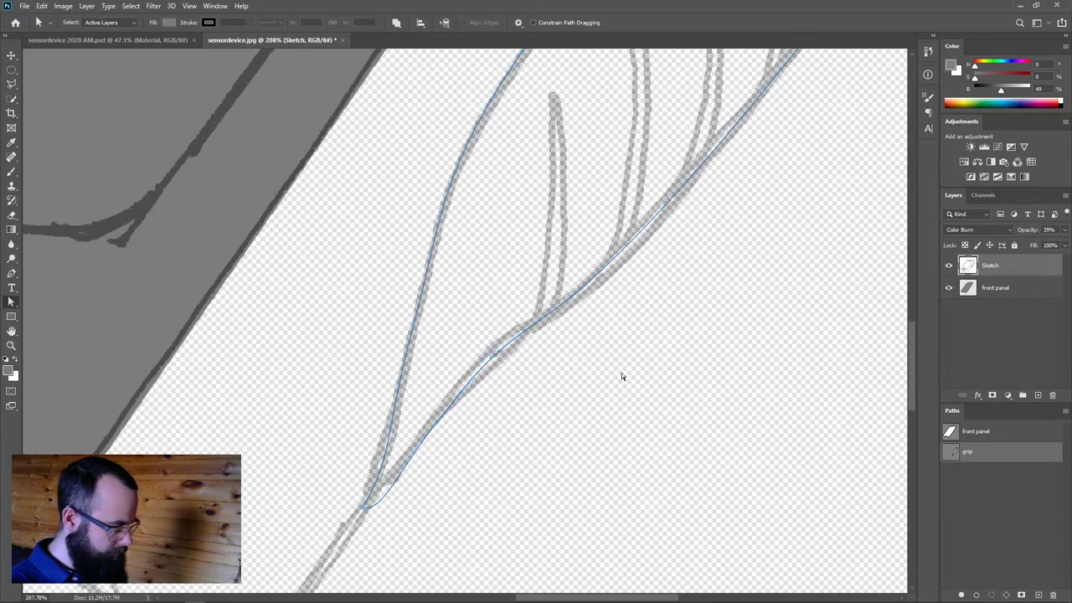
scroll(612, 377, "down", 5)
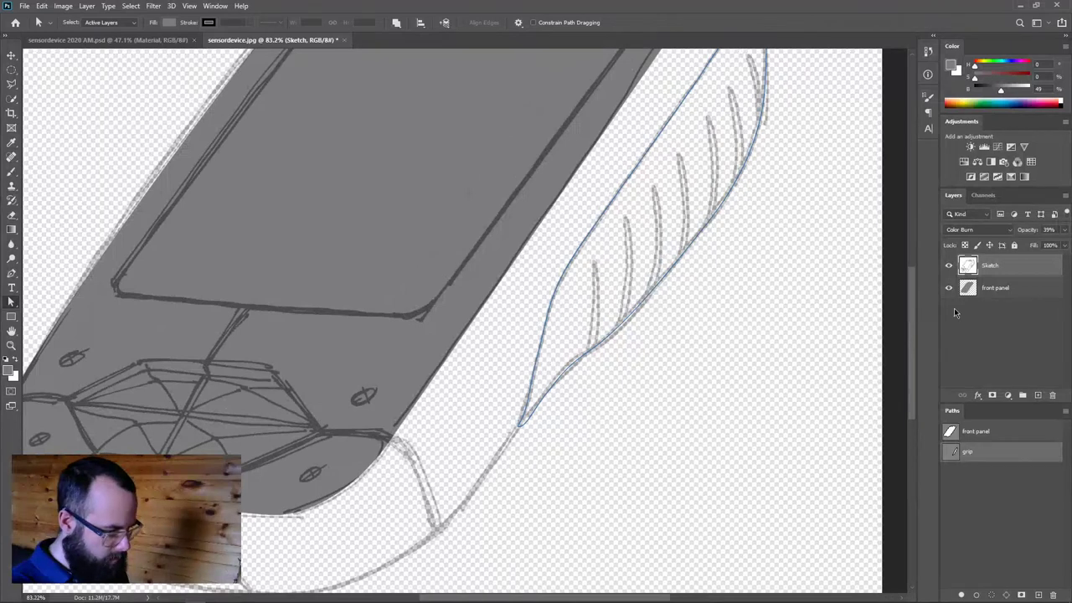
left_click(948, 265)
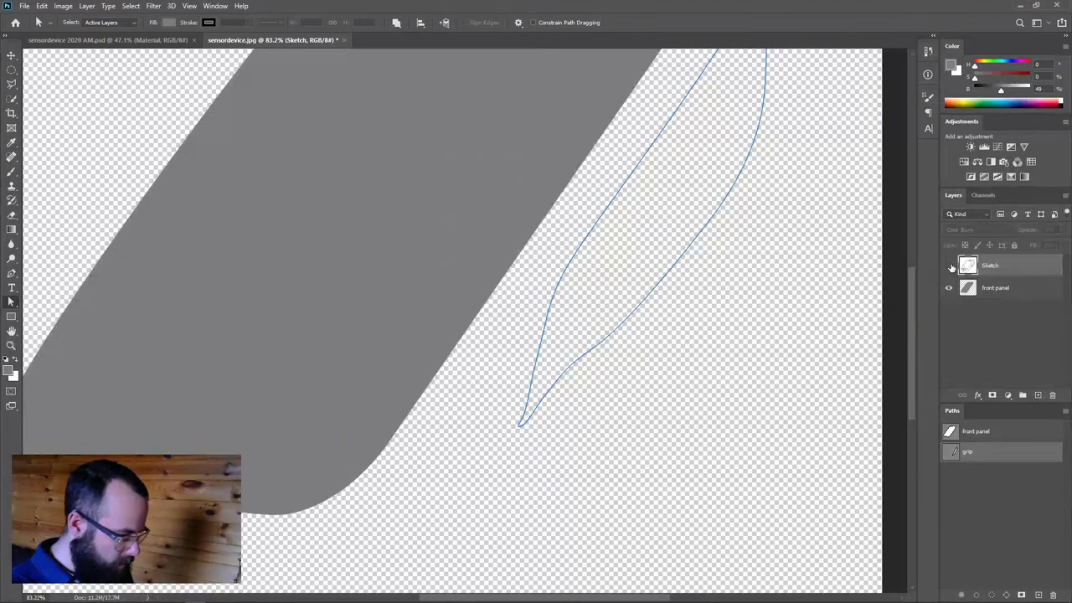
left_click(608, 340)
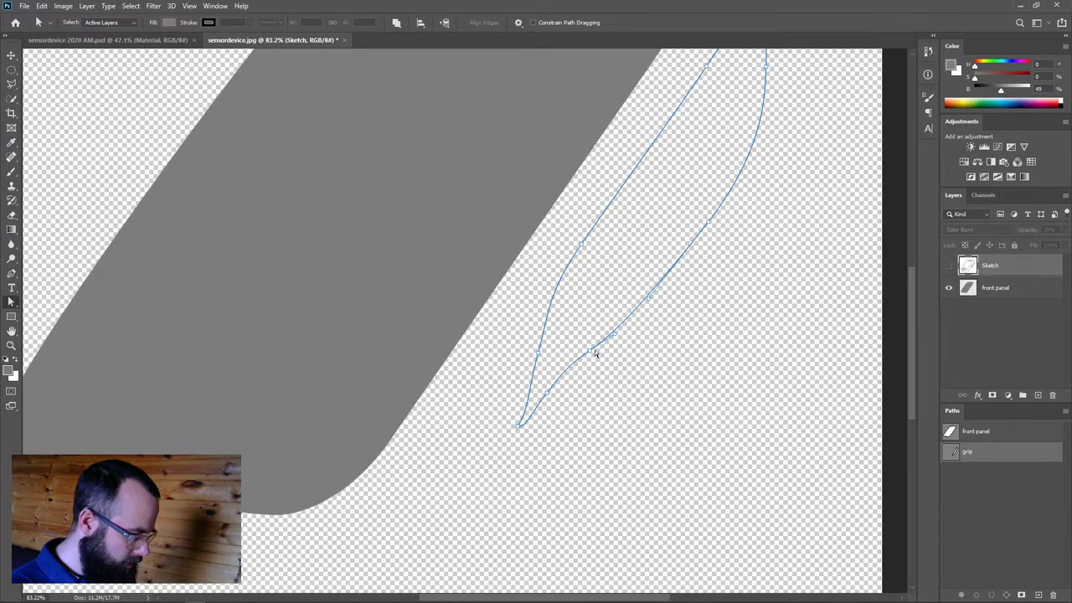
left_click_drag(591, 351, 626, 325)
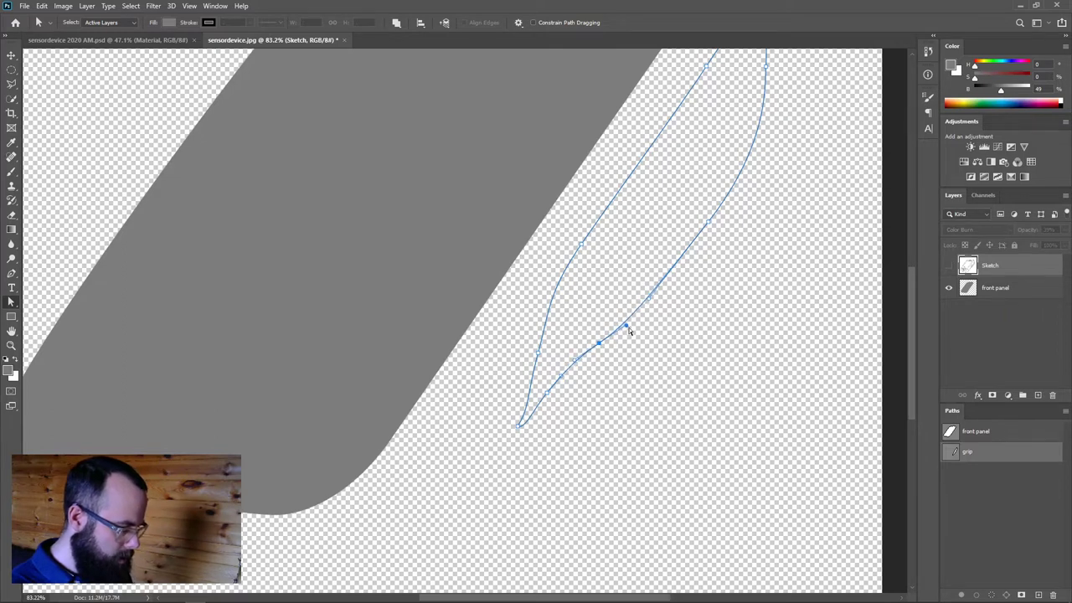
left_click(657, 368)
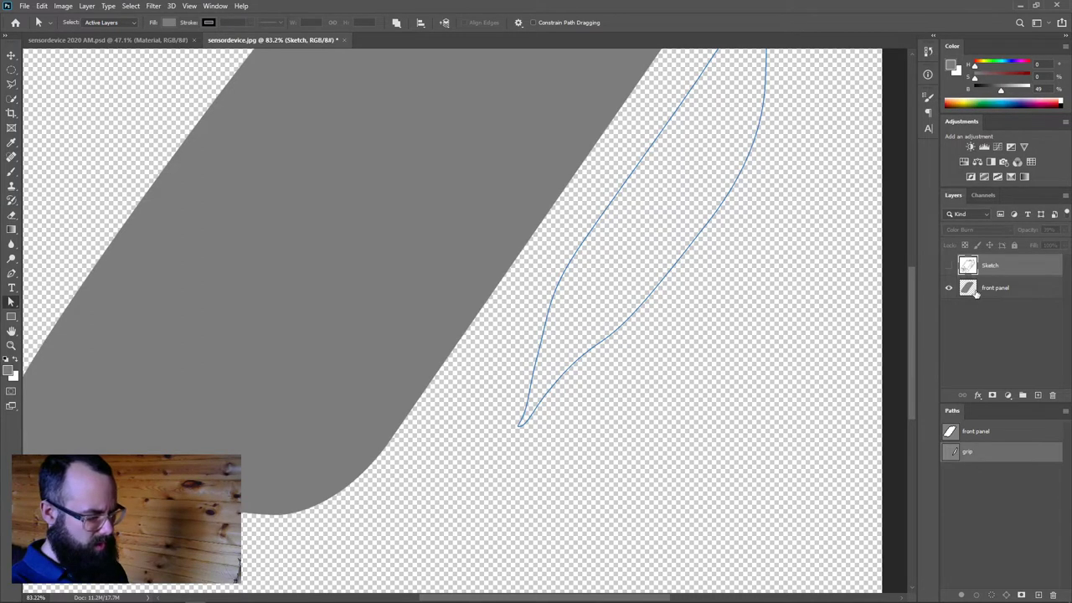
Add a new layer below Sketch and name it 'grip'
left_click(1039, 394)
left_click_drag(1010, 272, 992, 293)
double_click(993, 290)
type("grip")
key("Return")
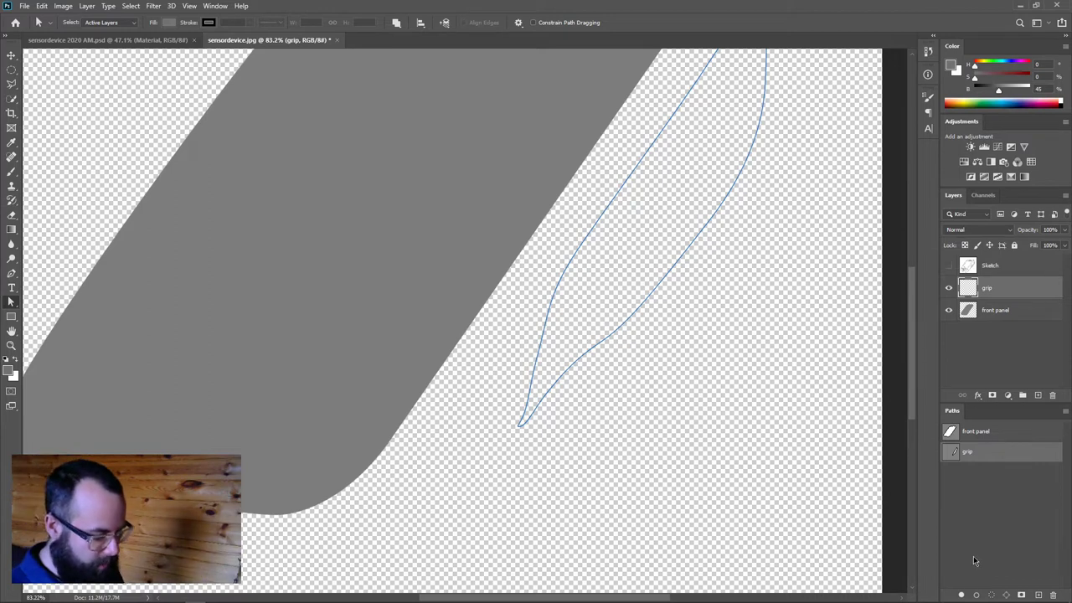
Fill the grip path with grey on the grip layer and deselect it to check the shape
left_click(961, 595)
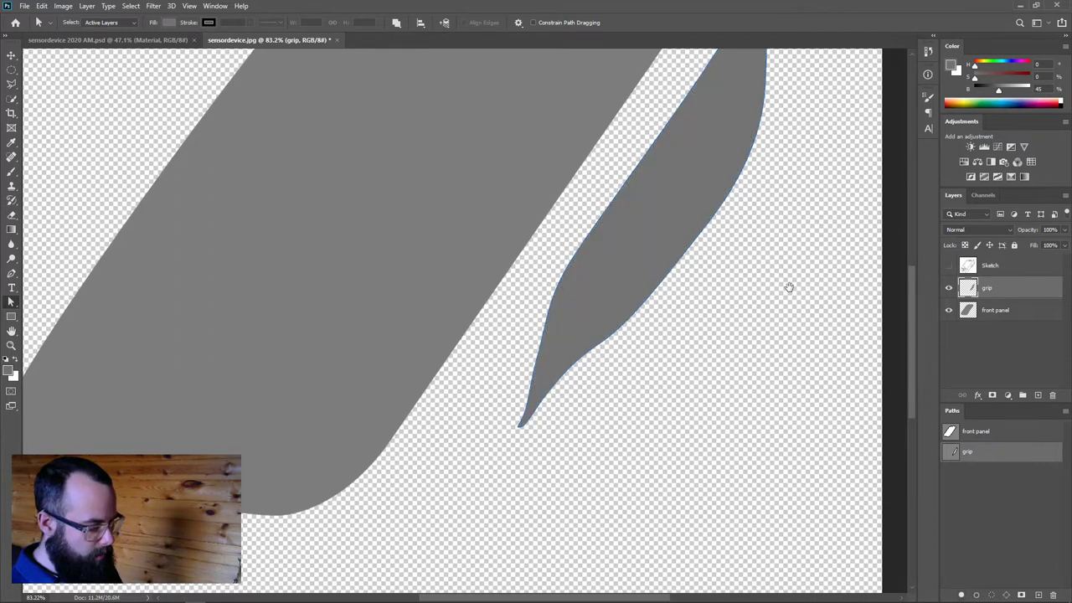
scroll(884, 412, "up", 2)
left_click(1013, 474)
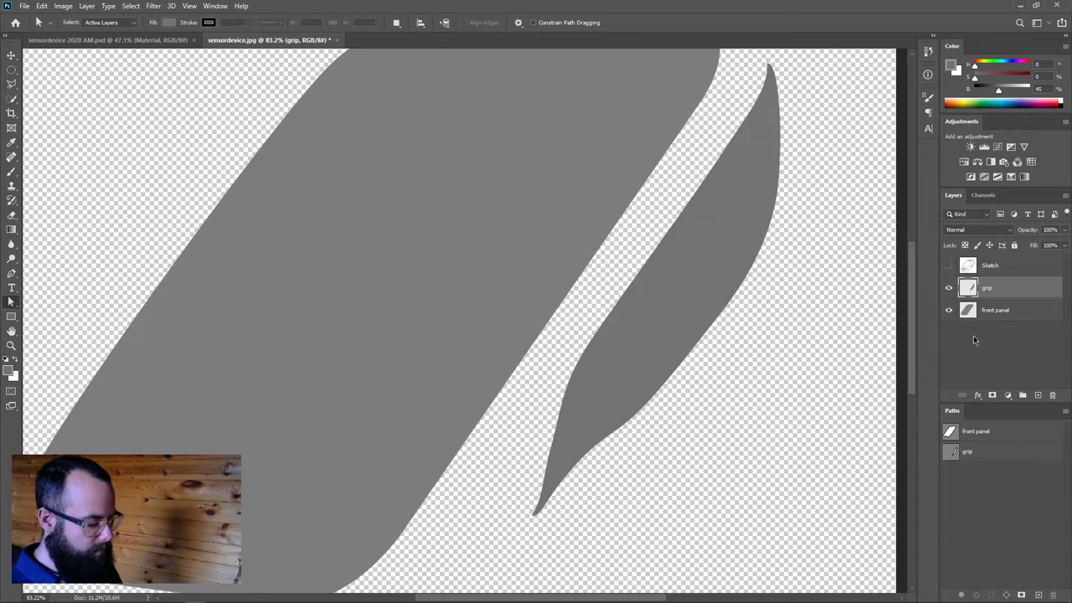
left_click_drag(734, 348, 793, 321)
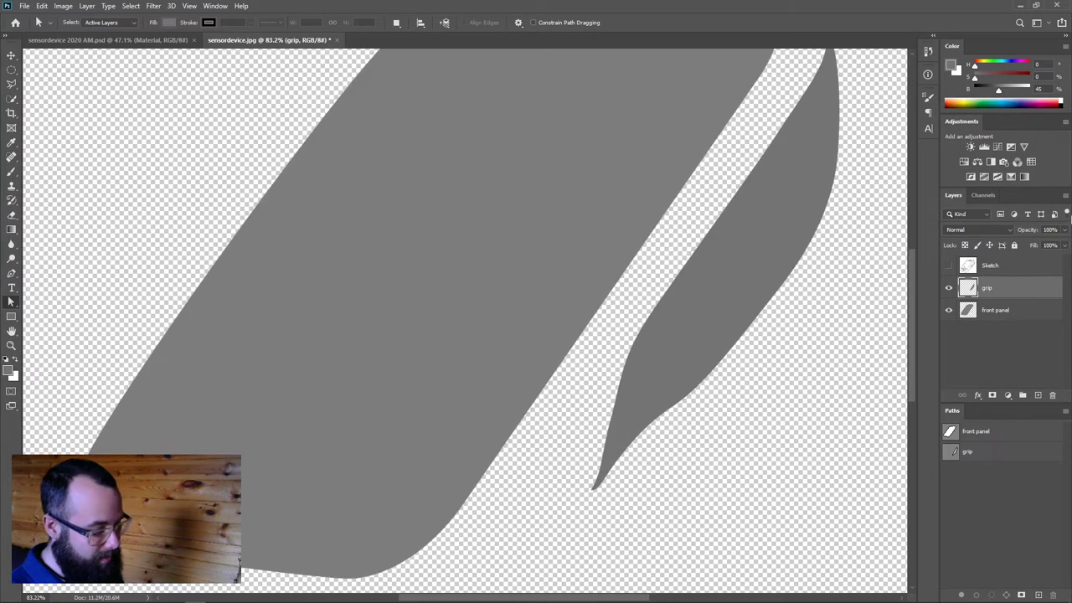
scroll(634, 469, "up", 2)
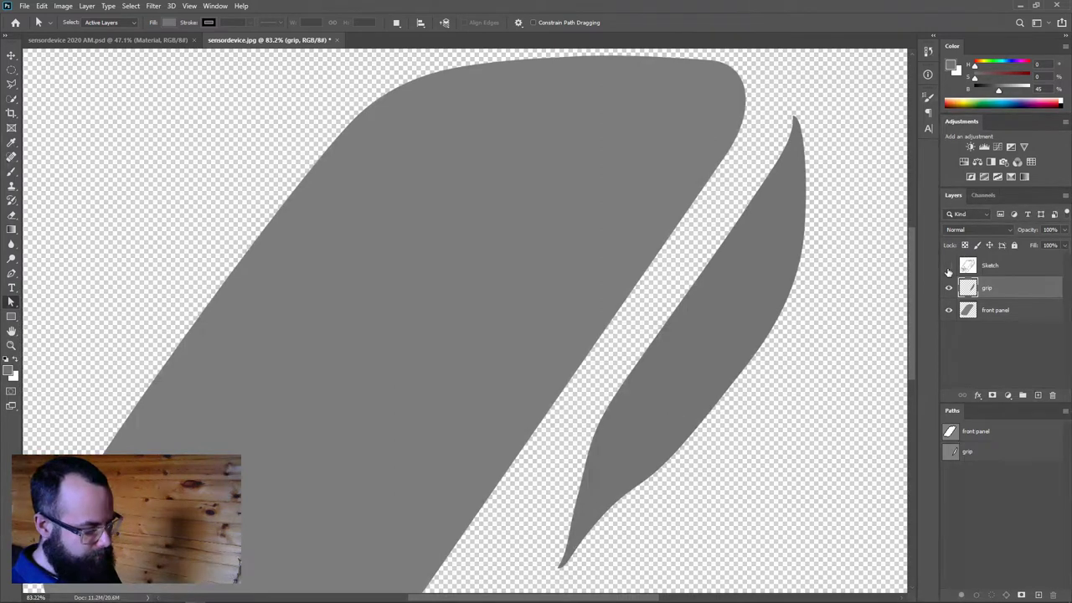
Show the Sketch layer again, review the device's lower end, and create a new empty path
left_click(949, 266)
scroll(796, 205, "up", 4)
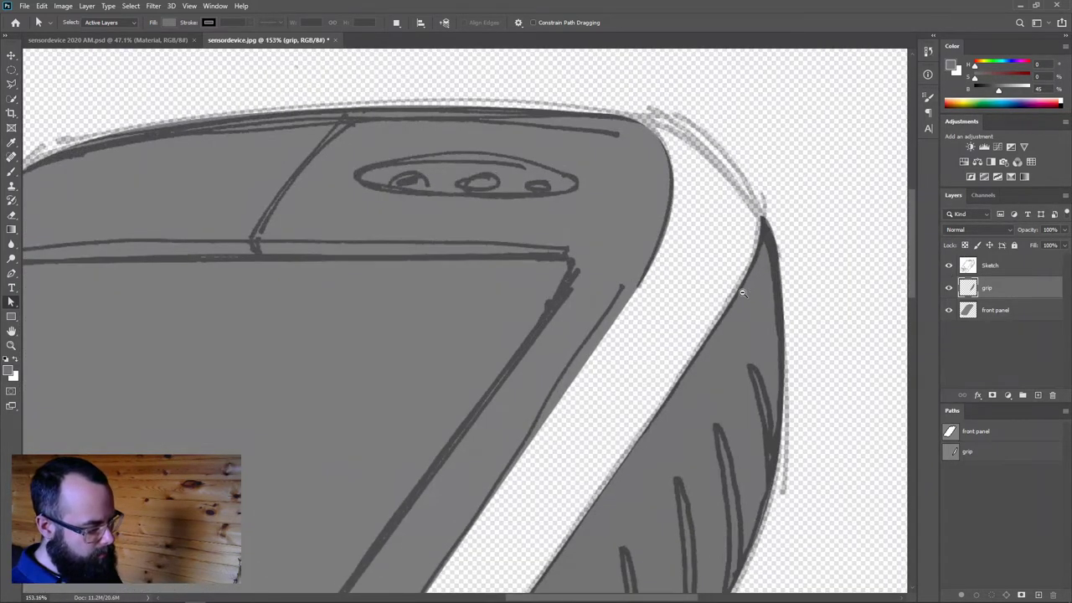
scroll(742, 293, "down", 3)
scroll(663, 399, "down", 5)
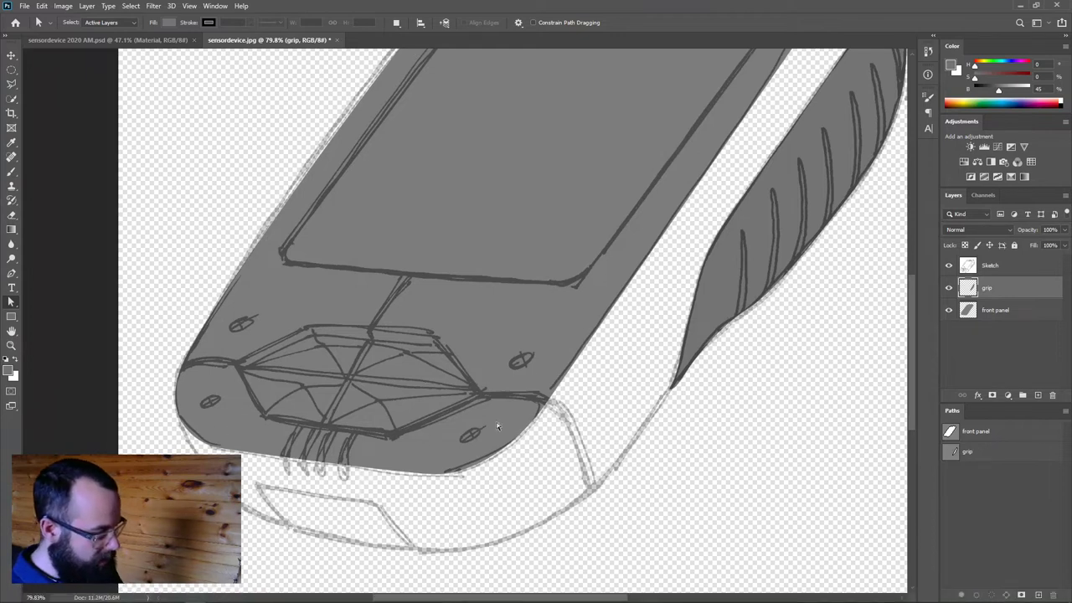
scroll(695, 292, "up", 5)
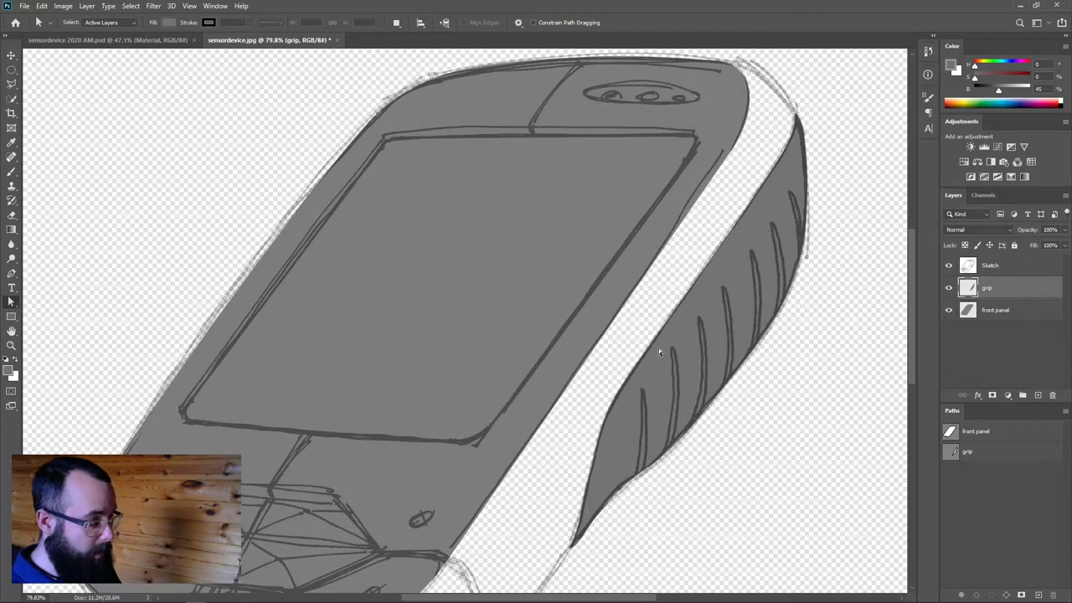
left_click_drag(667, 315, 768, 178)
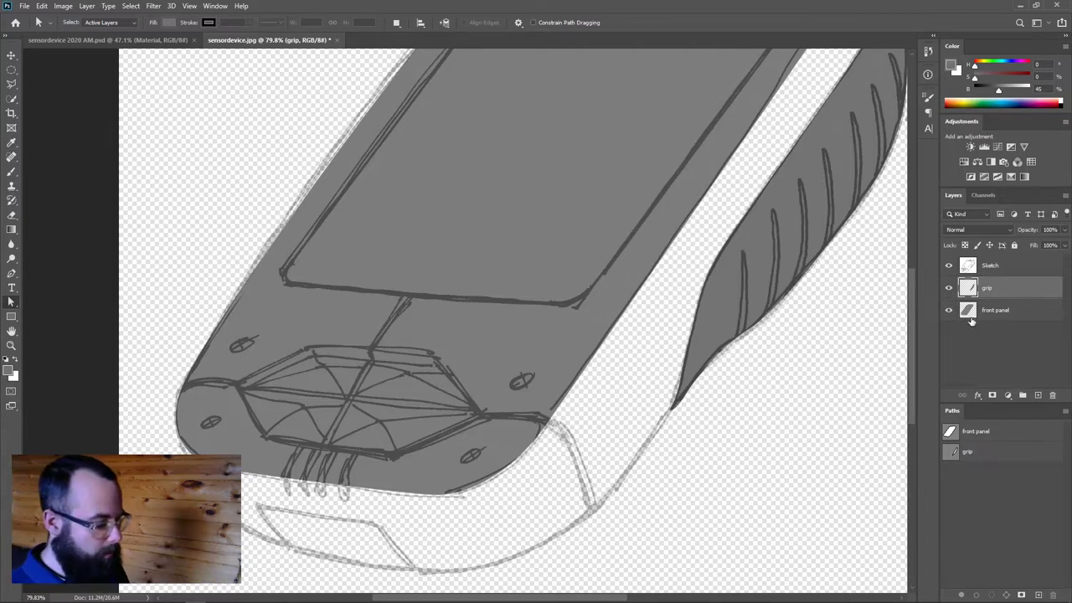
left_click(1039, 595)
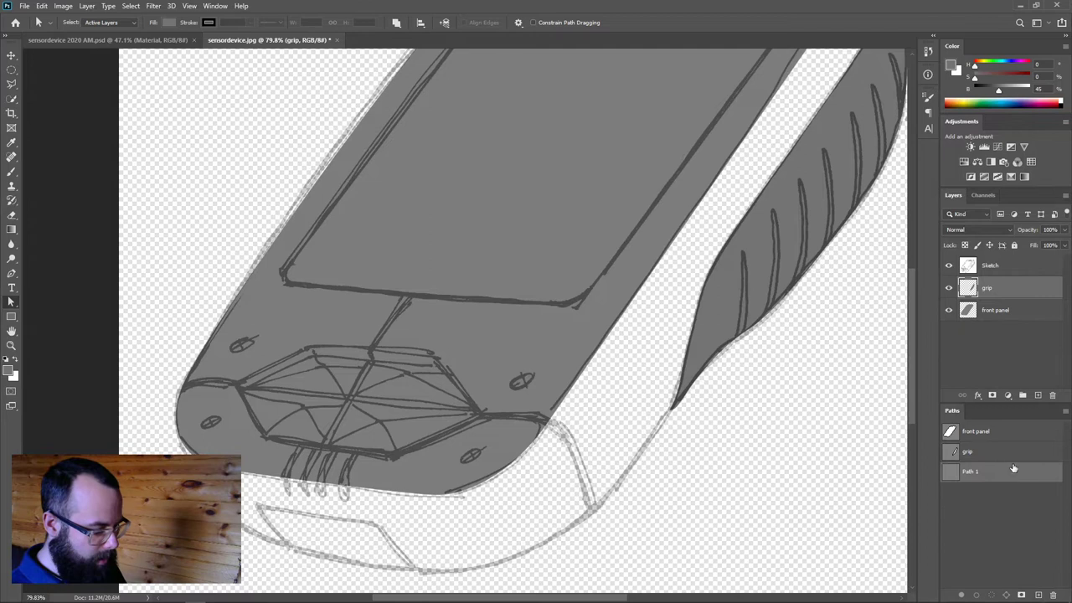
Rename the new path to 'body' and zoom in on the lower-left screw area
double_click(971, 472)
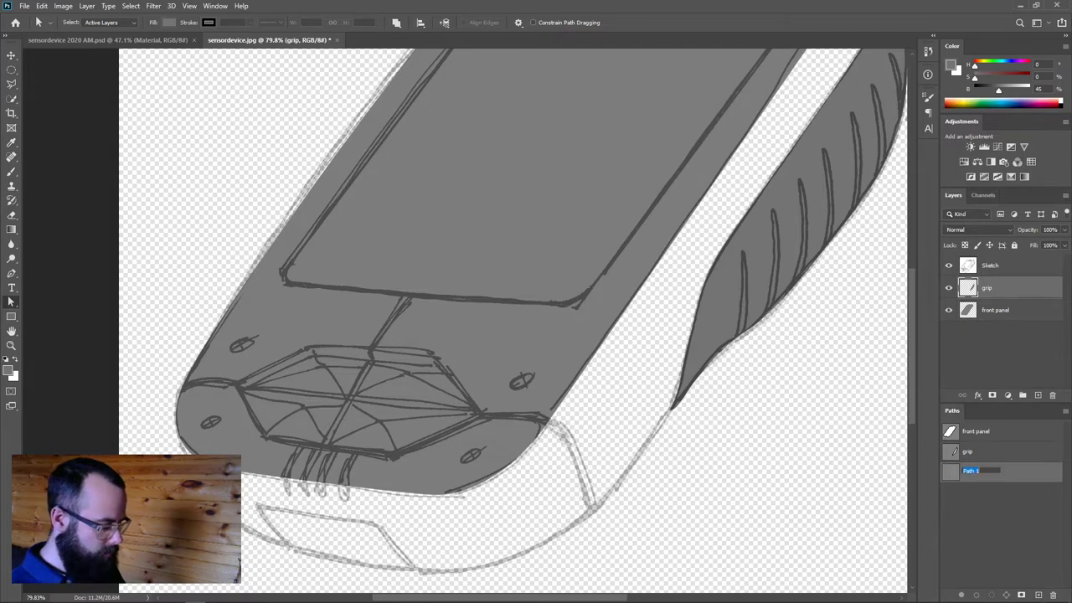
type("body")
key("Return")
left_click_drag(290, 480, 405, 469)
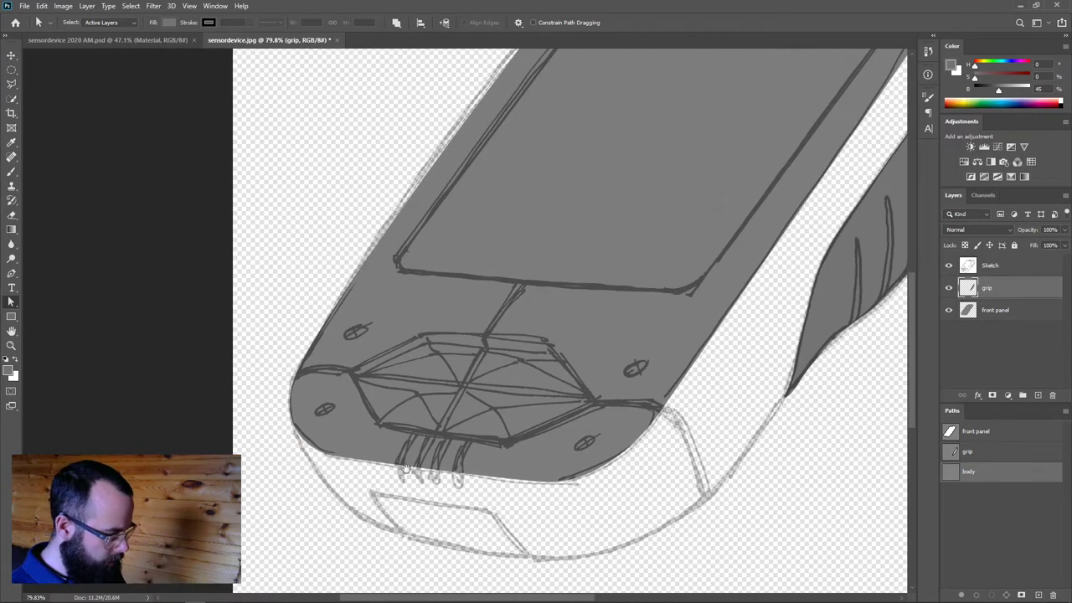
left_click_drag(304, 432, 186, 227)
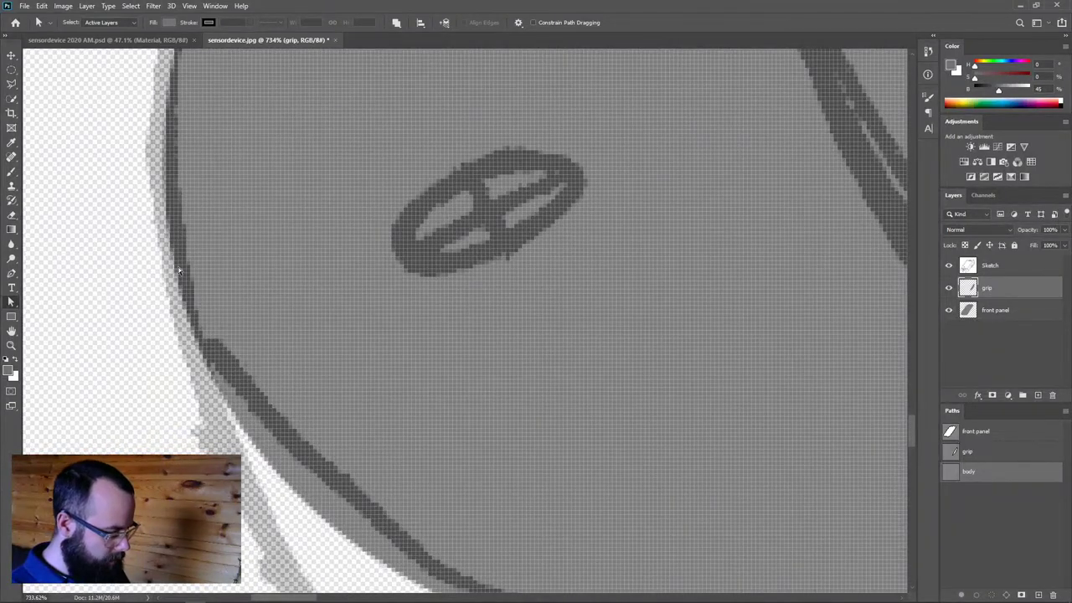
Start the body outline with curved Pen anchors down the left edge and along the bottom
key("p")
scroll(182, 253, "up", 3)
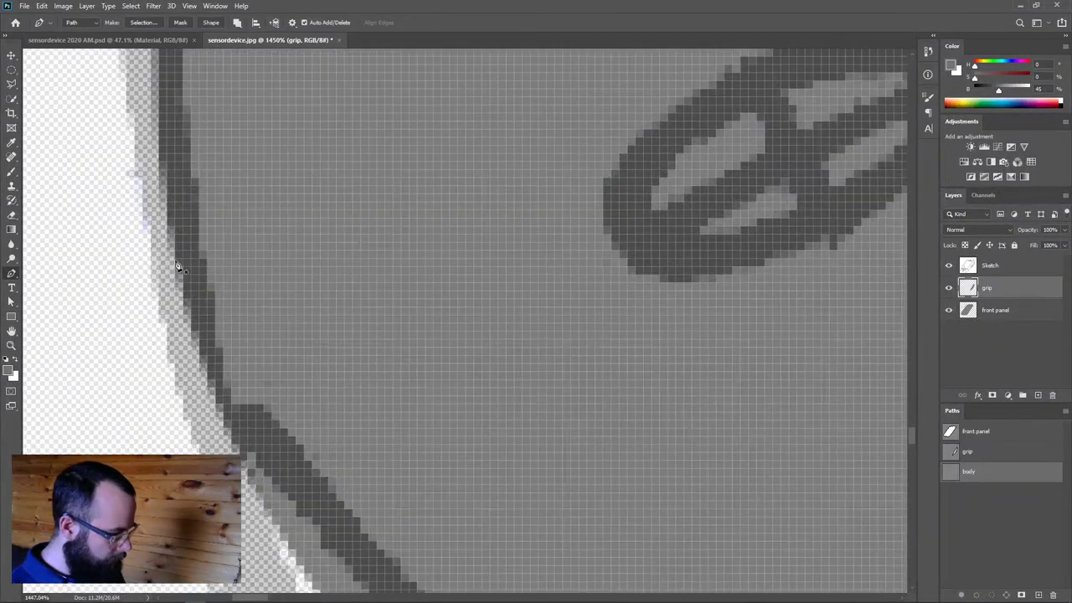
scroll(204, 211, "down", 2)
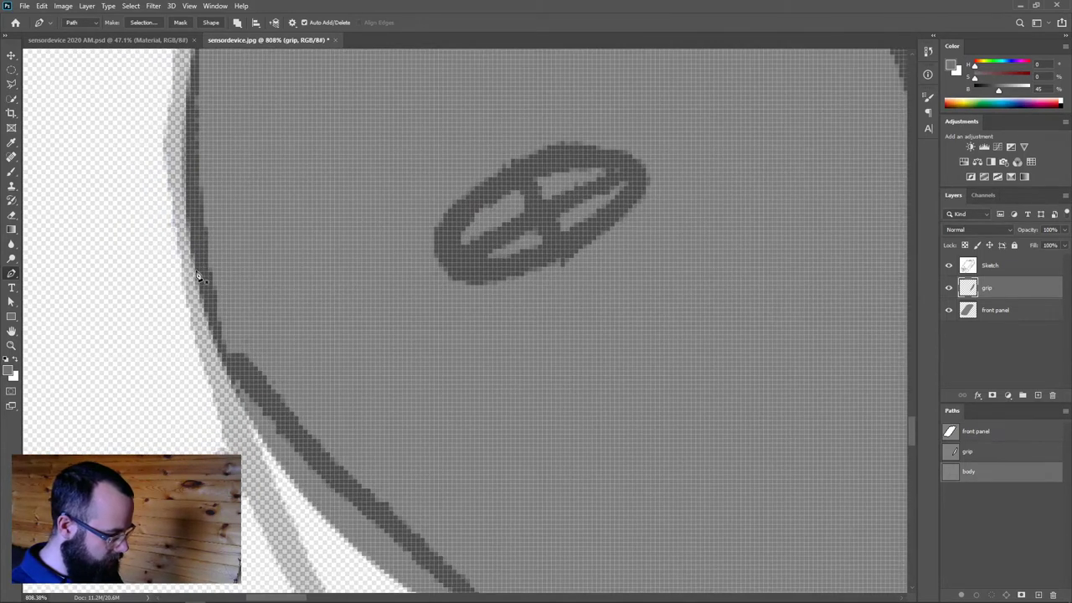
left_click_drag(195, 269, 228, 459)
scroll(407, 489, "down", 3)
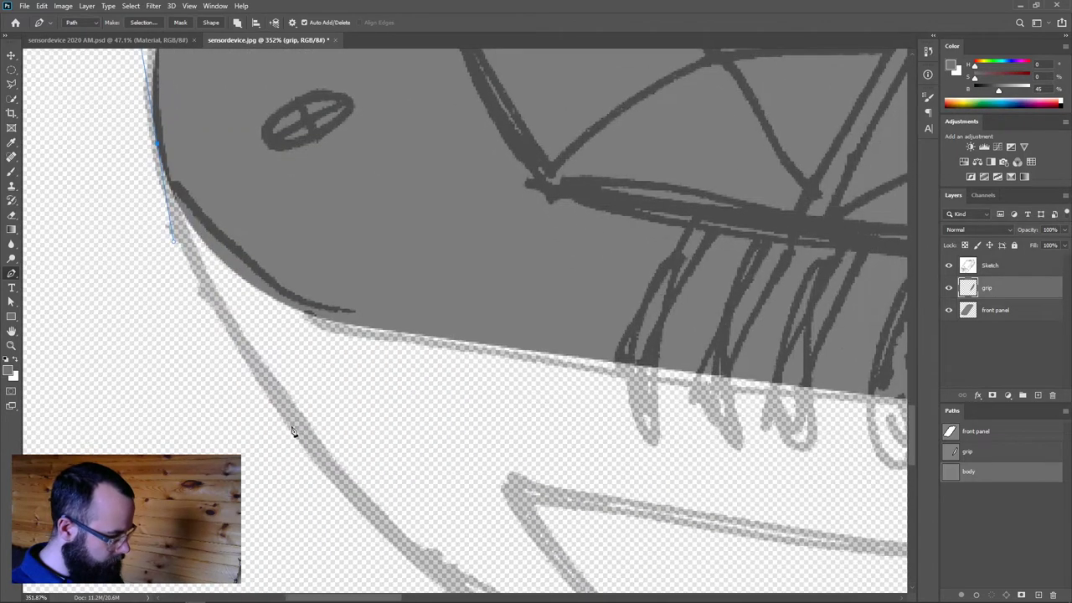
left_click_drag(298, 425, 360, 513)
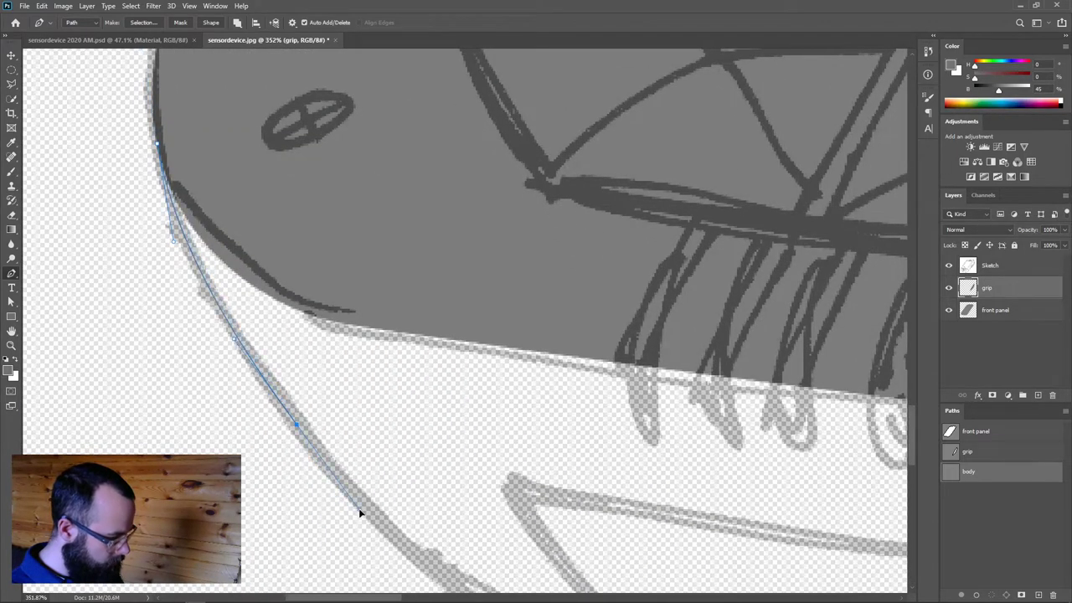
scroll(360, 513, "down", 3)
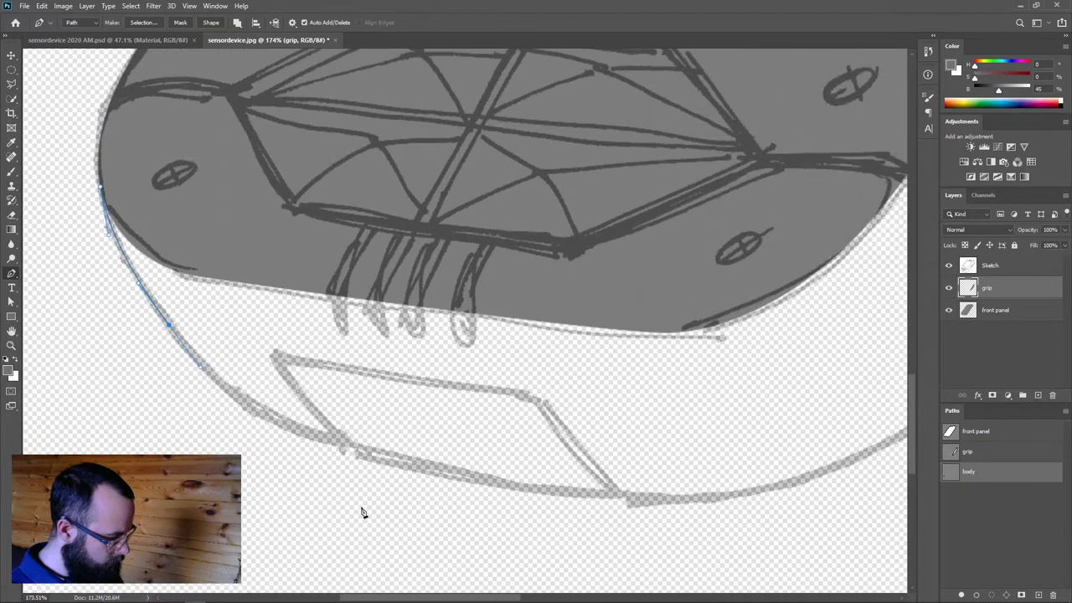
left_click_drag(346, 445, 440, 471)
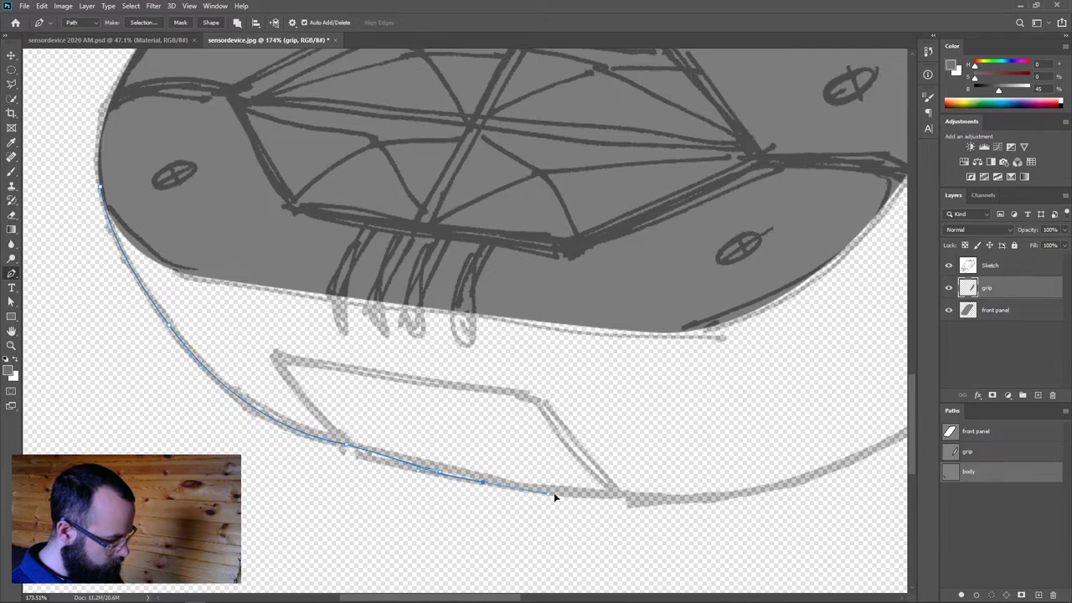
Add a corner, a bottom-corner anchor, and a curved anchor up the body's right side
left_click(346, 446, "alt")
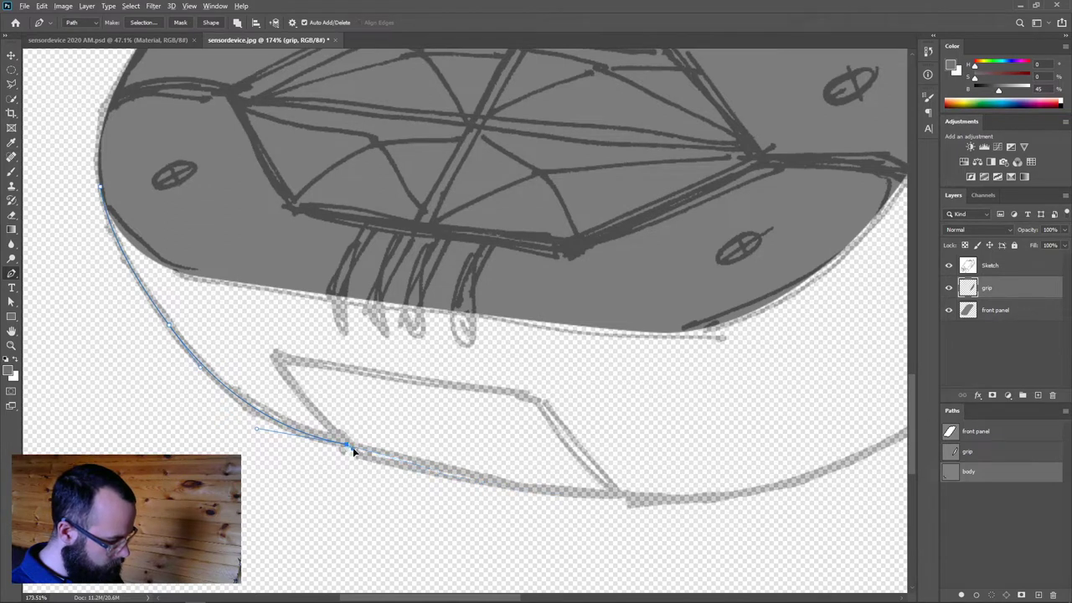
left_click_drag(473, 480, 515, 484)
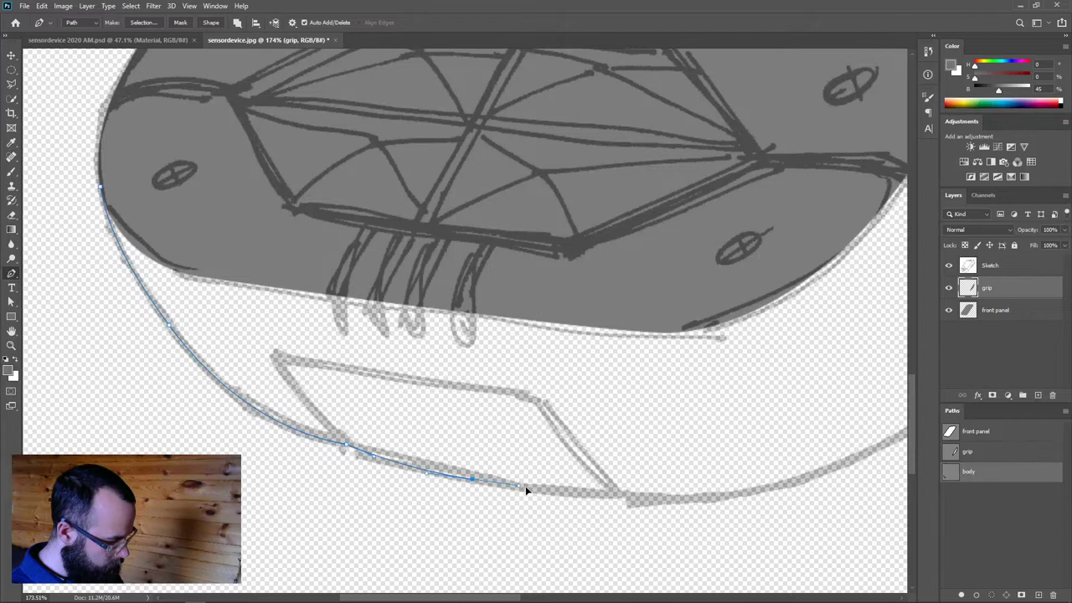
left_click(621, 497)
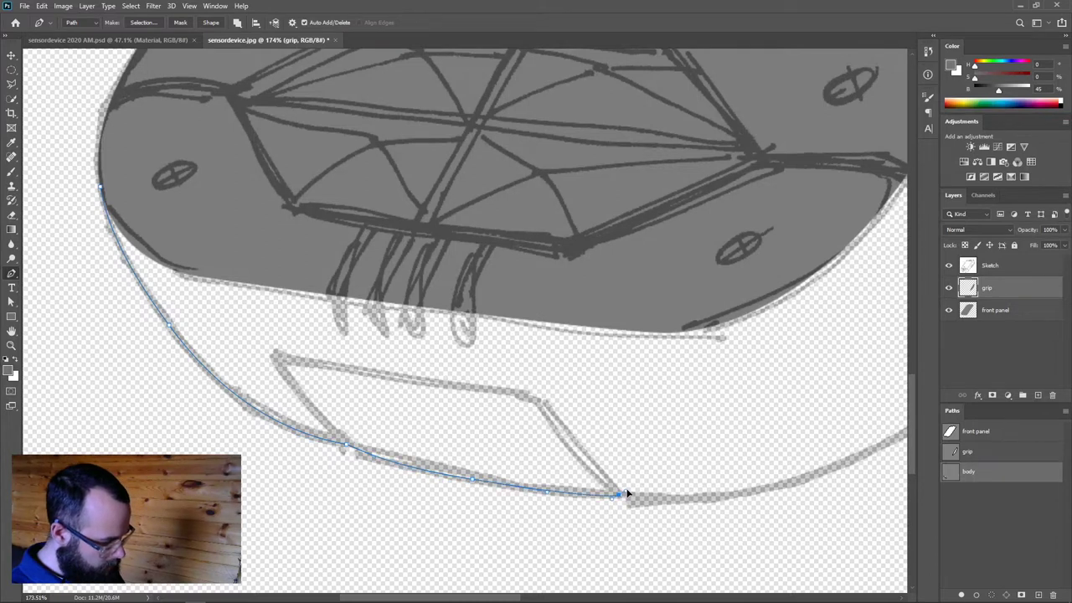
left_click_drag(664, 500, 338, 523)
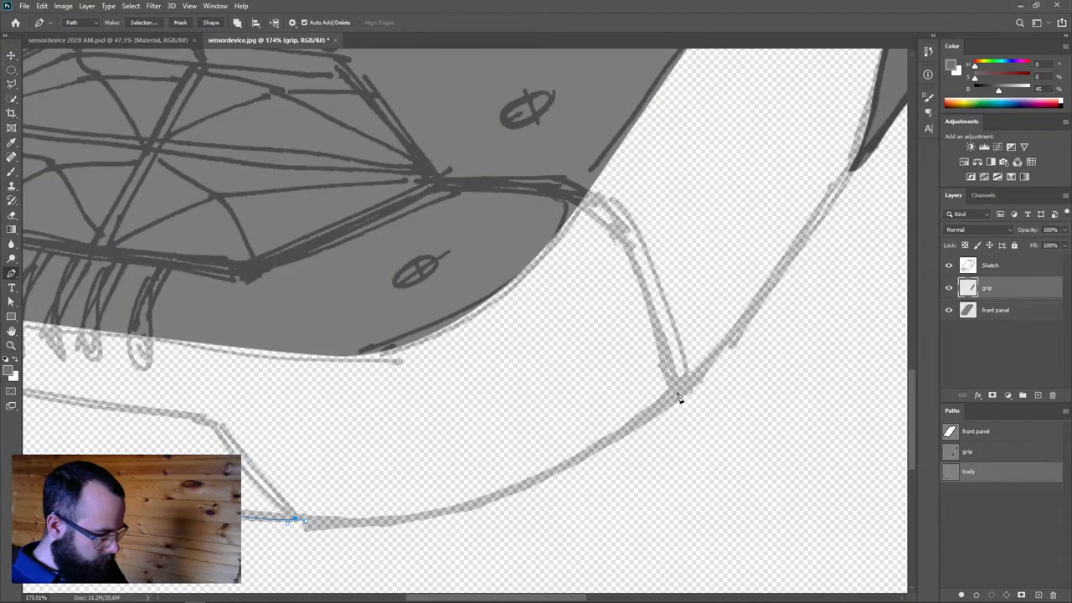
left_click_drag(681, 391, 849, 225)
scroll(845, 172, "up", 5)
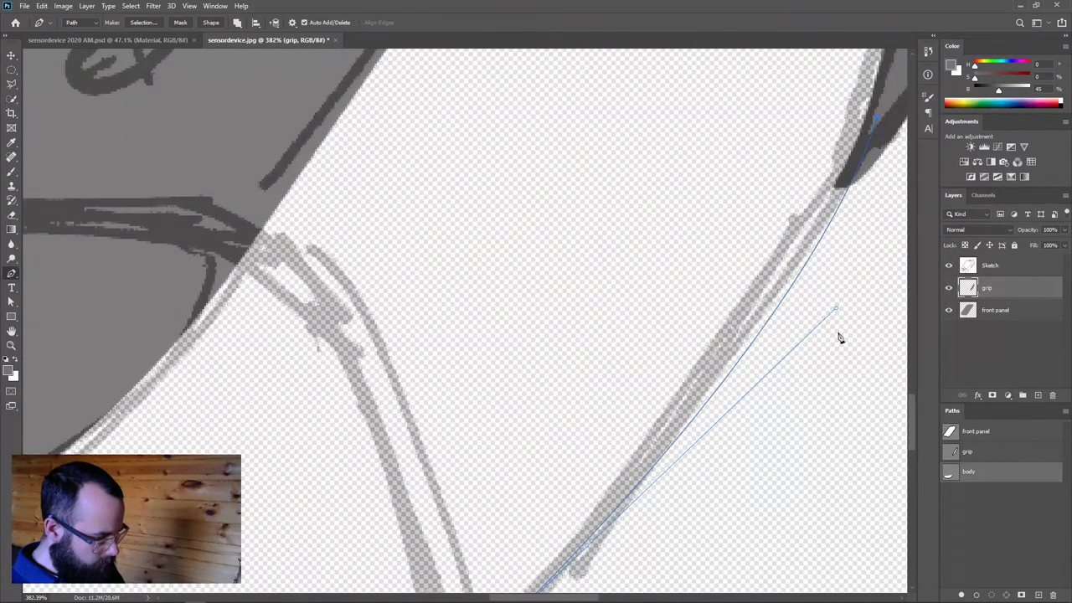
Refine the body curve to follow the grip sketch by moving anchors and direction handles
key("a")
left_click_drag(837, 310, 758, 360)
scroll(759, 362, "down", 4)
scroll(760, 361, "down", 2)
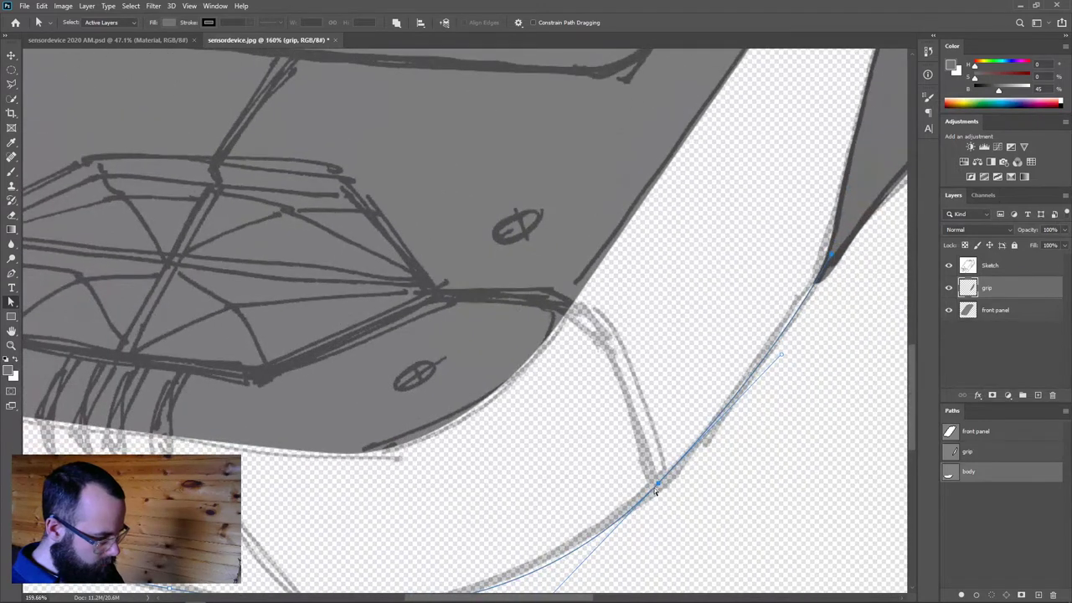
left_click_drag(659, 485, 673, 471)
left_click_drag(796, 337, 794, 340)
scroll(755, 418, "down", 3)
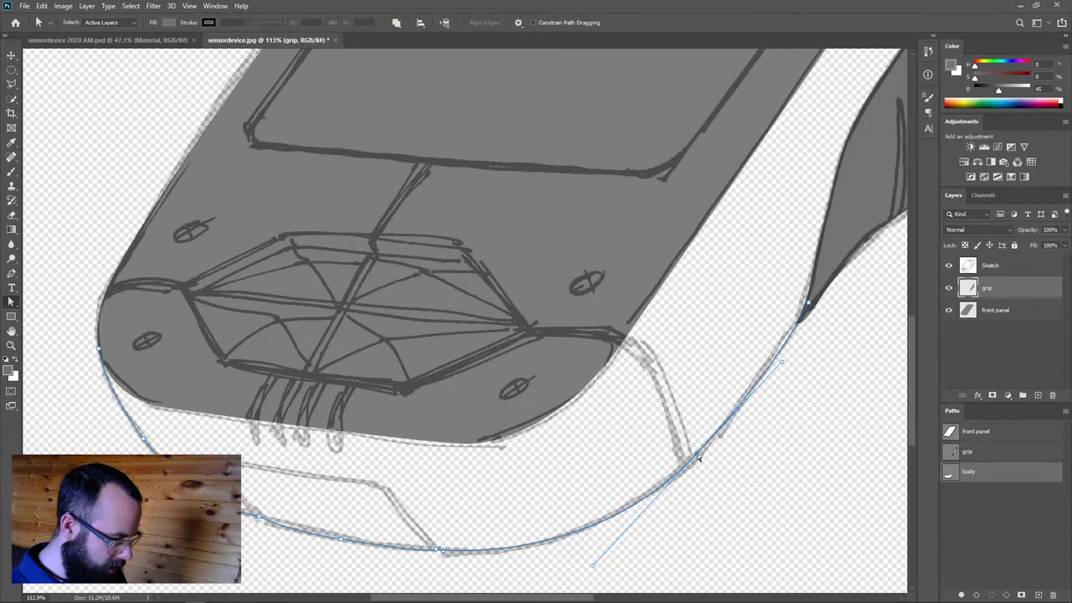
left_click_drag(781, 363, 637, 431)
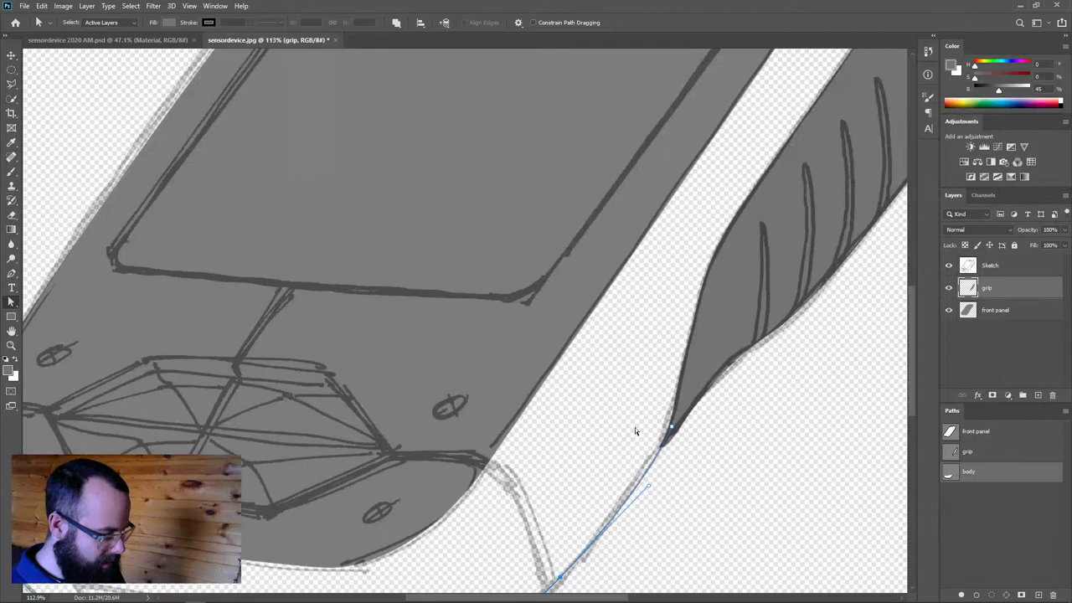
Continue the body outline up the grip's outer edge to the device's top corner
key("p")
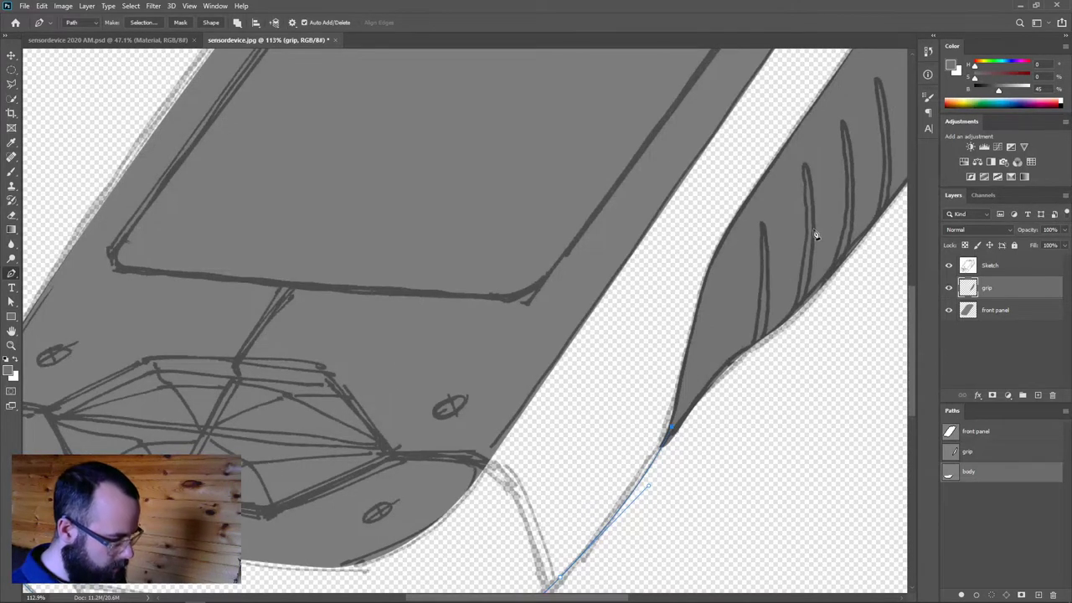
left_click_drag(826, 210, 589, 512)
left_click(705, 387)
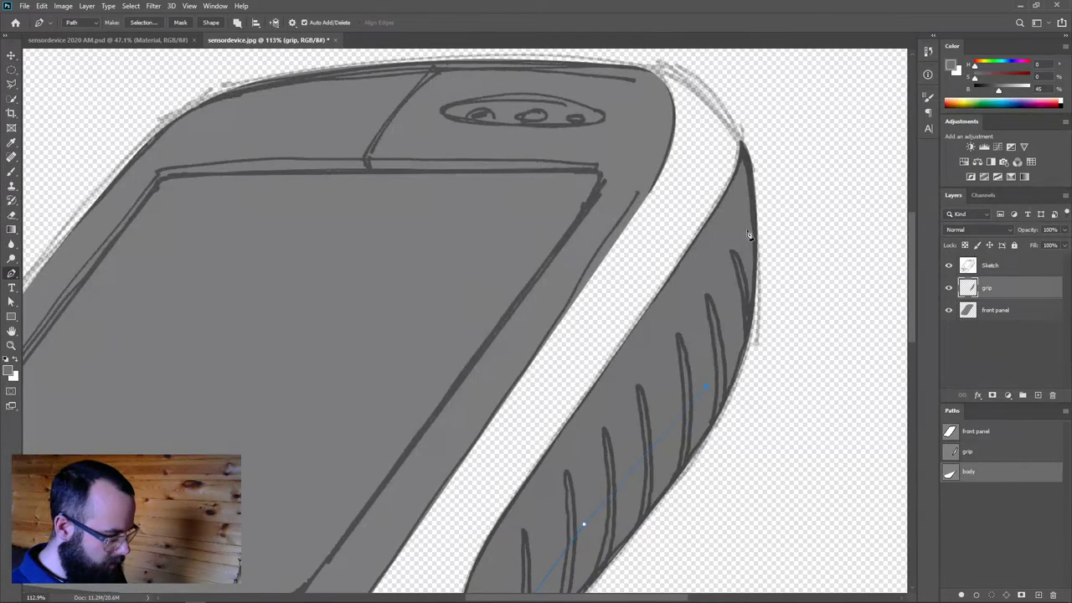
left_click_drag(730, 159, 711, 95)
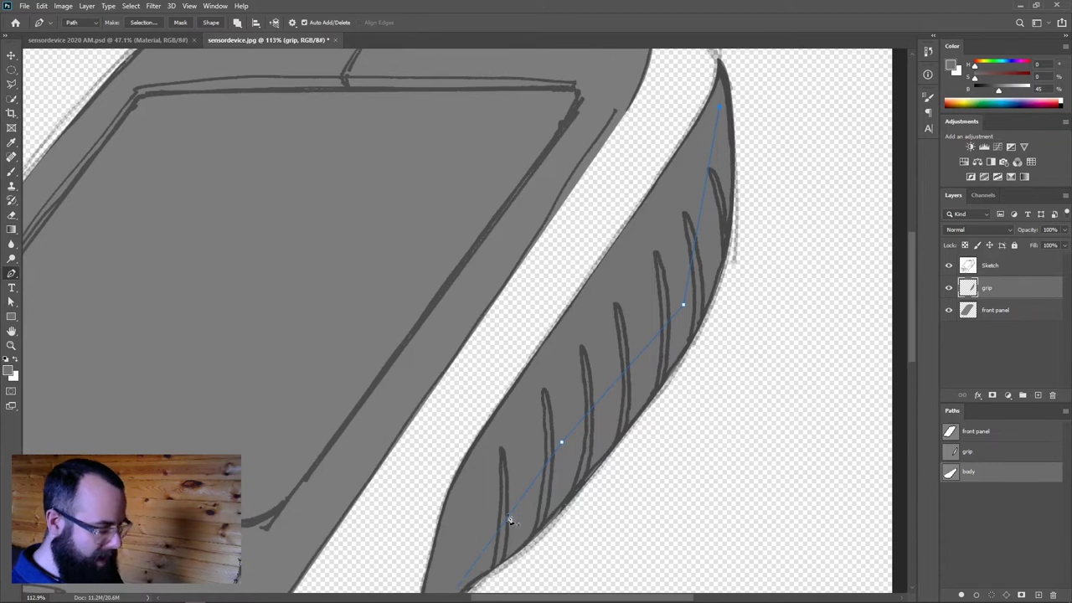
left_click_drag(695, 248, 685, 400)
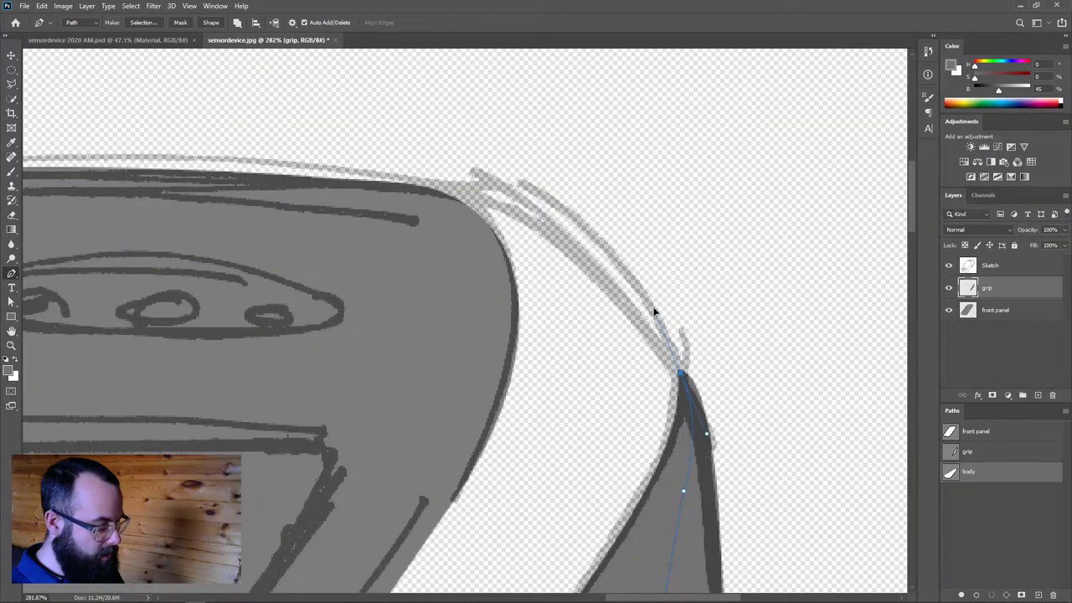
left_click_drag(391, 183, 220, 173)
key("ctrl+z")
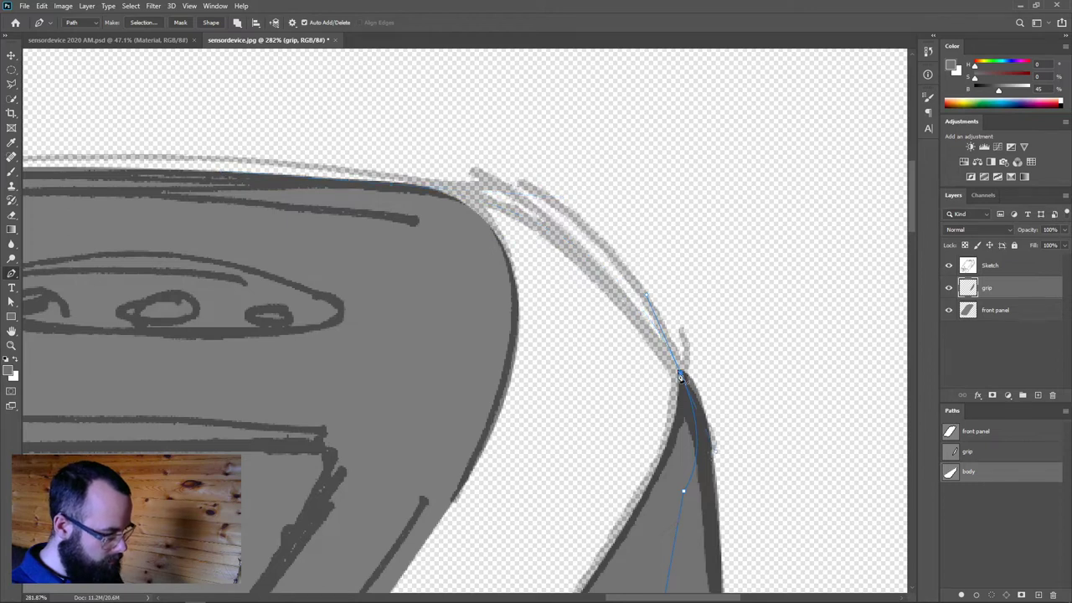
left_click(681, 374, "alt")
left_click_drag(409, 187, 274, 178)
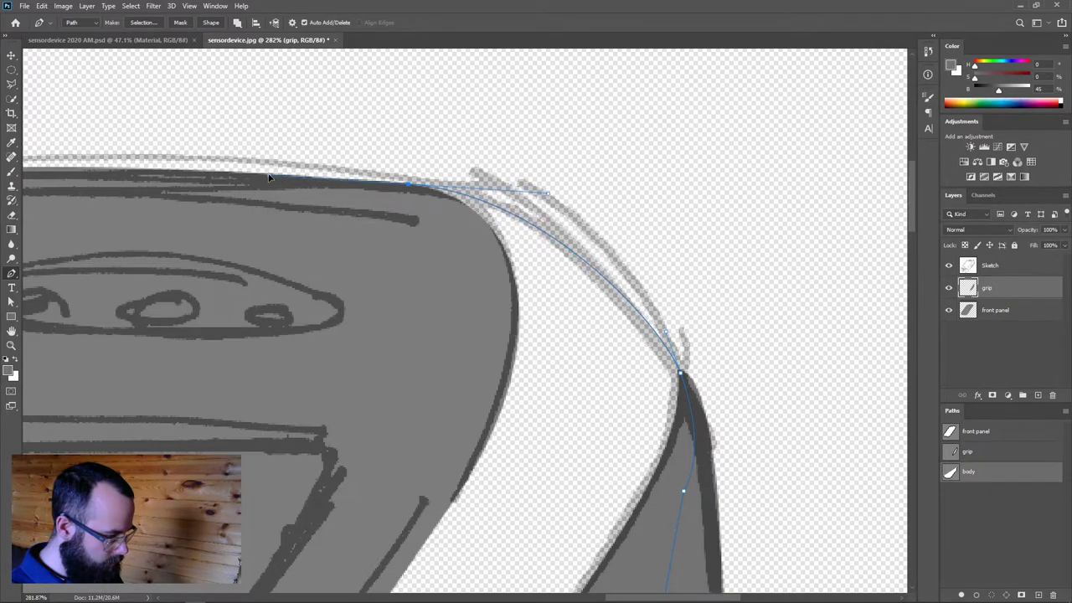
scroll(267, 398, "down", 2)
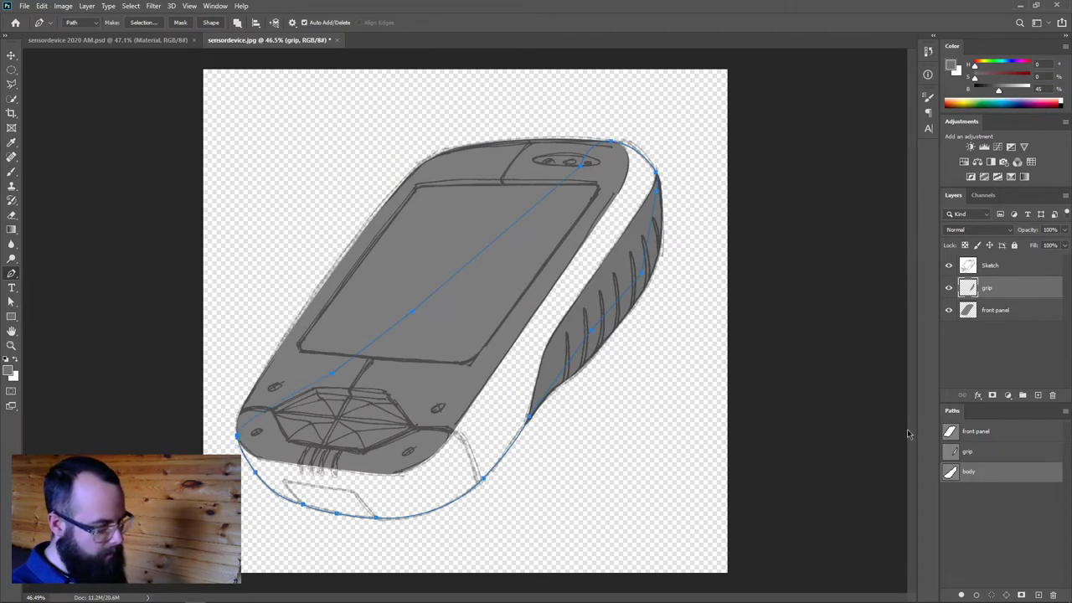
Add a new layer at the bottom of the stack and name it 'body'
left_click(1038, 395)
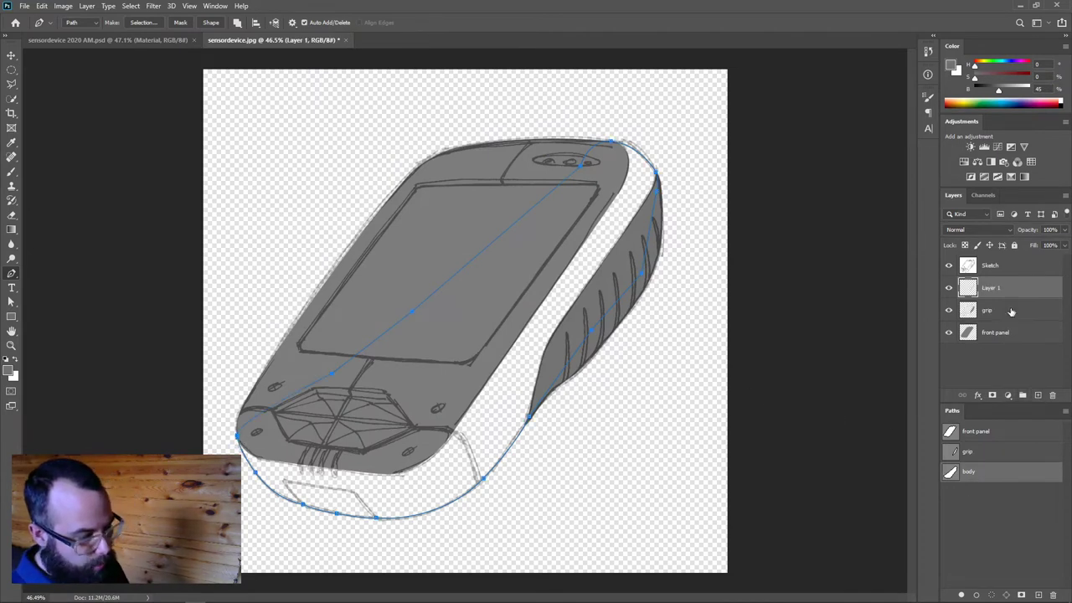
left_click_drag(1006, 289, 985, 340)
double_click(993, 333)
type("body")
key("Return")
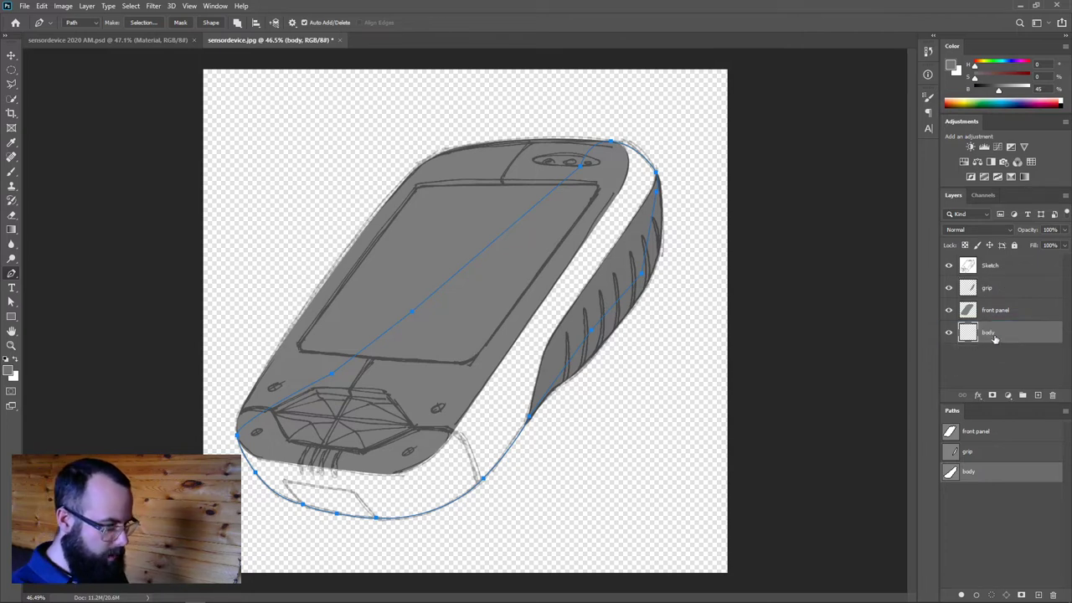
Fill the body path with a slightly darker grey, deselect it, and check it with Sketch toggled
left_click_drag(999, 93, 996, 96)
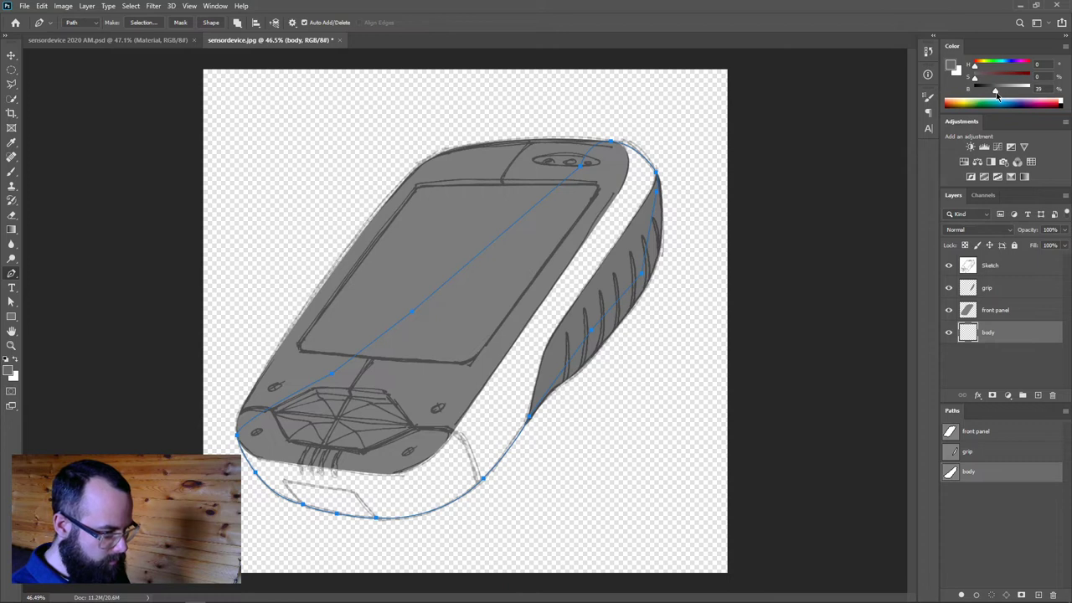
left_click(963, 595)
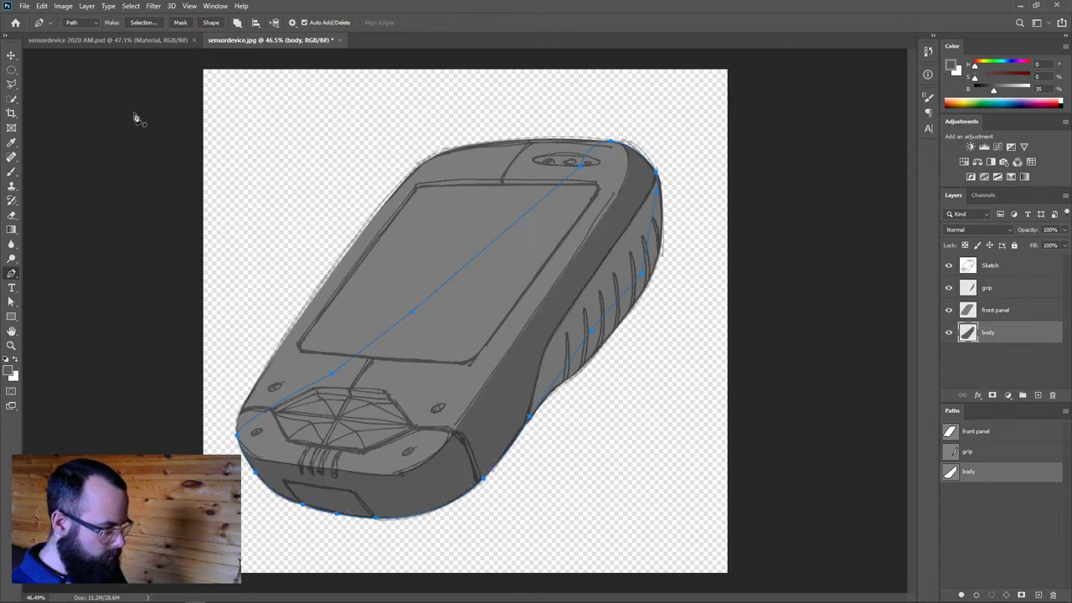
left_click(1019, 525)
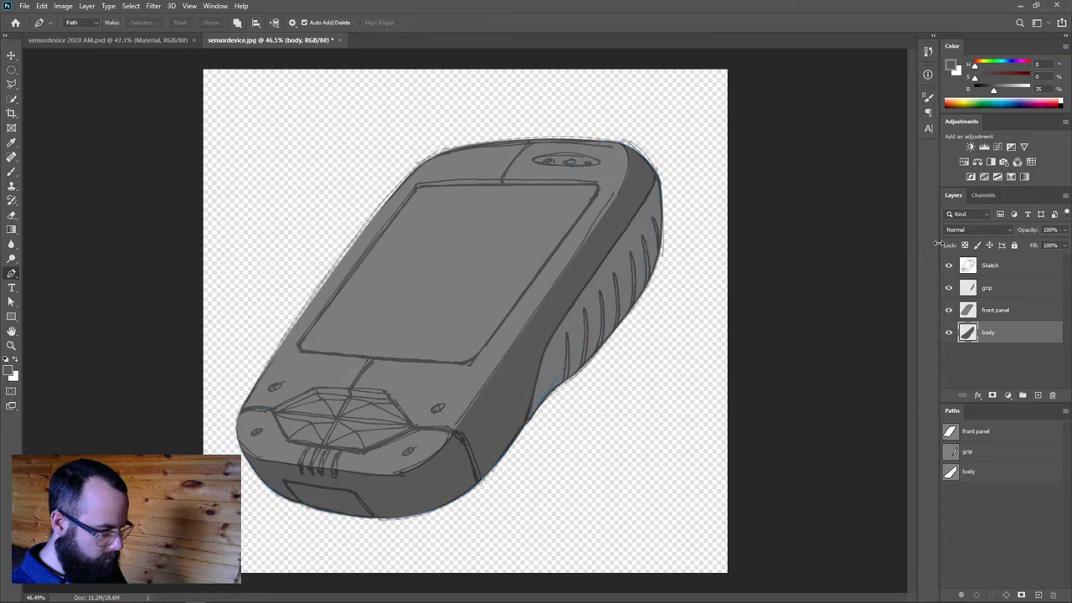
left_click(949, 265)
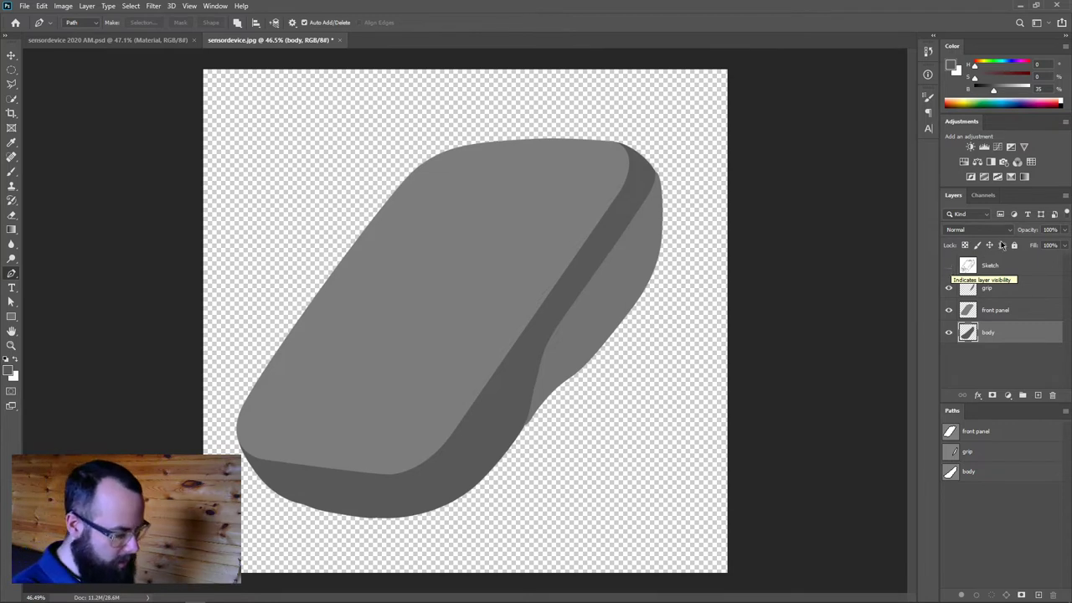
left_click_drag(968, 288, 969, 350)
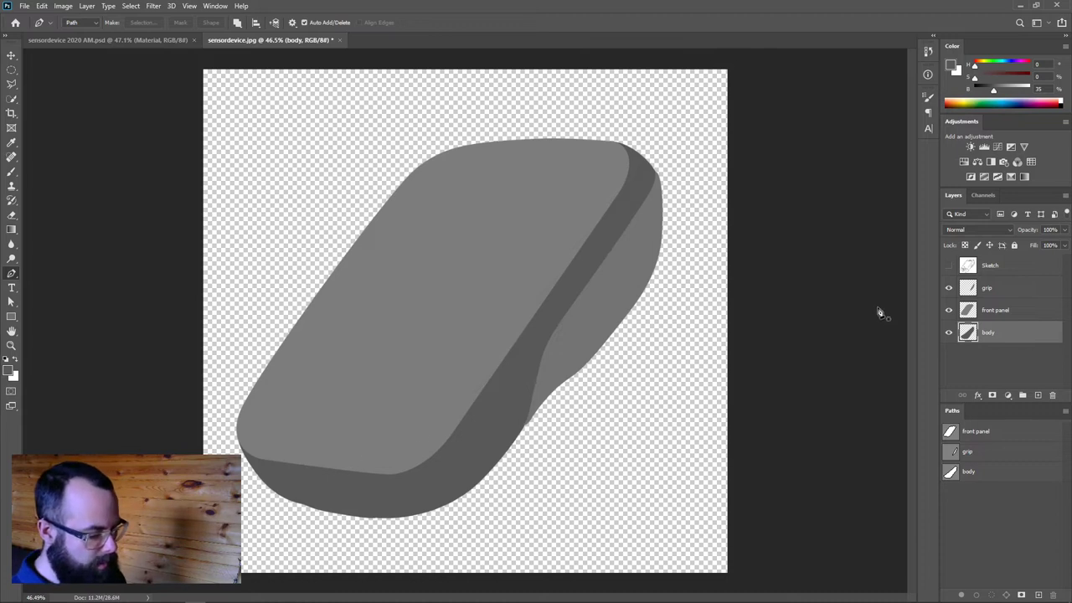
left_click(948, 266)
scroll(368, 318, "up", 3)
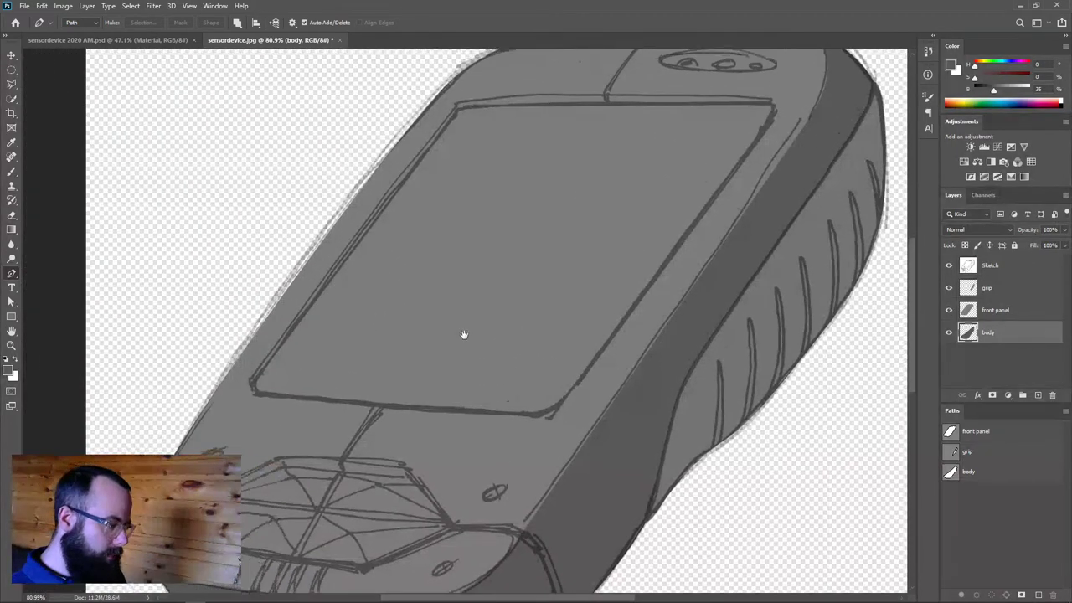
left_click_drag(464, 335, 474, 273)
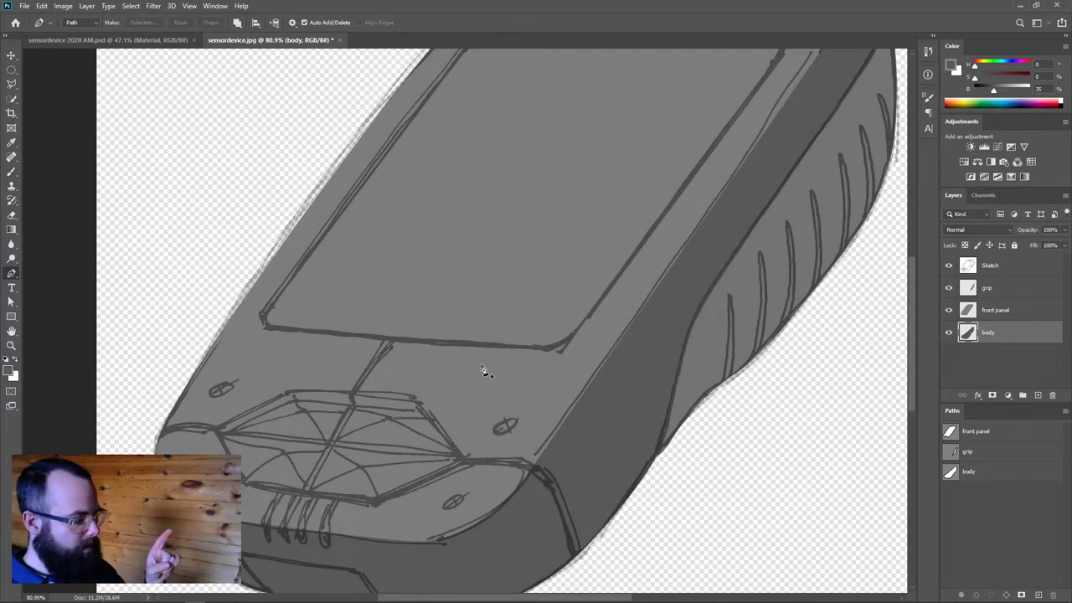
scroll(546, 278, "up", 3)
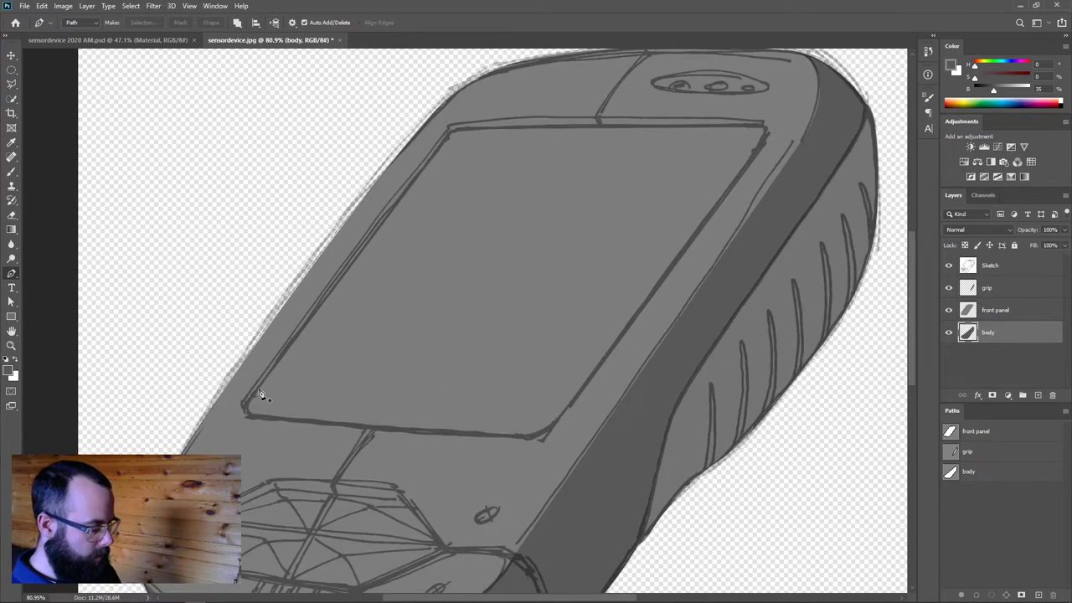
scroll(472, 452, "down", 2)
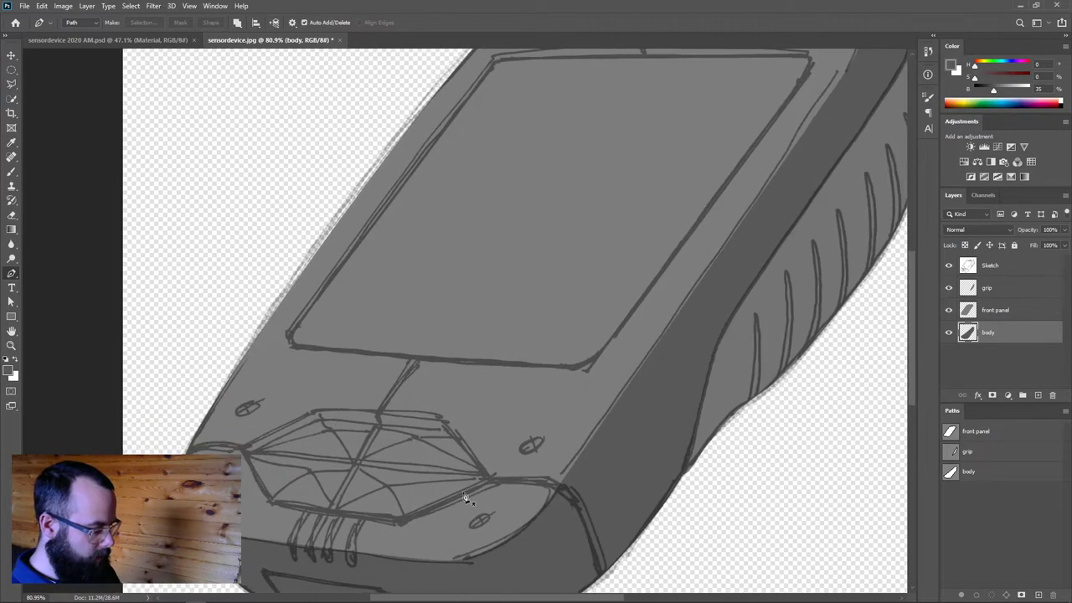
scroll(570, 458, "up", 3)
scroll(570, 458, "up", 1)
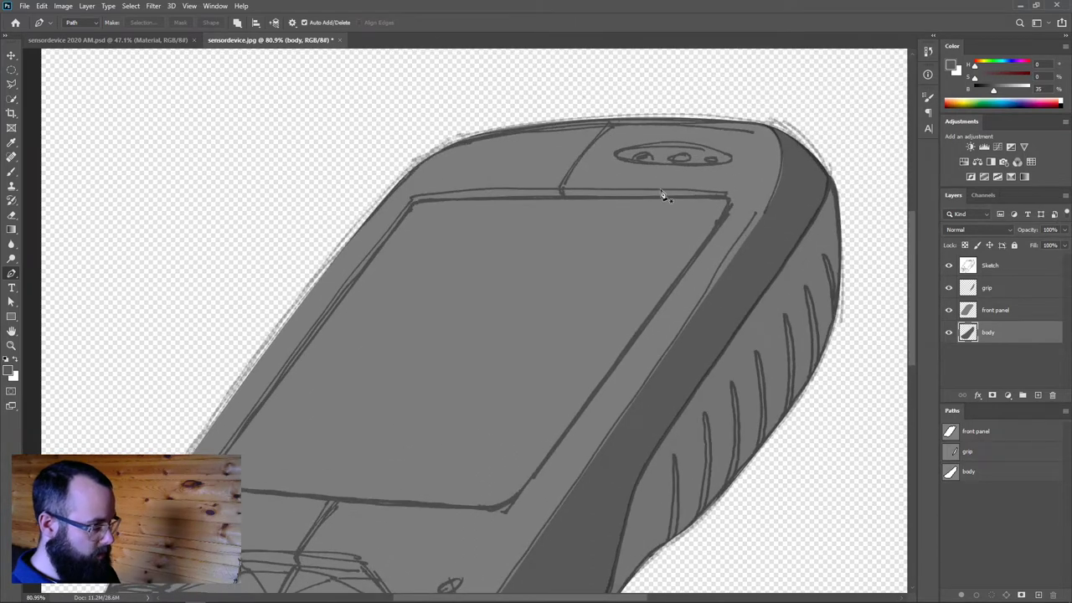
scroll(662, 195, "down", 3)
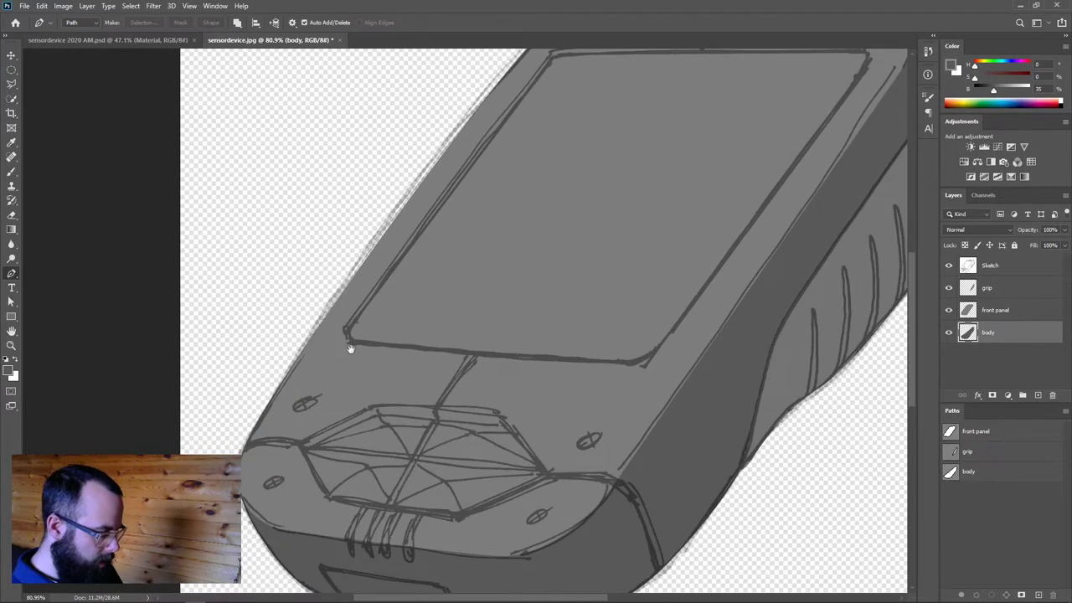
left_click_drag(349, 349, 377, 350)
scroll(449, 384, "up", 3)
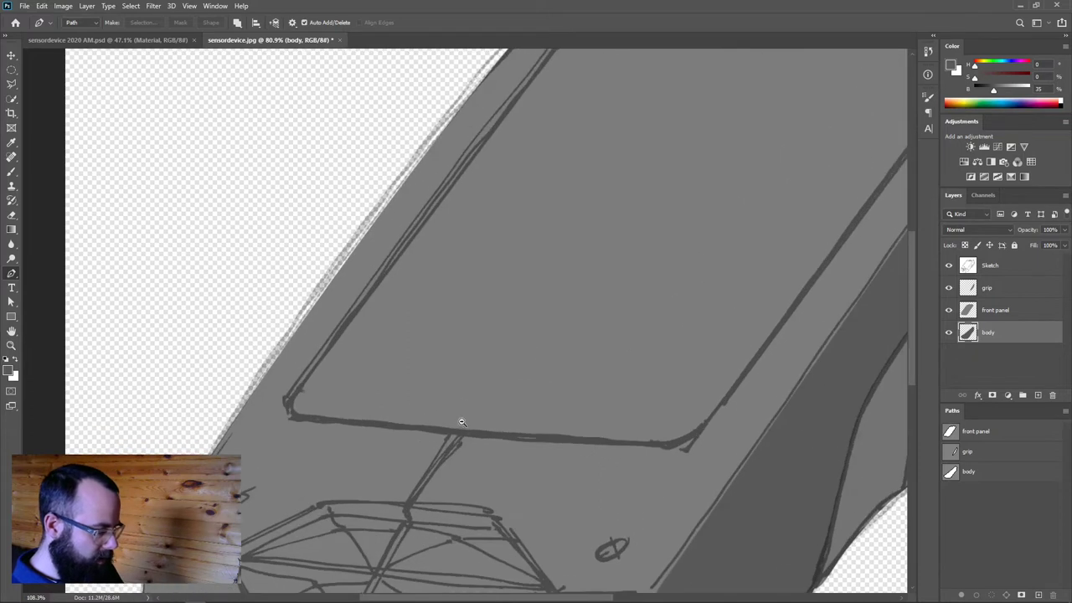
mouse_move(434, 389)
left_mouse_down()
mouse_move(302, 416)
mouse_move(376, 364)
left_mouse_up()
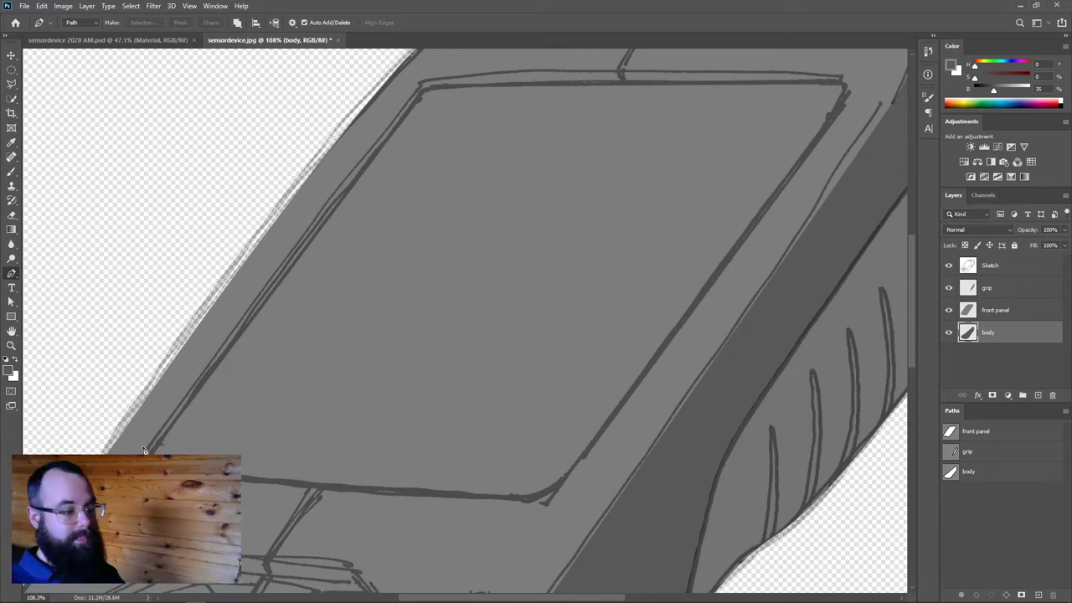
left_click_drag(144, 450, 202, 360)
scroll(407, 435, "down", 5)
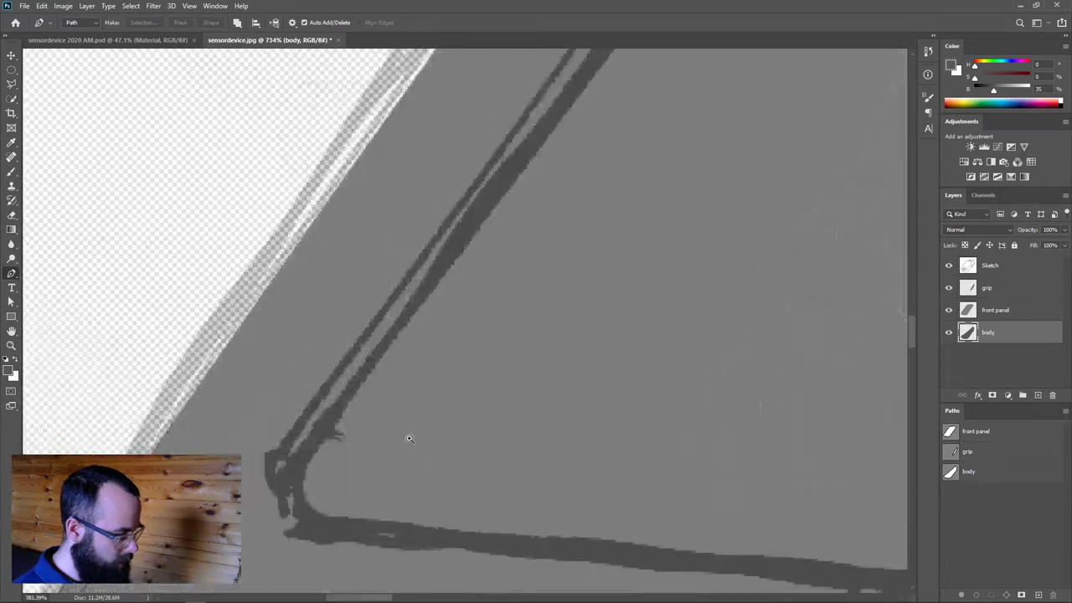
scroll(235, 438, "down", 2)
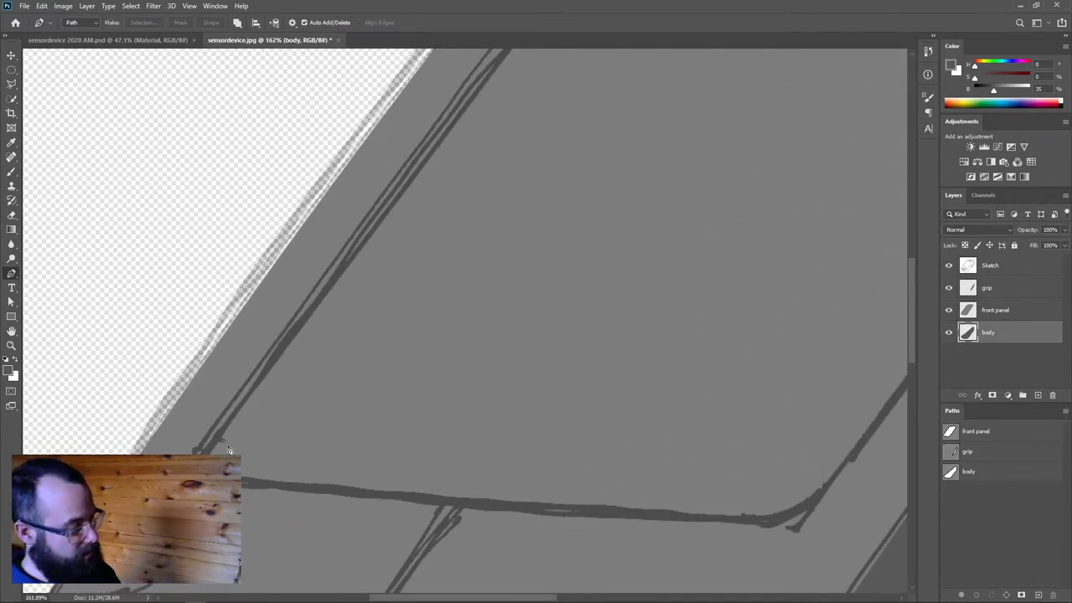
scroll(241, 464, "up", 3)
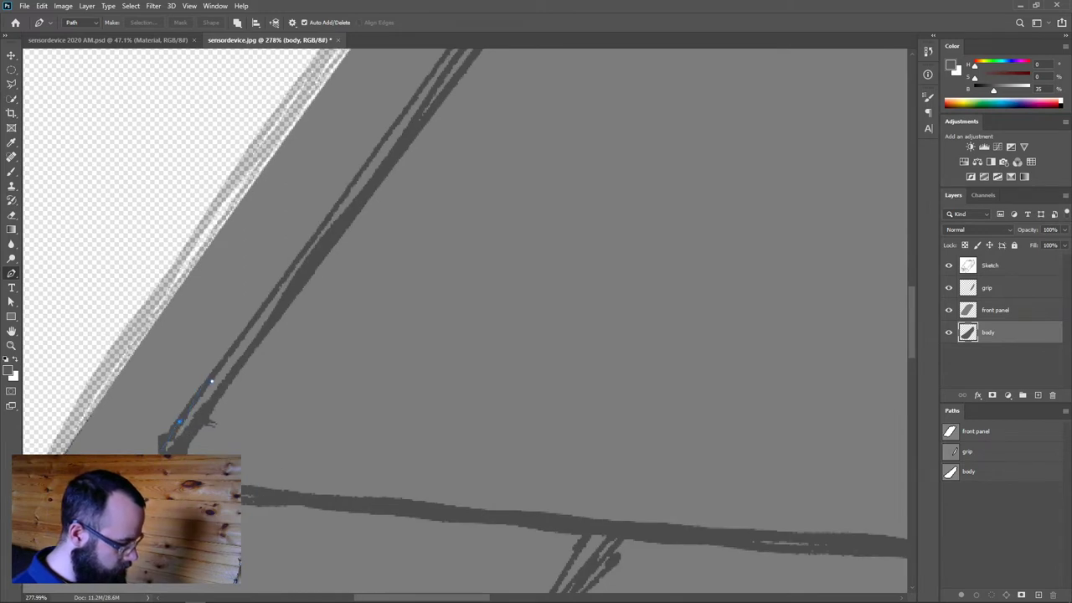
Trace the screen area as a closed rounded path from its lower-left corner around back to the start
left_click(179, 421)
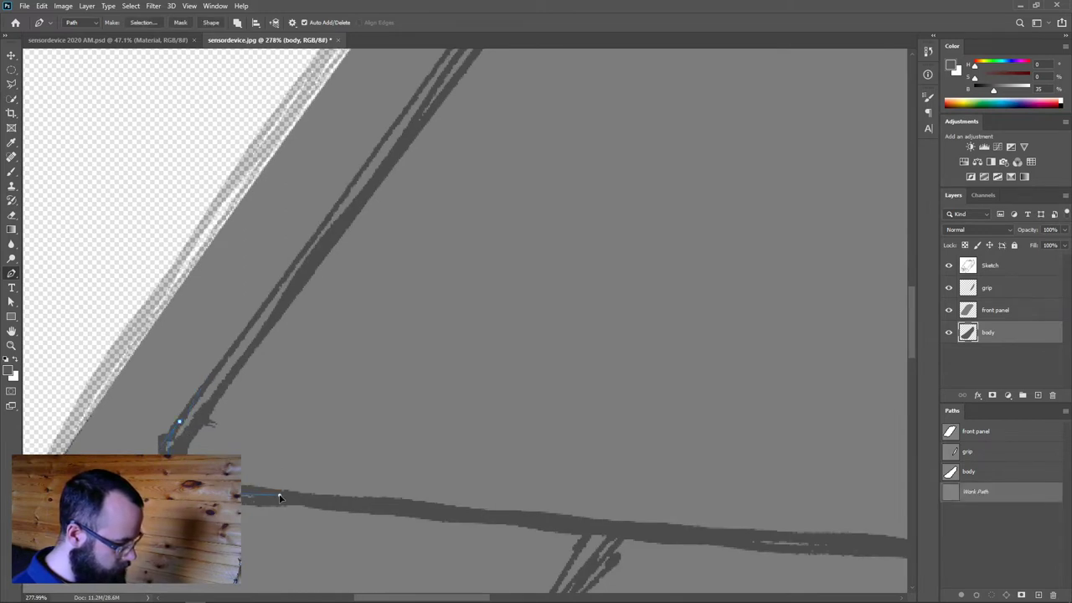
scroll(553, 499, "right", 5)
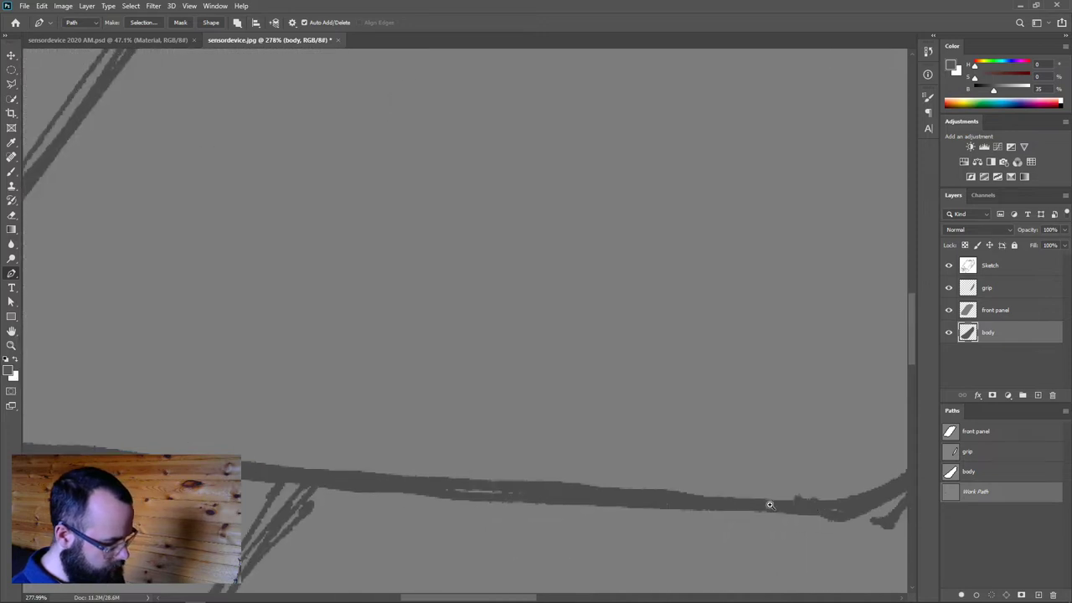
scroll(770, 505, "down", 3)
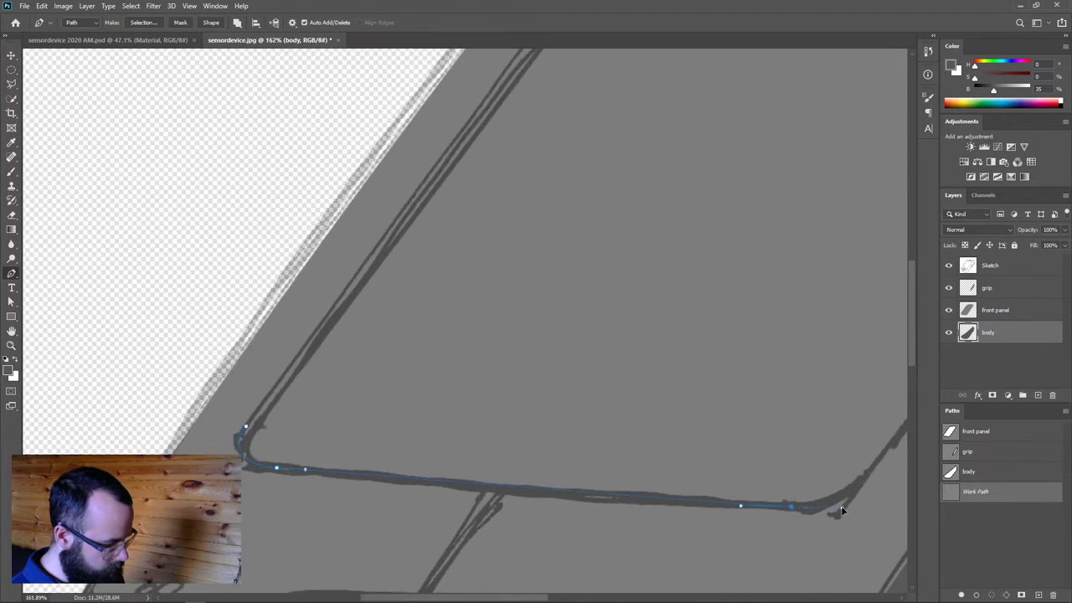
left_click_drag(840, 509, 827, 511)
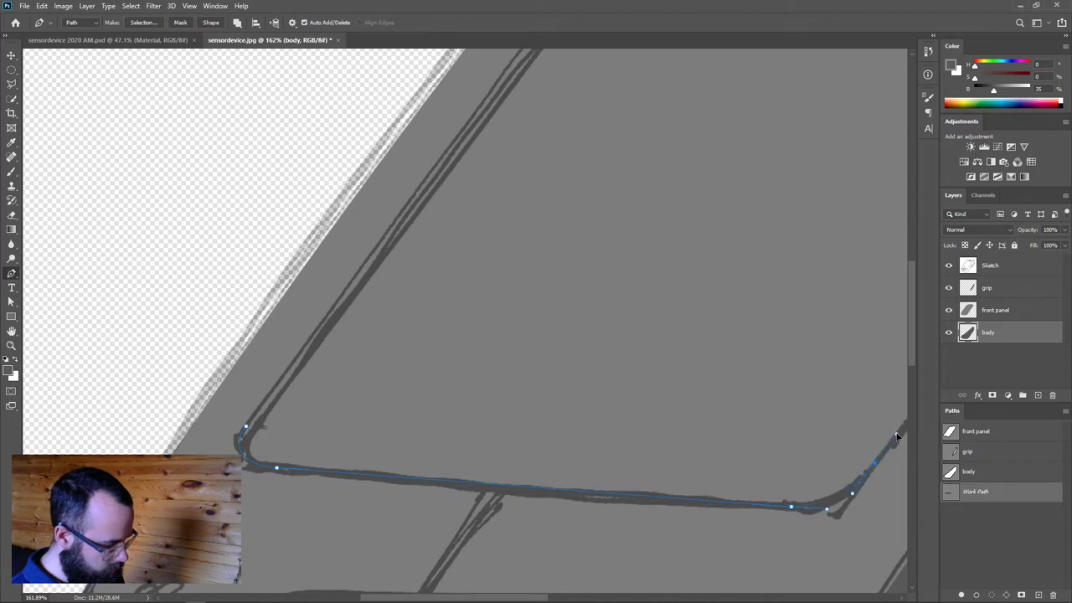
left_click_drag(888, 436, 321, 531)
scroll(502, 268, "down", 2)
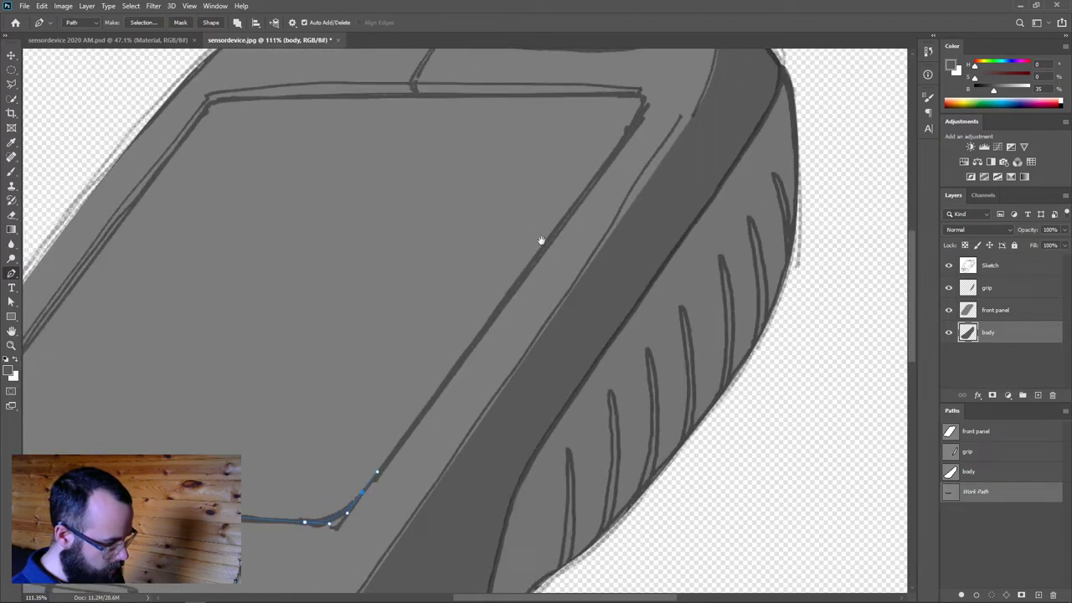
scroll(577, 253, "up", 3)
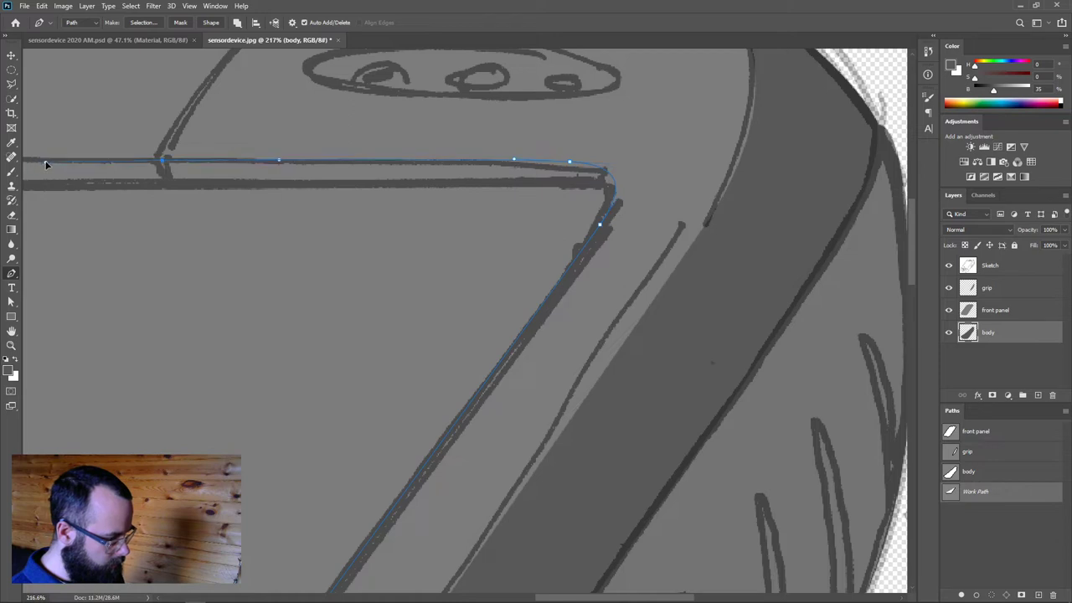
left_click_drag(125, 226, 606, 264)
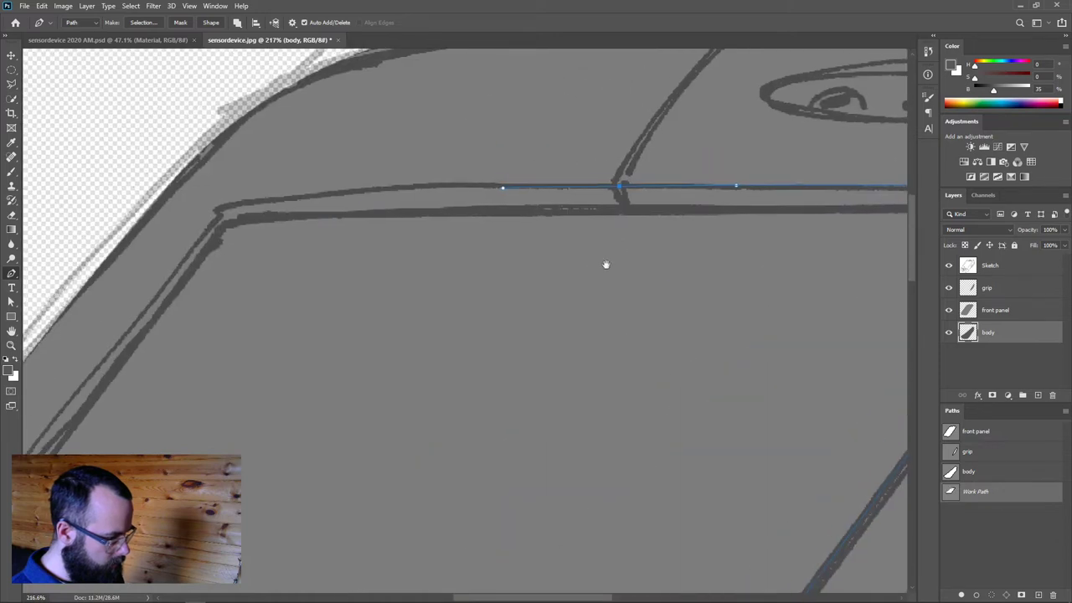
left_click(229, 203)
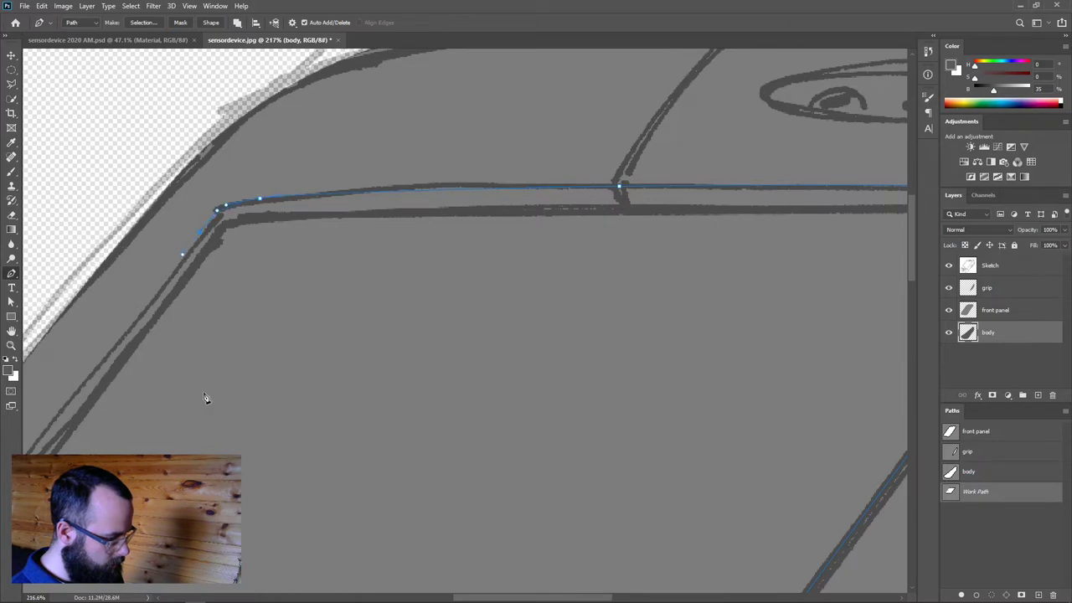
left_click_drag(213, 389, 594, 112)
scroll(531, 266, "down", 3)
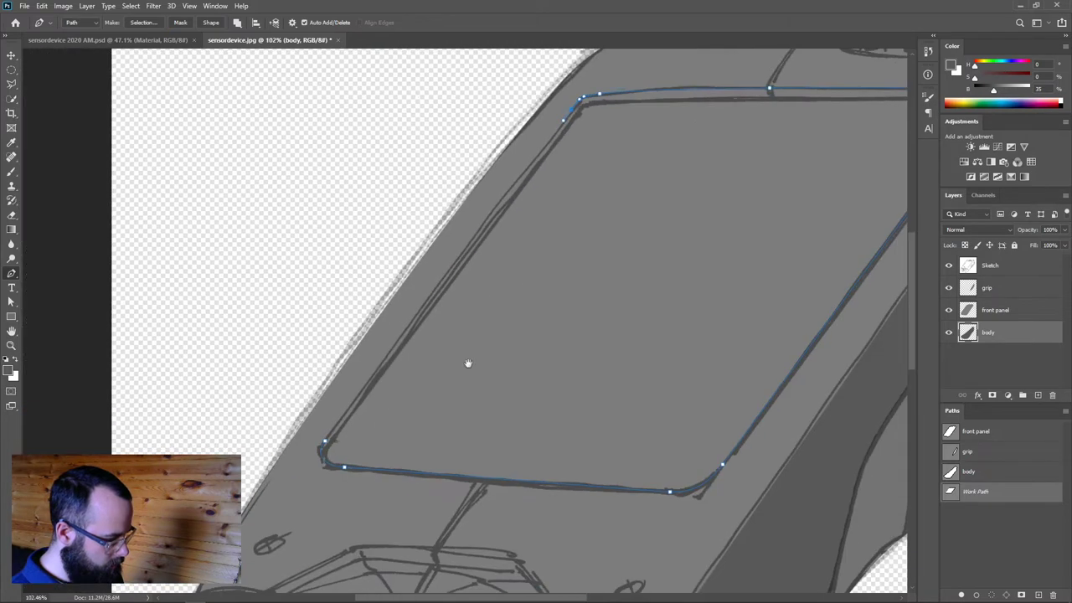
left_click(326, 444)
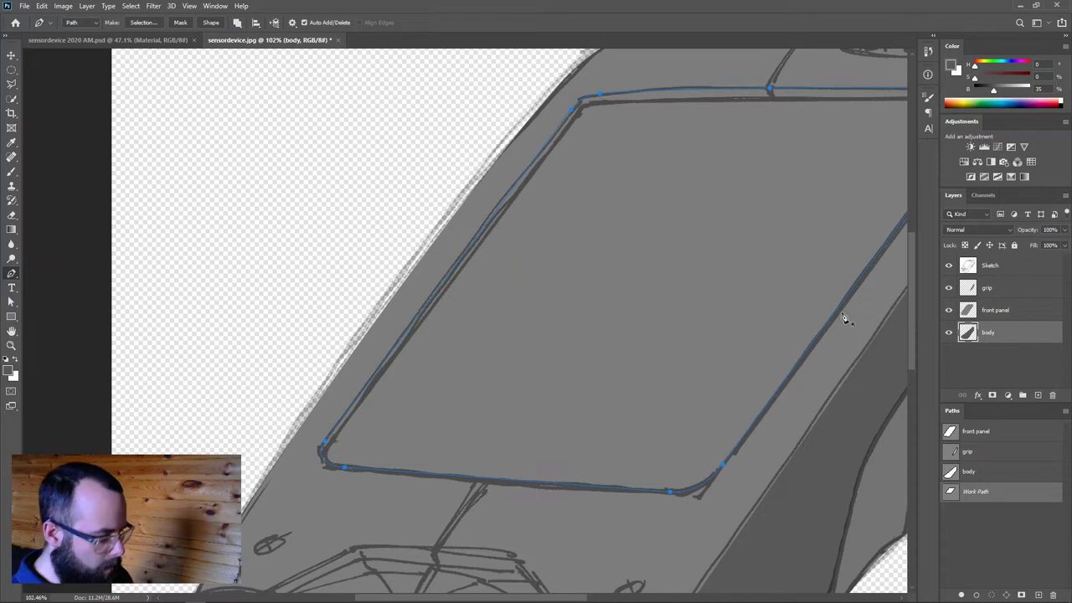
Hide the Sketch layer and begin saving the work path under a name
left_click(949, 267)
mouse_move(629, 273)
left_mouse_down()
mouse_move(522, 280)
mouse_move(502, 337)
left_mouse_up()
scroll(502, 337, "down", 4)
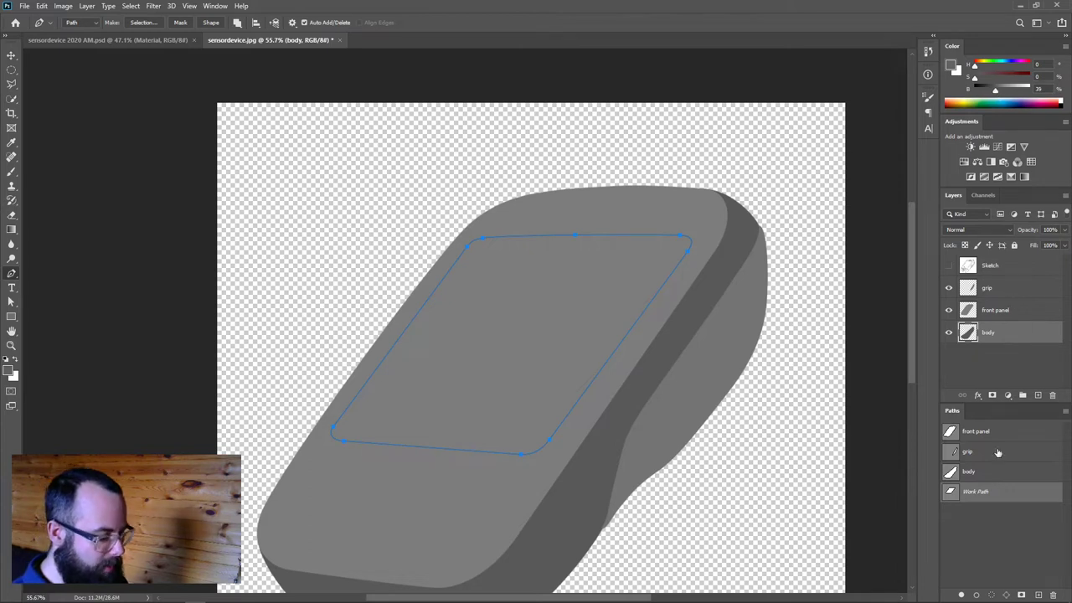
double_click(981, 490)
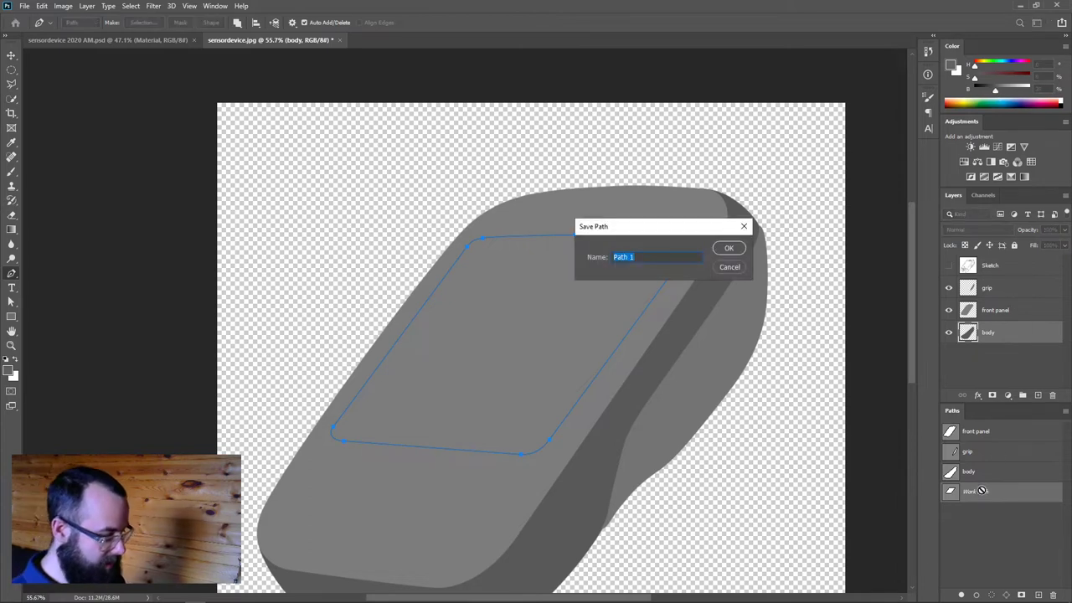
Save the path as 'screen' and add a new 'screen outer' layer above grip
type("screen")
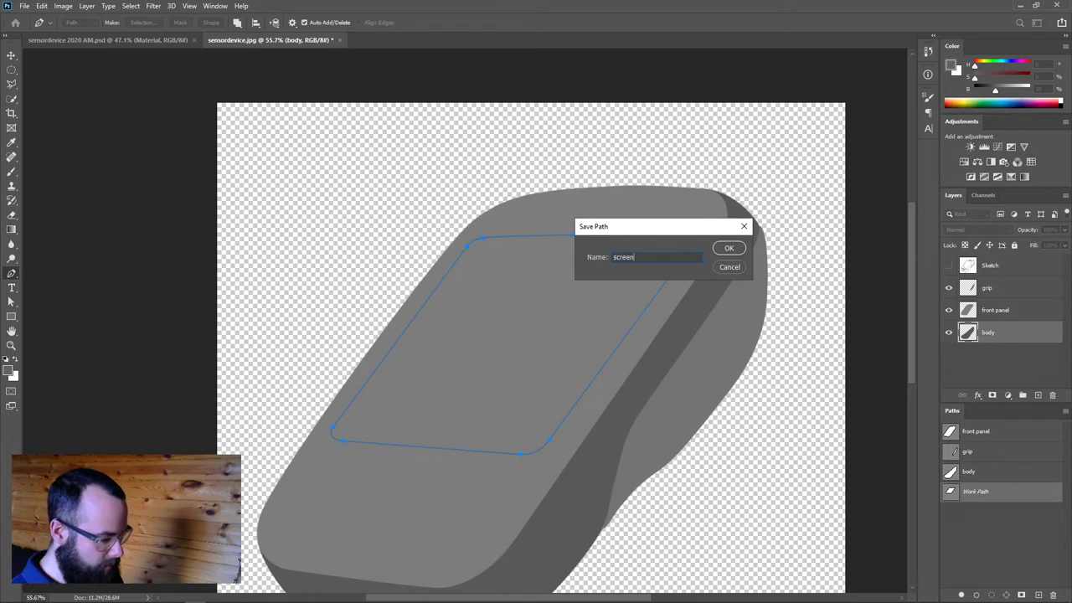
key("Return")
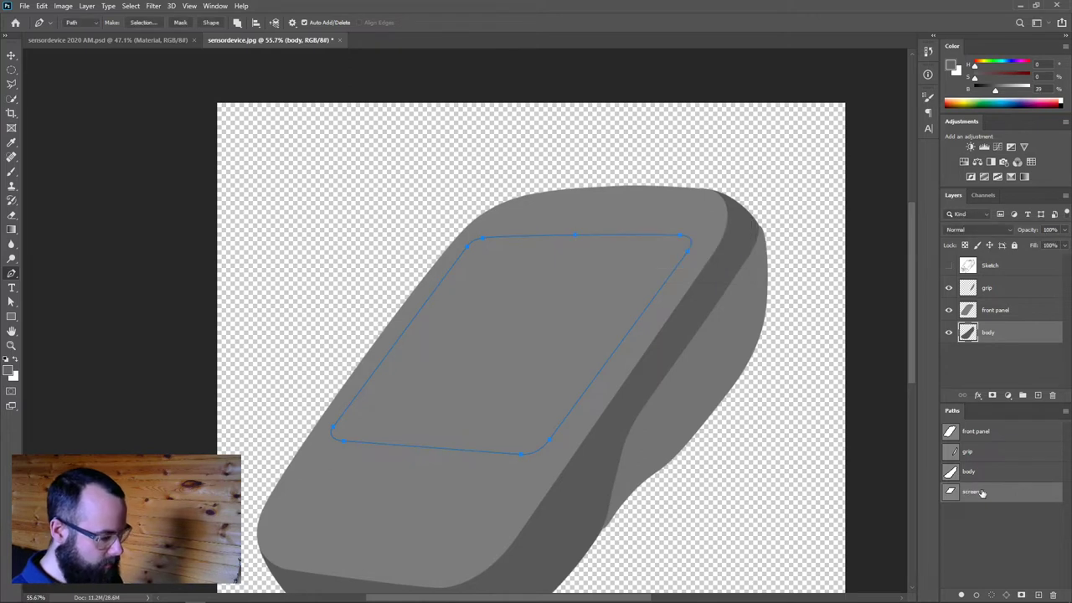
left_click(1005, 288)
left_click(1039, 396)
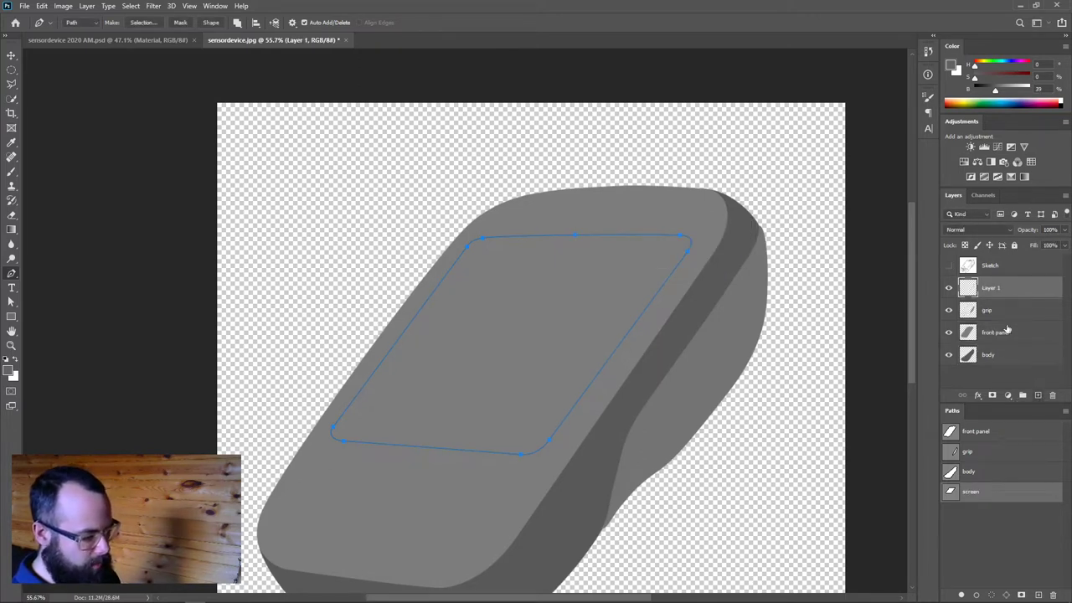
double_click(990, 288)
type("screen outer")
key("Return")
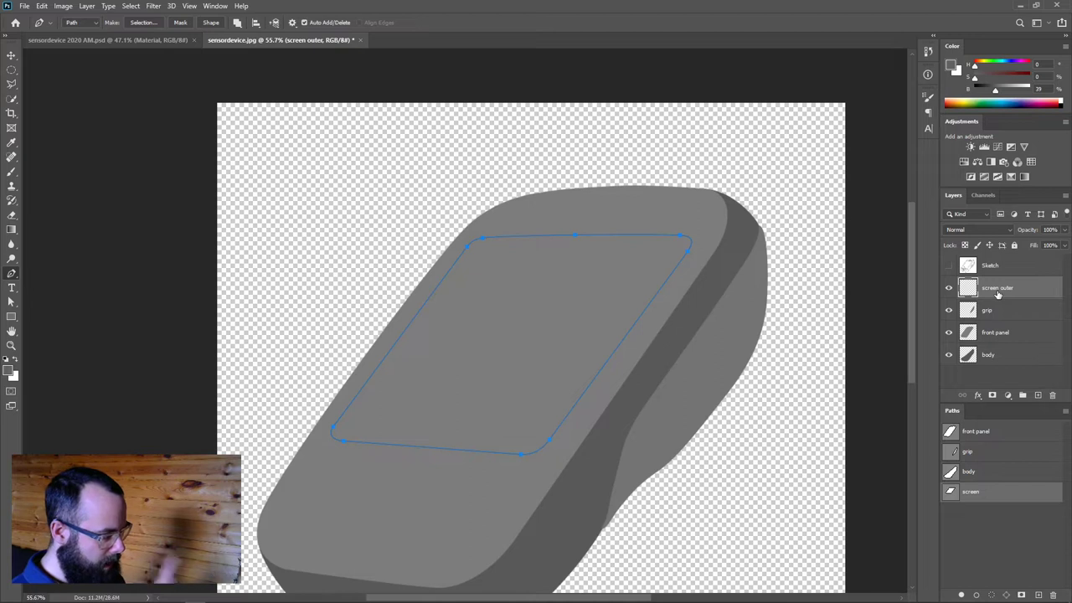
Fill the screen path with darker grey on the screen outer layer and deselect it
left_click(961, 596)
left_click(12, 70)
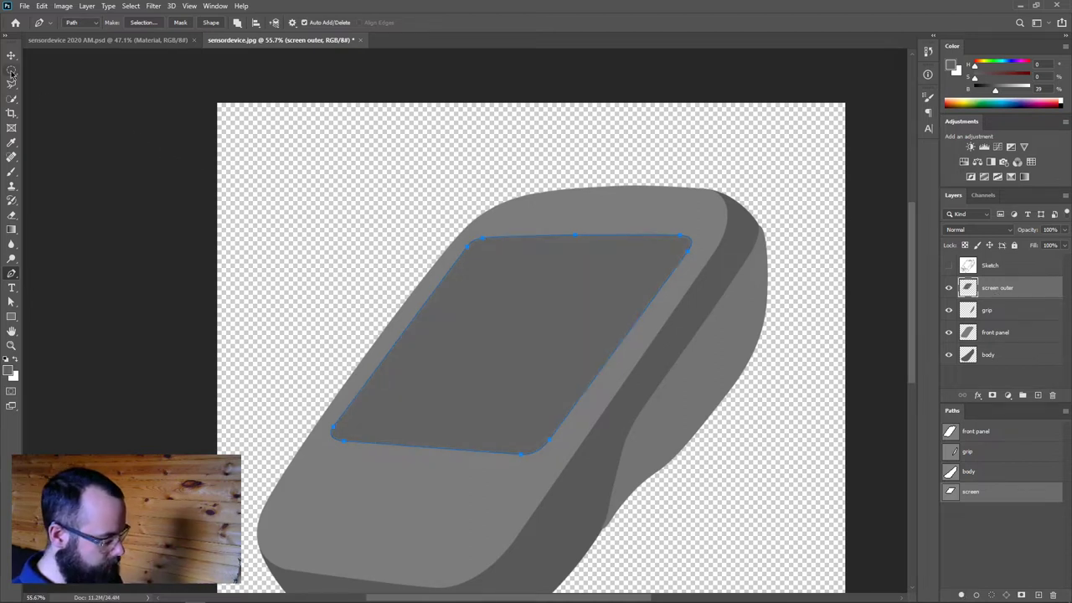
left_click(950, 556)
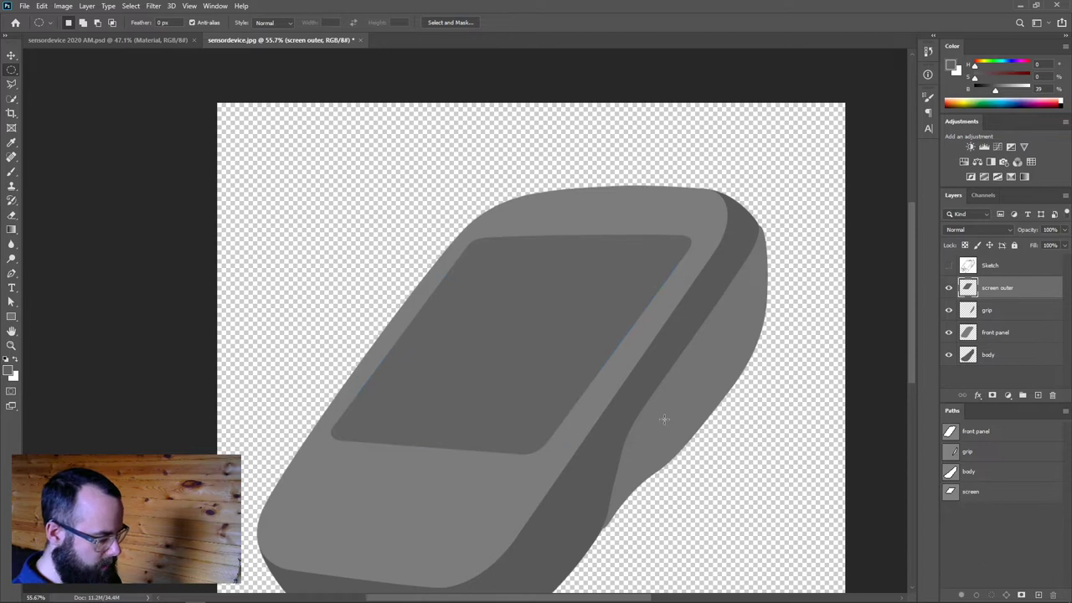
Zoom in and show the Sketch layer's lines again over the device
scroll(662, 410, "up", 1)
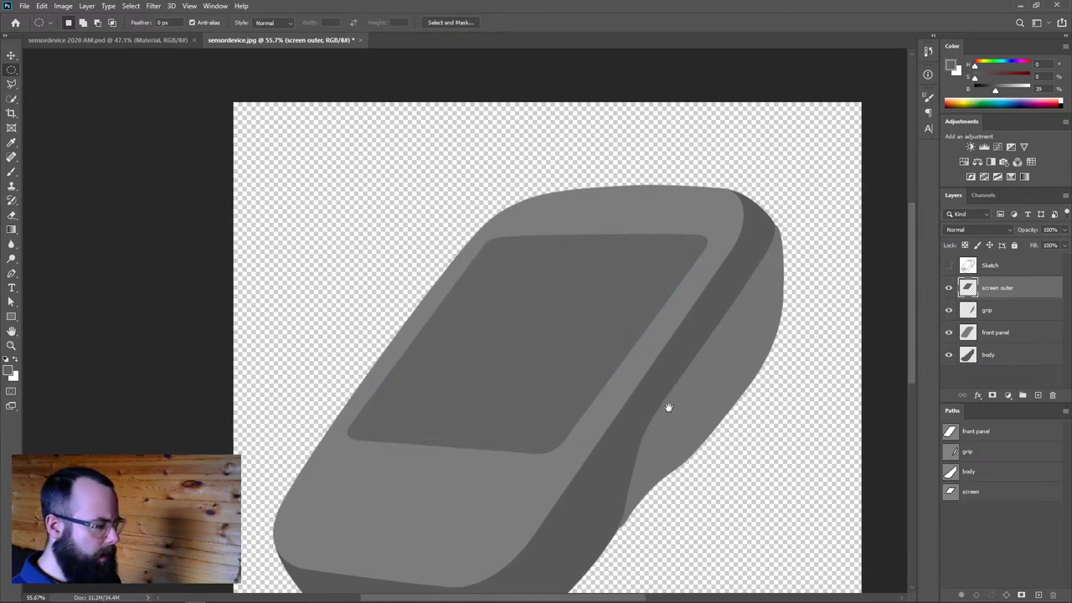
scroll(601, 359, "up", 2)
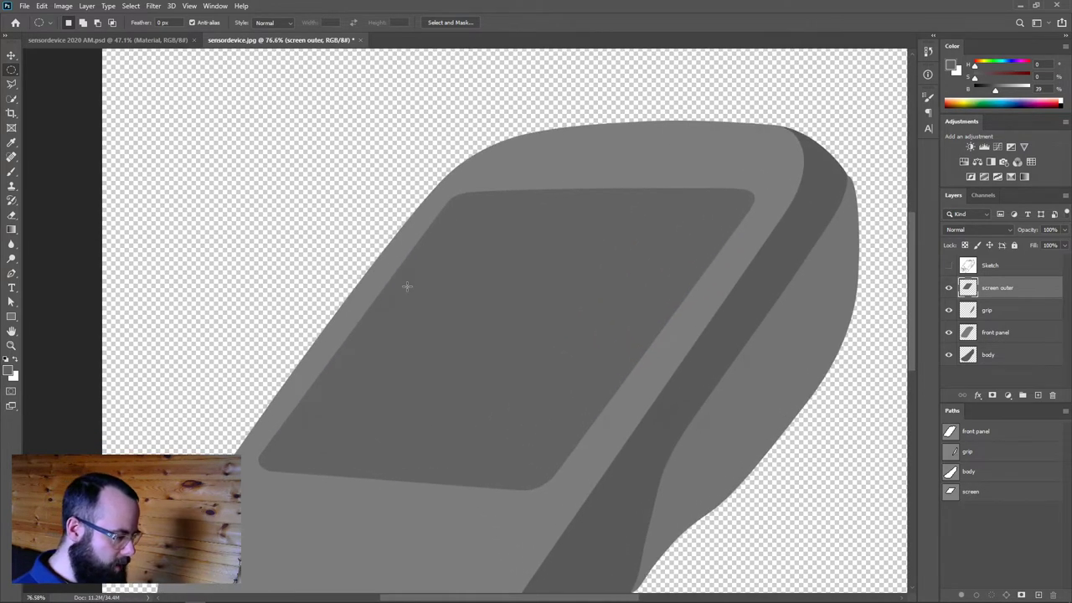
left_click(948, 266)
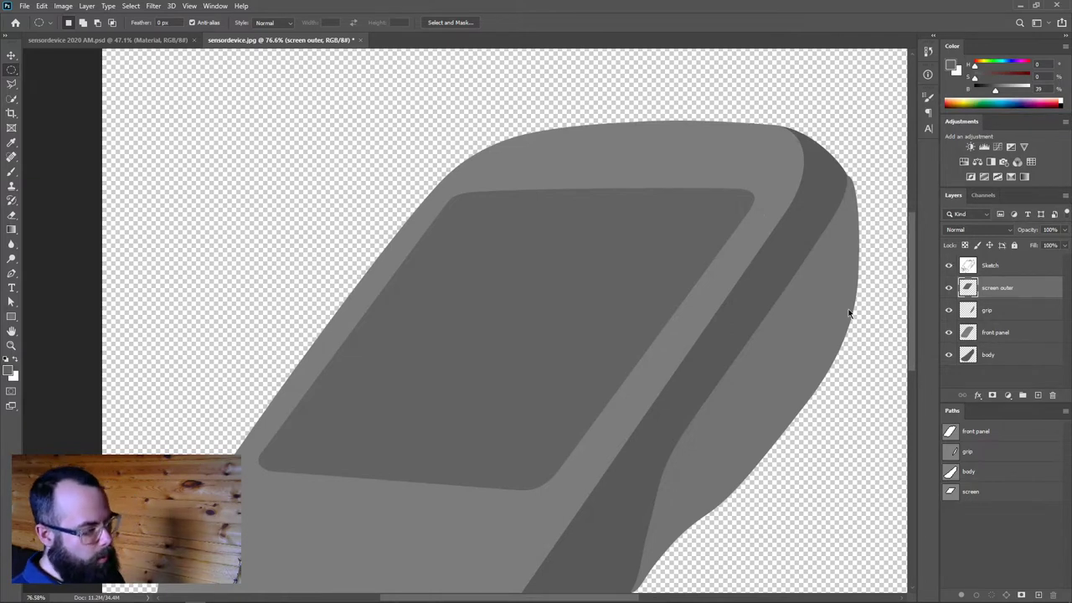
With the Move tool, Ctrl-click the screen outer thumbnail to load its shape as a selection
key("v")
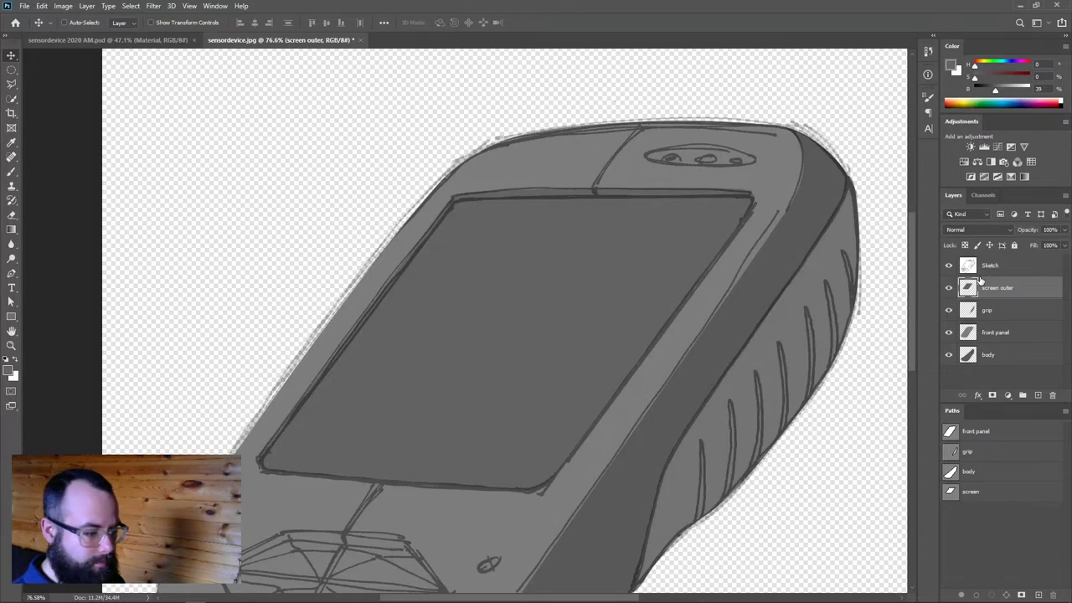
mouse_move(968, 288)
left_mouse_down()
mouse_move(971, 373)
mouse_move(969, 287)
left_mouse_up()
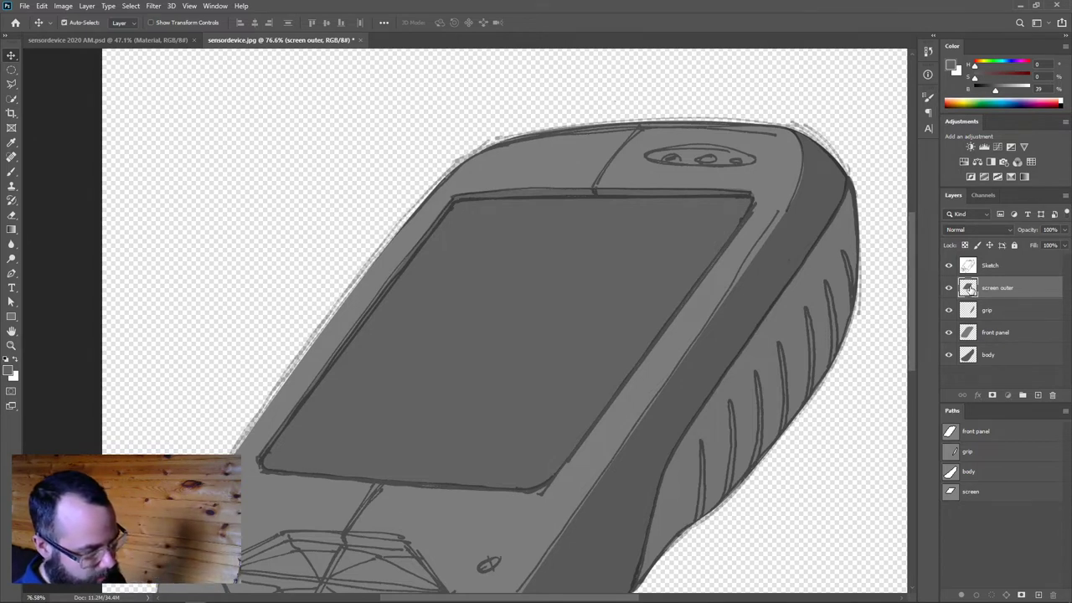
key("ctrl")
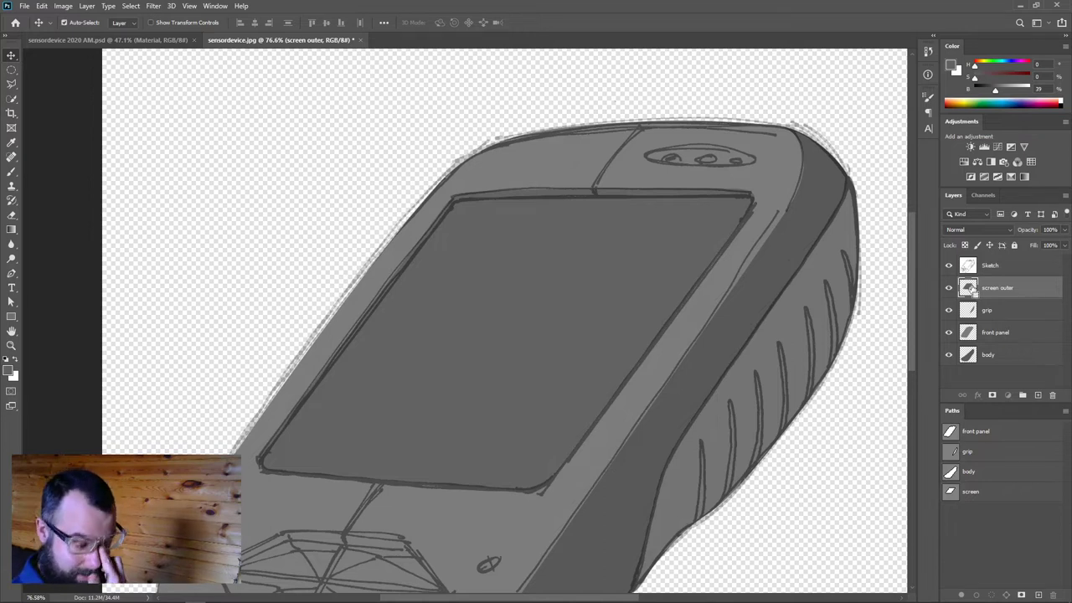
left_click(968, 288, "ctrl")
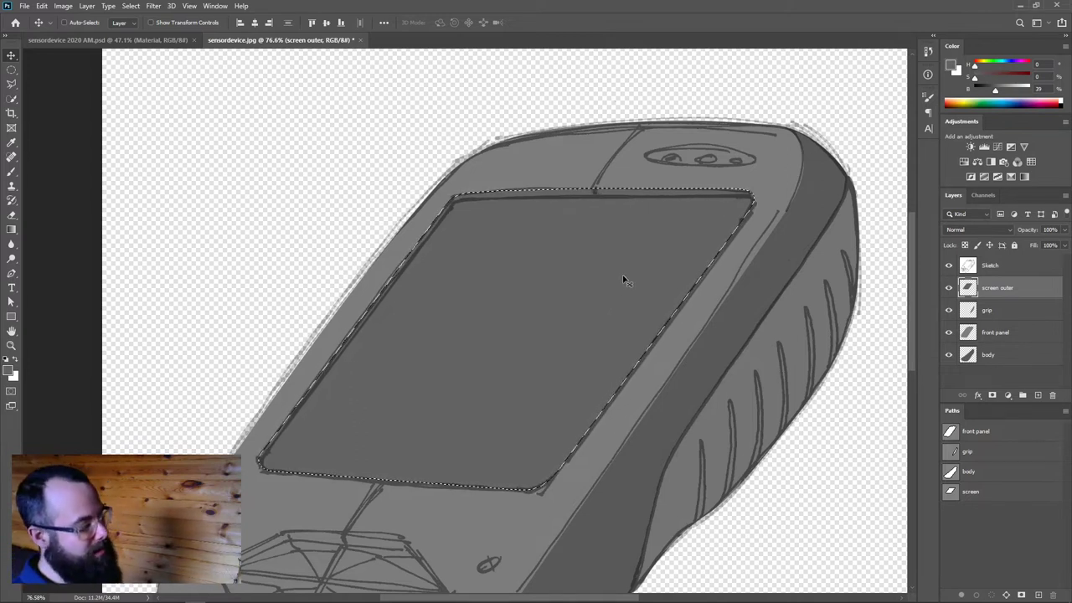
Shift the screen selection slightly left with the Marquee tool and copy it to a new Layer 1
left_click(10, 72)
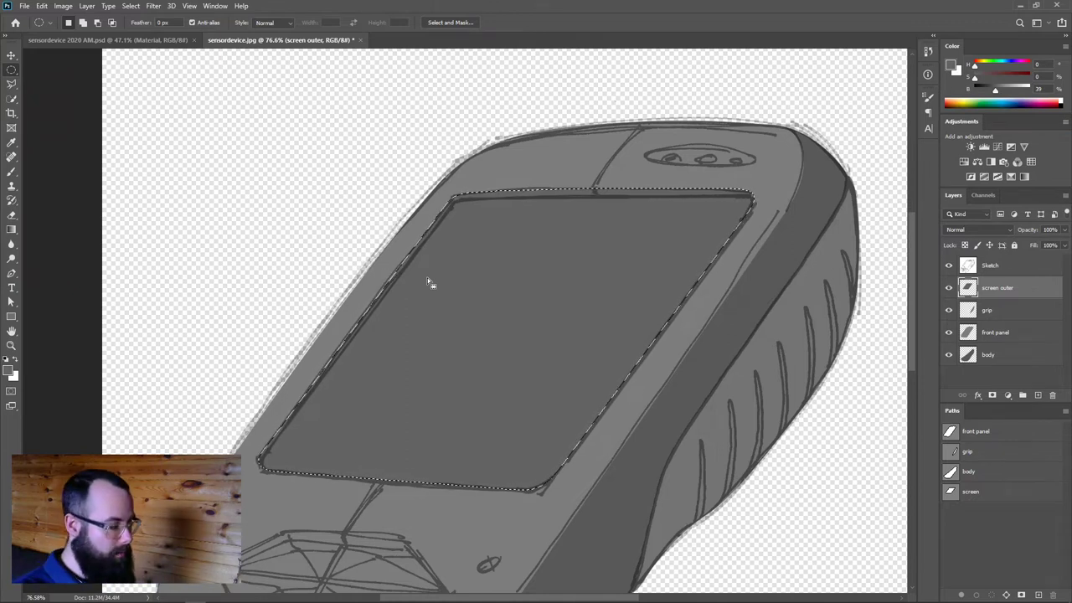
scroll(490, 290, "up", 3)
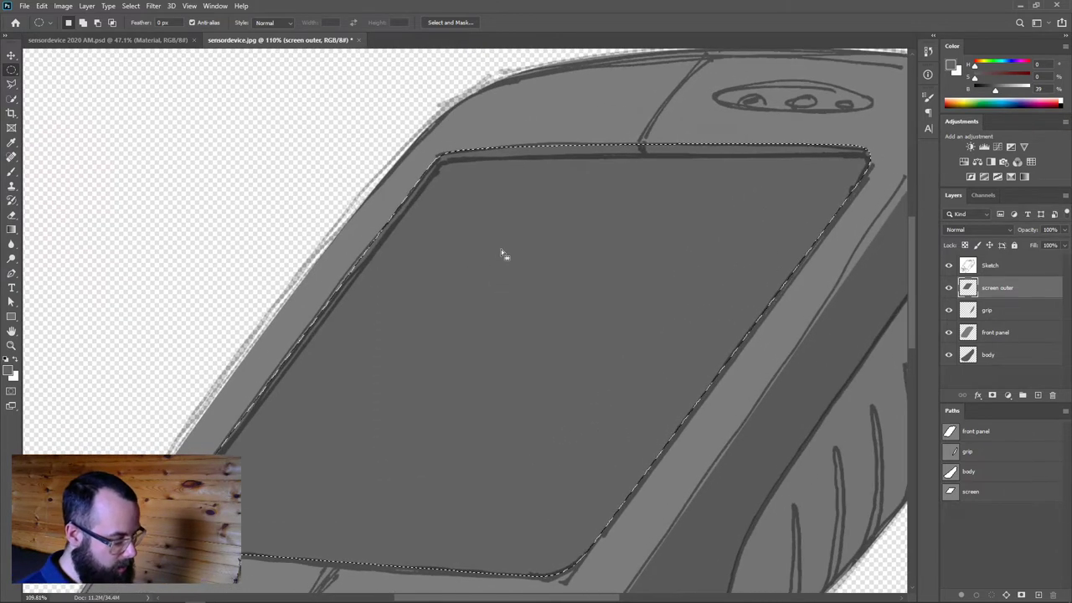
mouse_move(501, 250)
left_mouse_down()
mouse_move(505, 259)
mouse_move(522, 251)
mouse_move(326, 189)
mouse_move(429, 282)
mouse_move(495, 270)
mouse_move(394, 258)
mouse_move(495, 273)
mouse_move(516, 265)
mouse_move(500, 254)
mouse_move(504, 263)
left_mouse_up()
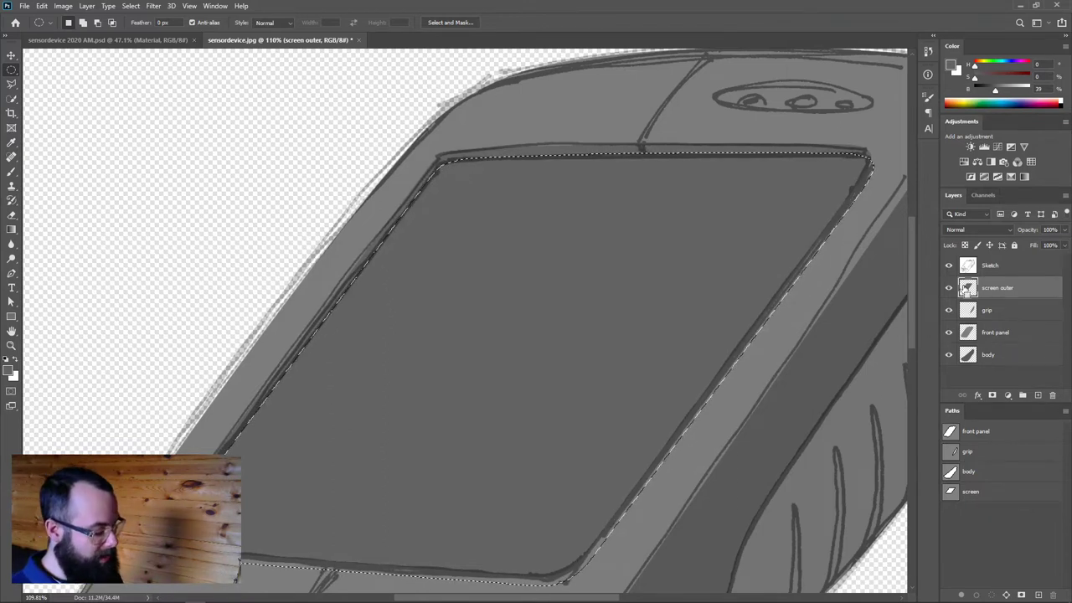
key("ctrl+j")
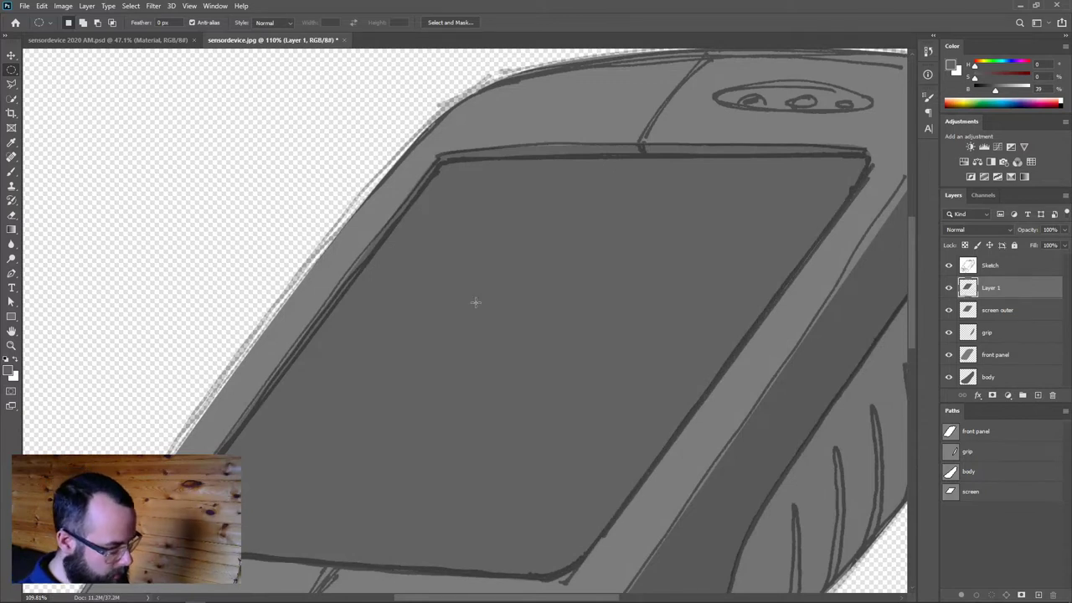
Delete the trial Layer 1 and duplicate the screen outer layer as a new layer
key("v")
left_click_drag(773, 293, 746, 273)
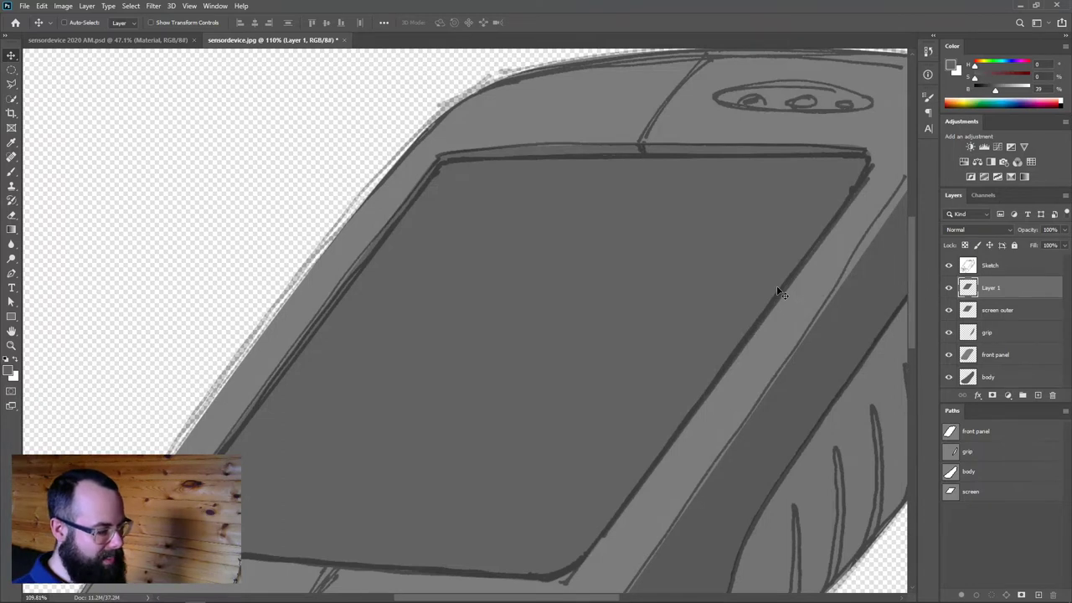
left_click_drag(986, 295, 1054, 394)
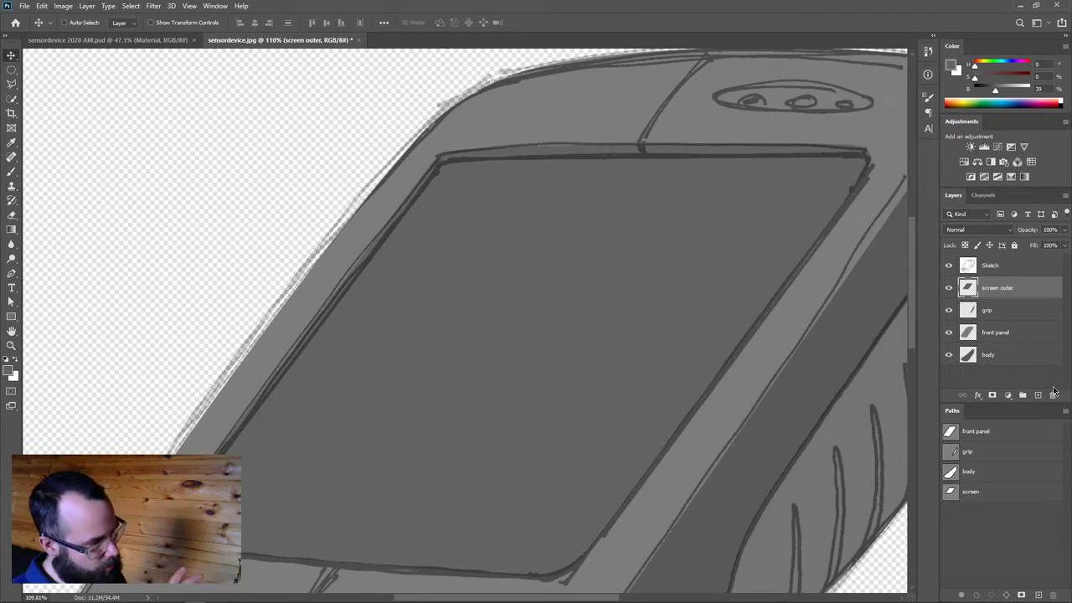
key("ctrl")
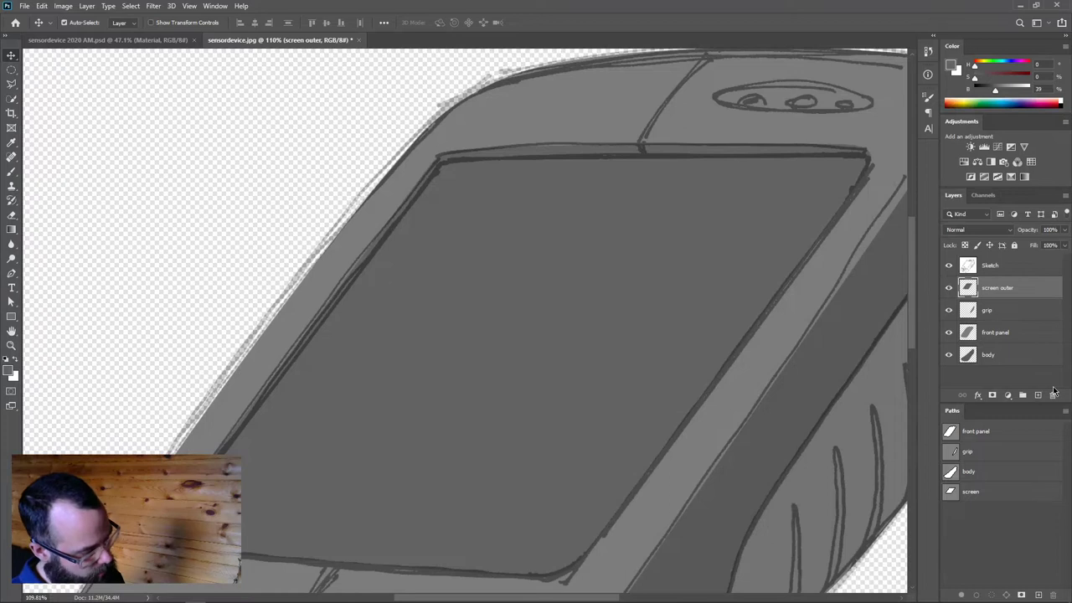
key("ctrl+shift+alt+n")
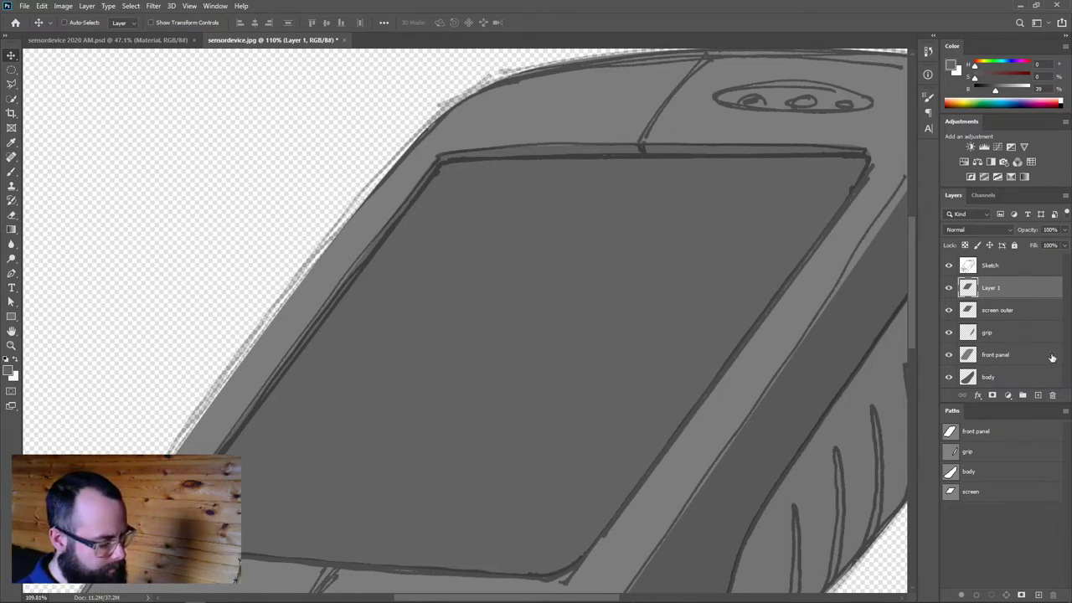
Rename the duplicate layer 'screen' and lock its transparent pixels
scroll(695, 345, "right", 2)
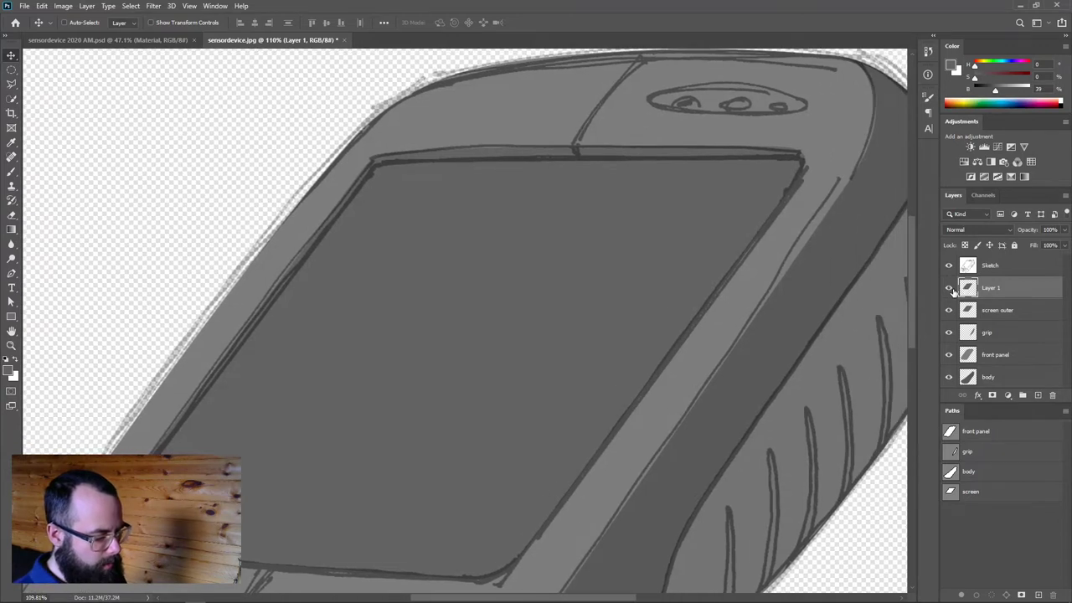
double_click(989, 287)
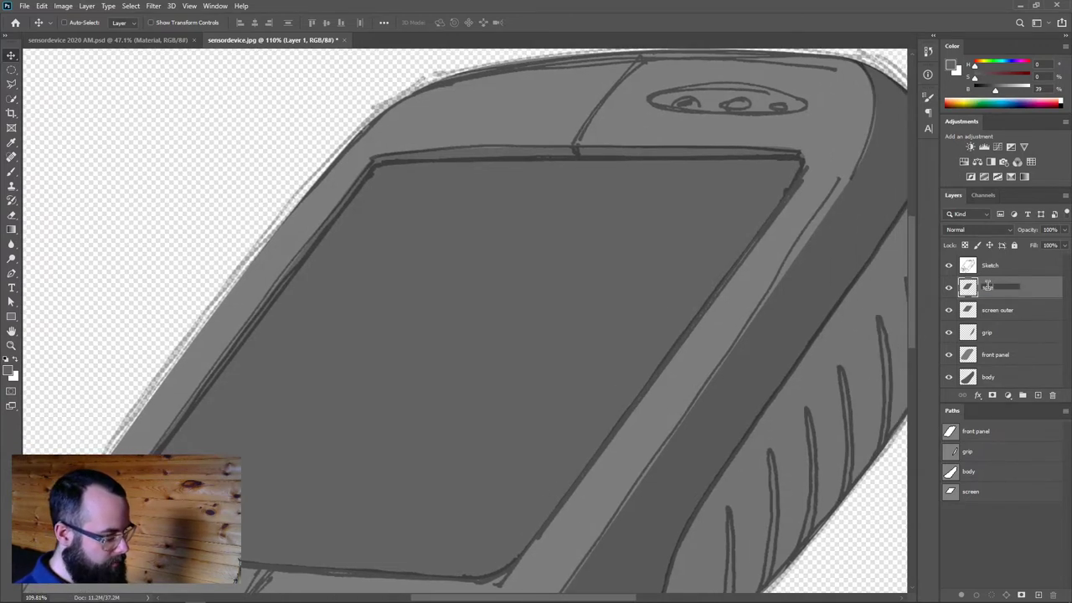
key("Return")
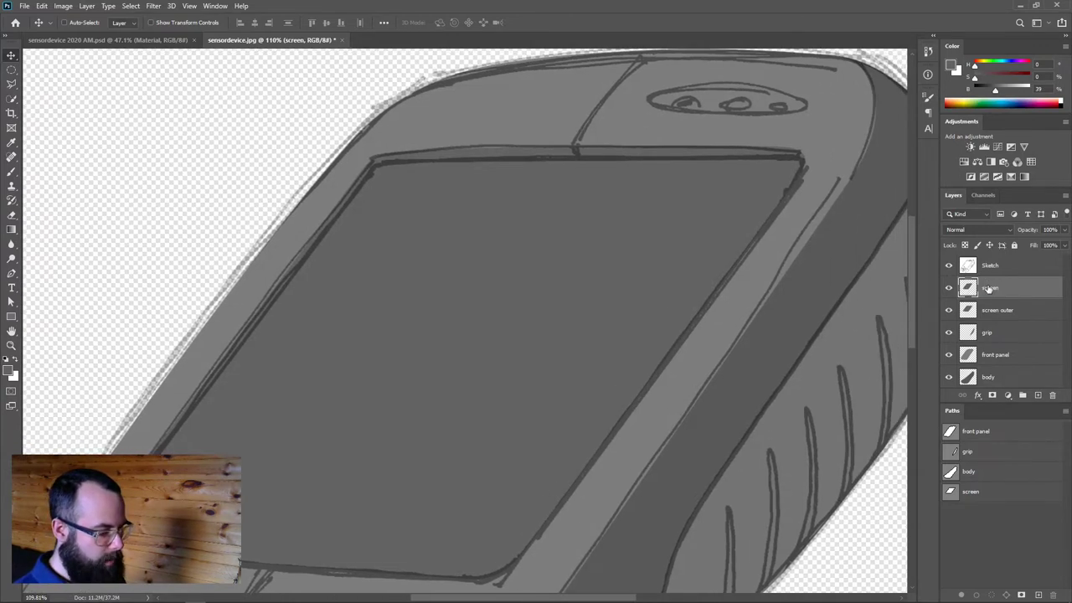
left_click(964, 246)
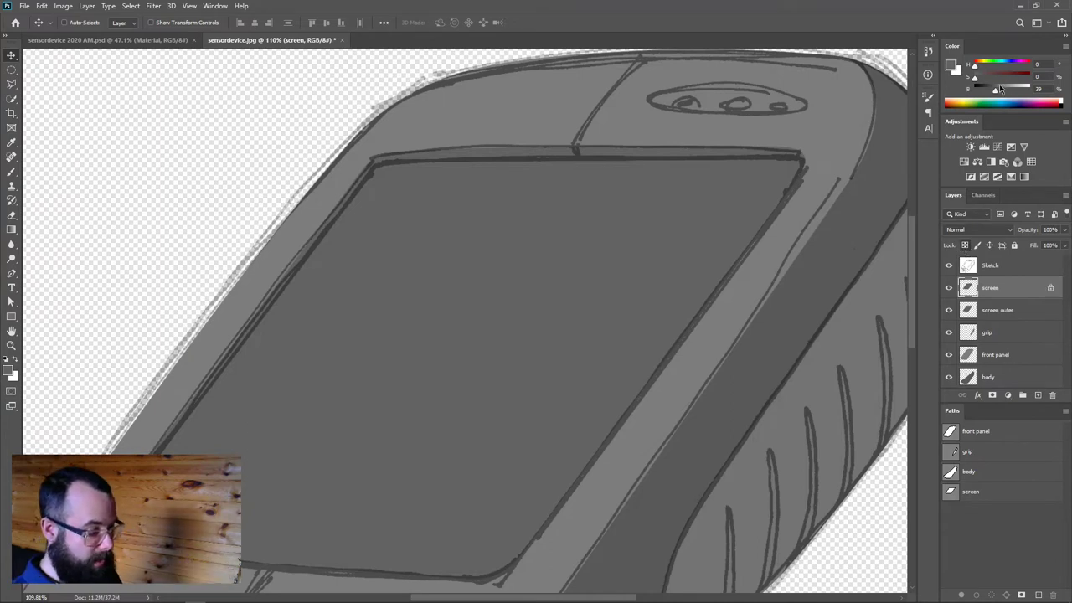
Fill the screen layer with a darker grey (B 23) and hide the Sketch layer
left_click_drag(993, 90, 987, 92)
key("alt+BackSpace")
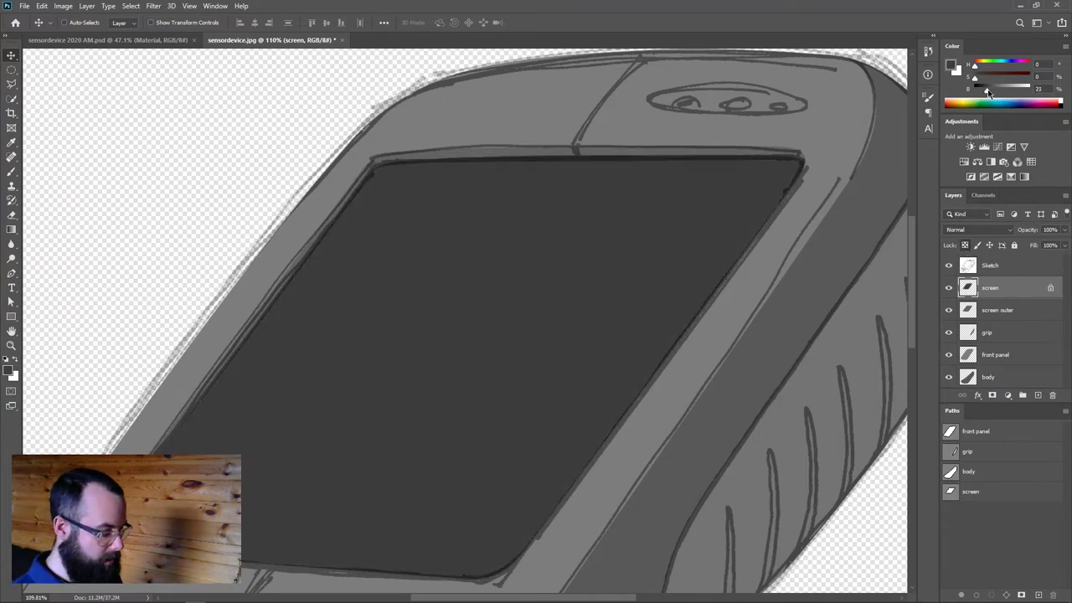
left_click(948, 267)
scroll(749, 307, "down", 2)
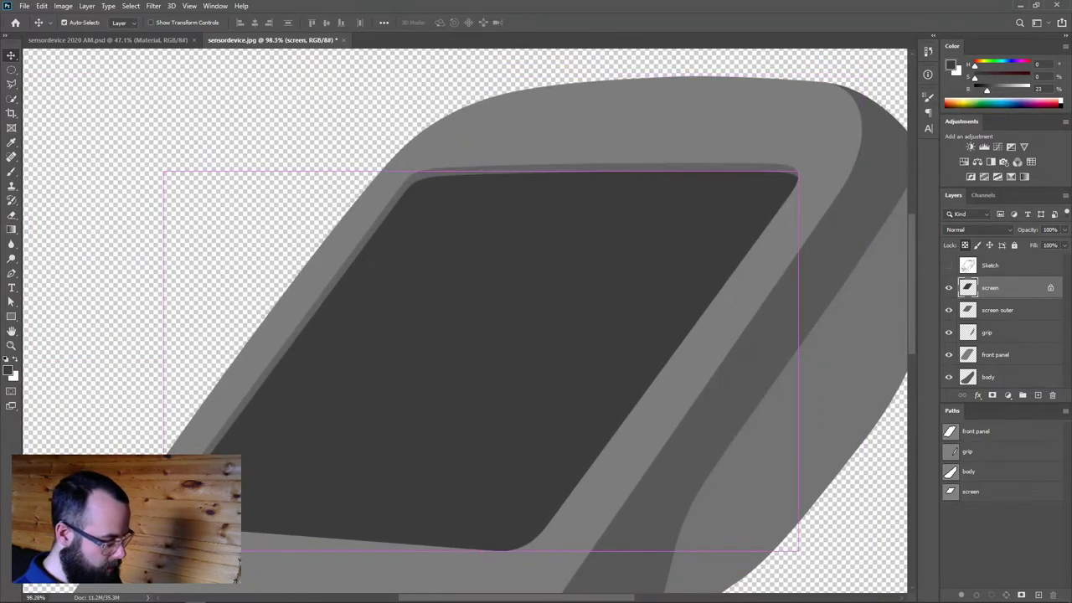
scroll(213, 427, "up", 5)
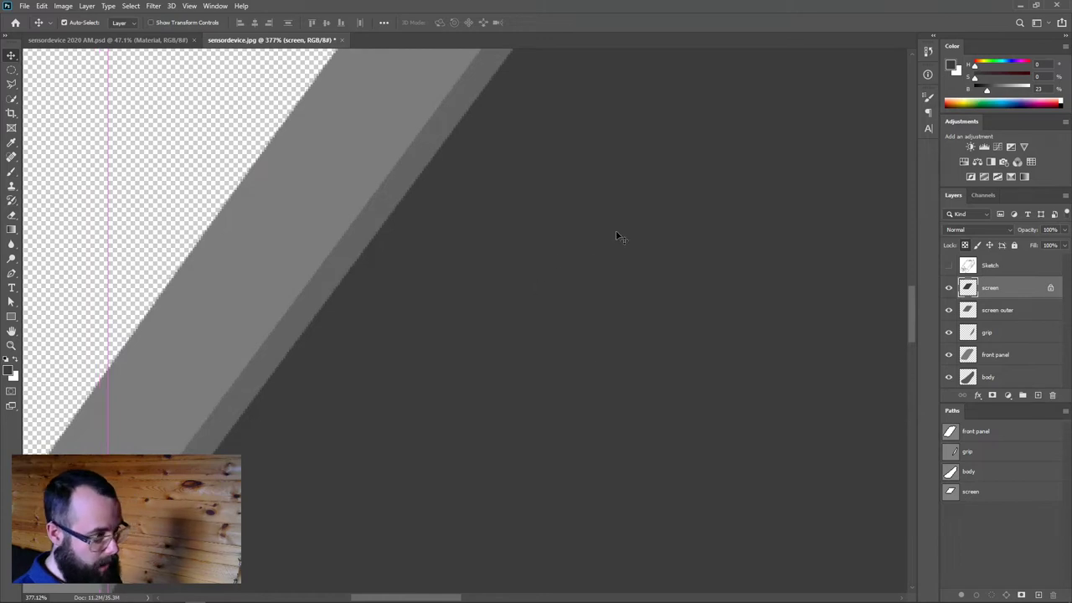
scroll(706, 265, "down", 6)
left_click_drag(737, 260, 475, 369)
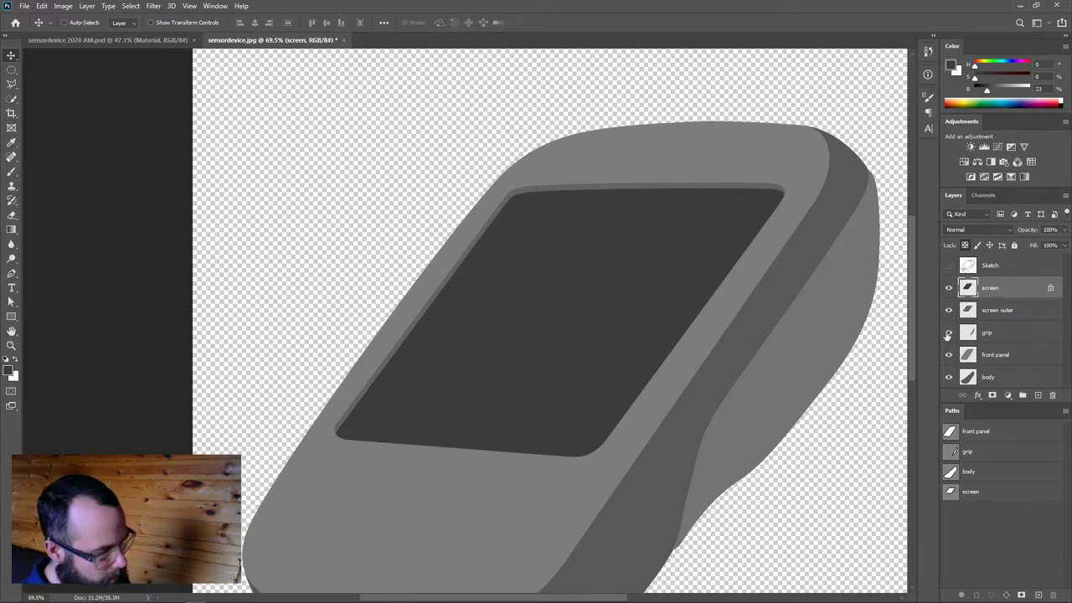
Load the screen outer selection, nudge it right, copy it to Layer 1, then delete that copy
left_click(949, 287)
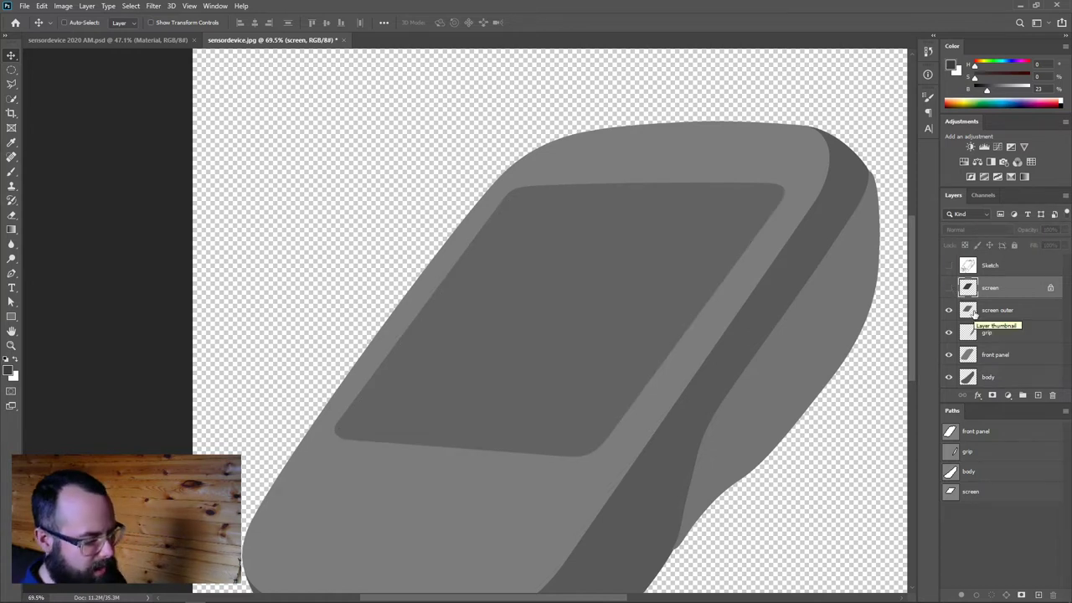
left_click(973, 313)
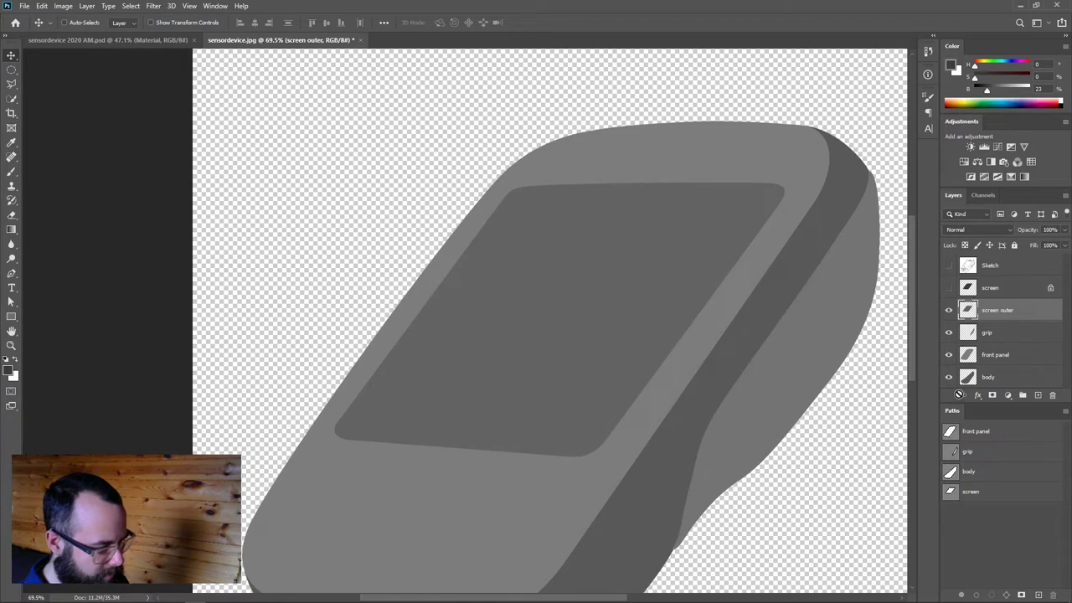
left_click(970, 312, "ctrl")
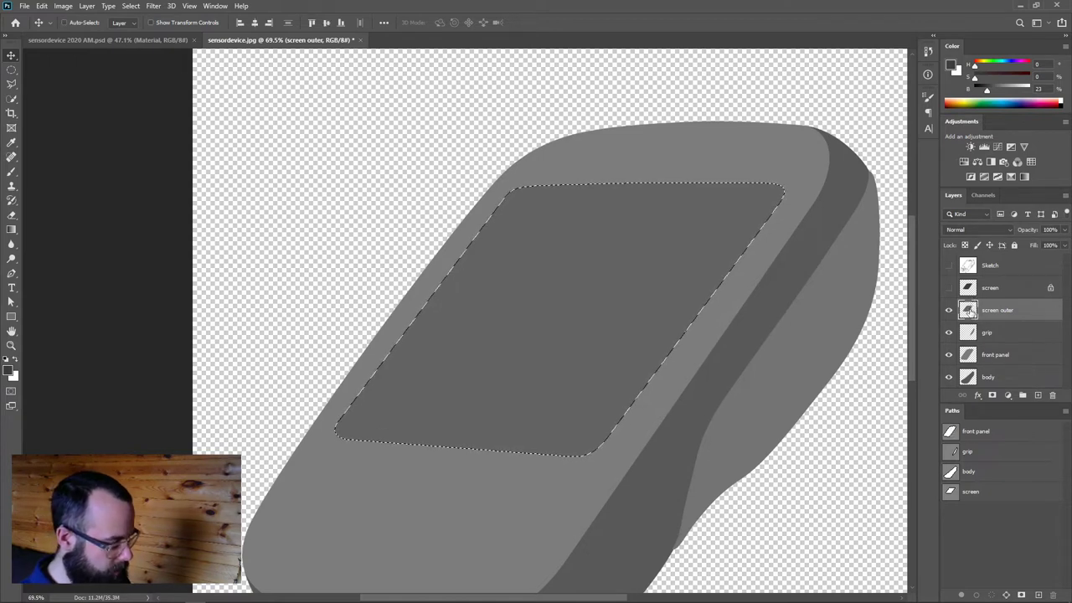
key("m")
key("Right")
key("Right")
key("Right")
key("Right")
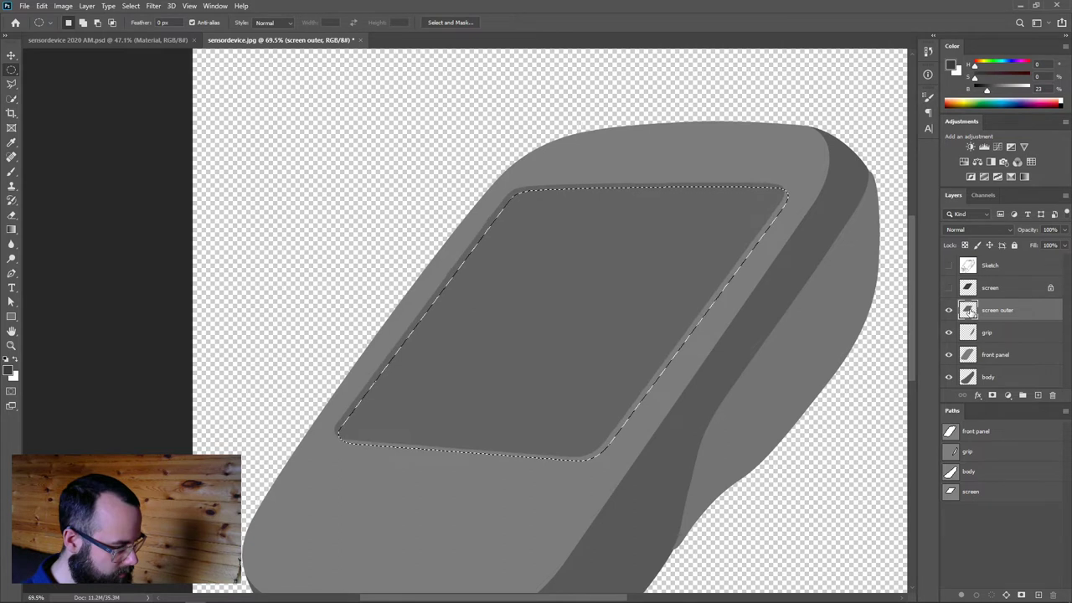
left_click(949, 265)
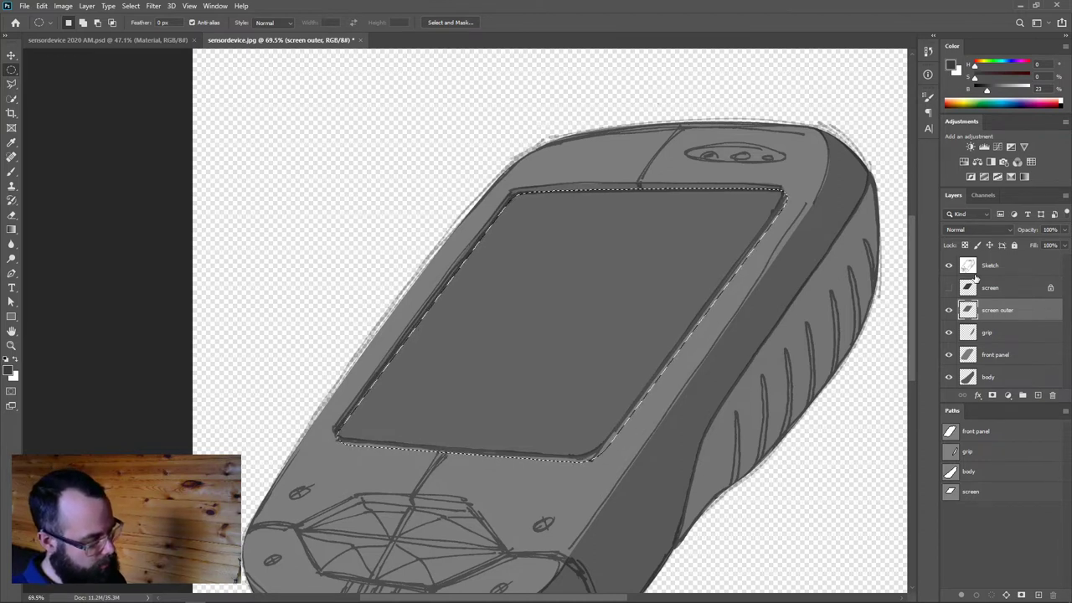
key("ctrl+j")
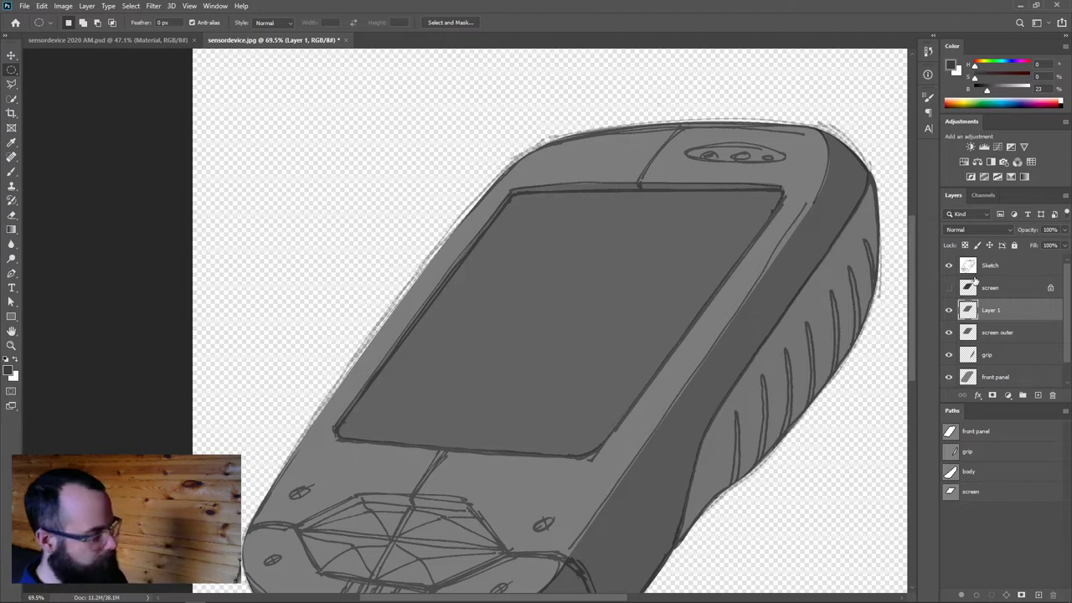
left_click_drag(968, 312, 1054, 395)
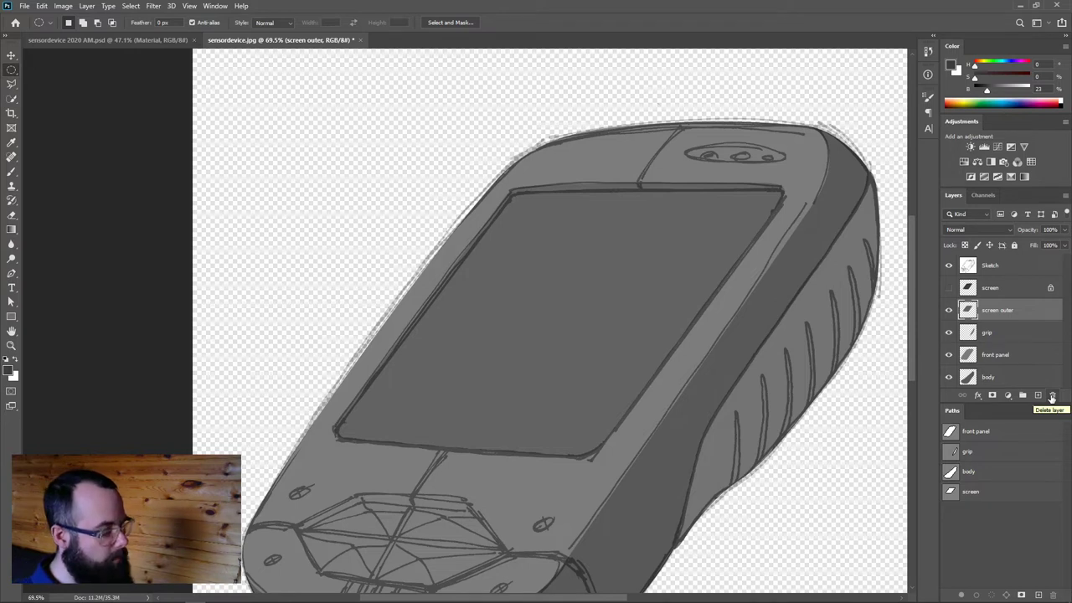
Show the dark screen fill again and bring the Sketch lines back over the device
left_click(949, 287)
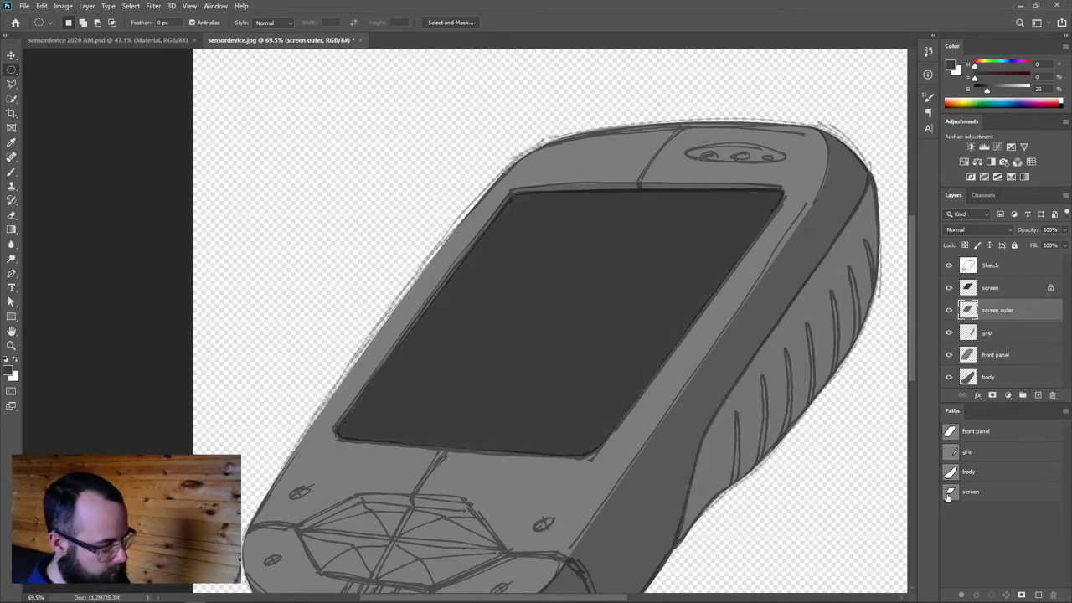
left_click(950, 265)
scroll(748, 263, "left", 2)
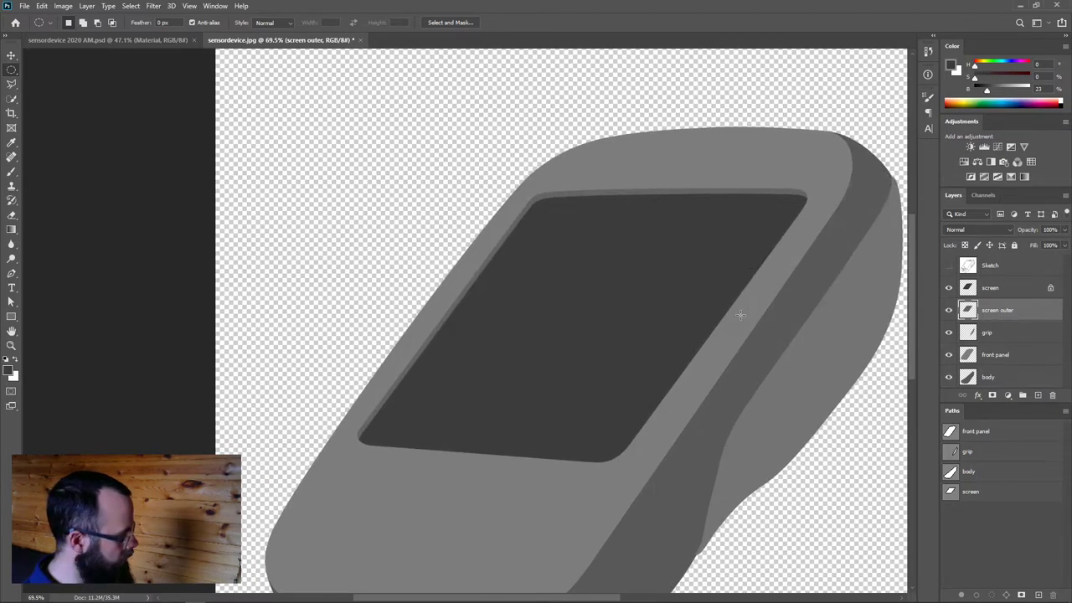
left_click_drag(641, 335, 630, 244)
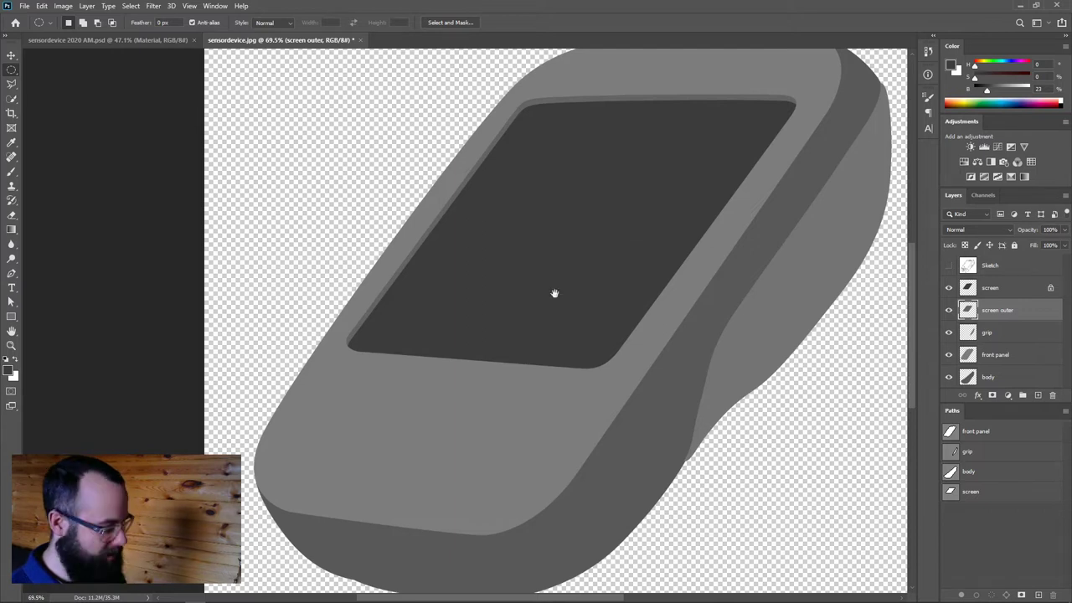
left_click(950, 265)
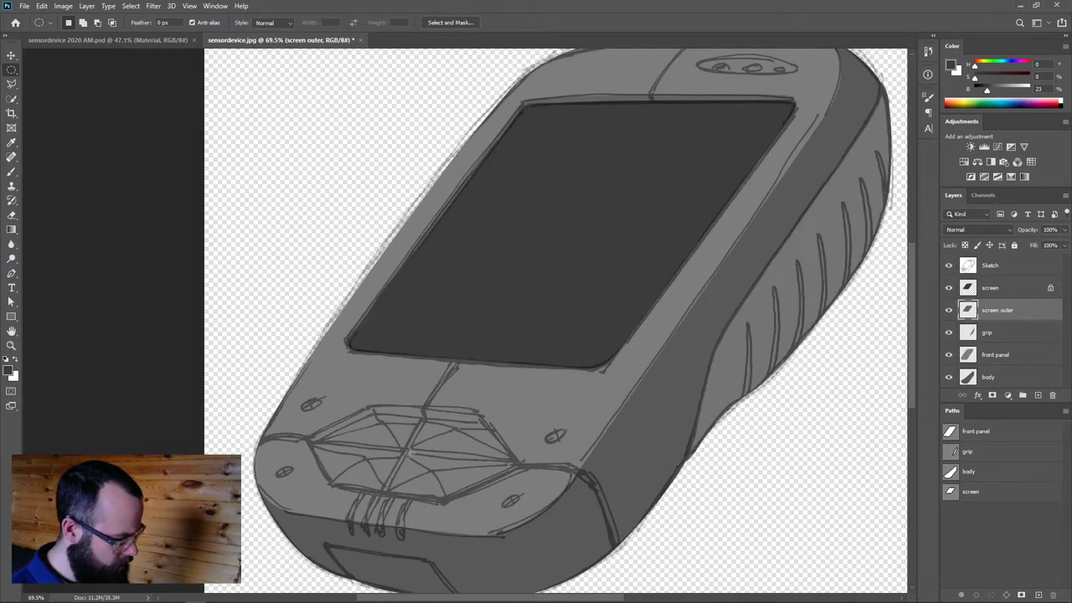
scroll(419, 426, "down", 1)
scroll(641, 443, "up", 5)
scroll(642, 443, "right", 3)
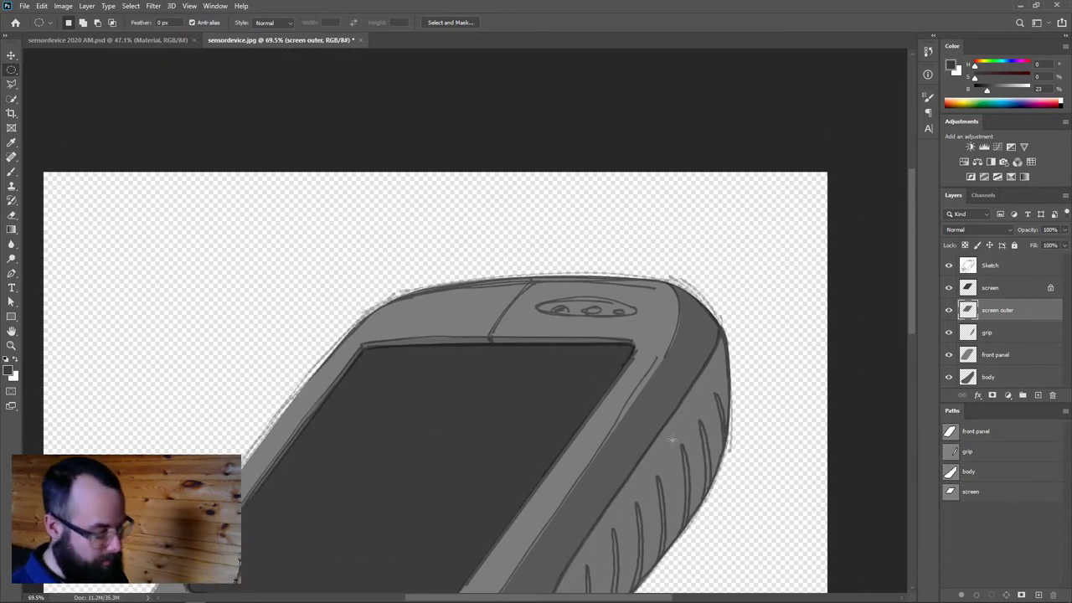
Create a new path in the Paths panel named 'inset'
left_click(1035, 595)
double_click(972, 512)
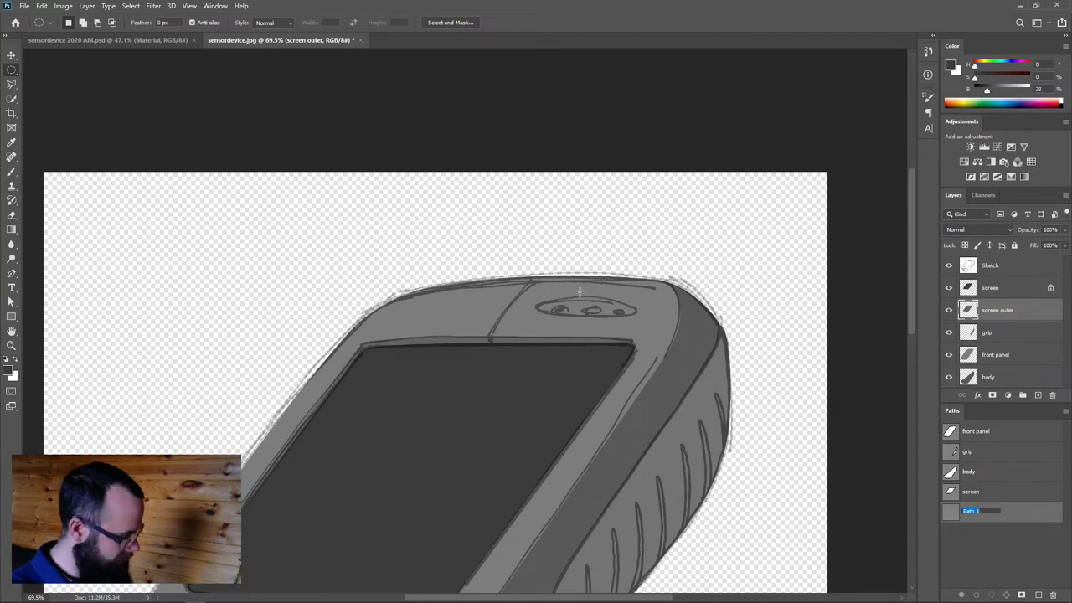
type("snset")
key("Return")
Zoom in on the top oval and trace it with the Pen tool
left_click_drag(580, 317, 638, 321)
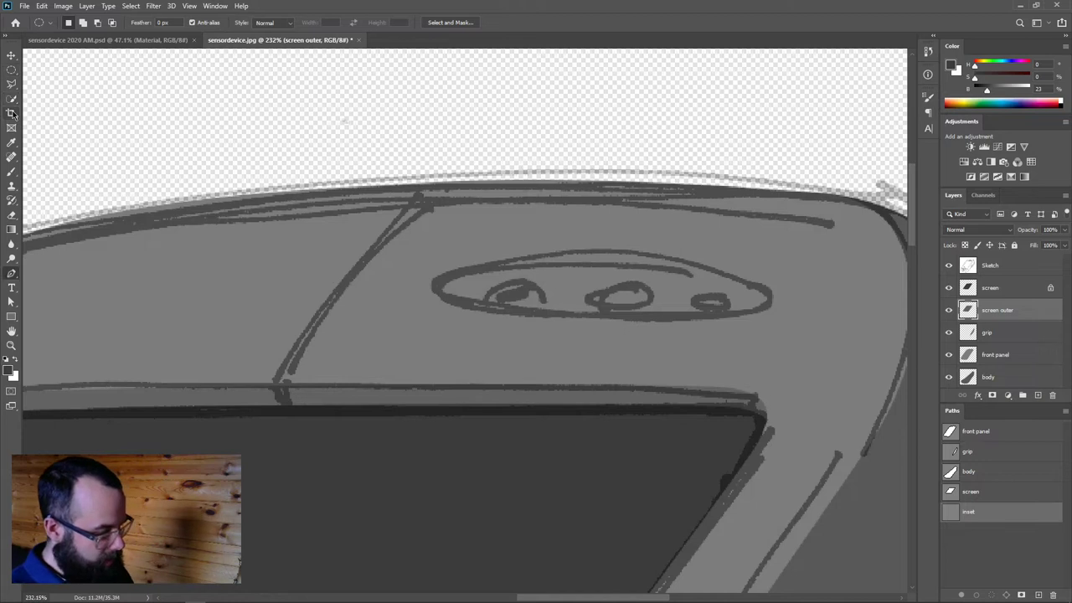
key("p")
left_click_drag(434, 291, 447, 271)
left_click_drag(613, 256, 659, 261)
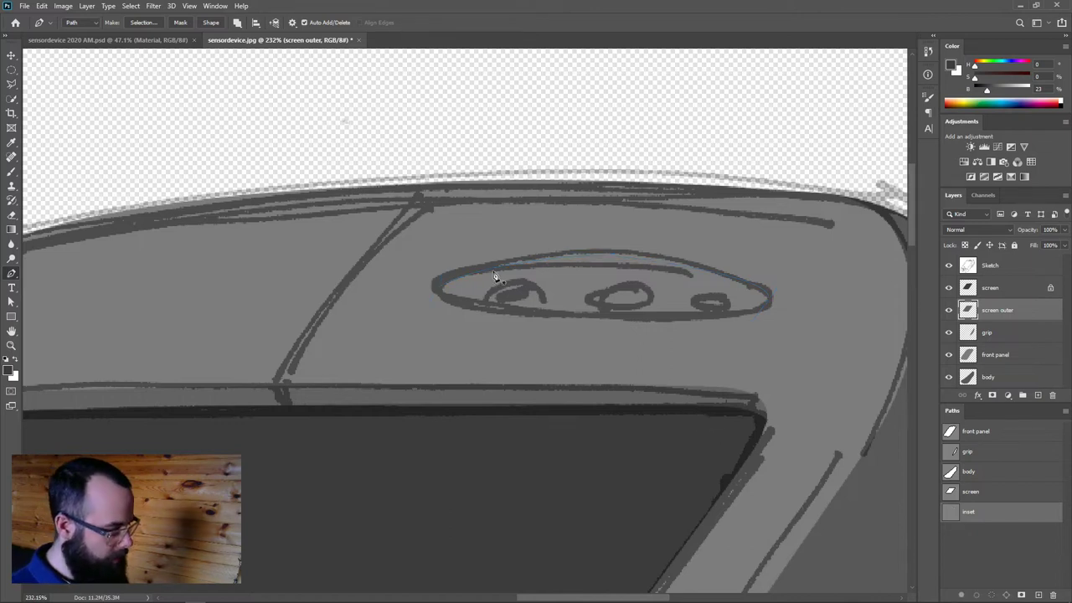
left_click_drag(436, 286, 448, 266)
left_click(614, 256, "ctrl")
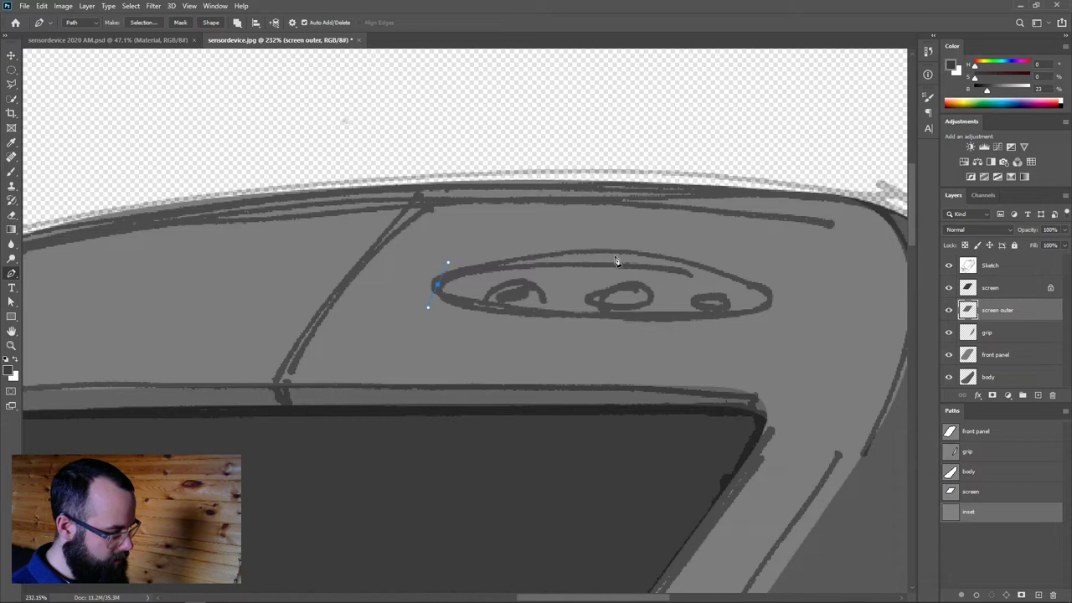
left_click(769, 302, "ctrl")
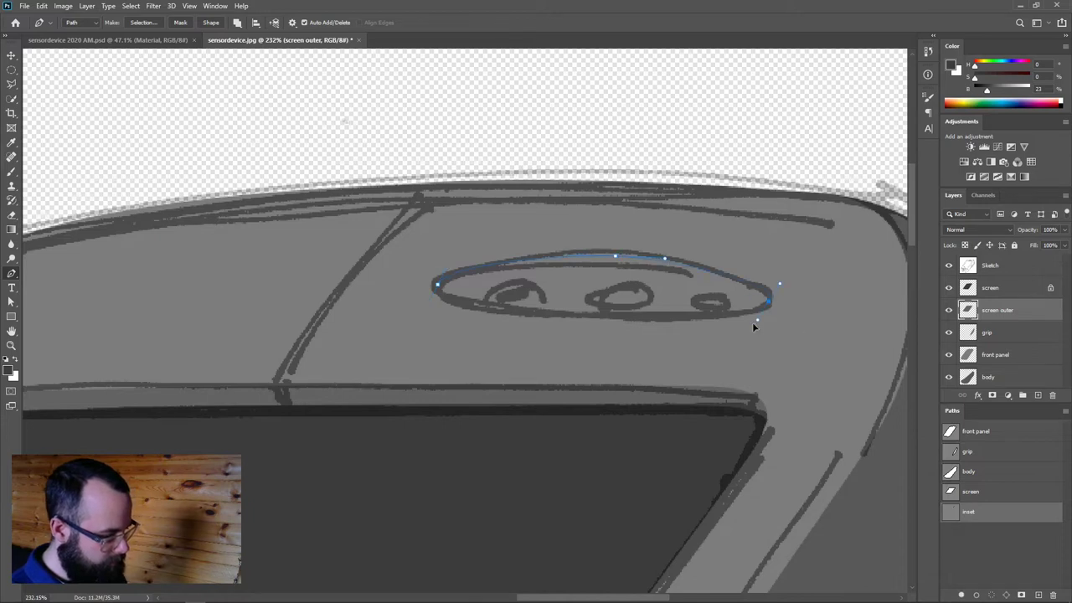
left_click(549, 315, "ctrl")
left_click(437, 286, "ctrl")
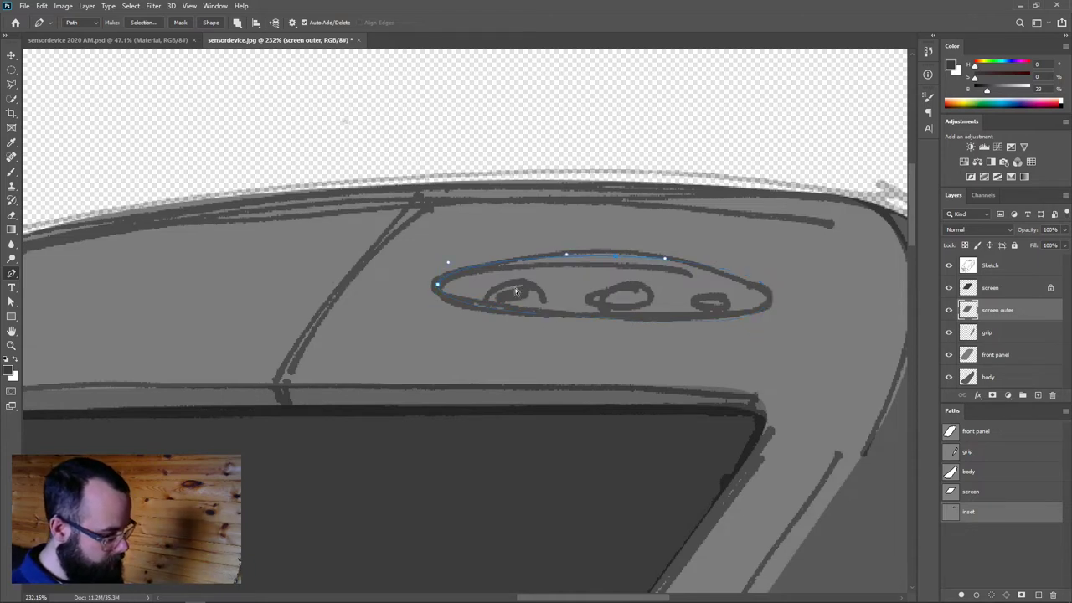
Draw an elliptical selection over the sketched oval and convert it to a work path
left_click(12, 69)
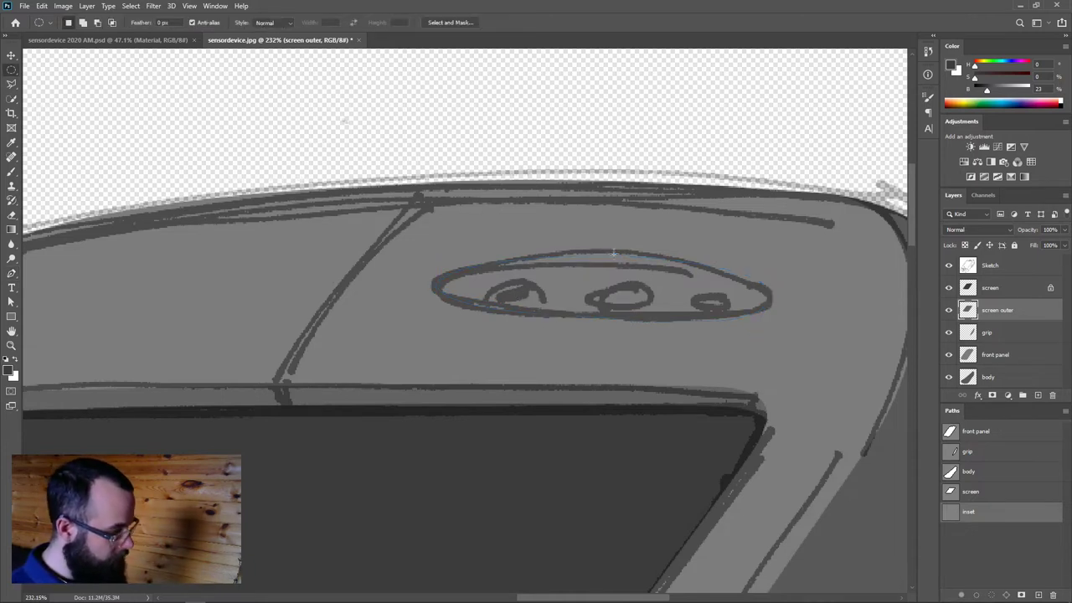
left_click_drag(601, 283, 766, 315)
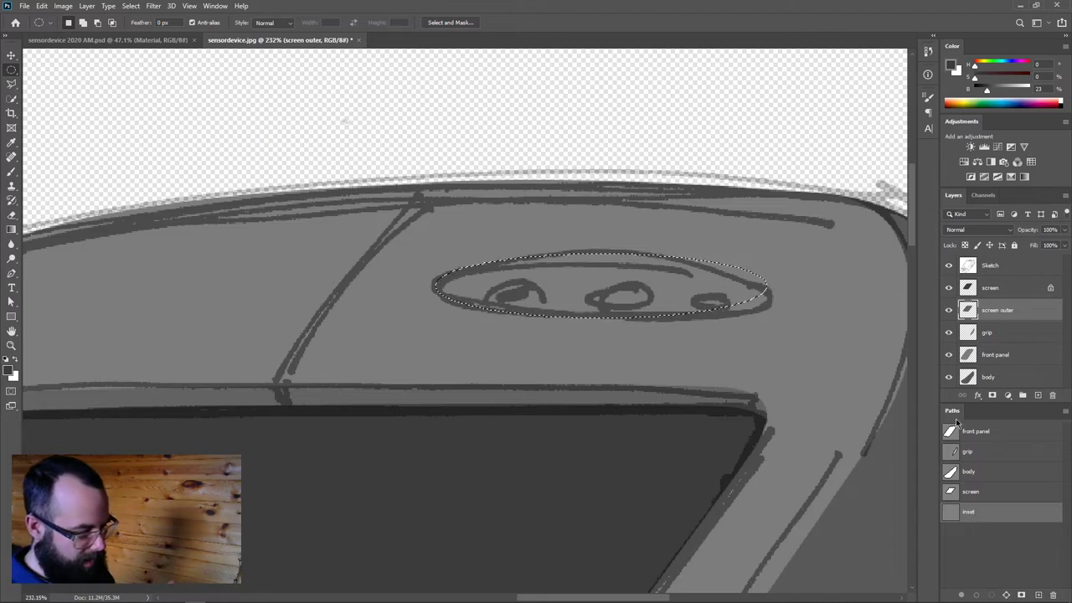
left_click(1005, 594)
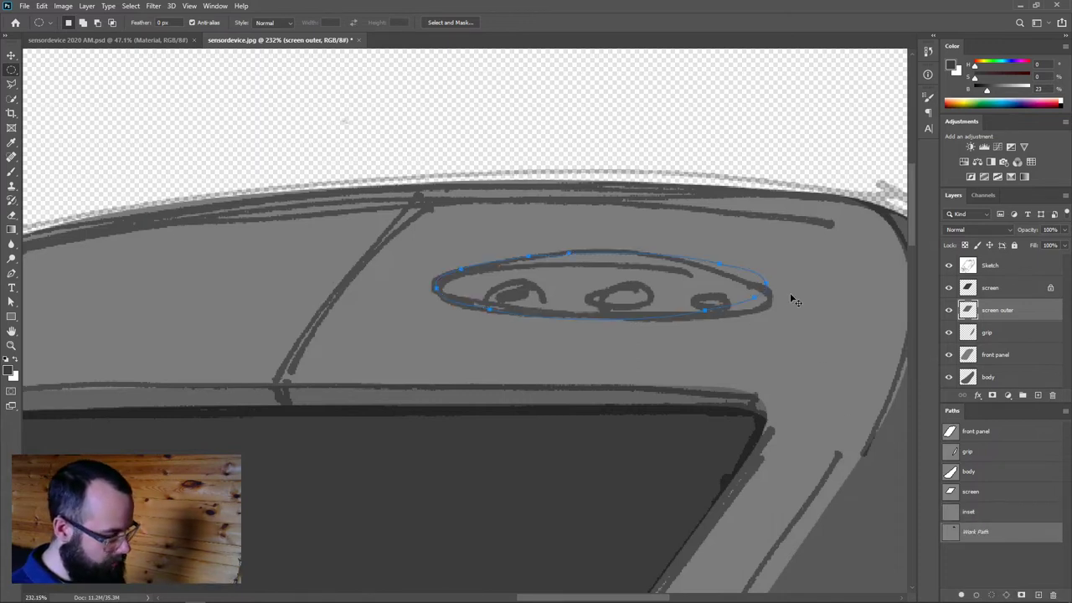
Free-transform the oval work path, rotating and flattening it to match the sketch
key("ctrl+t")
left_click_drag(790, 286, 794, 295)
left_click_drag(669, 298, 671, 300)
left_click_drag(787, 294, 790, 287)
left_click_drag(604, 253, 605, 250)
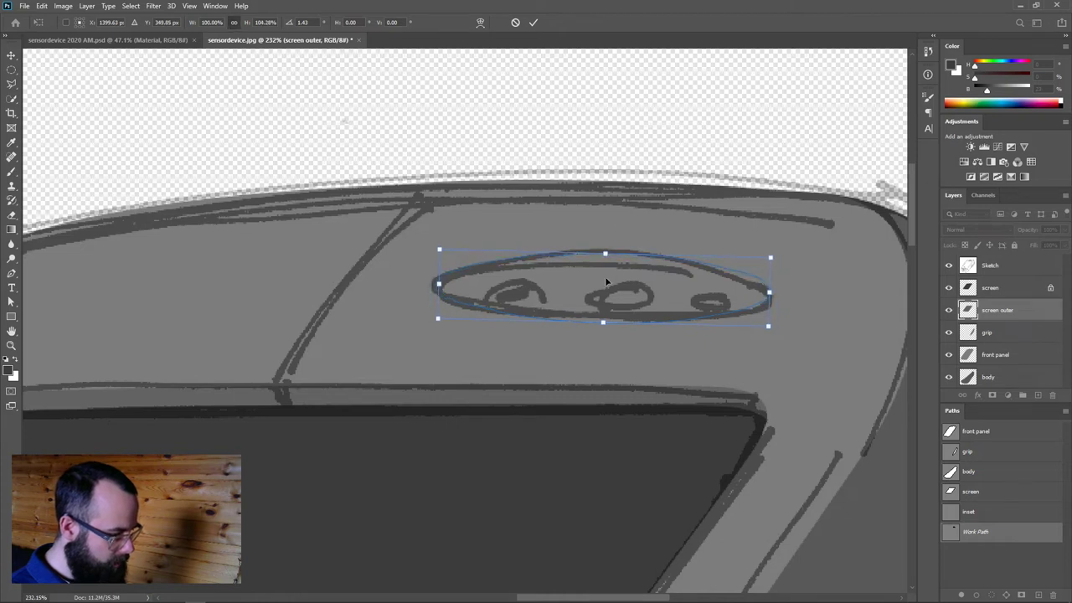
left_click_drag(650, 303, 651, 299)
left_click_drag(606, 250, 608, 256)
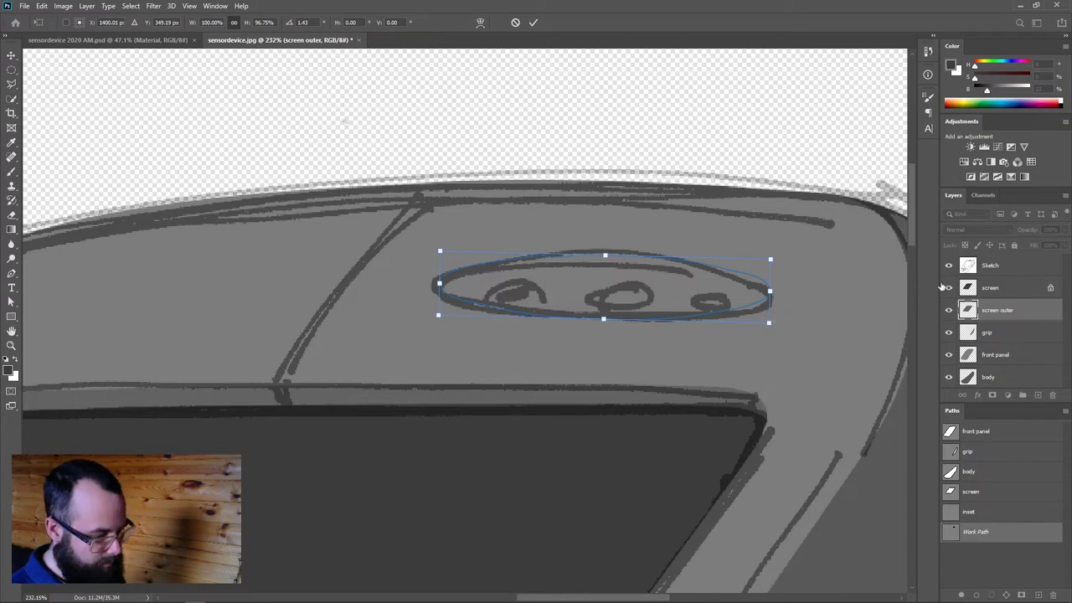
key("Return")
key("m")
left_click(990, 568)
left_click(975, 533)
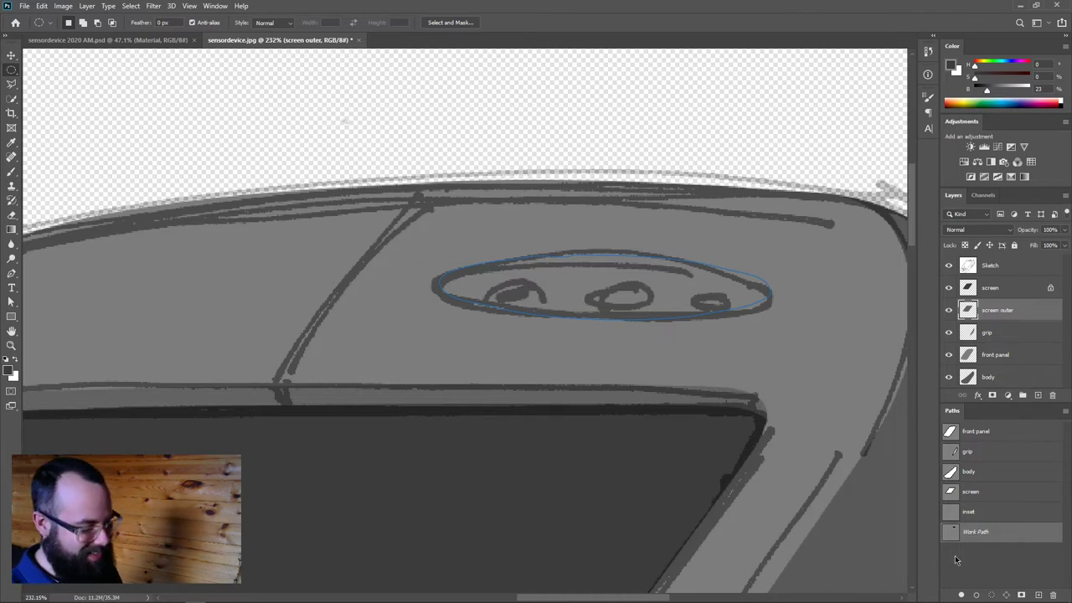
Delete the work path, redraw the oval with the Pen tool, and save it into the inset path
scroll(669, 289, "up", 2)
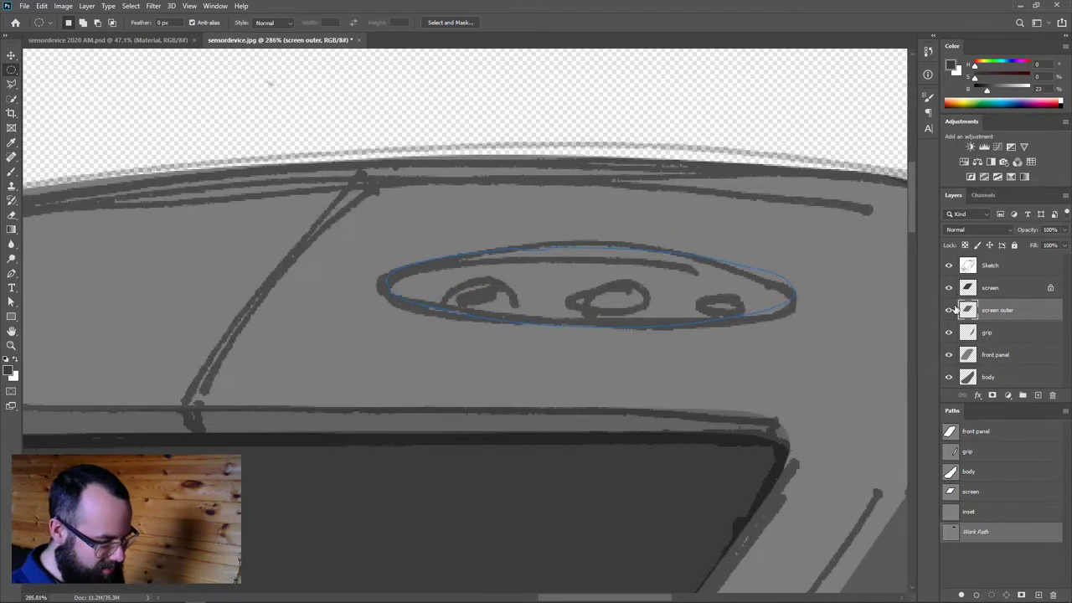
left_click(949, 265)
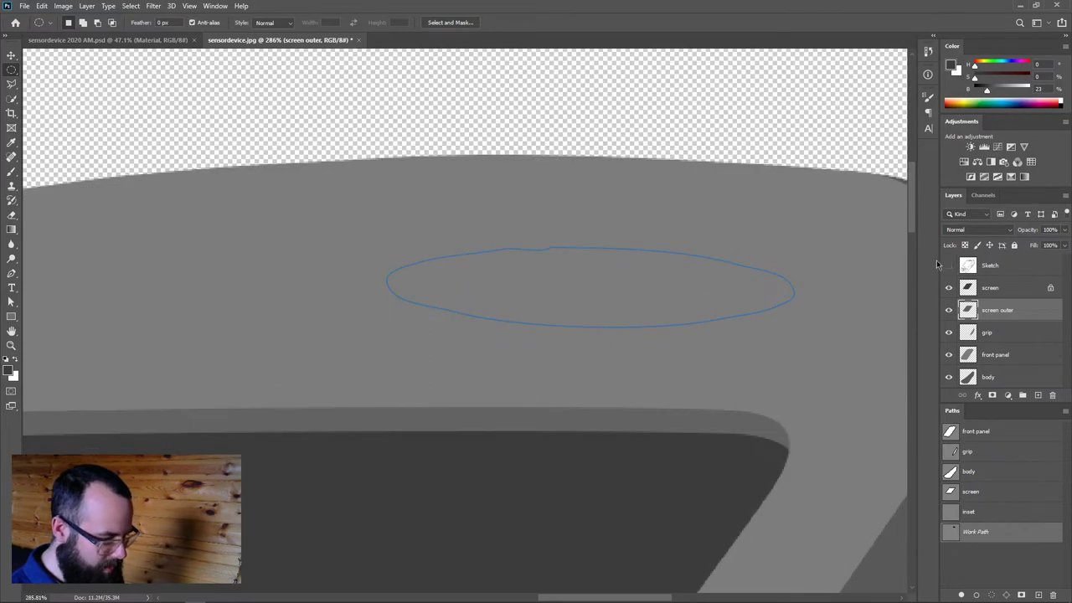
left_click(949, 266)
left_click_drag(988, 534, 1053, 595)
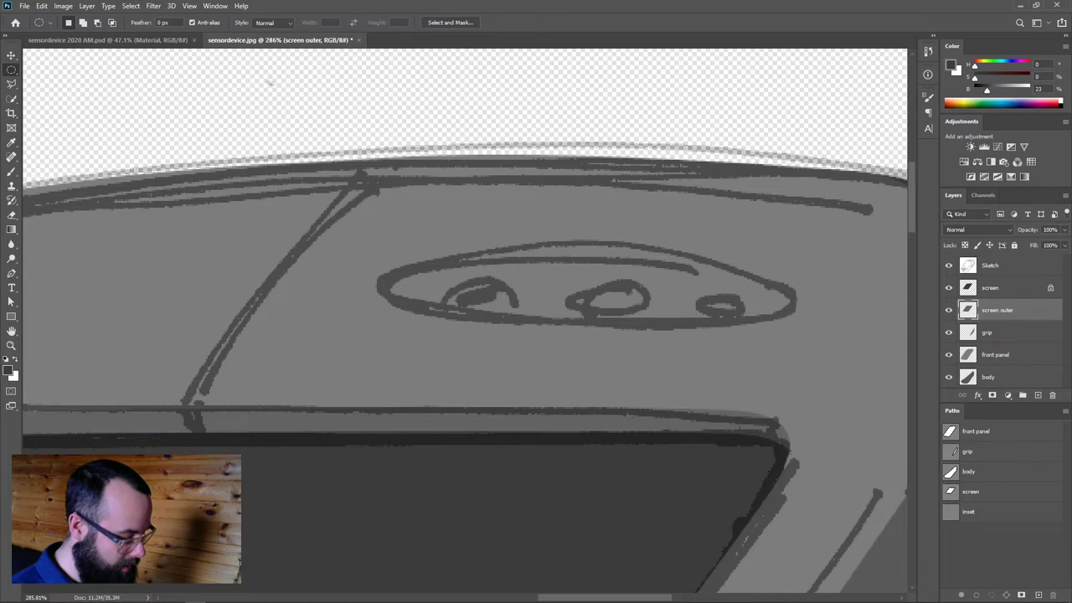
key("p")
left_click_drag(393, 263, 396, 256)
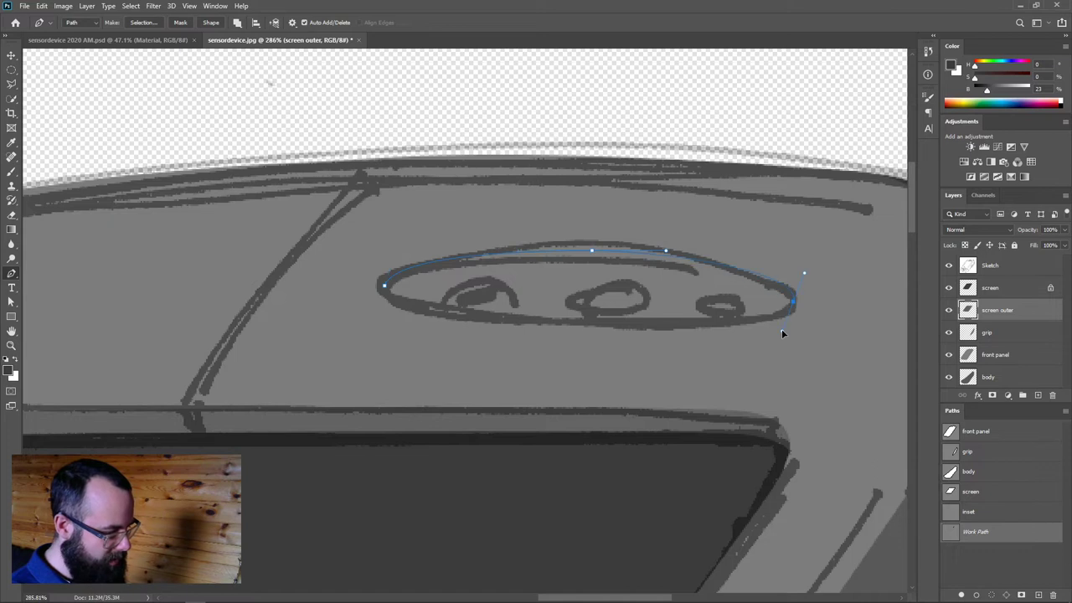
left_click_drag(540, 330, 513, 320)
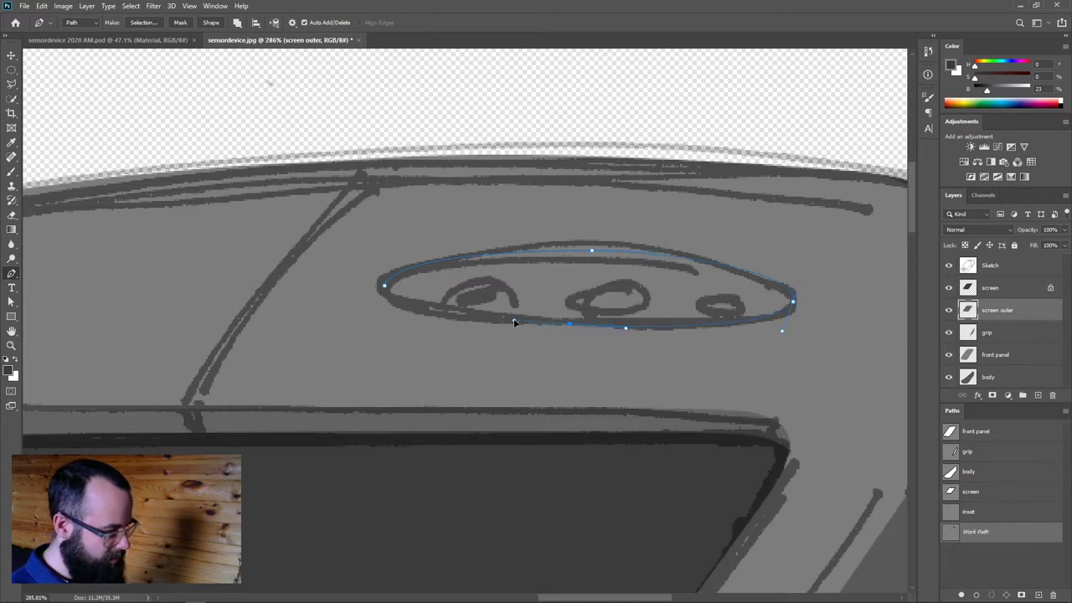
left_click_drag(384, 286, 389, 275)
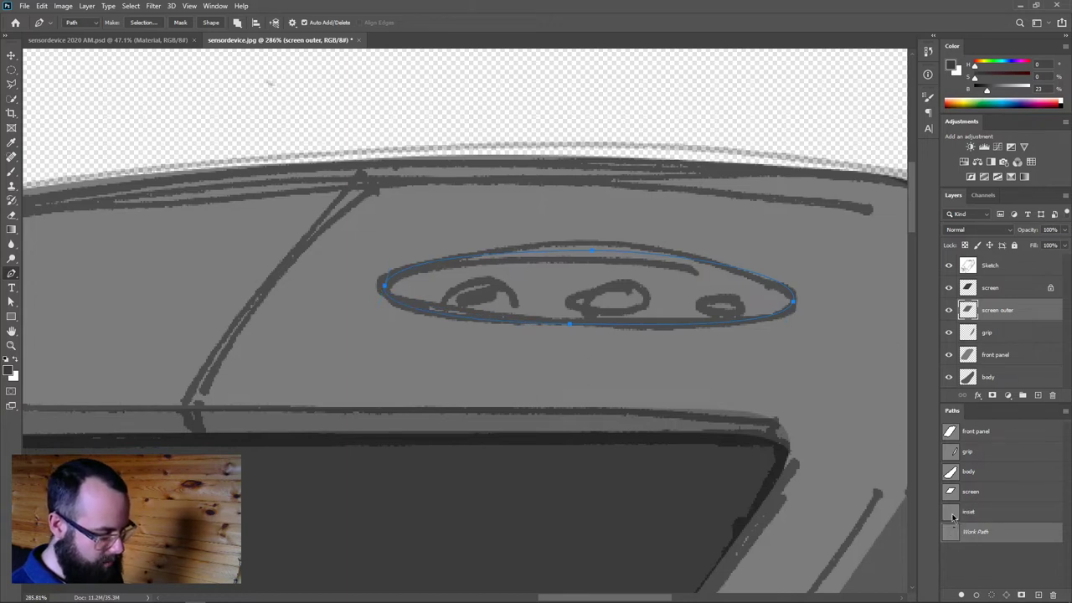
left_click_drag(954, 532, 956, 516)
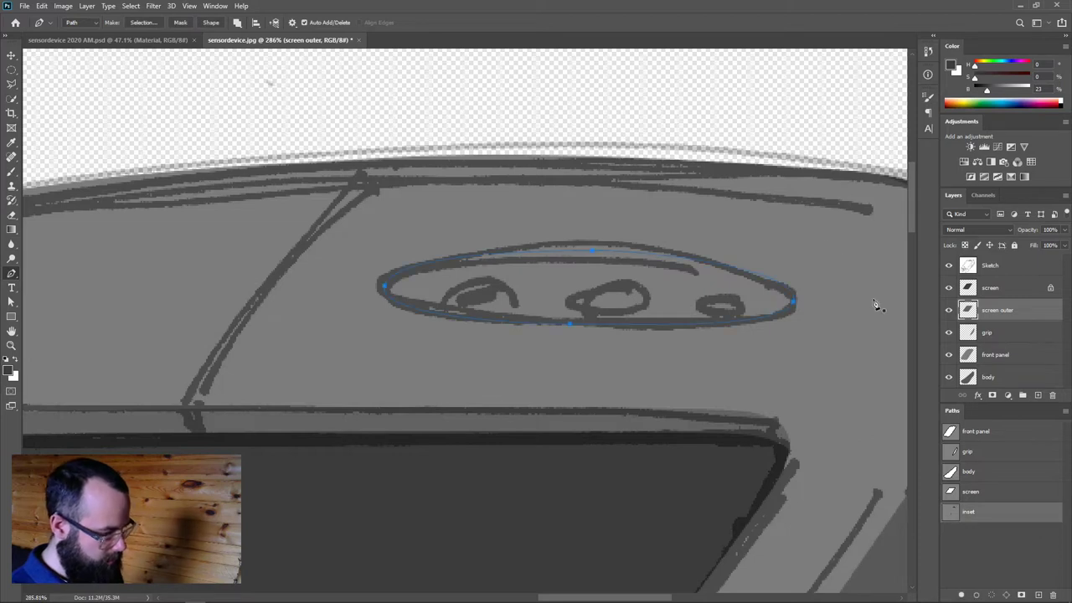
Add a new layer named 'top inset' and fill the inset path with grey
left_click(1037, 395)
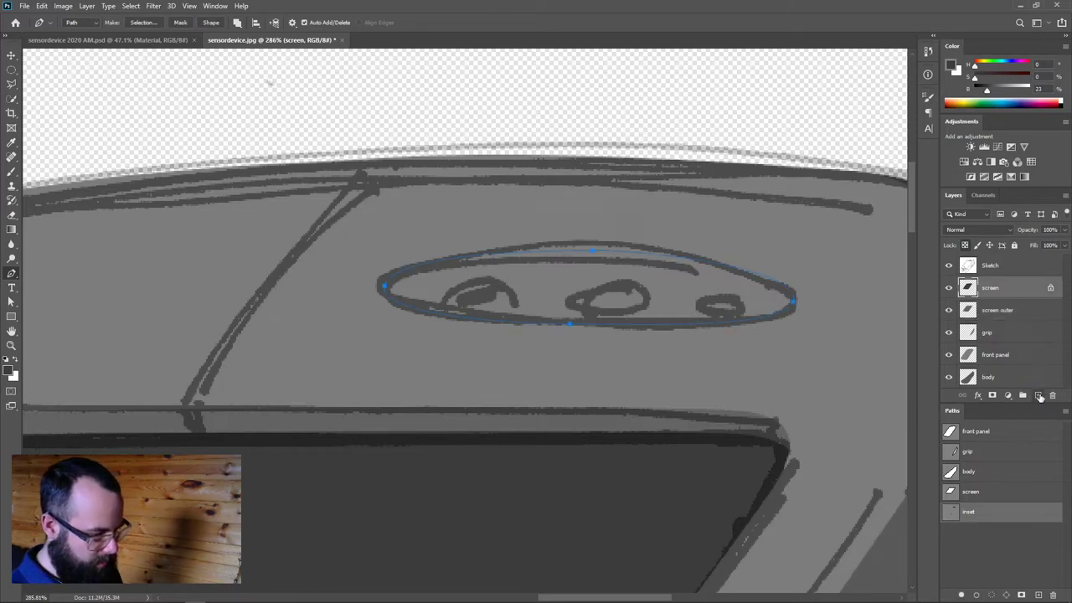
double_click(992, 287)
type("in")
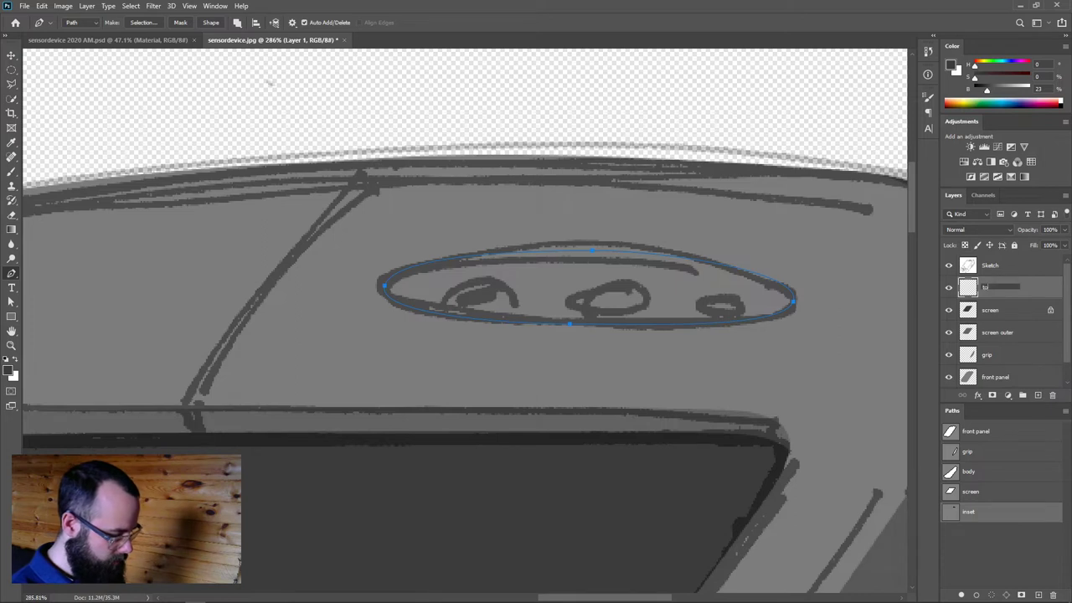
type("set")
key("Return")
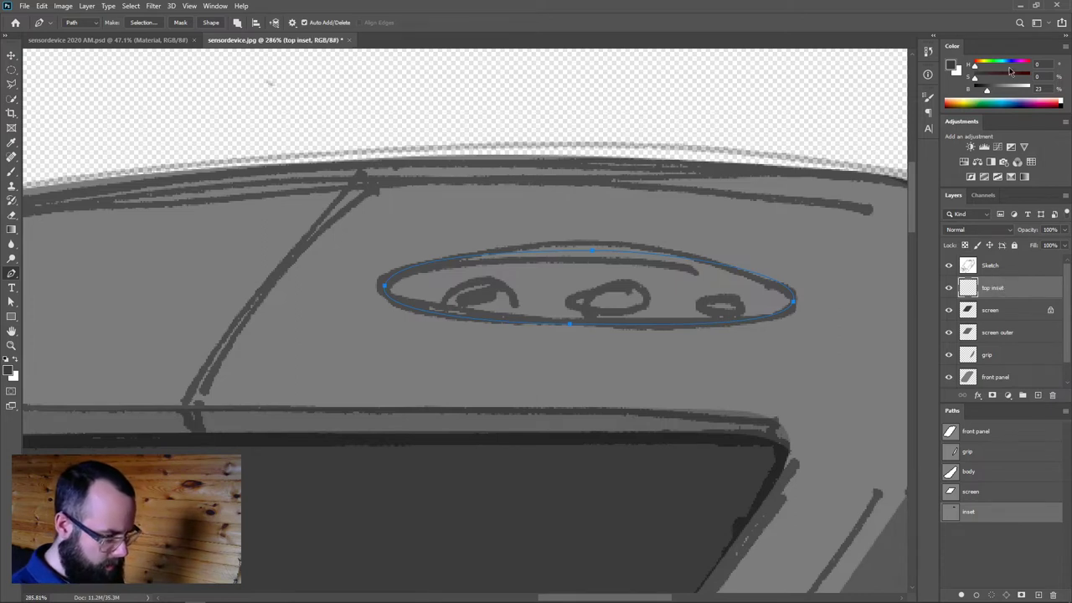
left_click_drag(991, 93, 994, 92)
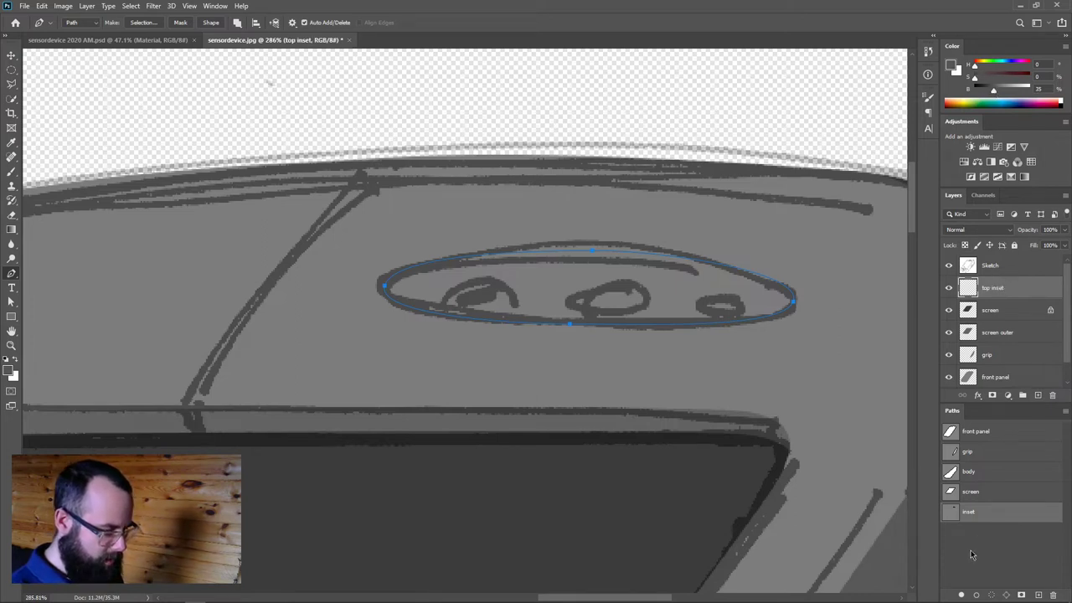
left_click(962, 594)
Toggle the Sketch layer to review the filled shapes while panning across the device top
left_click(12, 70)
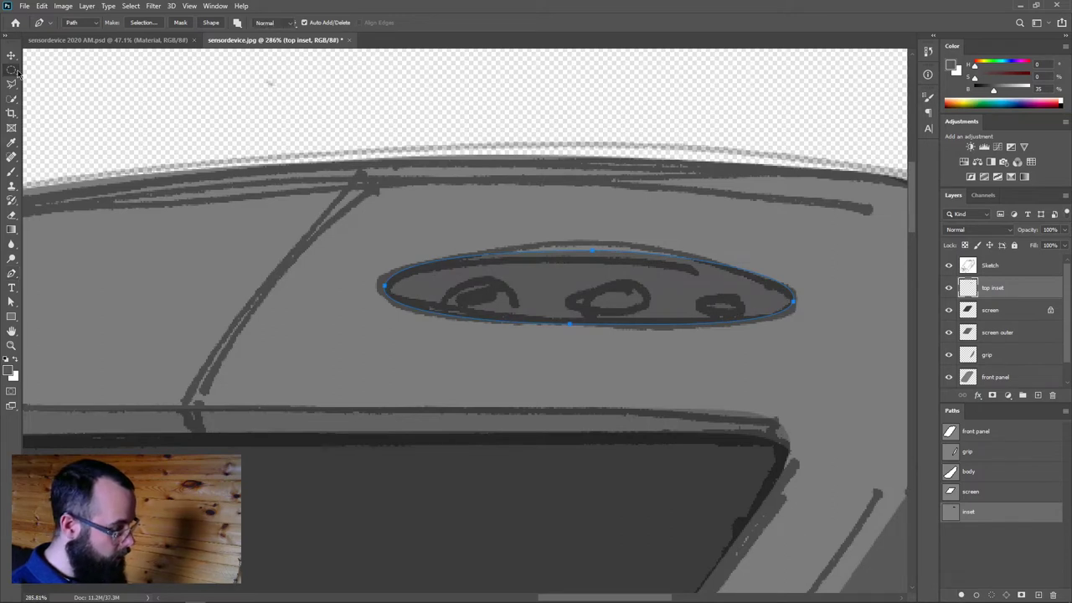
scroll(686, 454, "down", 5)
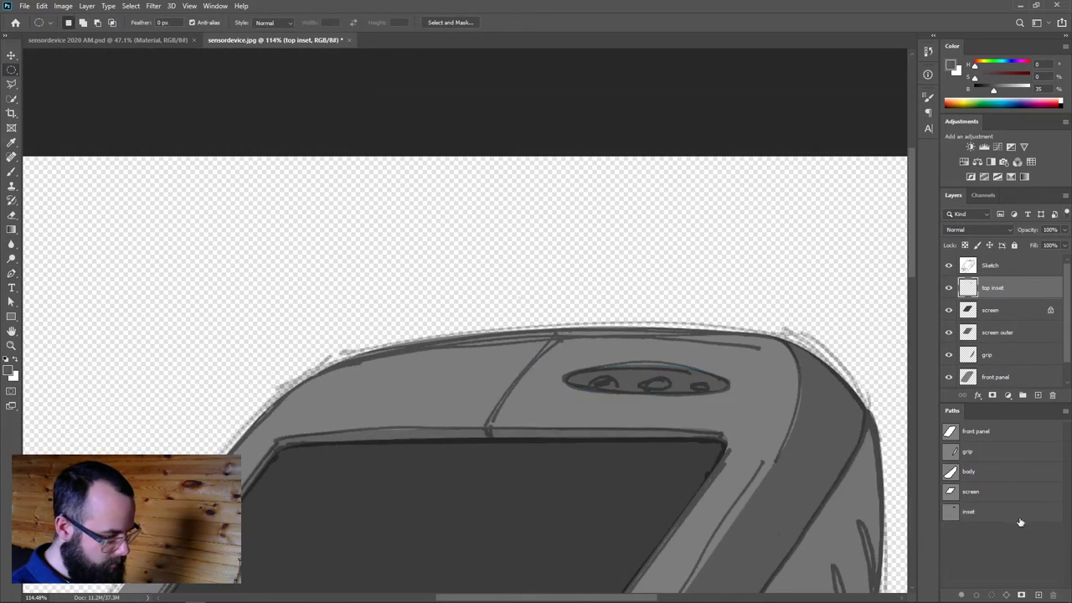
left_click(949, 265)
scroll(711, 445, "down", 3)
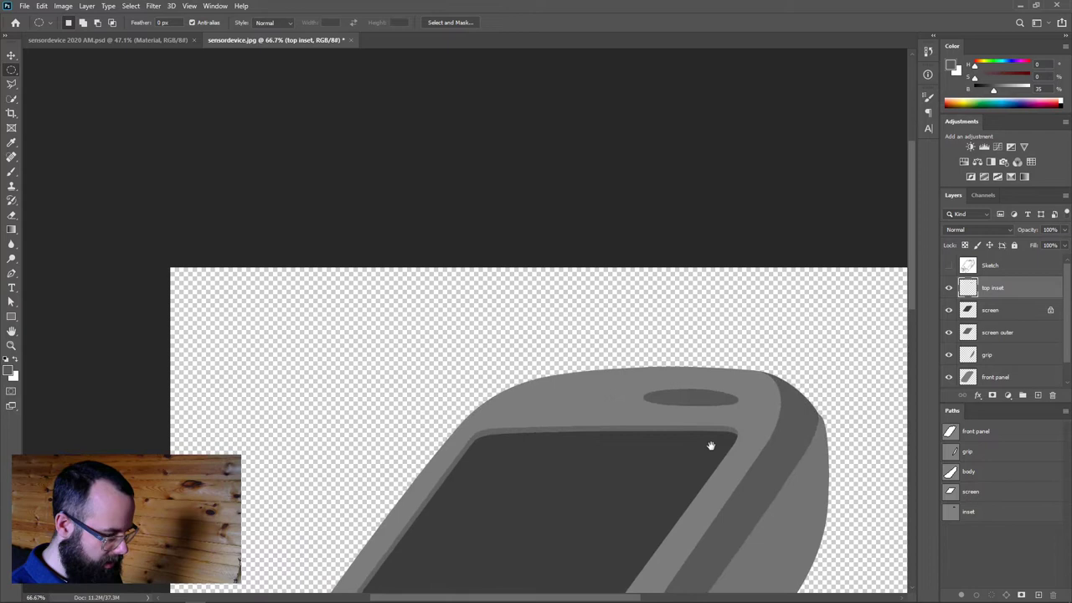
left_click_drag(711, 445, 728, 267)
left_click_drag(623, 423, 670, 268)
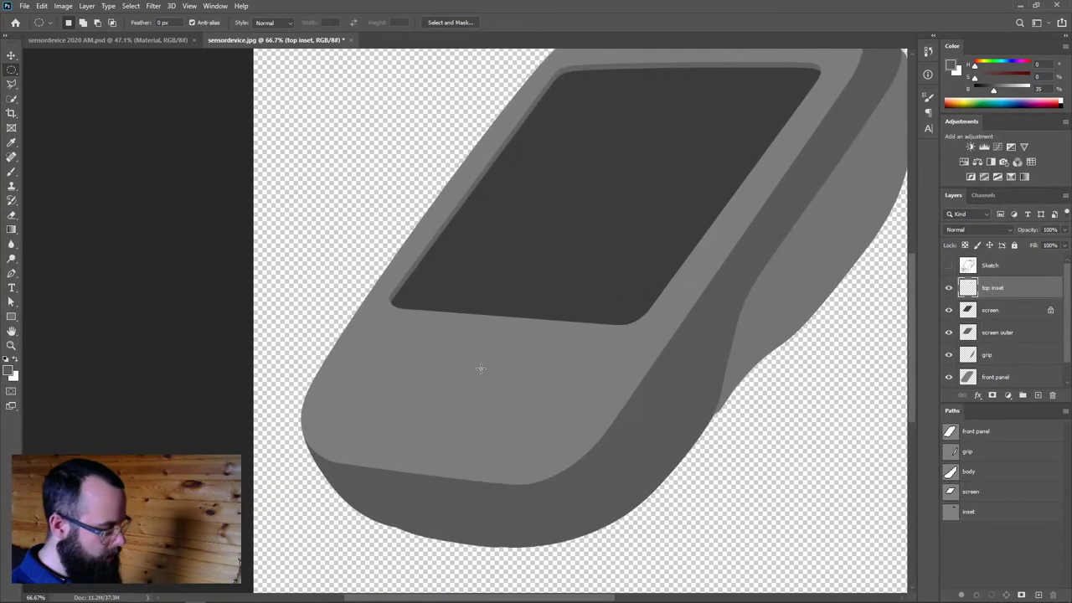
left_click(949, 264)
scroll(413, 408, "up", 3)
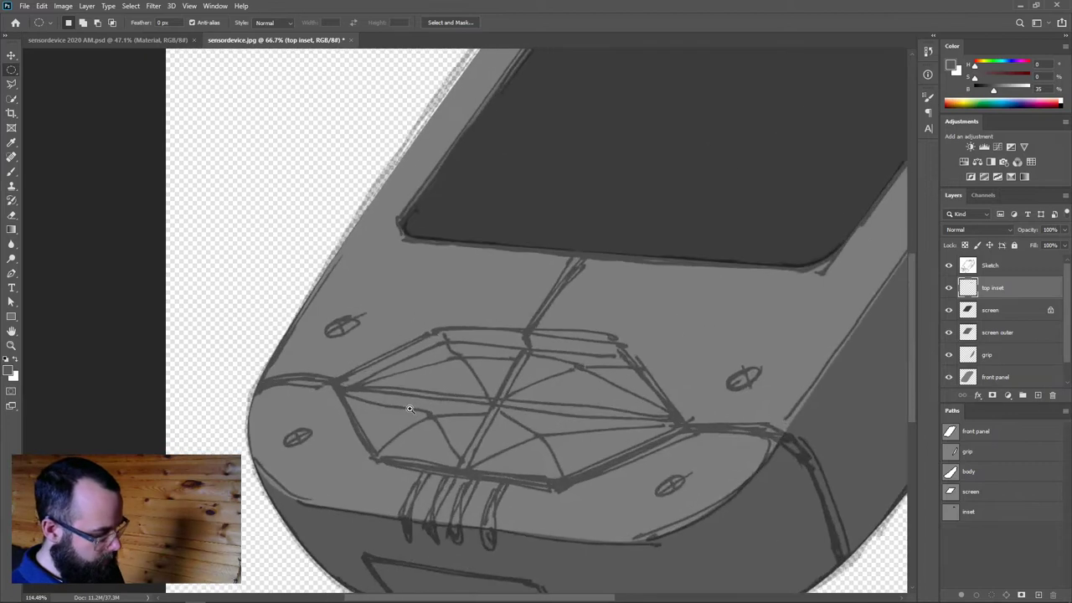
left_click_drag(526, 449, 534, 387)
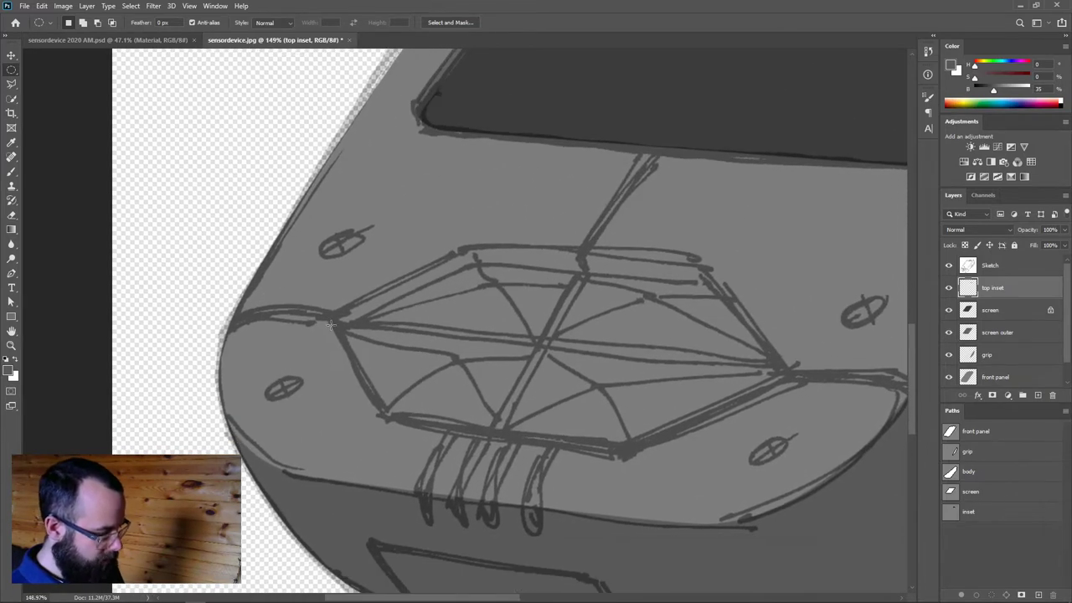
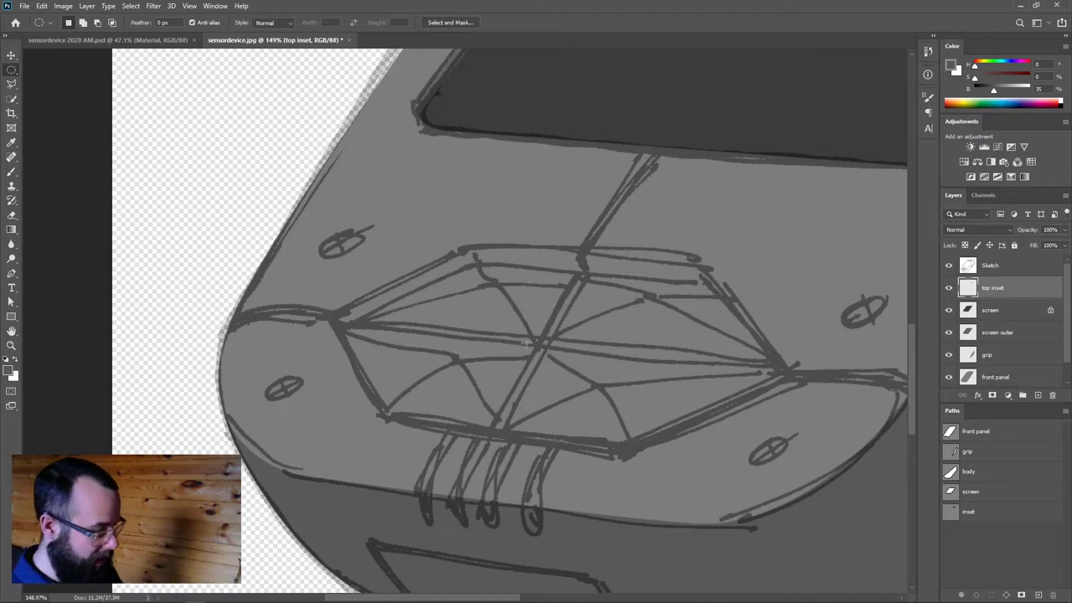
With the Pen tool active, add a new path named 'buttons' in the Paths panel
key("p")
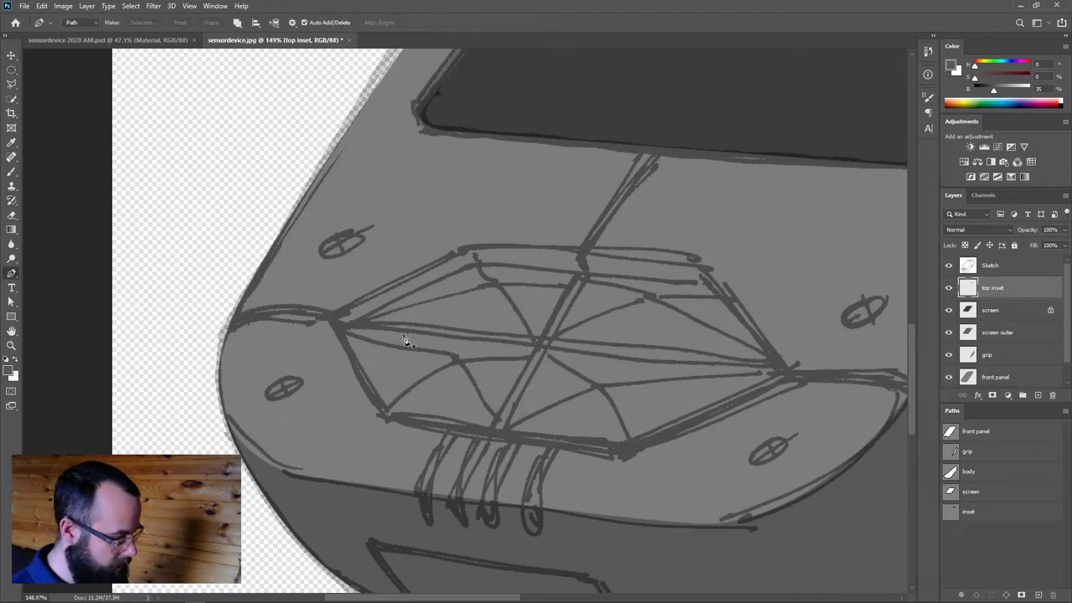
left_click(1038, 595)
double_click(976, 533)
type("buttons")
key("Return")
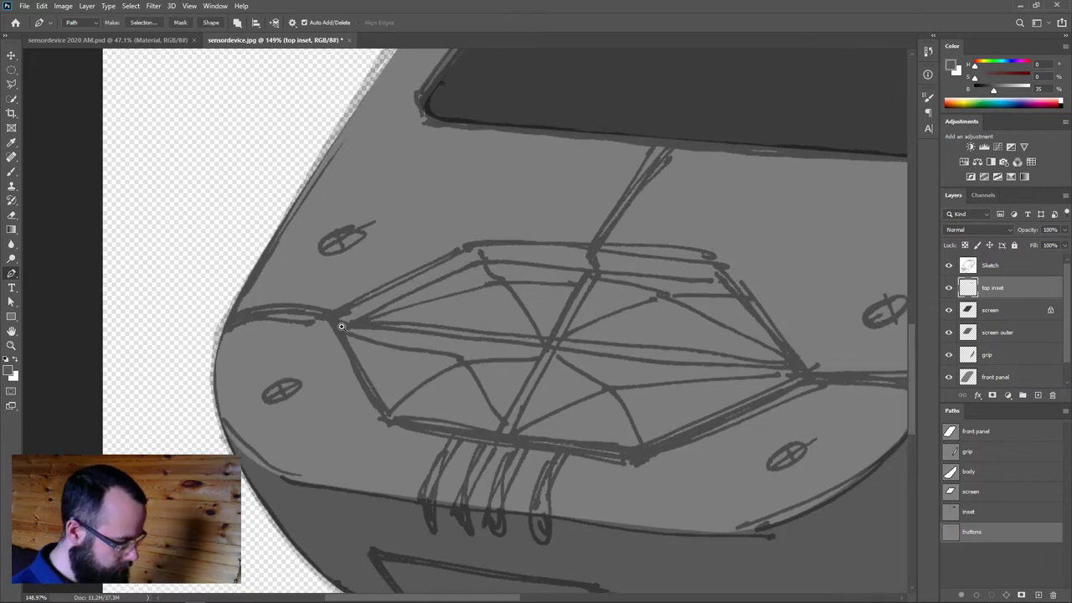
scroll(342, 325, "up", 2)
Trace the keypad hexagon as a closed path and hide the Sketch layer
left_click(330, 315)
left_click_drag(488, 235, 561, 220)
left_click_drag(807, 242, 814, 239)
left_click(834, 257)
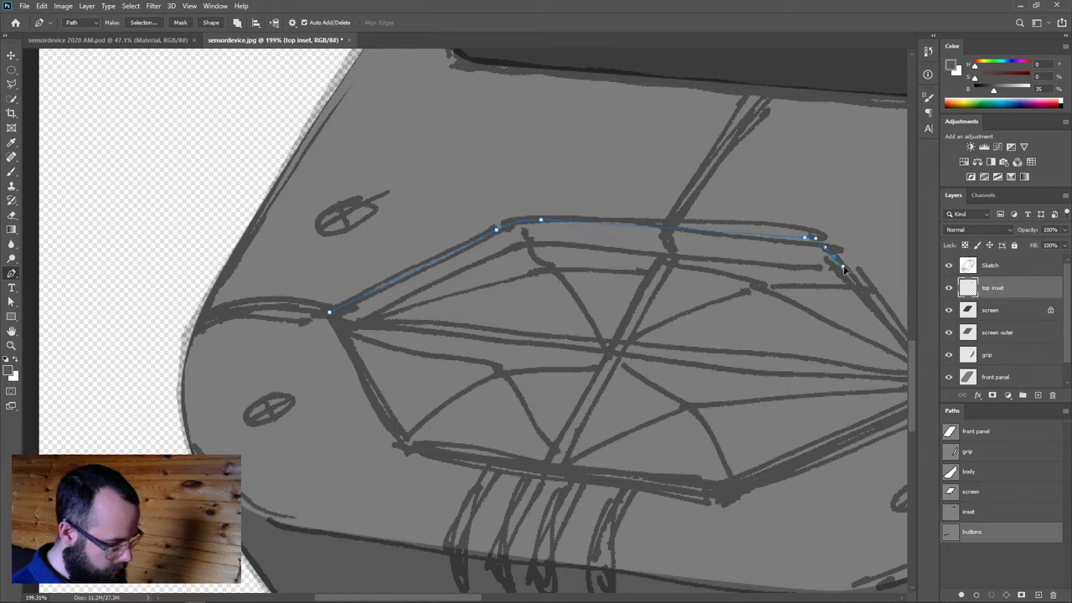
left_click_drag(876, 317, 725, 288)
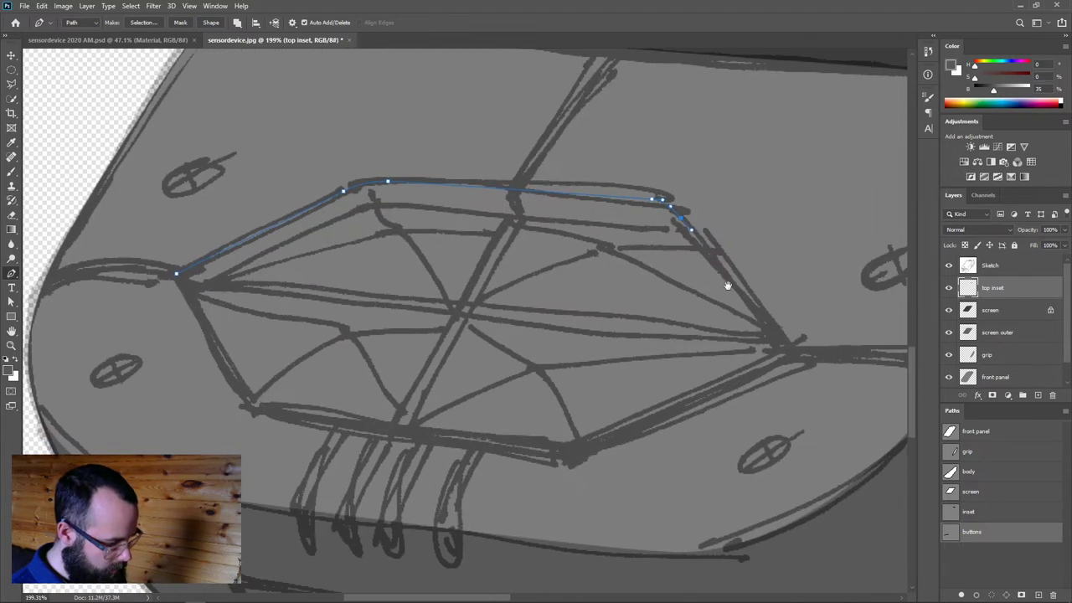
left_click(787, 347)
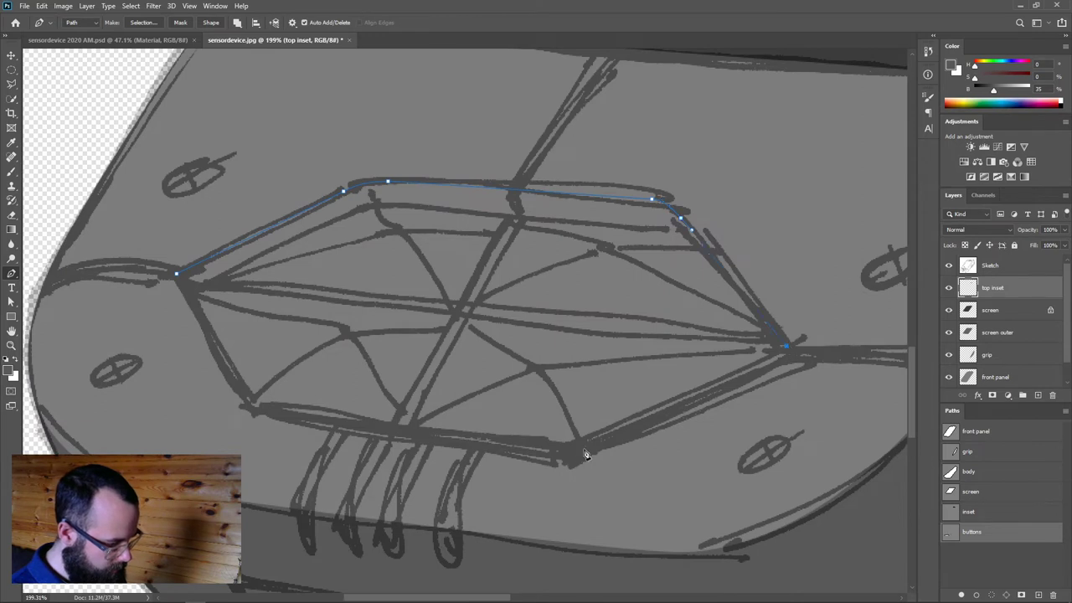
left_click_drag(585, 445, 522, 448)
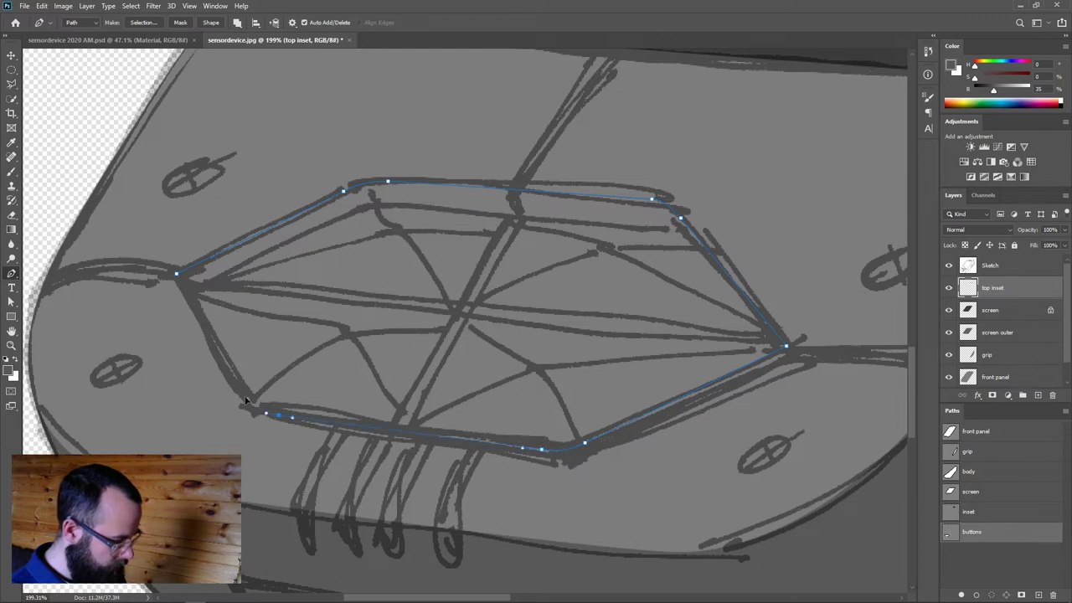
left_click_drag(246, 401, 240, 391)
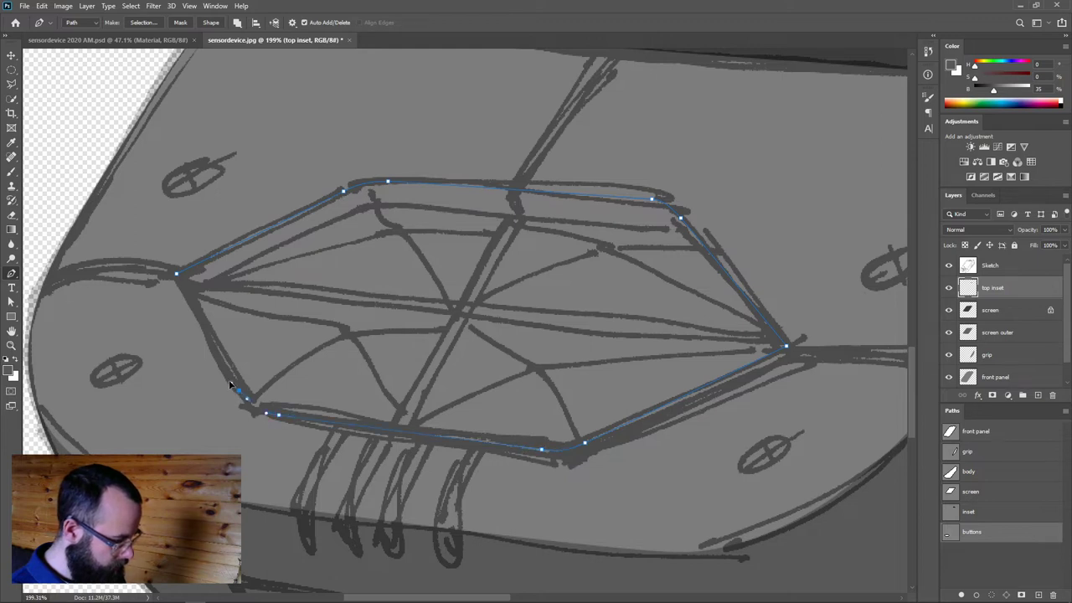
left_click(177, 274)
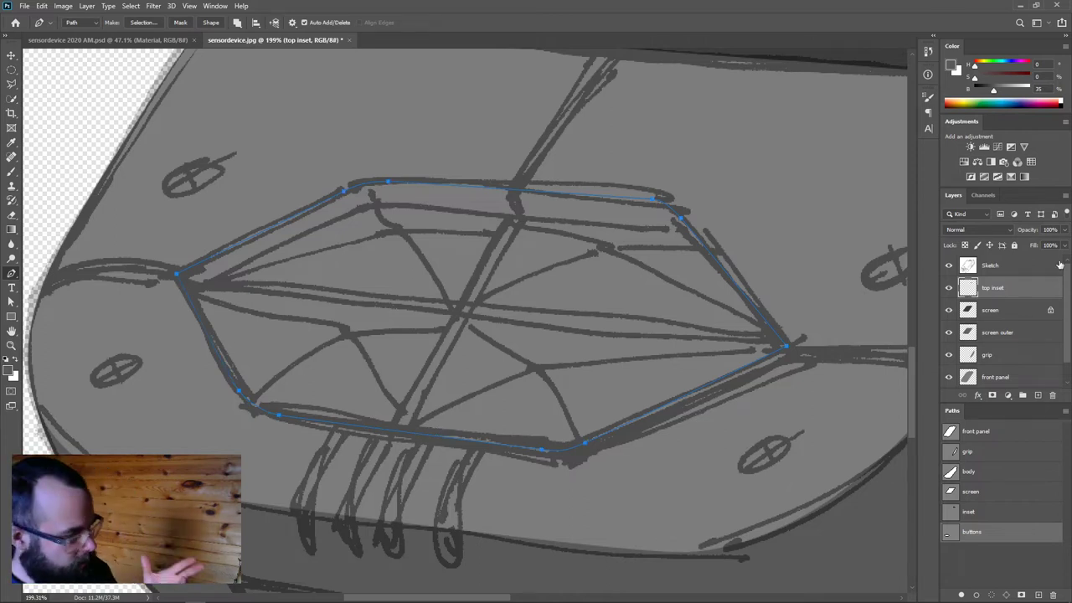
left_click(949, 265)
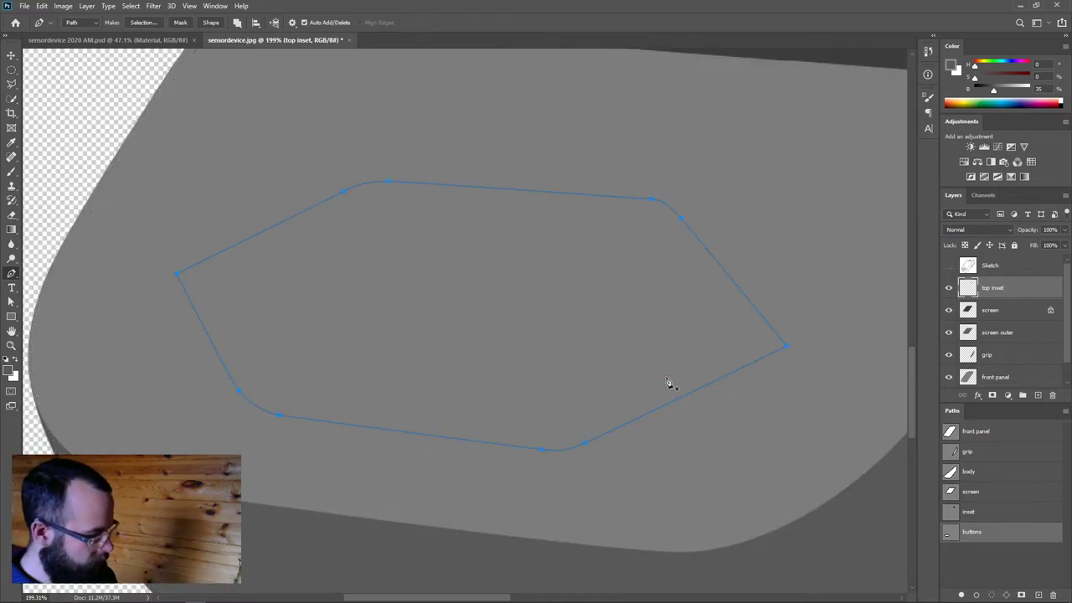
With Direct Selection, adjust the hexagon's bottom and lower-left corner anchors
left_click_drag(644, 380, 533, 443)
key("a")
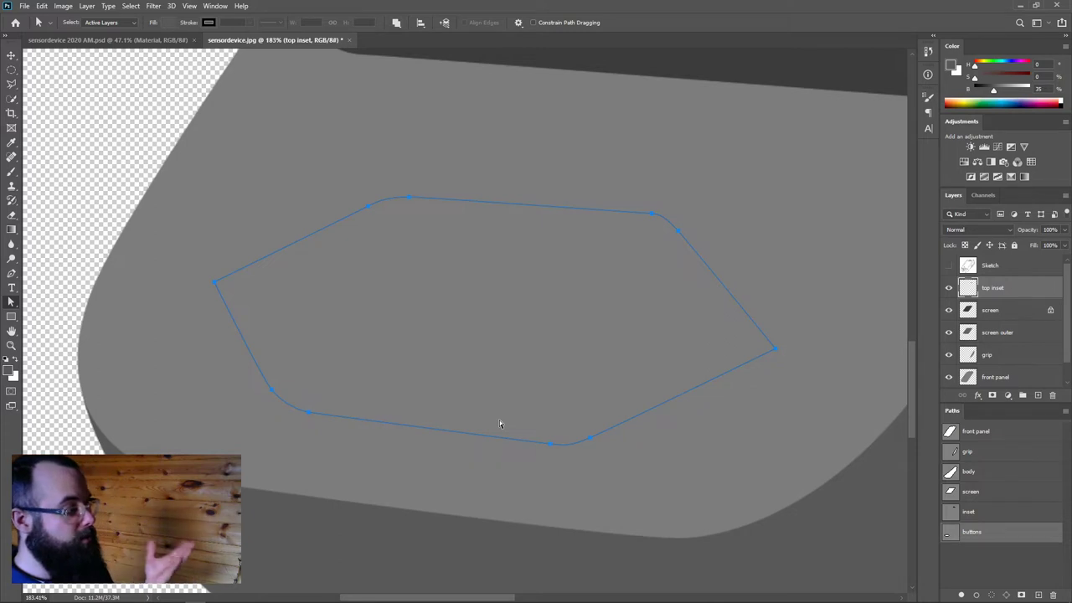
left_click_drag(499, 409, 617, 471)
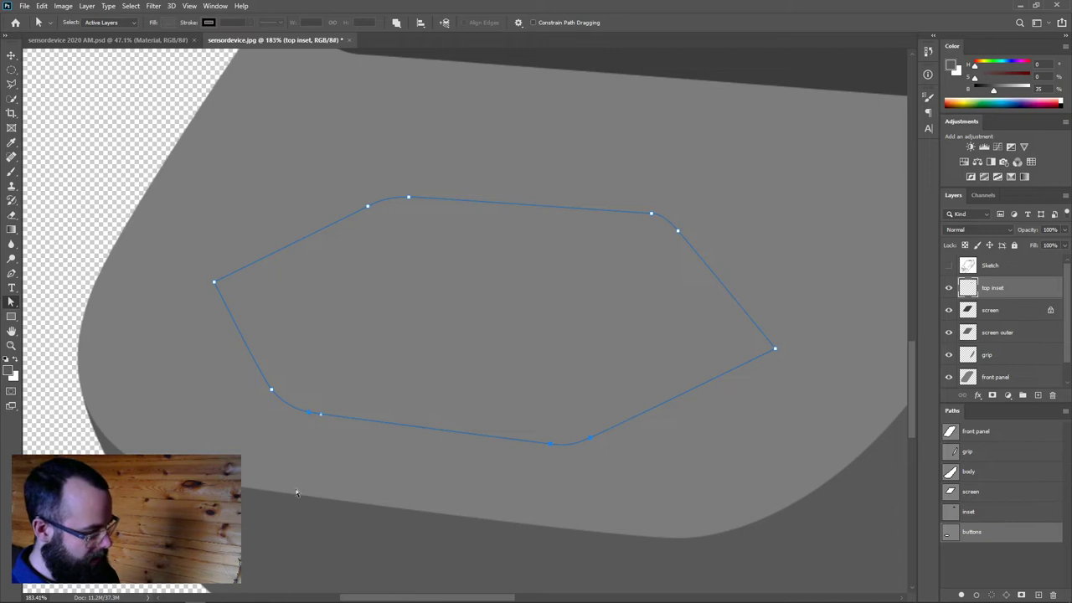
left_click_drag(310, 418, 309, 418)
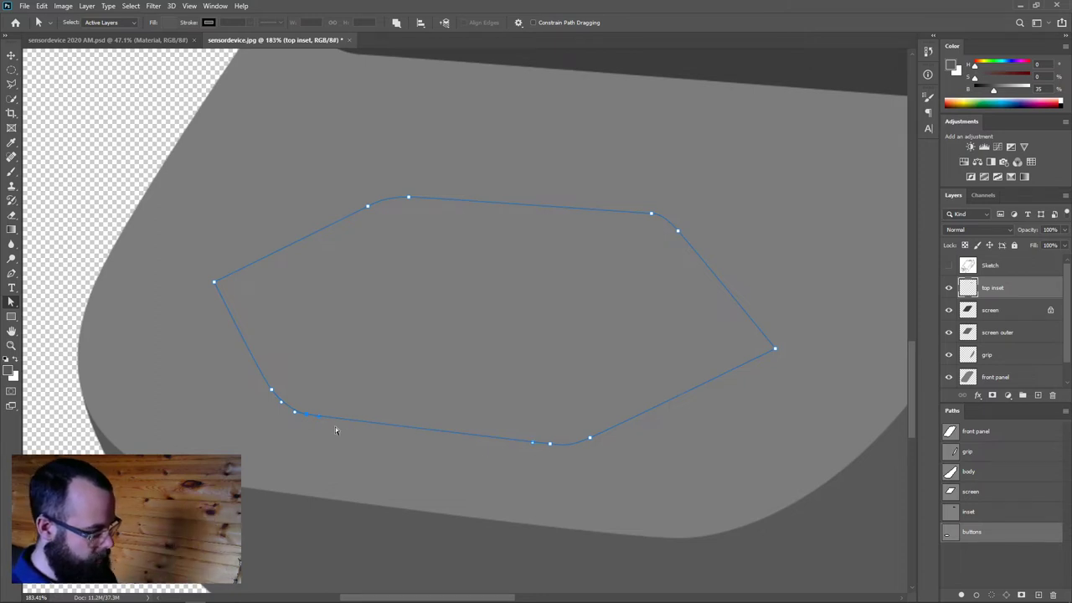
left_click_drag(592, 440, 591, 438)
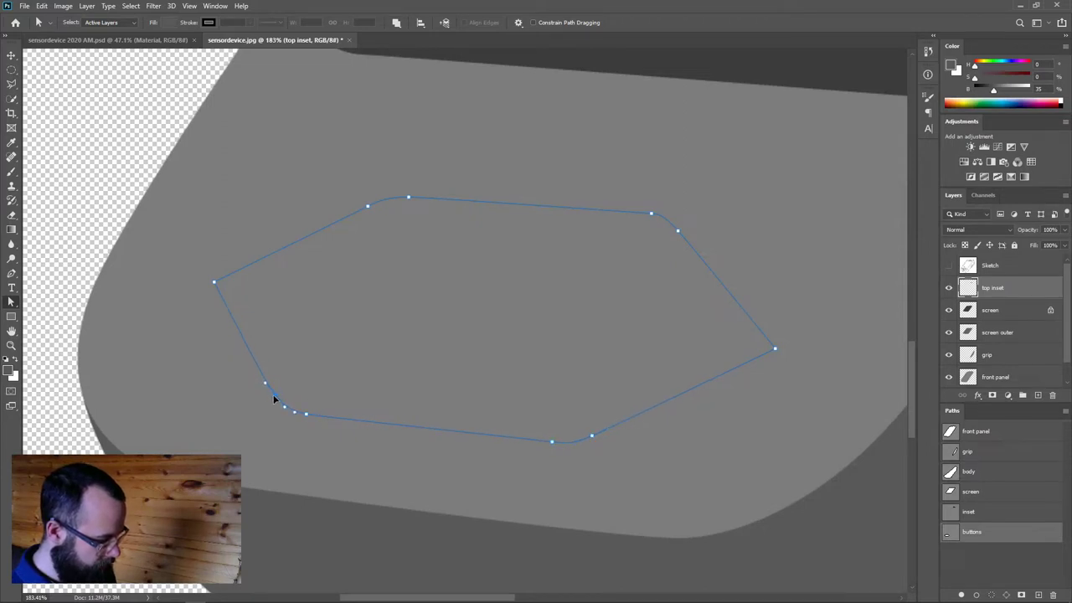
left_click_drag(323, 428, 302, 415)
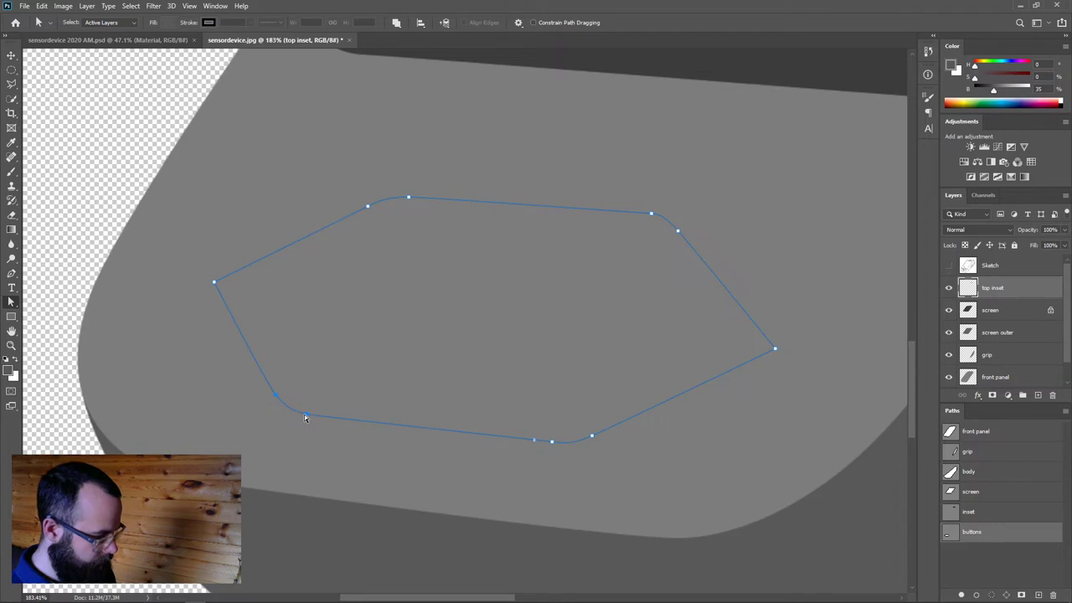
Nudge the top and top-right corner anchors with arrow keys, then deselect the path
scroll(429, 406, "down", 1)
scroll(429, 406, "down", 5)
scroll(414, 411, "up", 3)
key("Up")
key("Up")
left_click_drag(654, 307, 654, 307)
key("Down")
key("Down")
key("Right")
key("Right")
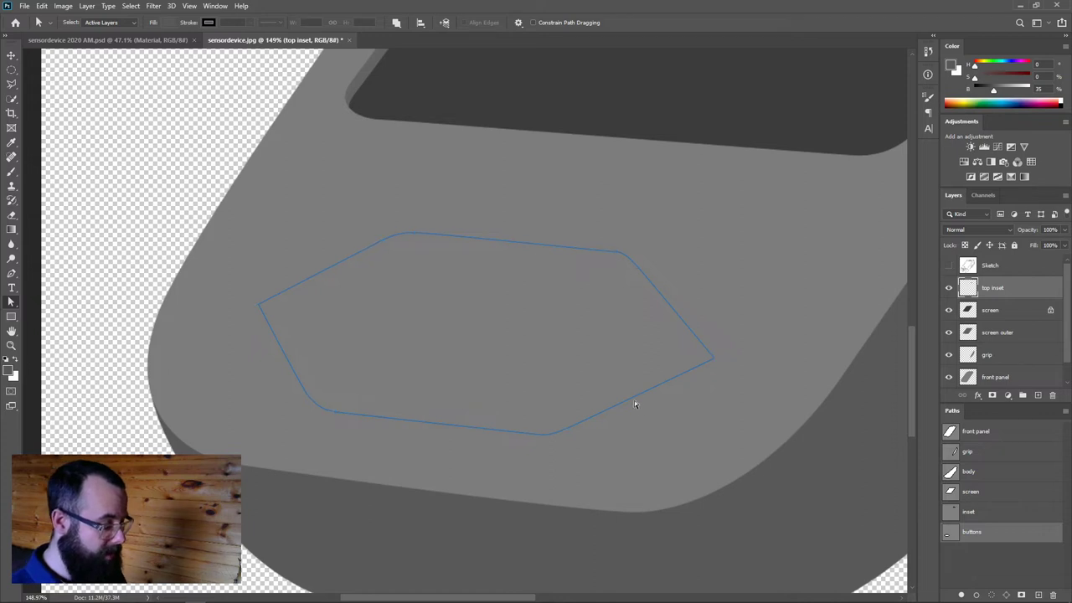
scroll(634, 400, "down", 4)
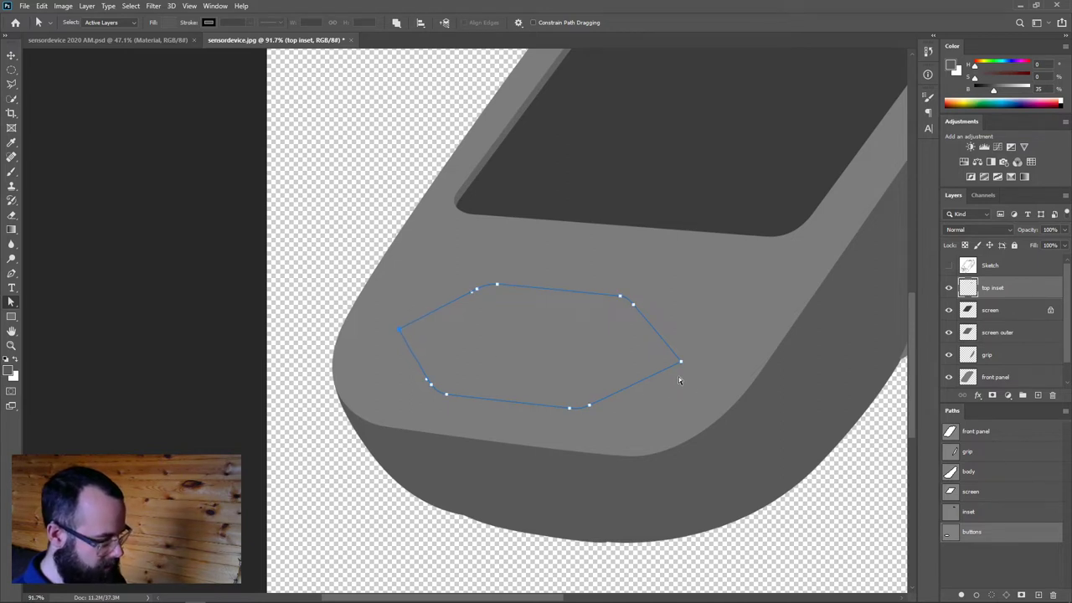
left_click(711, 339)
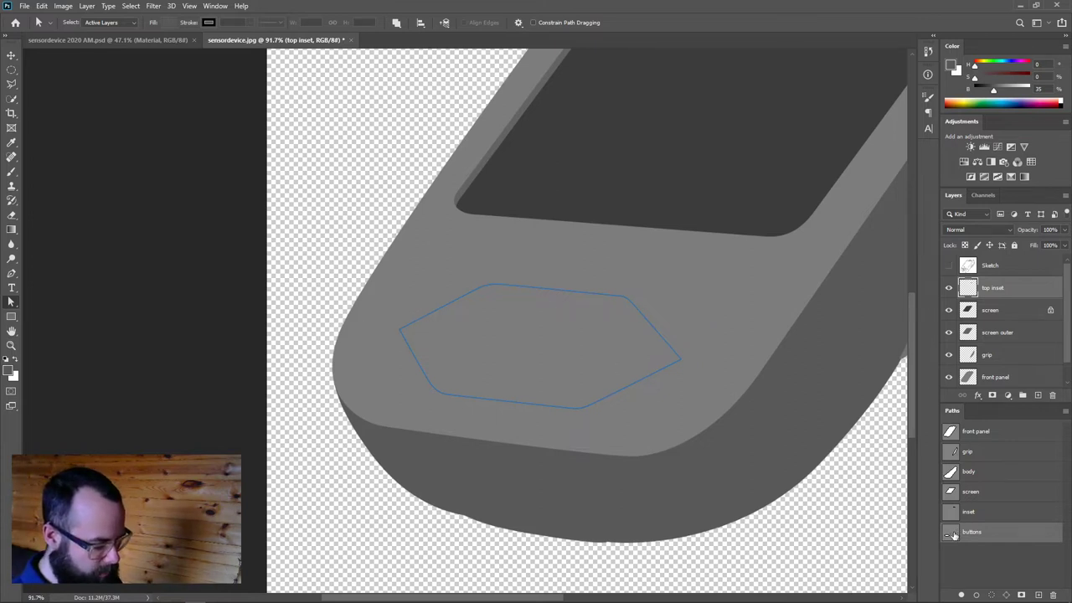
Darken the foreground colour and add a new layer named 'buttons outer'
left_click_drag(996, 92, 990, 94)
left_click(1037, 396)
double_click(989, 287)
type("but")
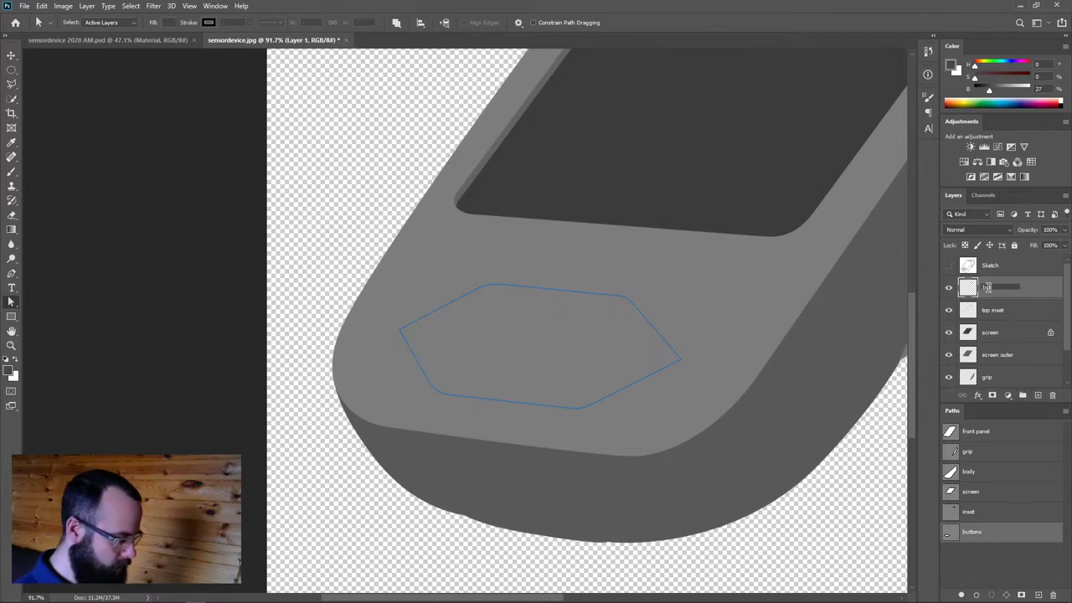
type("tons outer")
key("Return")
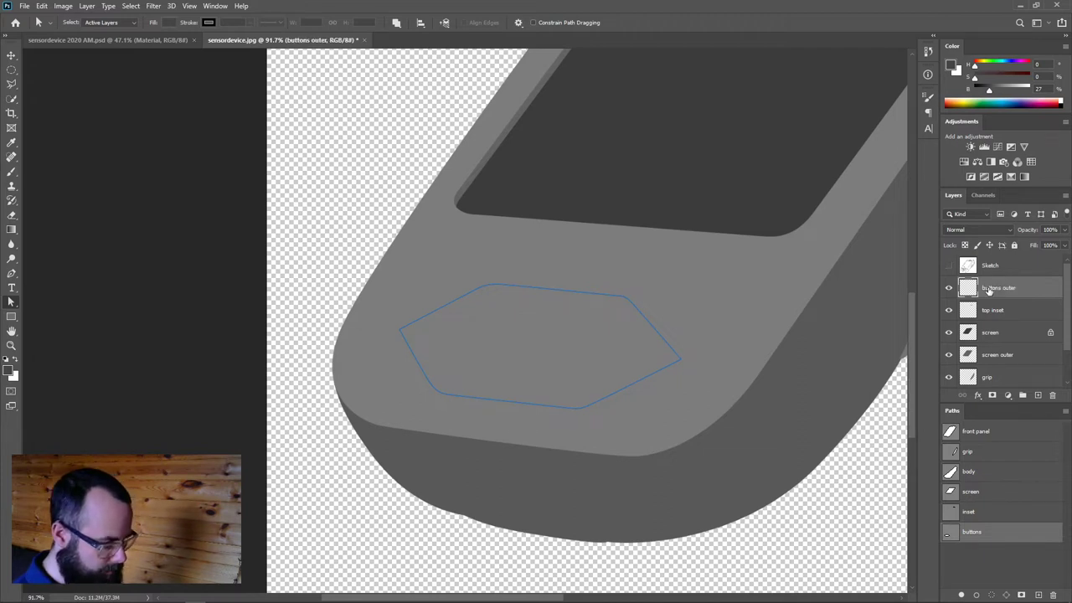
Fill the buttons path with the dark grey, hide the path, and show the sketch
left_click(963, 595)
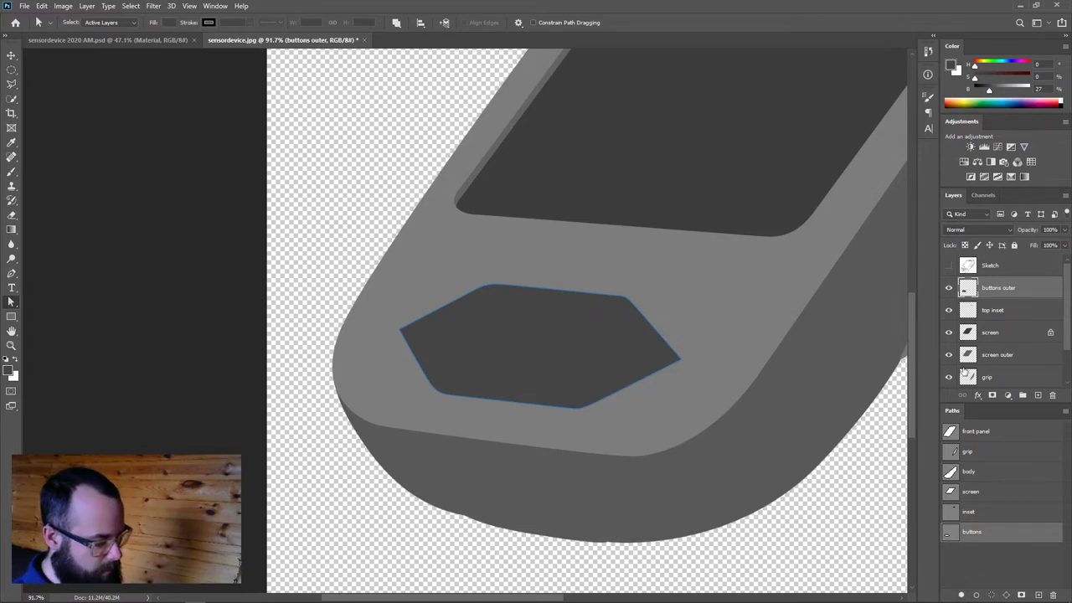
left_click(983, 551)
key("v")
left_click(948, 265)
left_click_drag(536, 328, 569, 330)
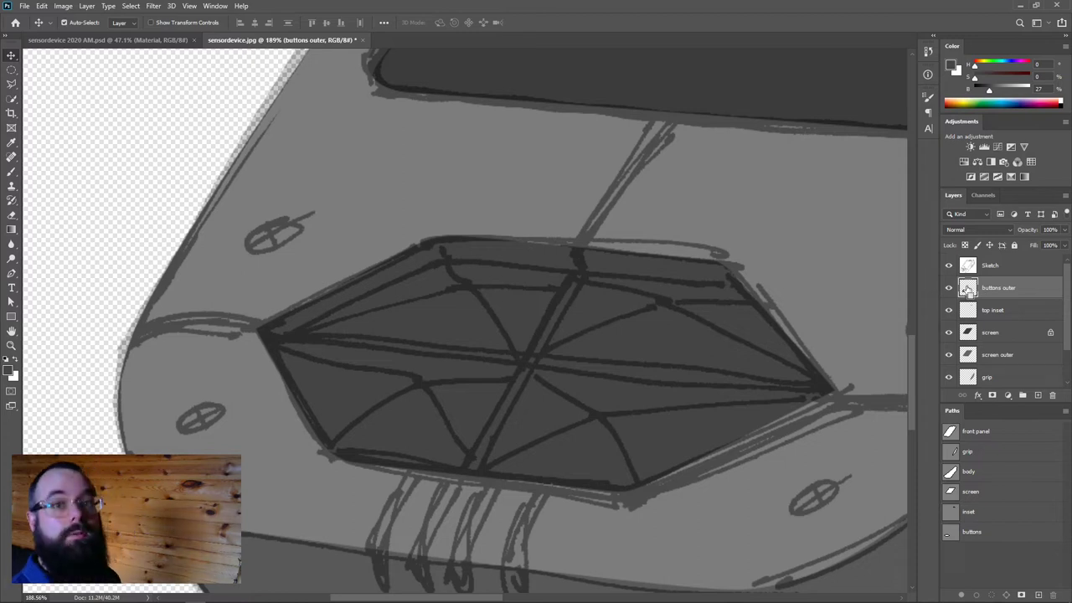
Load the buttons outer selection, offset it slightly down-right, and copy it to Layer 1
left_click(968, 289, "ctrl")
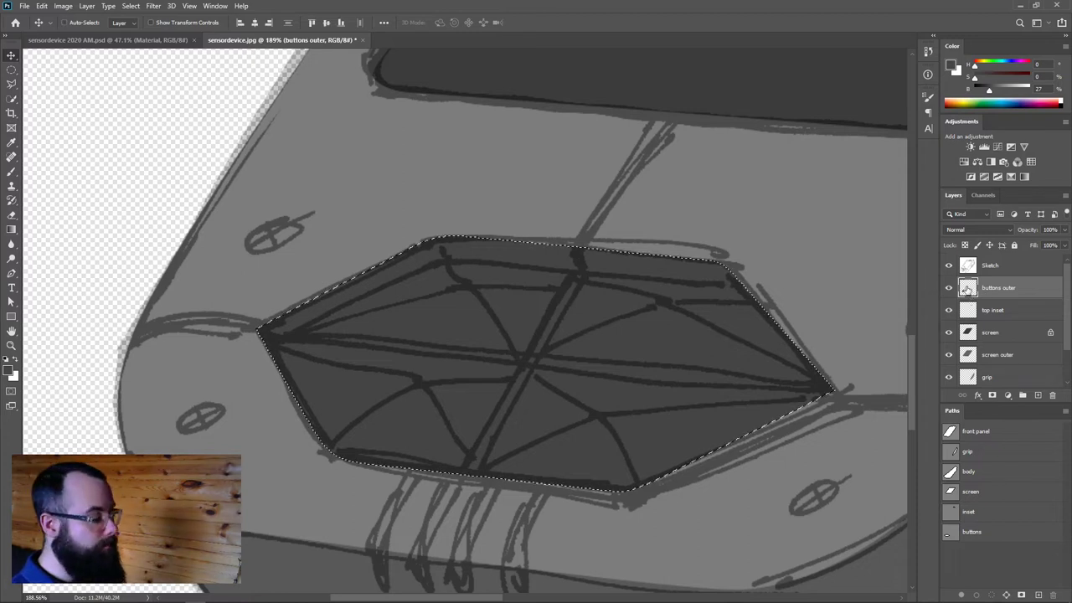
key("m")
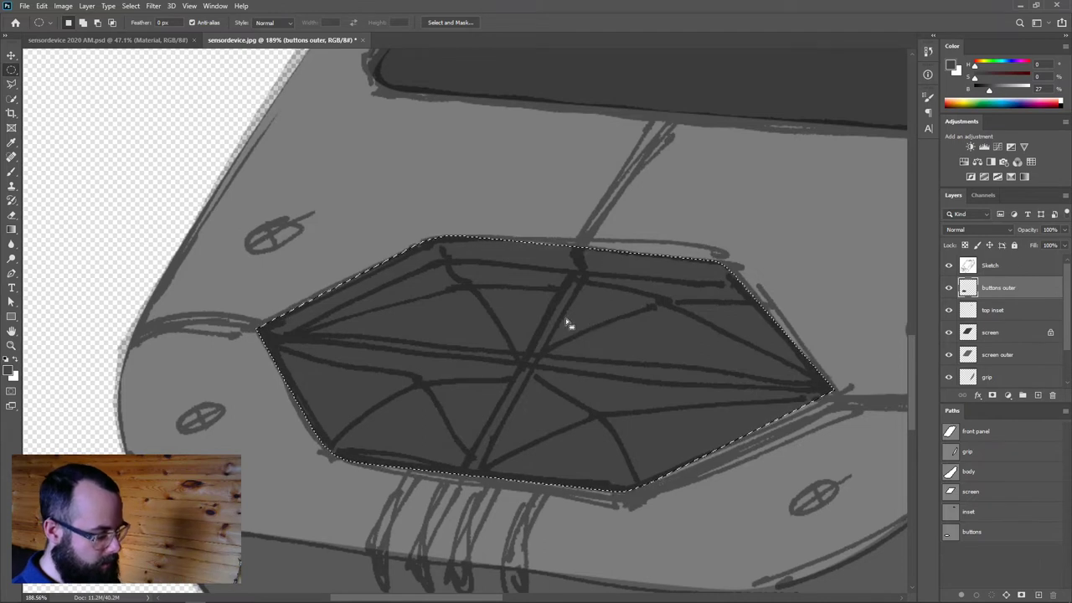
left_click_drag(566, 322, 568, 325)
left_click_drag(576, 340, 572, 340)
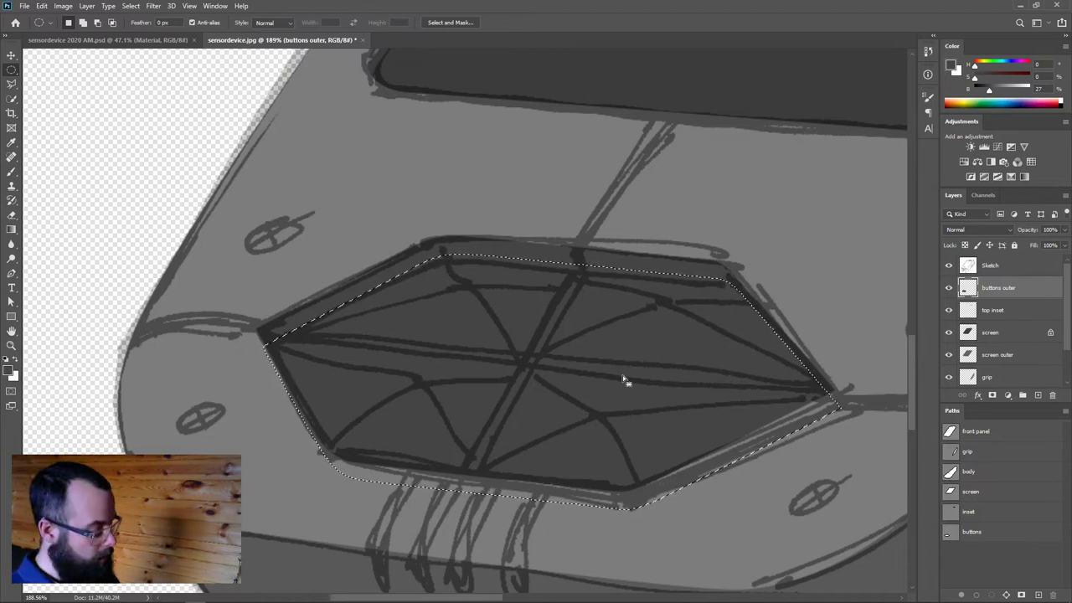
key("ctrl+j")
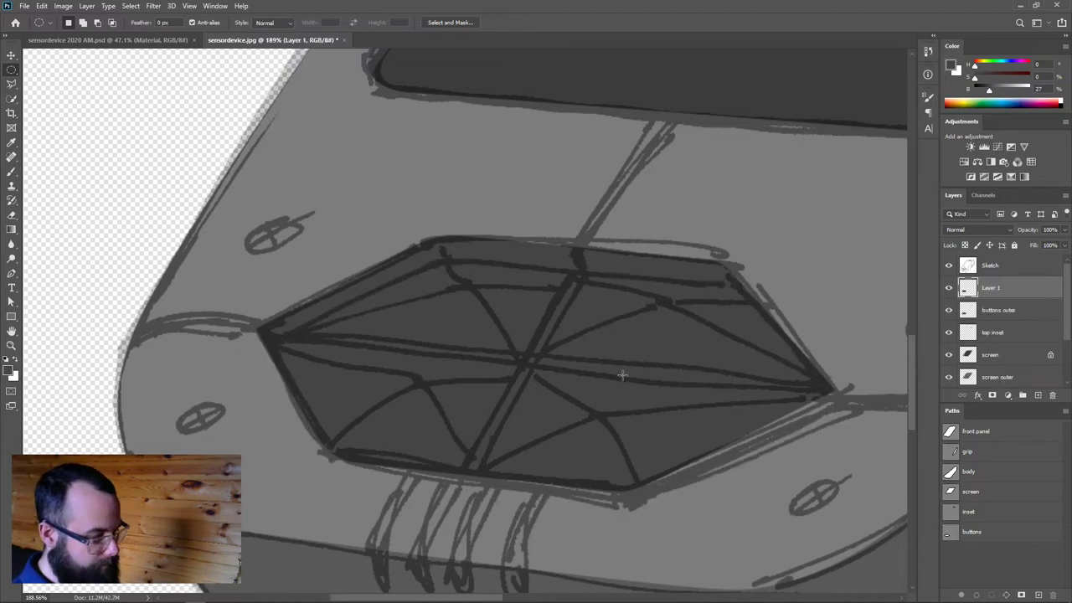
Lock Layer 1's transparency and fill it with a lighter grey at brightness 34
left_click(968, 289, "ctrl")
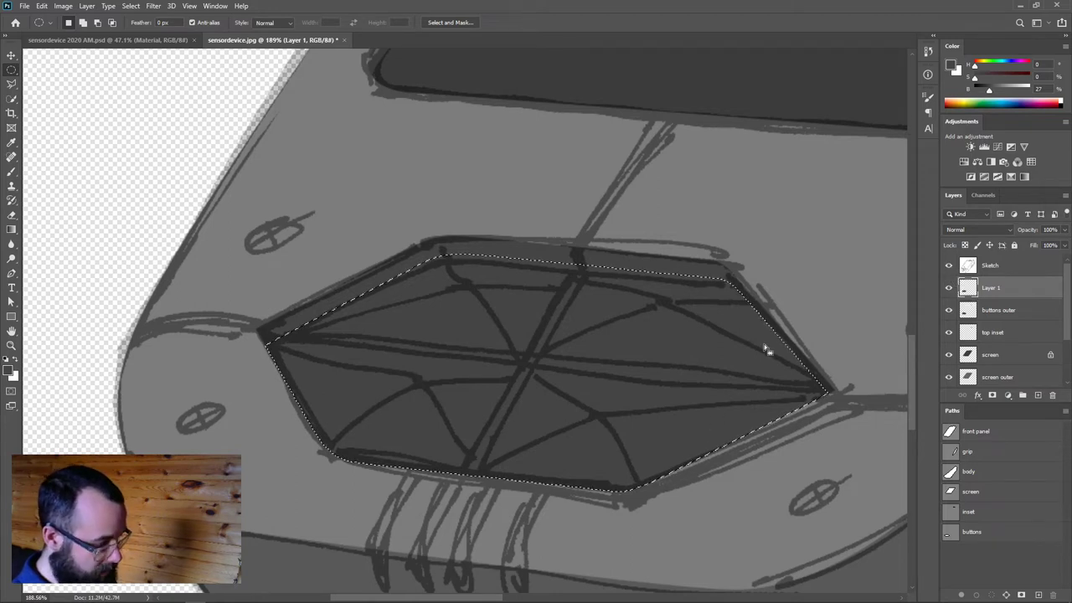
key("ctrl+d")
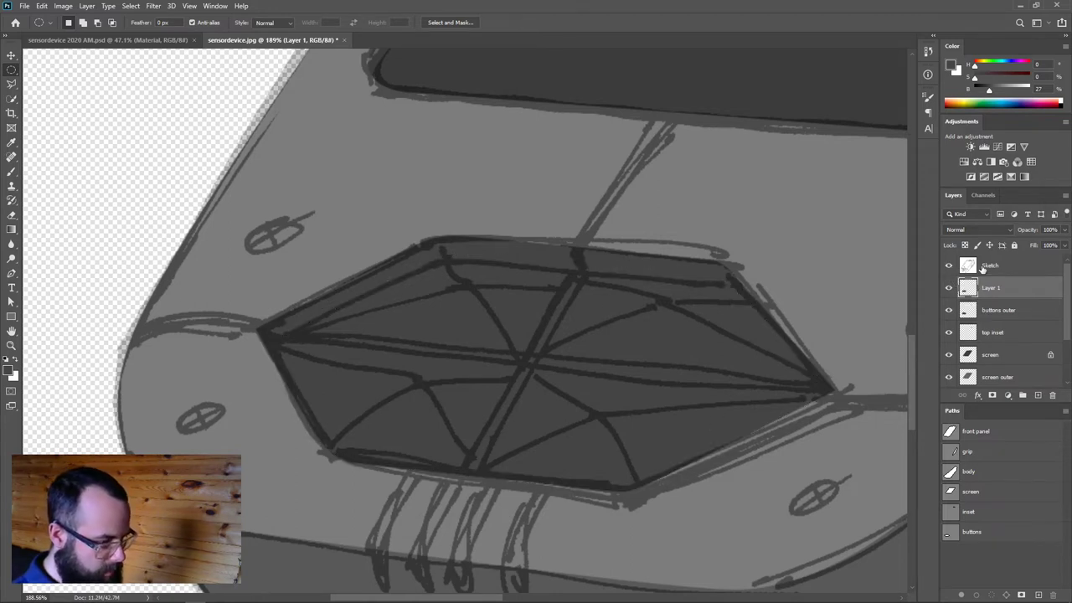
left_click(966, 246)
left_click_drag(989, 93, 995, 93)
key("alt+BackSpace")
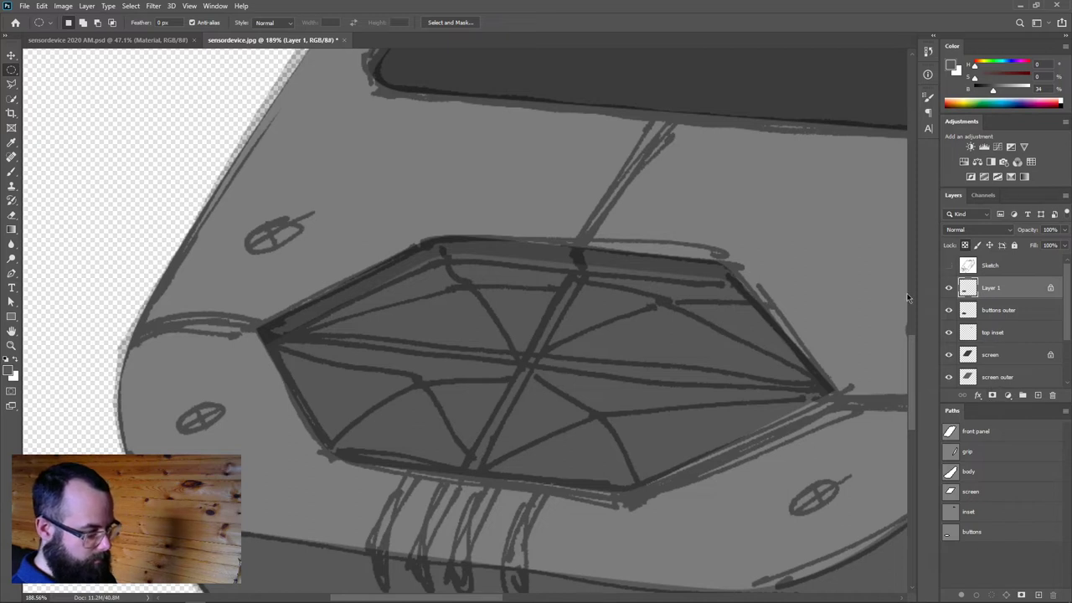
left_click_drag(848, 368, 516, 380)
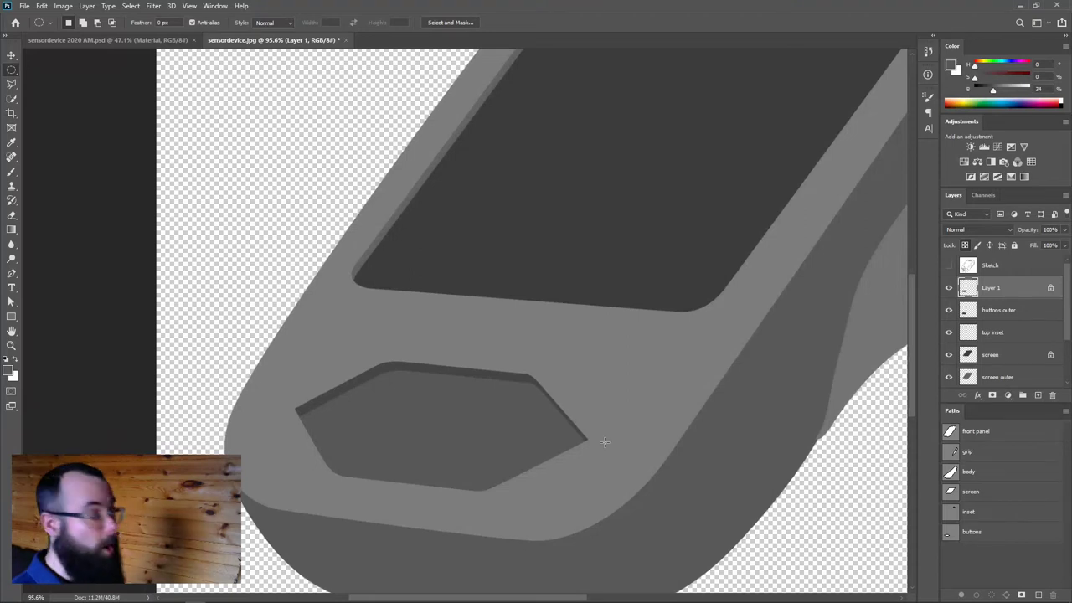
Show the sketch, pan to the slots below the hexagon panel, and add Path 1
left_click(948, 265)
mouse_move(715, 318)
left_mouse_down()
mouse_move(529, 348)
mouse_move(729, 223)
mouse_move(764, 308)
left_mouse_up()
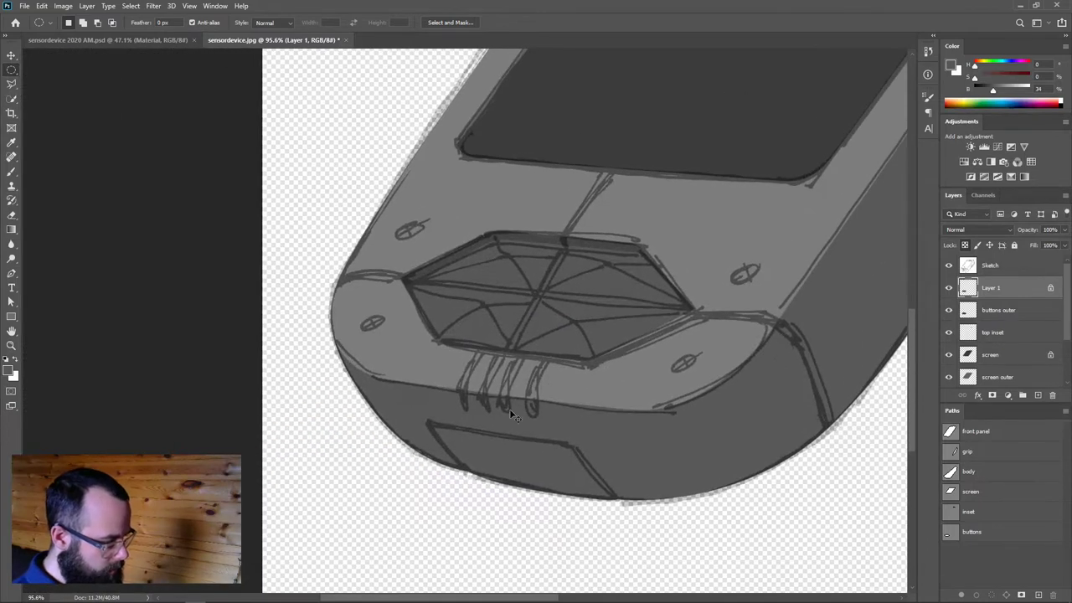
scroll(708, 293, "down", 2)
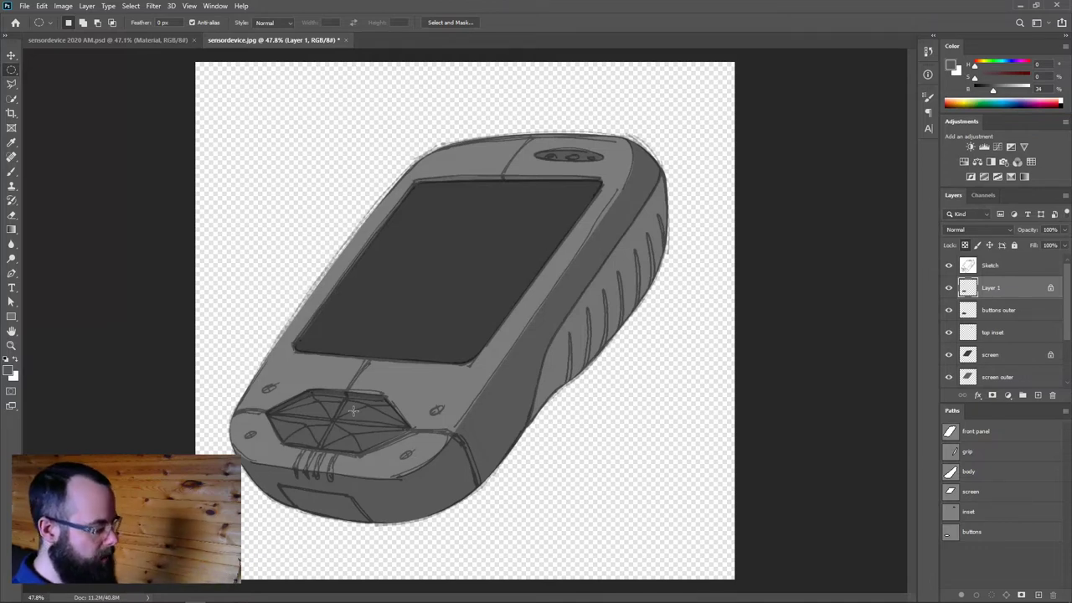
scroll(323, 462, "up", 6)
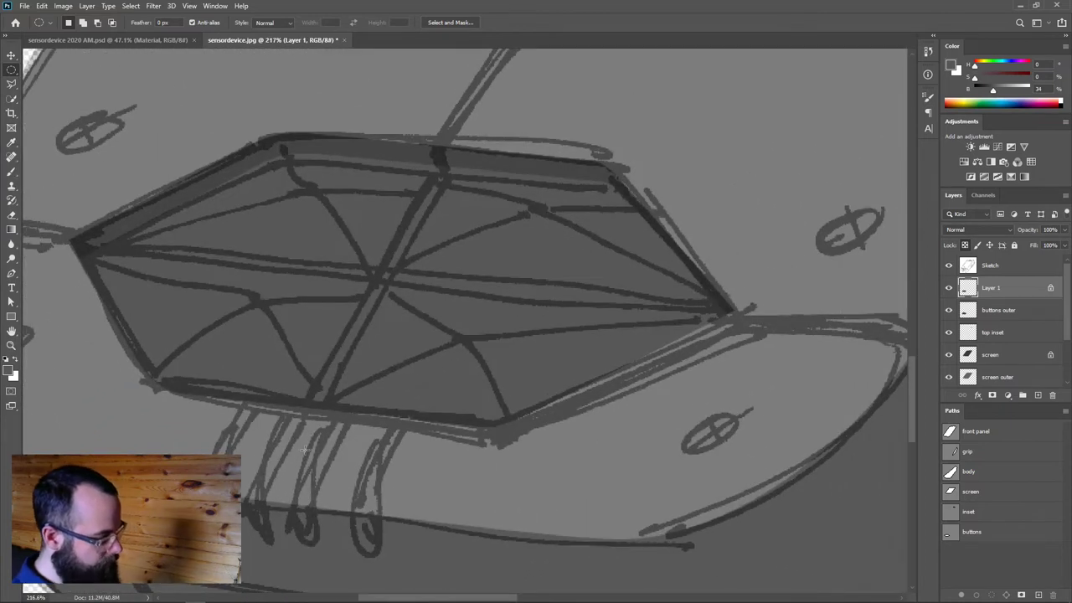
left_click_drag(361, 448, 492, 383)
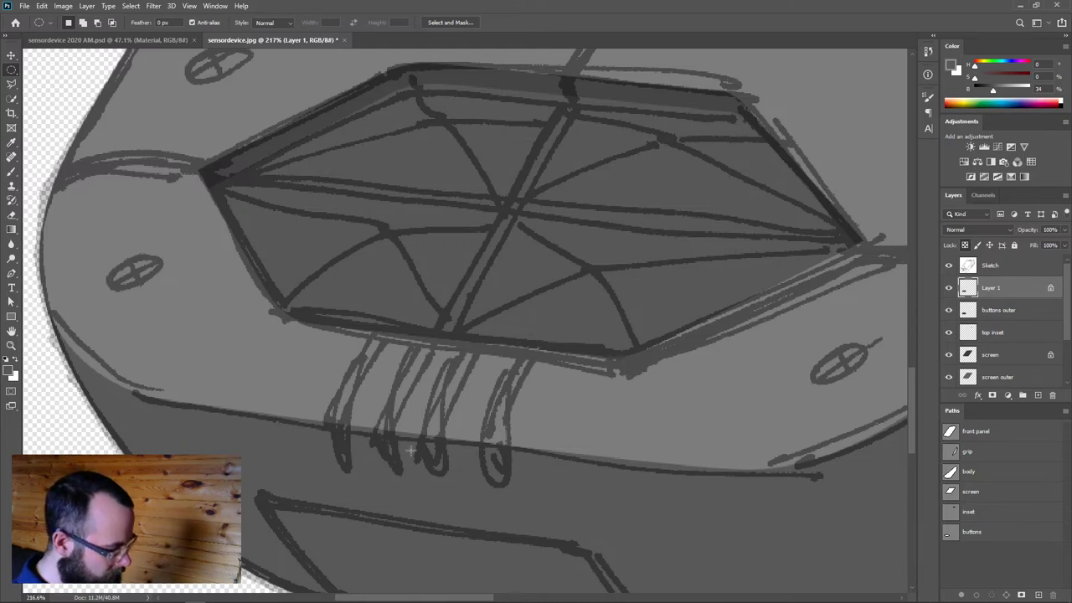
left_click(1037, 593)
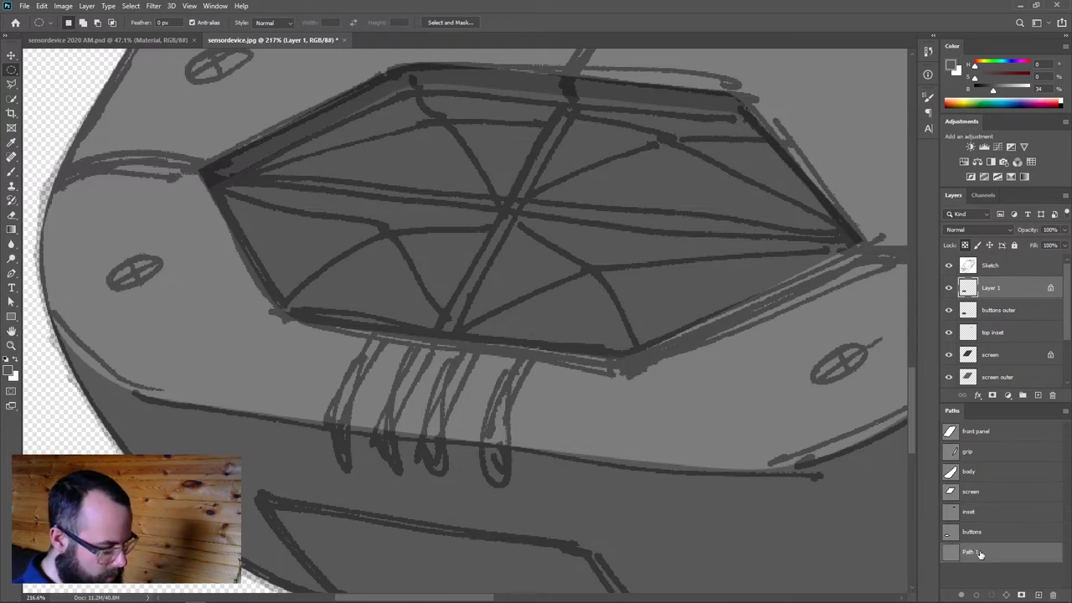
Rename Path 1 to 'mic slot' and Layer 1 to 'buttons', with the Pen tool ready
double_click(969, 552)
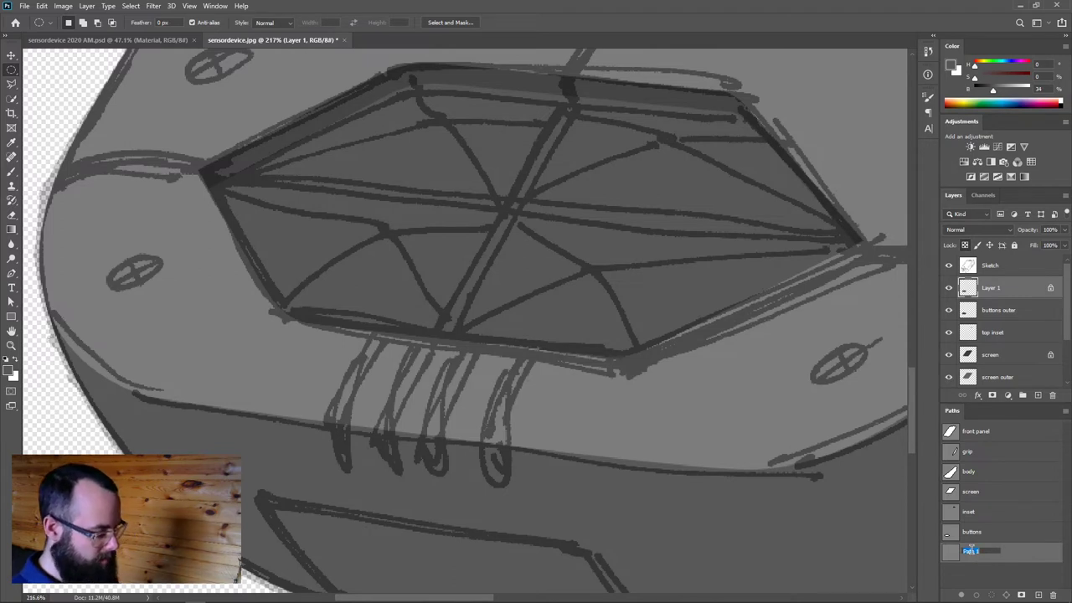
key("Return")
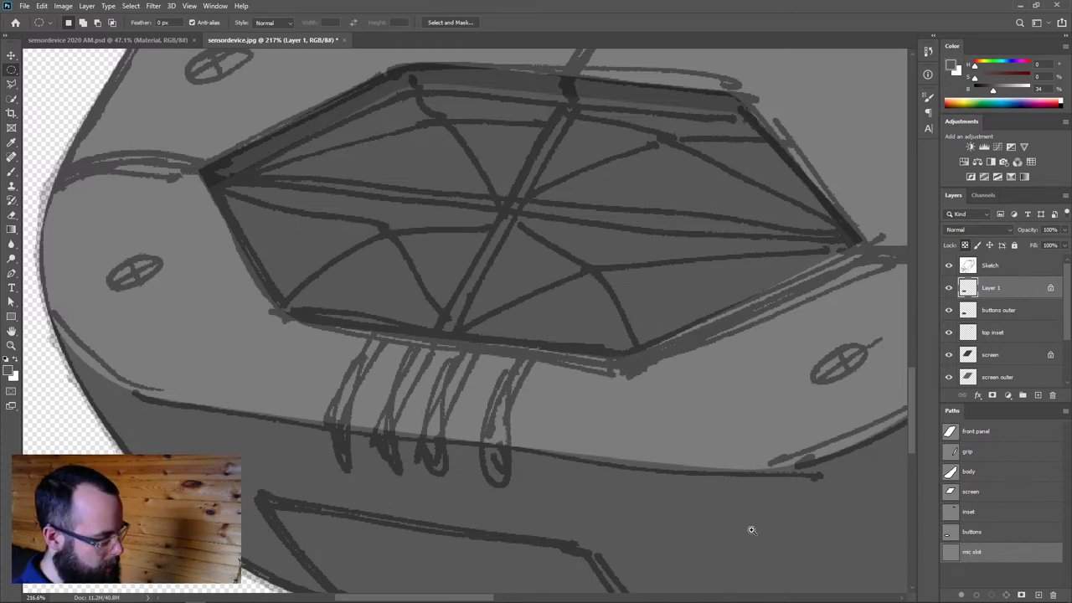
scroll(477, 463, "up", 4)
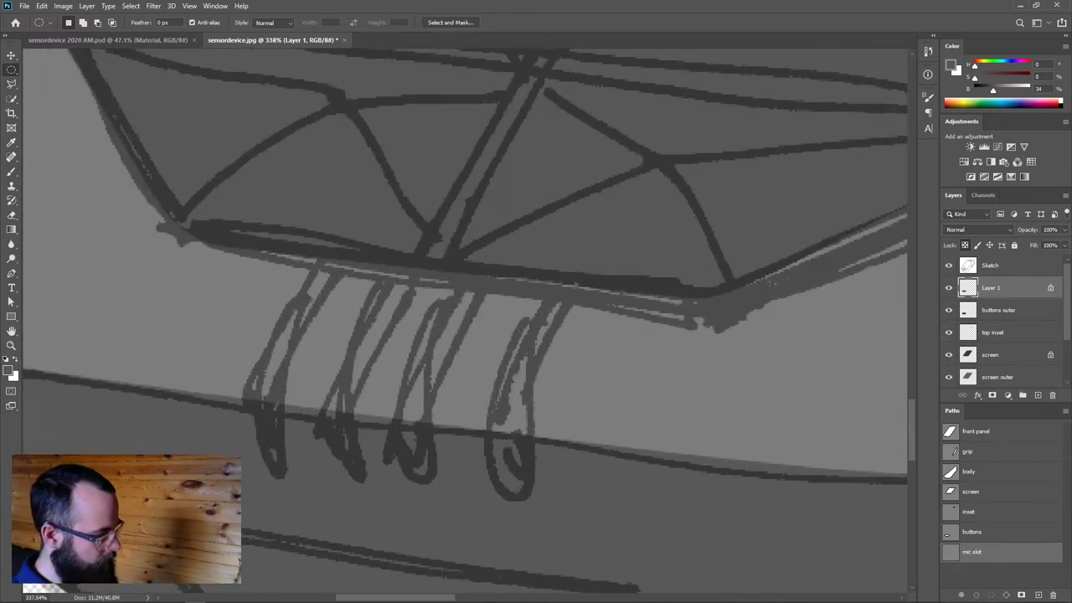
key("p")
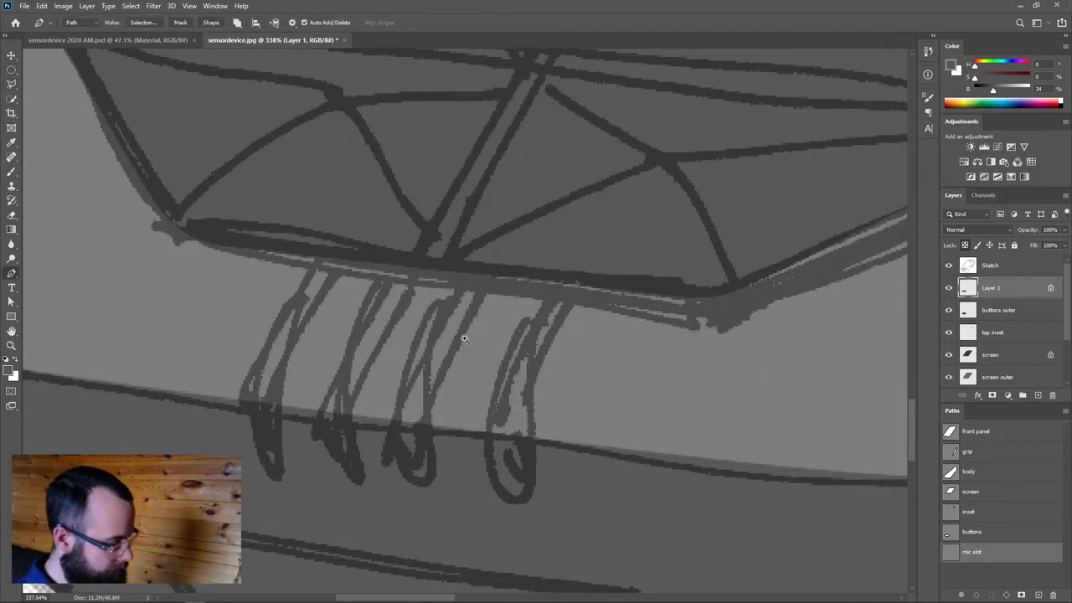
scroll(462, 339, "up", 2)
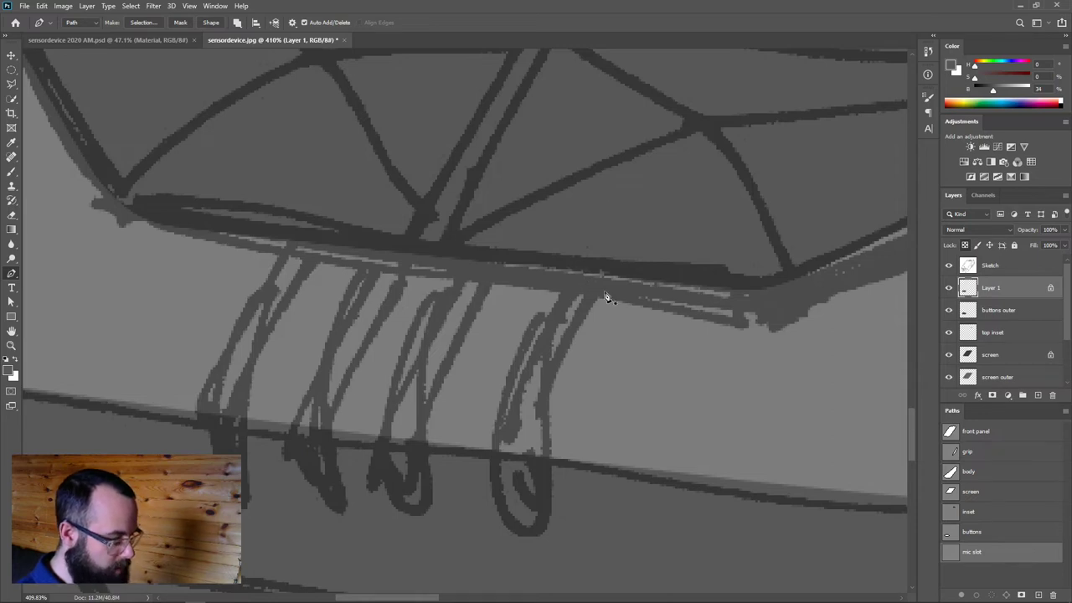
double_click(989, 288)
type("buttons")
key("Return")
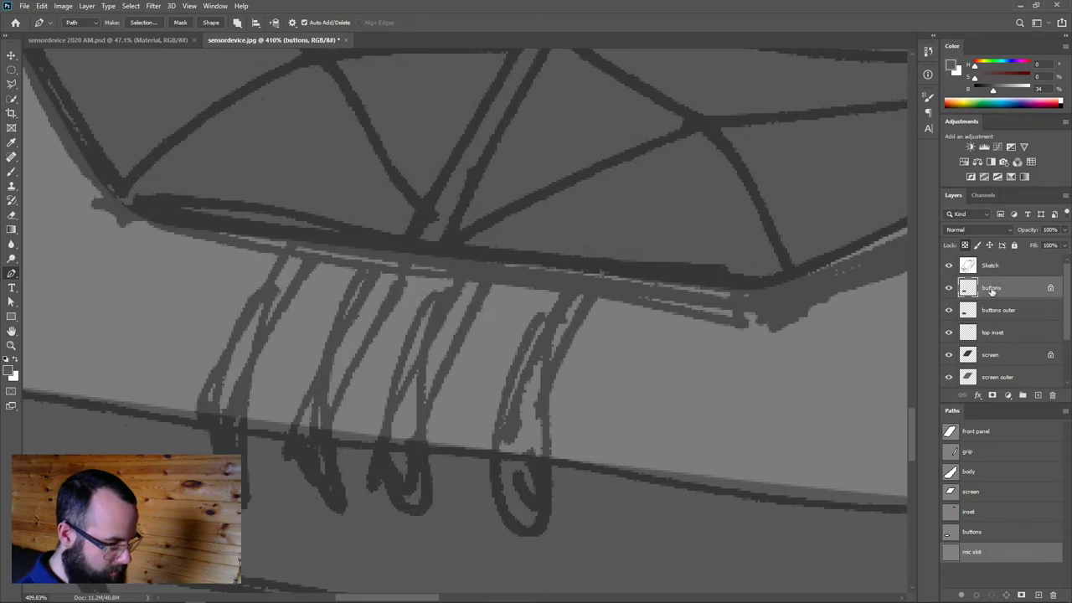
Trace a closed curved outline around the rightmost mic slot
left_click(578, 263)
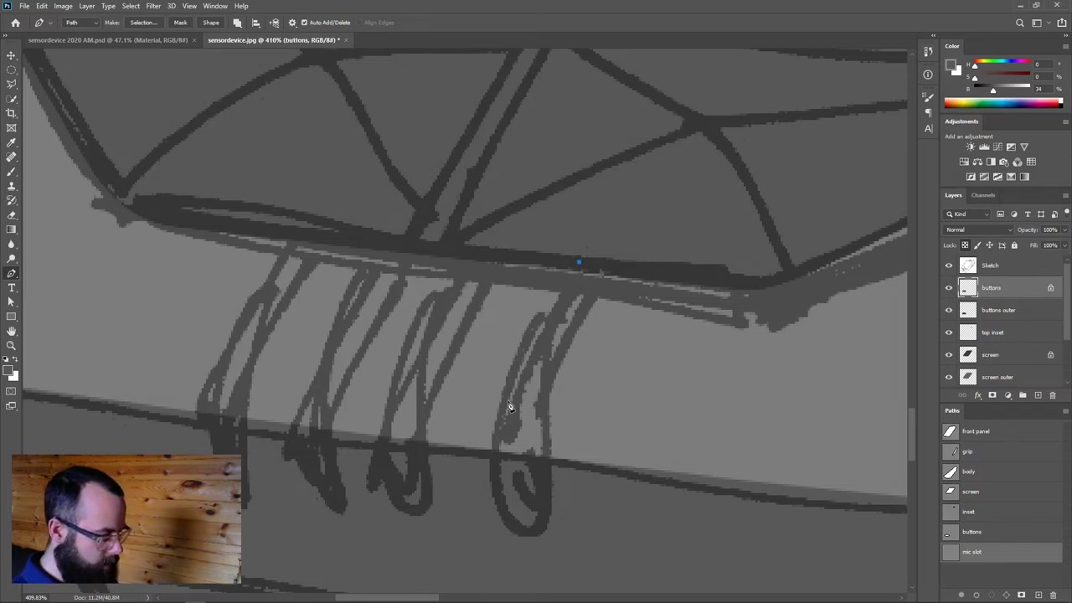
left_click(494, 437)
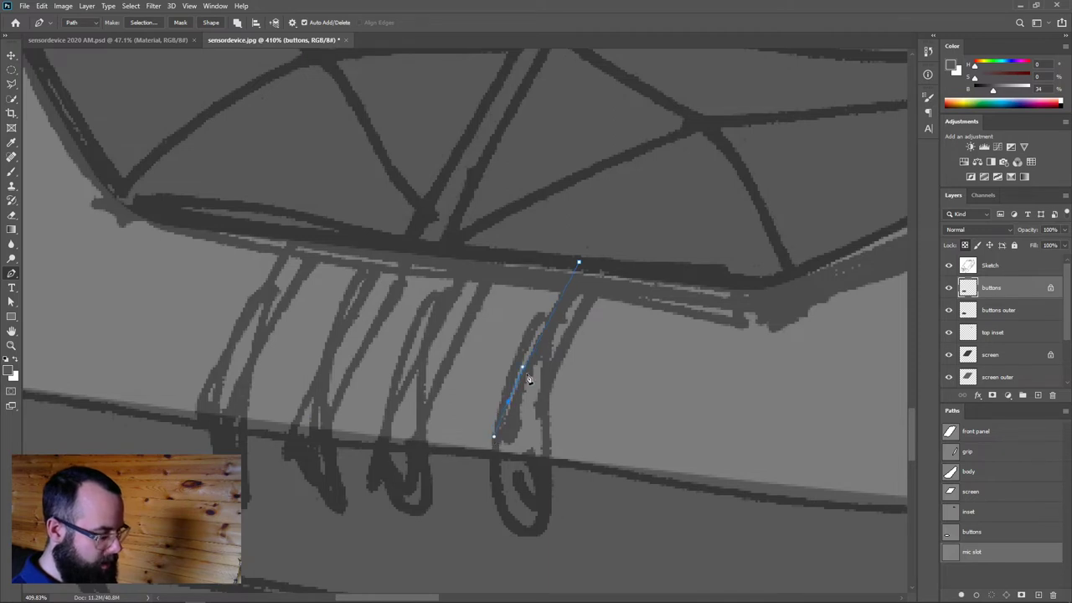
left_click_drag(499, 489, 507, 519)
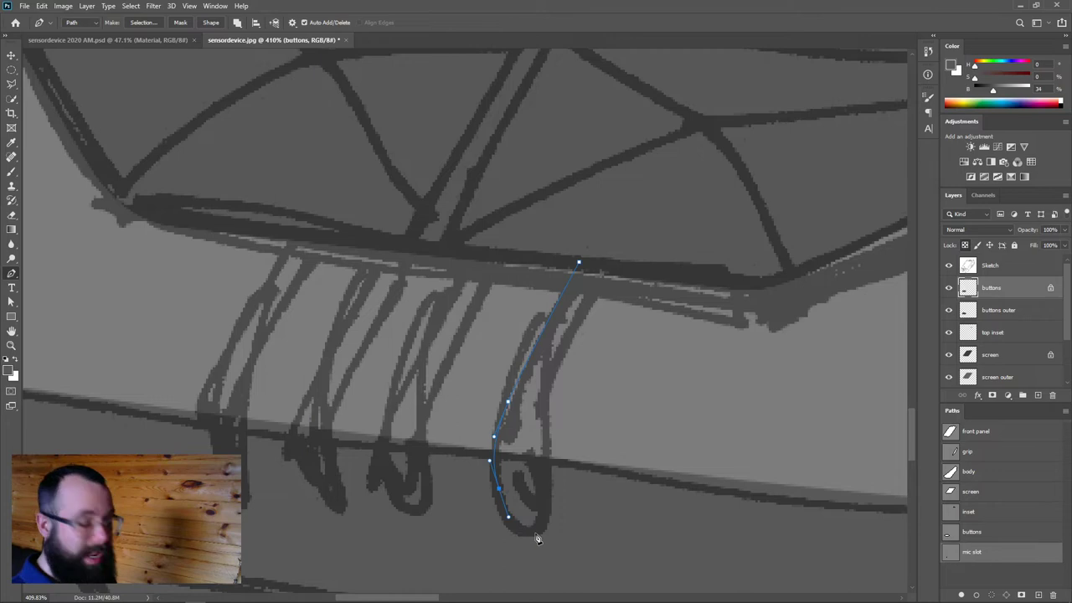
left_click_drag(536, 529, 555, 529)
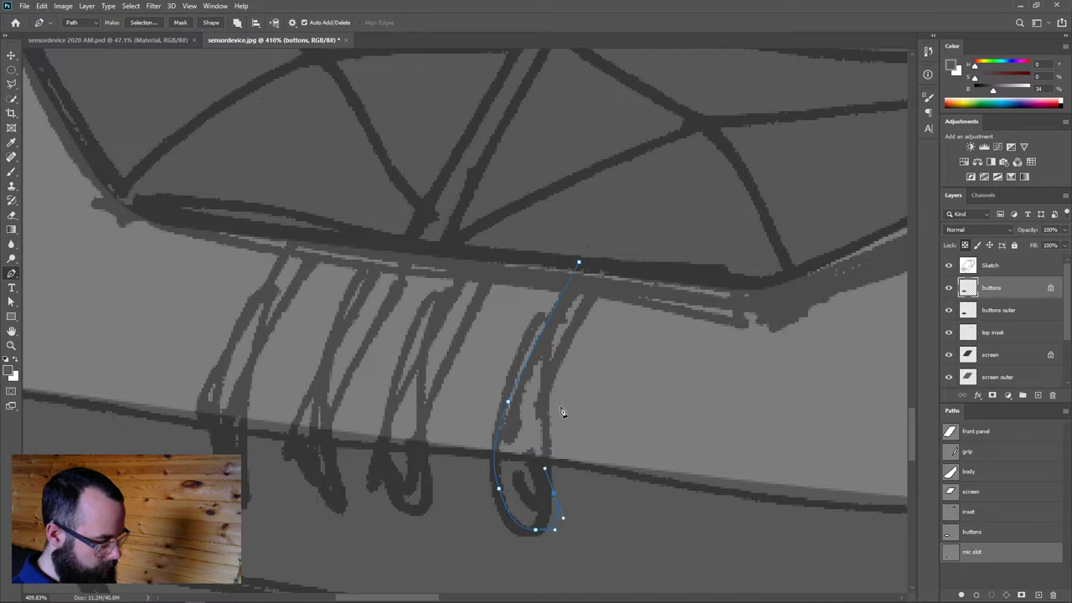
left_click_drag(569, 390, 572, 384)
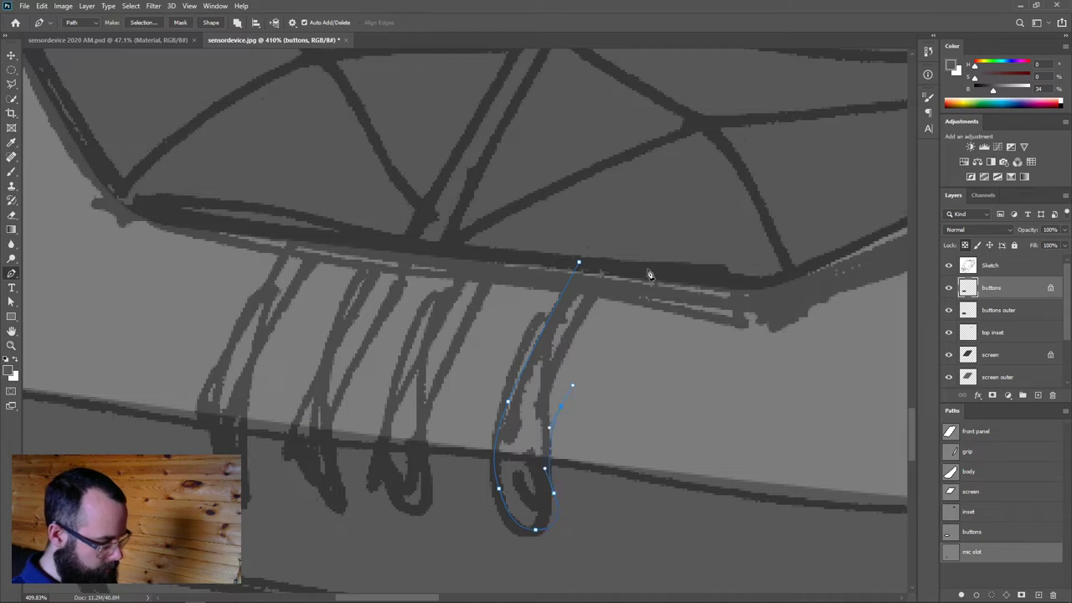
left_click_drag(633, 269, 584, 266)
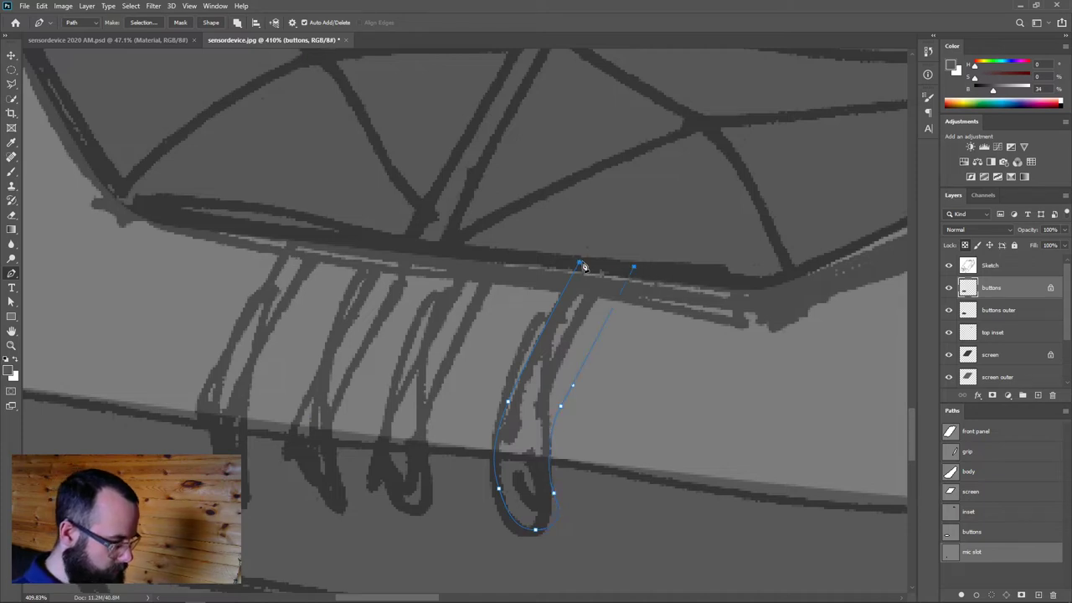
left_click(580, 265)
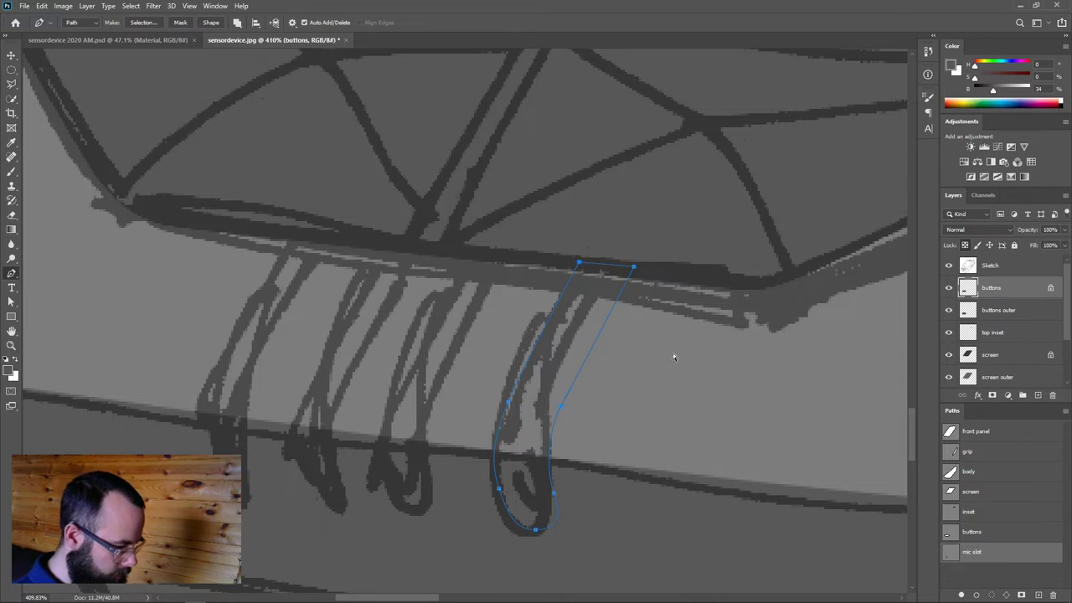
Hide the sketch and select the closed mic slot path with the Path Selection tool
left_click(950, 265)
key("a")
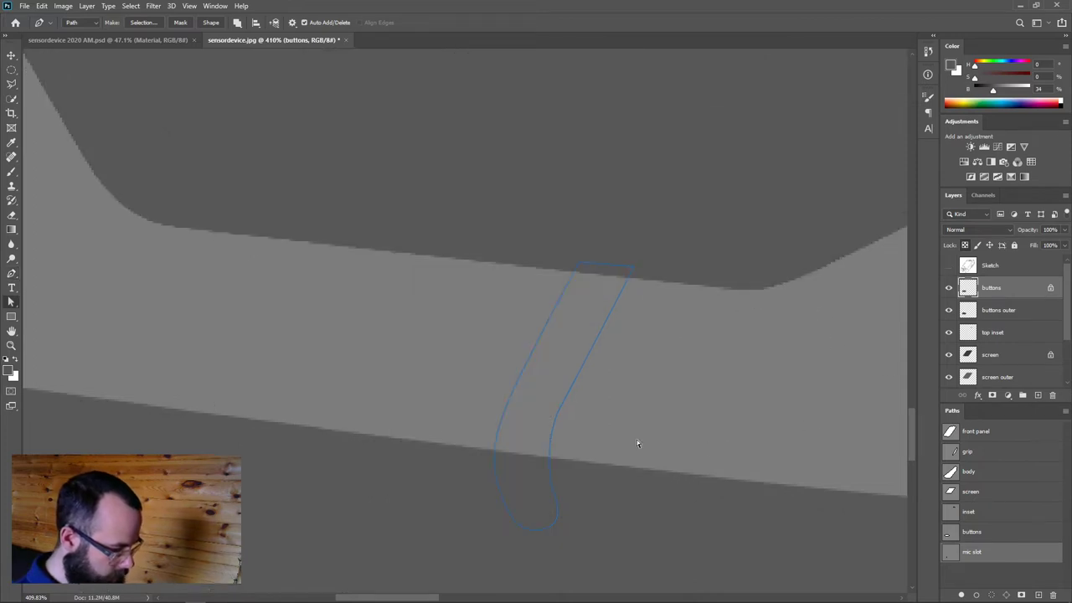
mouse_move(637, 433)
left_mouse_down()
mouse_move(576, 449)
mouse_move(627, 455)
mouse_move(574, 488)
left_mouse_up()
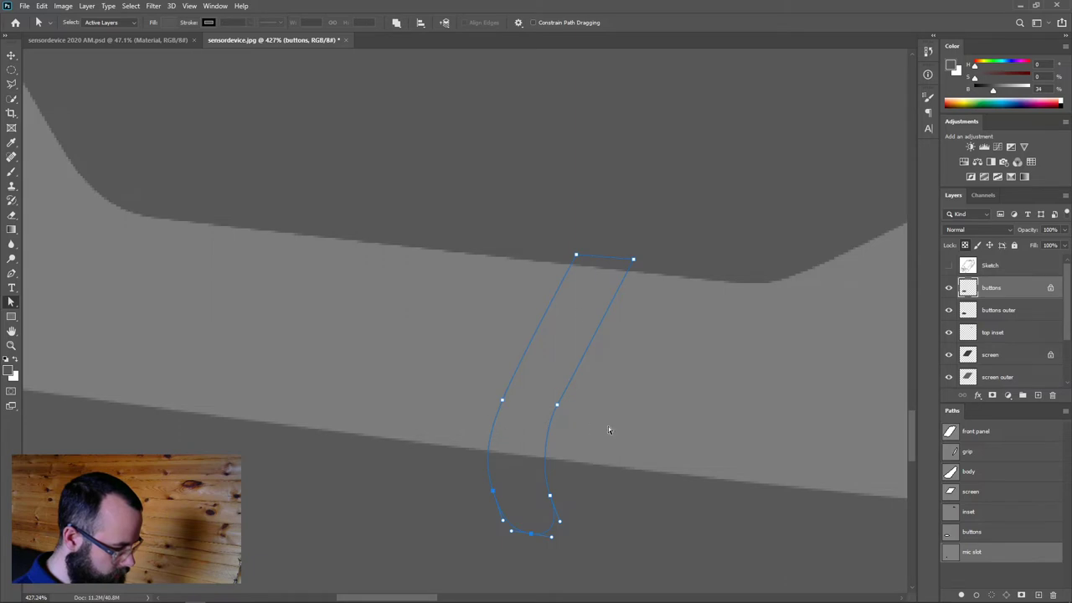
left_click(550, 493)
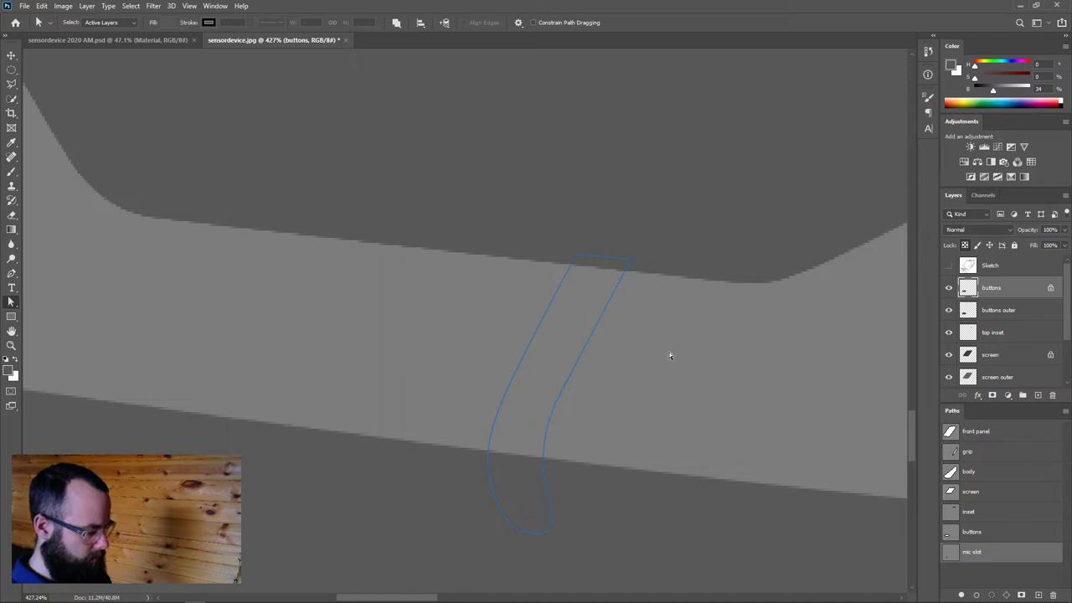
scroll(665, 460, "down", 5)
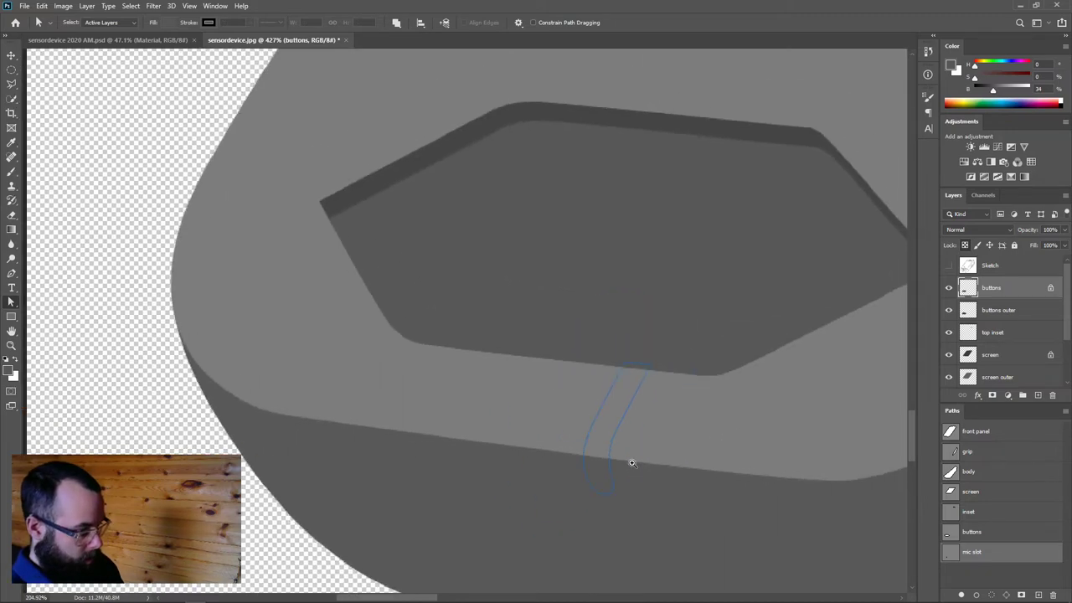
Add a new layer named 'mic slot 1'
key("v")
left_click(1038, 394)
double_click(991, 288)
type("mic slot 1")
key("Return")
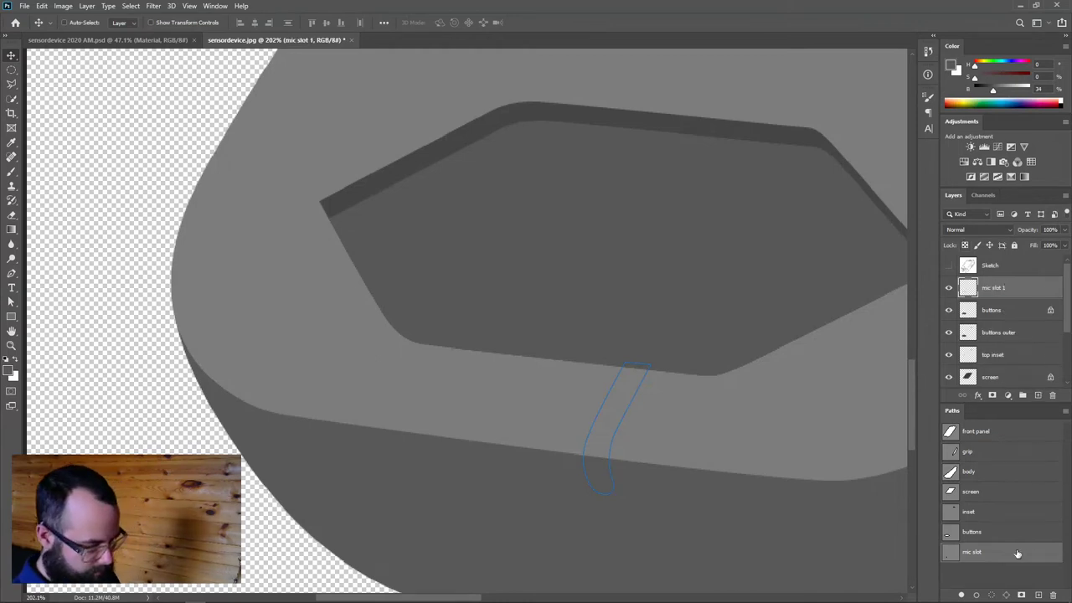
Fill the mic slot path with dark grey, move the layer below buttons outer, and show the sketch
left_click_drag(993, 88, 988, 88)
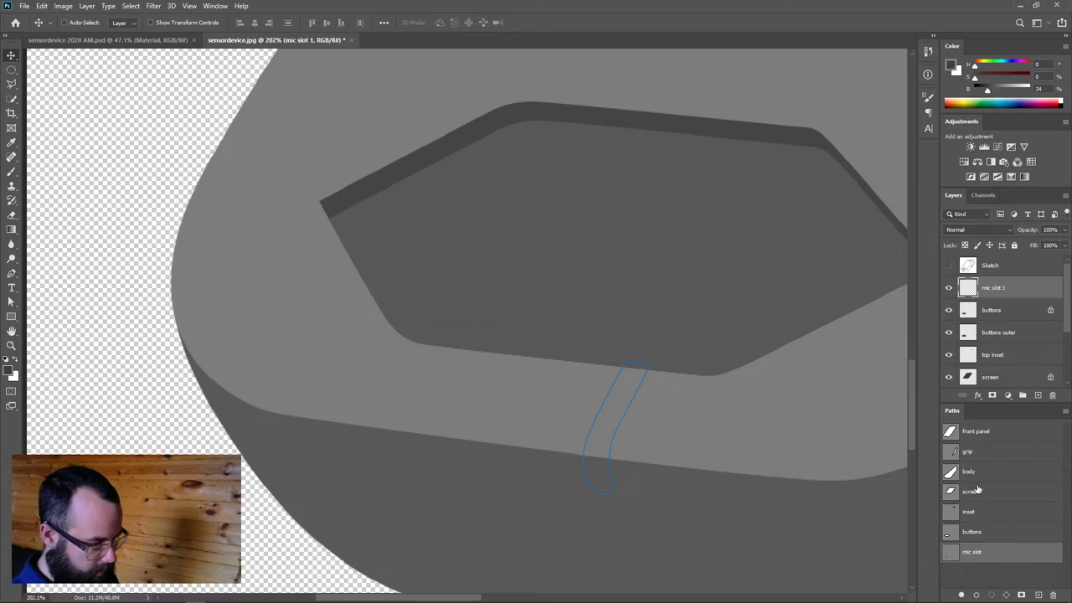
left_click(989, 89)
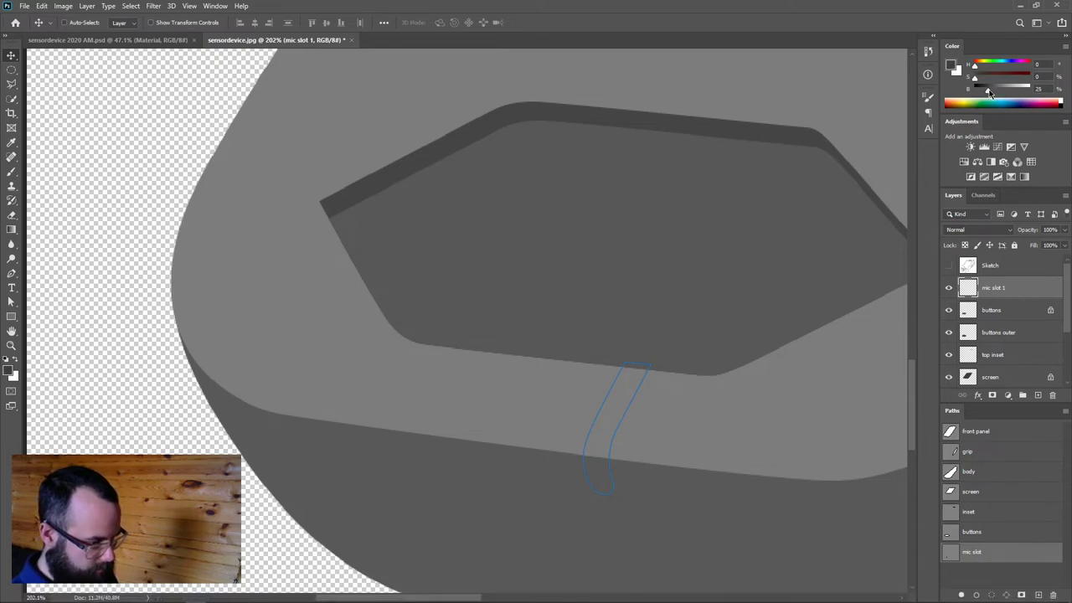
left_click(961, 595)
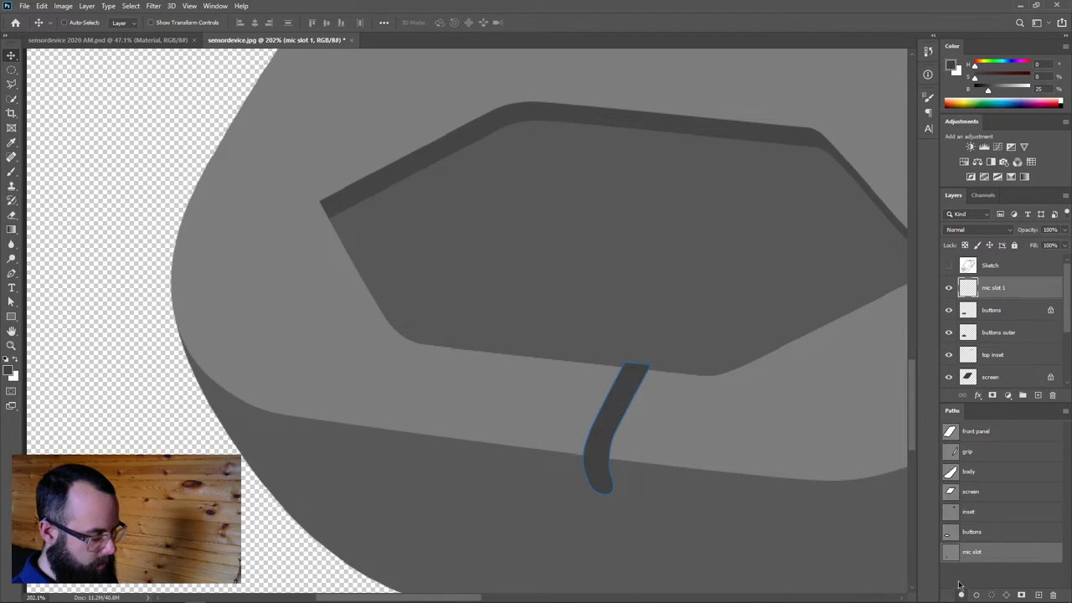
left_click_drag(976, 288, 977, 341)
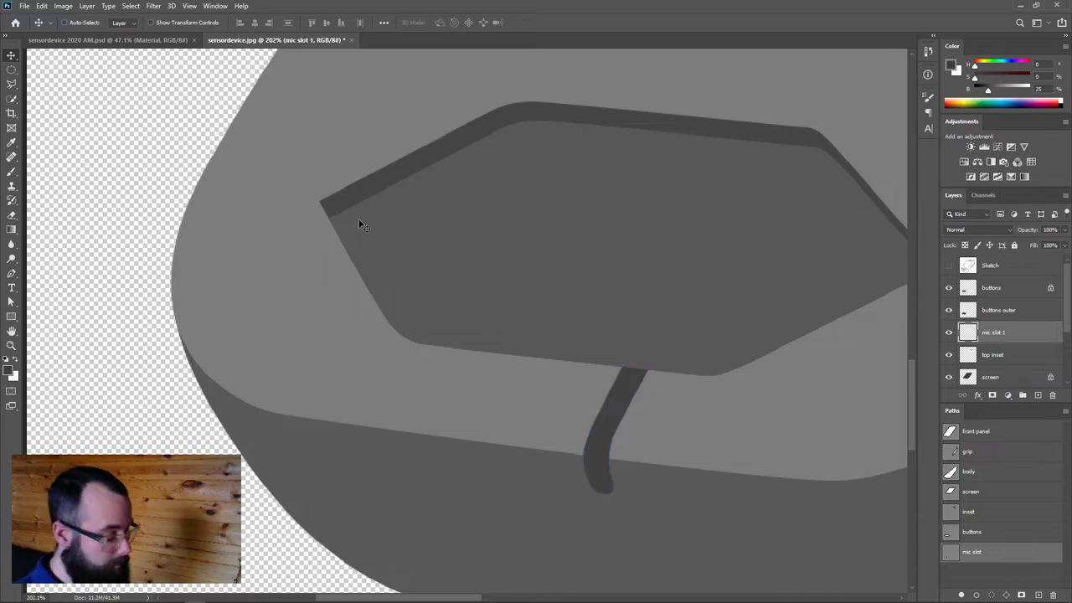
left_click(949, 265)
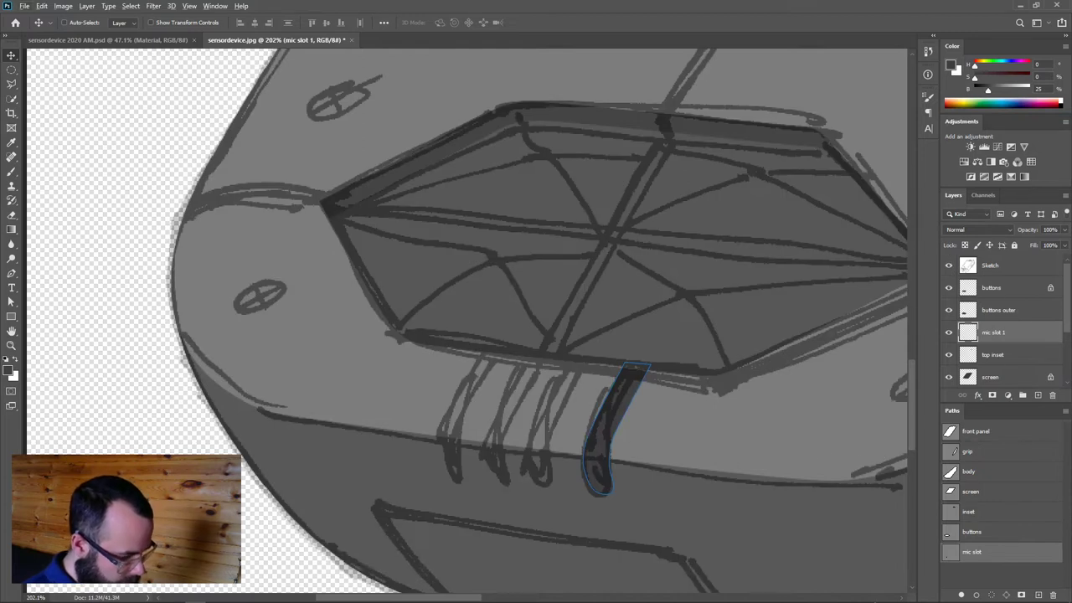
left_click(952, 585)
Alt-drag and duplicate the mic slot into four parallel slots leftward, then hide the sketch
scroll(647, 422, "up", 3)
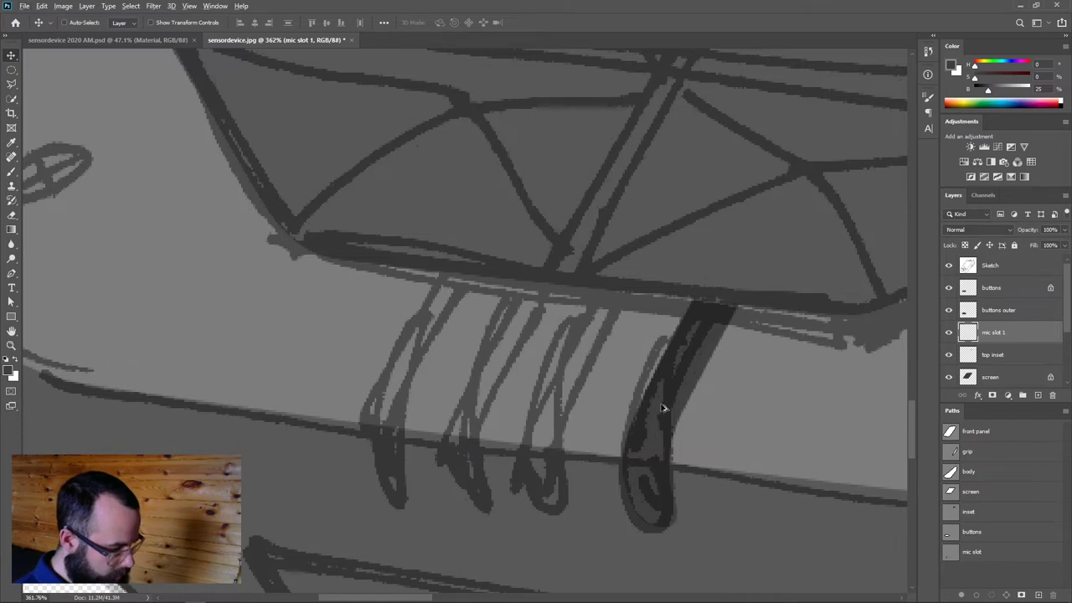
left_click_drag(662, 408, 565, 401)
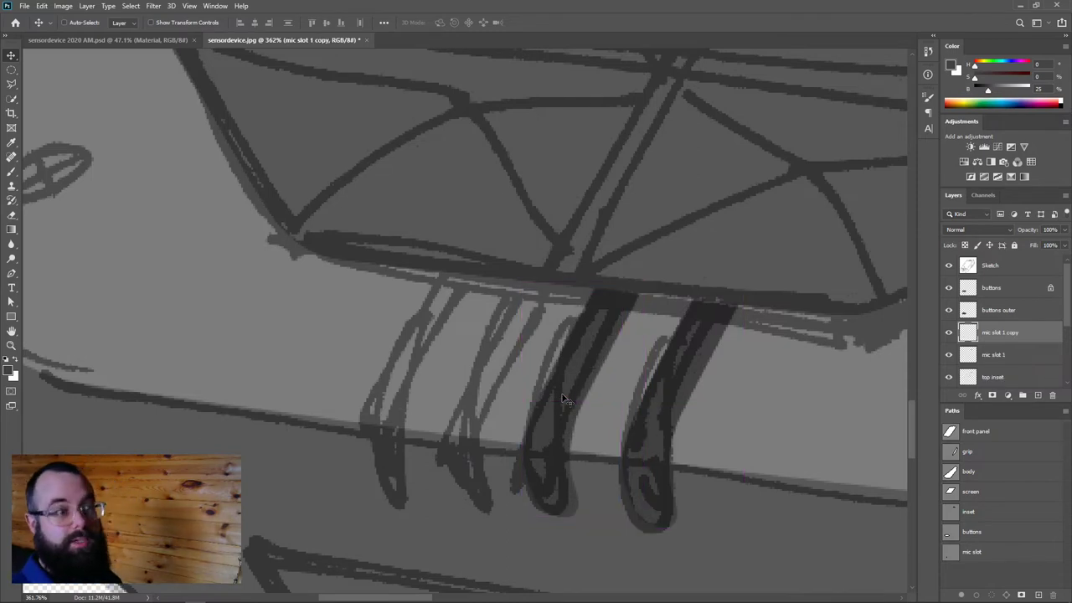
mouse_move(566, 400)
left_mouse_down()
mouse_move(476, 385)
mouse_move(421, 343)
mouse_move(400, 368)
mouse_move(478, 382)
mouse_move(408, 346)
mouse_move(396, 371)
left_mouse_up()
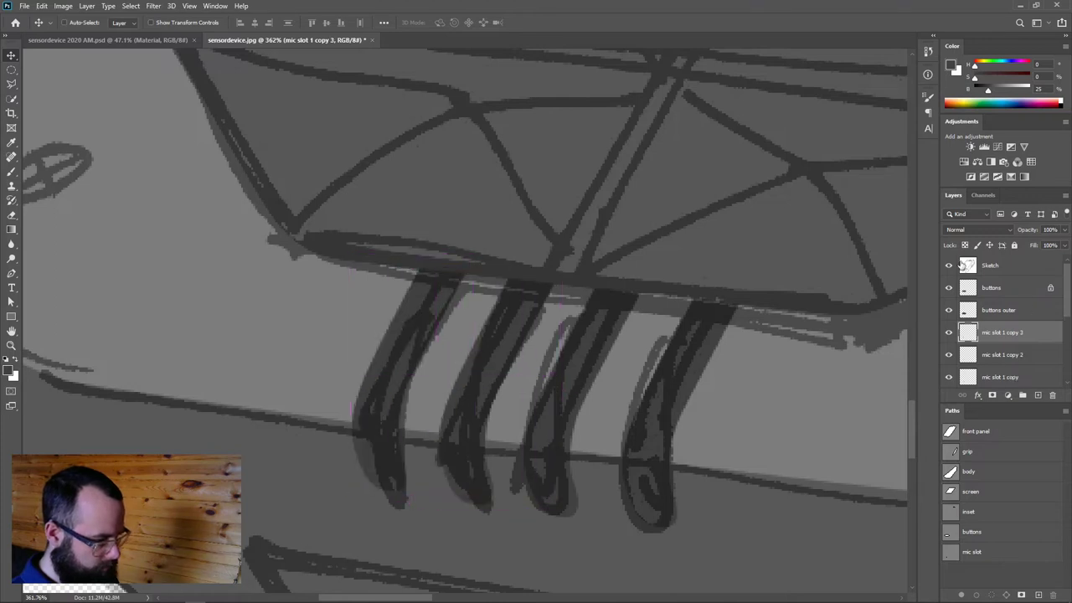
left_click(949, 264)
scroll(785, 453, "down", 5)
key("ctrl+j")
scroll(726, 466, "down", 3)
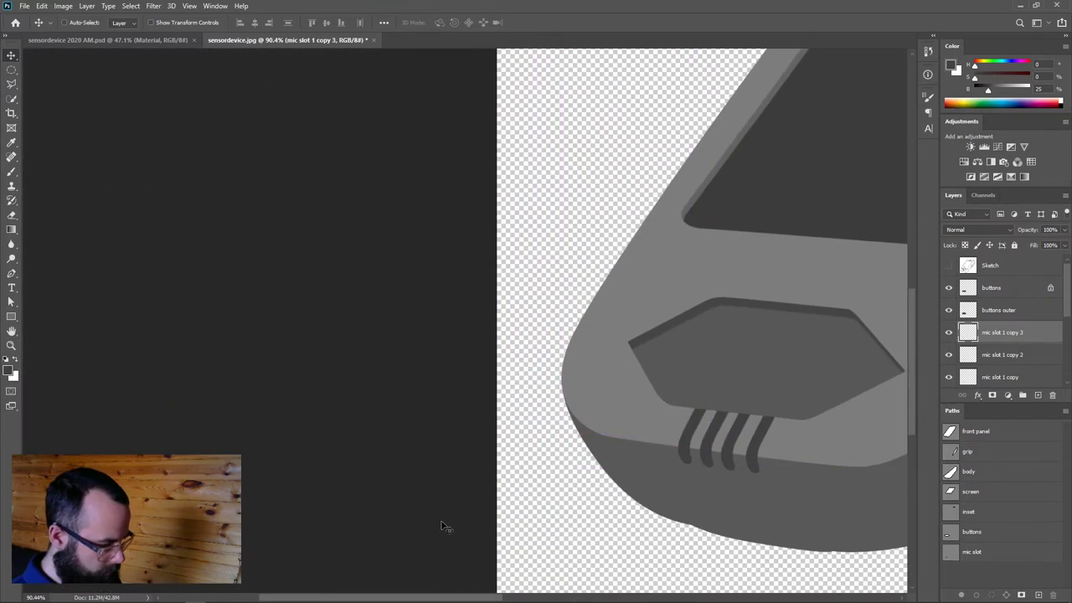
scroll(574, 359, "up", 1)
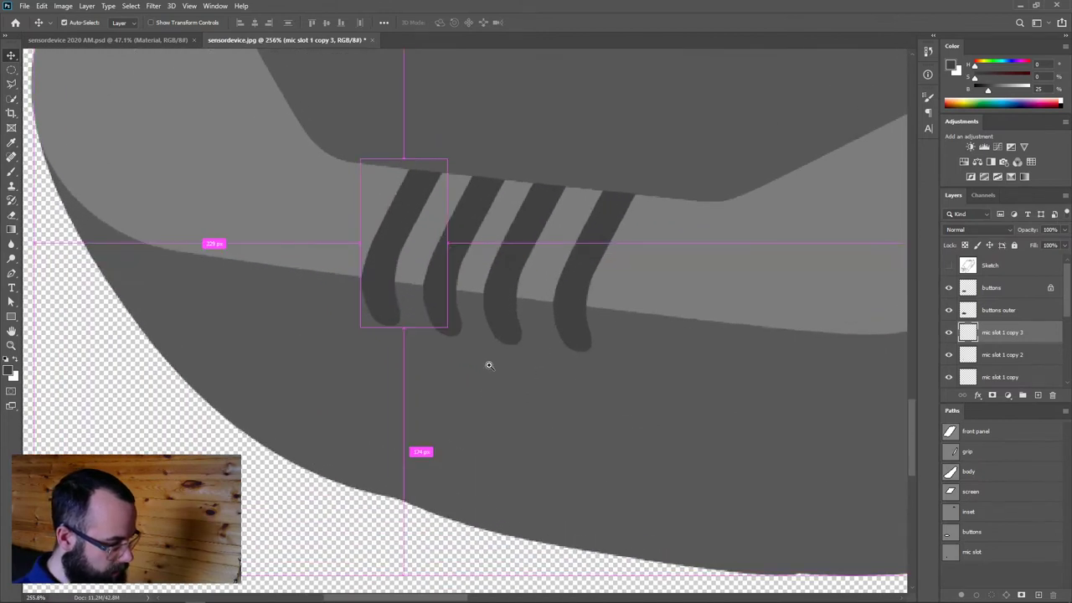
scroll(488, 363, "up", 5)
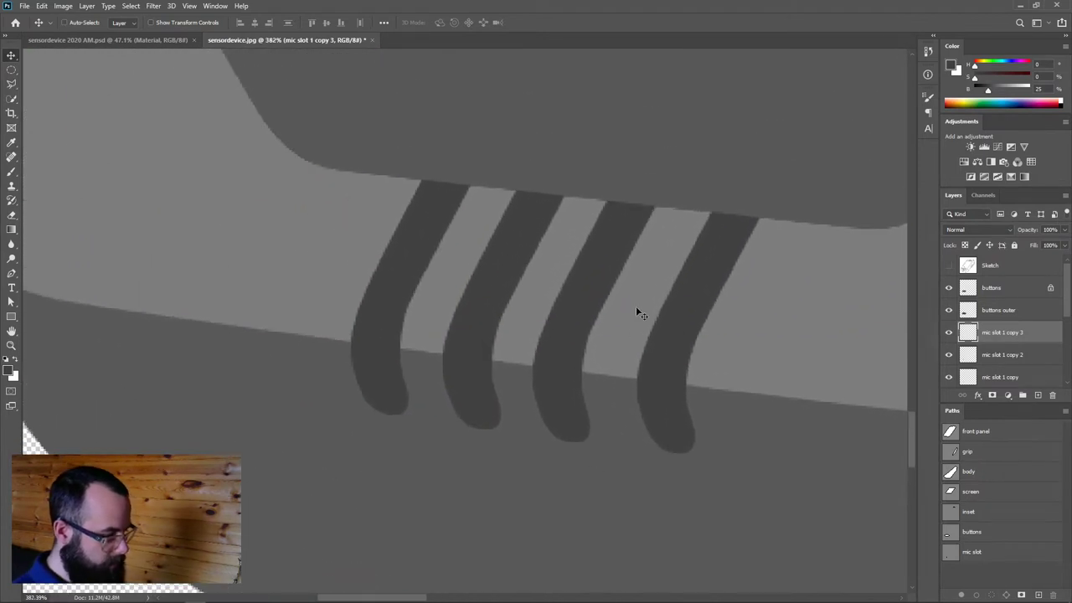
right_click(569, 295)
Pick the third and second stripe layers and nudge them with arrow keys to even the spacing
left_click(597, 301)
key("Right")
key("Right")
key("Right")
key("Left")
key("Left")
right_click(493, 293)
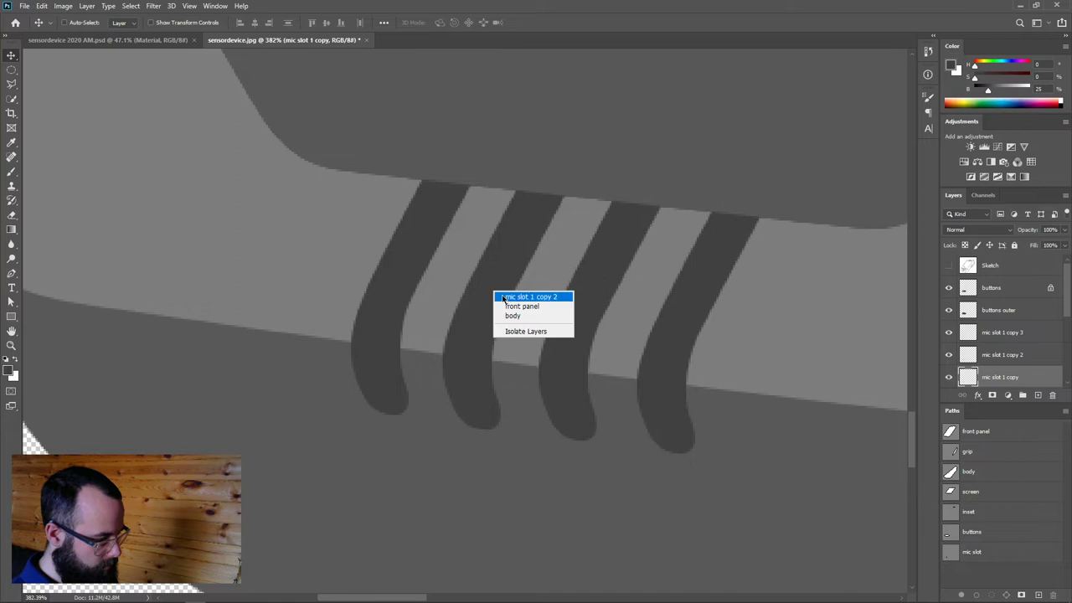
left_click(510, 296)
key("Left")
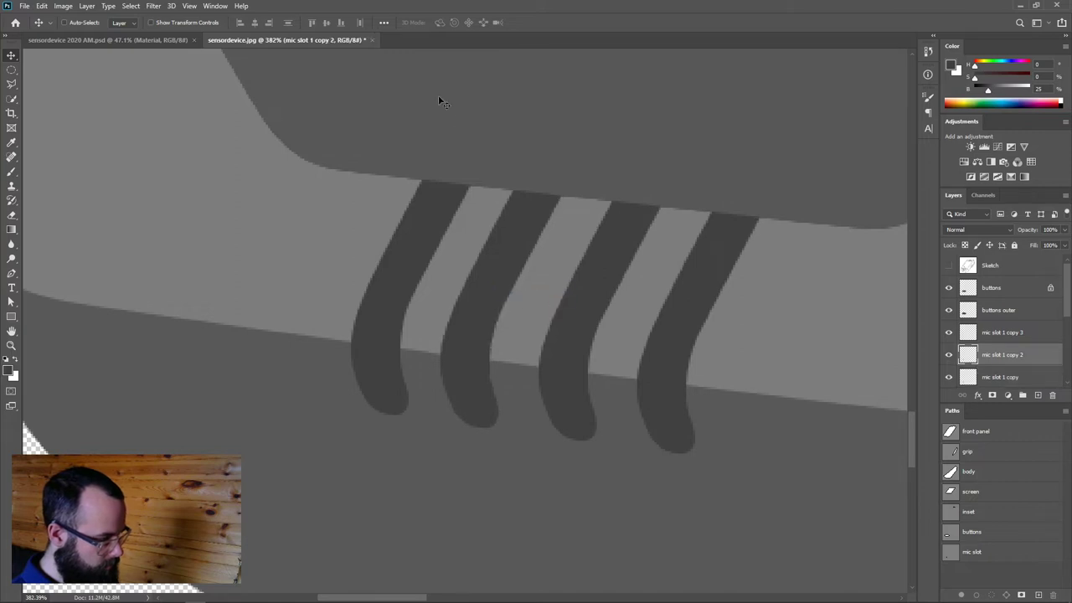
left_click(386, 24)
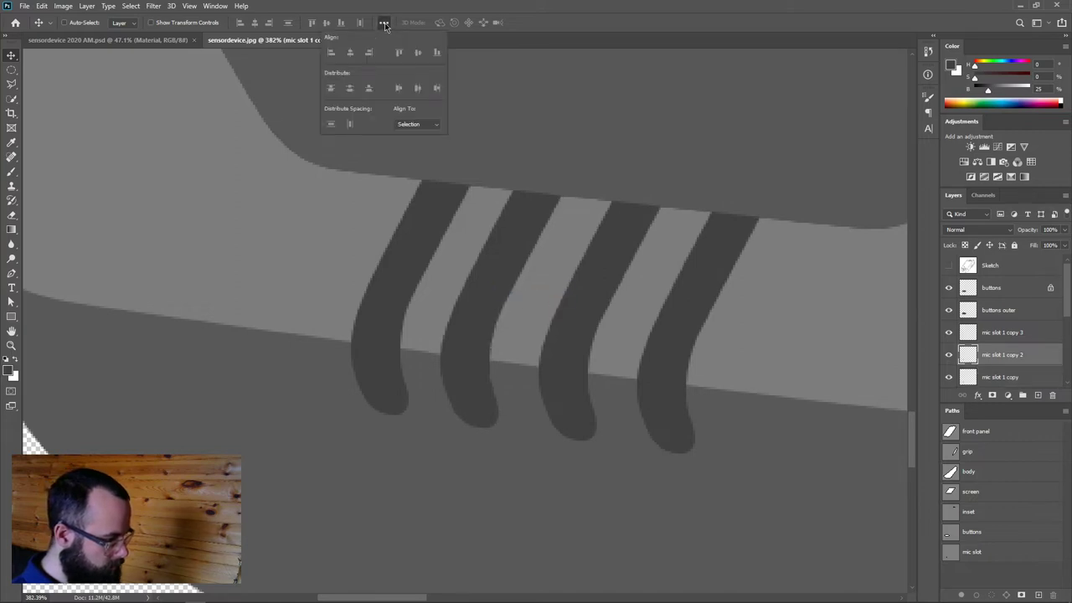
key("Left")
key("Right")
key("Right")
Fine-tune the leftmost, second and third stripes' positions a few pixels each
right_click(419, 237)
left_click(426, 240)
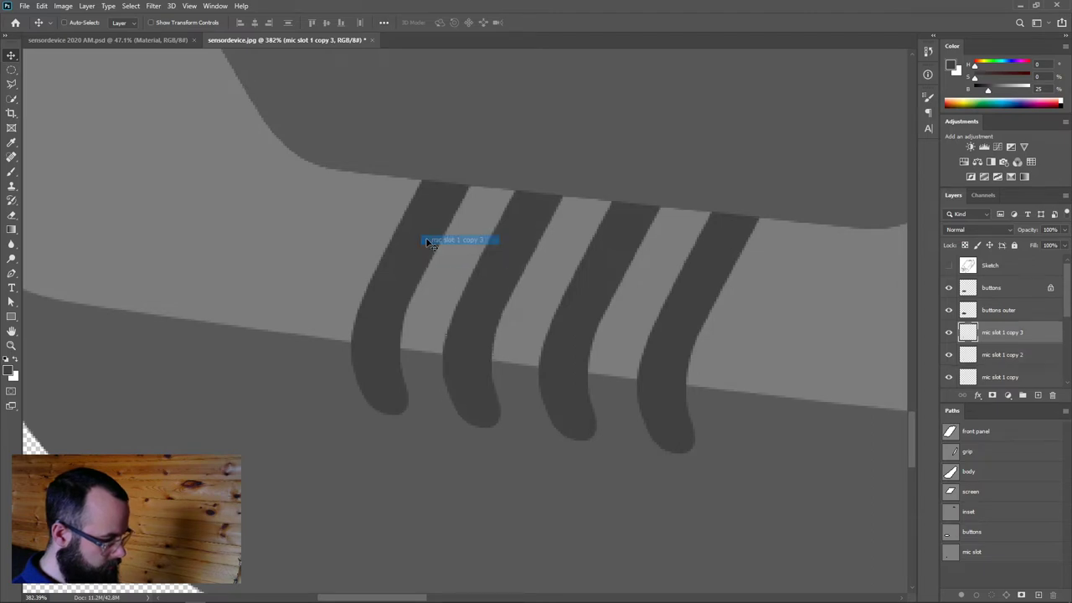
key("Left")
key("Left")
key("Left")
right_click(479, 342)
left_click(503, 348)
key("Left")
key("Left")
key("Left")
key("Right")
right_click(555, 376)
left_click(572, 379)
key("Right")
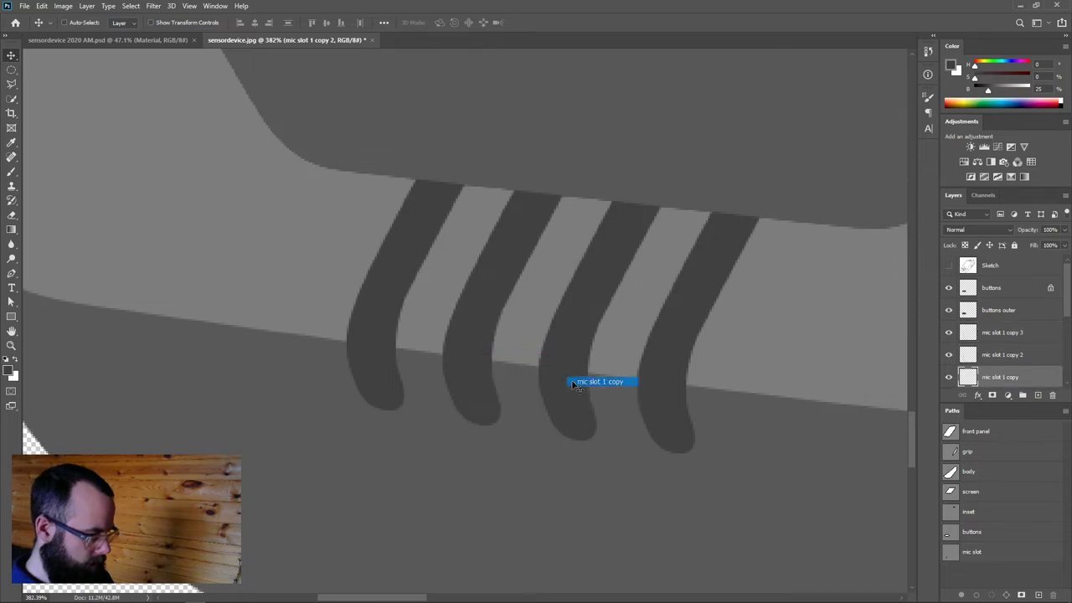
key("Left")
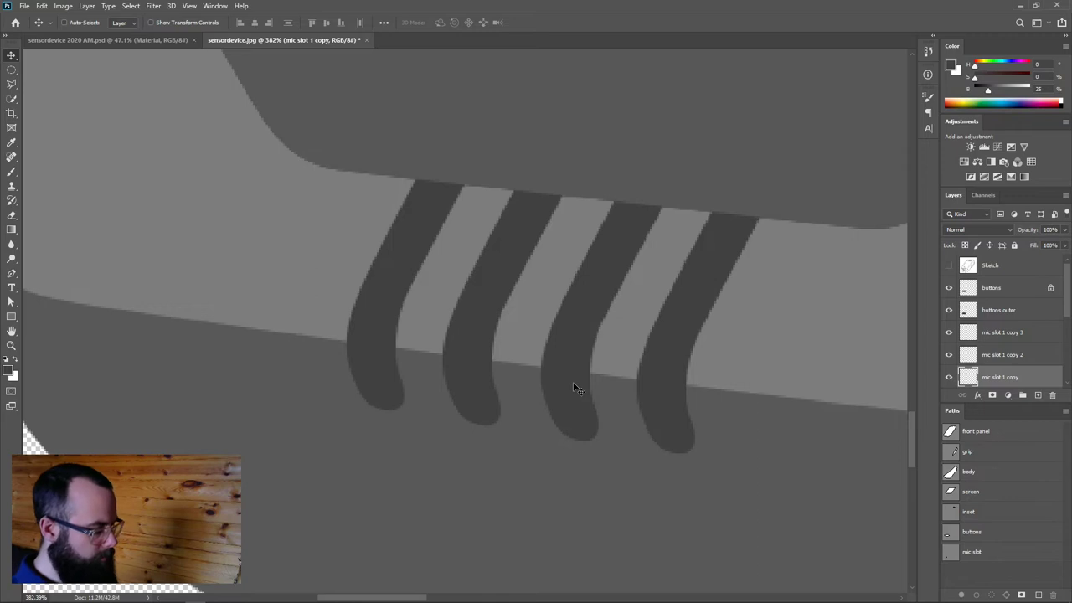
Merge the mic slot 1 copy layers down into mic slot 1
scroll(664, 366, "down", 5)
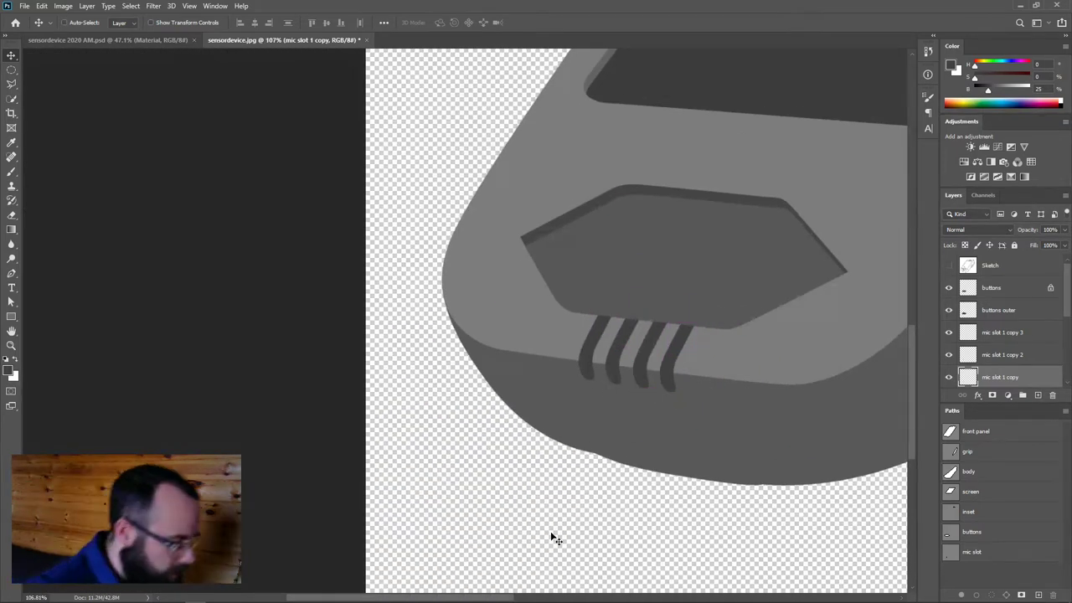
left_click(998, 335)
scroll(1045, 318, "down", 2)
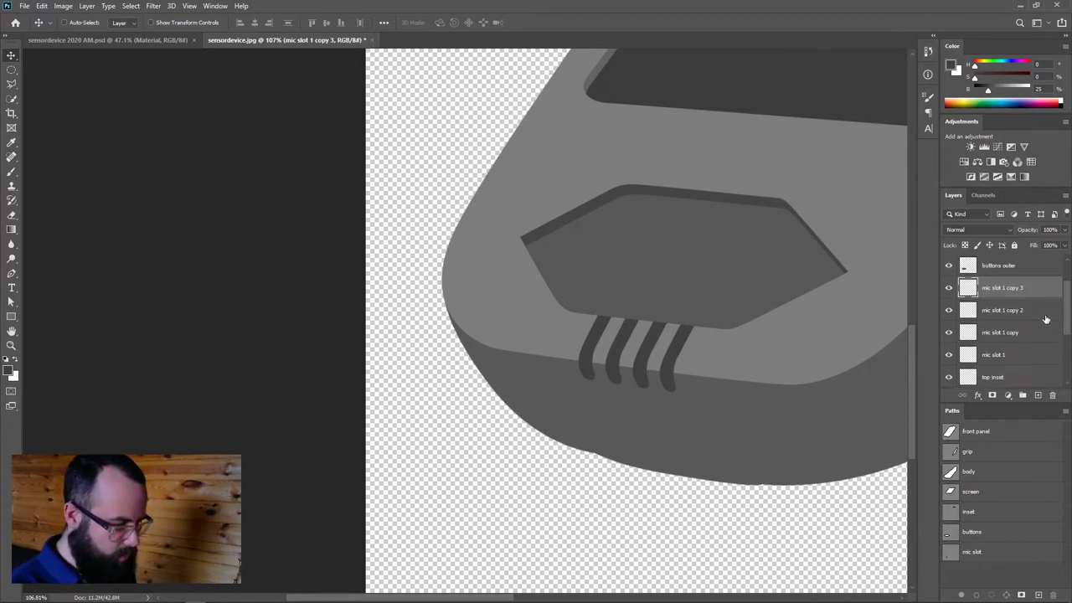
key("Delete")
key("Delete")
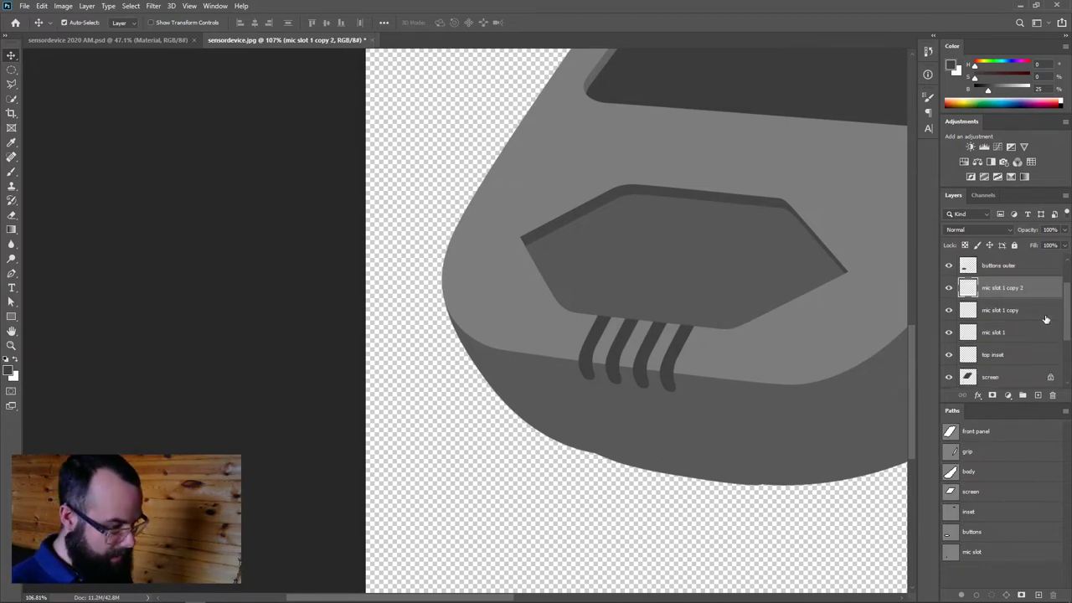
key("Delete")
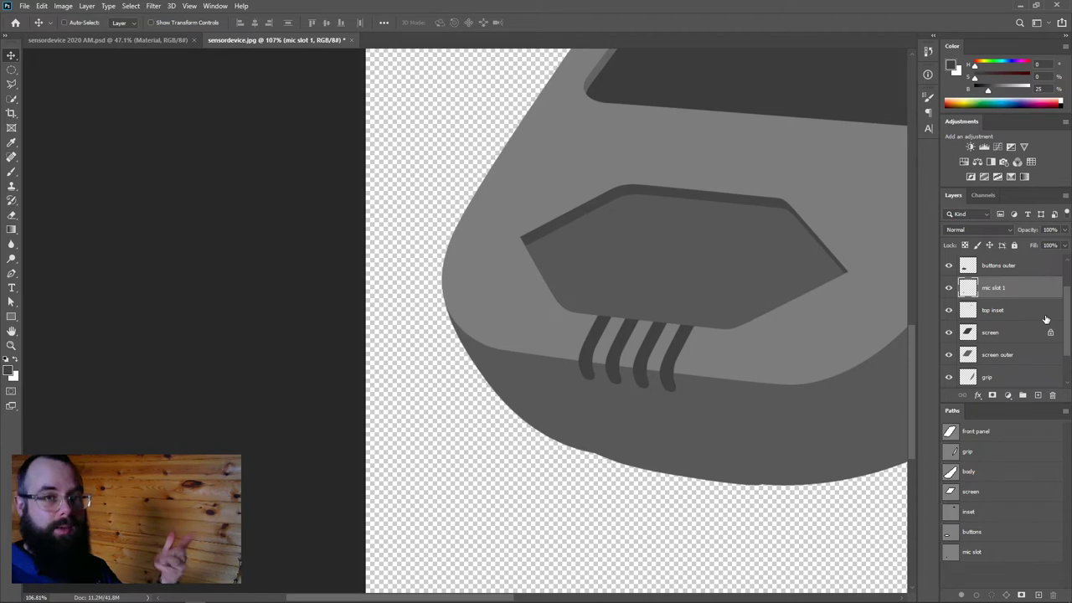
key("ctrl+z")
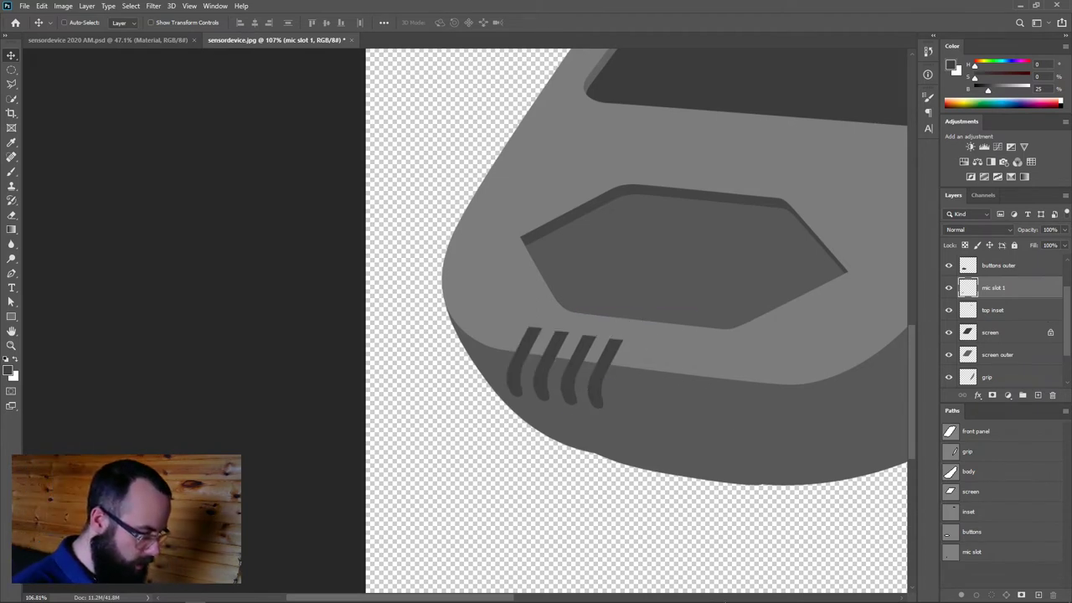
Redo the merge and Ctrl+click the mic slot 1 thumbnail to select all four stripes
key("ctrl+shift+z")
scroll(695, 402, "up", 5)
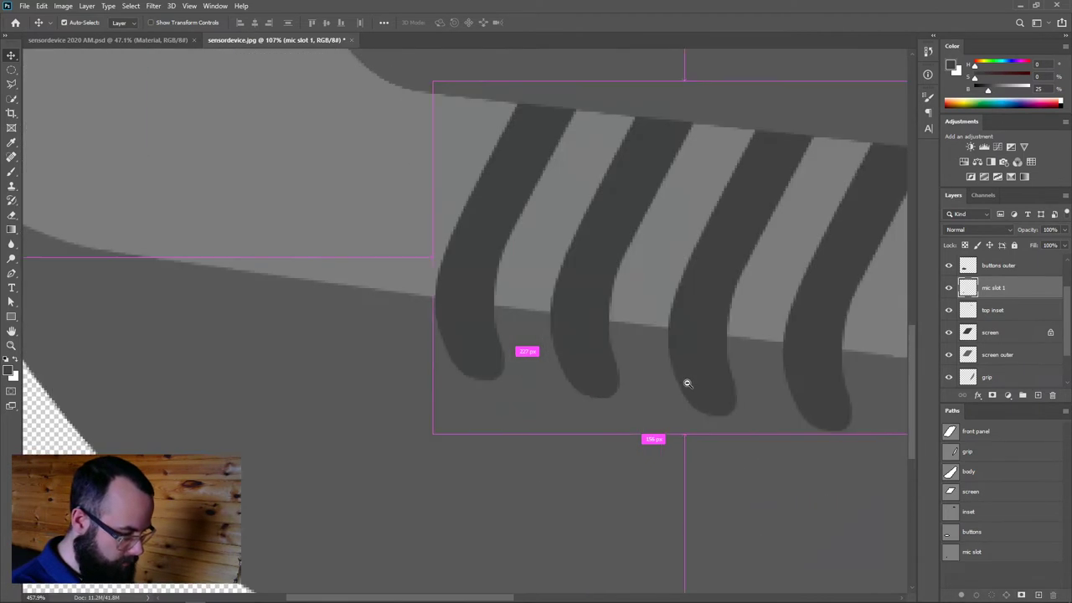
scroll(703, 448, "down", 2)
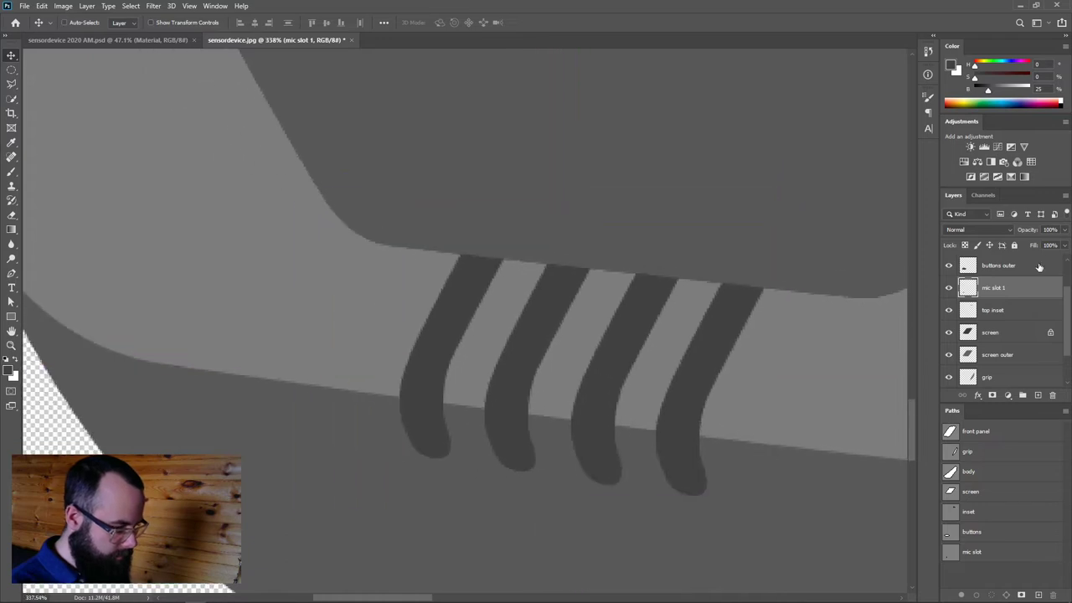
key("ctrl")
left_click(978, 308, "ctrl")
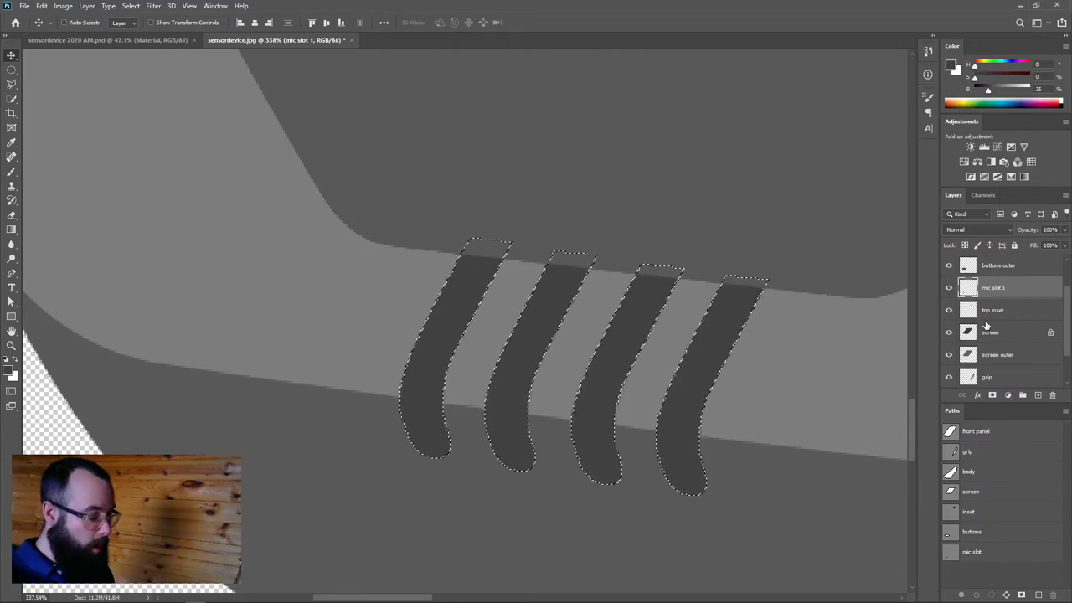
Contract the mic-slot selection by 4 pixels with Select > Modify > Contract
left_click(73, 7)
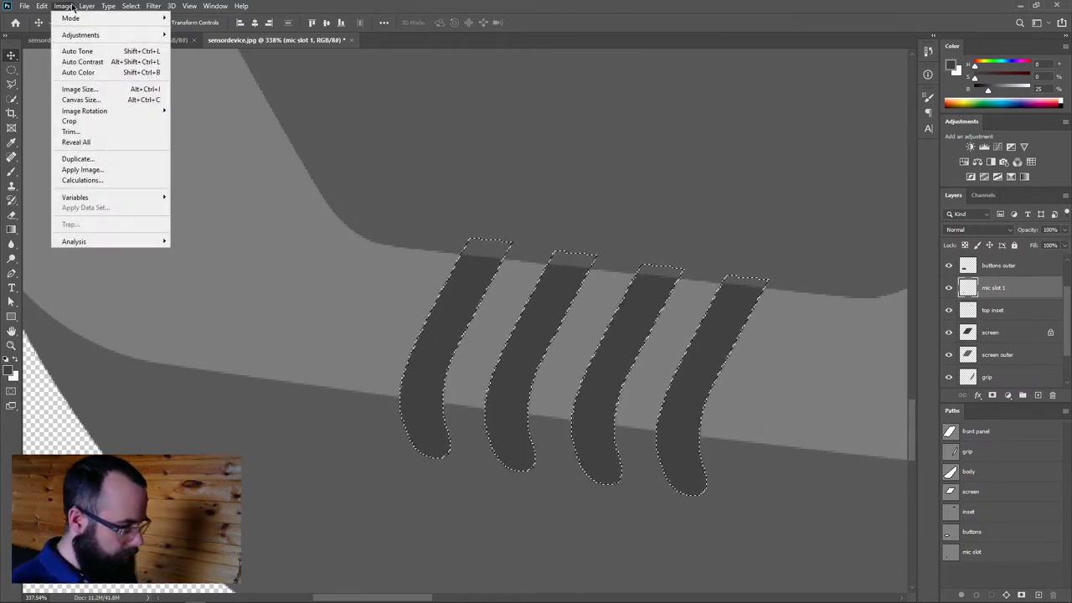
key("Escape")
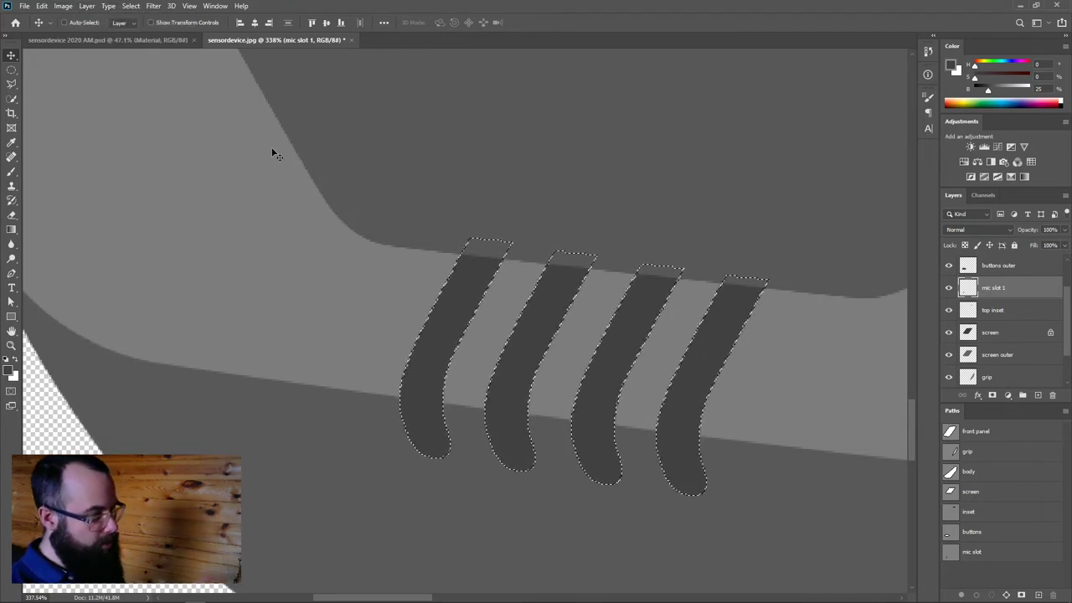
left_click(154, 6)
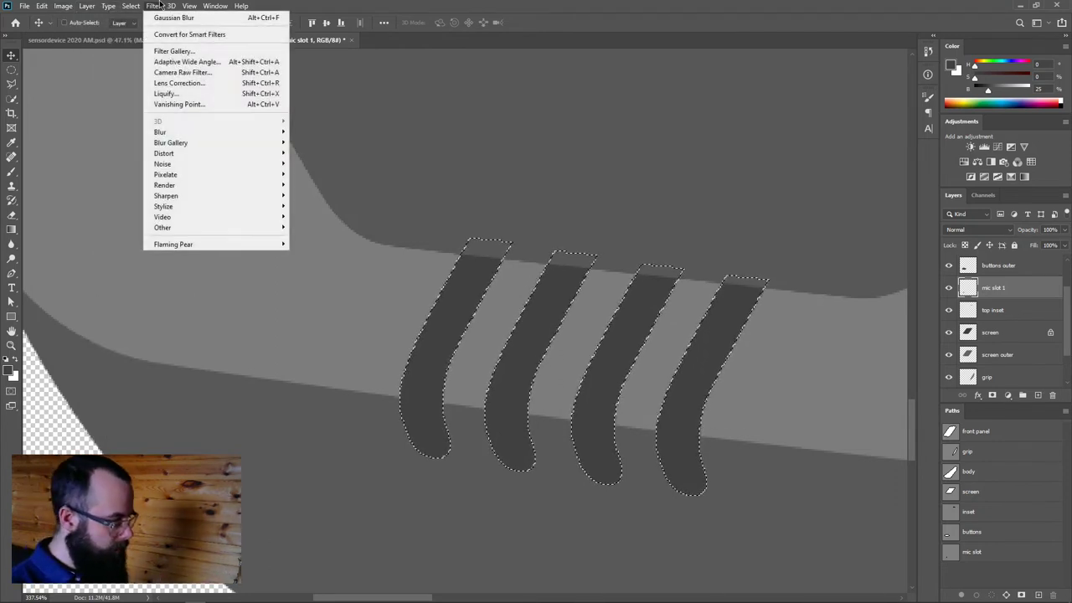
mouse_move(131, 6)
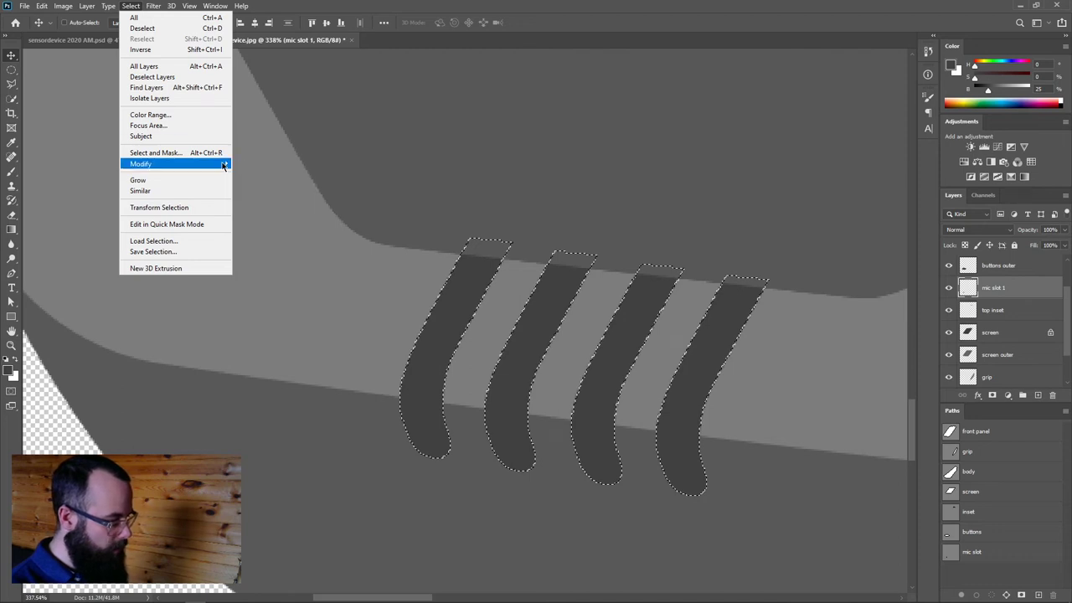
mouse_move(224, 164)
left_click(268, 195)
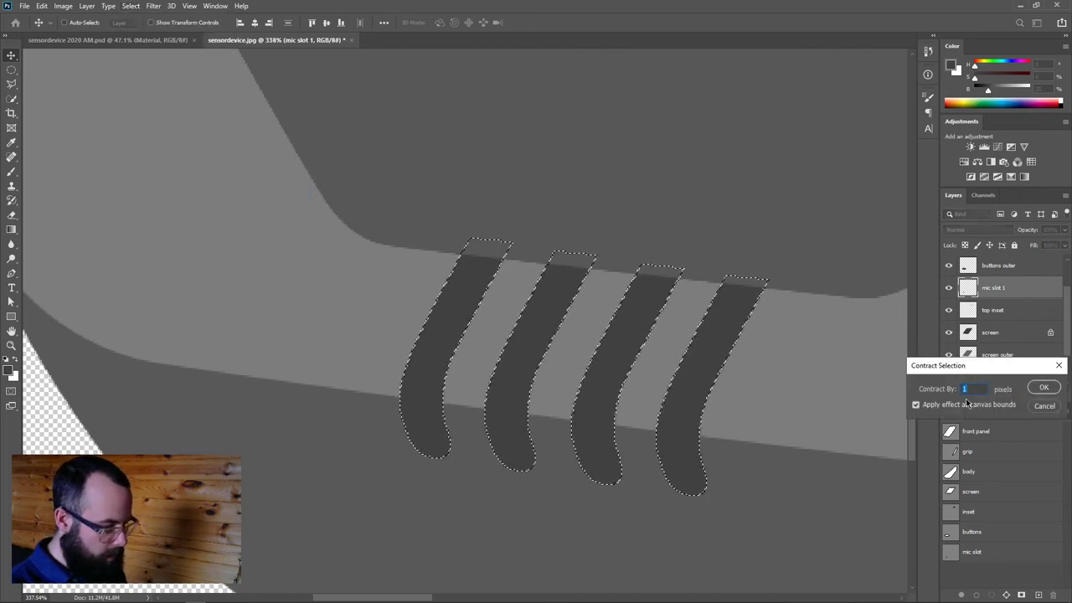
left_click(1045, 387)
left_click(152, 5)
mouse_move(172, 163)
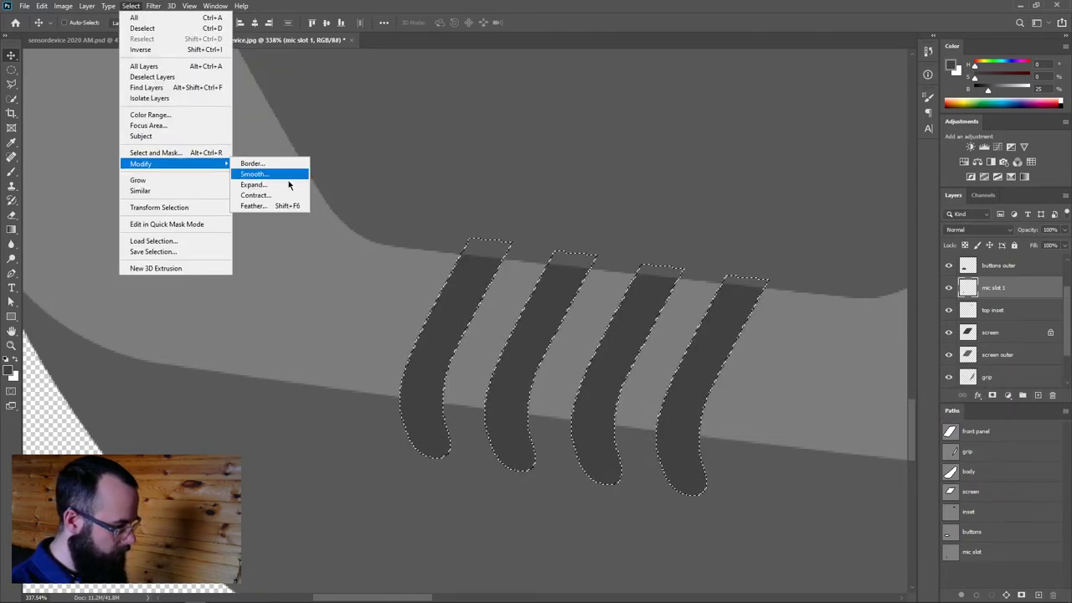
left_click(293, 193)
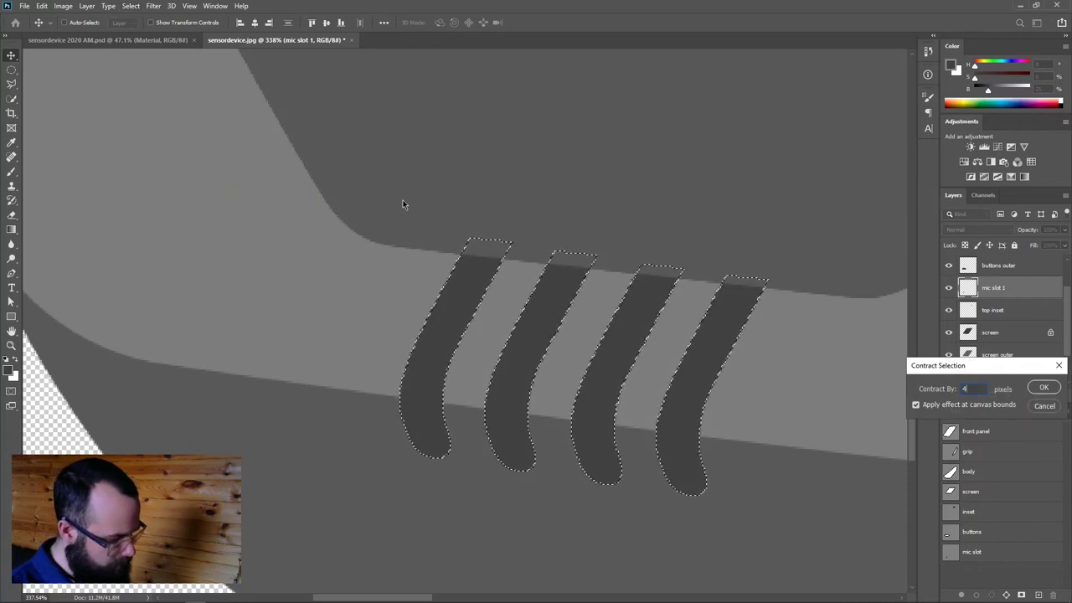
type("4")
left_click(1045, 388)
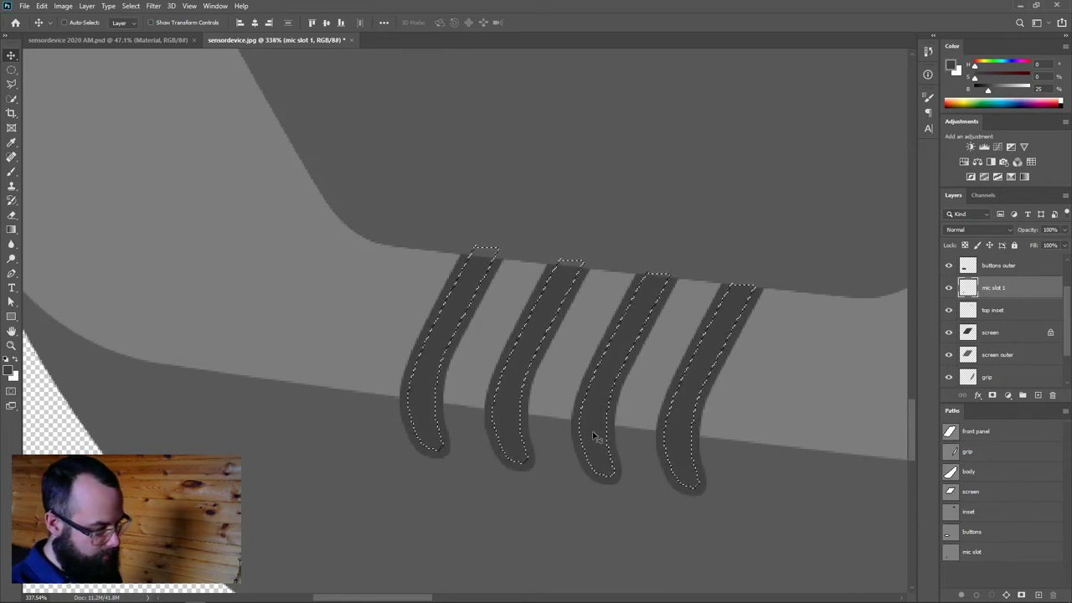
Nudge the contracted selection a few pixels right and up so it hugs each slot's right edge
key("m")
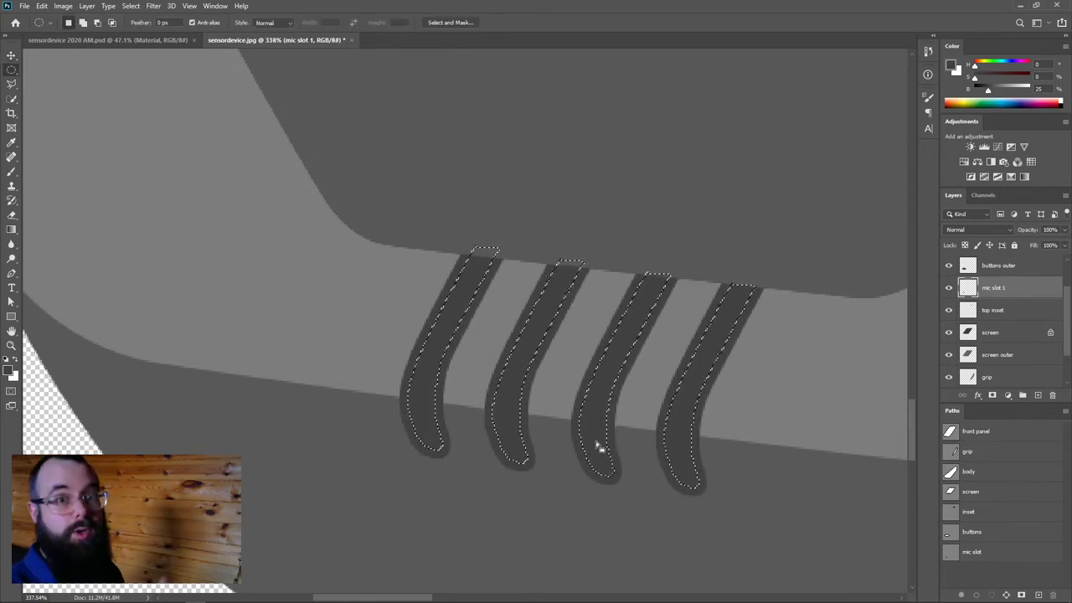
key("Right")
key("Up")
key("Right")
key("Right")
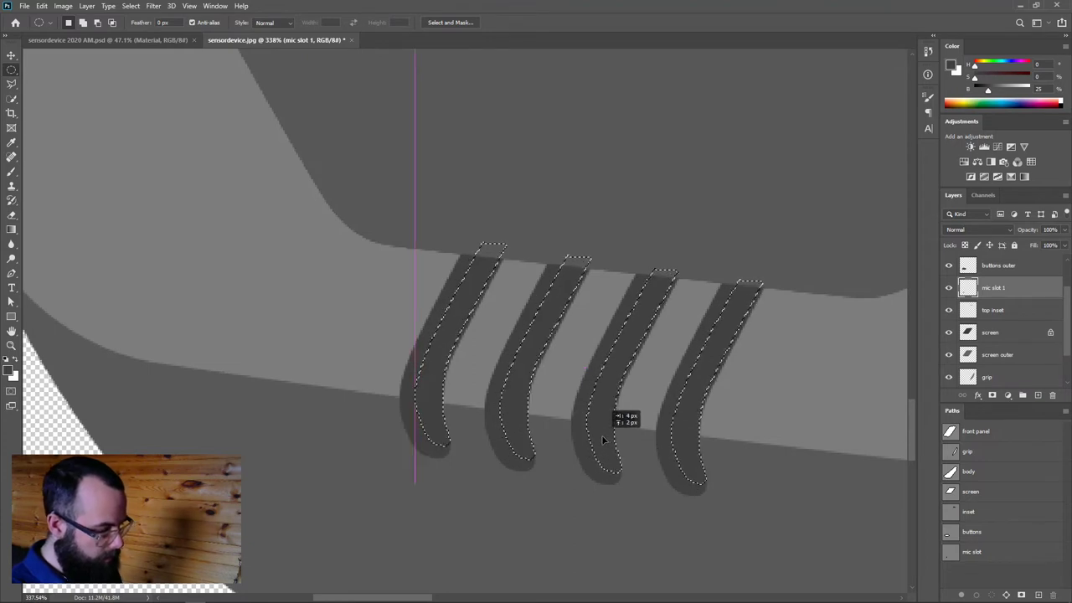
key("Down")
key("Right")
key("Right")
key("Right")
key("Up")
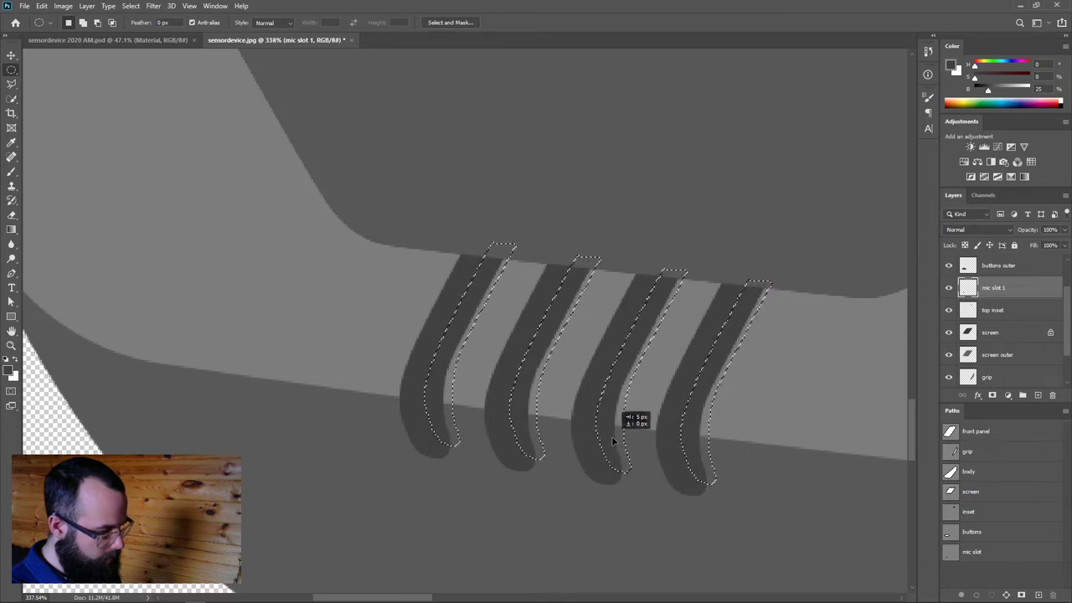
key("Left")
key("Up")
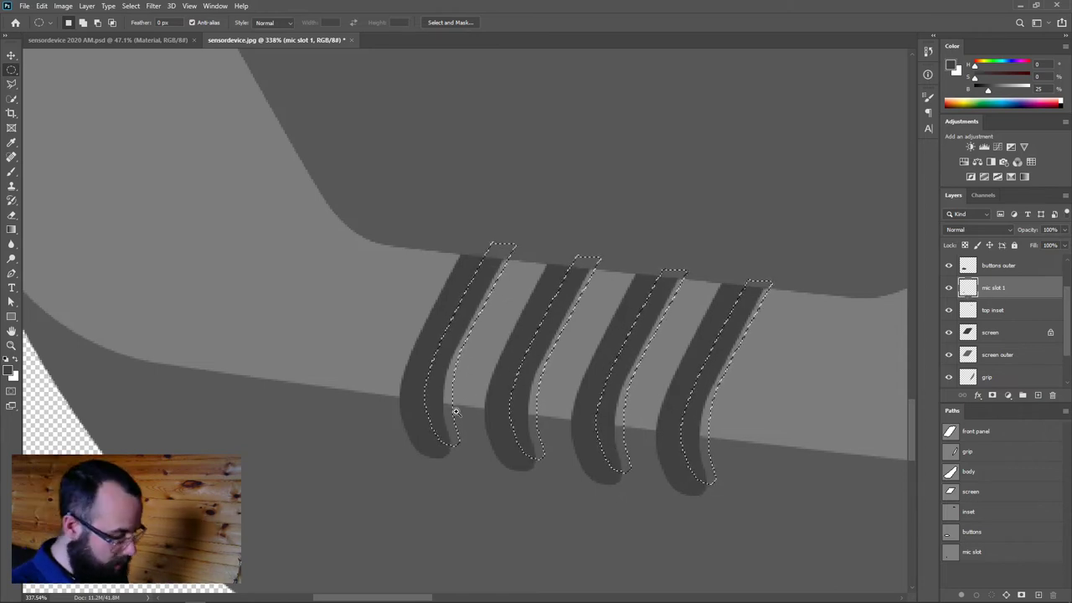
scroll(524, 412, "up", 6)
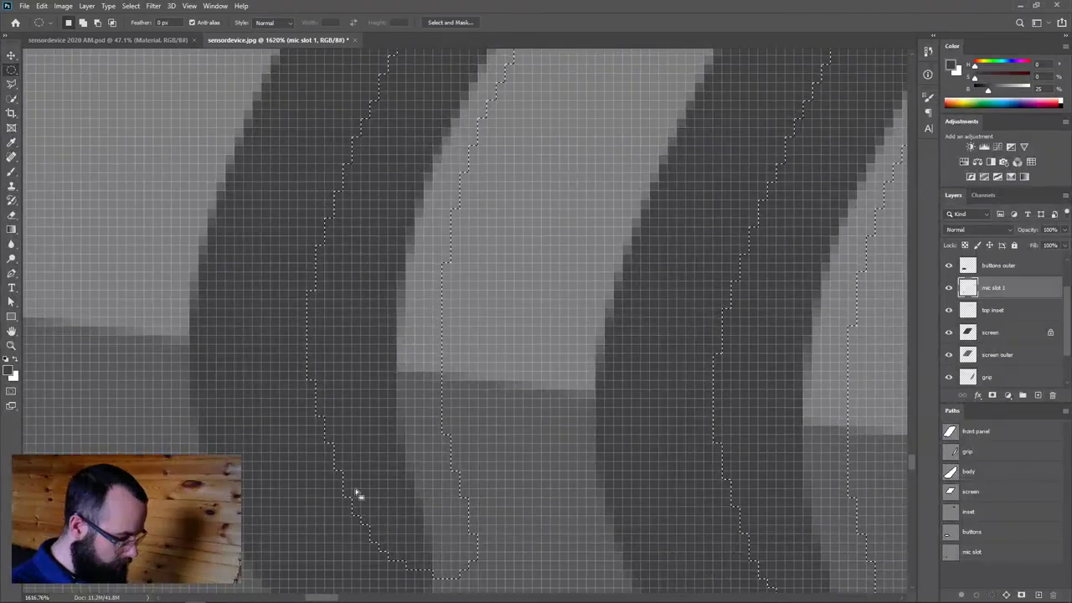
scroll(412, 556, "down", 3)
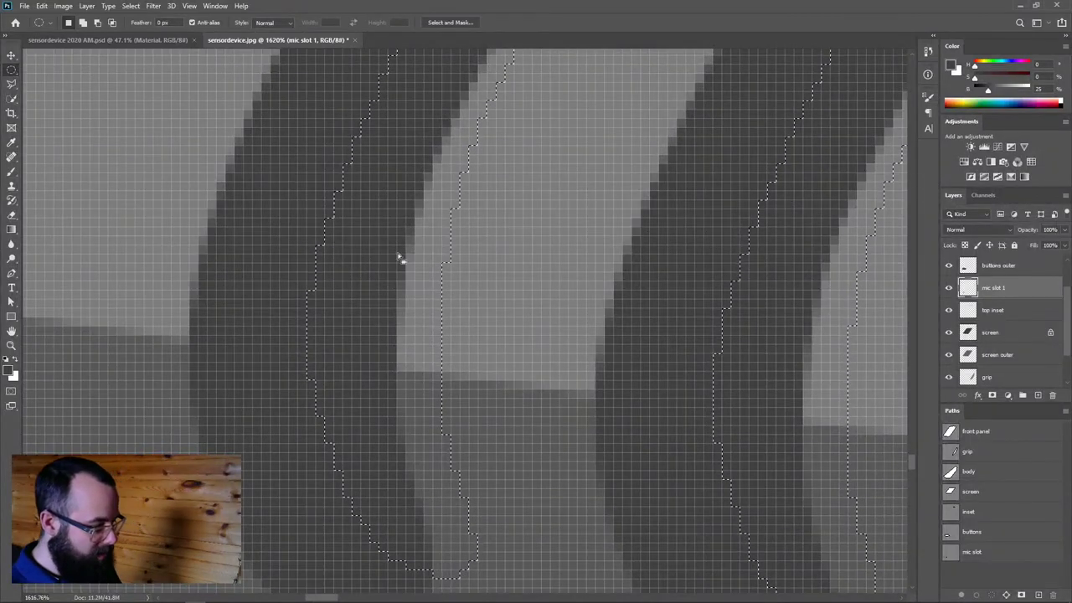
scroll(456, 366, "down", 2)
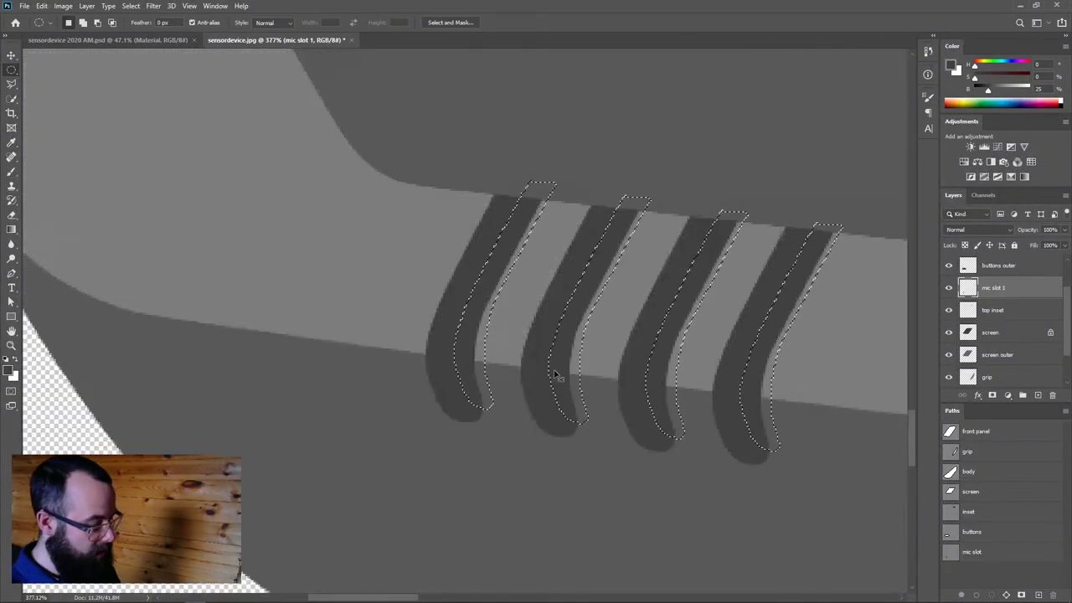
Create a new layer and fill the offset selection with grey at 14% brightness
key("ctrl+j")
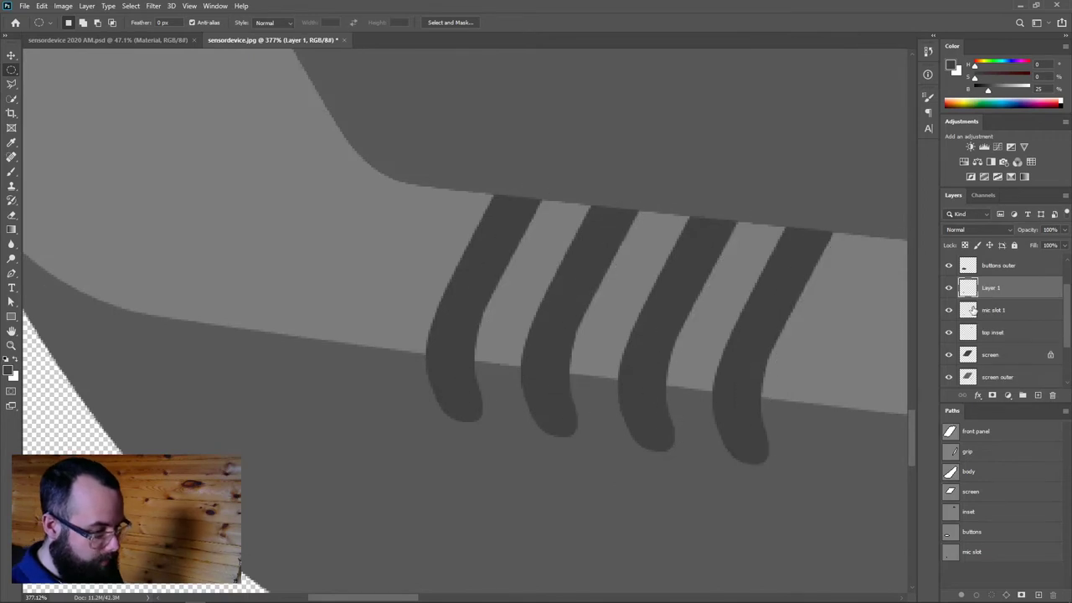
left_click_drag(988, 90, 983, 91)
key("alt+BackSpace")
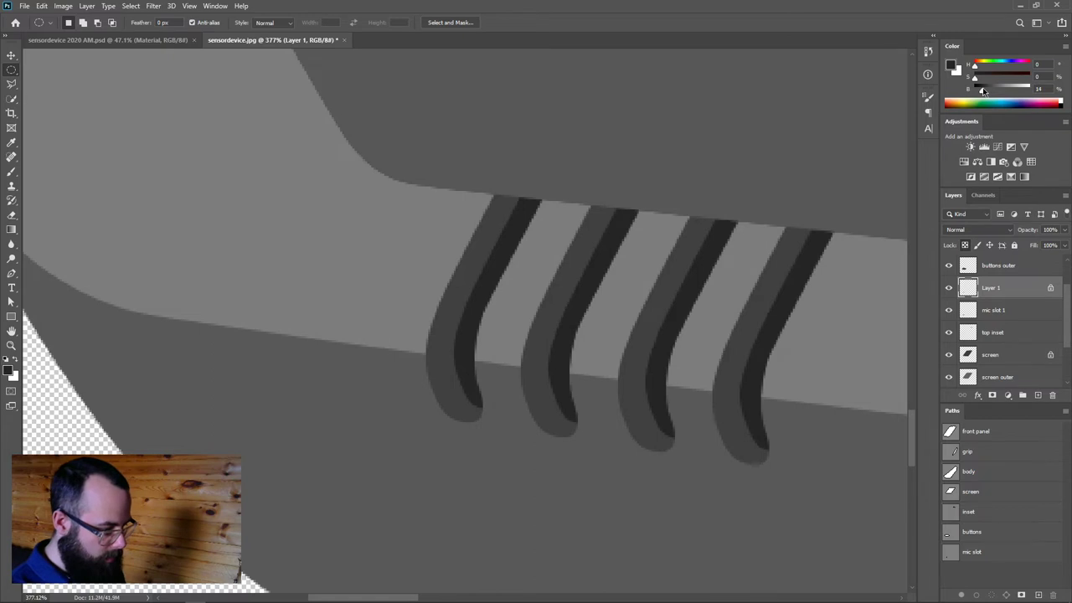
scroll(734, 365, "down", 2)
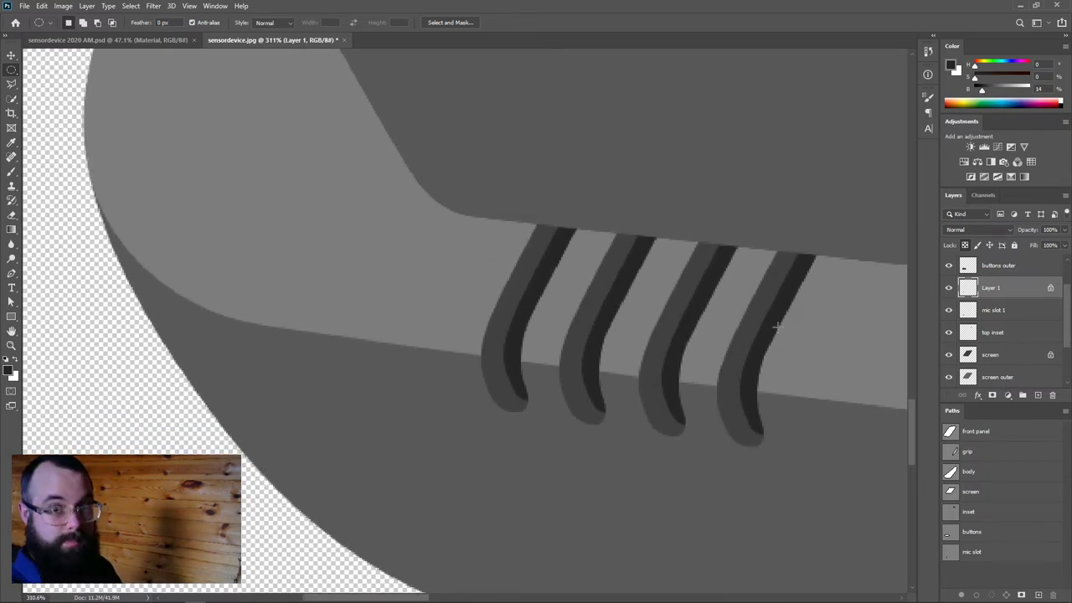
Rename the new layer to 'mic slot cut'
double_click(992, 288)
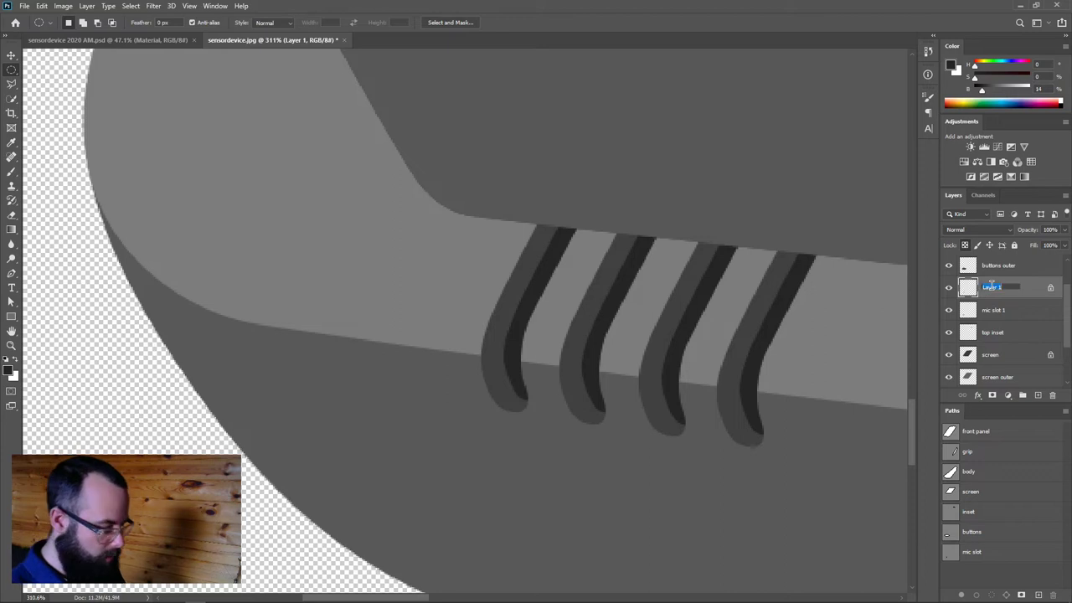
type("mic slot cut")
key("Return")
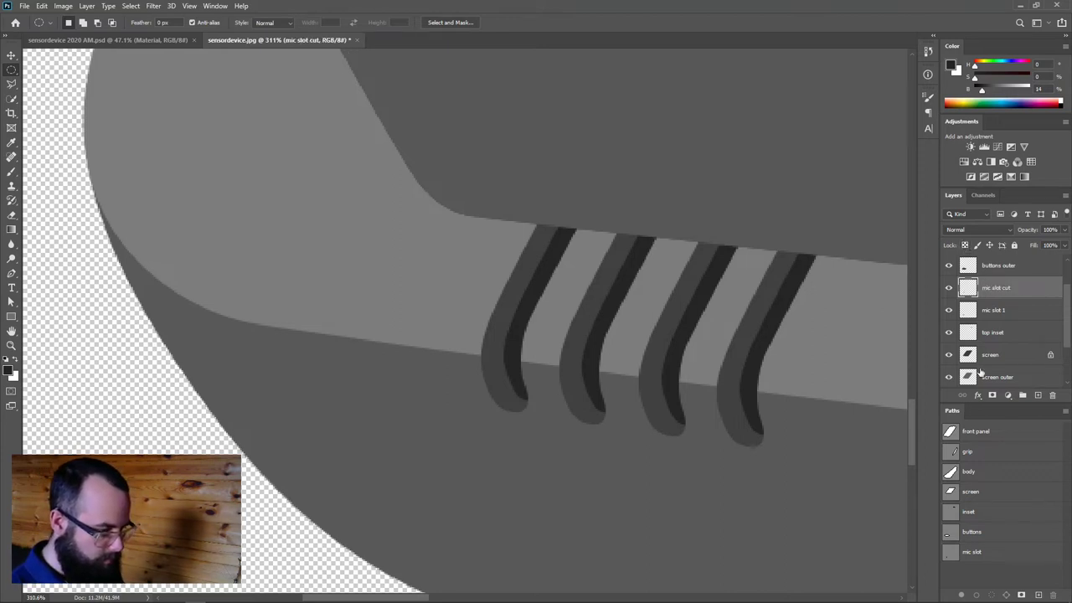
scroll(1000, 344, "up", 2)
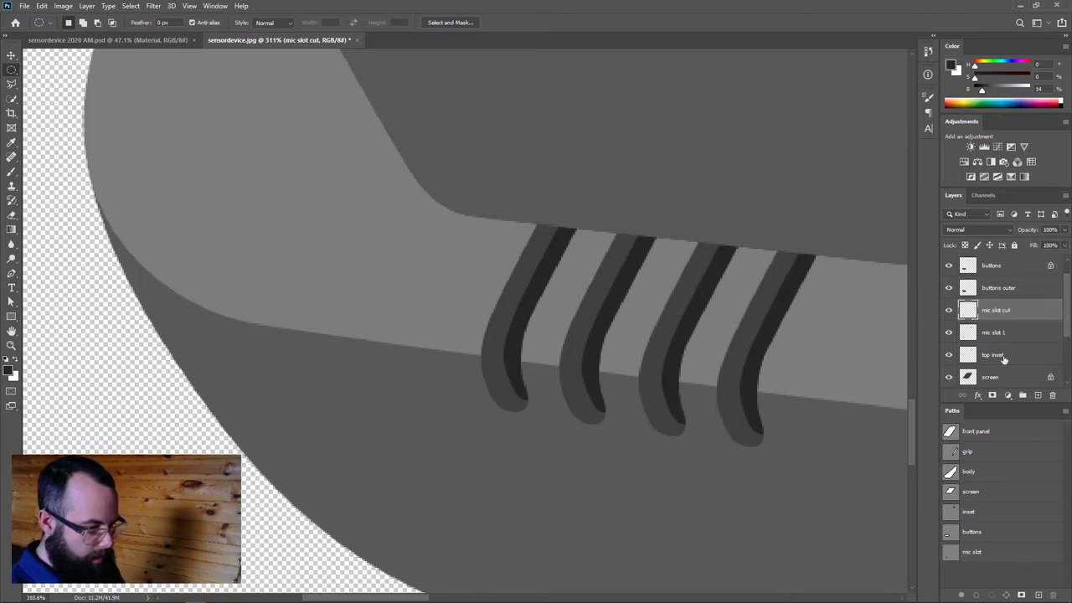
mouse_move(625, 246)
left_mouse_down()
mouse_move(588, 251)
mouse_move(565, 339)
left_mouse_up()
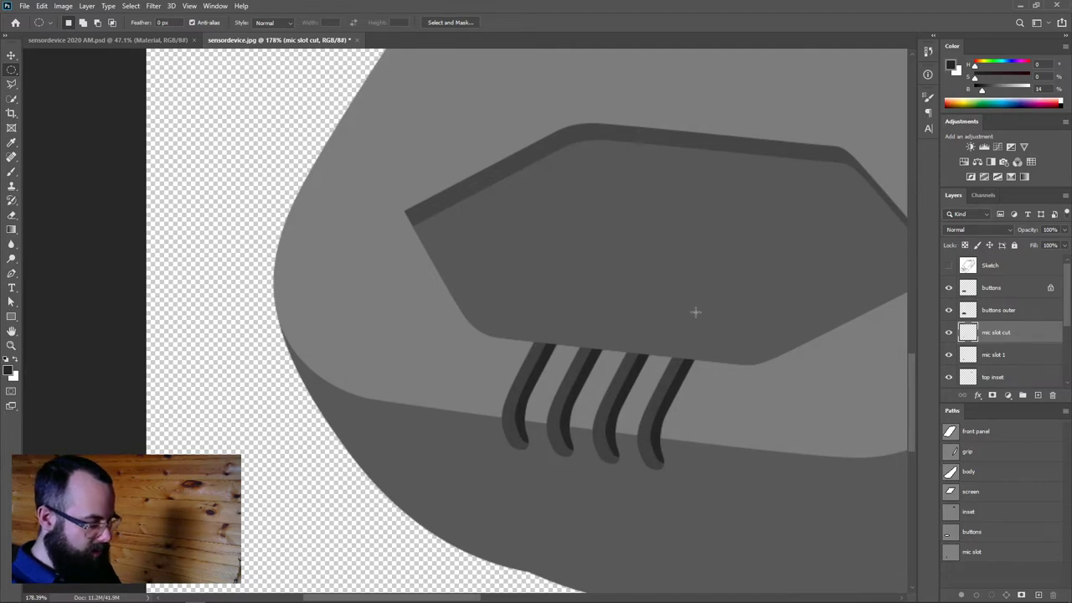
scroll(553, 362, "up", 2)
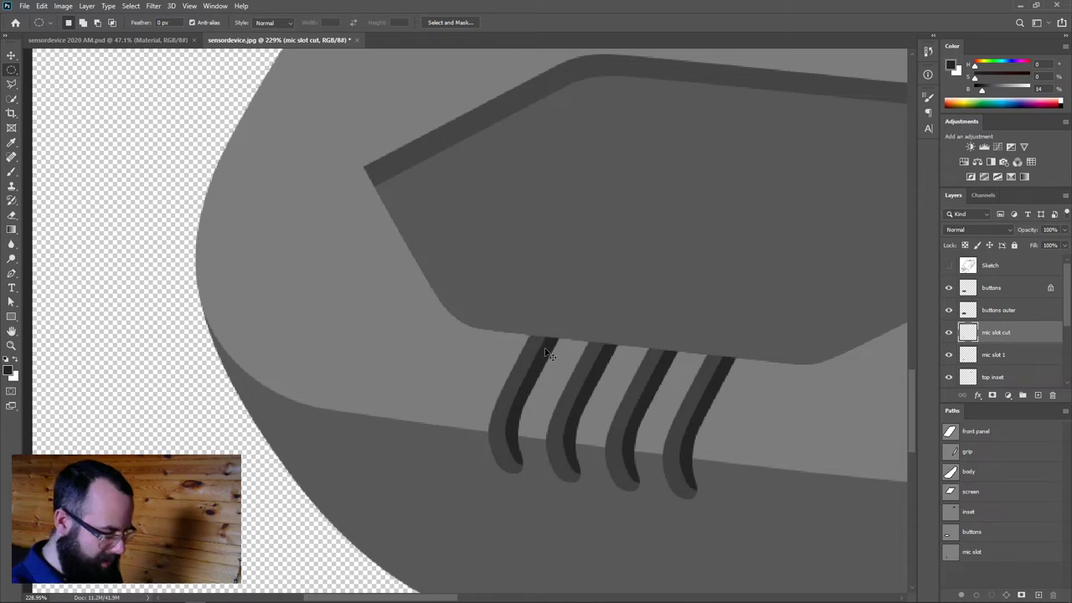
left_click(966, 288)
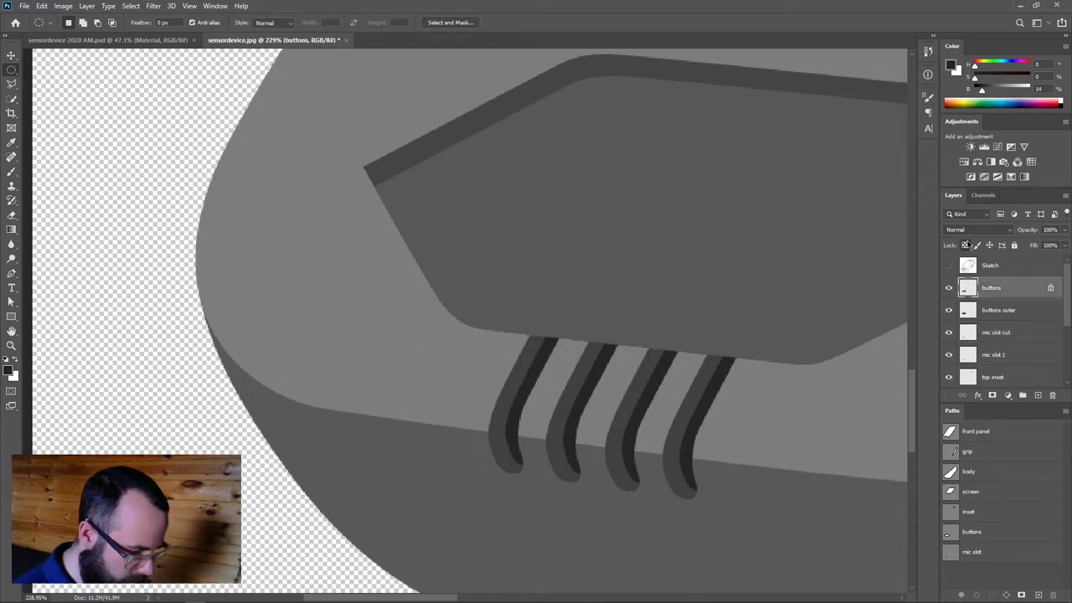
Zoom in on the slot tops, shrink the brush, and sample the darker panel grey
left_click_drag(564, 356, 591, 318)
key("b")
mouse_move(565, 266)
left_mouse_down()
mouse_move(251, 265)
mouse_move(490, 256)
mouse_move(254, 248)
mouse_move(265, 560)
mouse_move(494, 502)
mouse_move(455, 420)
left_mouse_up()
mouse_move(522, 261)
left_mouse_down()
mouse_move(489, 272)
mouse_move(485, 407)
left_mouse_up()
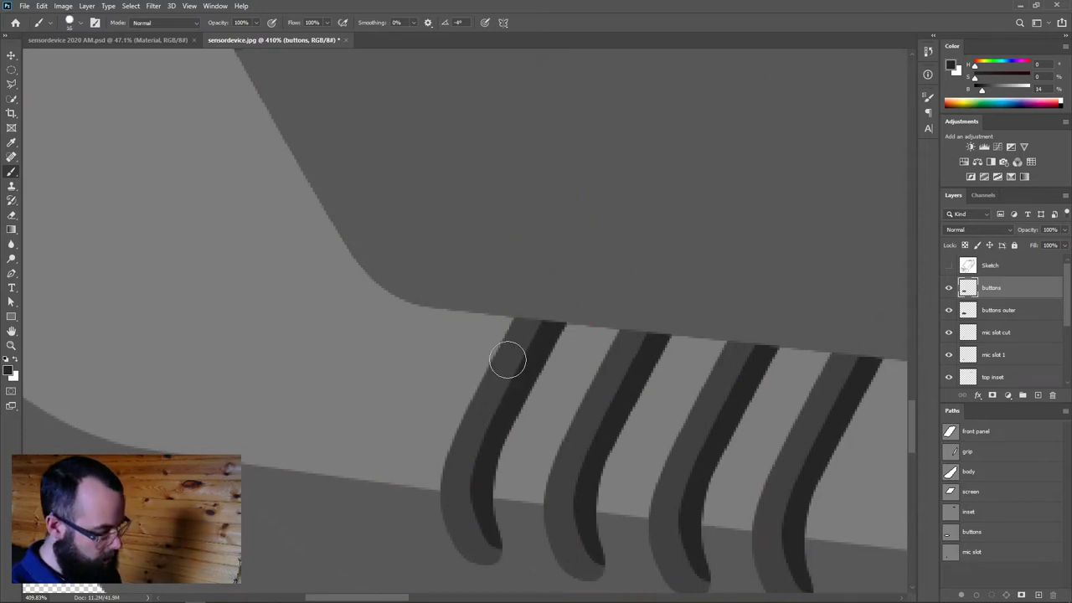
mouse_move(523, 261)
left_mouse_down()
mouse_move(538, 327)
mouse_move(543, 309)
left_mouse_up()
left_click(553, 270, "alt")
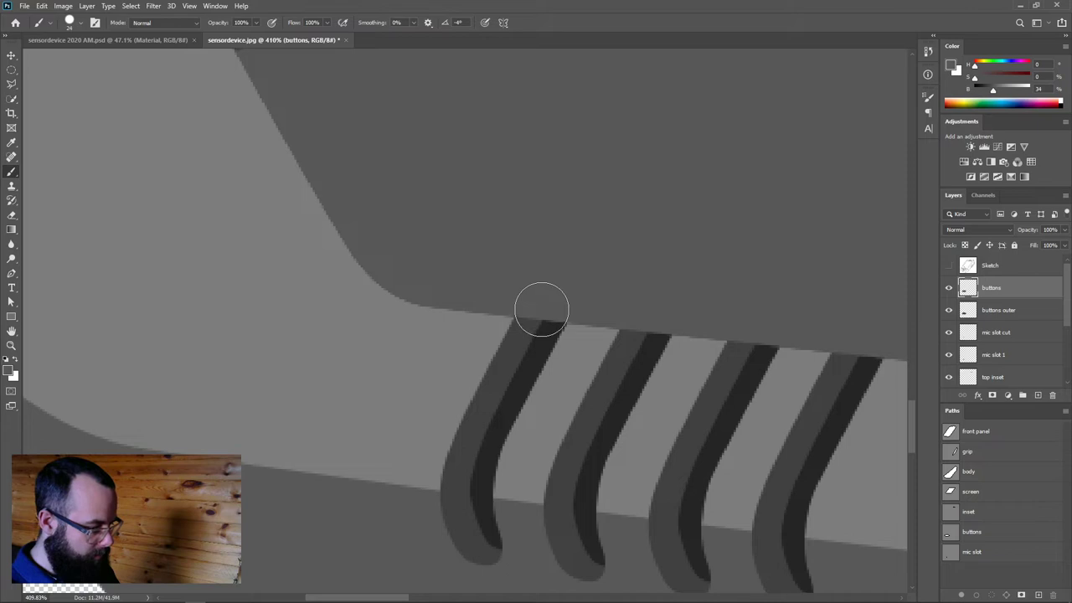
Paint rounded dark notches over the tops of all four mic stripes
left_click(541, 309)
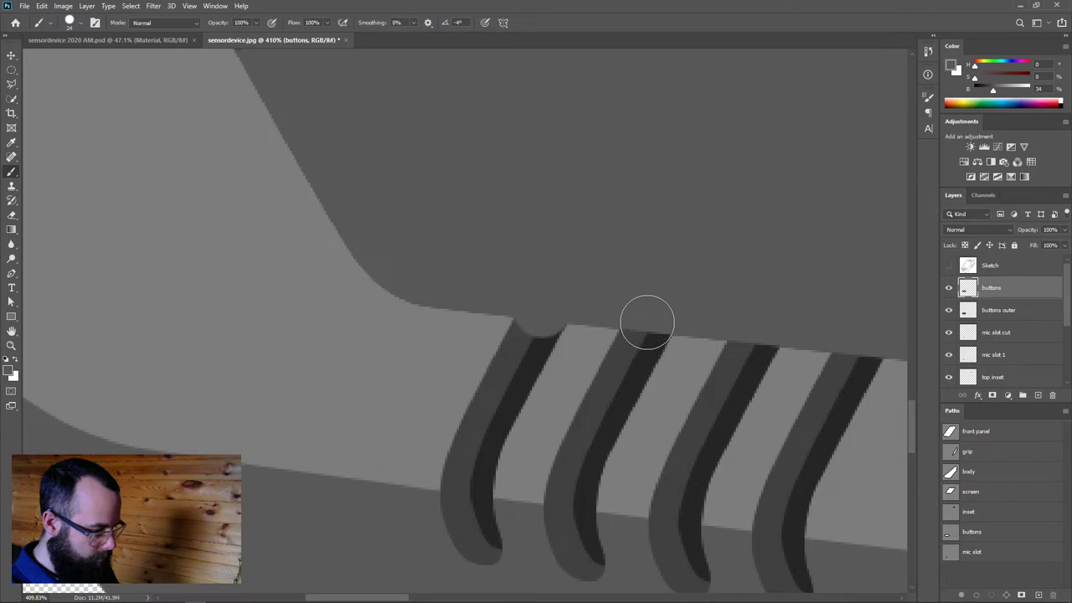
left_click(646, 323)
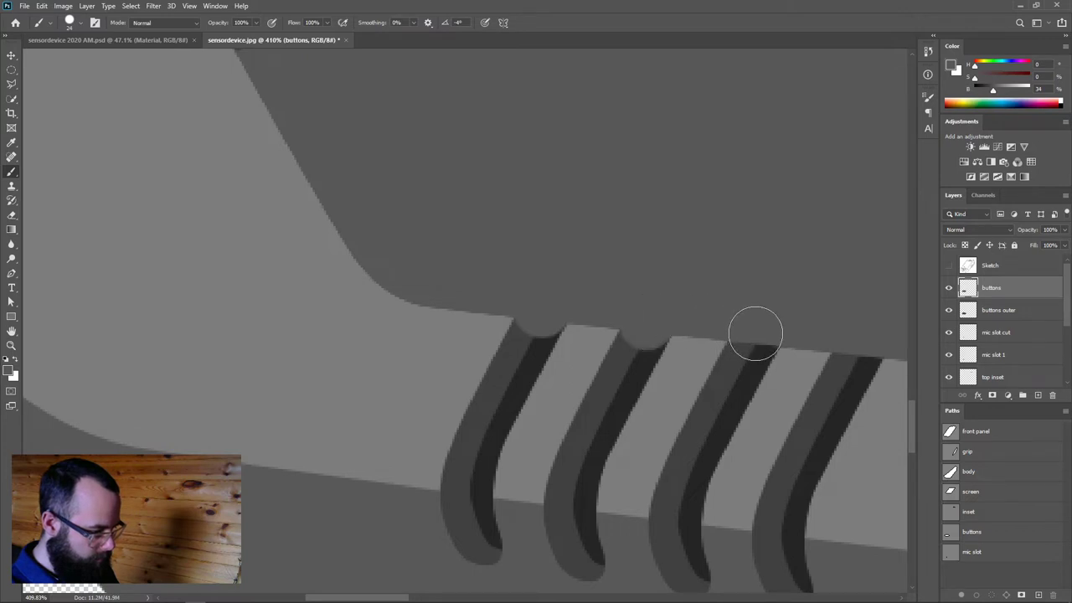
left_click(753, 333)
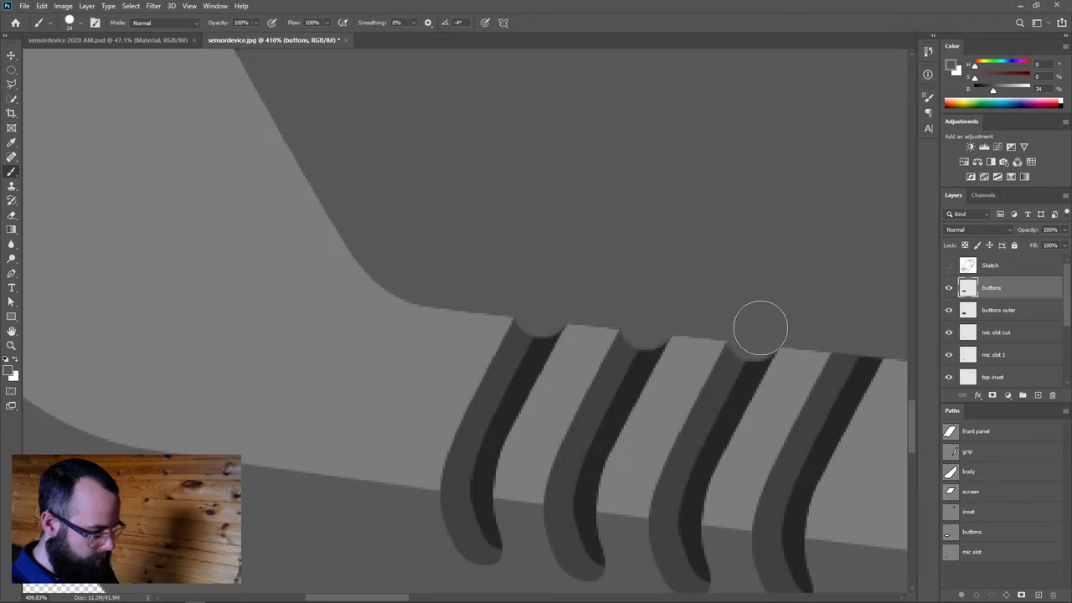
left_click_drag(796, 297, 575, 283)
left_click(632, 324)
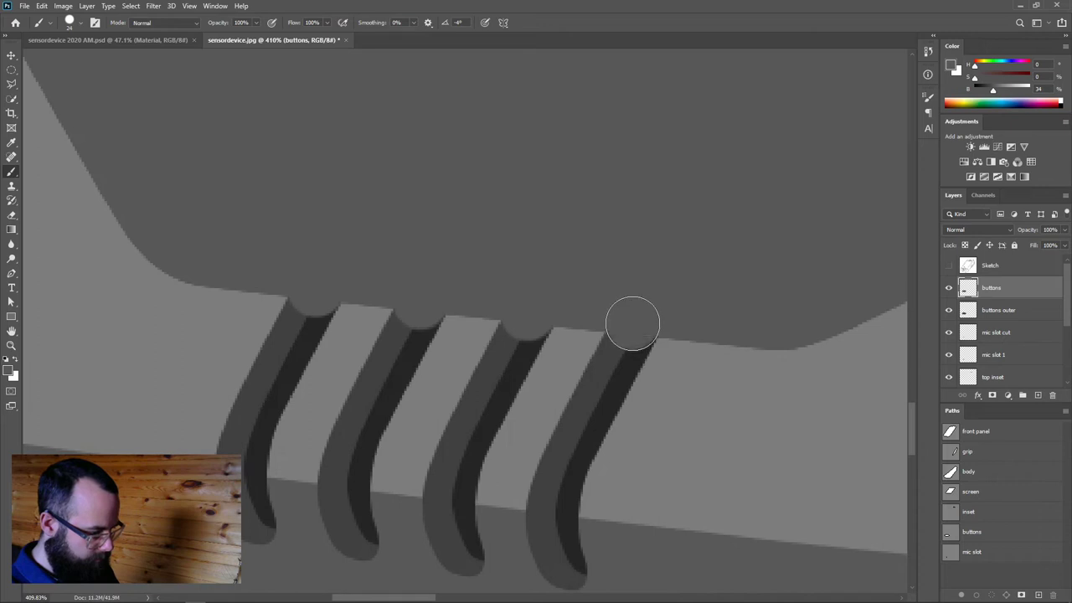
mouse_move(723, 271)
left_mouse_down()
mouse_move(674, 279)
mouse_move(713, 282)
left_mouse_up()
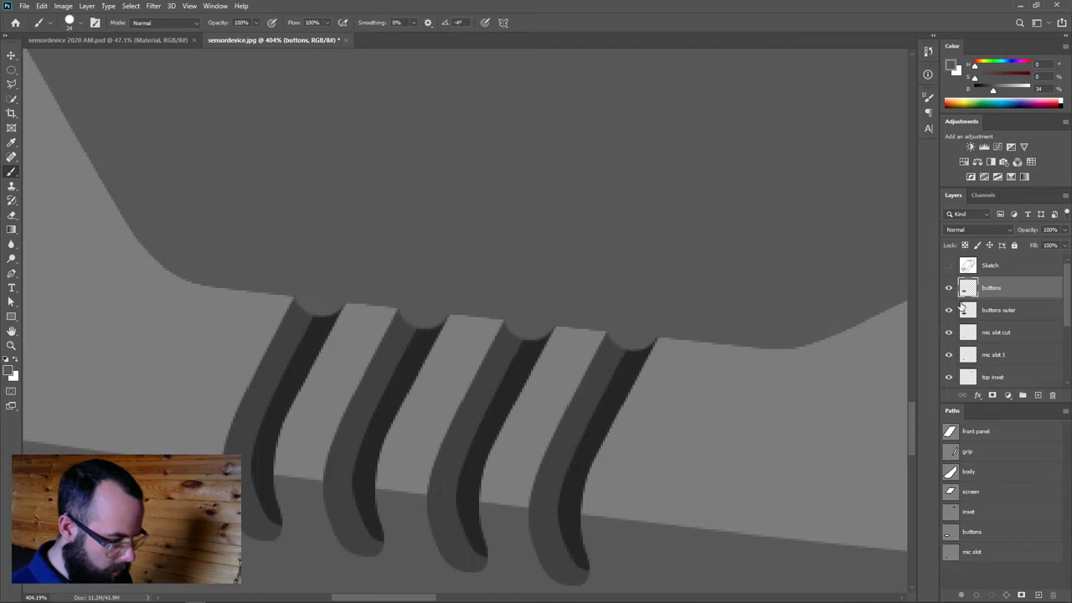
On the mic slot cut layer, erase a band along the slot tops with a 13 px eraser
left_click(973, 336)
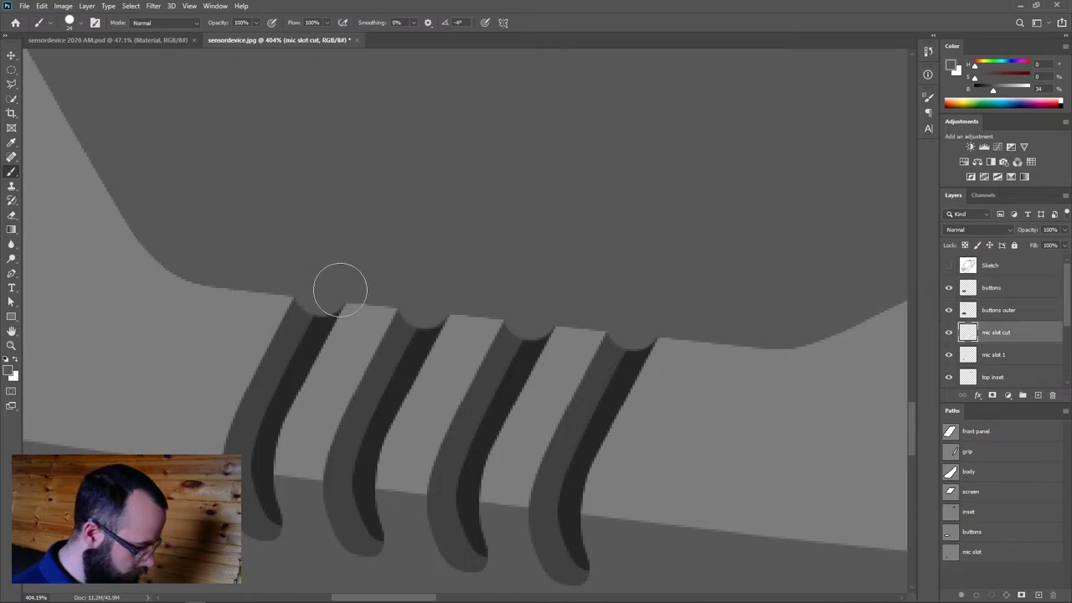
key("e")
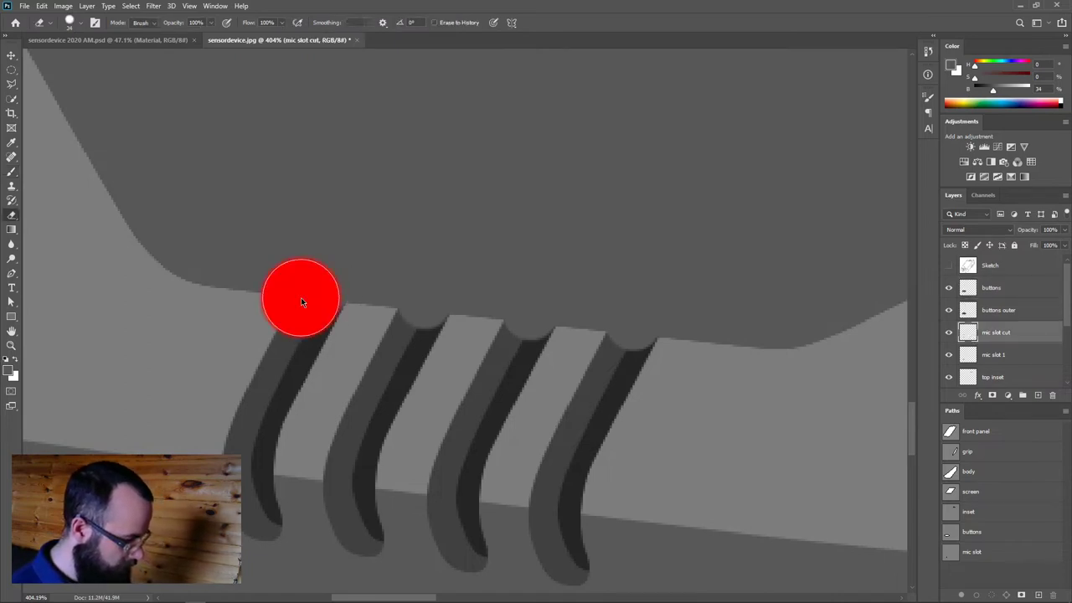
right_click(299, 294, "alt")
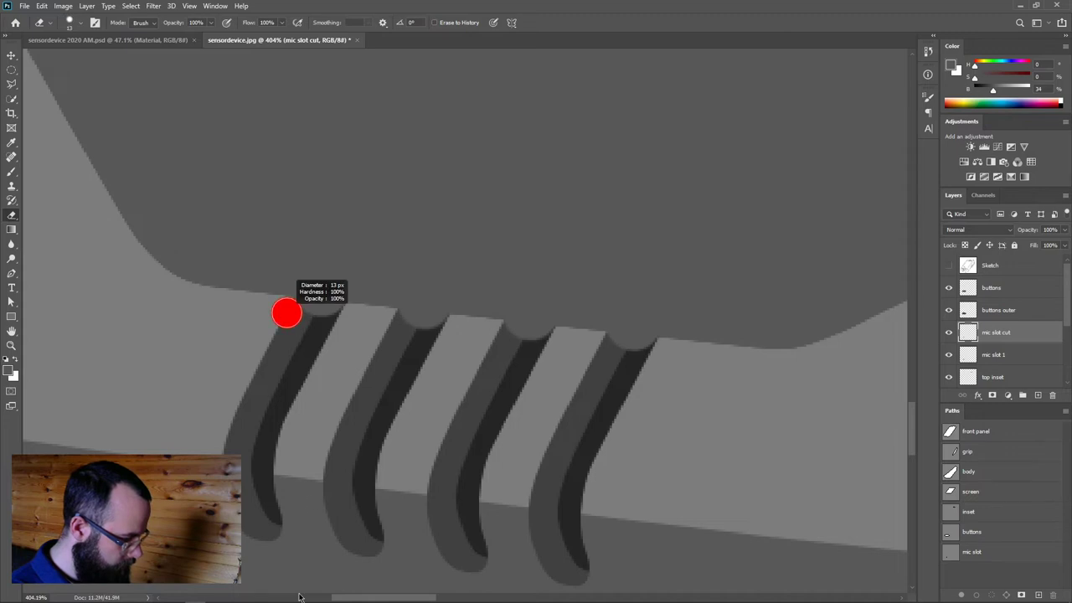
left_click(663, 356, "shift")
scroll(663, 356, "down", 5)
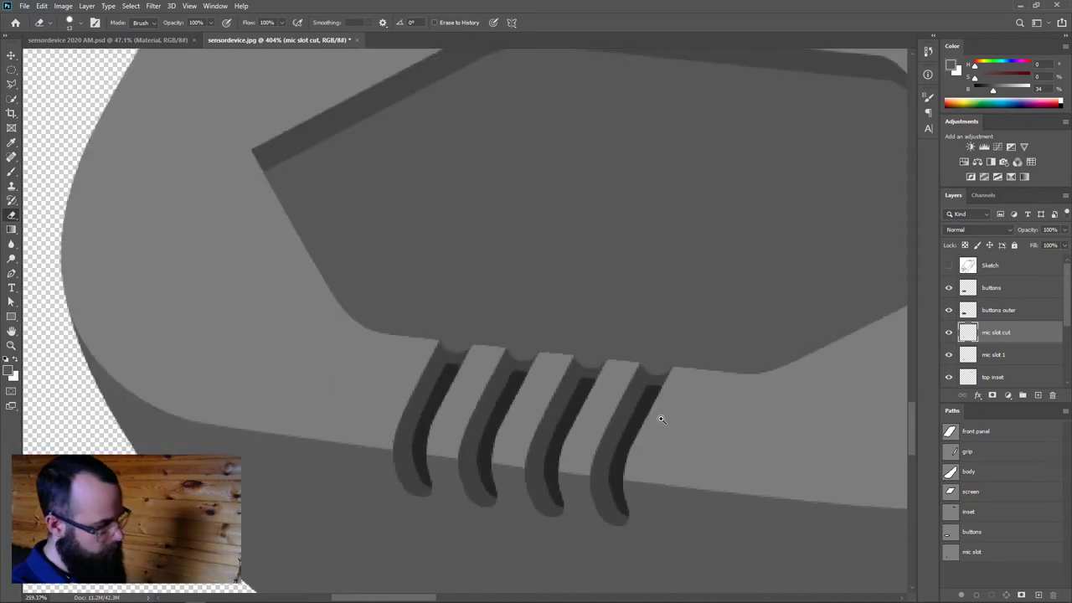
scroll(732, 394, "down", 2)
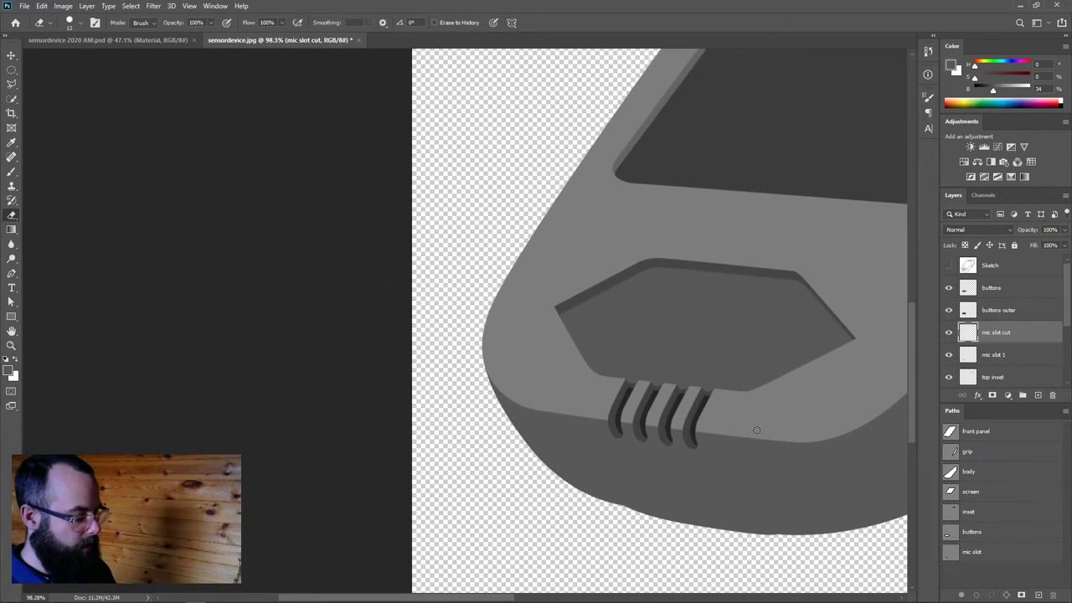
left_click_drag(643, 457, 629, 470)
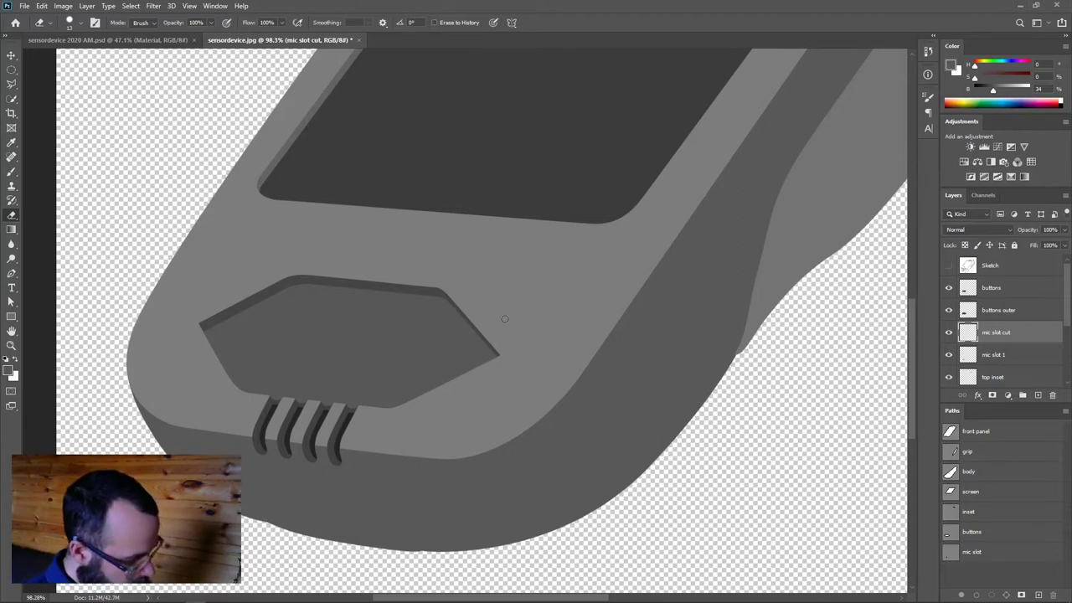
Pan around the device and turn on the Sketch layer's visibility
scroll(500, 311, "up", 3)
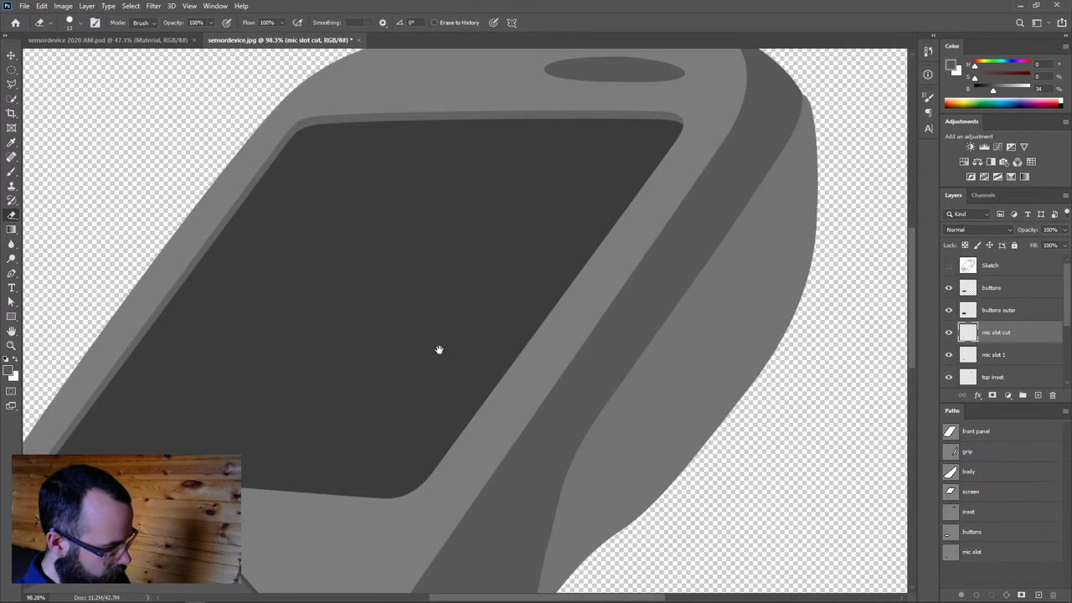
scroll(461, 376, "right", 3)
scroll(614, 140, "up", 2)
scroll(598, 143, "left", 1)
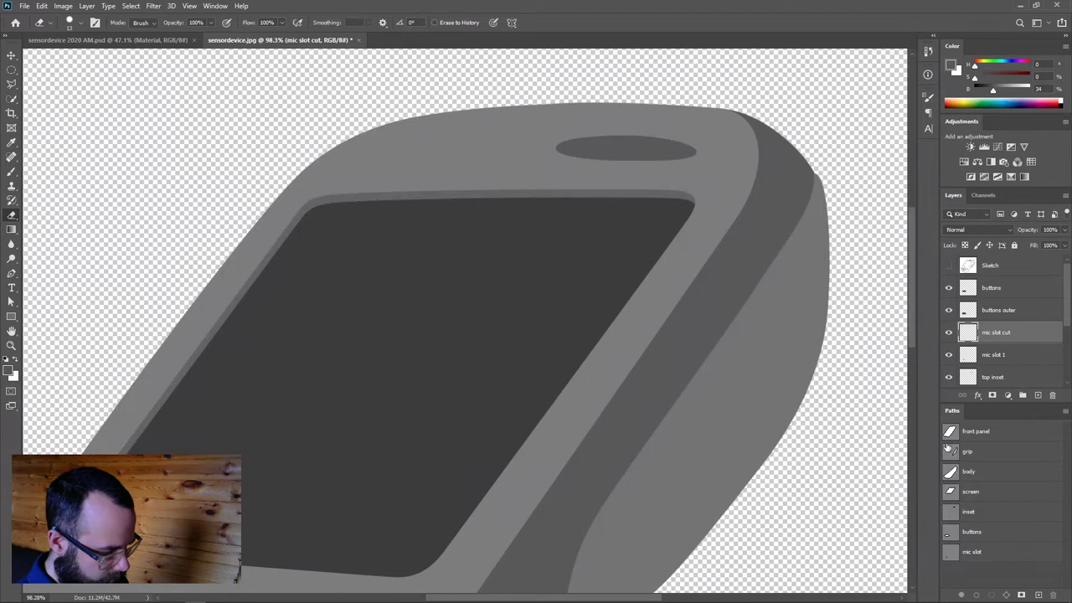
left_click(948, 265)
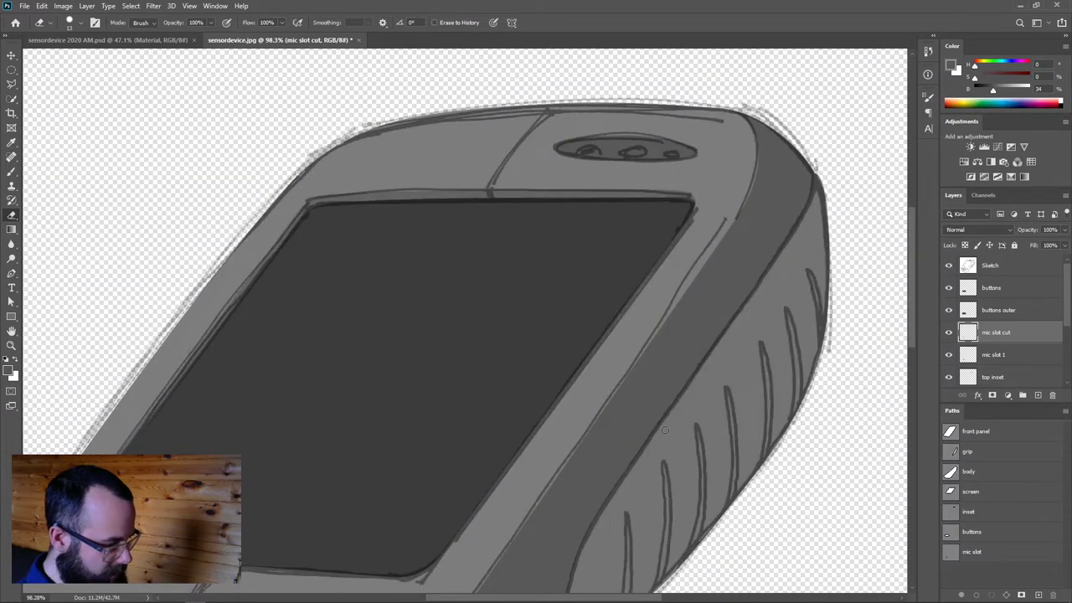
Add a new empty path in the Paths panel and name it shutlines
scroll(658, 354, "down", 5)
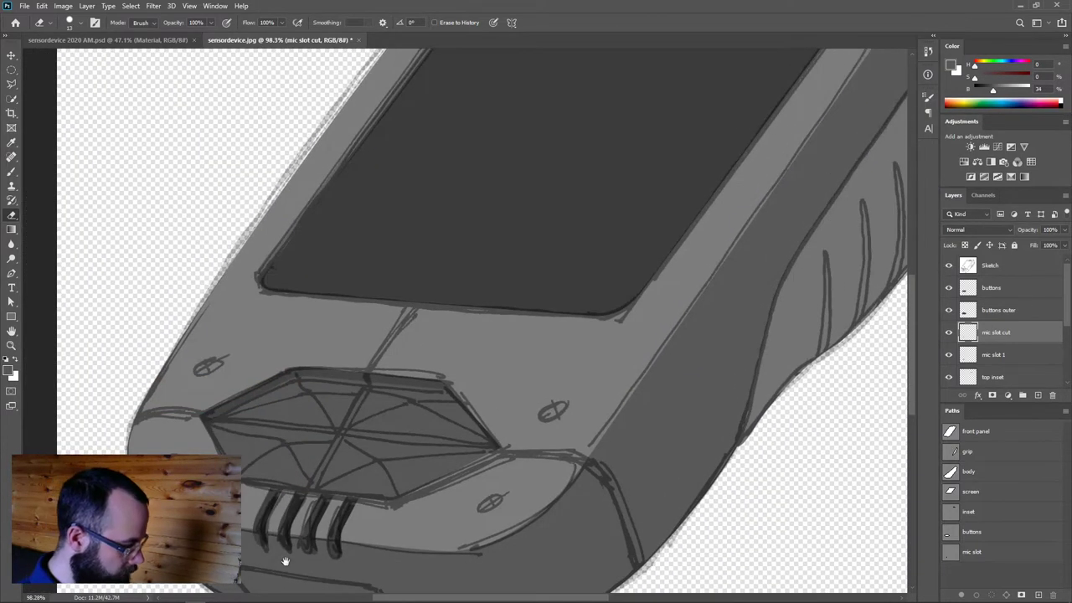
scroll(282, 562, "down", 4)
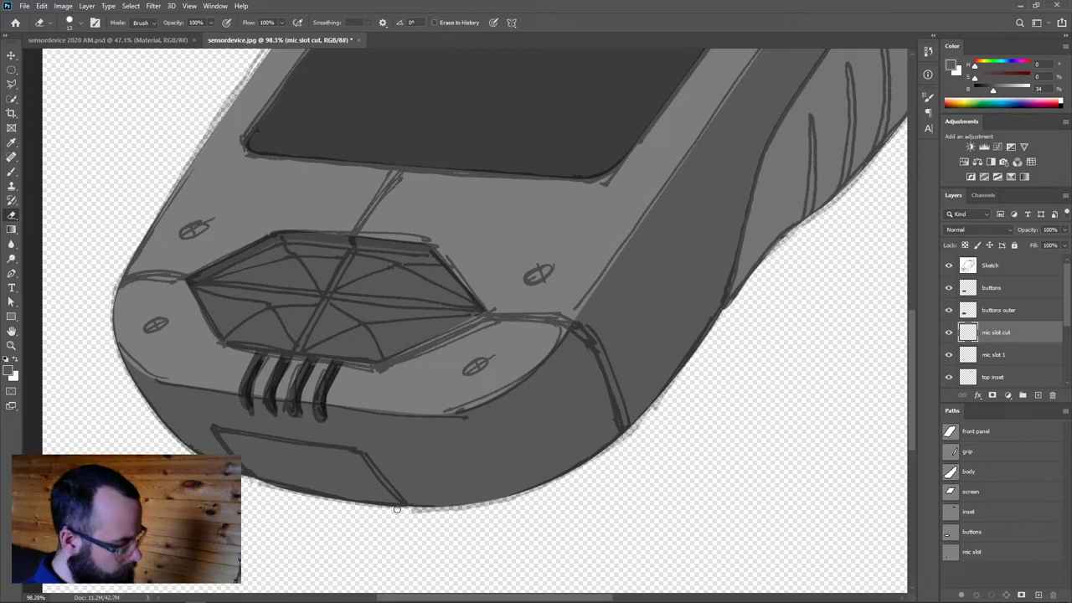
left_click(1037, 594)
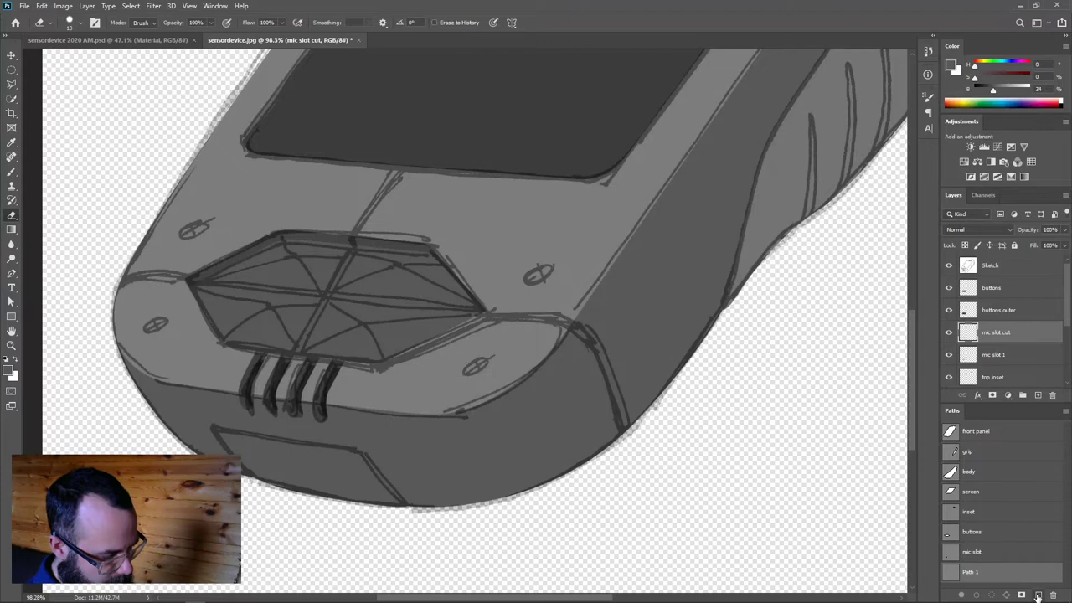
type("shadows")
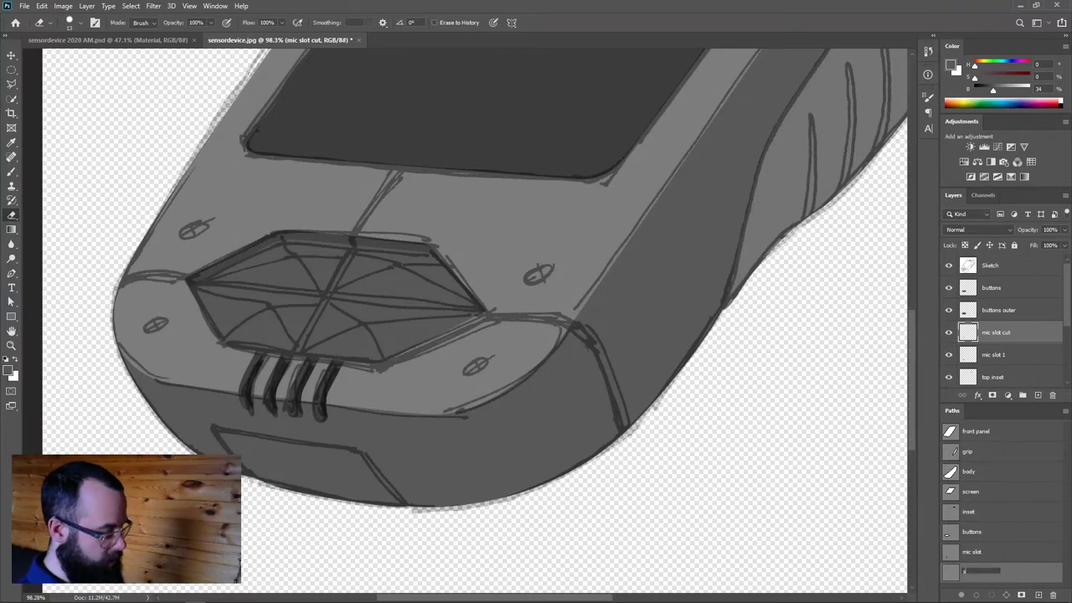
key("Return")
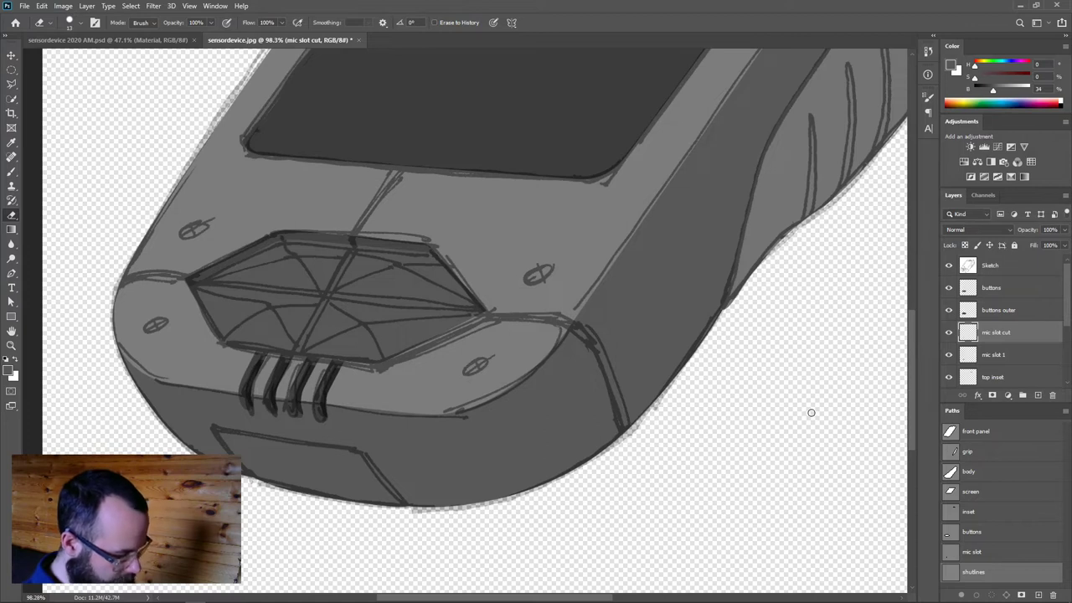
Start the shutline at the body edge and curve it up the grip seam to the panel bend
key("p")
scroll(628, 441, "up", 3)
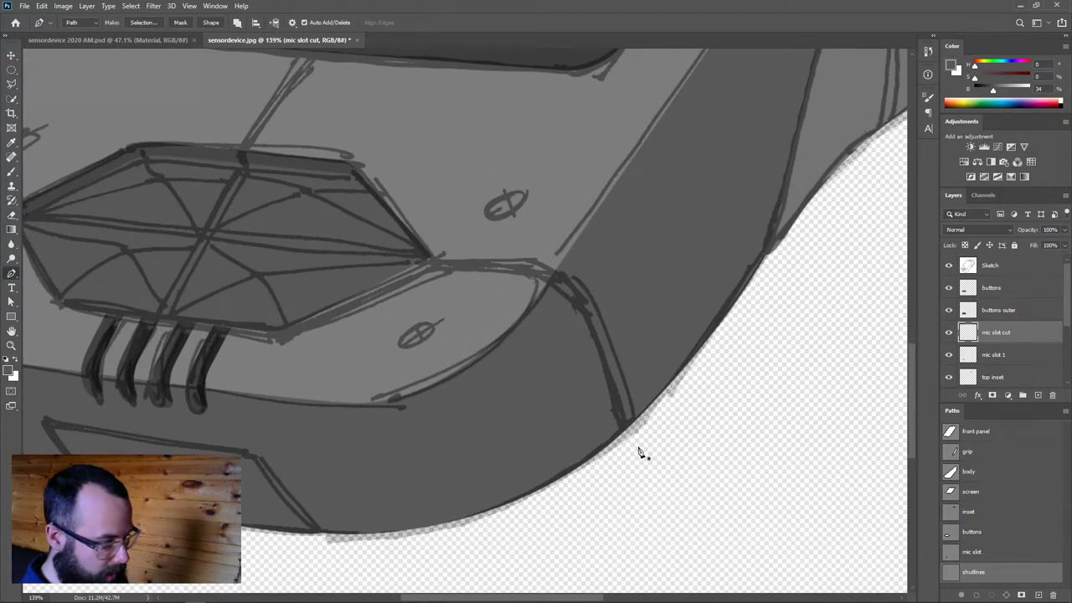
scroll(623, 446, "up", 2)
left_click(627, 434)
left_click_drag(601, 328, 570, 266)
key("ctrl+z")
left_click(594, 307)
left_click_drag(532, 223, 520, 217)
key("ctrl+z")
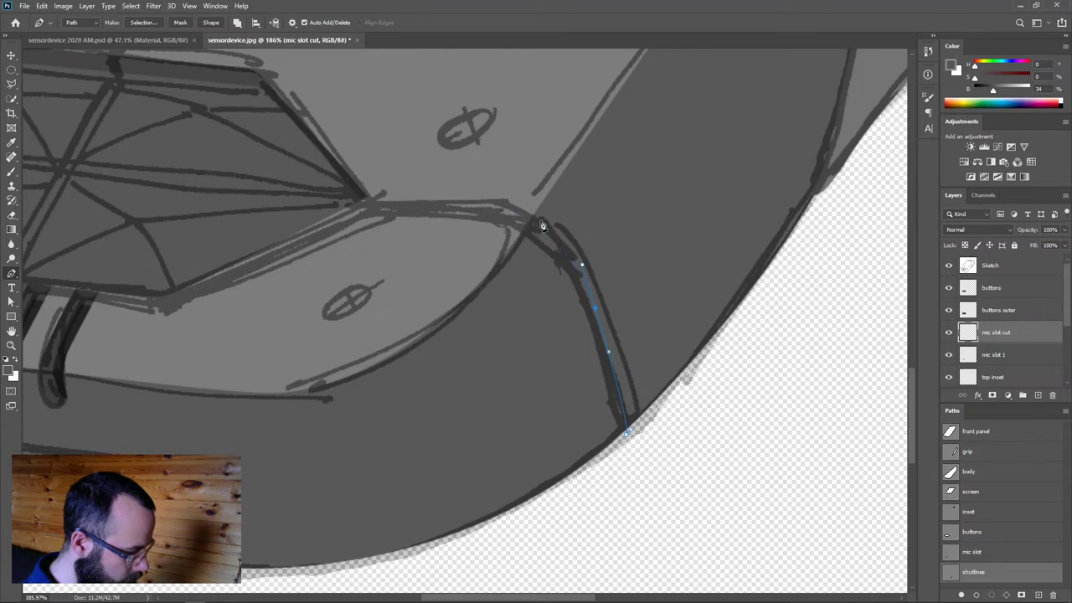
key("ctrl+z")
left_click_drag(561, 250, 550, 222)
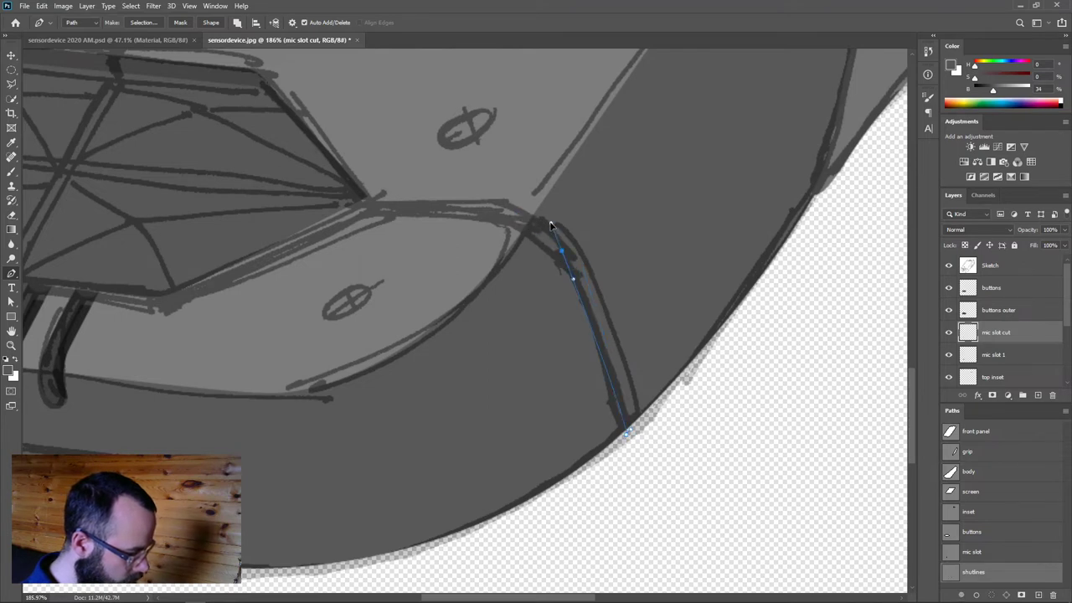
left_click_drag(483, 211, 507, 210)
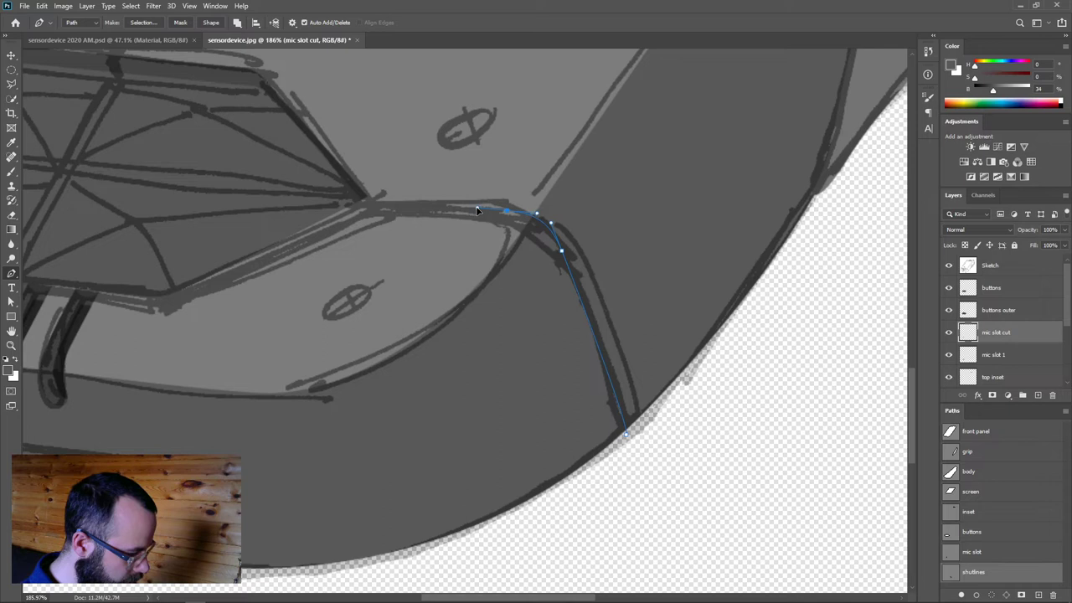
Continue the shutline along the front panel edge to its left edge
left_click(363, 198)
left_click_drag(428, 289, 695, 349)
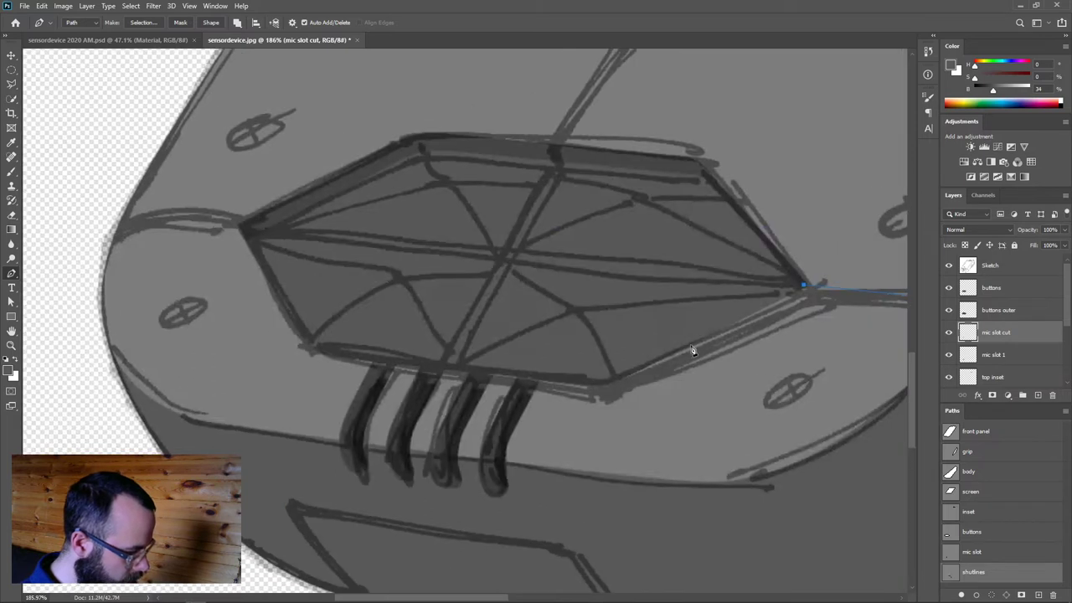
left_click_drag(244, 228, 149, 245)
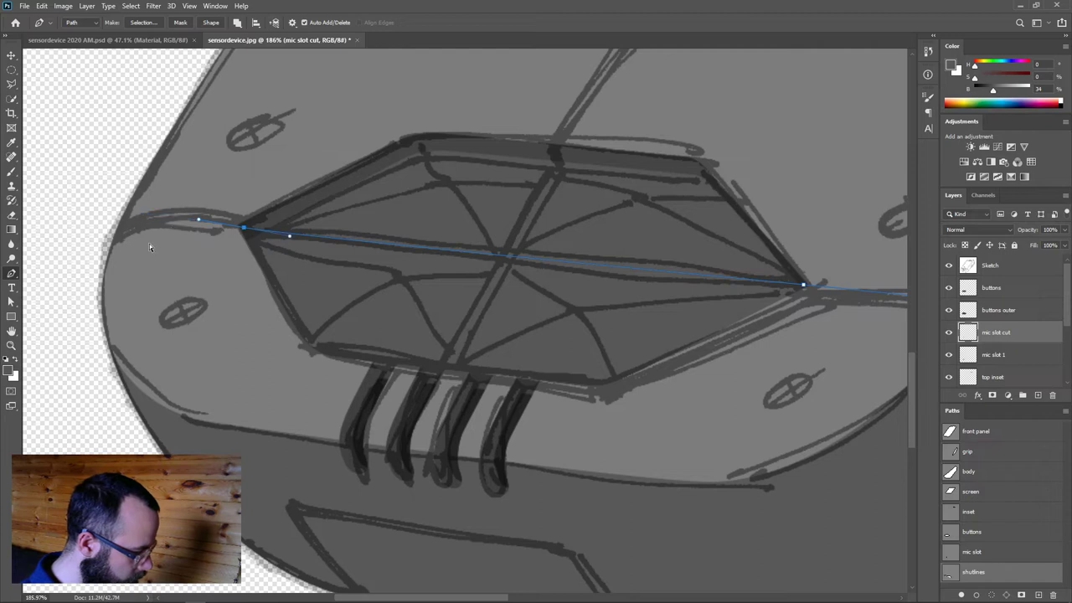
left_click(242, 226, "alt")
left_click_drag(169, 215, 146, 214)
scroll(106, 246, "up", 3)
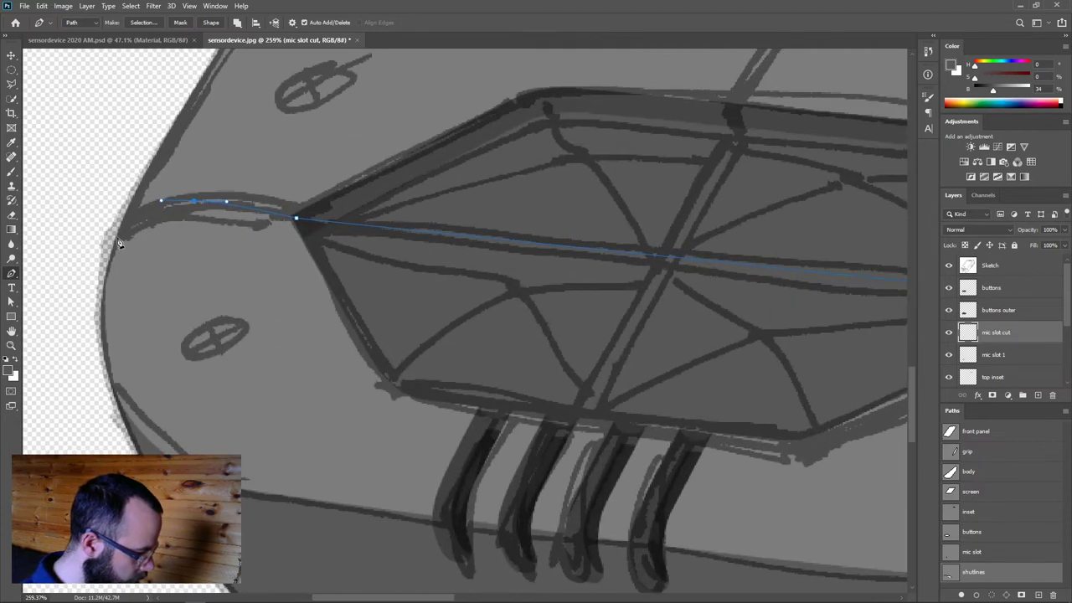
scroll(327, 315, "down", 3)
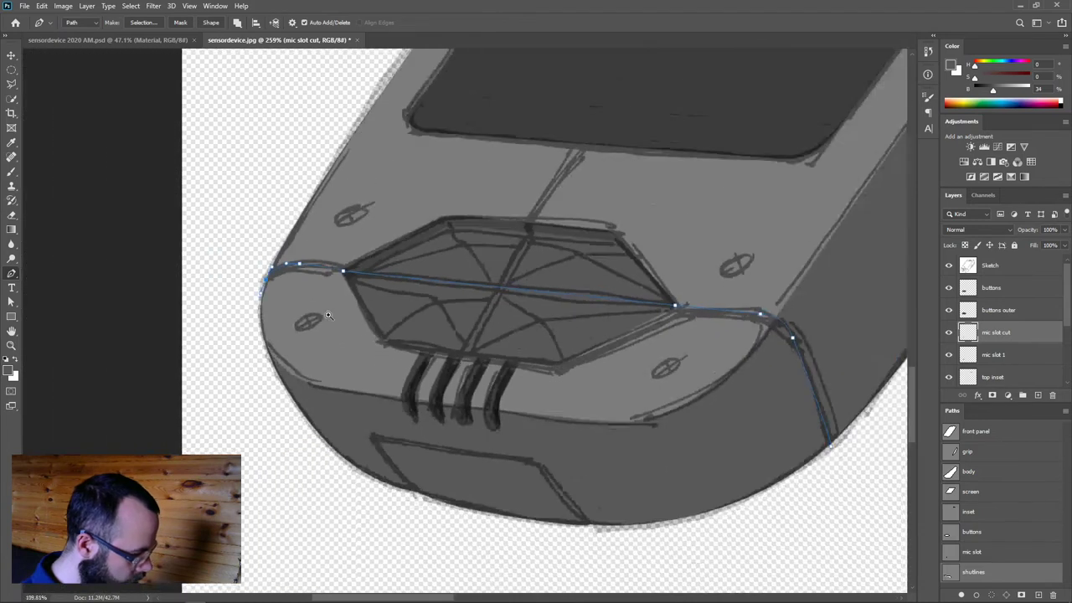
scroll(327, 315, "up", 2)
Nudge the curve near the left edge down, toggling the Sketch layer to check alignment
key("a")
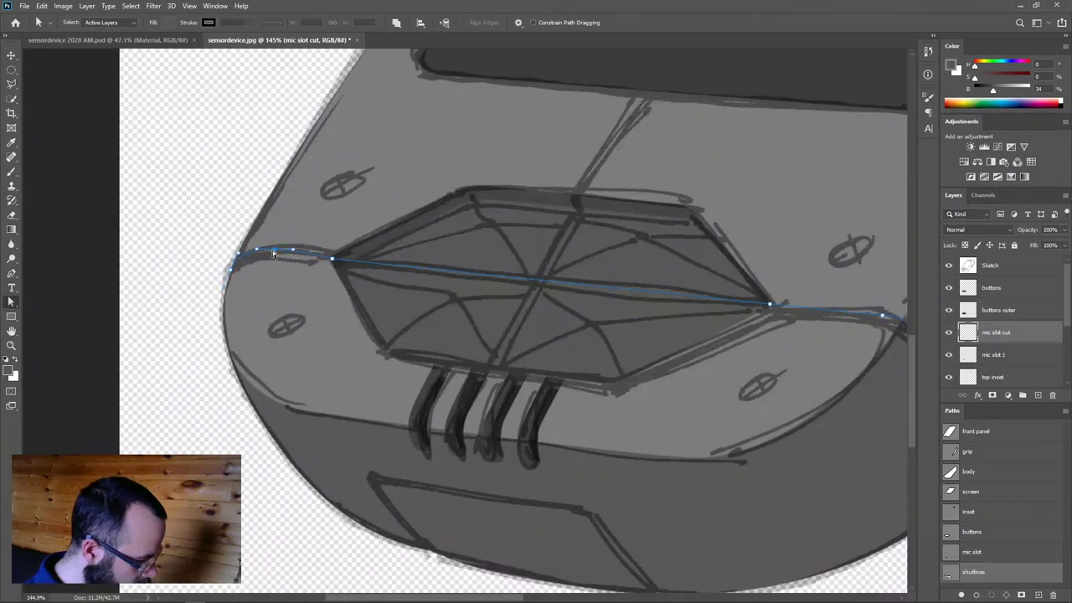
left_click_drag(271, 256, 263, 256)
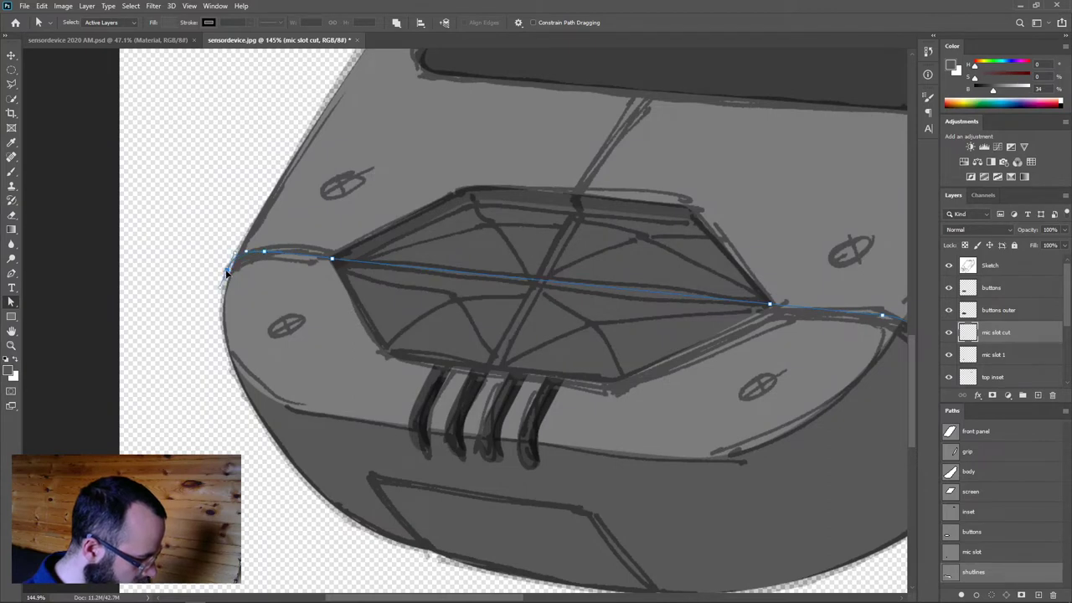
scroll(351, 335, "down", 2)
scroll(302, 369, "right", 3)
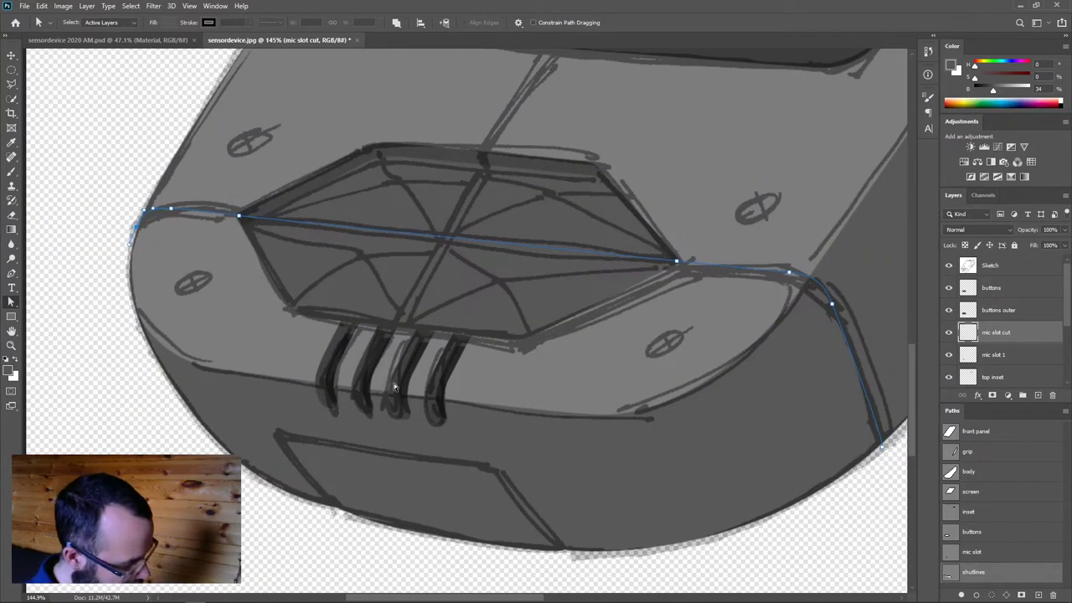
left_click(949, 266)
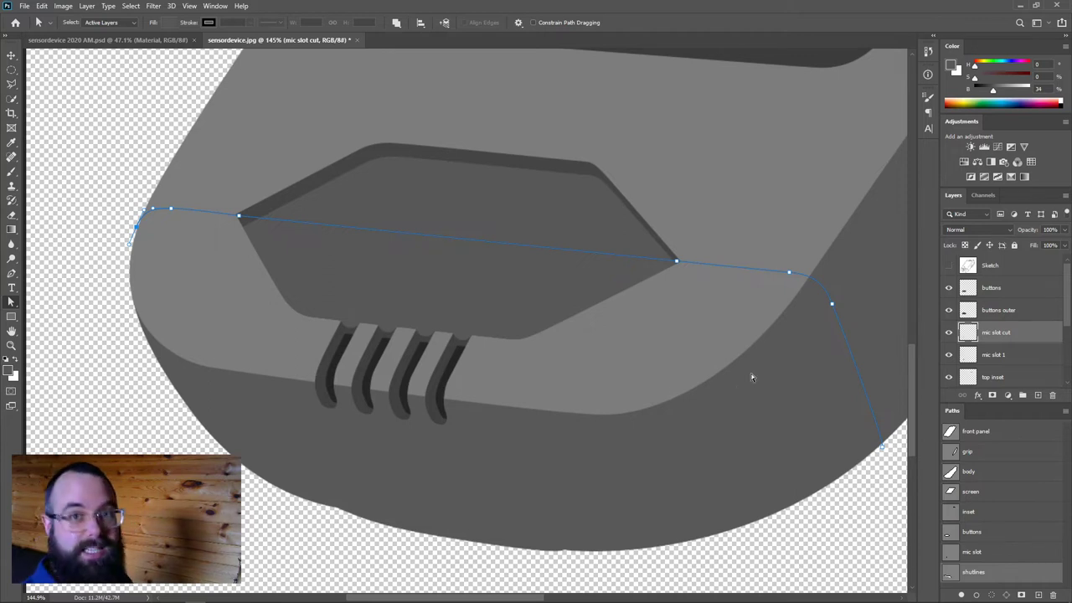
left_click(949, 266)
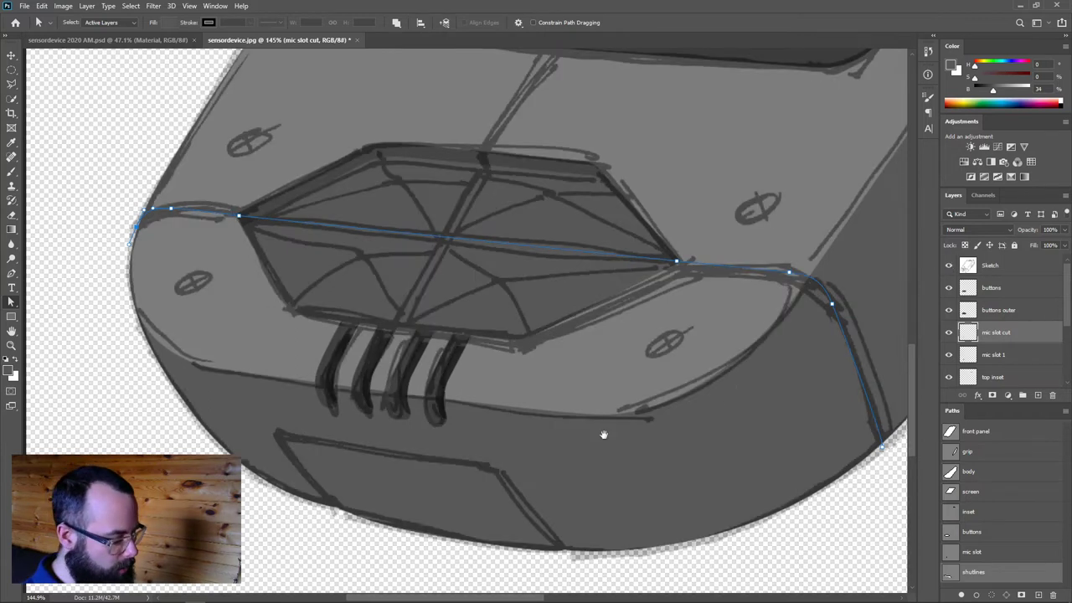
Inspect the path's right-hand curve and pull its lower-right end slightly left
left_click_drag(606, 435, 598, 327)
scroll(394, 412, "up", 3)
scroll(394, 412, "down", 3)
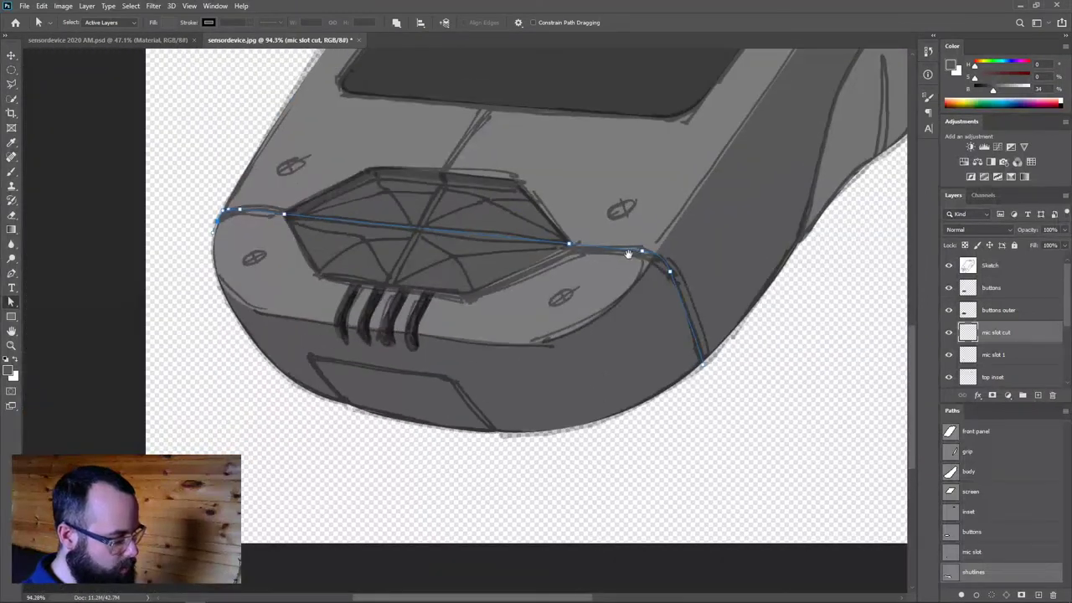
scroll(462, 327, "up", 5)
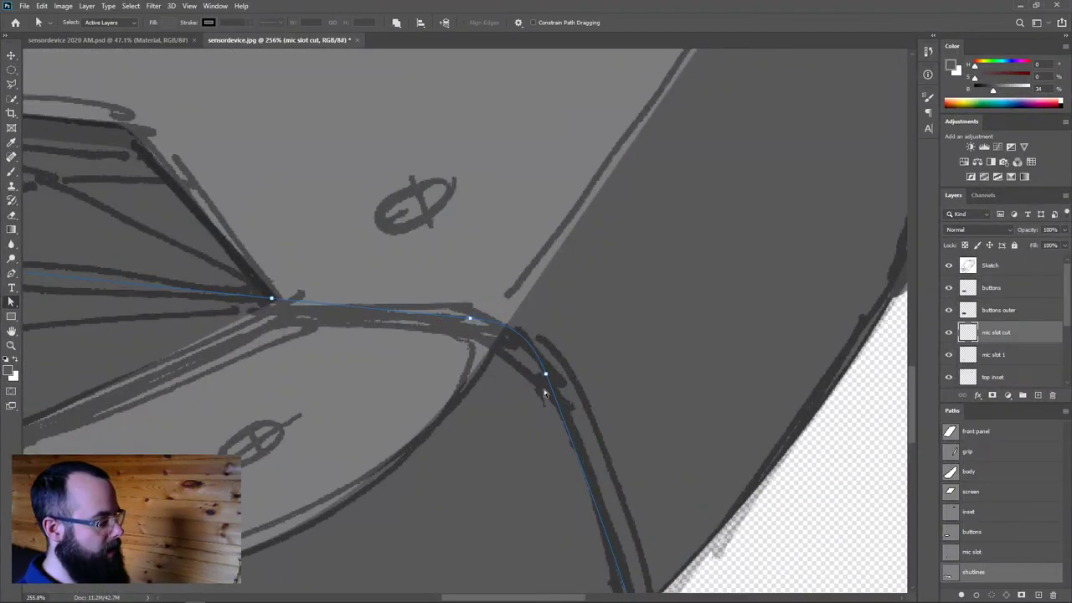
left_click_drag(423, 394, 736, 321)
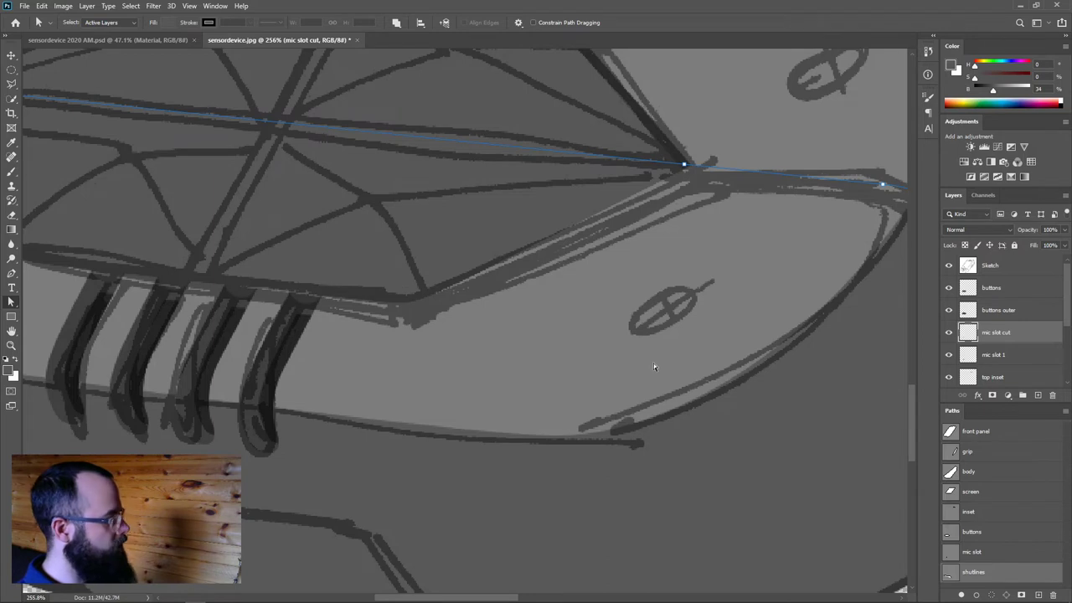
left_click_drag(436, 390, 355, 426)
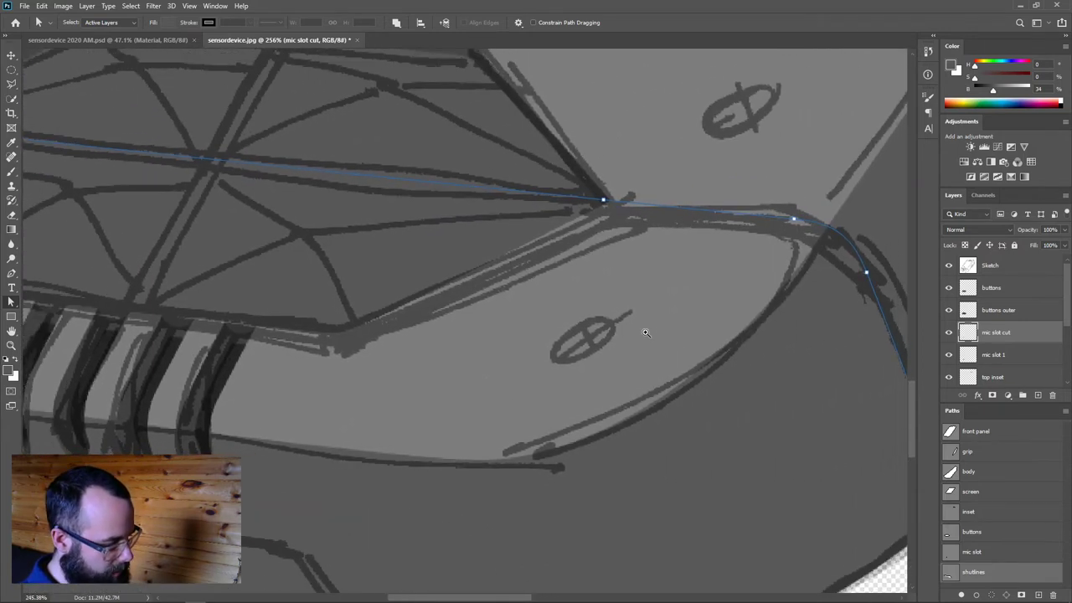
scroll(644, 333, "down", 5)
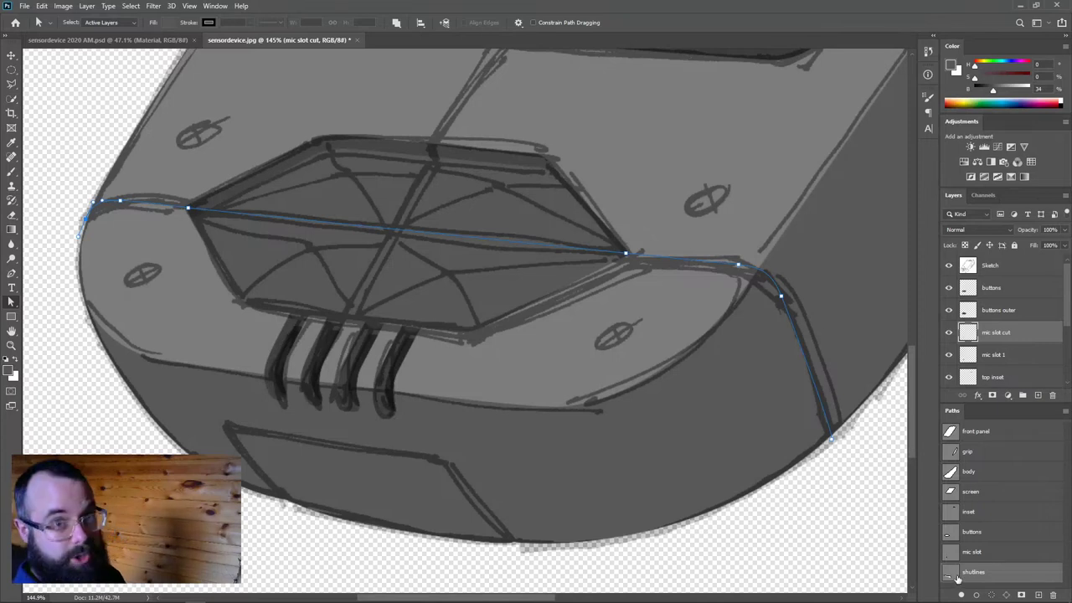
scroll(843, 442, "up", 5)
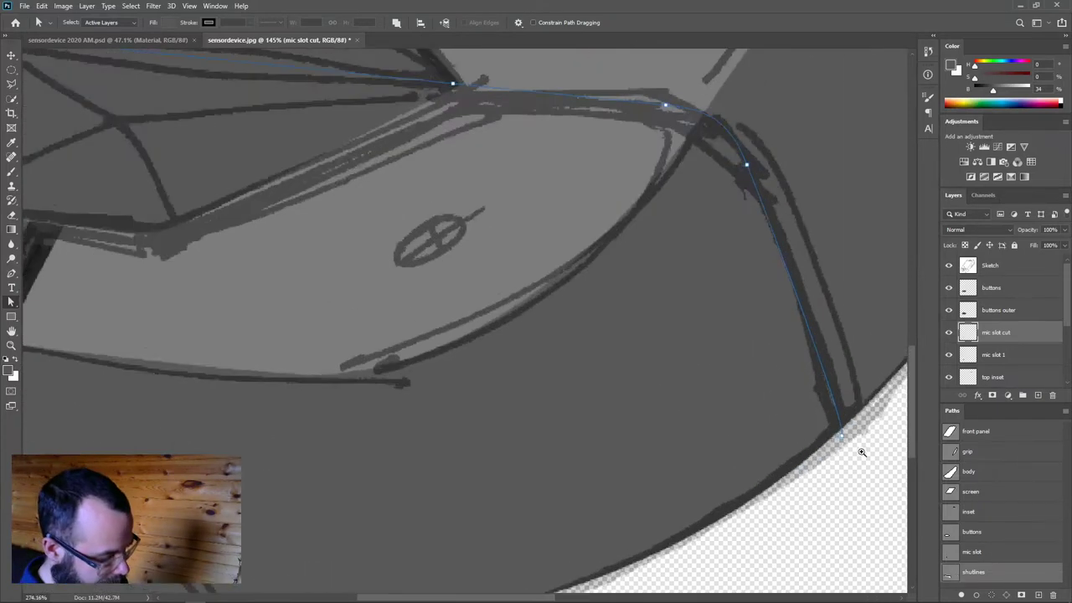
left_click_drag(848, 435, 866, 409)
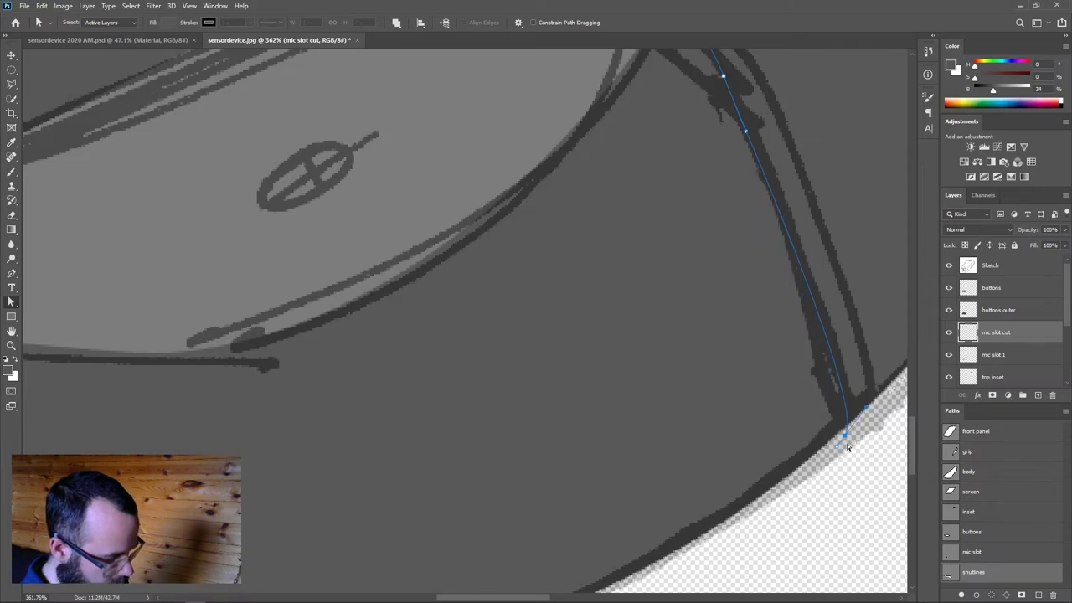
mouse_move(708, 427)
left_mouse_down()
mouse_move(290, 414)
mouse_move(613, 530)
mouse_move(768, 433)
mouse_move(905, 410)
left_mouse_up()
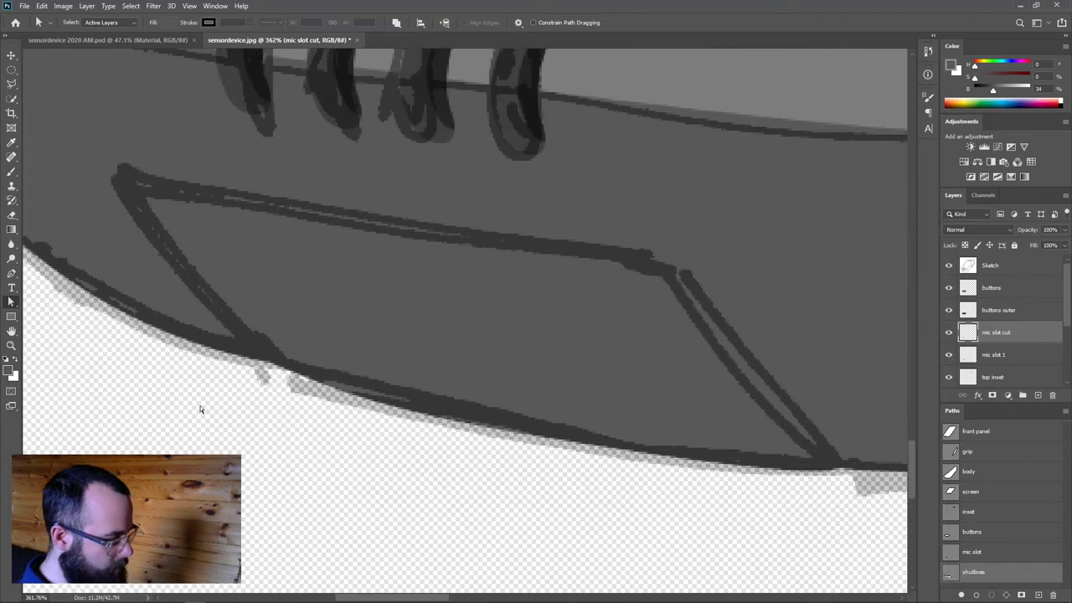
Trace the lower panel beneath the vents from its lower-left corner, across the top, to lower-right
key("p")
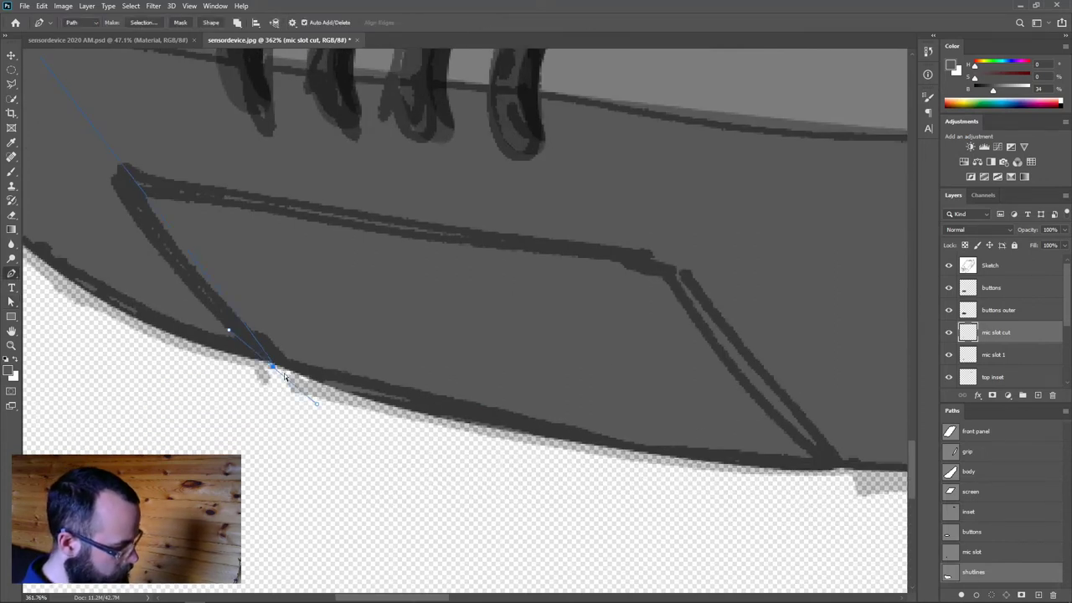
mouse_move(272, 364)
left_mouse_down()
mouse_move(247, 343)
mouse_move(270, 372)
mouse_move(221, 333)
left_mouse_up()
left_click_drag(136, 207, 175, 193)
left_click(595, 258)
left_click(649, 265)
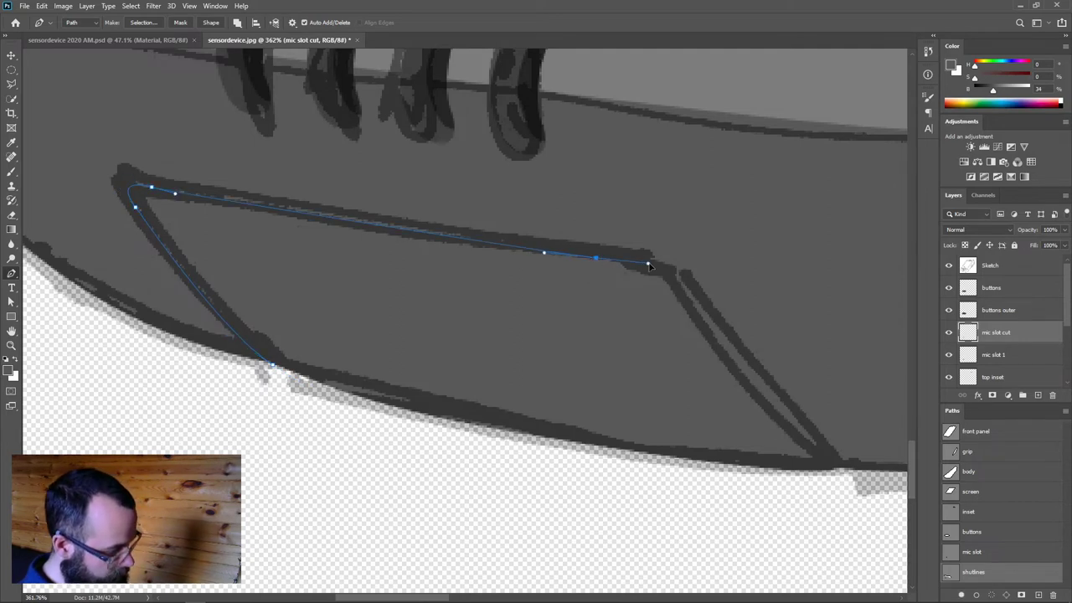
left_click_drag(685, 301, 704, 330)
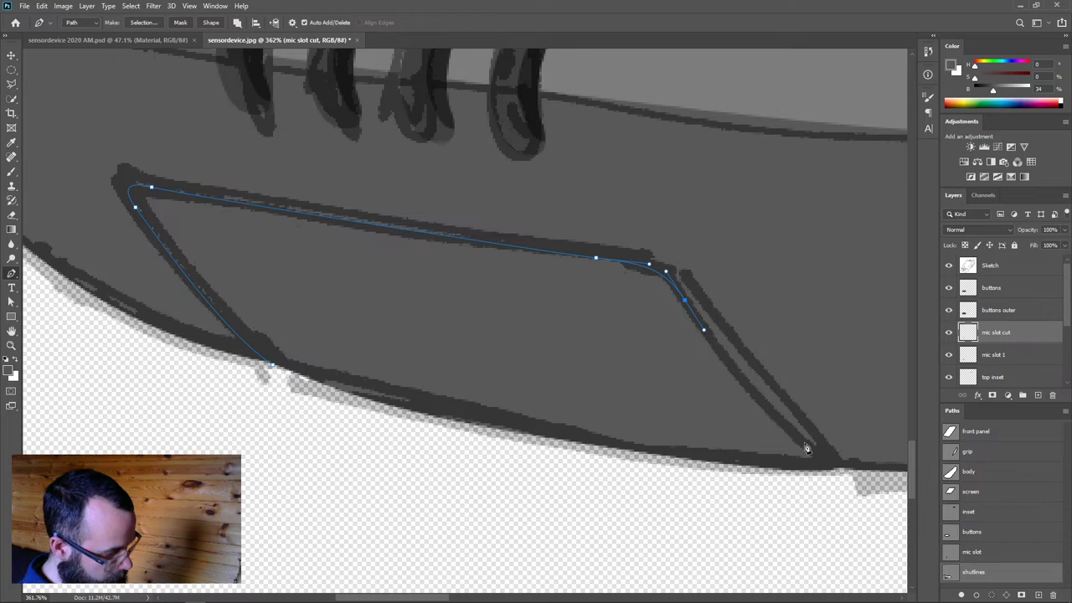
left_click_drag(802, 440, 827, 463)
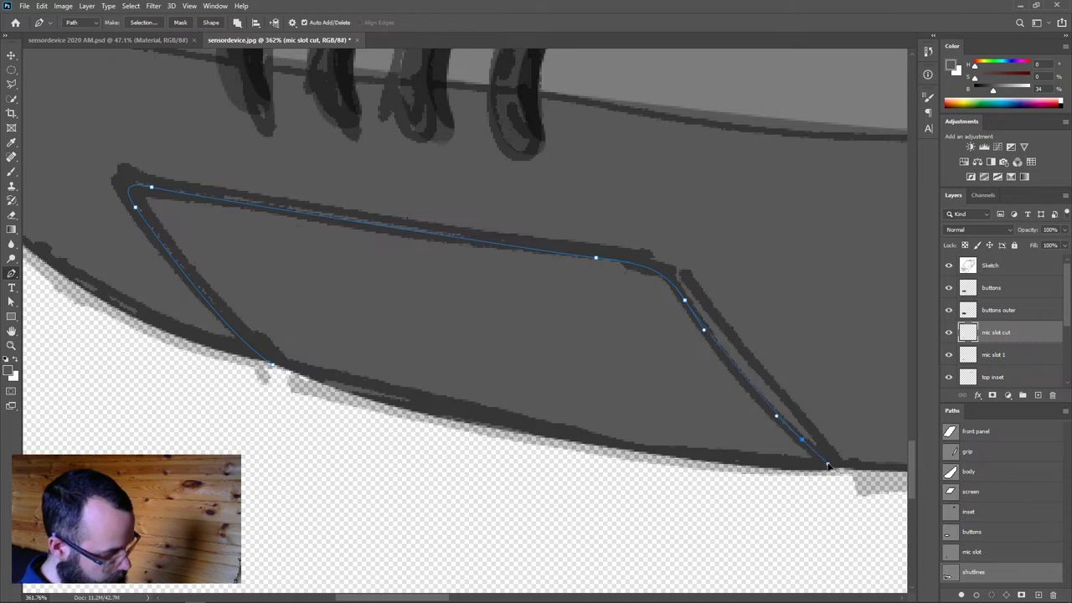
left_click(848, 474)
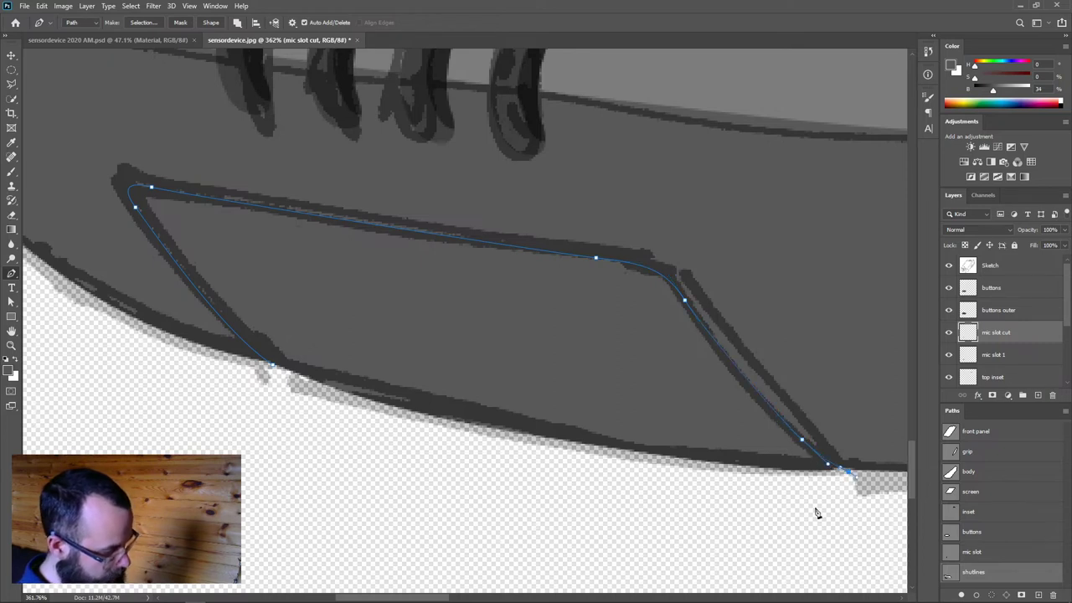
scroll(712, 394, "down", 5)
scroll(657, 231, "up", 3)
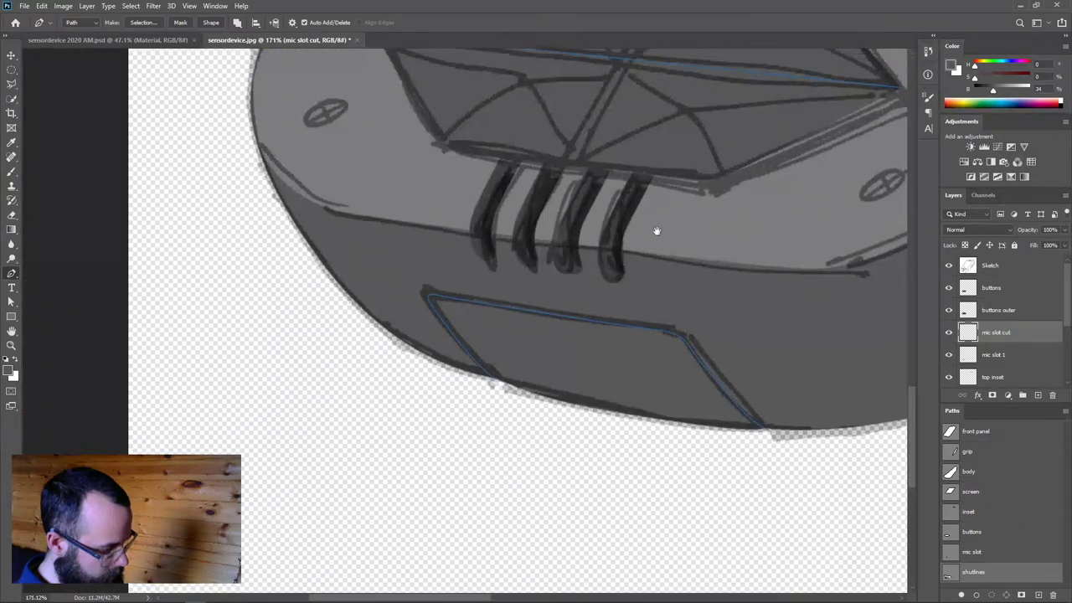
scroll(636, 238, "up", 10)
scroll(443, 424, "up", 3)
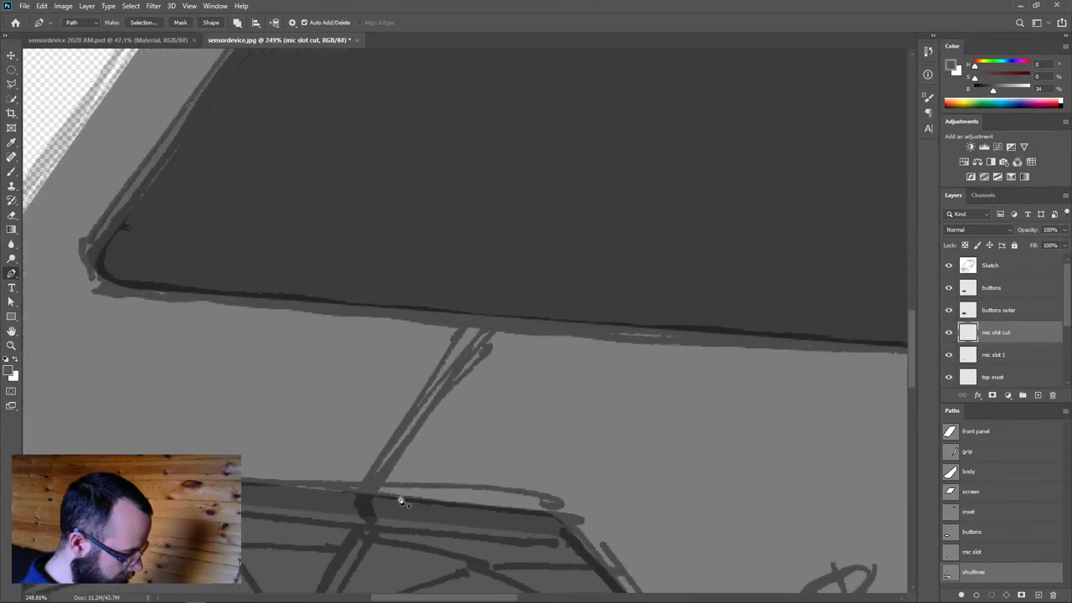
Start a seam path below the screen, curving up to the screen's bottom edge
left_click(372, 520)
left_click_drag(362, 501, 374, 481)
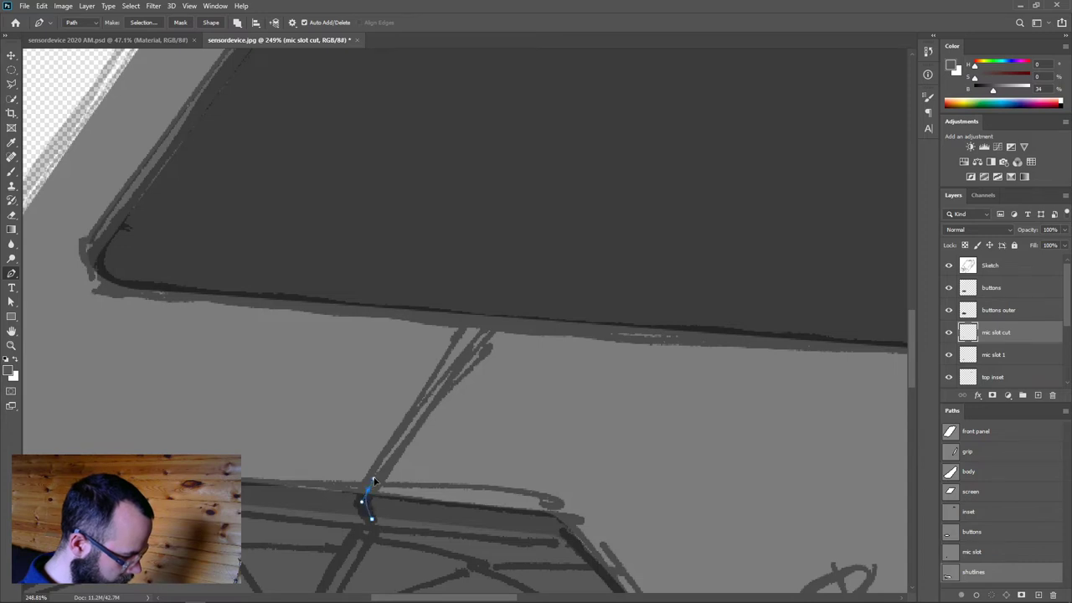
left_click(488, 315)
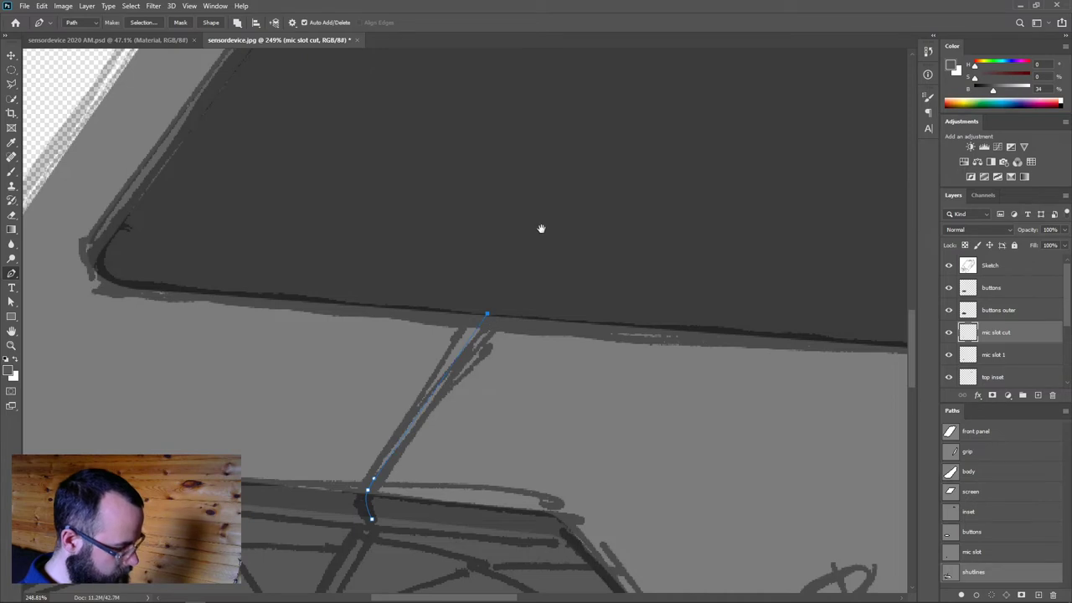
scroll(541, 227, "down", 5)
left_click_drag(647, 136, 399, 514)
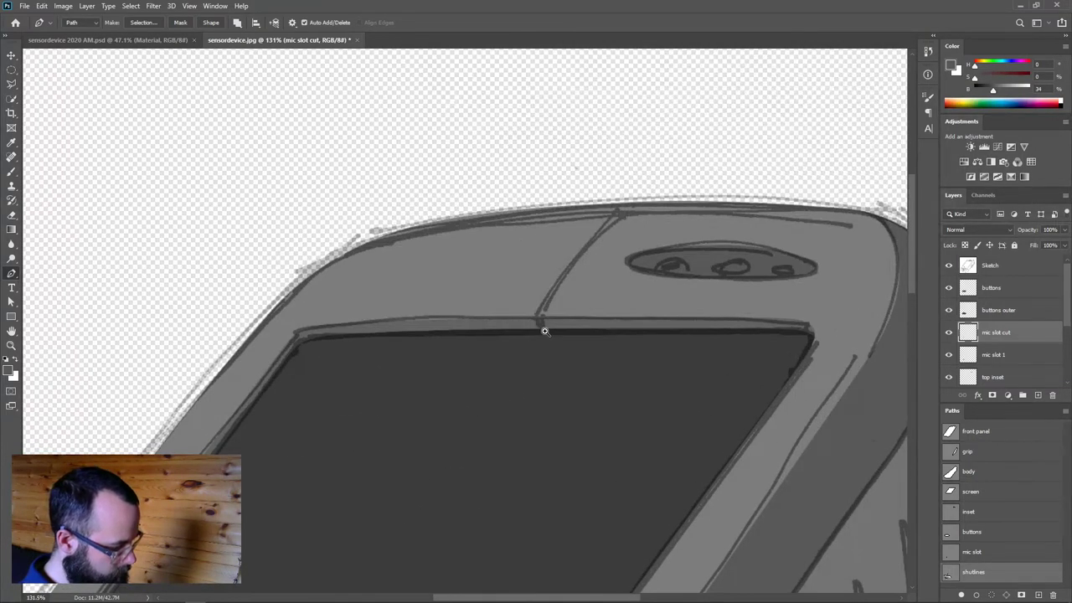
scroll(546, 337, "up", 5)
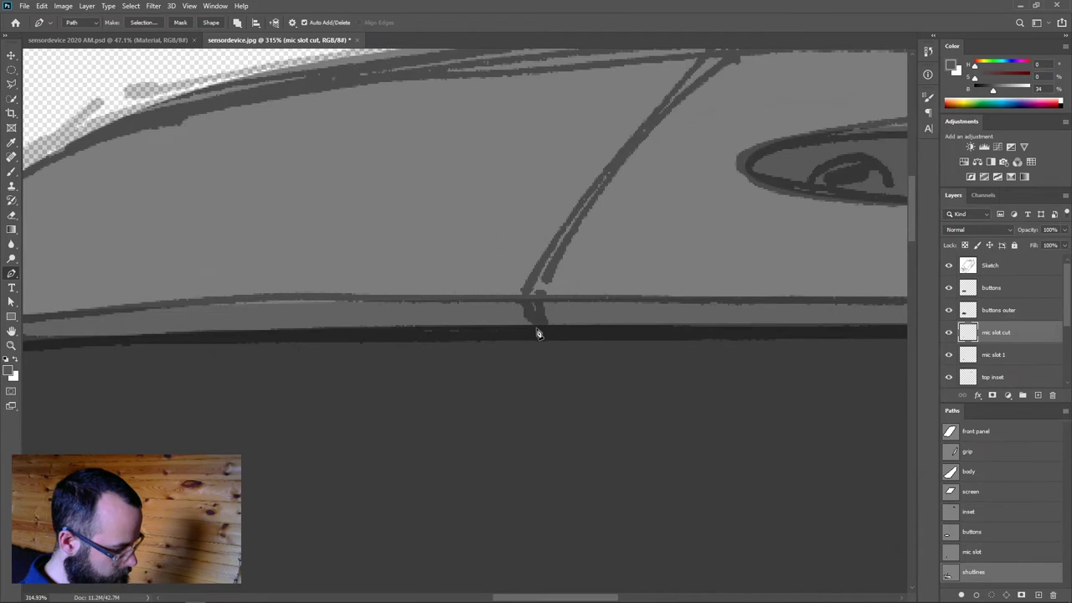
Continue the seam from the screen's top edge up to the device's top edge
left_click(536, 329)
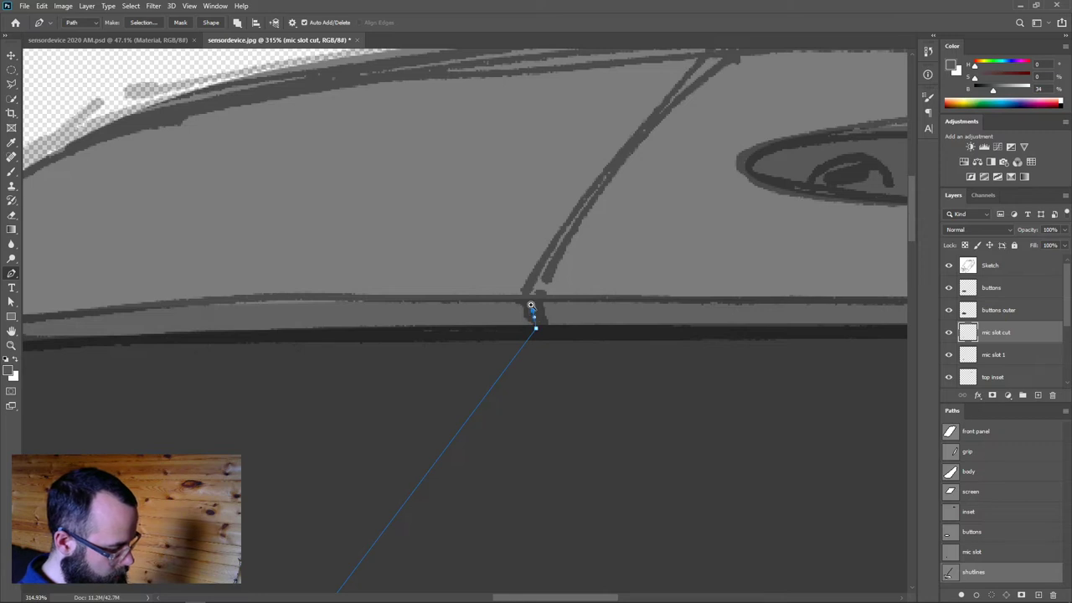
scroll(531, 305, "up", 8)
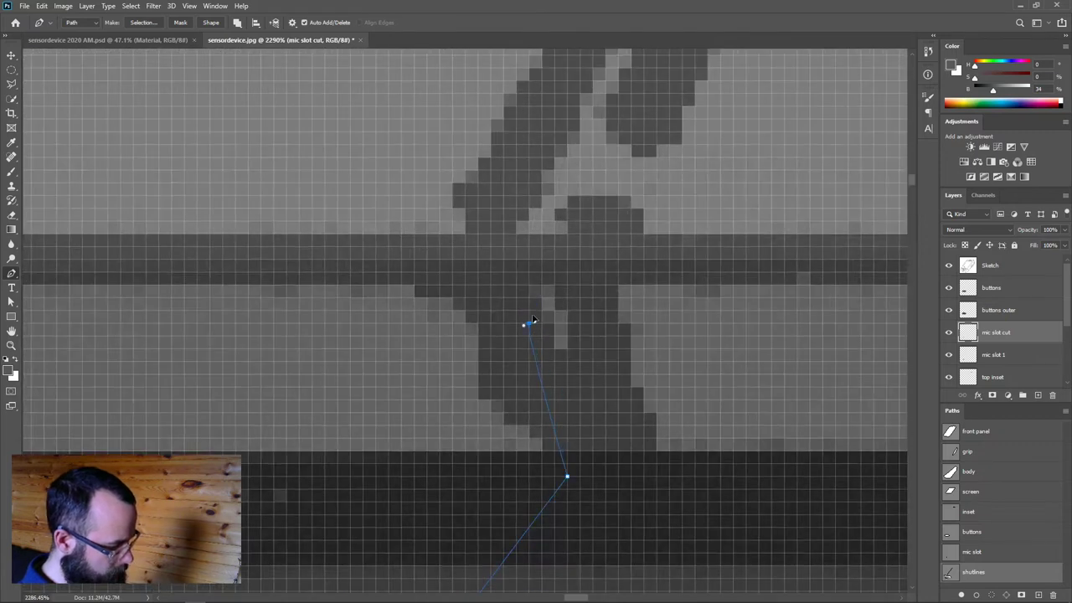
left_click_drag(541, 183, 566, 136)
scroll(575, 154, "down", 5)
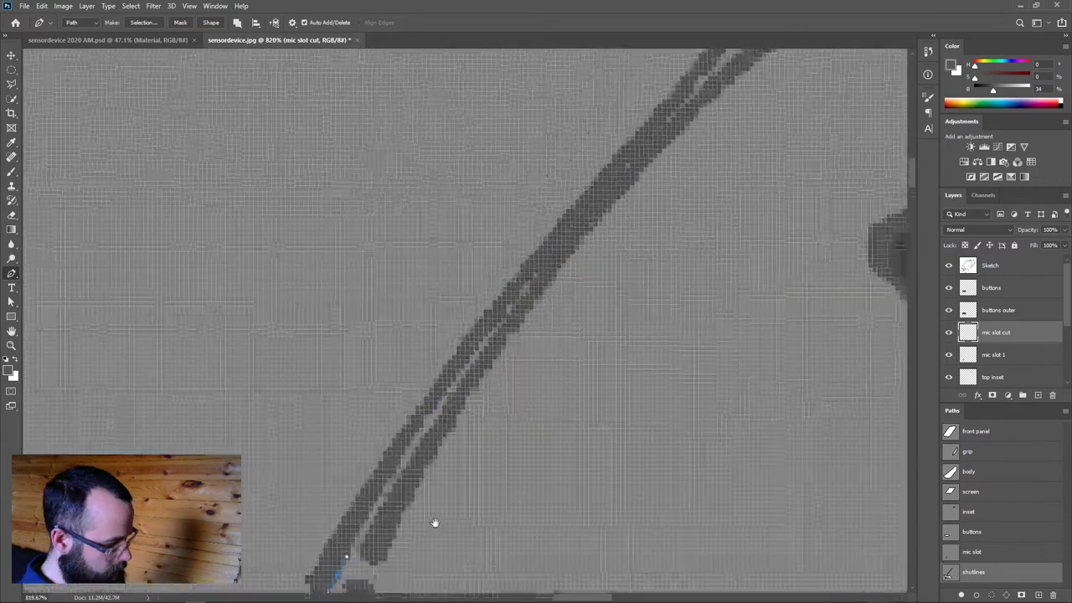
scroll(471, 399, "down", 4)
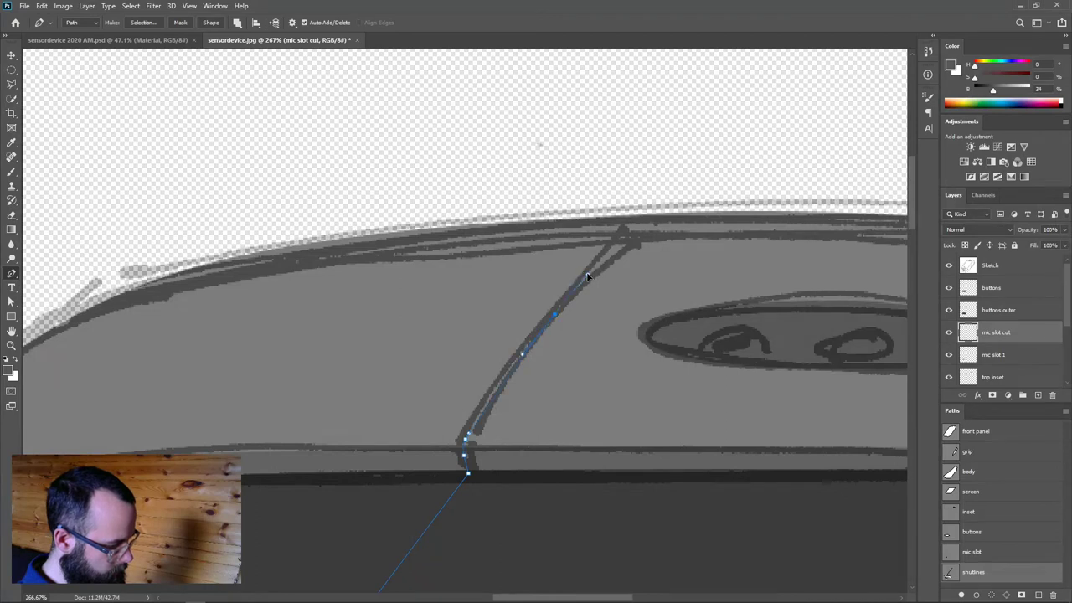
scroll(636, 233, "up", 3)
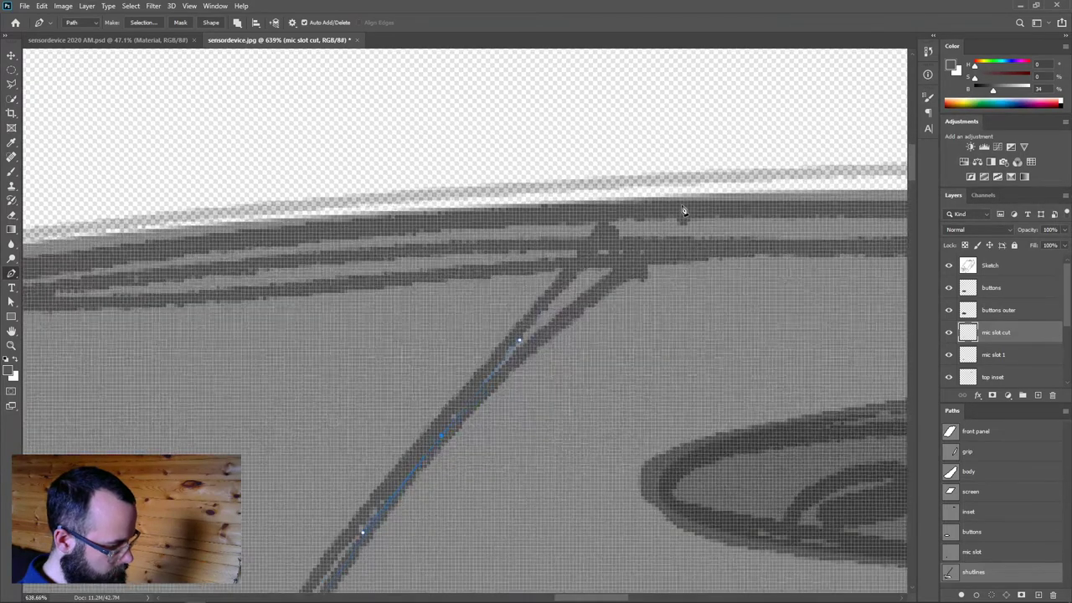
left_click_drag(687, 198, 727, 199)
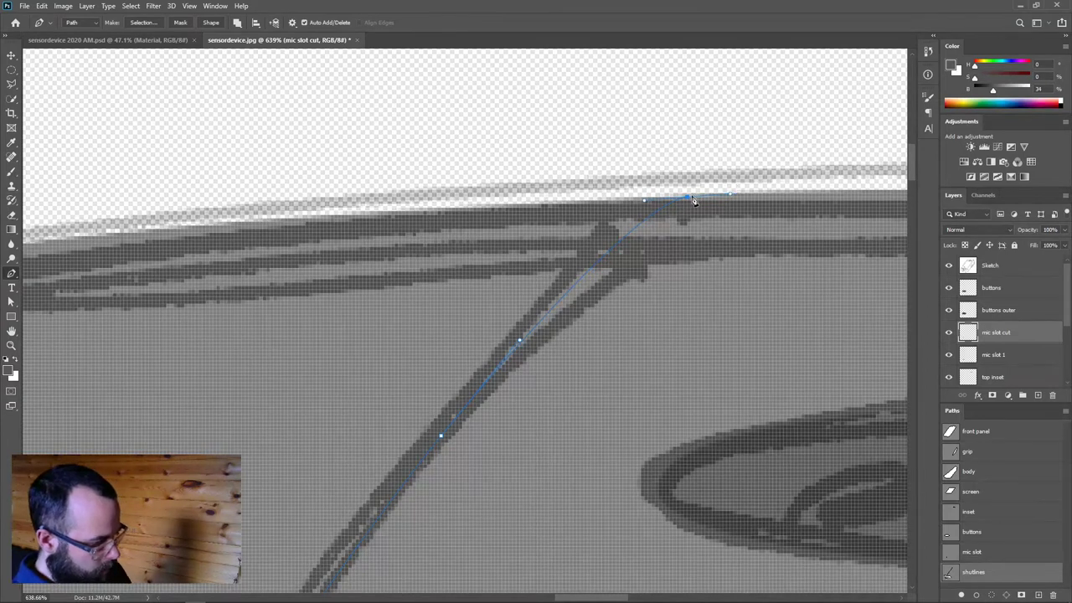
Select the anchor at the path's top end and zoom out to check the path
key("a")
left_click(693, 194)
scroll(737, 295, "down", 4)
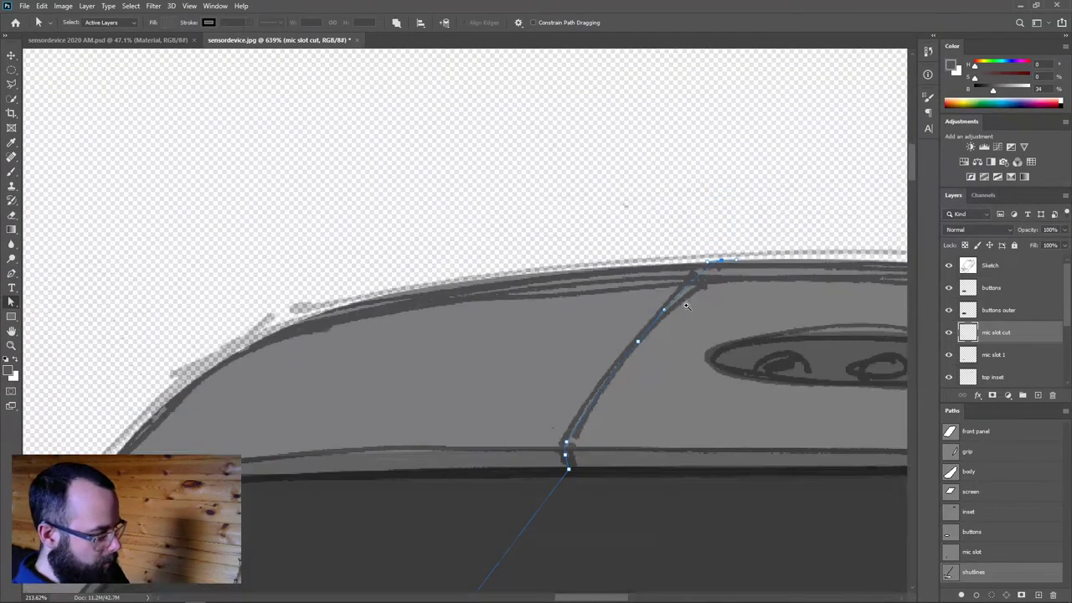
scroll(680, 369, "down", 3)
scroll(680, 369, "down", 4)
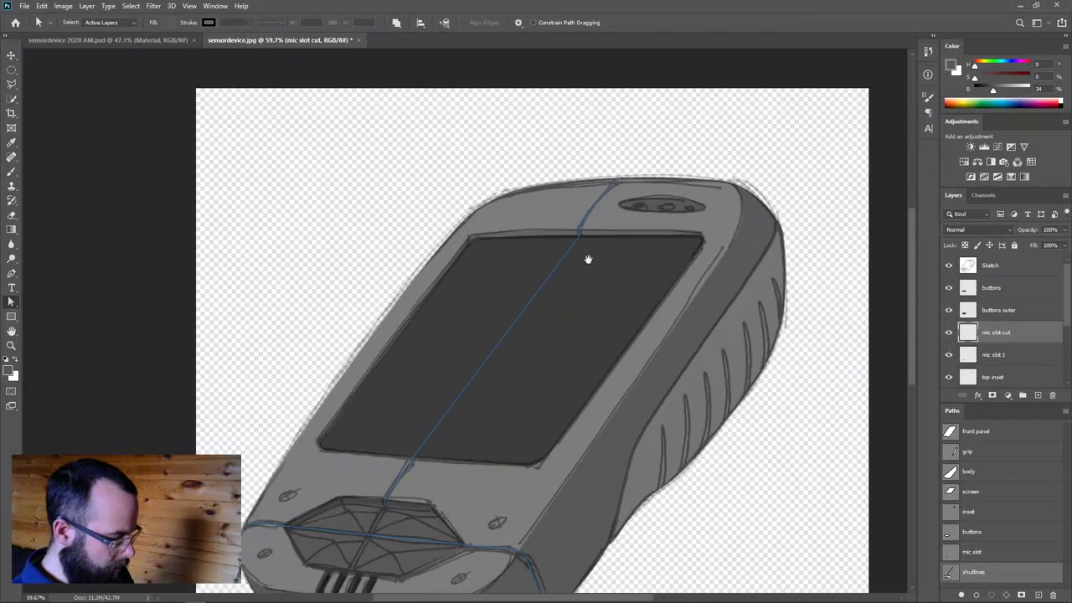
With the Pen tool active, create a new empty path named 'grip lines'
left_click_drag(616, 432, 531, 344)
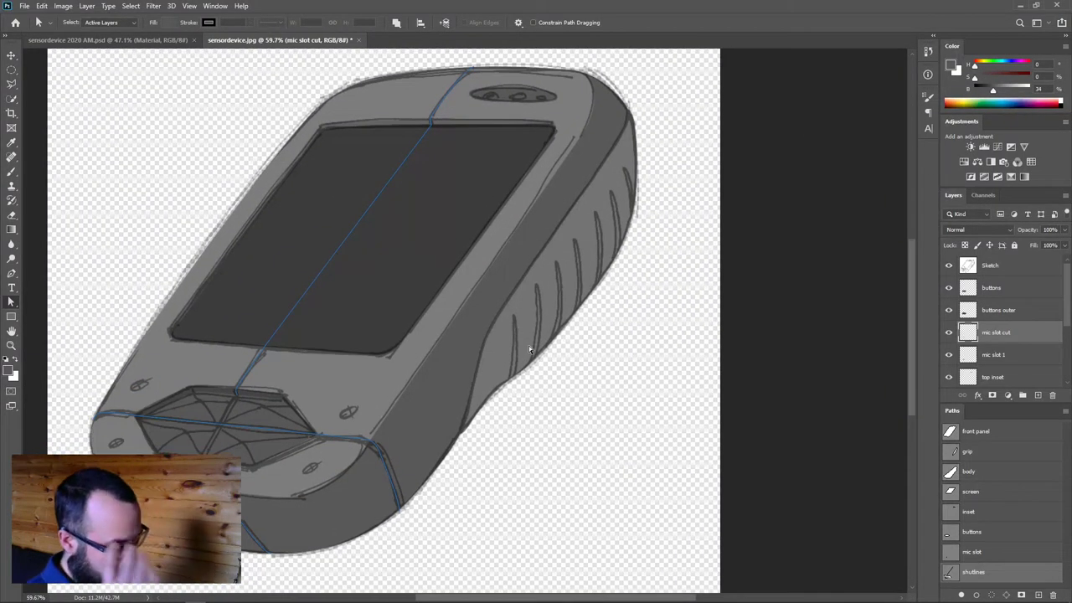
scroll(530, 350, "up", 4)
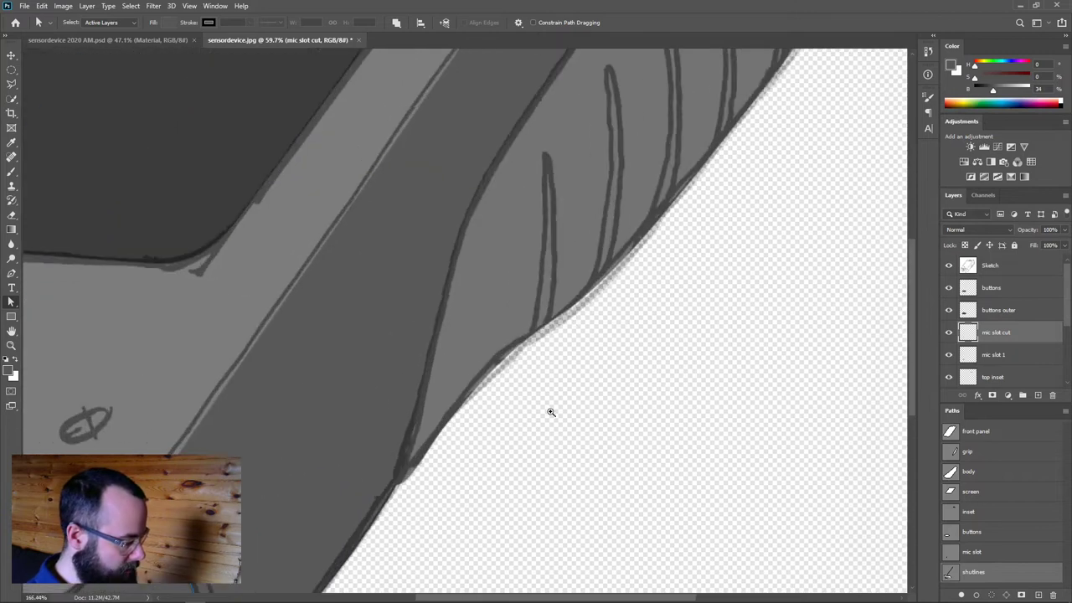
key("p")
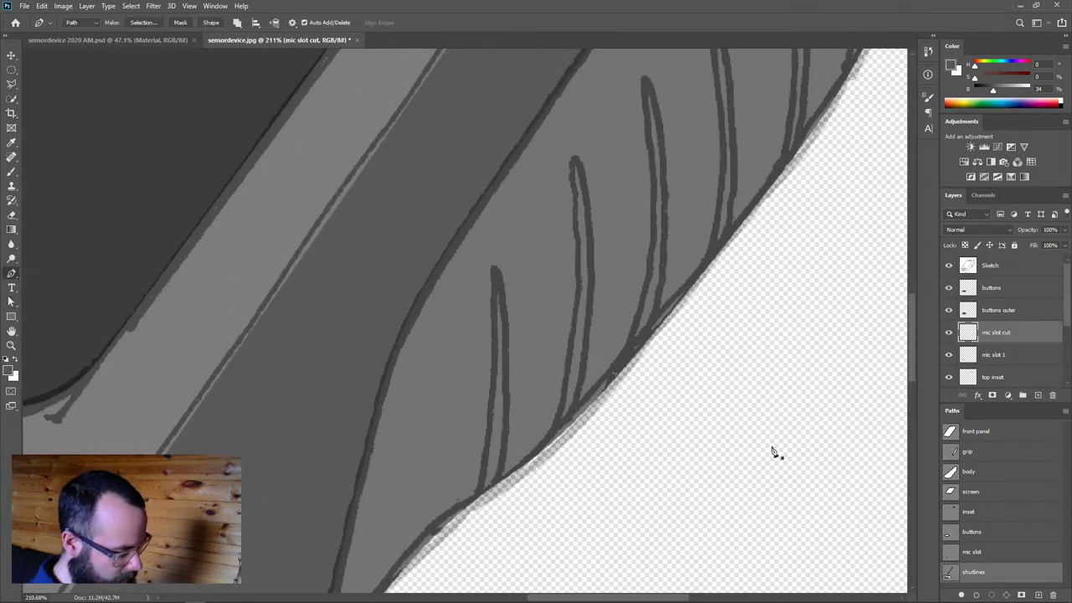
left_click(1035, 586)
left_click(1039, 595)
double_click(971, 577)
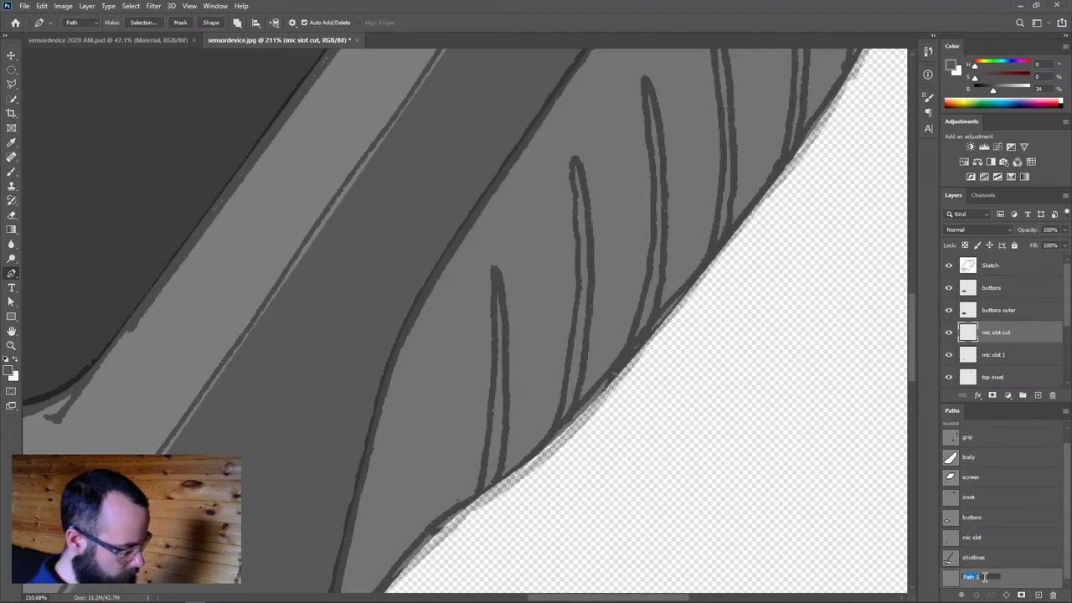
type("mrip lines")
key("Return")
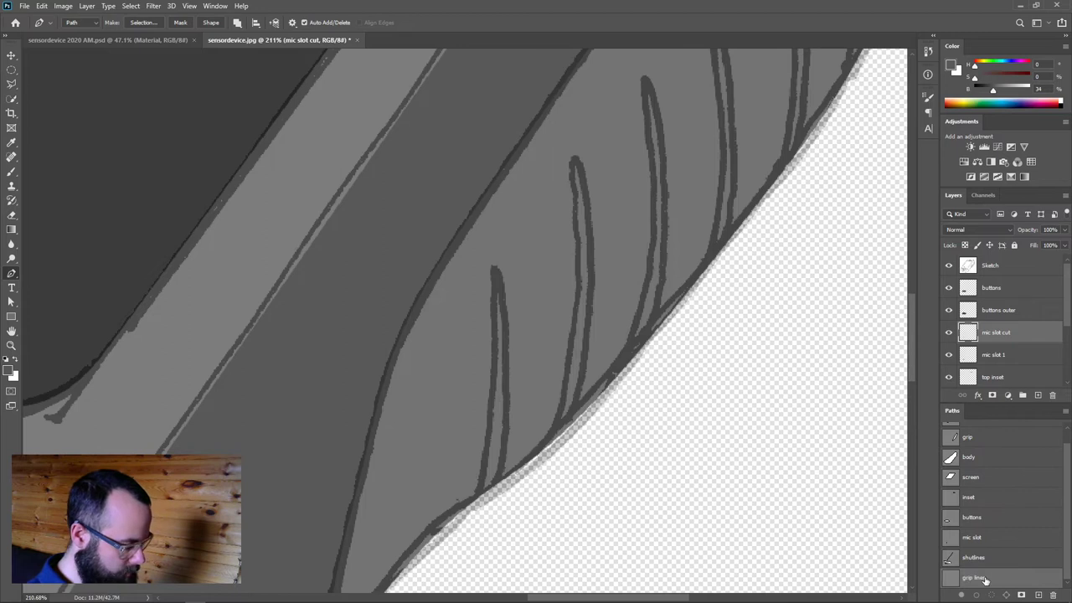
Trace the first two grip slots as curved open paths from top to bottom
left_click_drag(448, 342, 480, 287)
left_click(537, 245)
left_click(520, 463)
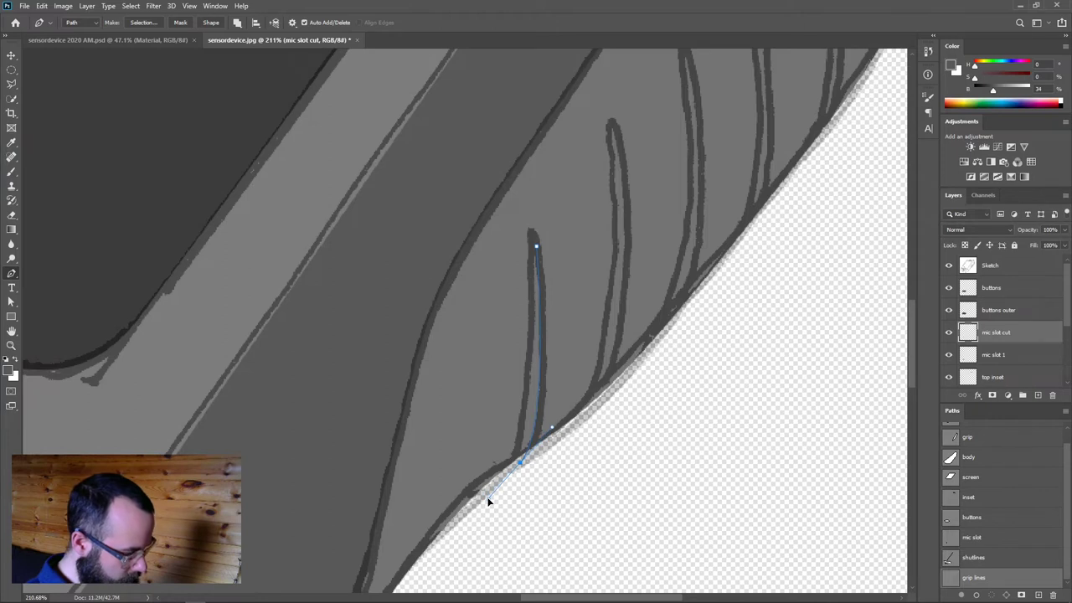
key("ctrl+z")
left_click_drag(512, 467, 477, 506)
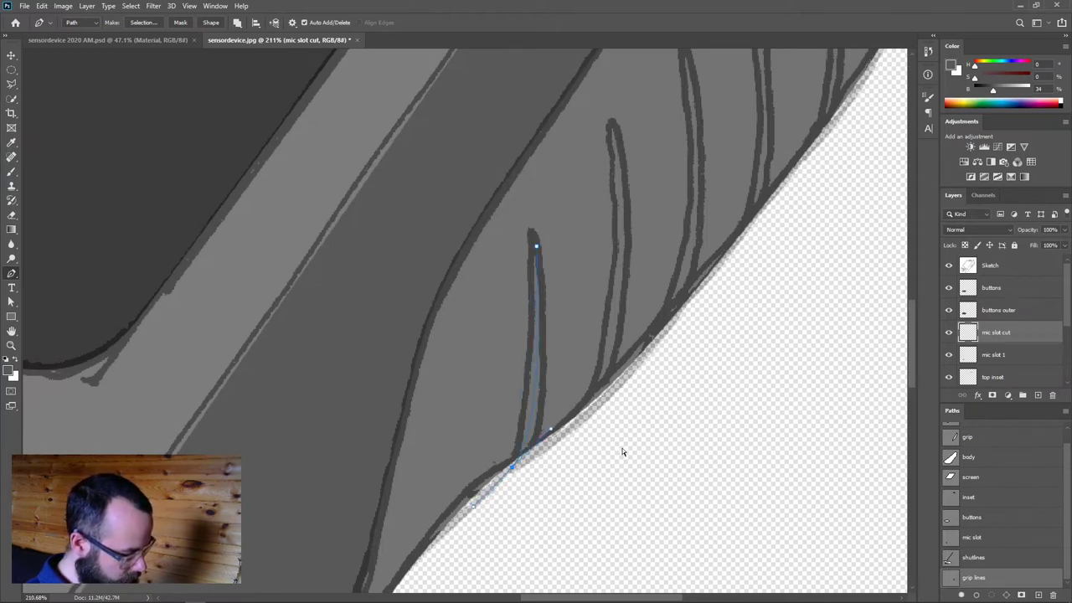
left_click(614, 132)
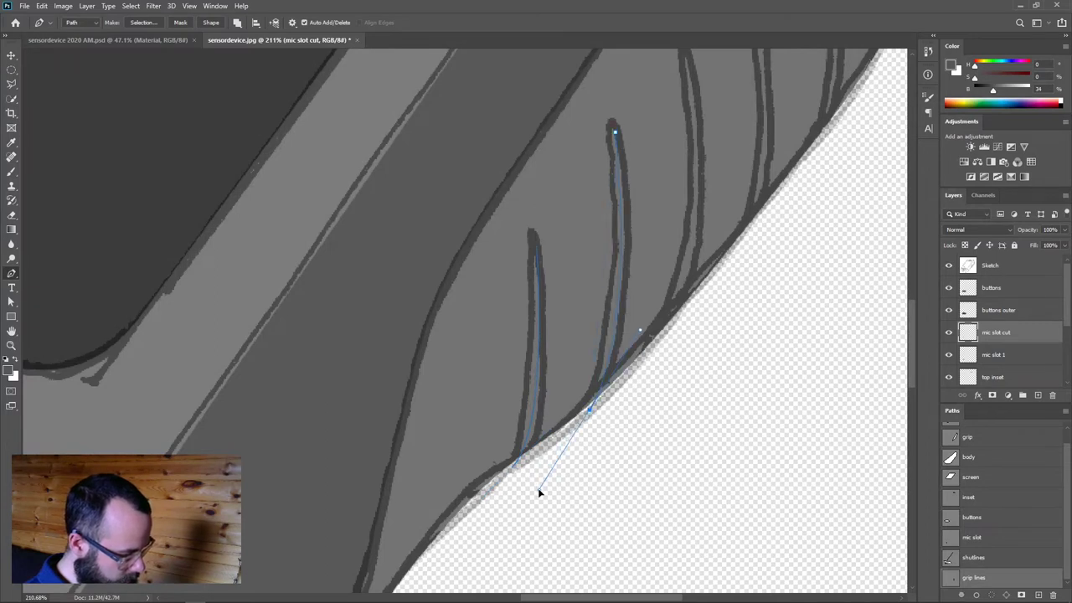
key("Escape")
scroll(703, 285, "up", 5)
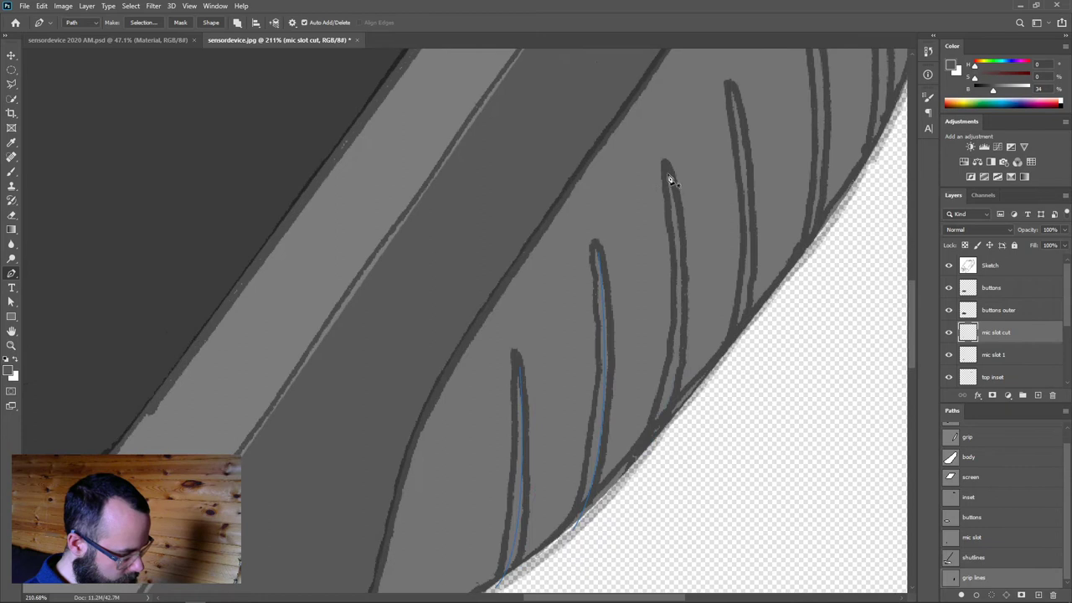
left_click_drag(668, 174, 676, 218)
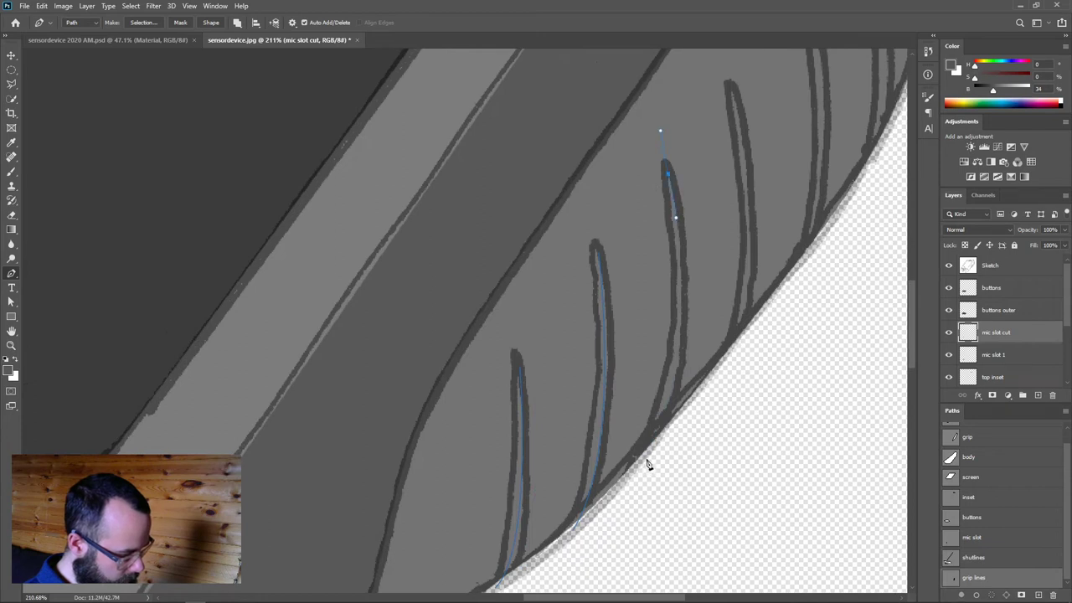
left_click_drag(645, 459, 592, 573)
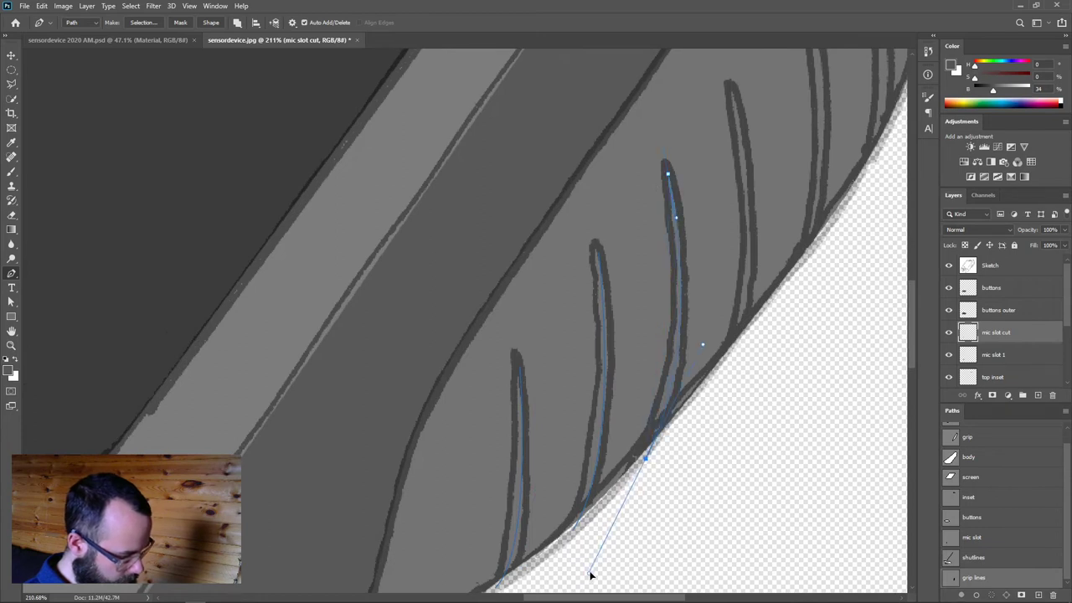
key("Escape")
Trace the remaining four grip slots with curved open paths, finishing at the last slot
left_click(731, 92)
left_click(751, 175)
left_click_drag(725, 366, 690, 436)
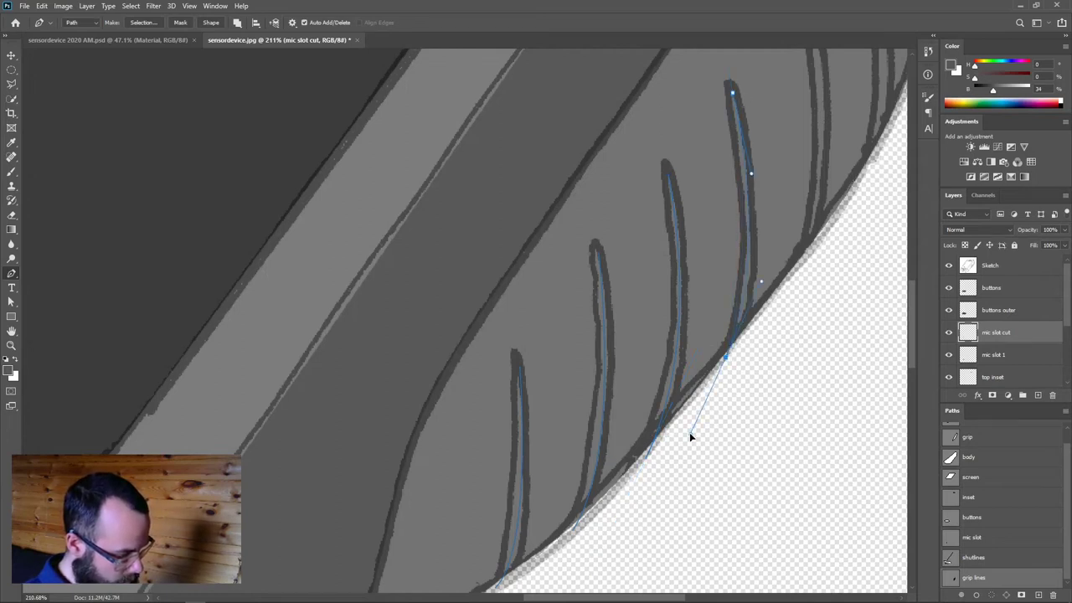
left_click_drag(777, 356, 696, 426)
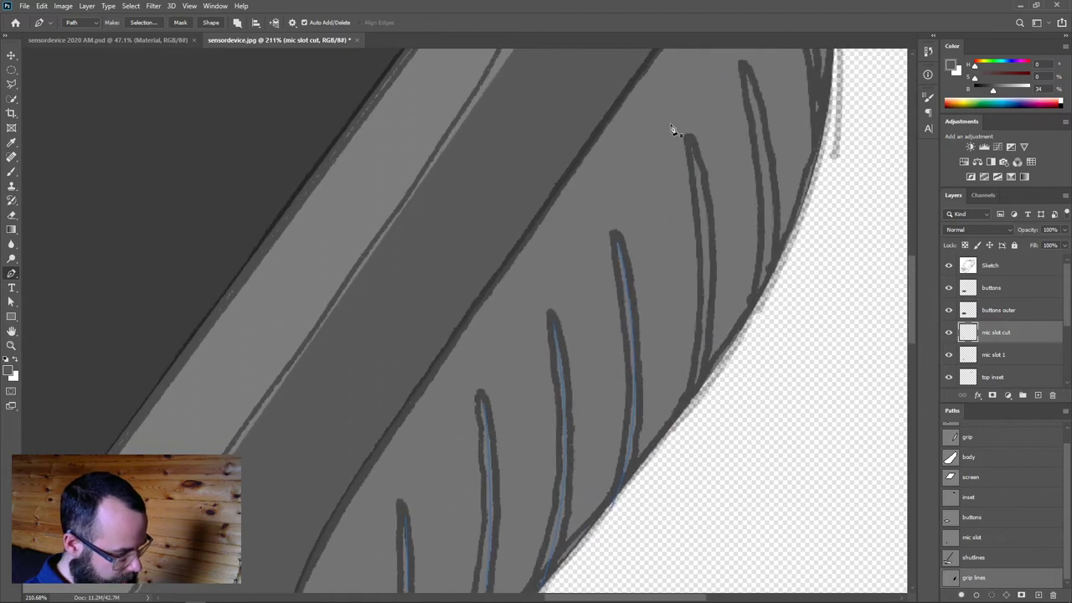
left_click_drag(691, 143, 705, 202)
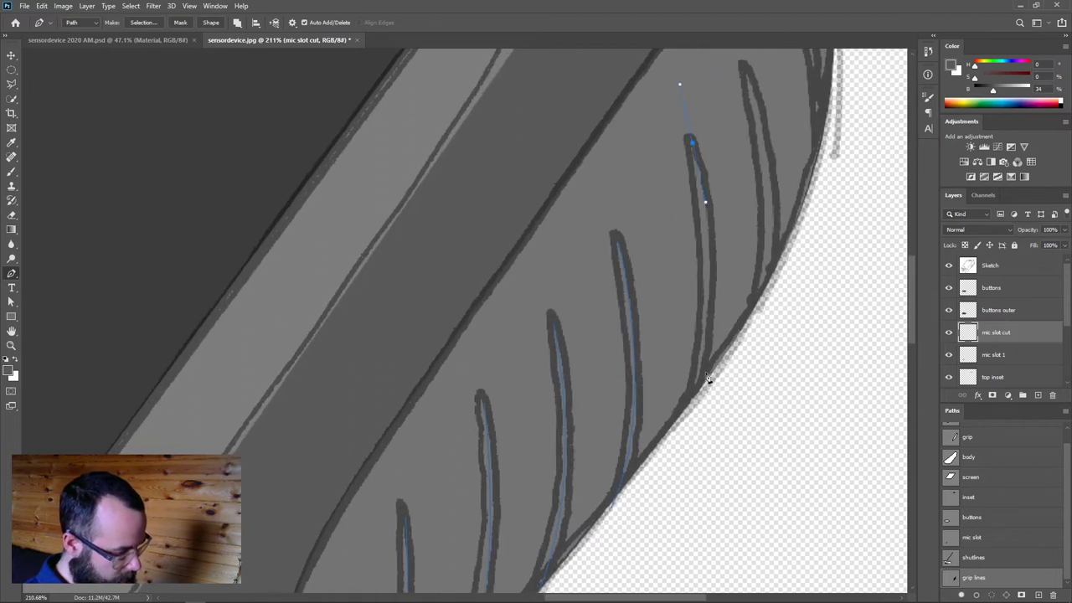
left_click_drag(687, 414, 651, 496)
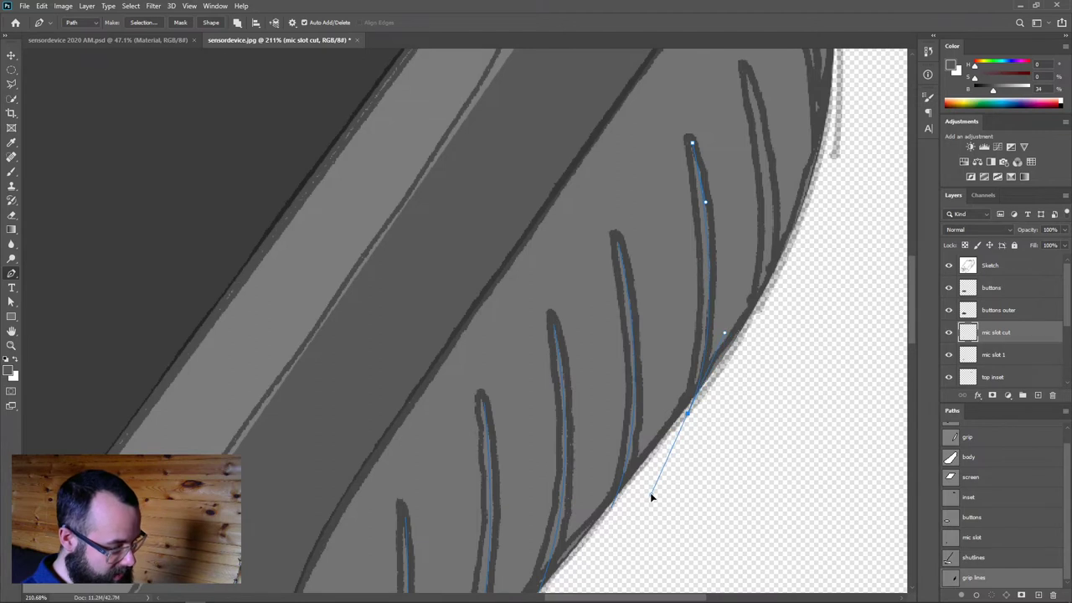
key("ctrl+z")
left_click_drag(670, 439, 617, 509)
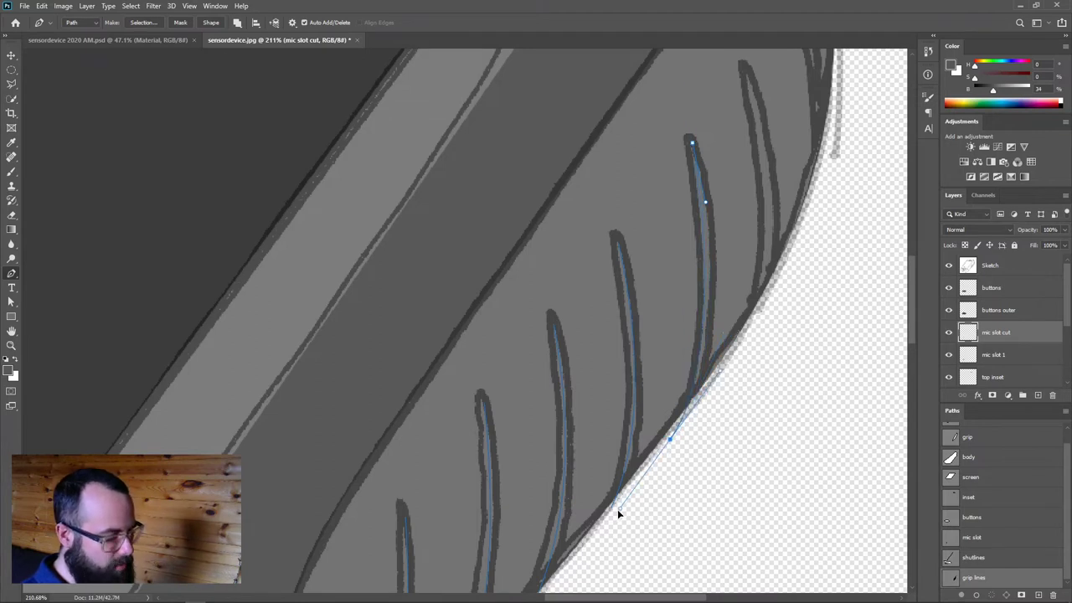
left_click(748, 73)
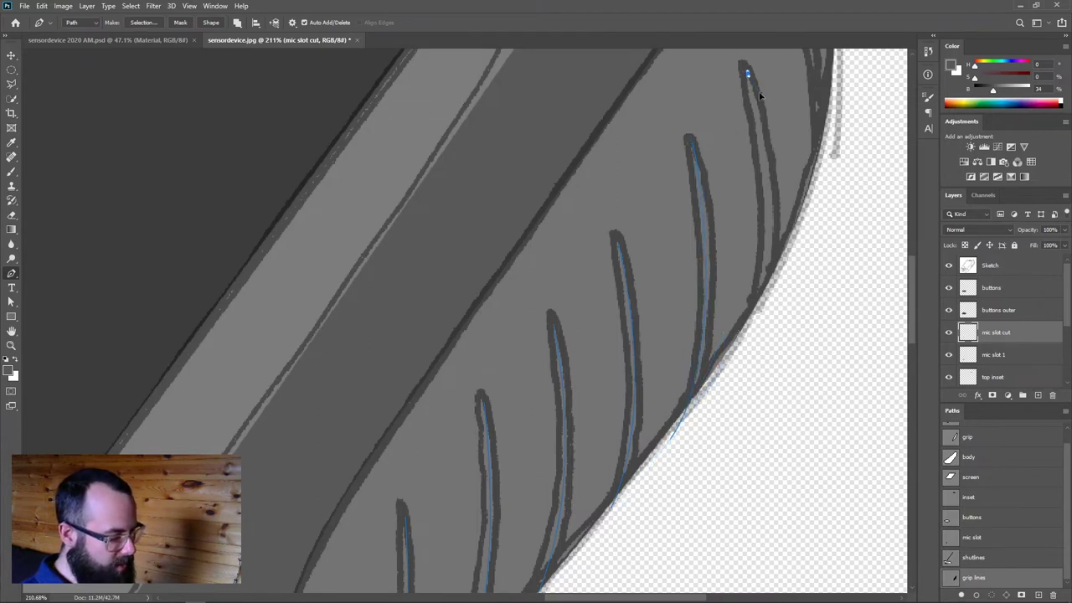
left_click(760, 131)
left_click_drag(747, 330, 708, 415)
scroll(720, 252, "up", 3)
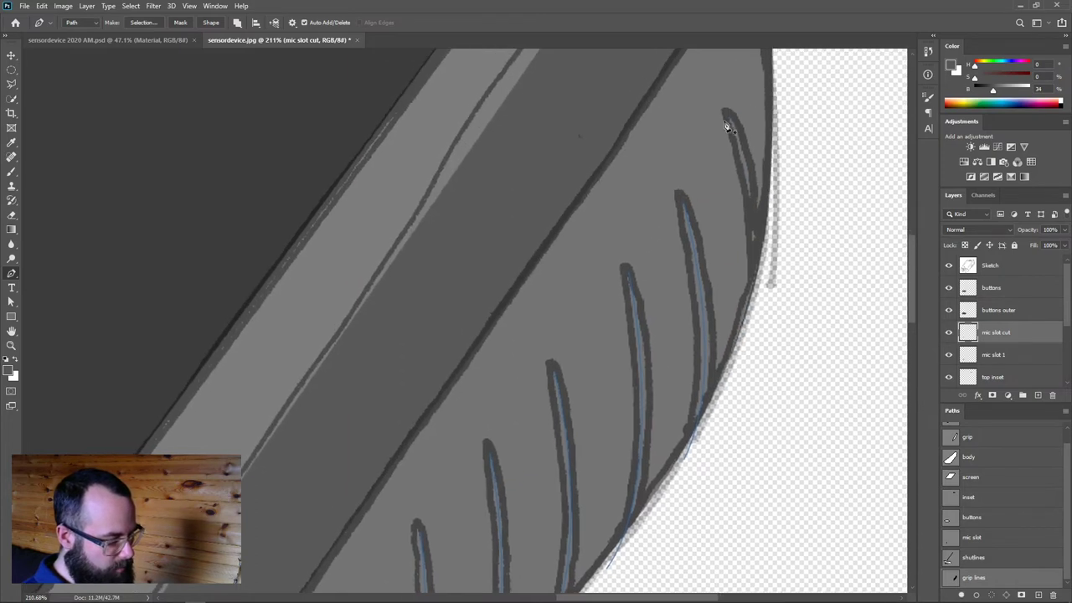
left_click(729, 117)
left_click_drag(758, 302, 747, 372)
key("Escape")
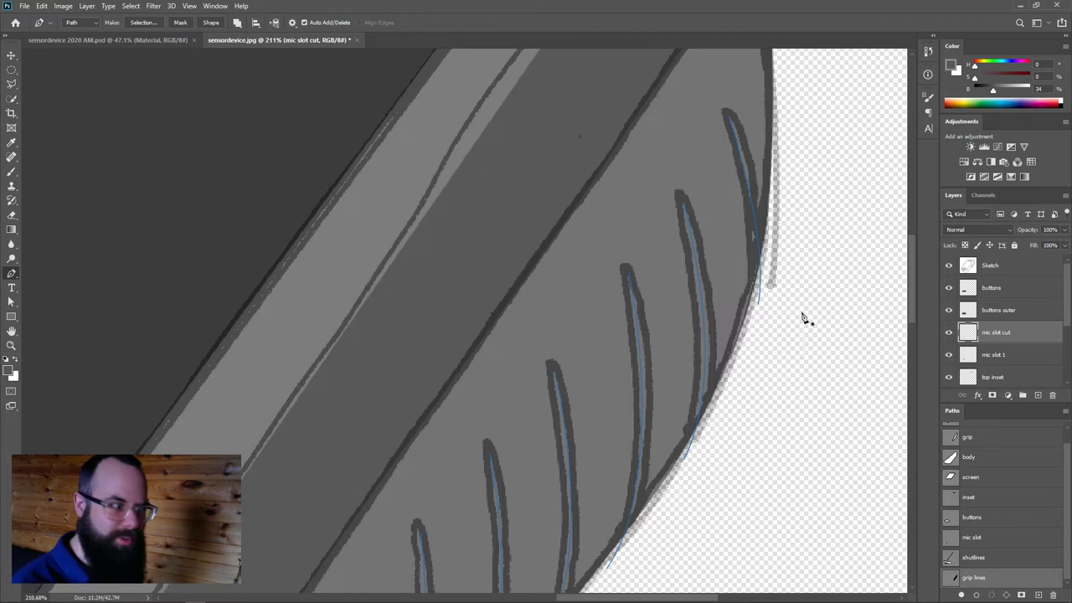
Zoom out, hide the Sketch layer, deselect the grip lines path and enlarge the layer list
scroll(555, 376, "down", 3)
scroll(551, 358, "down", 8)
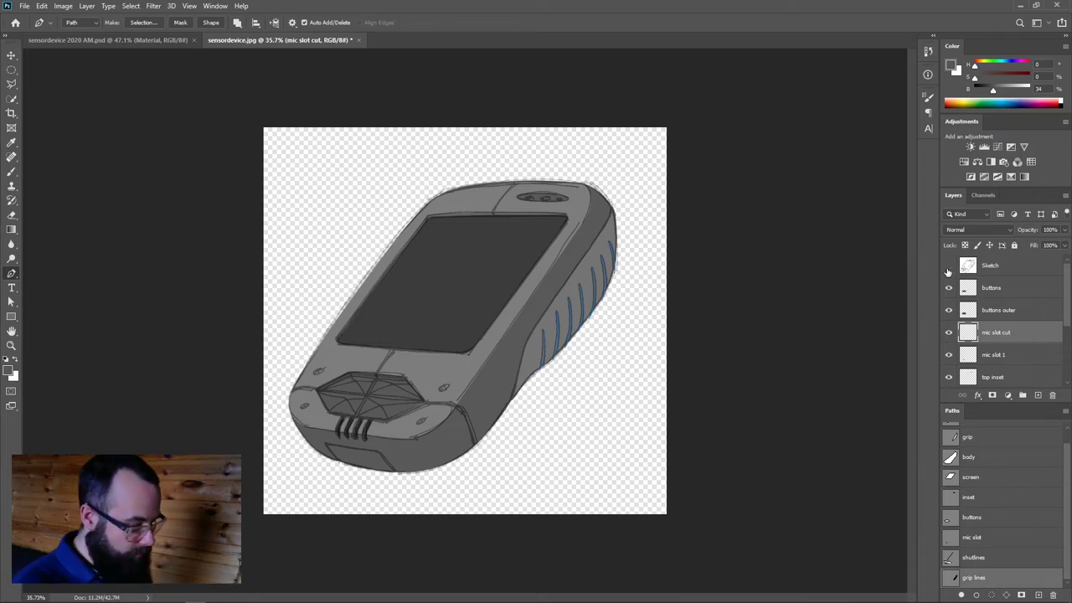
left_click(949, 267)
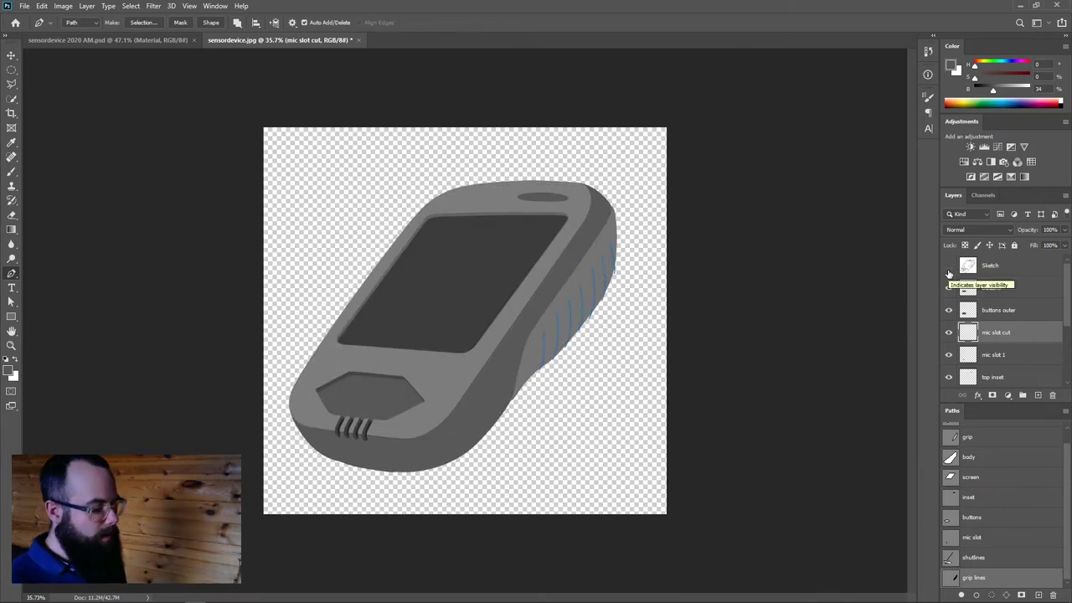
left_click_drag(1035, 405, 1035, 375)
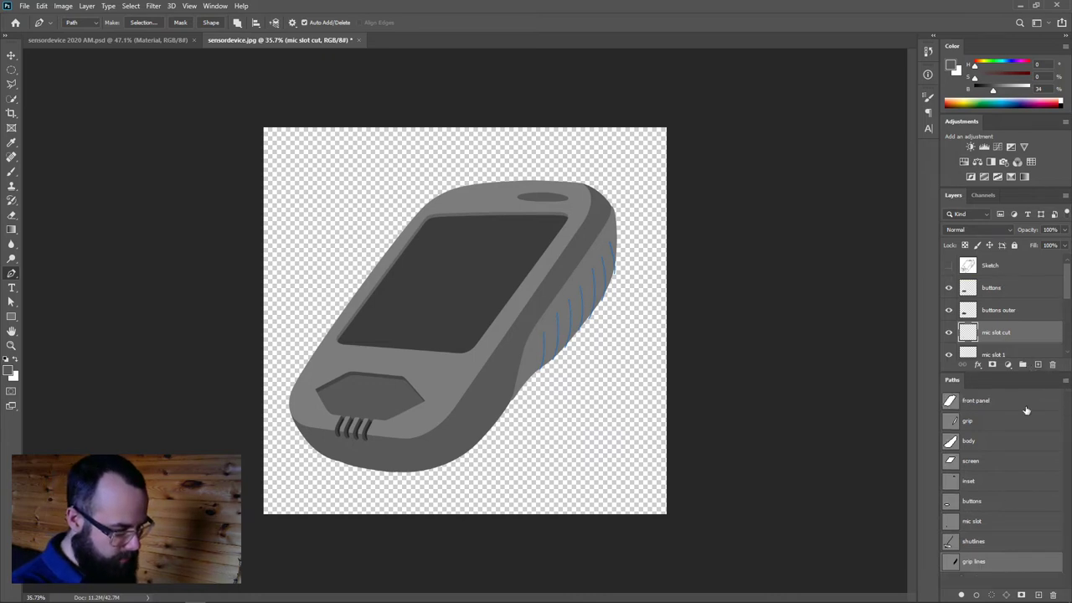
left_click(991, 583)
left_click_drag(1002, 373, 1023, 538)
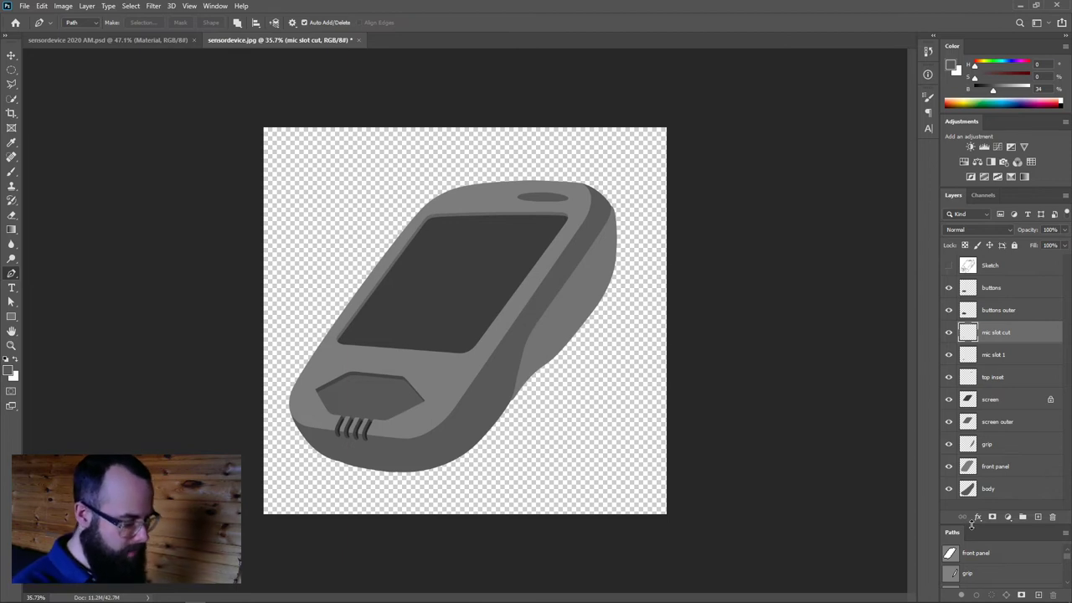
Select layers buttons through body and lock their transparent pixels
left_click(969, 489)
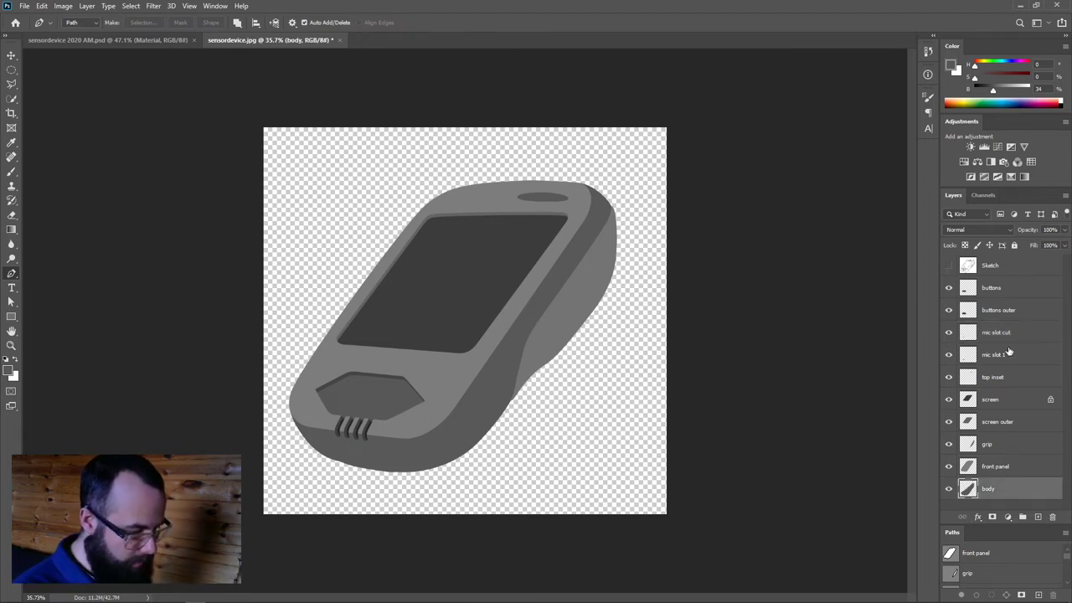
left_click(991, 294, "shift")
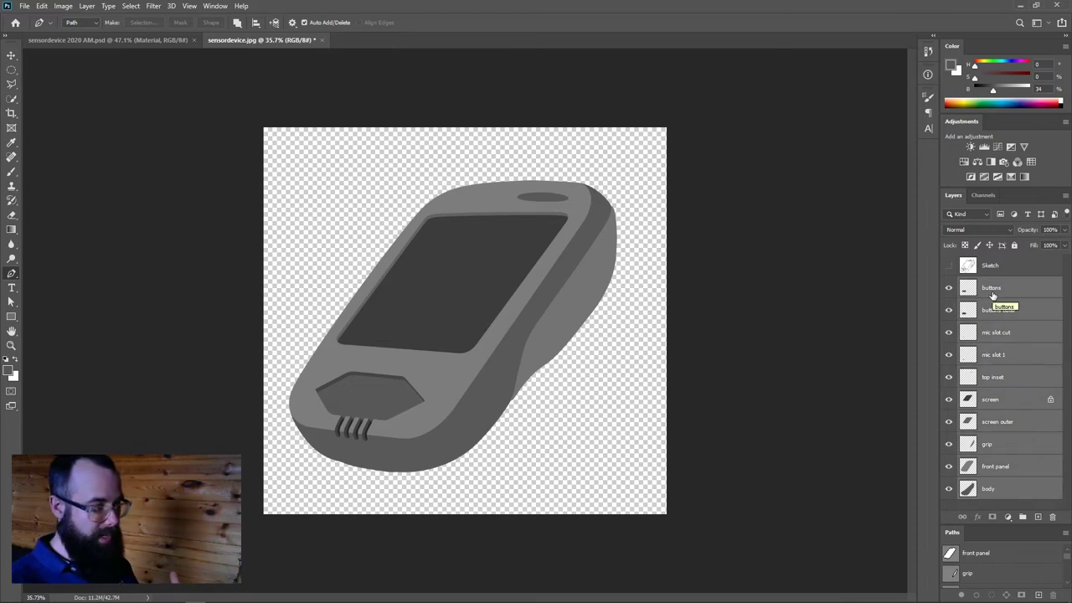
left_click(965, 246)
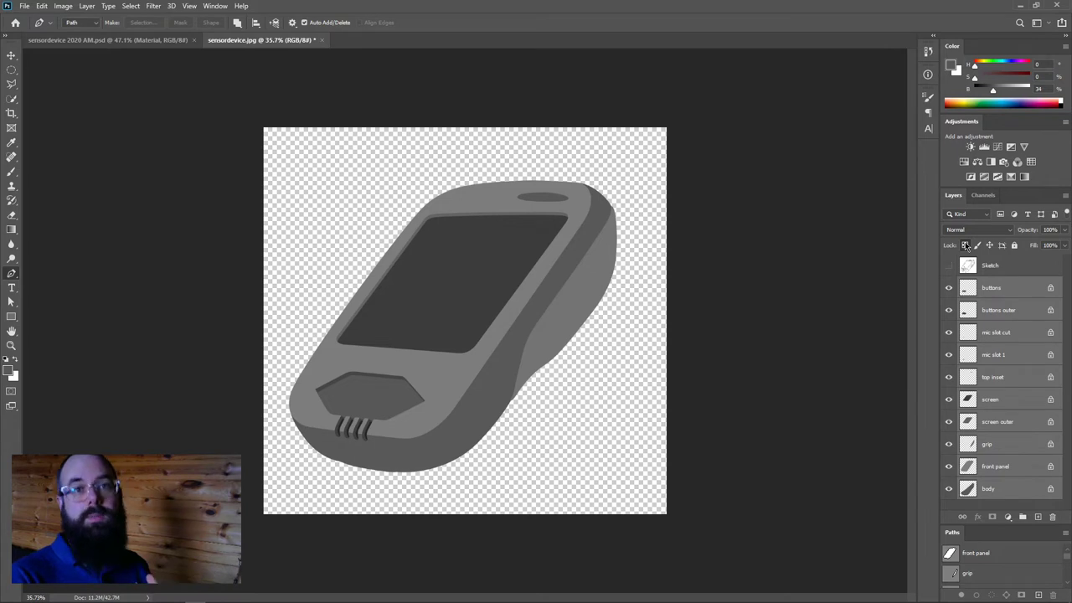
key("b")
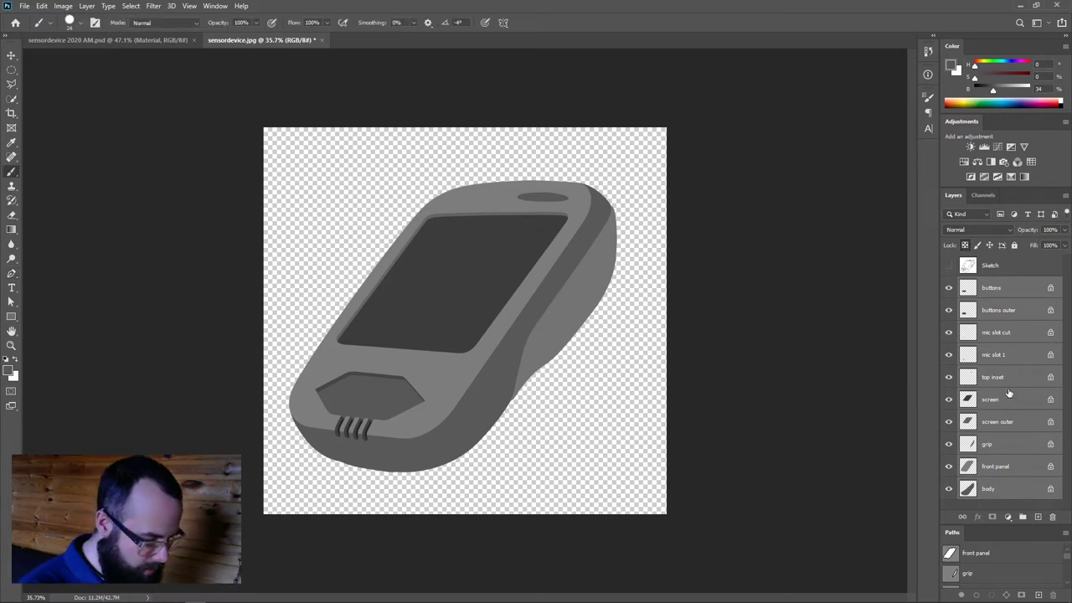
Select the front panel layer and enlarge the soft brush to 1338 px
left_click(986, 488)
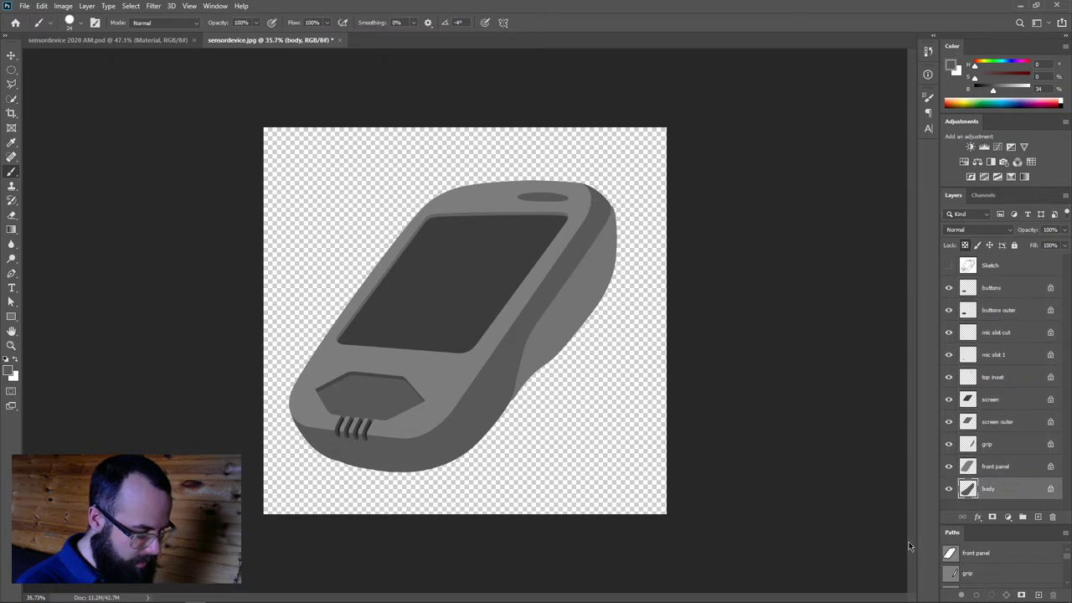
left_click(1002, 470)
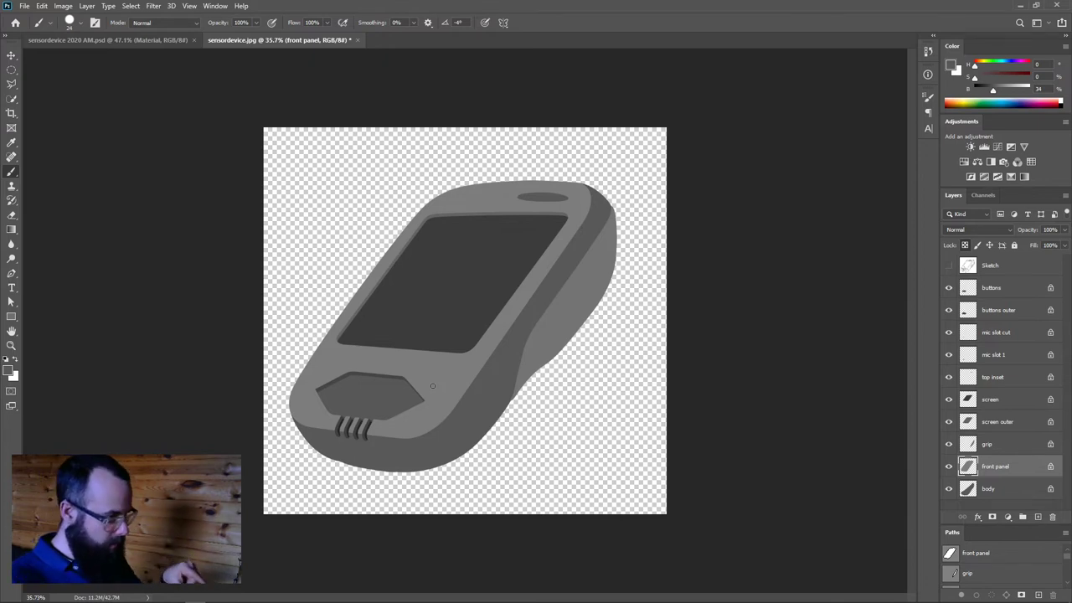
mouse_move(470, 317)
left_mouse_down()
mouse_move(548, 315)
mouse_move(515, 299)
mouse_move(494, 306)
mouse_move(489, 106)
mouse_move(515, 3)
left_mouse_up()
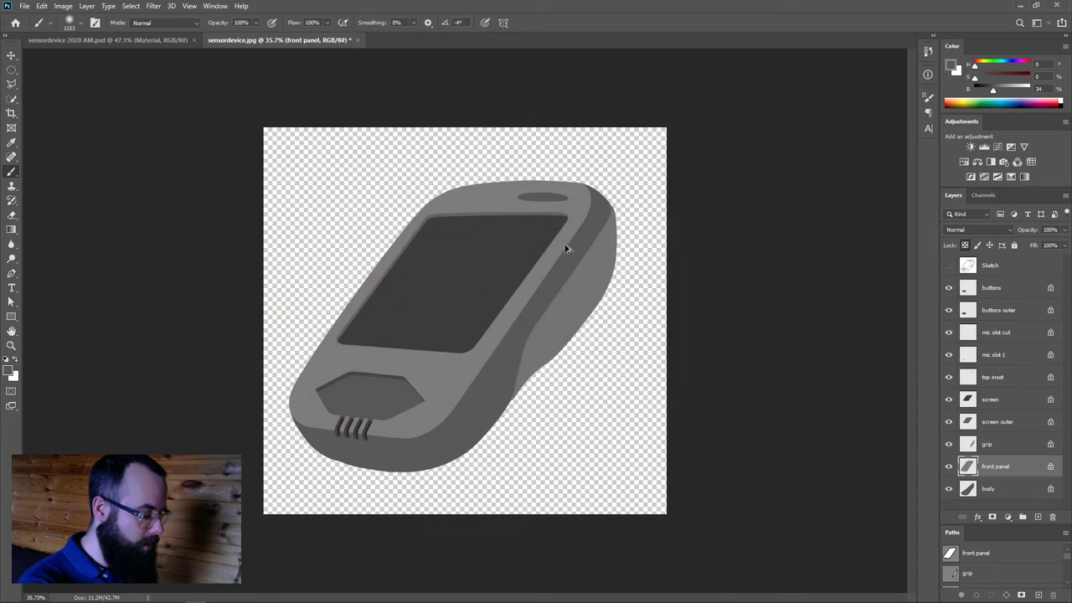
left_click_drag(522, 263, 550, 5)
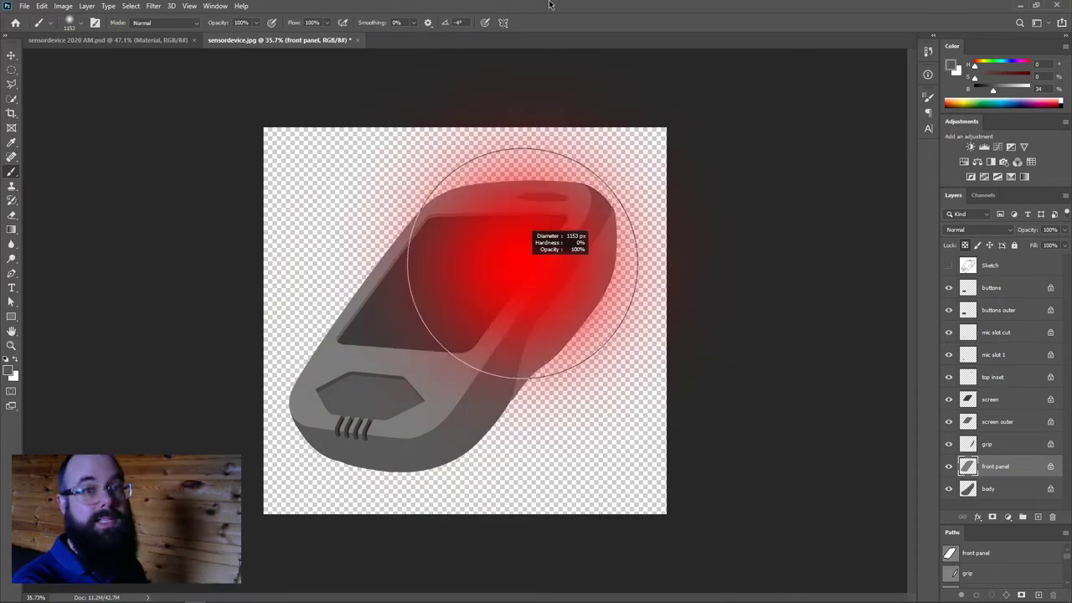
left_click_drag(549, 5, 567, 5)
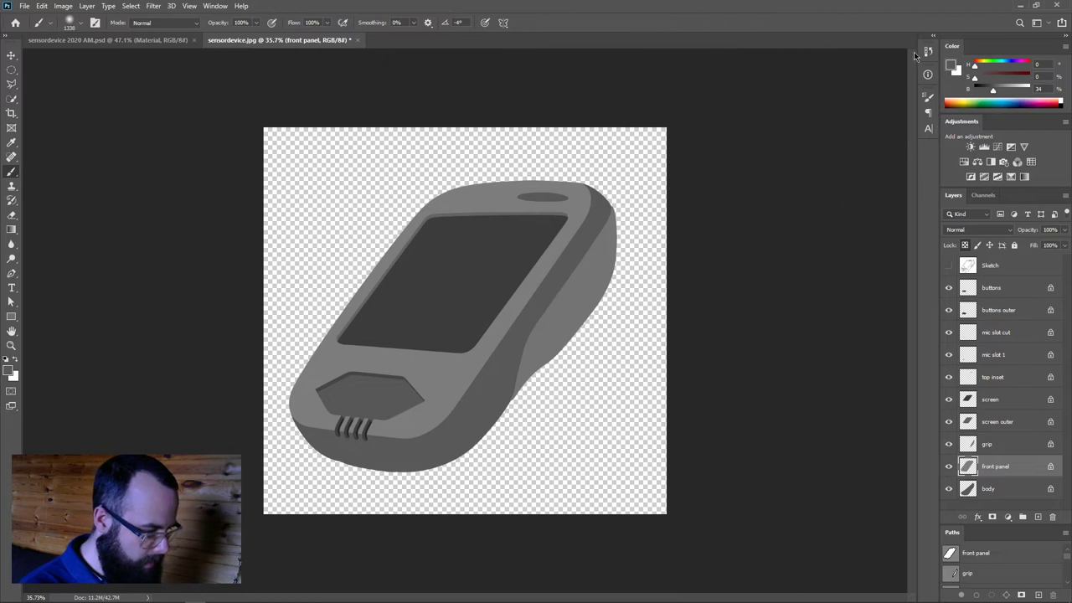
left_click(96, 23)
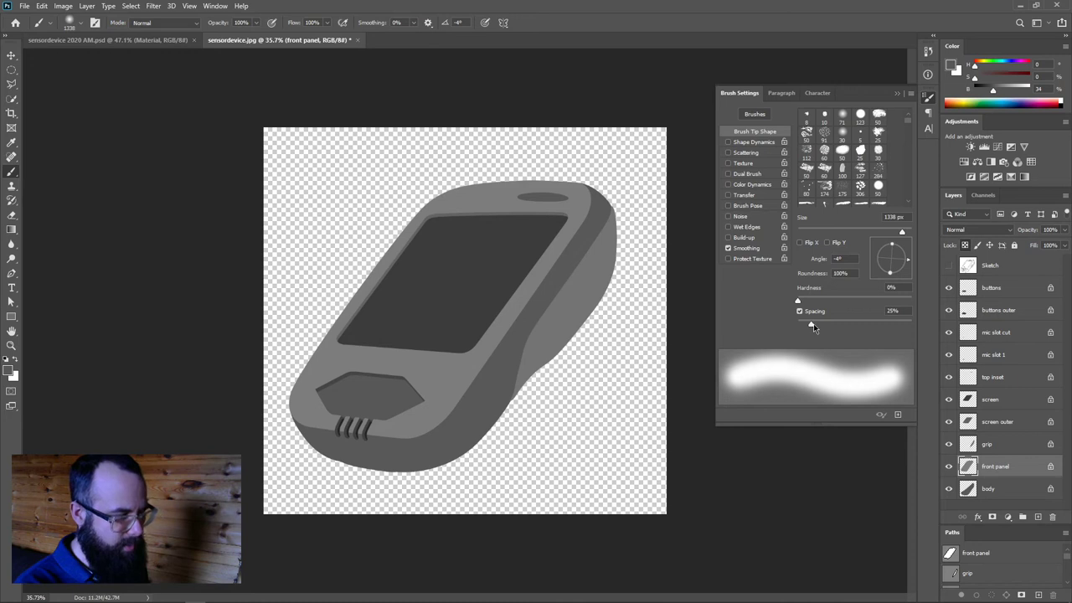
Adjust the brush Spacing slider, close Brush Settings, and reset colours to black and white
left_click_drag(812, 326, 787, 329)
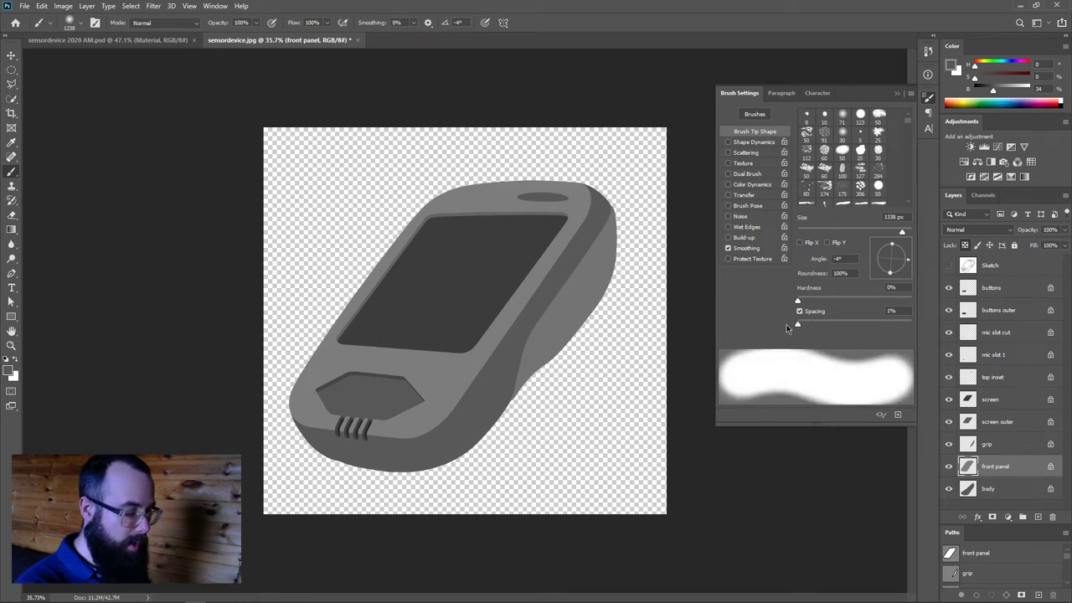
mouse_move(786, 324)
left_mouse_down()
mouse_move(827, 326)
mouse_move(810, 328)
left_mouse_up()
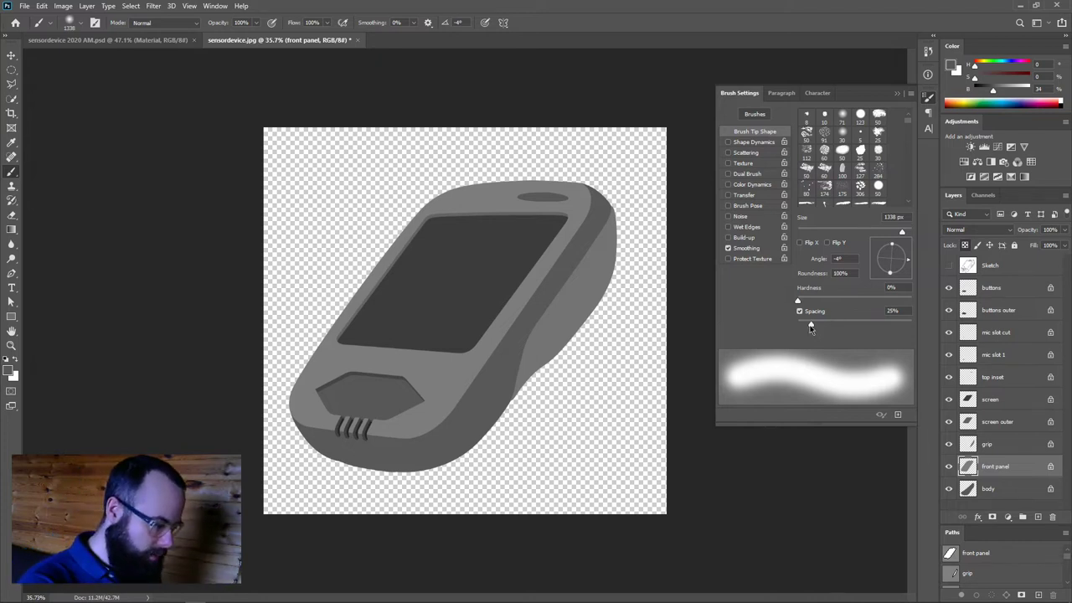
left_click(897, 93)
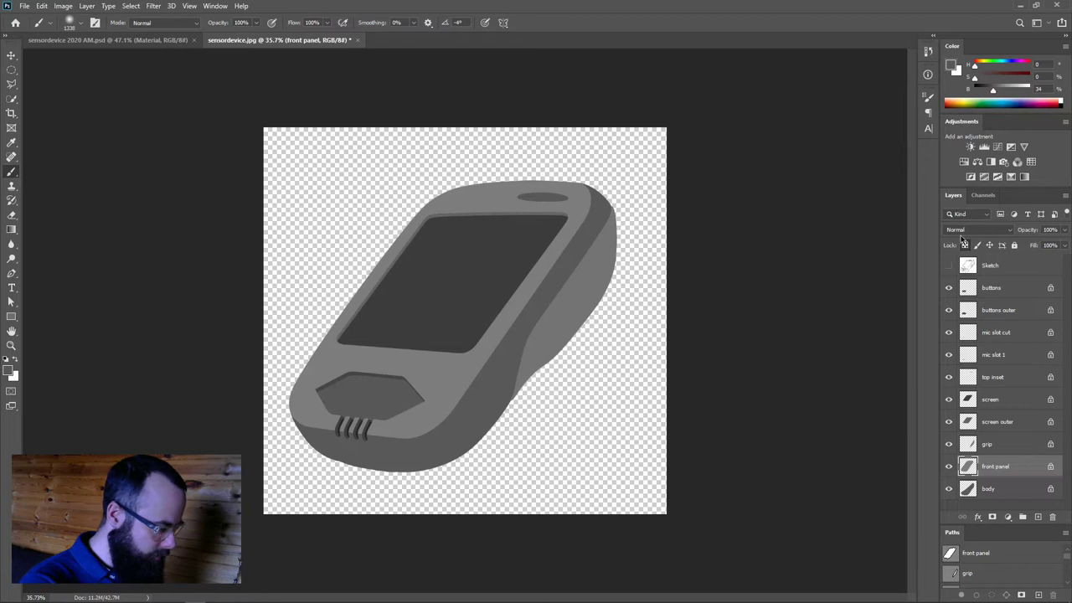
key("d")
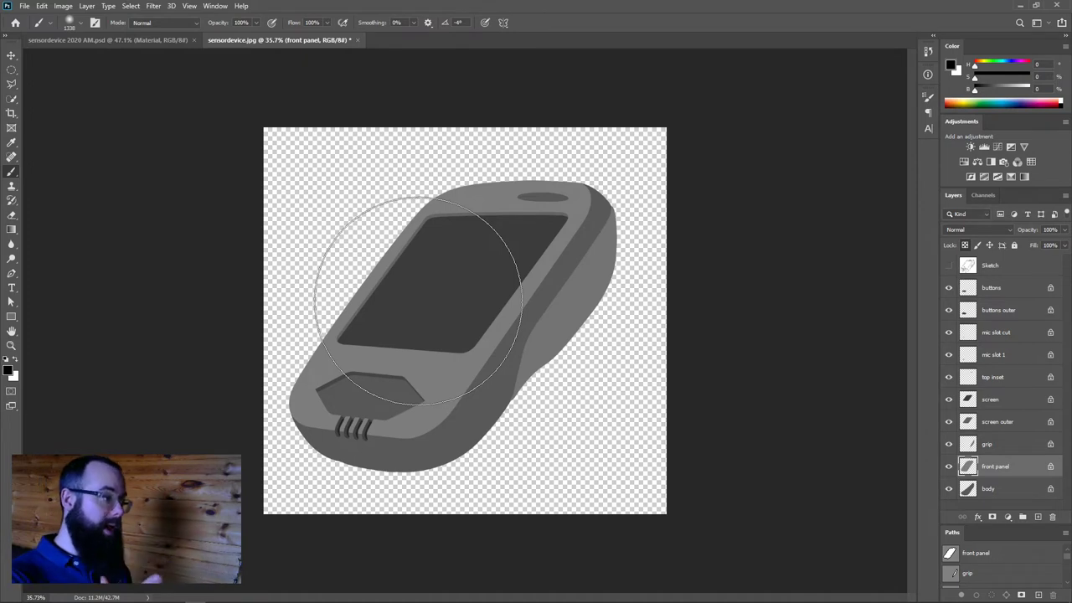
Swap colours twice to keep black as foreground, then change the brush opacity
key("x")
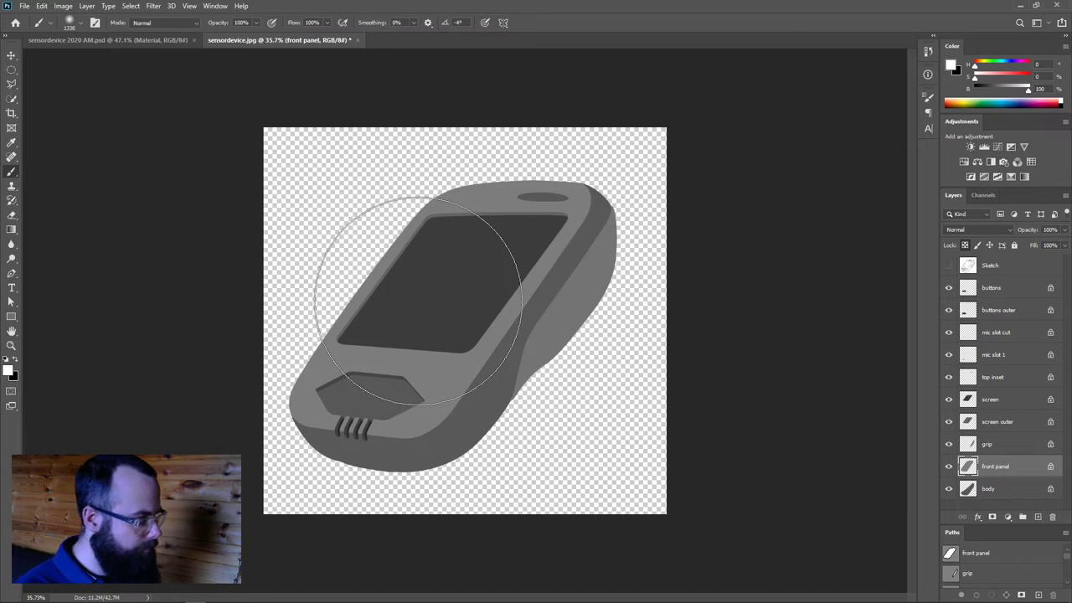
key("x")
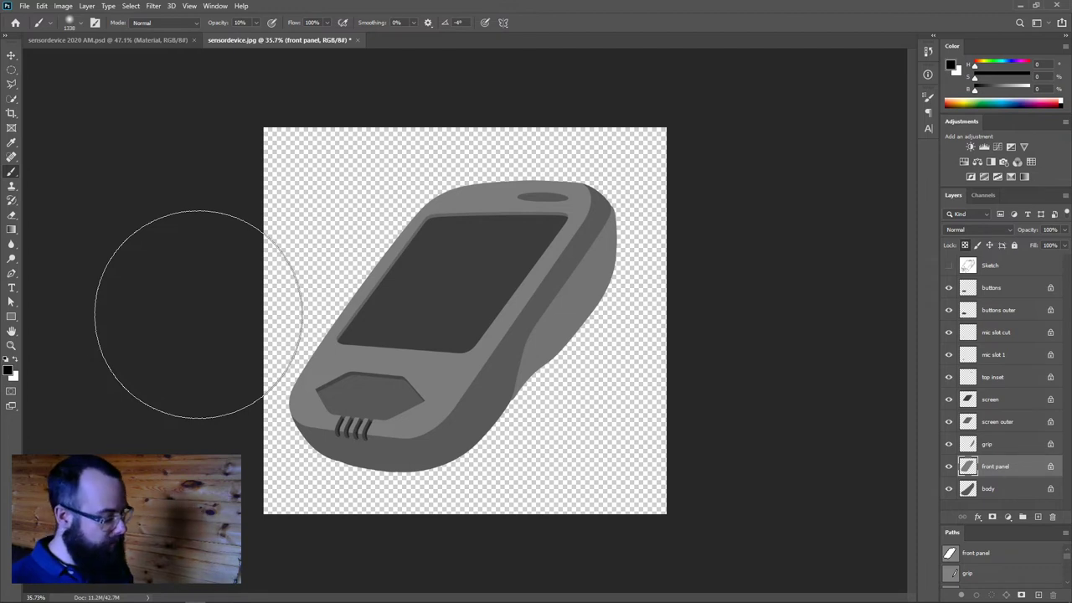
key("5")
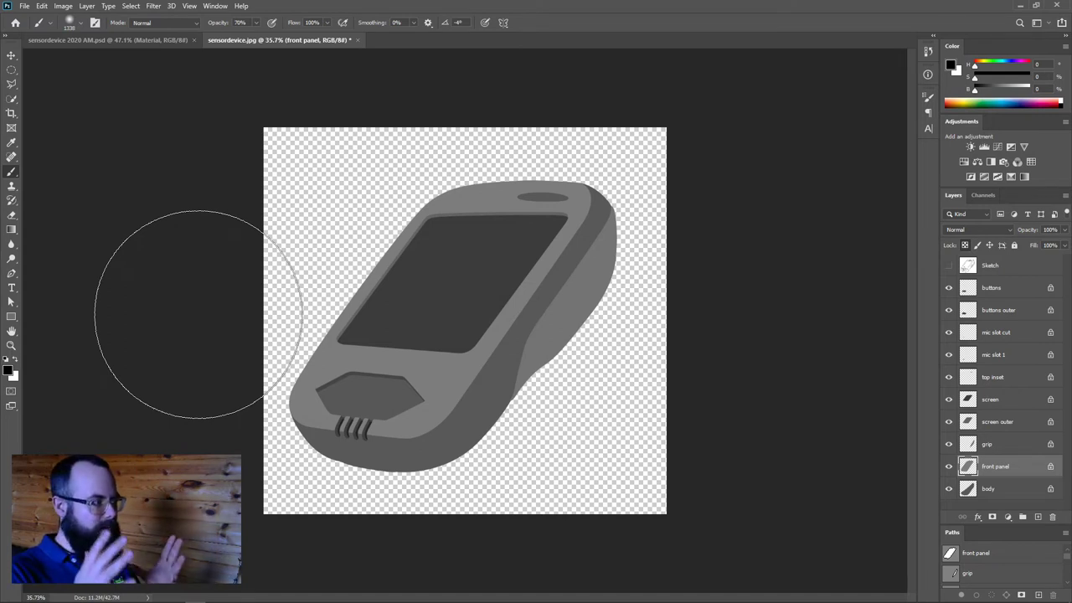
Lower the brush opacity and dab faint white highlights near the front panel's top
key("2")
key("3")
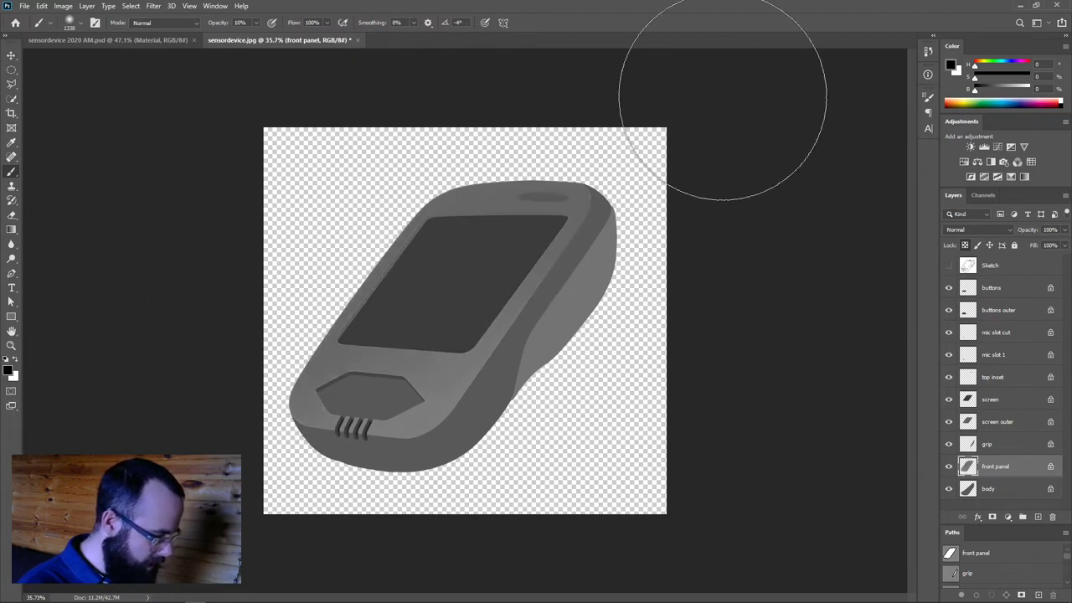
key("x")
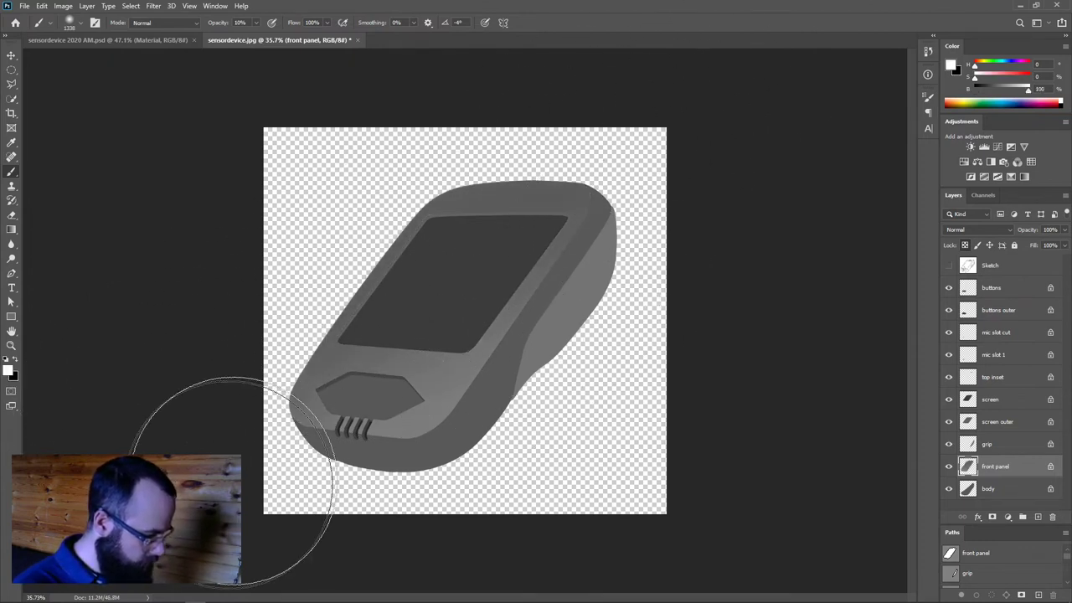
left_click(553, 201)
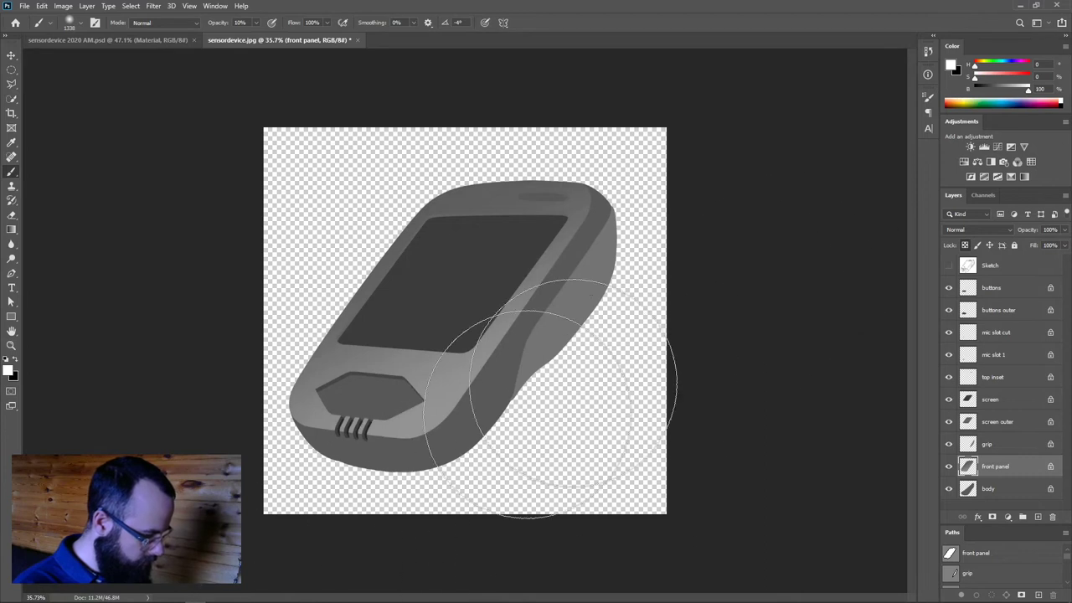
key("x")
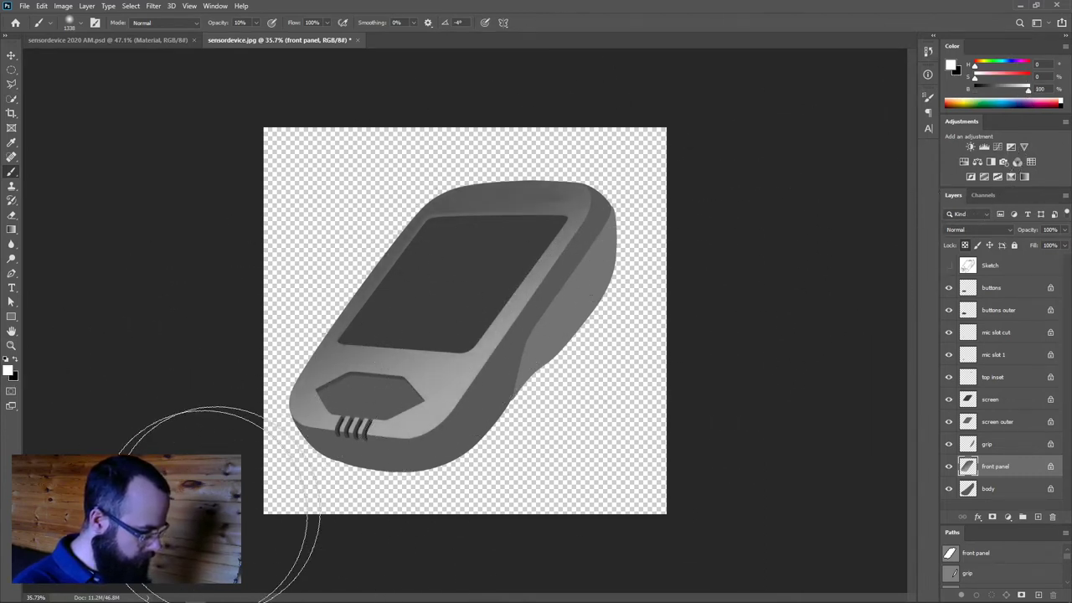
key("x")
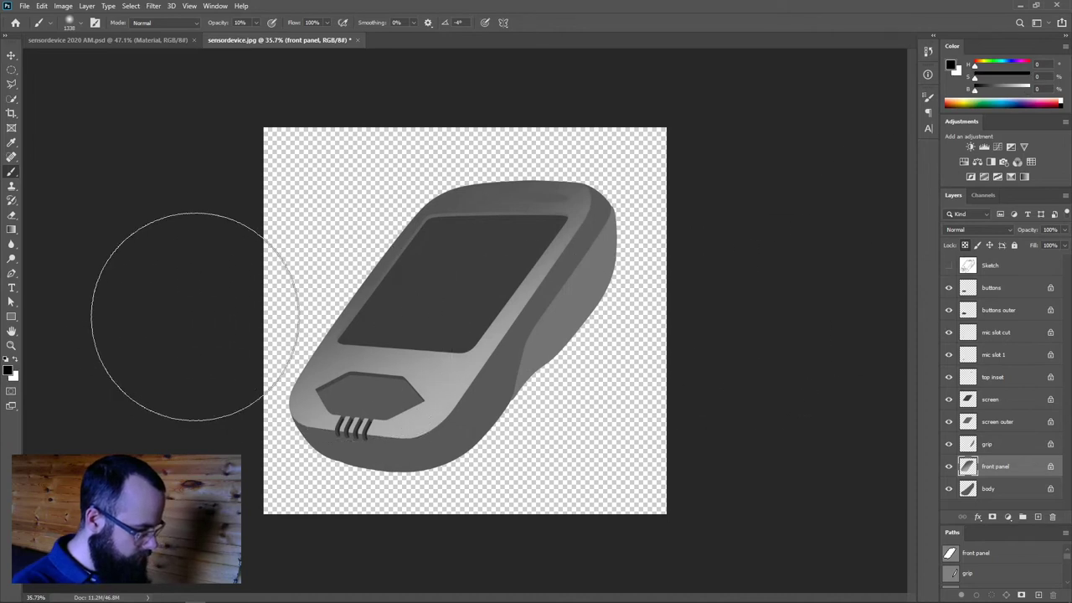
left_click(637, 138)
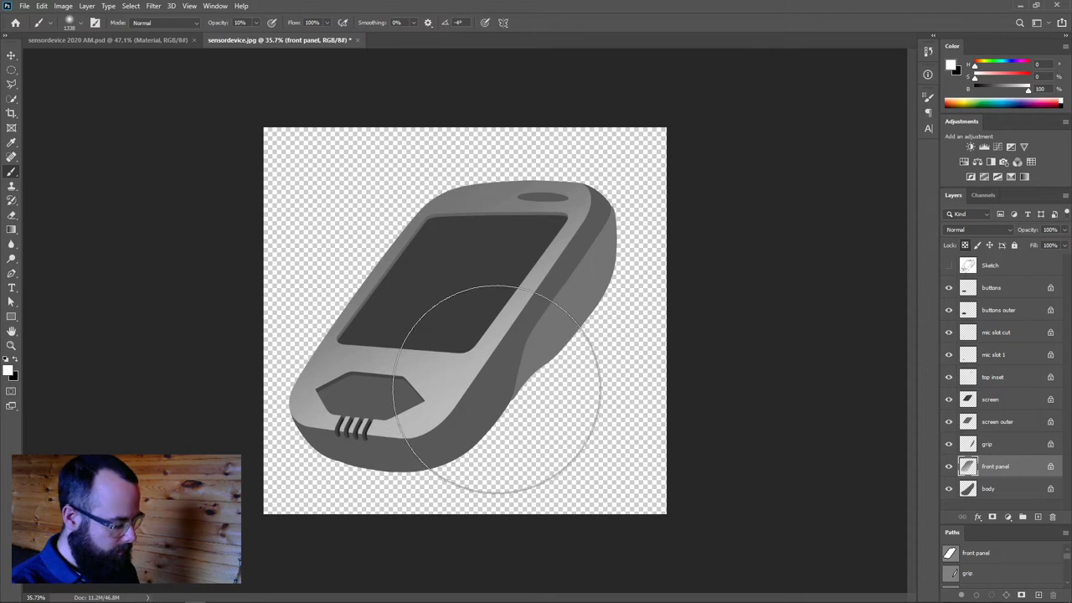
Zoom in on the device, shrink the brush, and switch to the body layer
left_click_drag(465, 321, 500, 318)
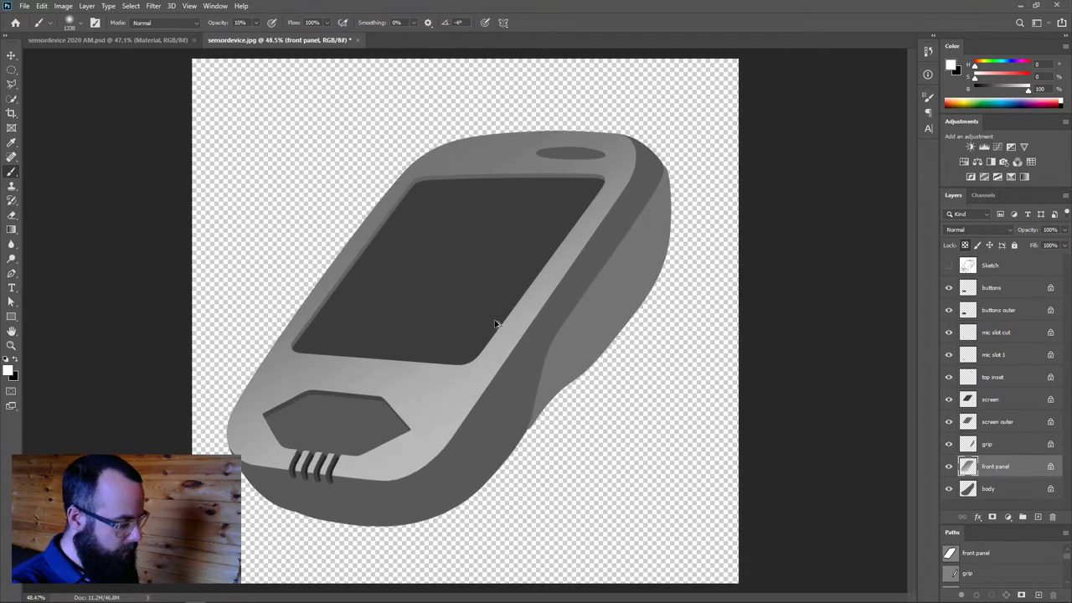
right_click(495, 320)
left_click_drag(436, 345, 385, 355)
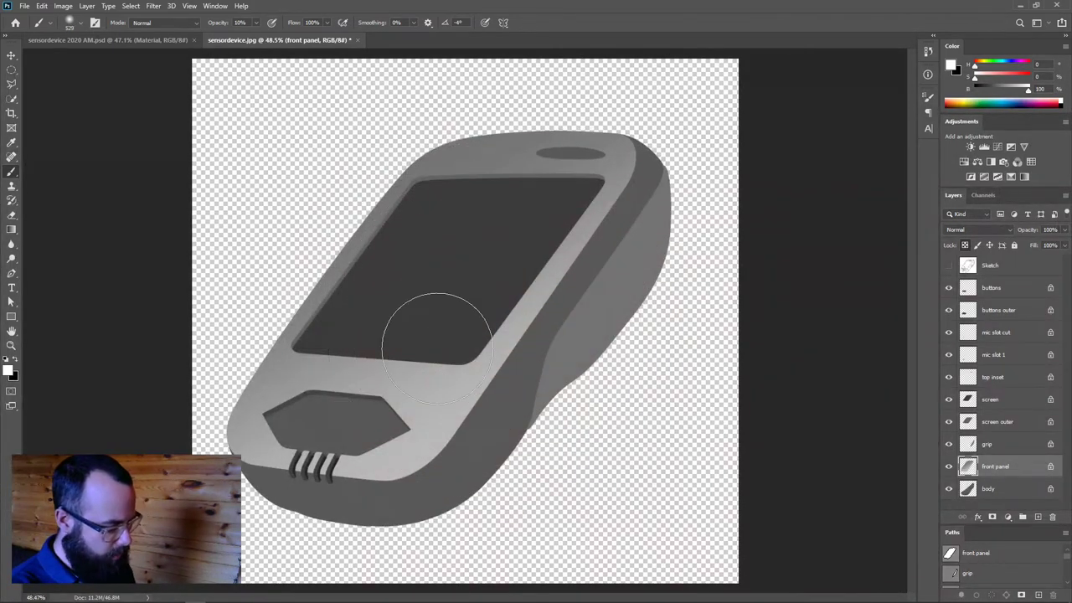
left_click(978, 492)
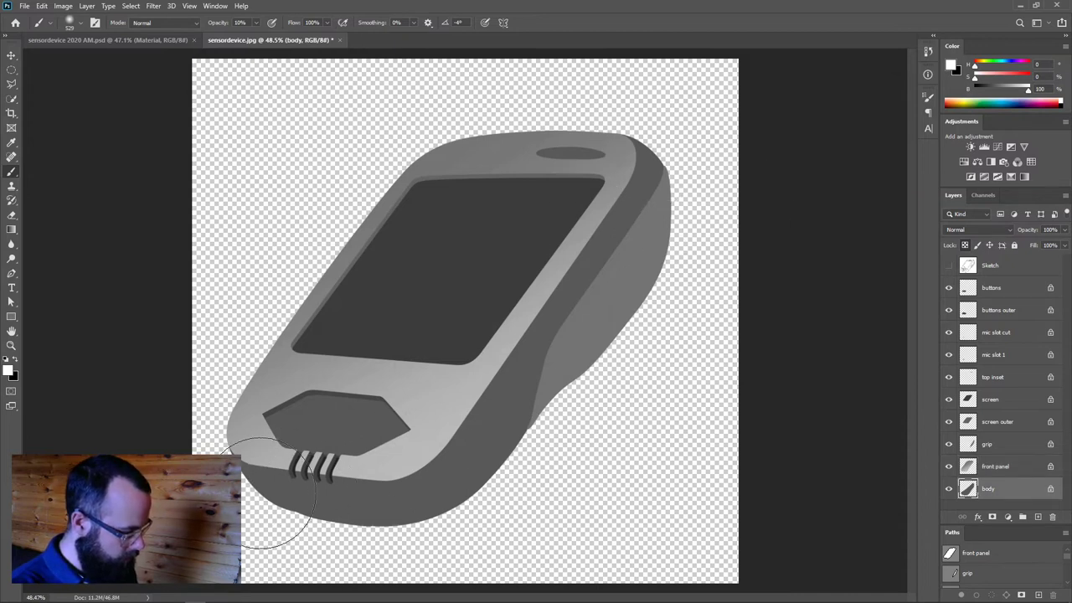
Softly darken the body's bottom edge in black, then lighten the underside with white
key("x")
scroll(275, 494, "up", 3)
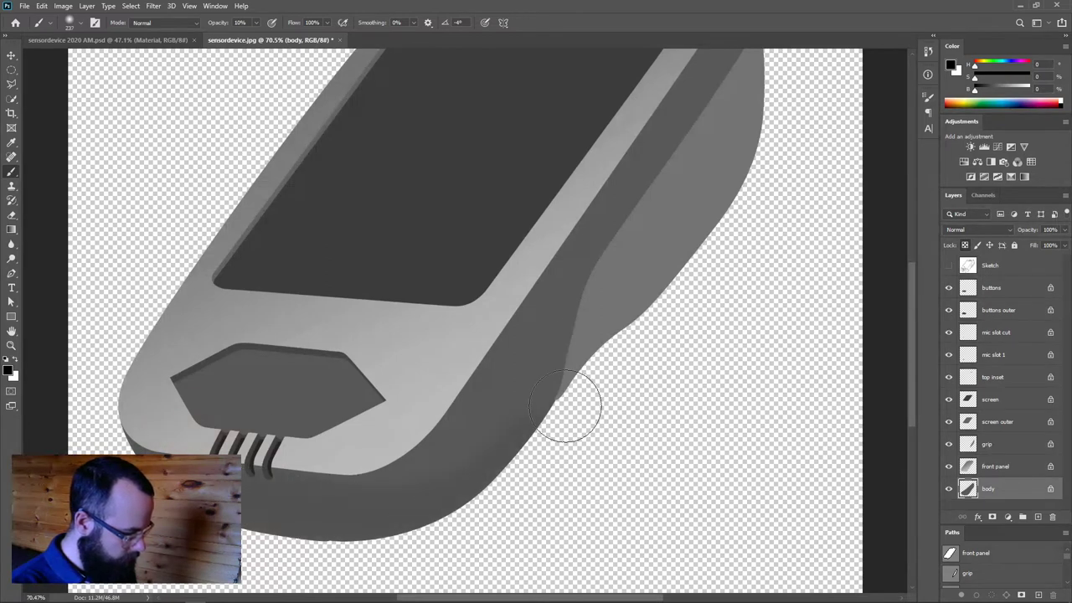
scroll(733, 393, "up", 3)
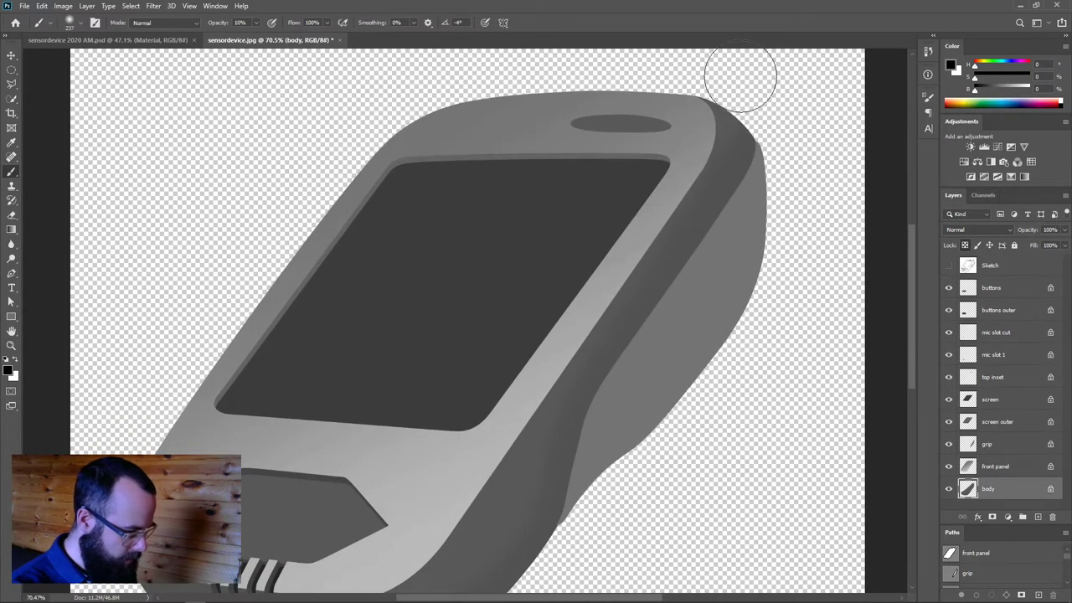
key("bracketright")
key("bracketright")
key("bracketright")
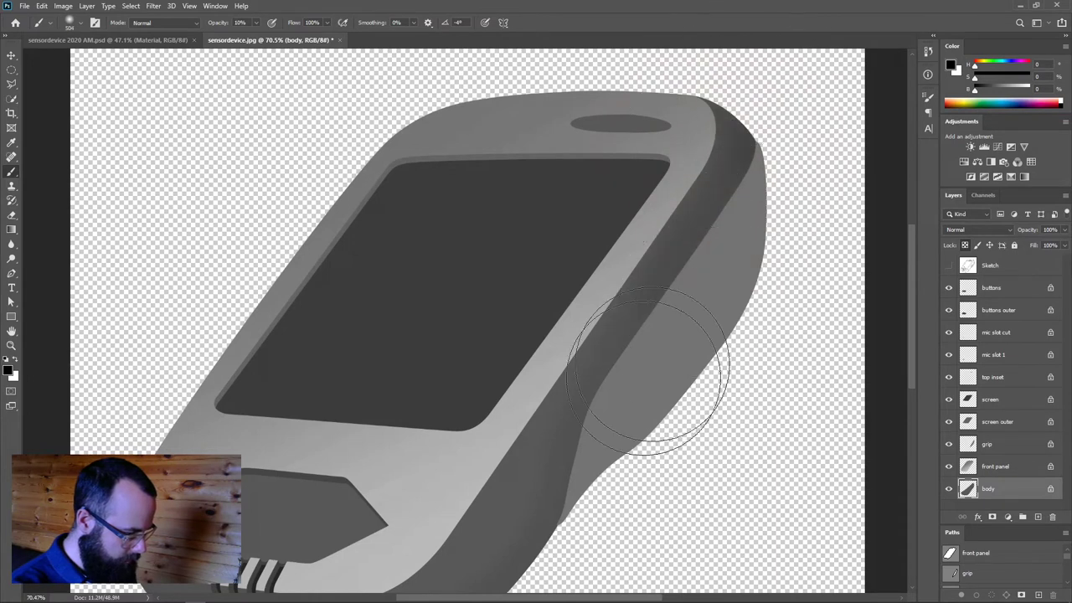
left_click_drag(598, 514, 747, 290)
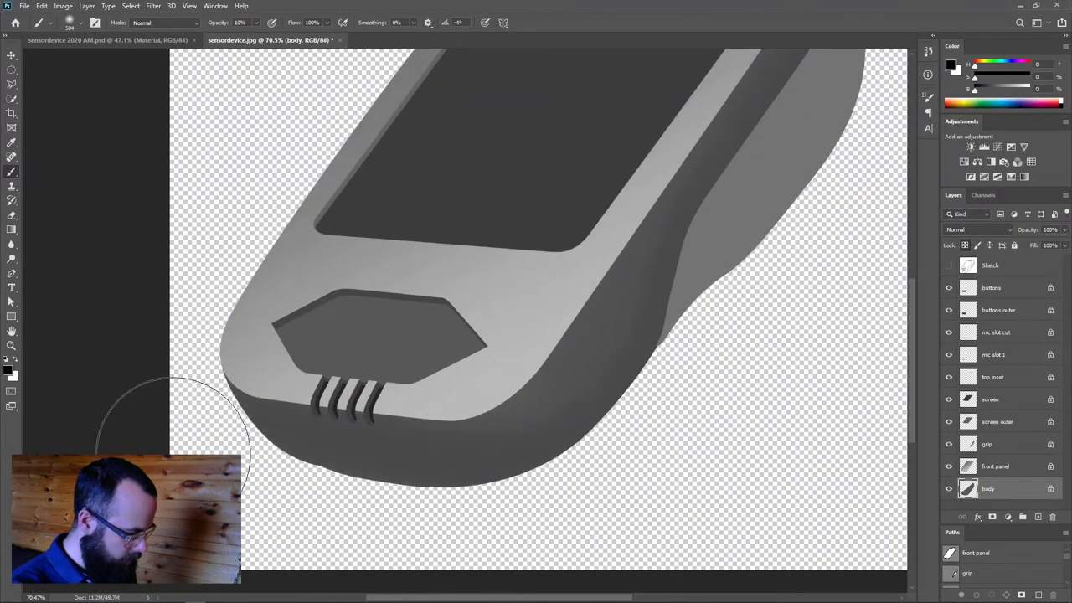
mouse_move(243, 424)
left_mouse_down()
mouse_move(689, 581)
mouse_move(359, 495)
mouse_move(552, 476)
mouse_move(420, 466)
left_mouse_up()
key("x")
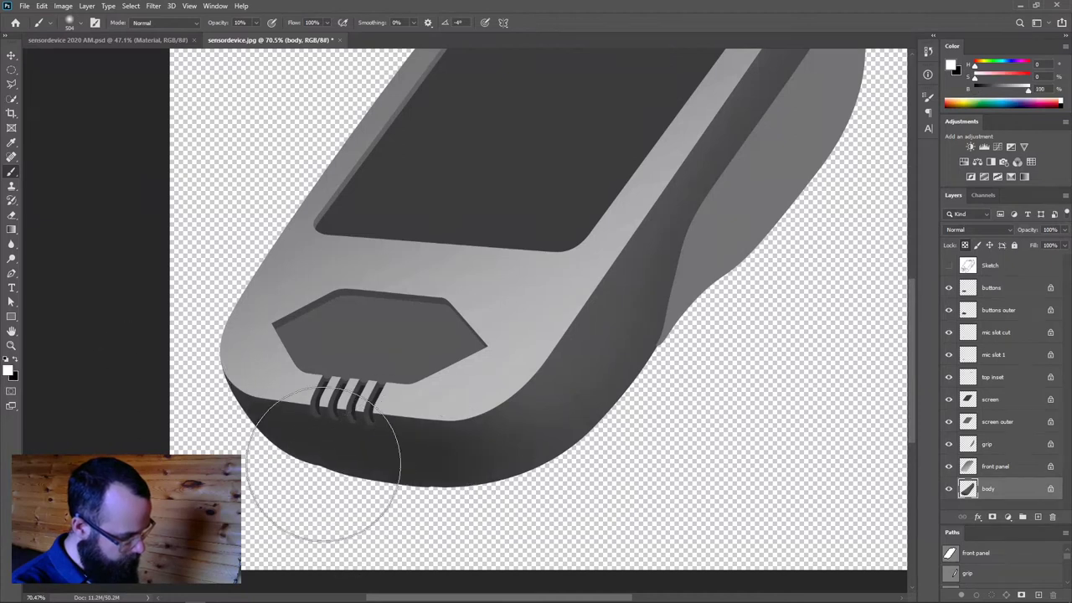
left_click_drag(225, 445, 134, 453)
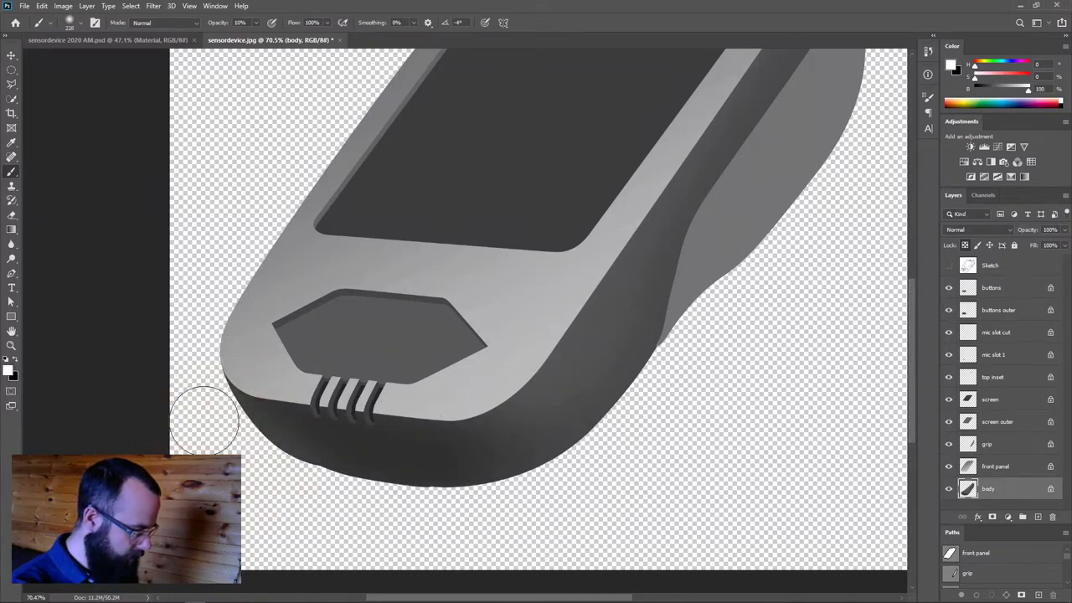
mouse_move(228, 439)
left_mouse_down()
mouse_move(541, 516)
mouse_move(706, 507)
mouse_move(505, 498)
left_mouse_up()
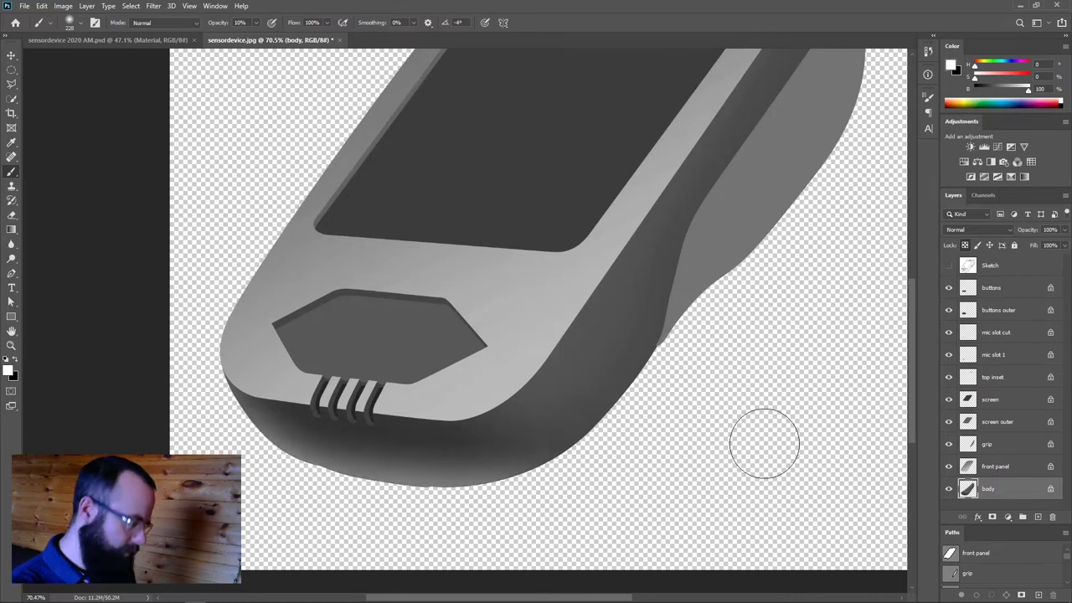
Brighten the body's lower shadow band and the dark top-right corner edge with a 115 px white brush
left_click_drag(658, 430, 487, 532)
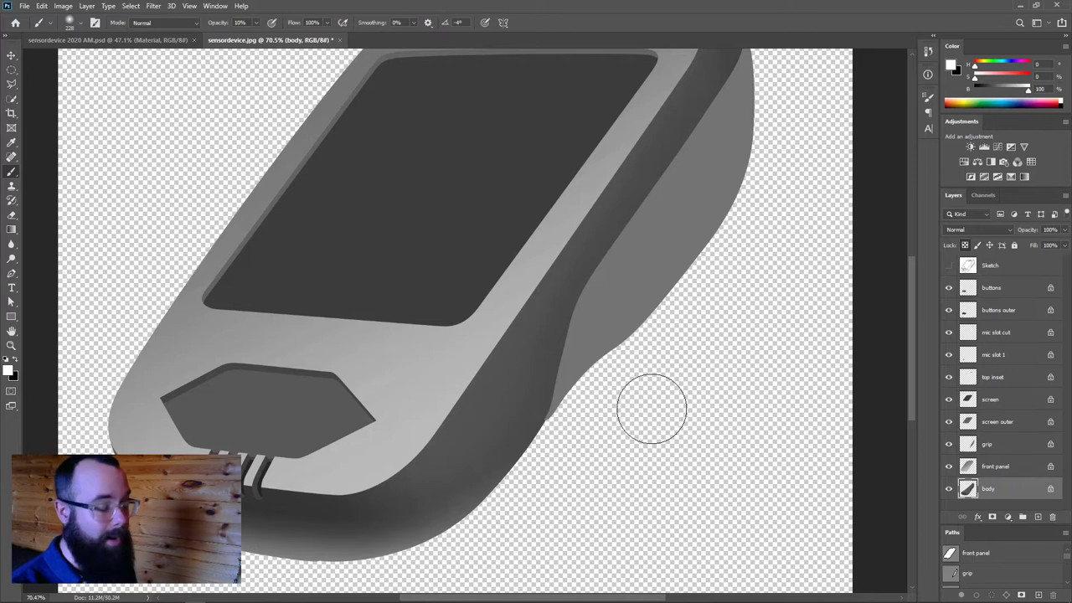
left_click_drag(651, 408, 692, 366)
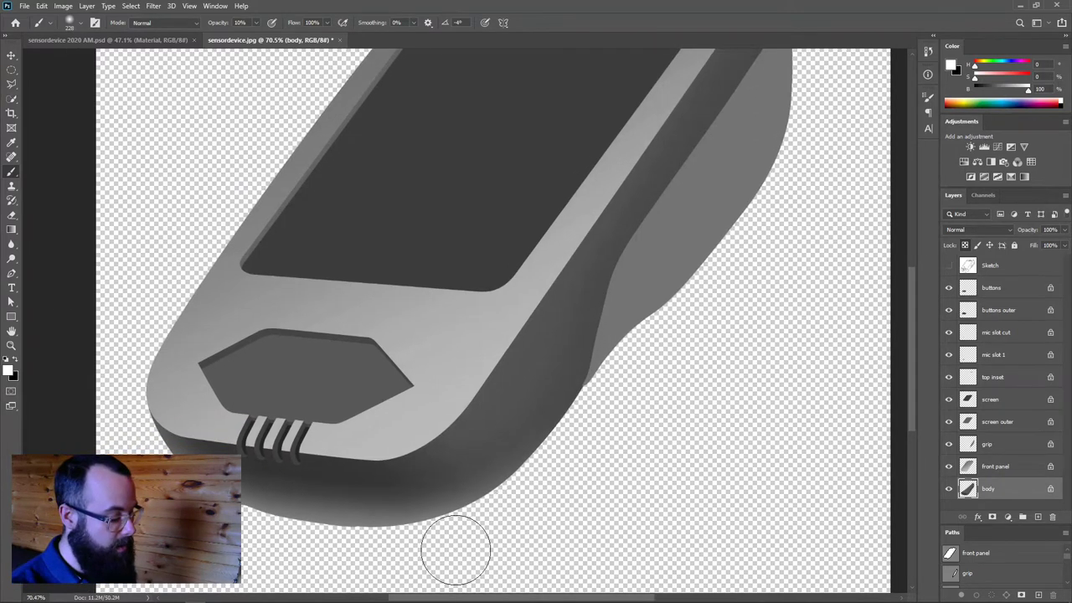
left_click_drag(558, 511, 494, 537)
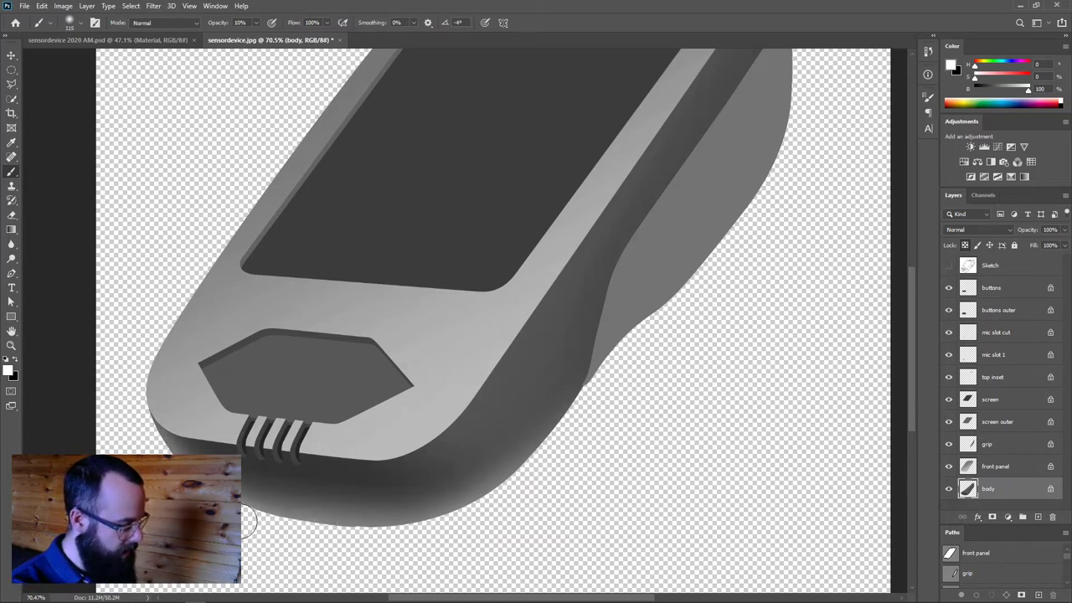
left_click_drag(433, 546, 455, 524)
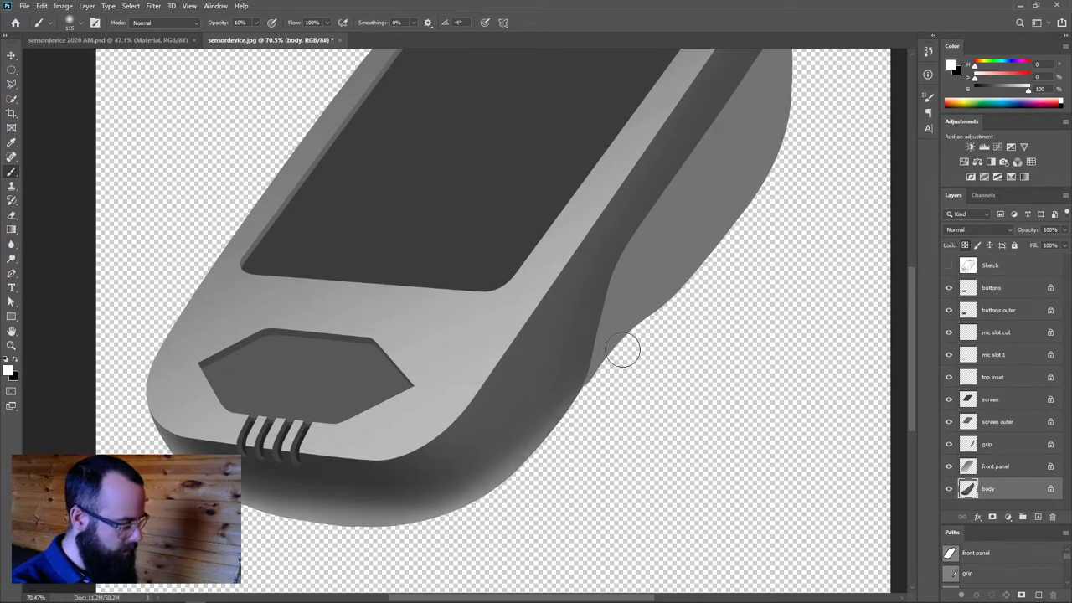
left_click_drag(610, 414, 508, 469)
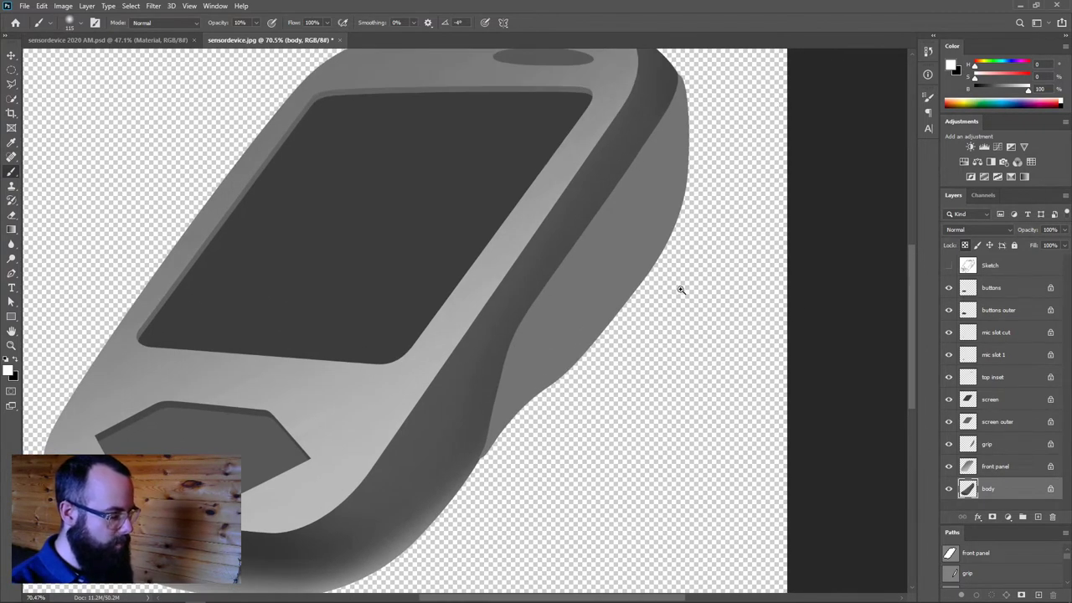
left_click_drag(680, 289, 651, 293)
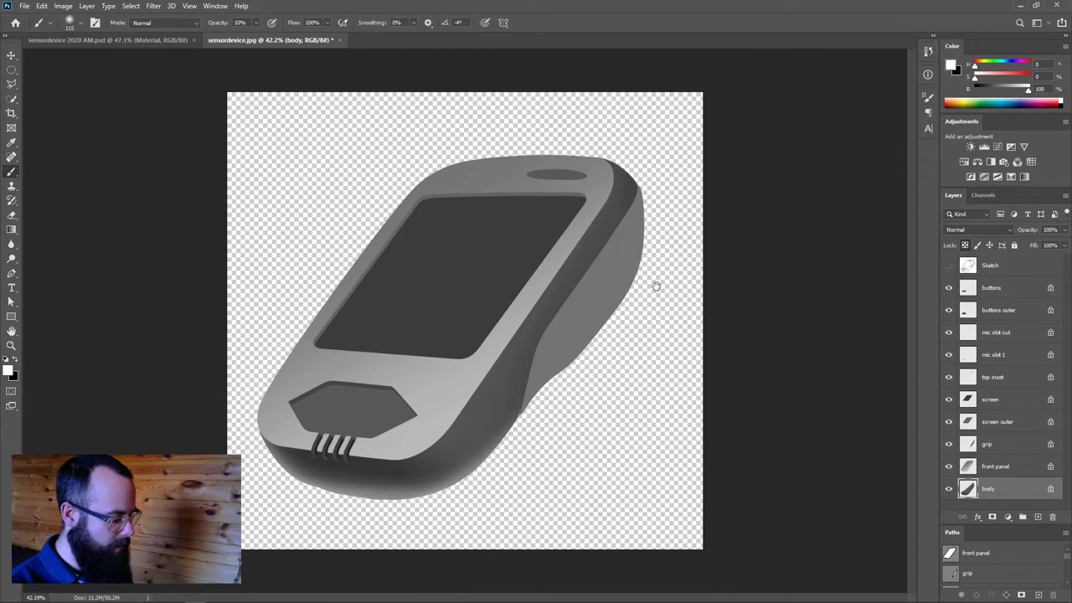
left_click_drag(636, 270, 653, 271)
mouse_move(761, 130)
left_mouse_down()
mouse_move(785, 140)
mouse_move(760, 144)
left_mouse_up()
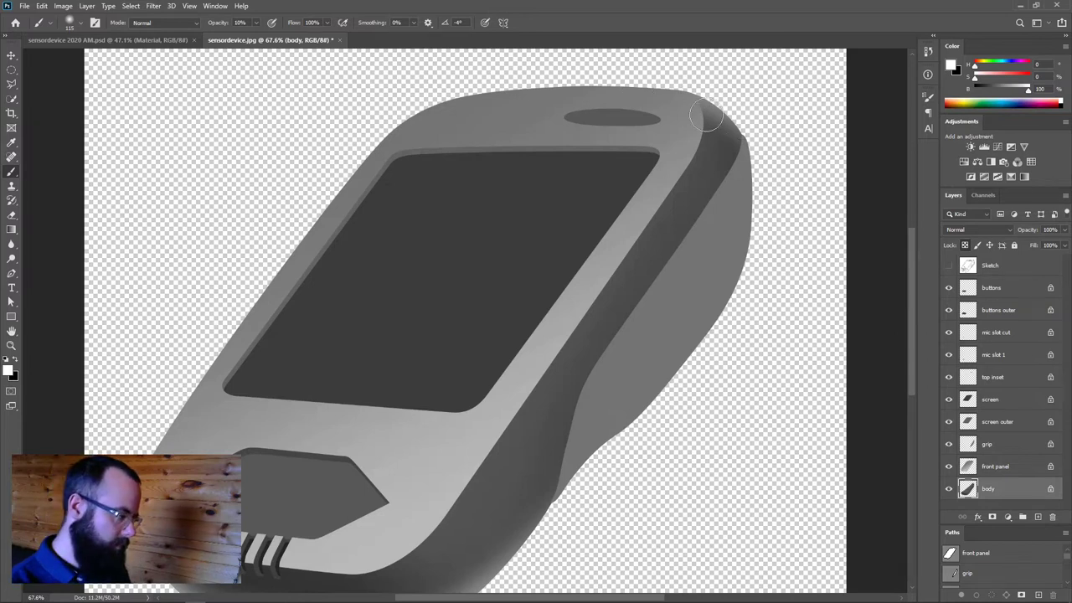
mouse_move(709, 180)
left_mouse_down()
mouse_move(713, 126)
mouse_move(677, 86)
left_mouse_up()
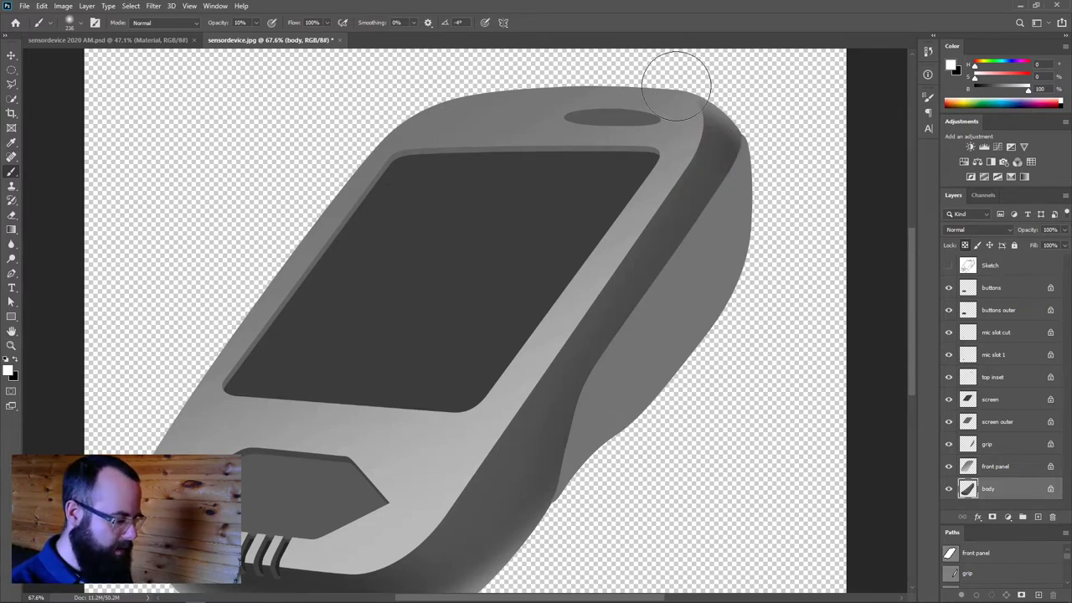
left_click(995, 465)
mouse_move(611, 220)
left_mouse_down()
mouse_move(729, 221)
mouse_move(700, 229)
left_mouse_up()
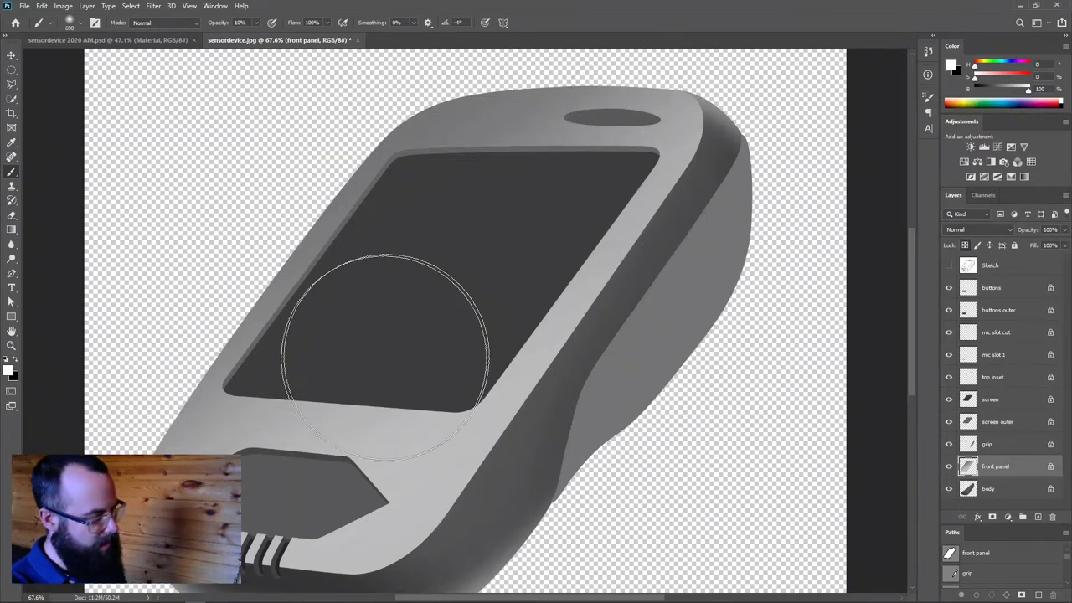
Resize the brush and paint soft white along the body layer's lower-right edge
left_click_drag(251, 330, 360, 326)
key("x")
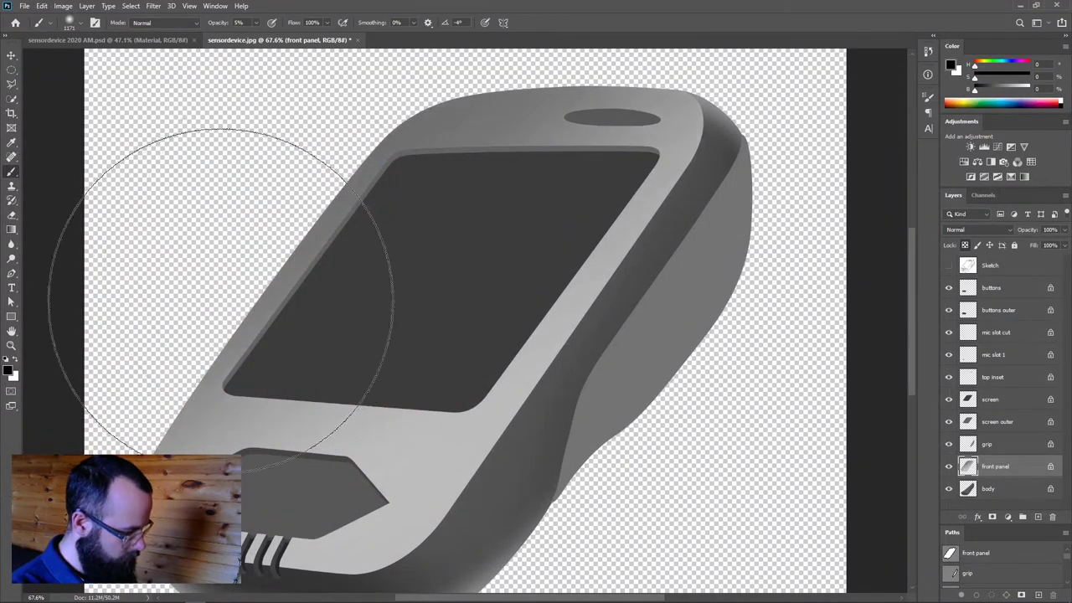
scroll(710, 270, "down", 3)
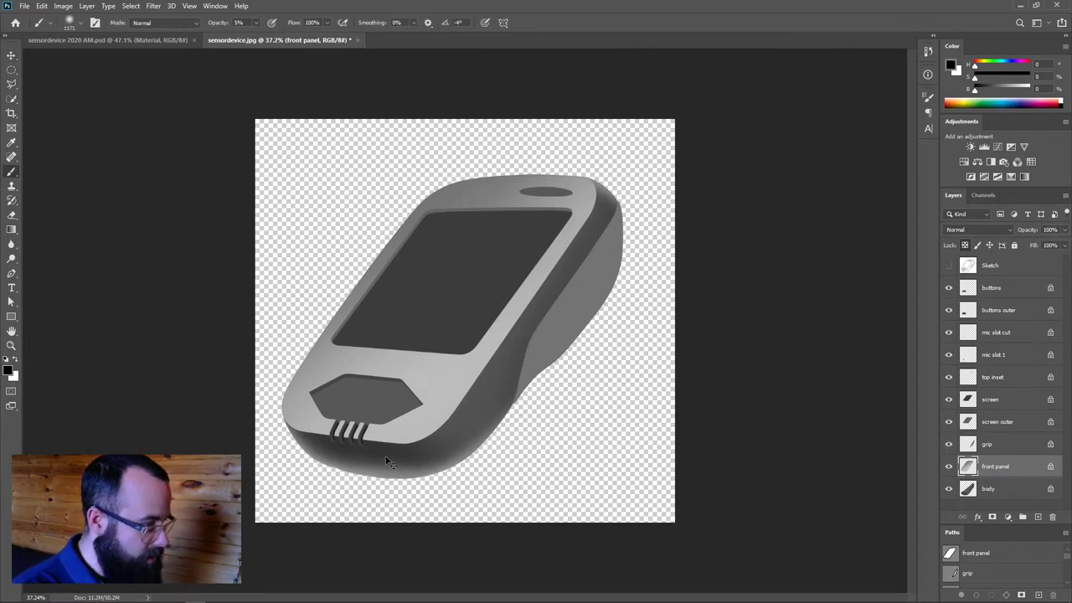
left_click_drag(502, 452, 419, 478)
key("x")
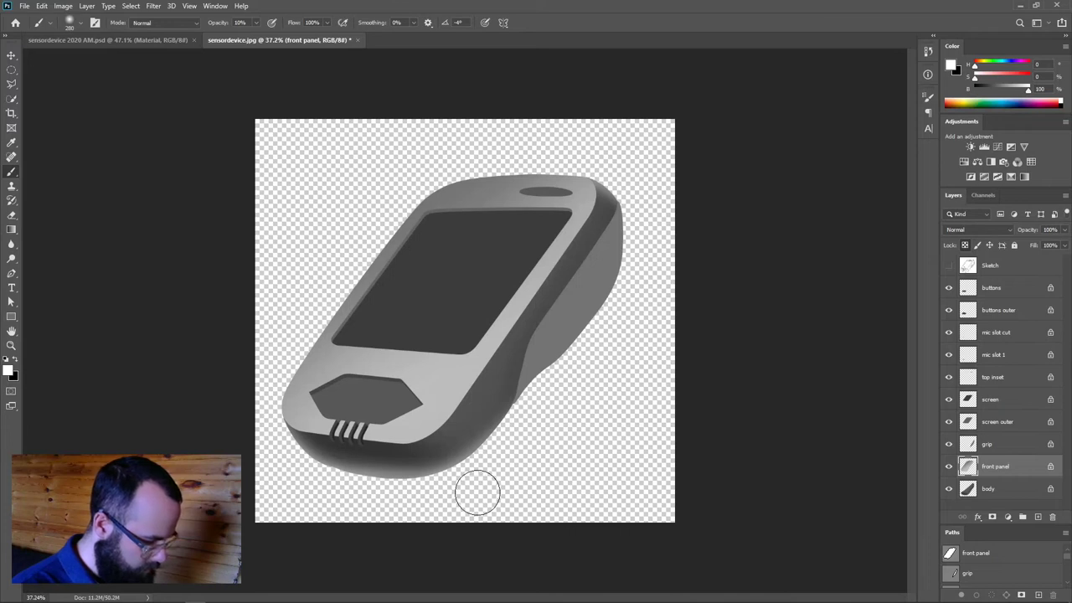
left_click(989, 488)
left_click_drag(528, 411, 474, 486)
right_click(500, 476, "alt")
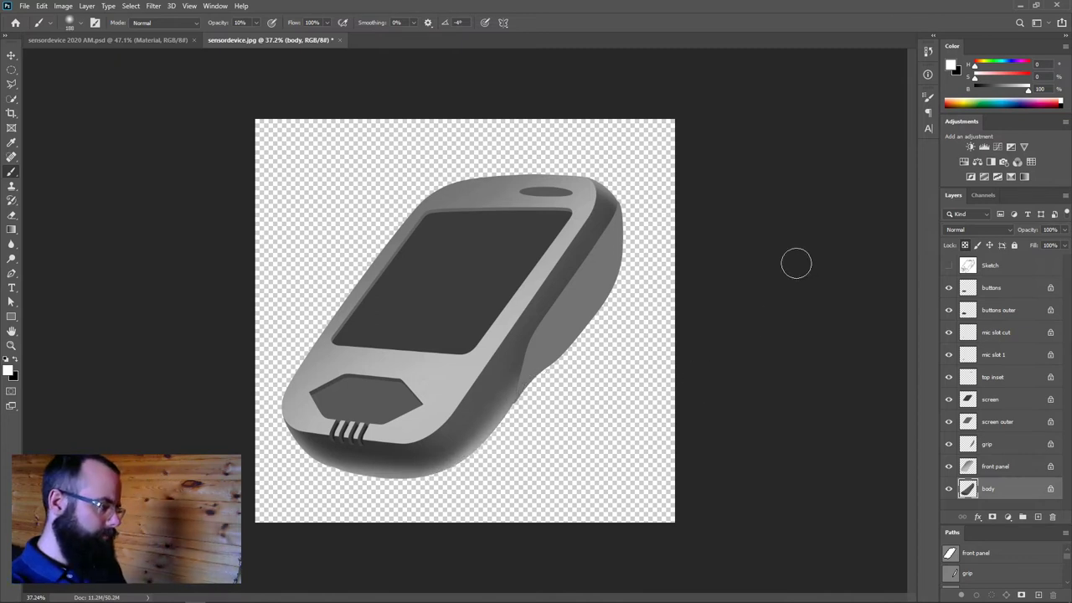
left_click(989, 444)
Shade the grip's right edge and lower edge with soft black strokes
right_click(558, 378, "alt")
key("x")
left_click_drag(611, 287, 472, 455)
mouse_move(586, 218)
left_mouse_down()
mouse_move(499, 419)
mouse_move(540, 356)
left_mouse_up()
mouse_move(618, 211)
left_mouse_down()
mouse_move(489, 449)
mouse_move(517, 442)
left_mouse_up()
left_click_drag(711, 162, 562, 382)
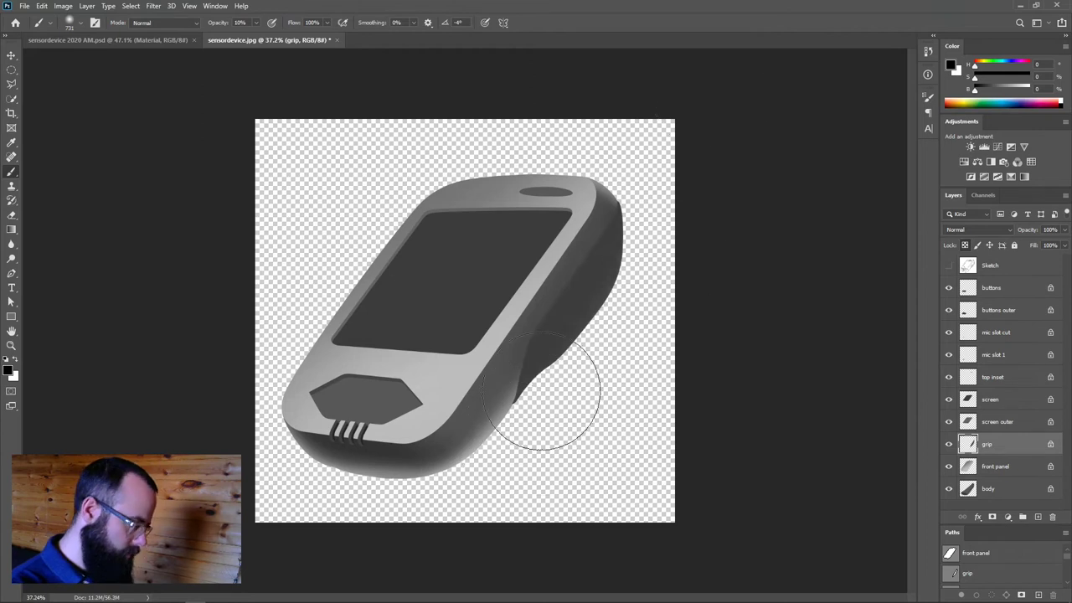
left_click_drag(735, 86, 674, 275)
scroll(590, 297, "up", 5)
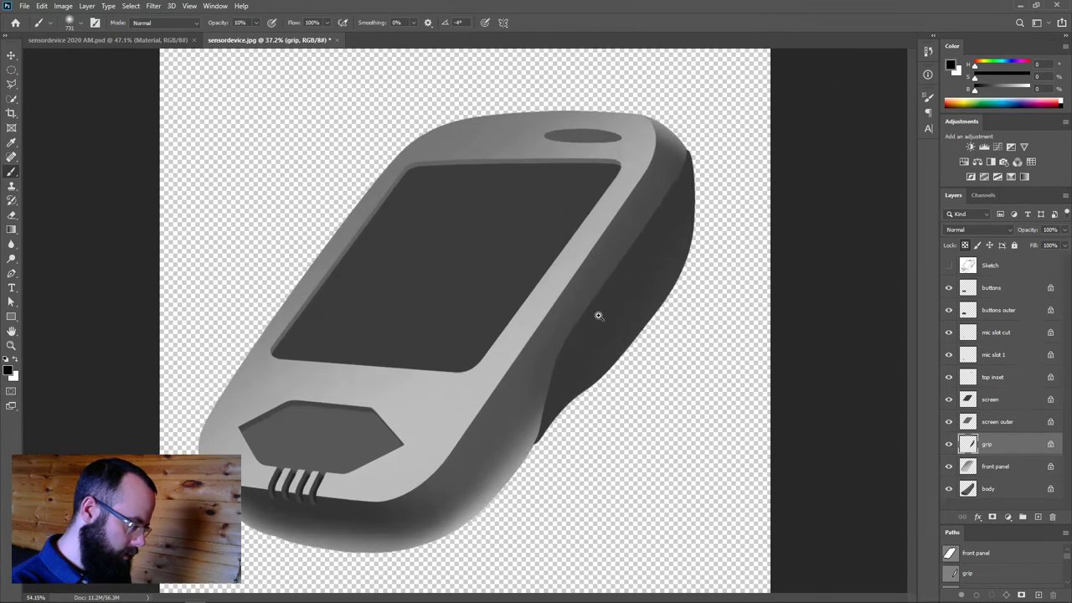
left_click_drag(686, 329, 622, 347)
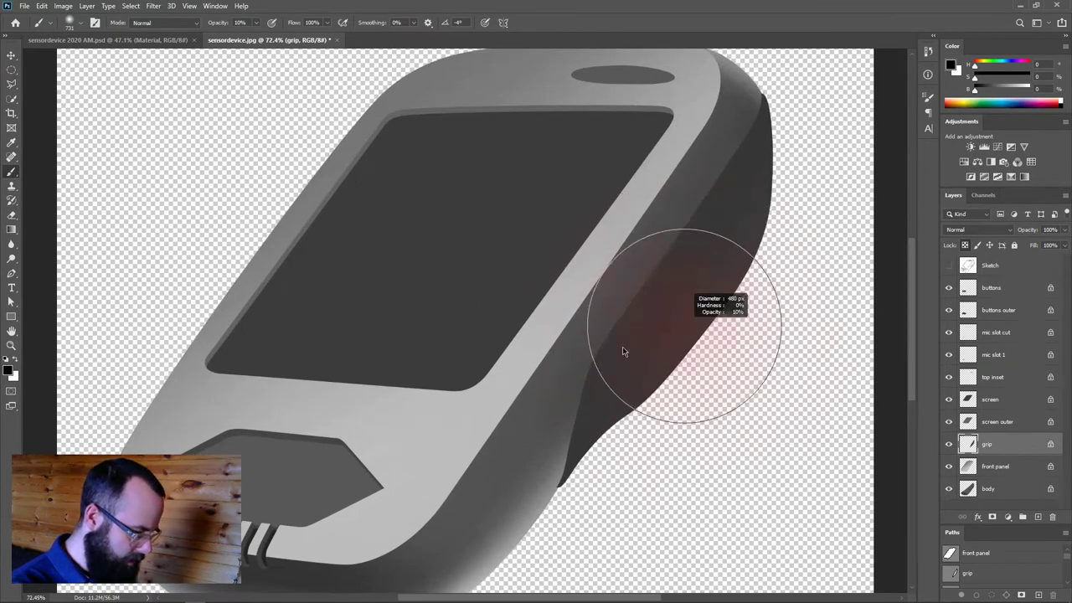
left_click_drag(813, 205, 784, 222)
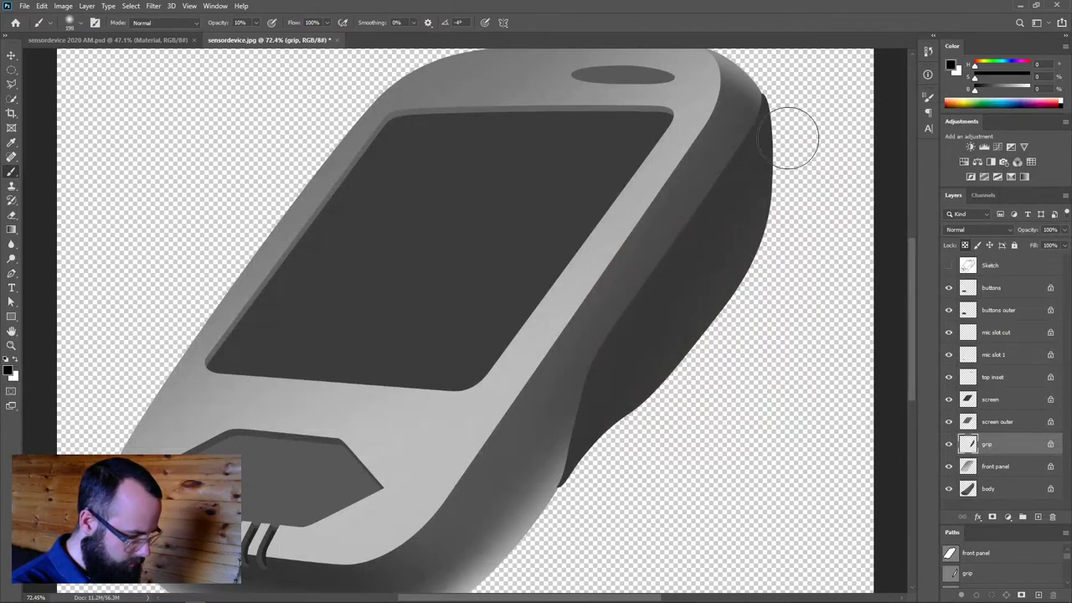
Paint a light white band down the grip's right edge, then deepen it slightly with black
key("x")
mouse_move(795, 141)
left_mouse_down()
mouse_move(778, 210)
mouse_move(718, 335)
mouse_move(626, 435)
mouse_move(615, 467)
left_mouse_up()
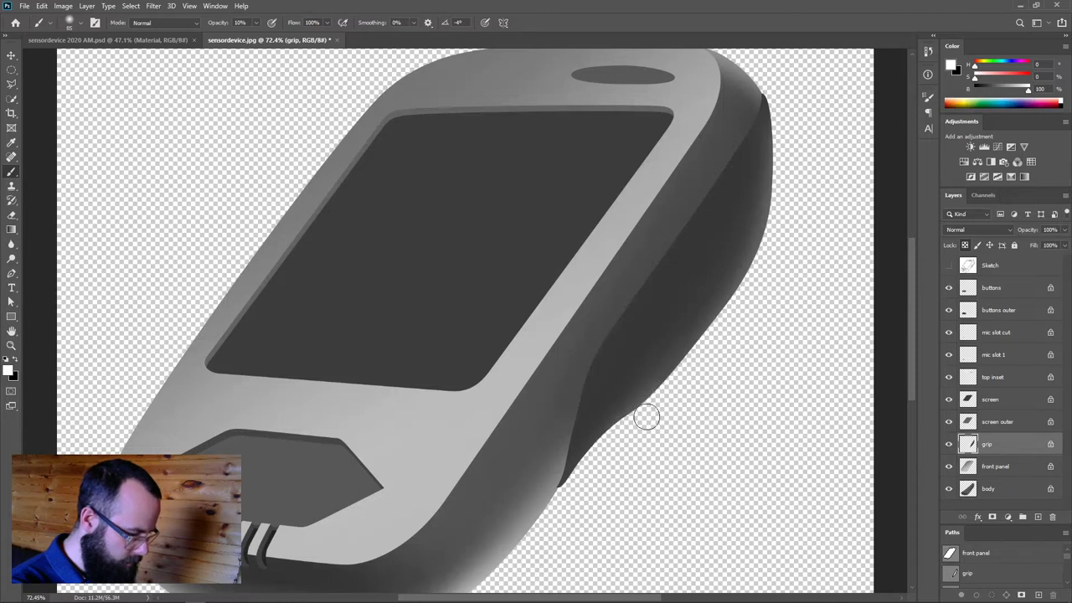
left_click_drag(775, 273, 769, 253)
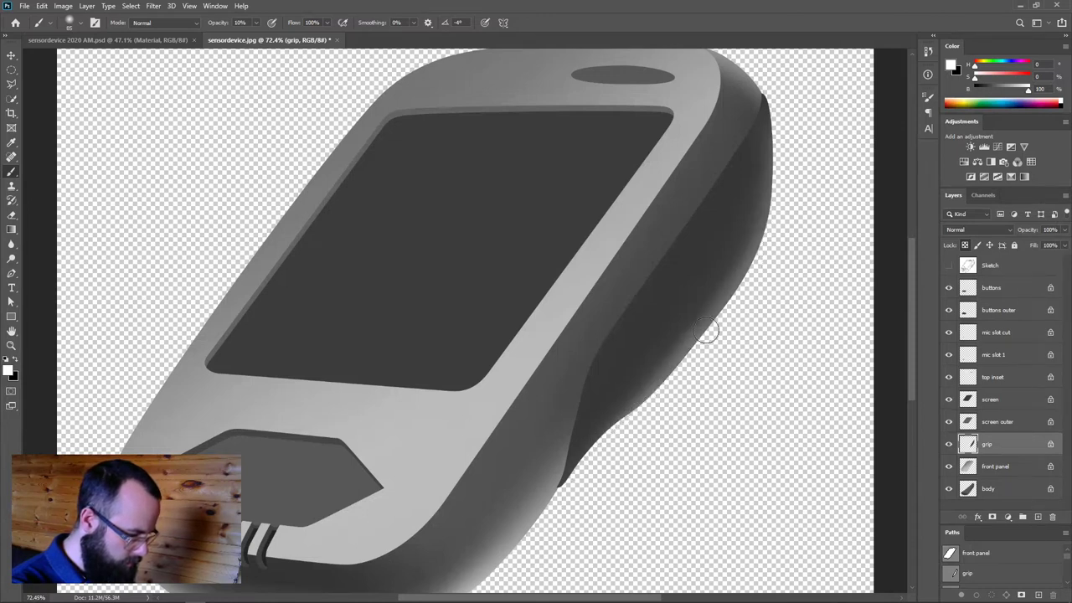
left_click_drag(765, 232, 812, 228)
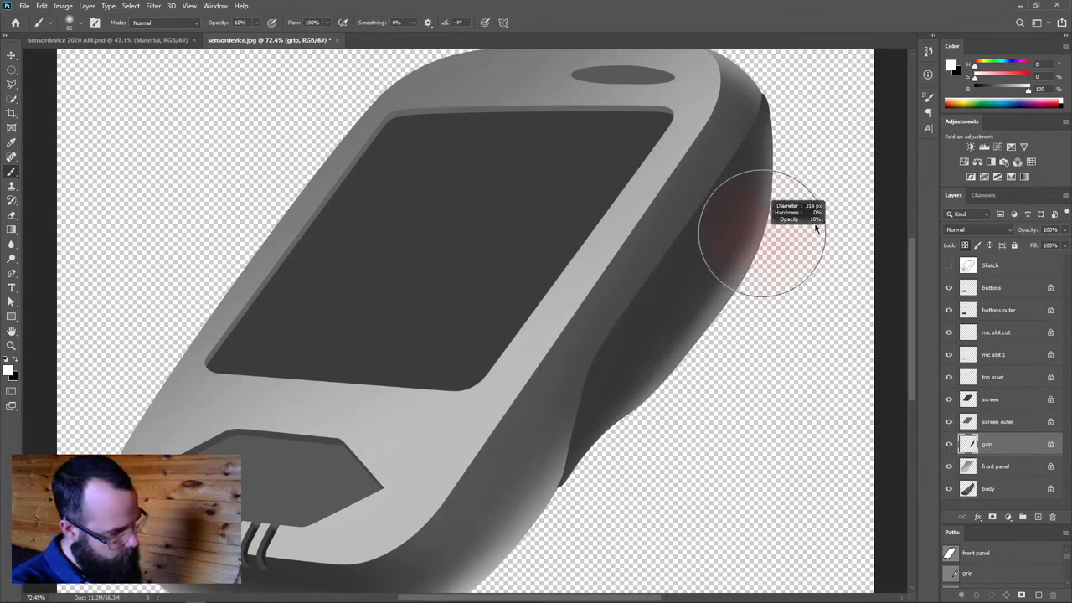
mouse_move(821, 139)
left_mouse_down()
mouse_move(717, 330)
mouse_move(617, 467)
left_mouse_up()
mouse_move(778, 332)
left_mouse_down()
mouse_move(783, 287)
mouse_move(806, 279)
mouse_move(642, 491)
mouse_move(842, 229)
left_mouse_up()
key("x")
mouse_move(719, 119)
left_mouse_down()
mouse_move(538, 450)
mouse_move(712, 196)
mouse_move(416, 586)
left_mouse_up()
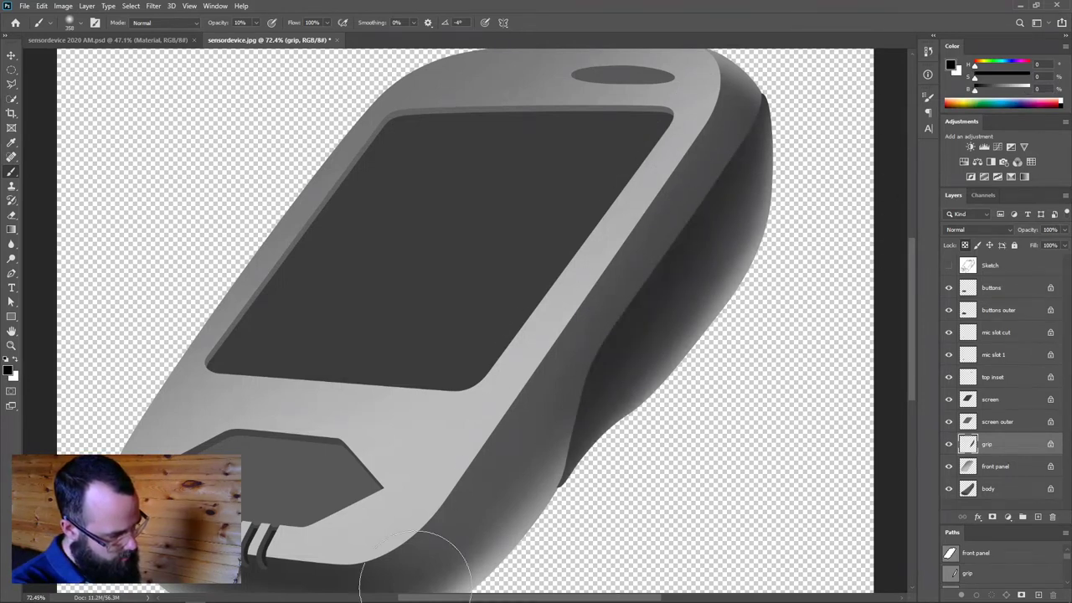
scroll(773, 364, "down", 5)
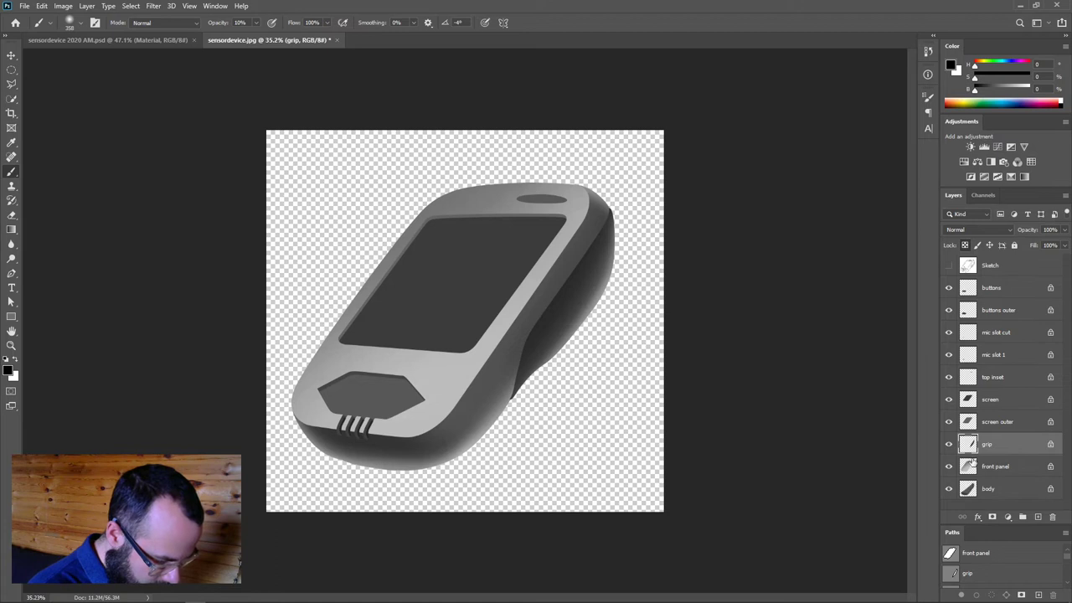
left_click(970, 423)
Darken the bezel's top edge with a soft brush of about 255 px, then switch to white
scroll(378, 276, "up", 3)
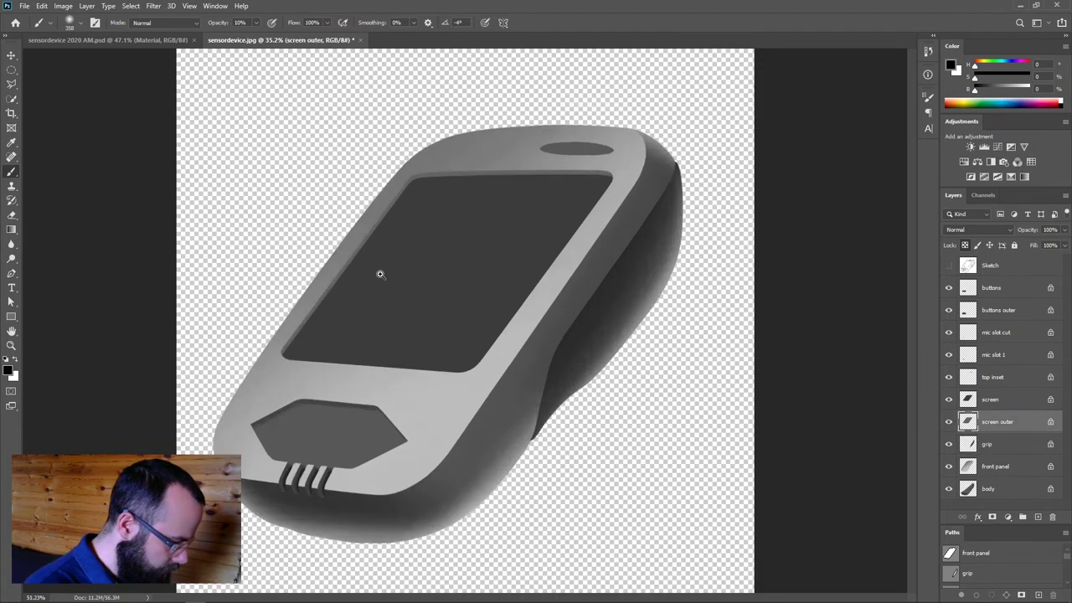
left_click_drag(405, 291, 394, 285)
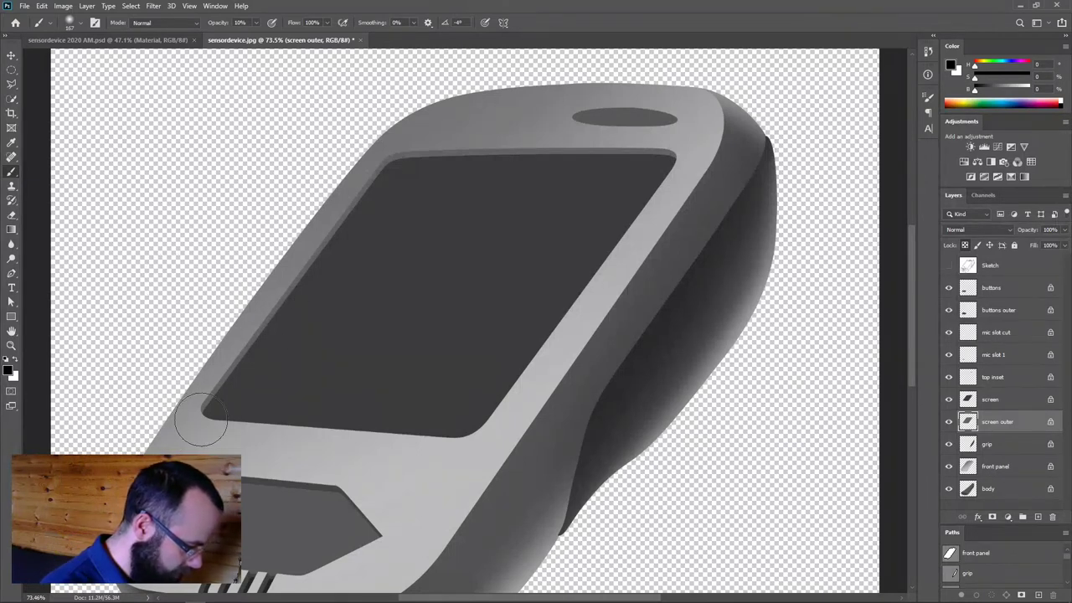
left_click_drag(225, 407, 251, 408)
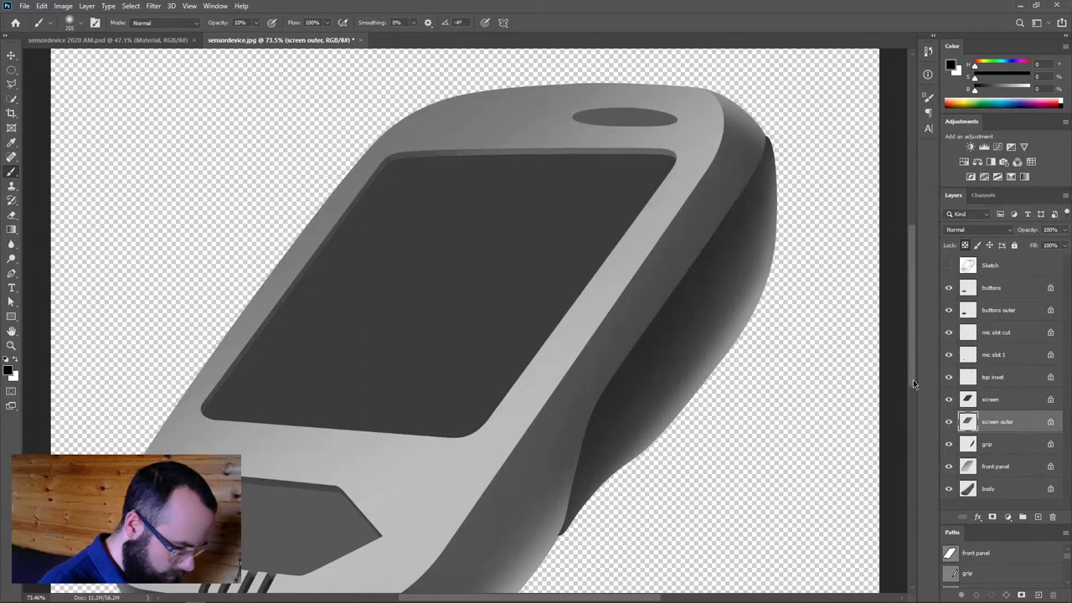
mouse_move(408, 157)
left_mouse_down()
mouse_move(717, 149)
mouse_move(430, 159)
mouse_move(691, 140)
left_mouse_up()
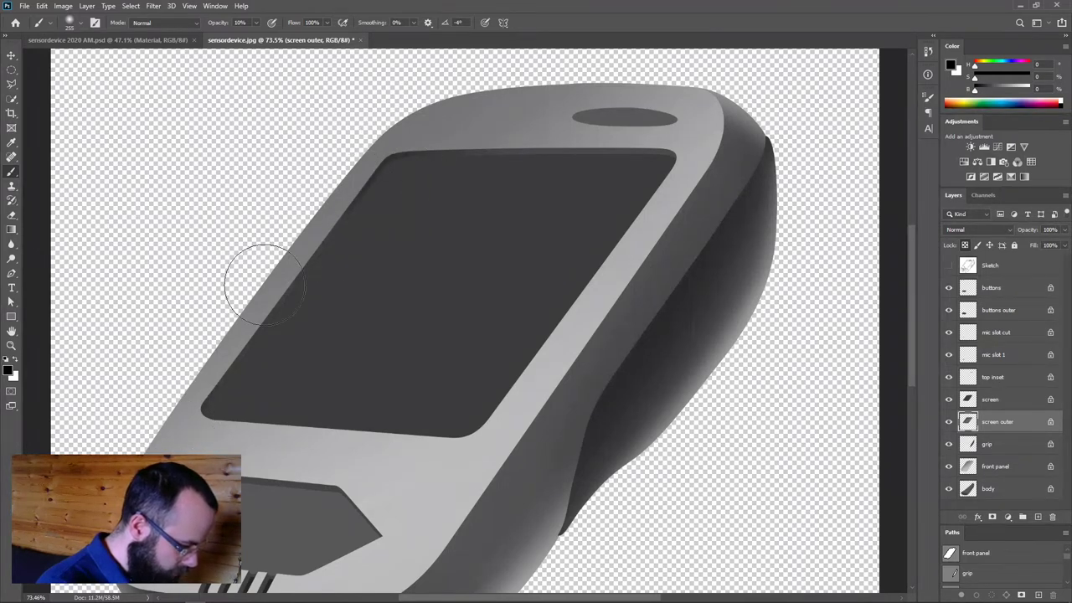
left_click_drag(664, 213, 623, 215)
key("x")
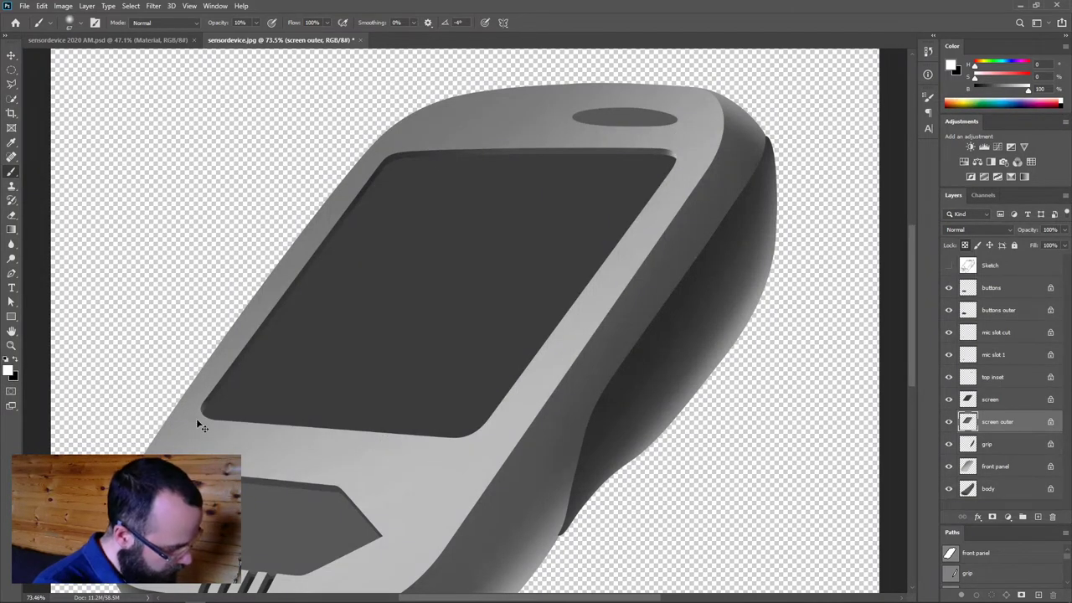
On the screen layer, paint broad strokes with an 867 px soft black brush
key("v")
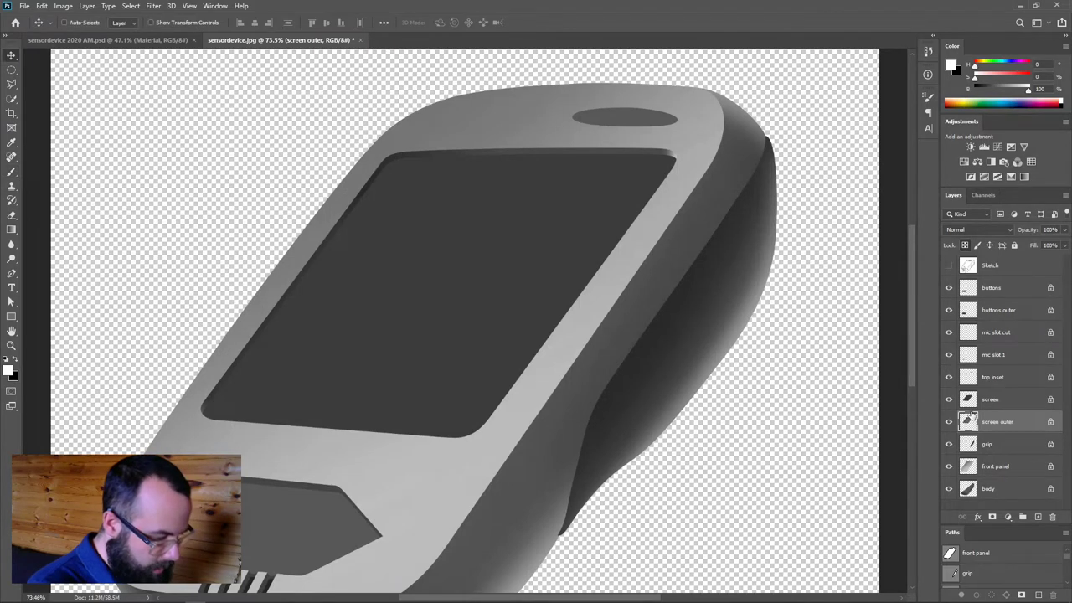
left_click(970, 402)
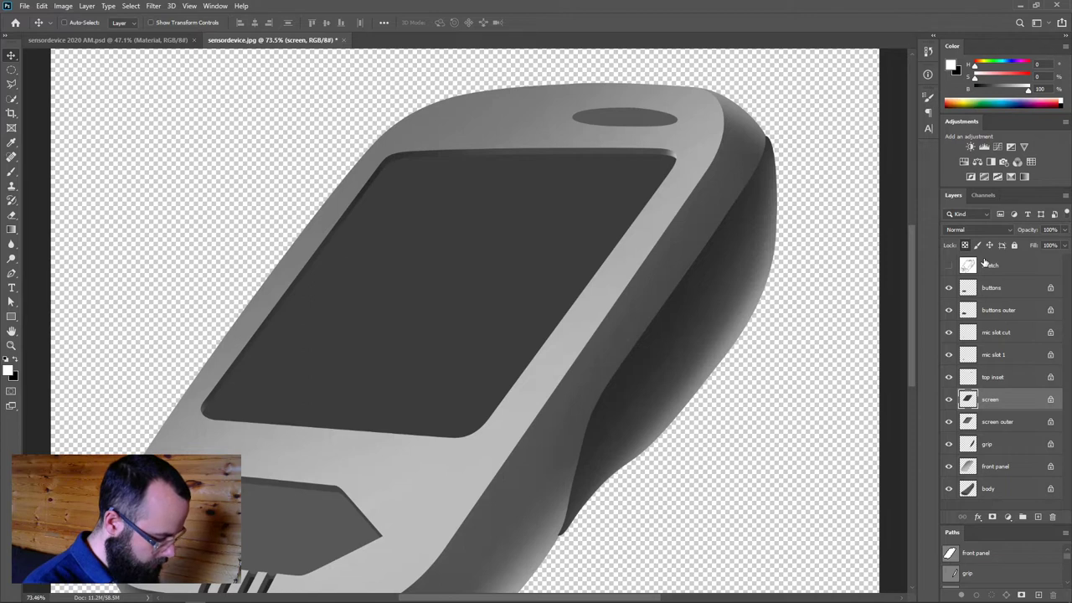
key("b")
mouse_move(501, 328)
left_mouse_down()
mouse_move(658, 307)
mouse_move(643, 80)
left_mouse_up()
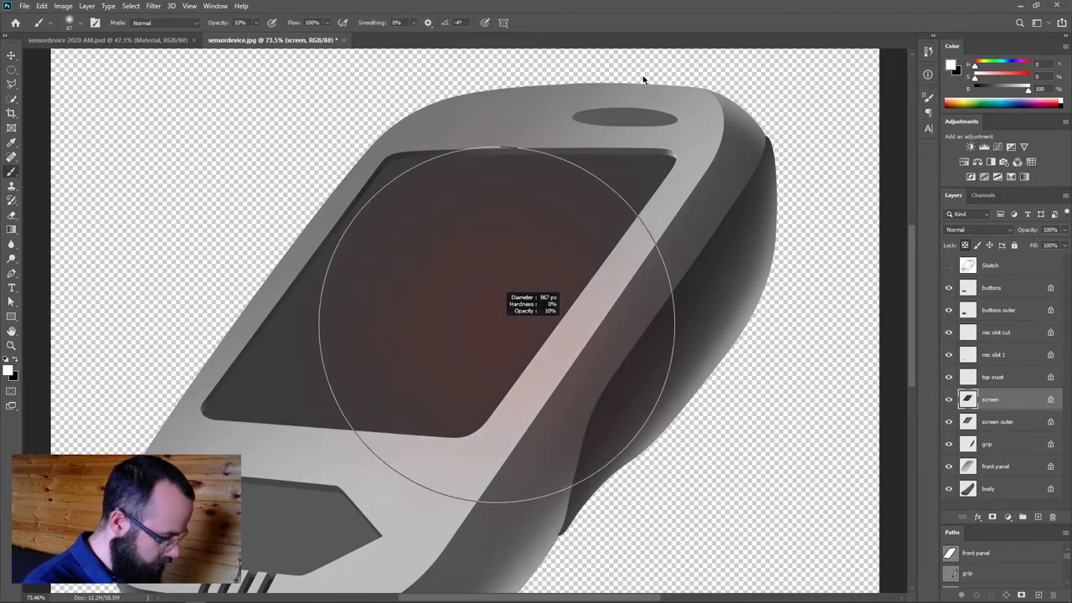
key("x")
mouse_move(626, 87)
left_mouse_down()
mouse_move(184, 318)
mouse_move(905, 25)
mouse_move(477, 180)
mouse_move(108, 335)
mouse_move(287, 204)
mouse_move(790, 24)
mouse_move(171, 315)
mouse_move(892, 16)
mouse_move(275, 335)
mouse_move(716, 97)
left_mouse_up()
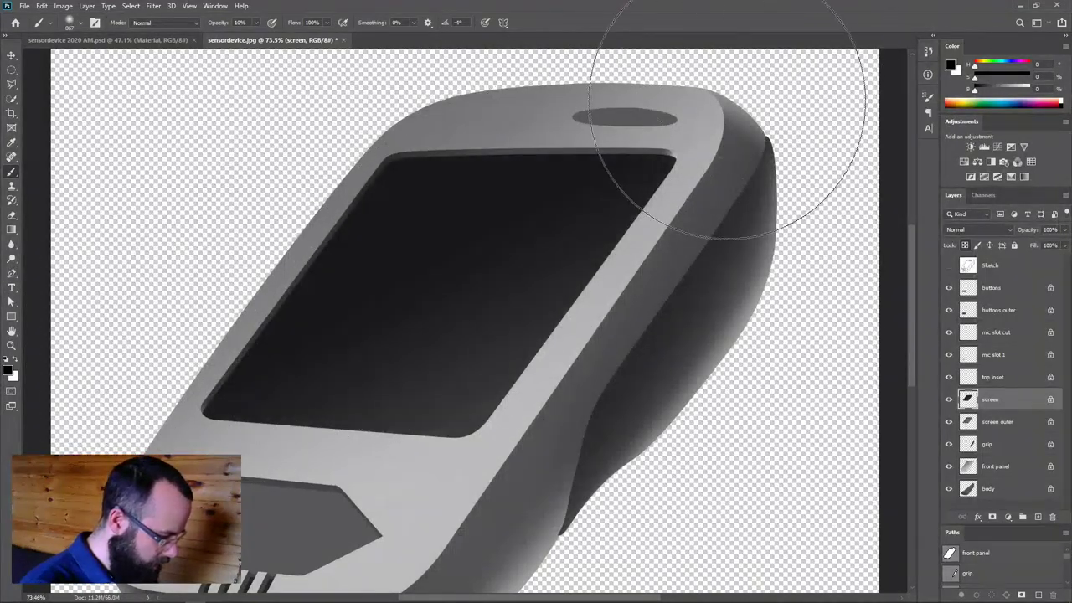
scroll(649, 237, "down", 2)
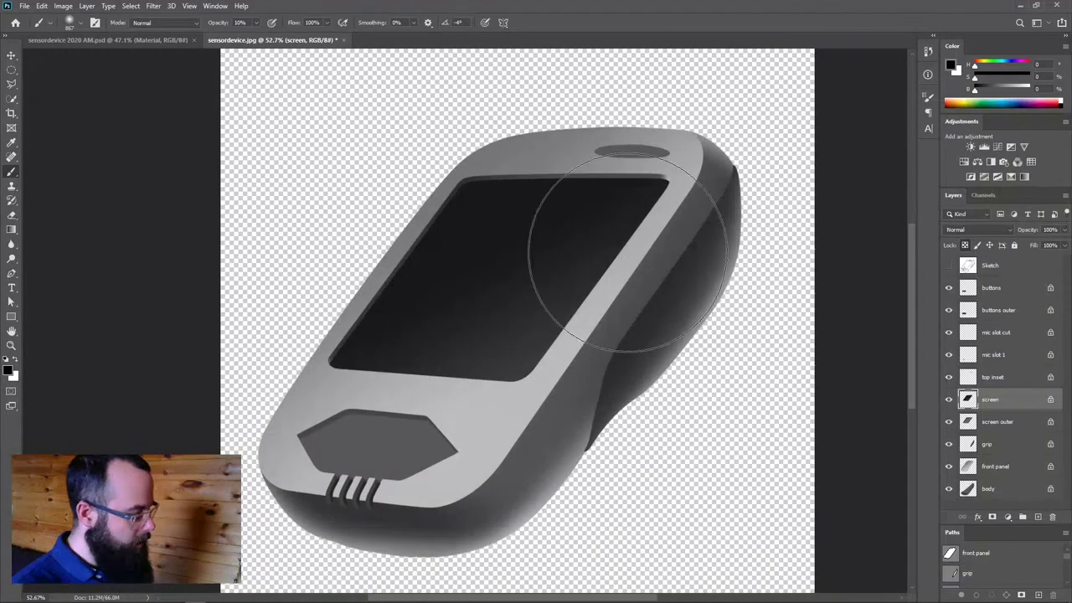
Make a diagonal polygonal lasso selection across the screen for the reflection
left_click(11, 84)
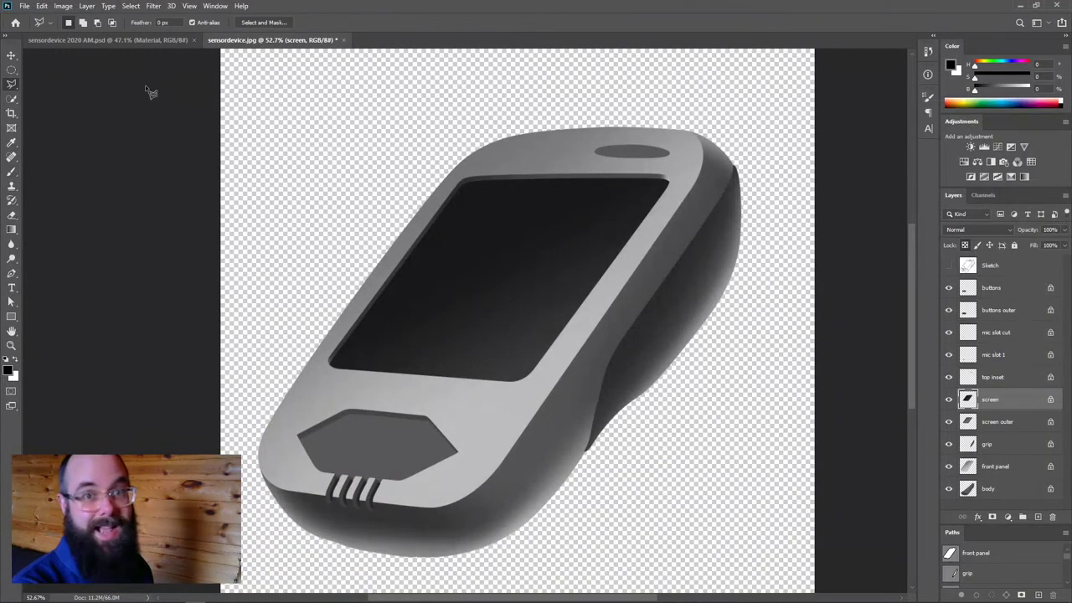
left_click(318, 350)
left_click(691, 179)
left_click(554, 450)
double_click(309, 416)
Paint a soft white reflection inside the selection, then deselect
key("b")
key("x")
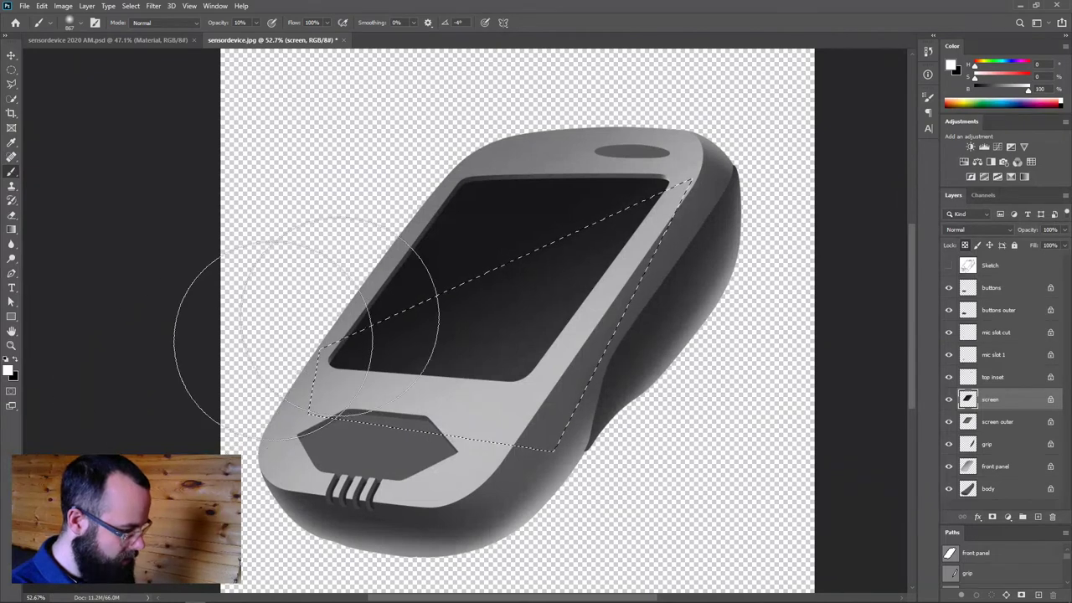
left_click_drag(306, 327, 921, 133)
key("ctrl+d")
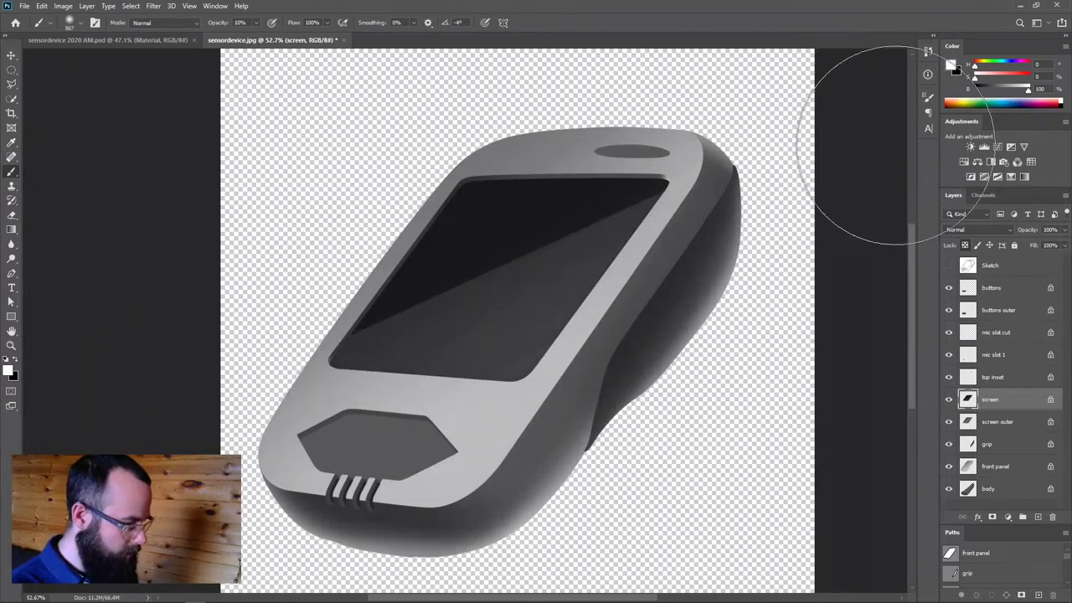
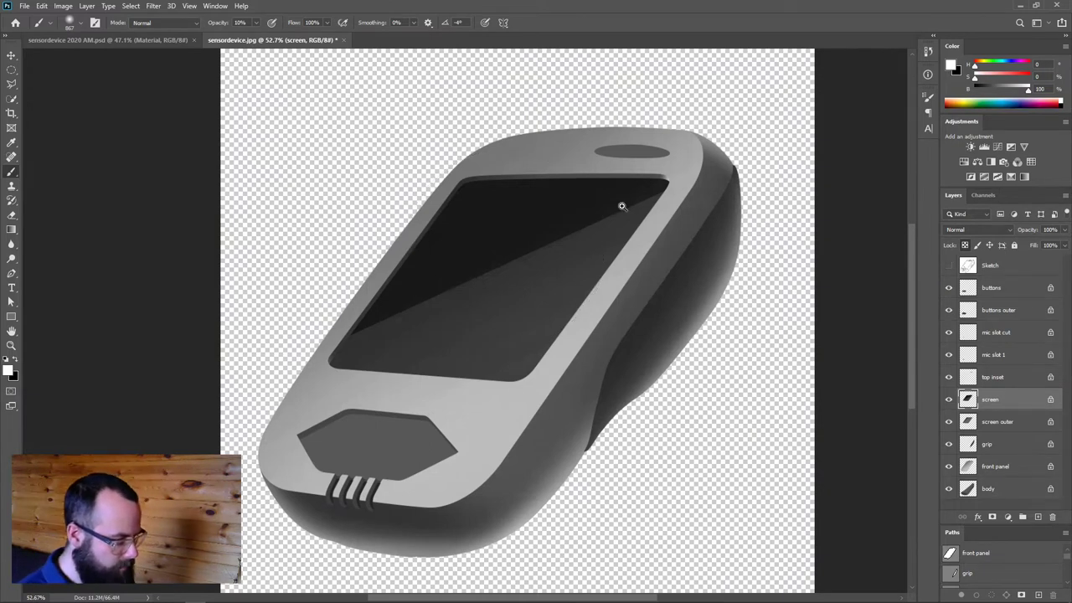
Duplicate the screen outer layer and rename the copy 'screen outer higlight'
key("v")
key("ctrl")
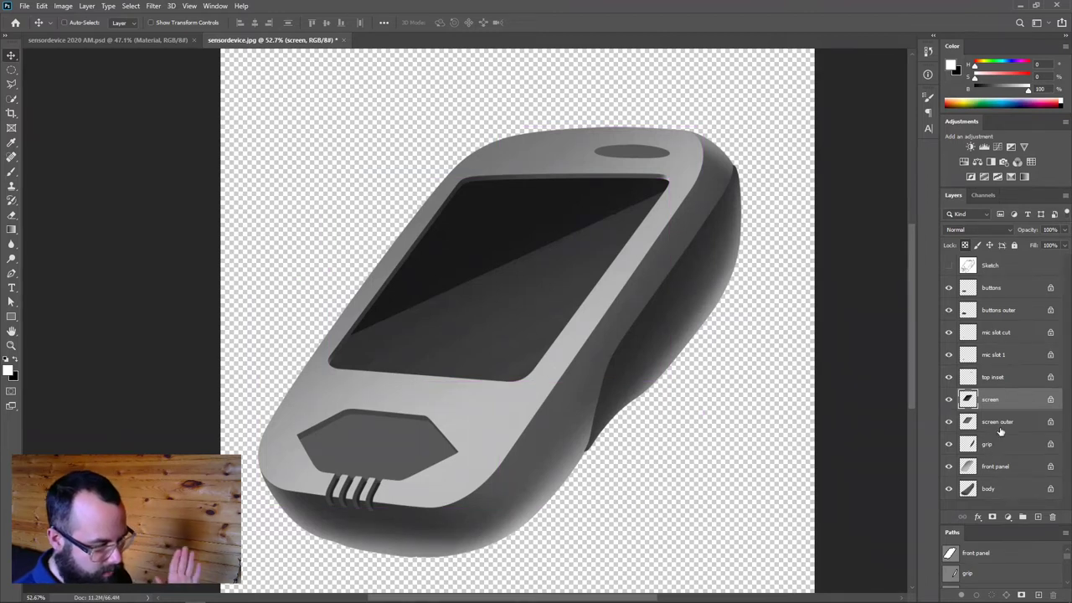
left_click_drag(1005, 423, 1036, 518)
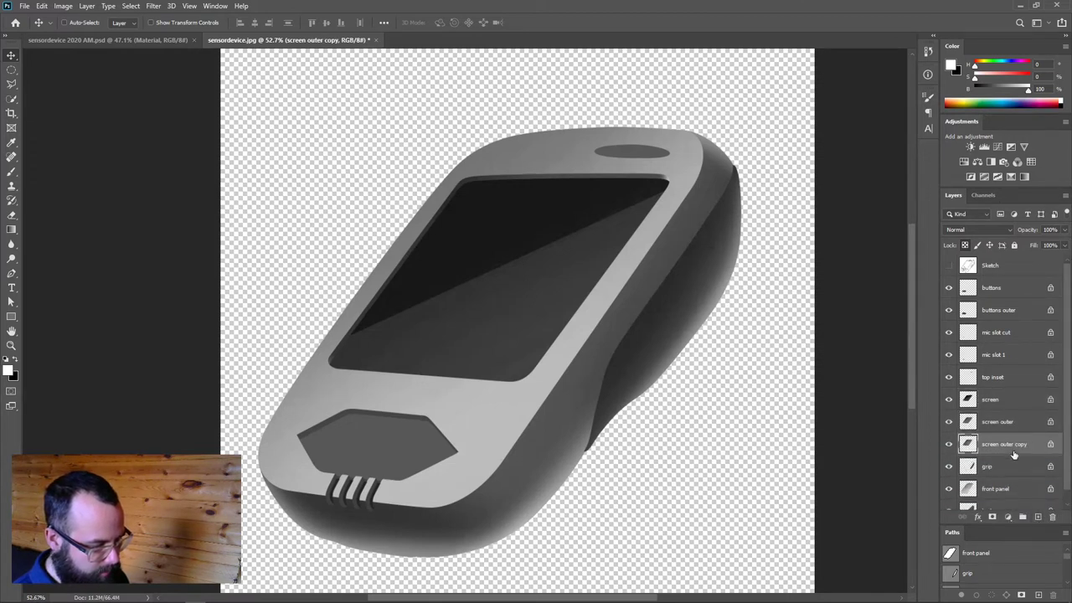
double_click(1015, 445)
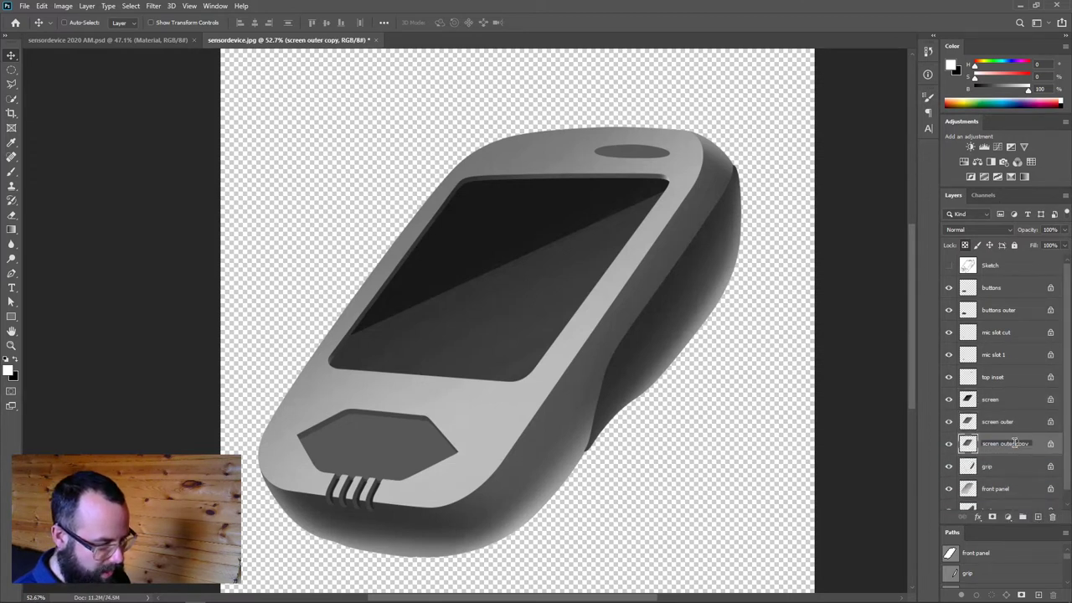
type("t")
key("Return")
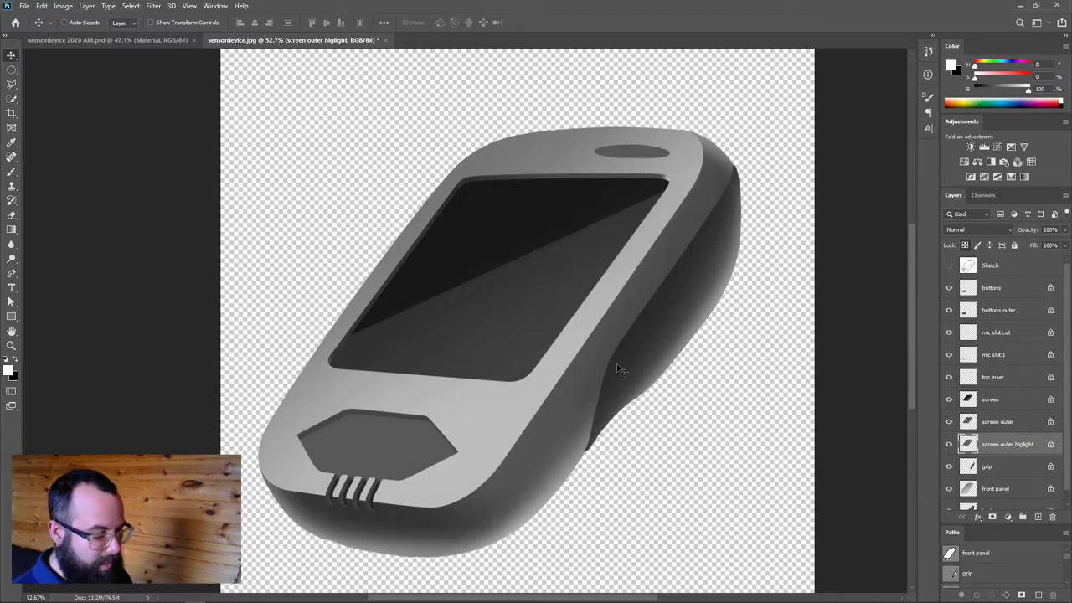
Offset the highlight copy slightly down and right, fine-tuning with arrow-key nudges
left_click_drag(601, 356, 672, 370)
left_click_drag(603, 315, 622, 328)
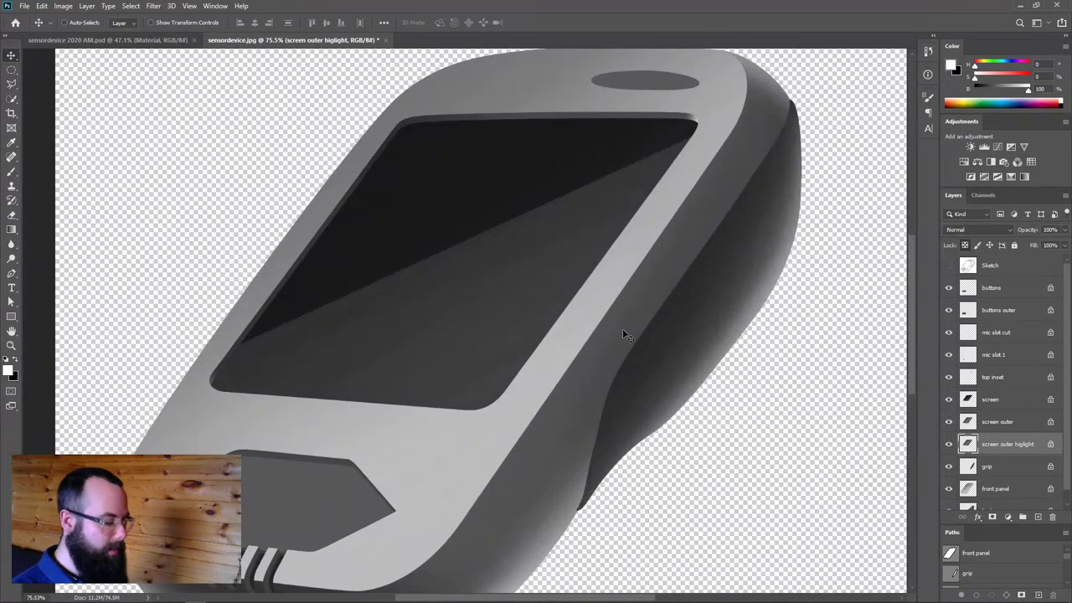
key("Down")
key("Down")
key("Right")
key("Right")
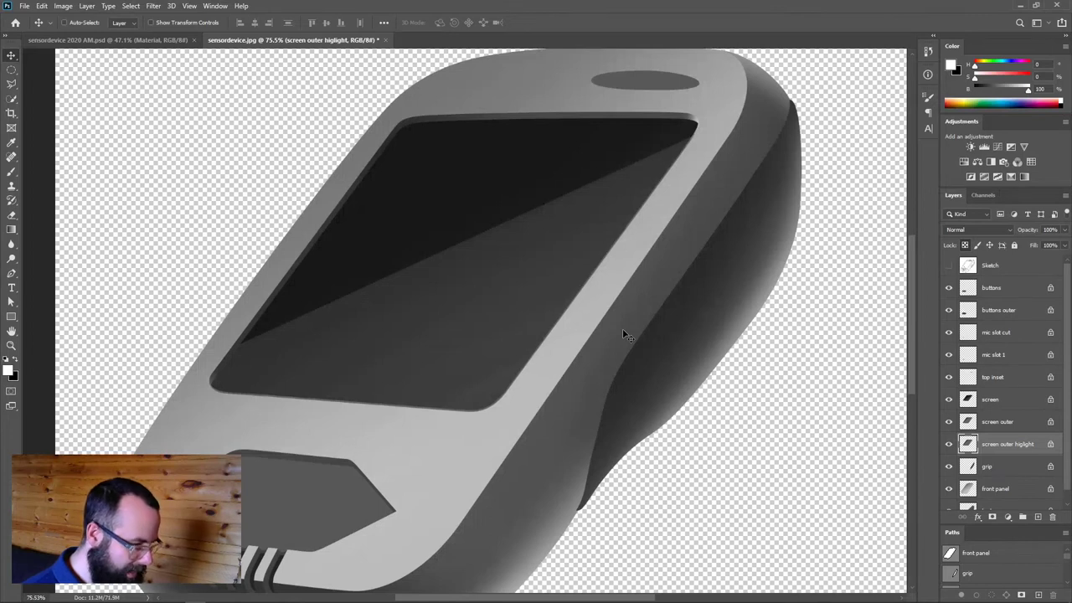
left_click_drag(623, 326, 630, 419)
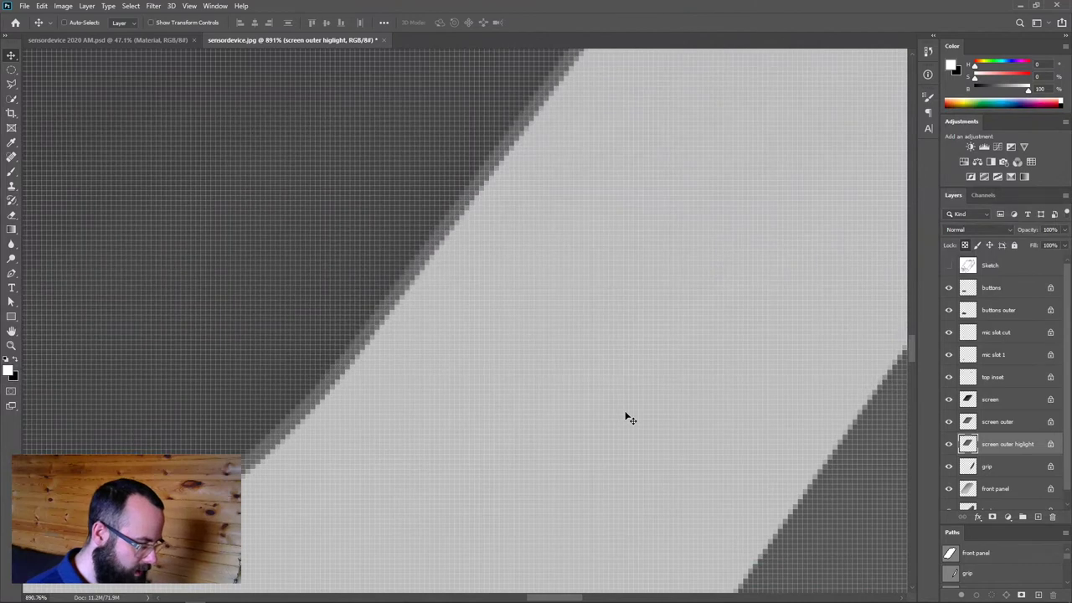
left_click_drag(625, 417, 527, 438)
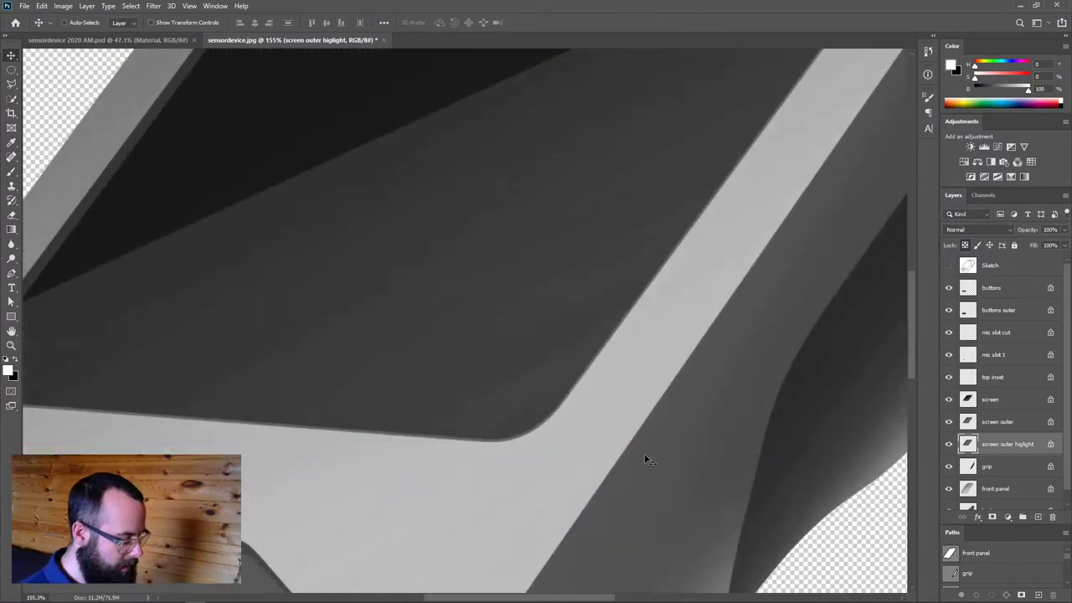
key("ctrl+minus")
key("ctrl+minus")
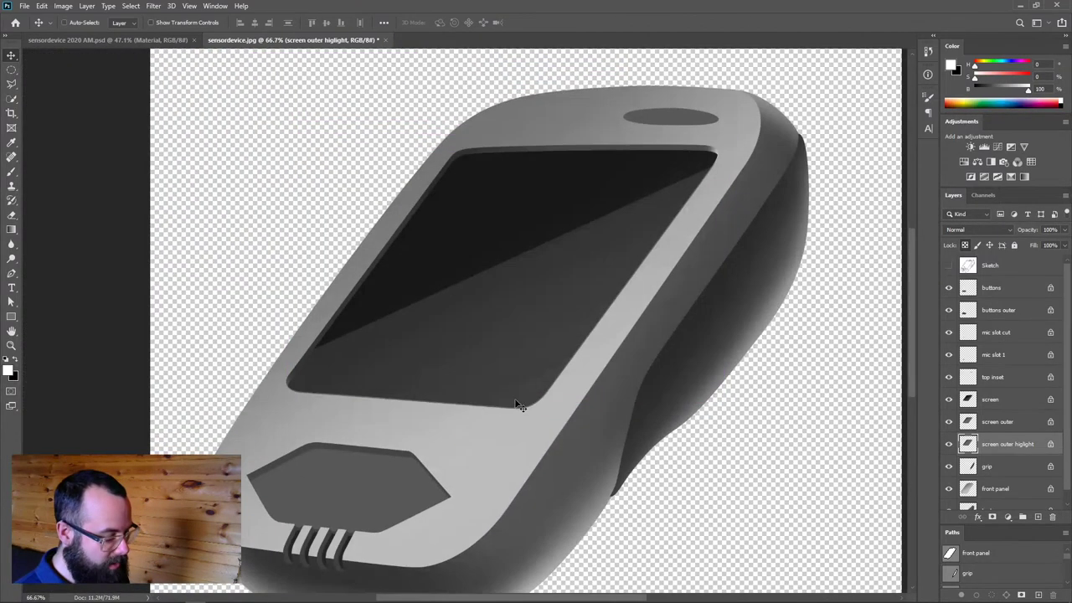
key("b")
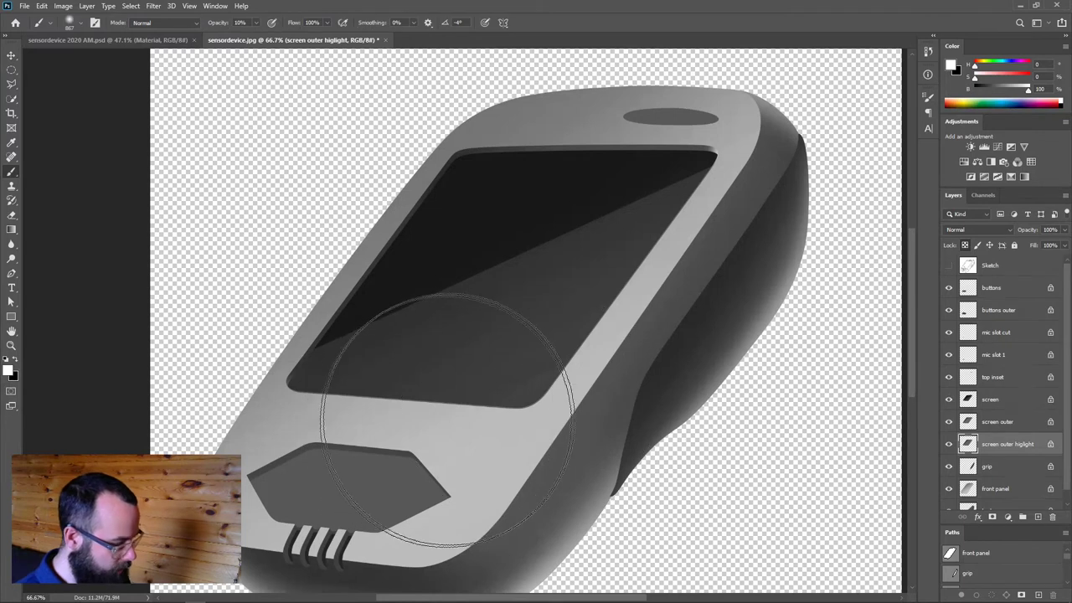
Resize the brush to about 463 px and set its opacity to 30%
left_click_drag(414, 423, 339, 434)
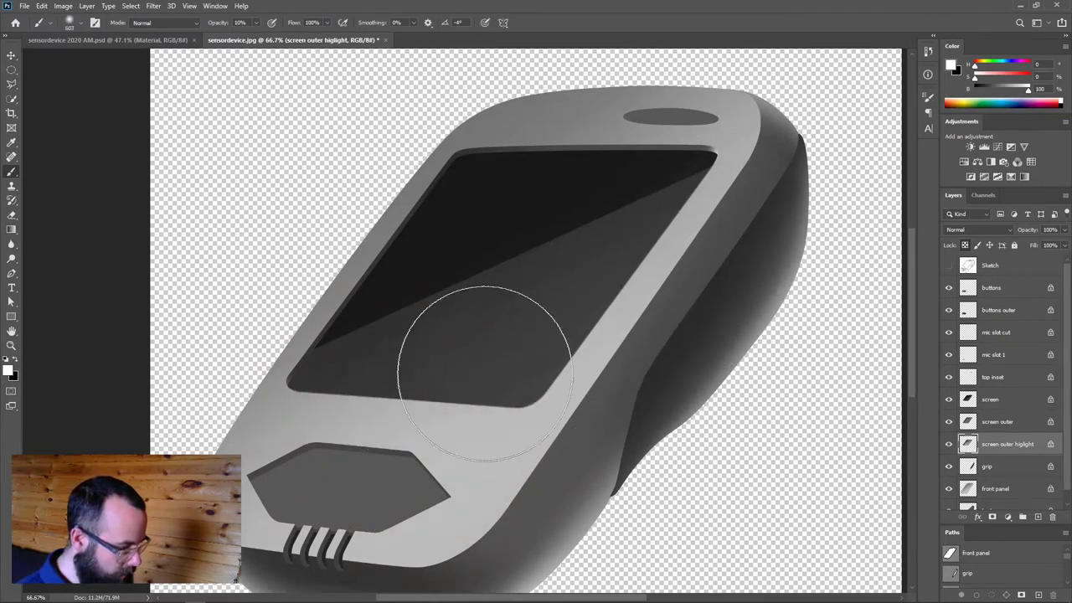
scroll(471, 381, "up", 5)
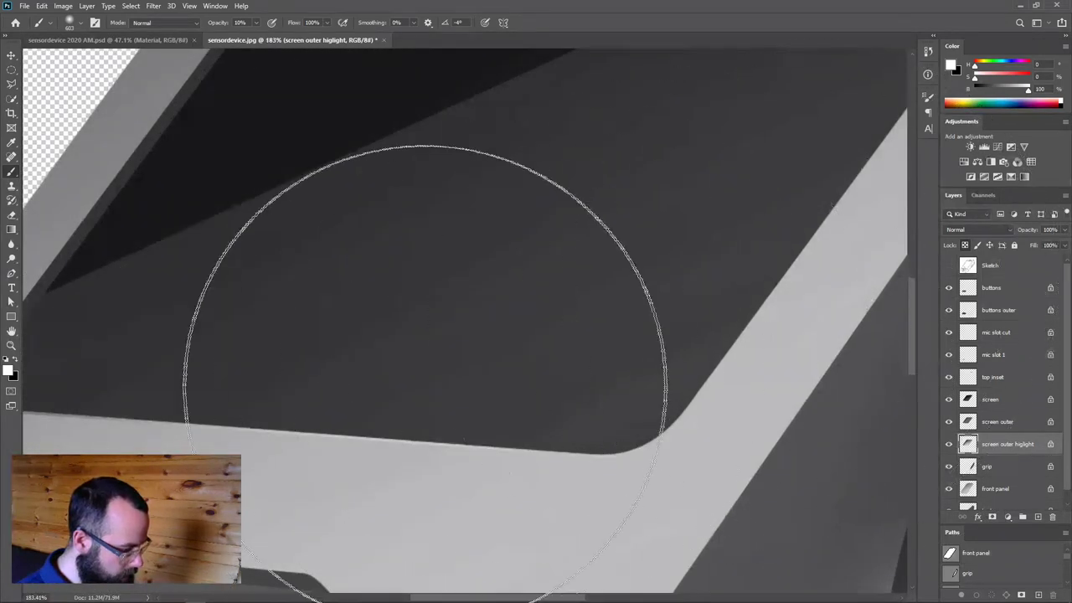
mouse_move(600, 326)
left_mouse_down()
mouse_move(518, 356)
mouse_move(435, 358)
left_mouse_up()
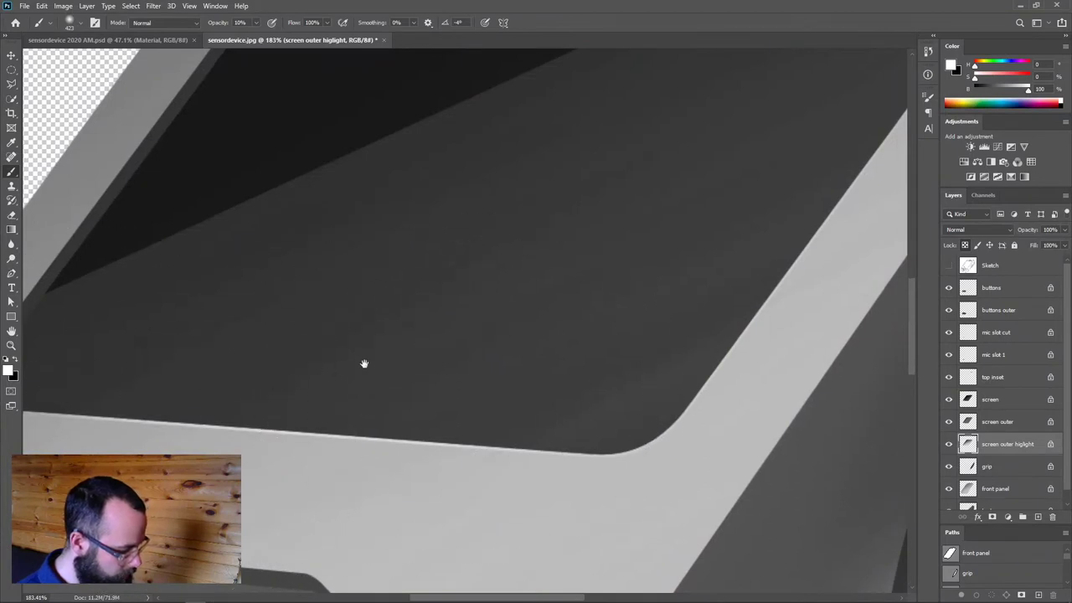
scroll(343, 366, "left", 3)
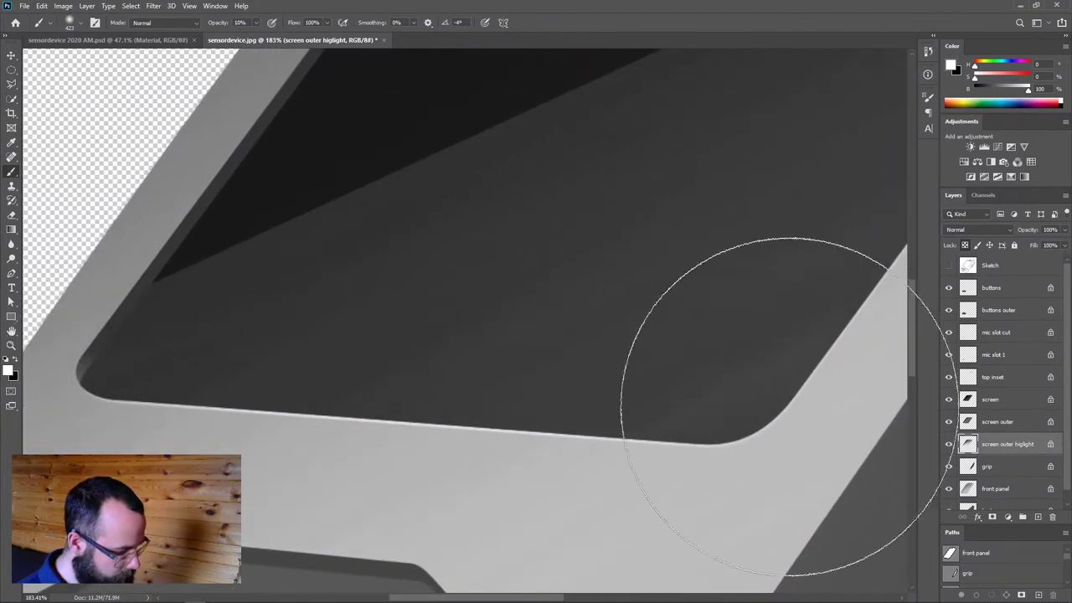
mouse_move(713, 395)
left_mouse_down()
mouse_move(458, 411)
mouse_move(481, 404)
left_mouse_up()
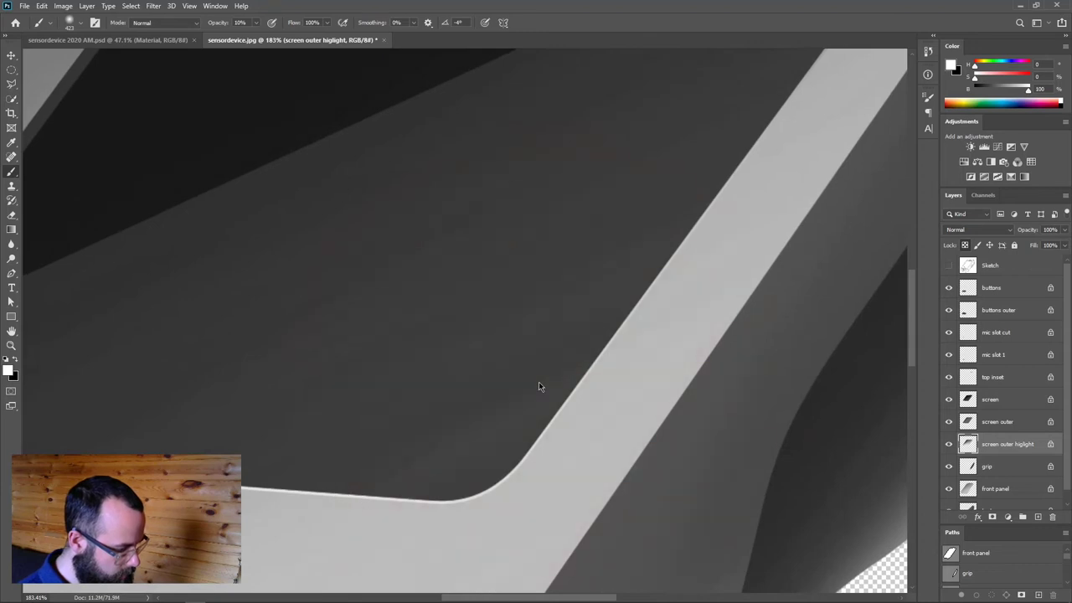
mouse_move(541, 371)
left_mouse_down()
mouse_move(521, 378)
mouse_move(555, 371)
left_mouse_up()
key("3")
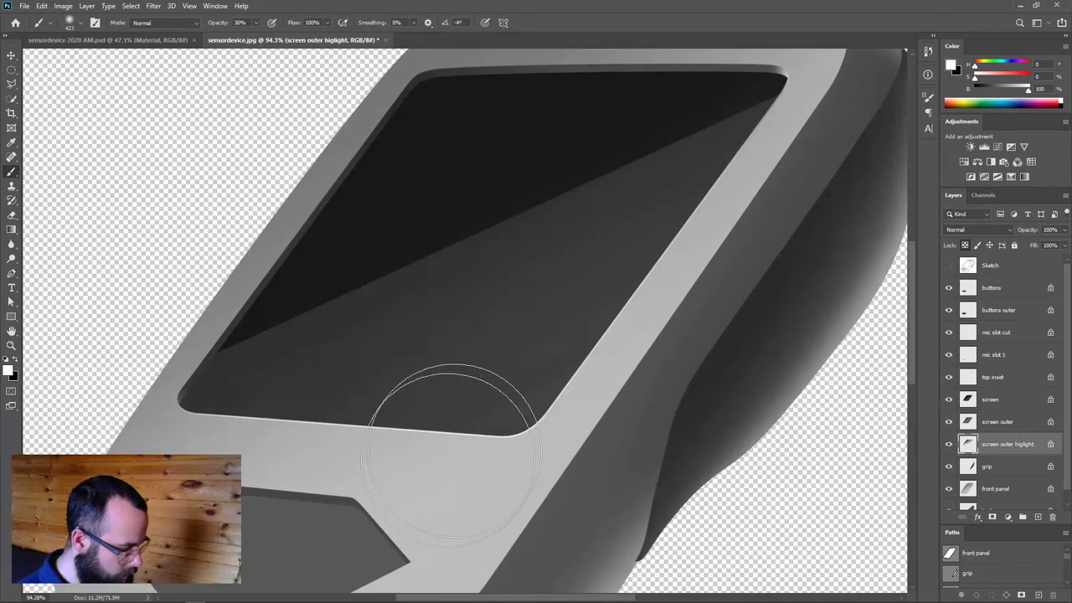
Lower the screen outer higlight layer's opacity to 74% to leave a thin light rim
key("v")
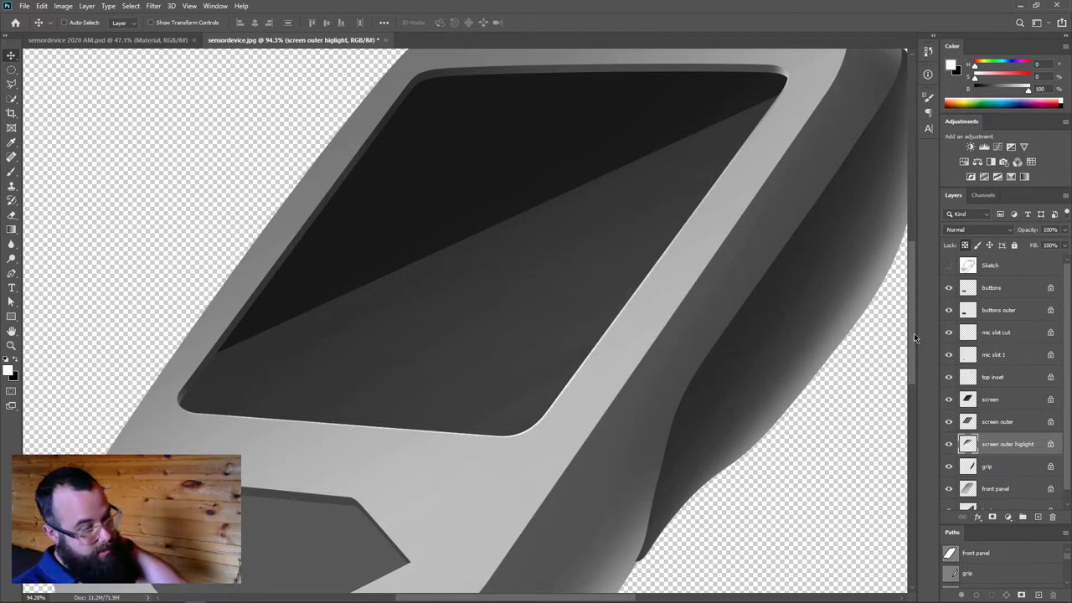
mouse_move(1053, 599)
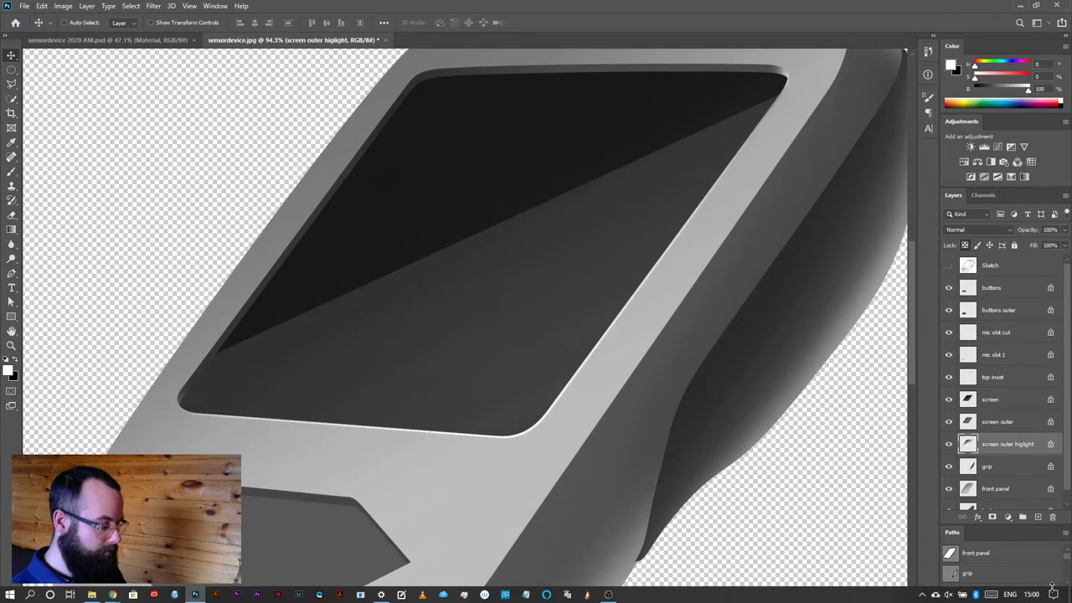
left_click(911, 595)
left_click(762, 415)
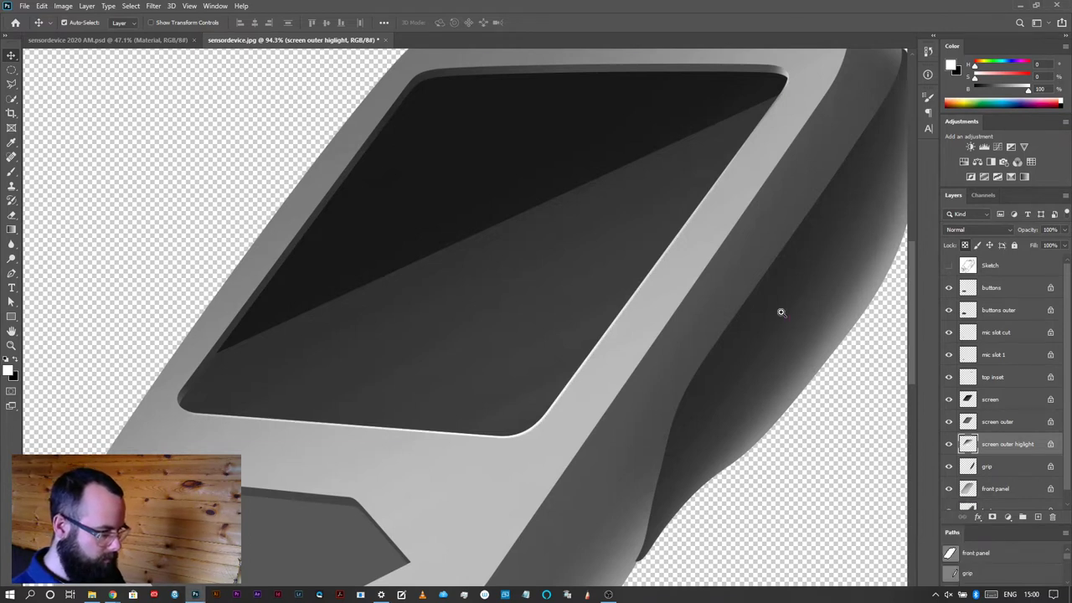
key("b")
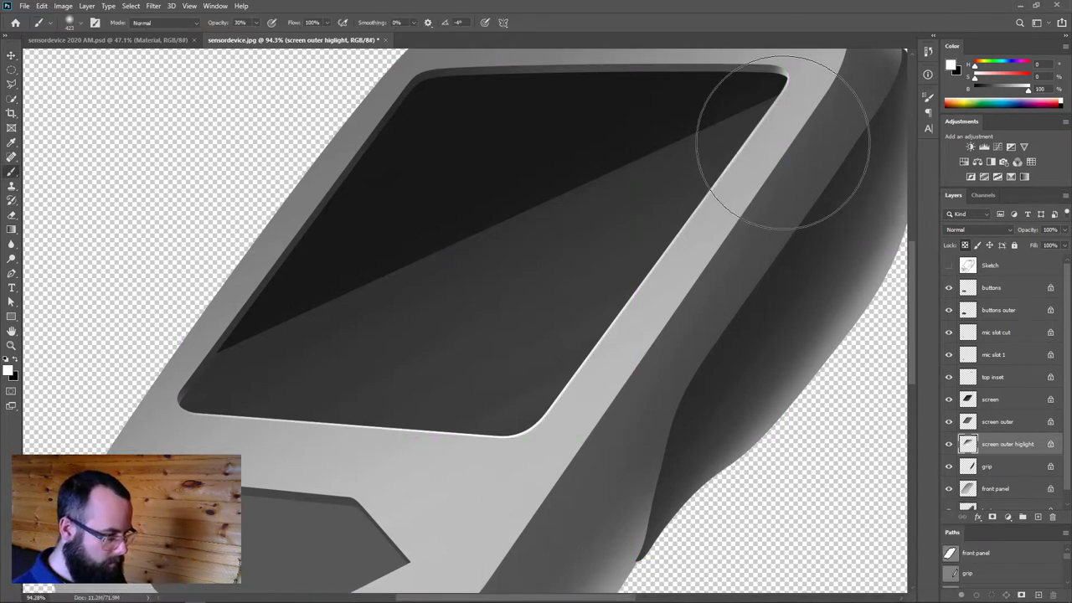
scroll(712, 306, "down", 2)
left_click(1064, 231)
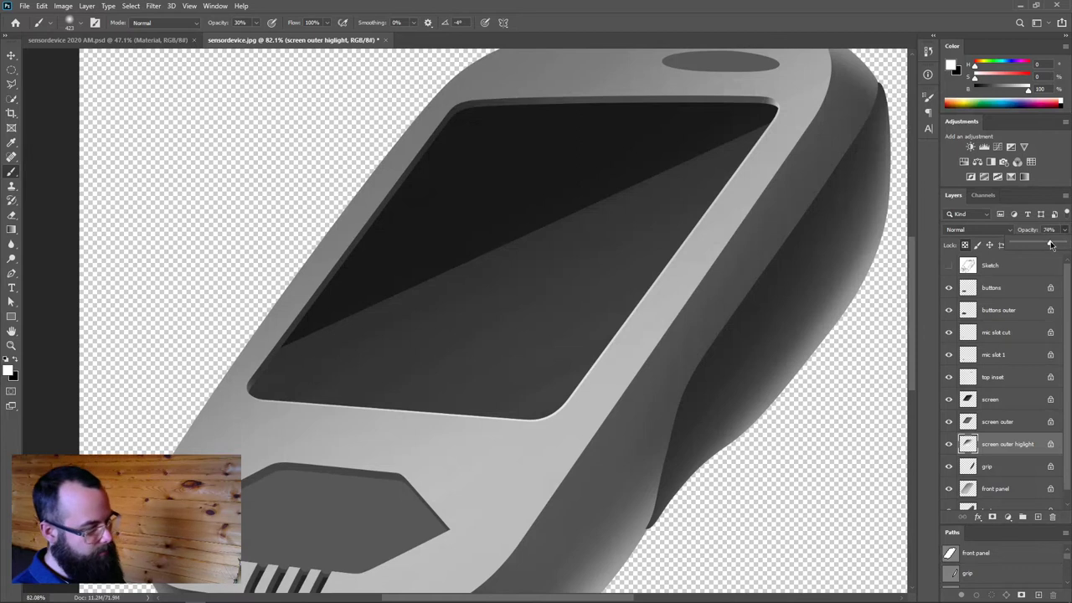
scroll(511, 322, "down", 4)
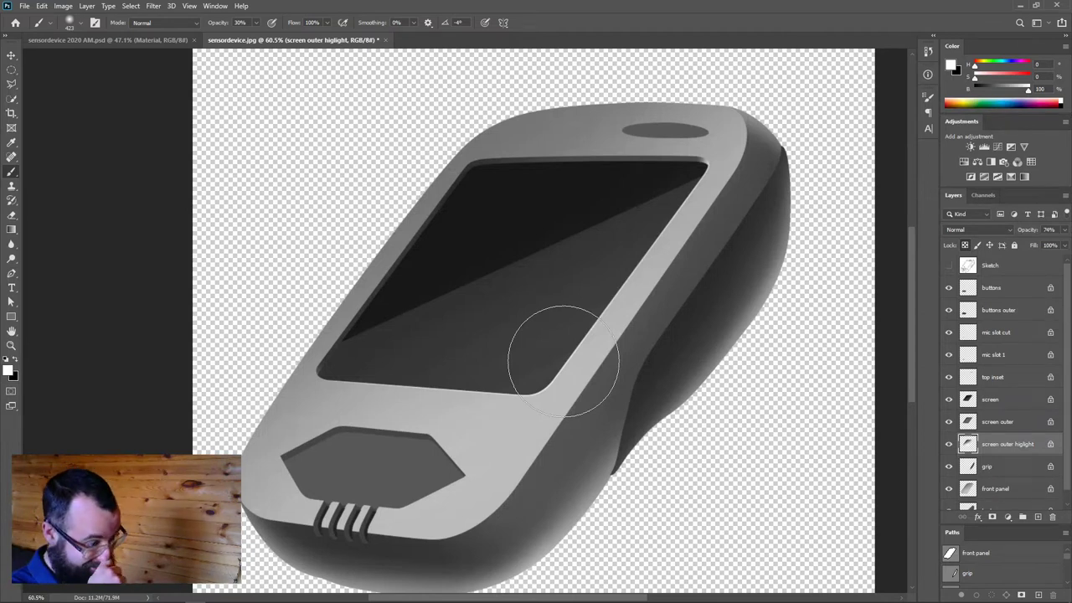
mouse_move(420, 261)
left_mouse_down()
mouse_move(465, 263)
mouse_move(449, 263)
mouse_move(517, 223)
left_mouse_up()
scroll(562, 263, "down", 5)
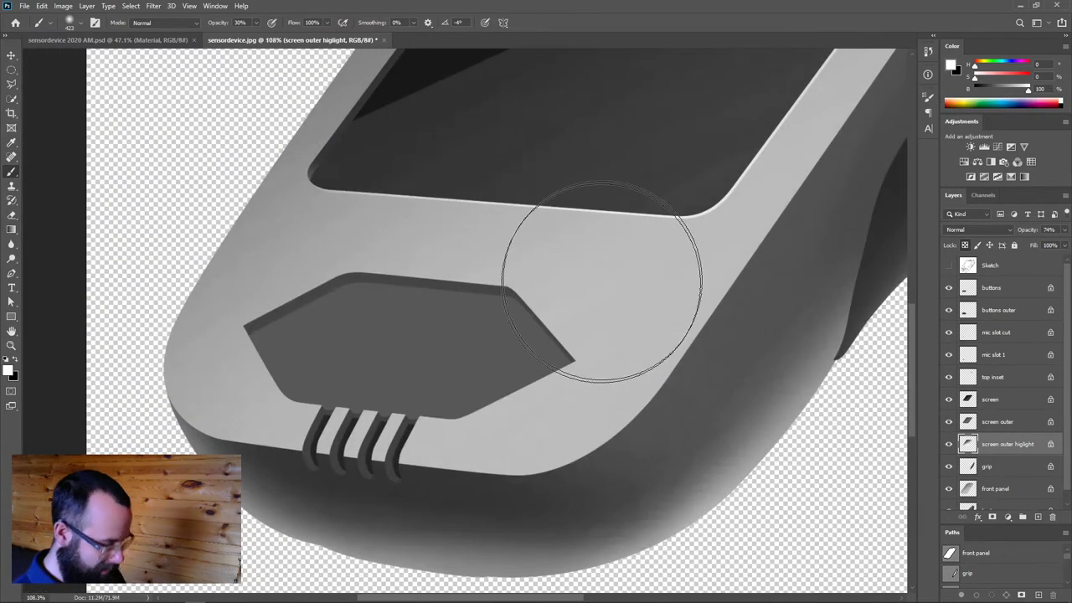
key("v")
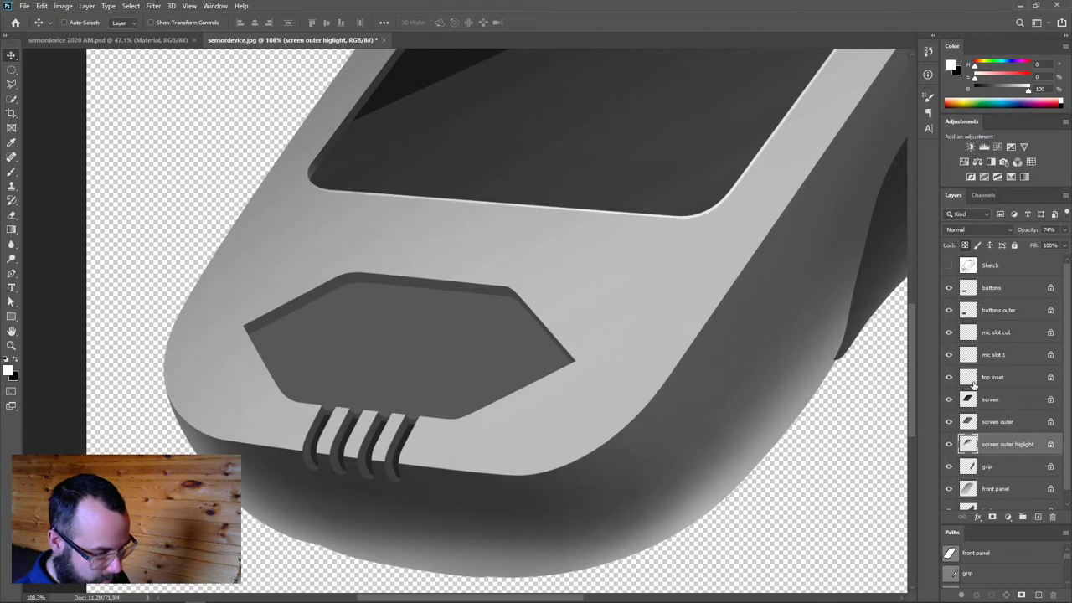
On the buttons outer layer, paint faint black shading across the rim at 21% brush opacity
left_click(973, 313)
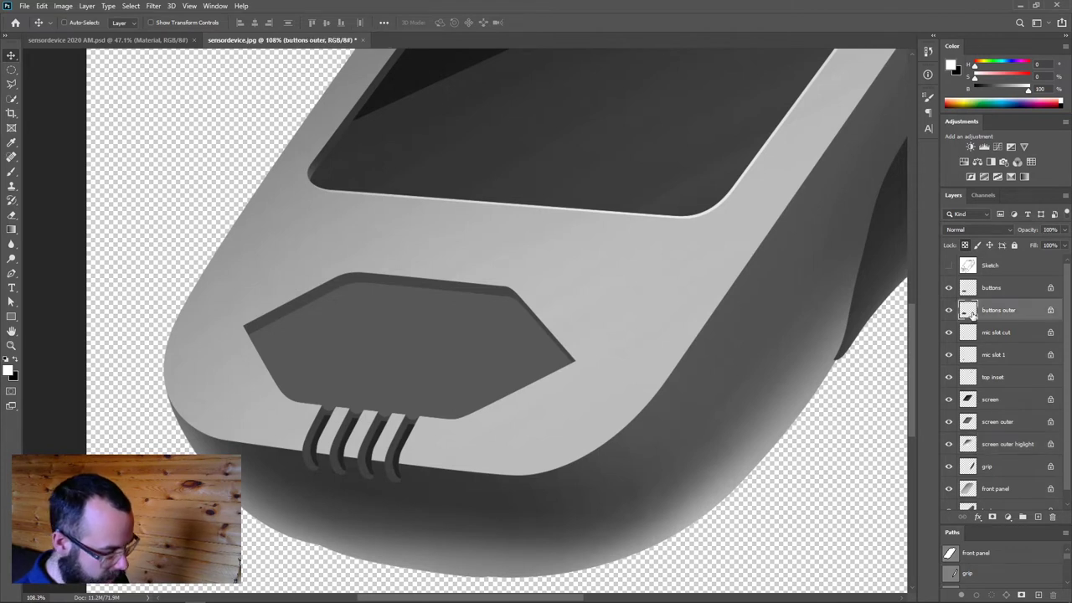
key("b")
key("x")
key("2")
key("1")
left_click_drag(237, 346, 225, 338)
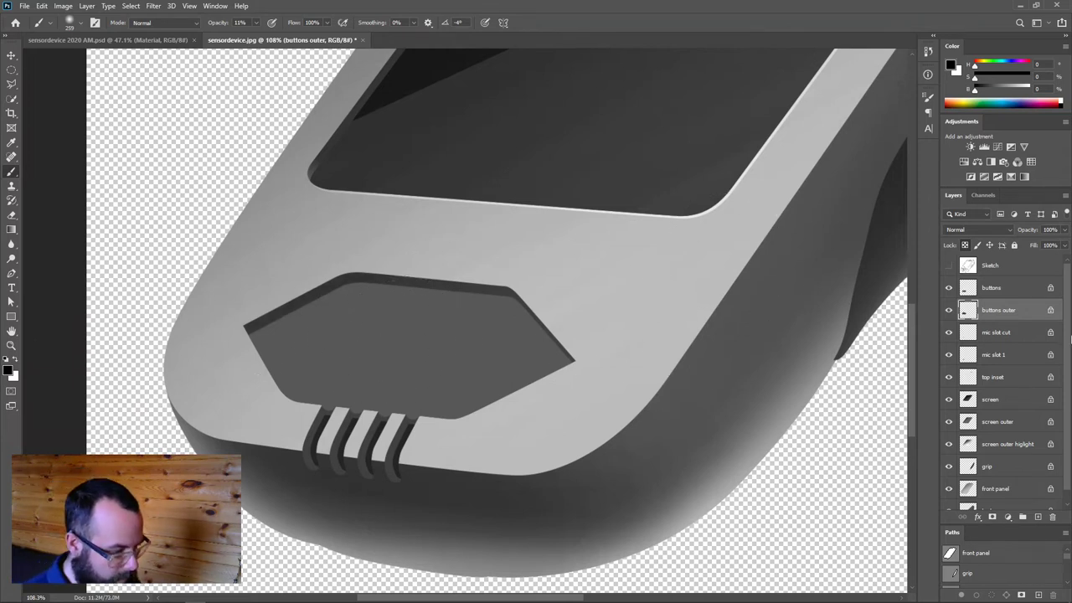
Select the buttons layer and make the Sketch layer visible
left_click(980, 288)
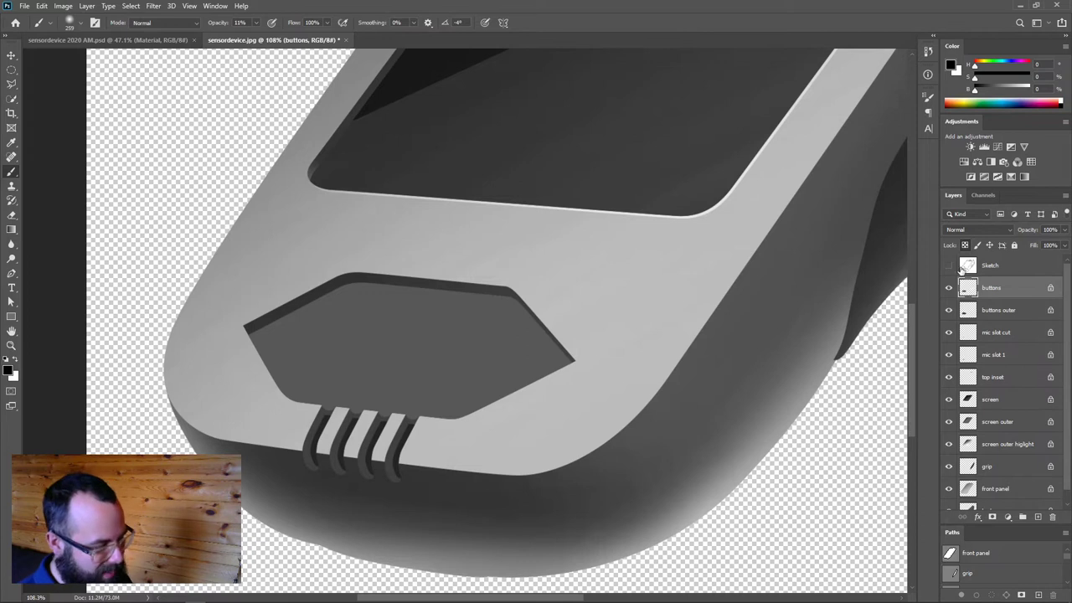
left_click(949, 266)
key("bracketright")
key("bracketright")
key("bracketright")
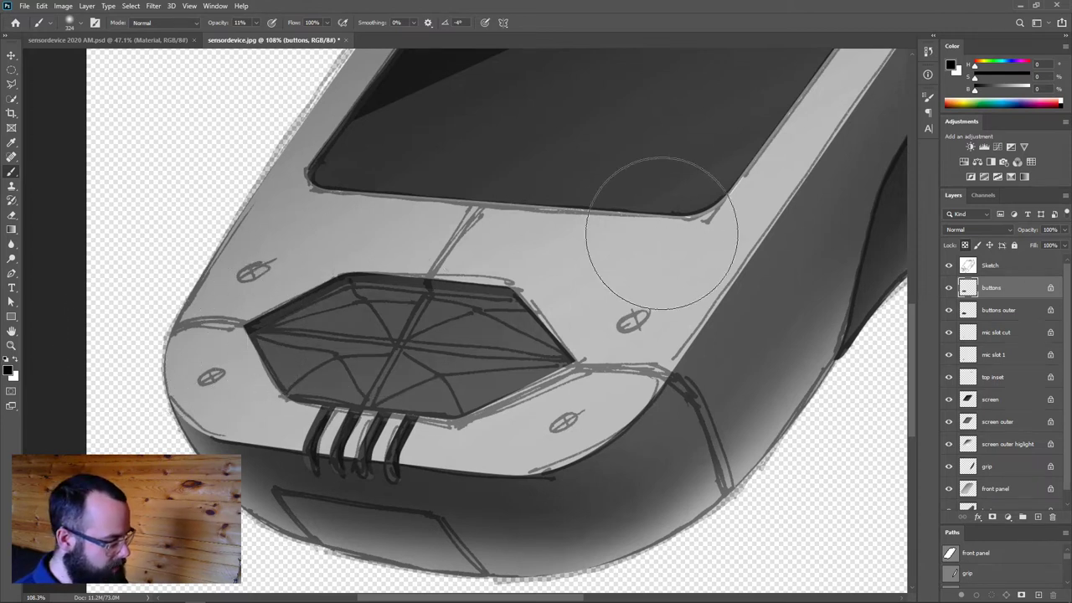
Lighten the lower half of the hexagon button with white, then hide the sketch lines
key("x")
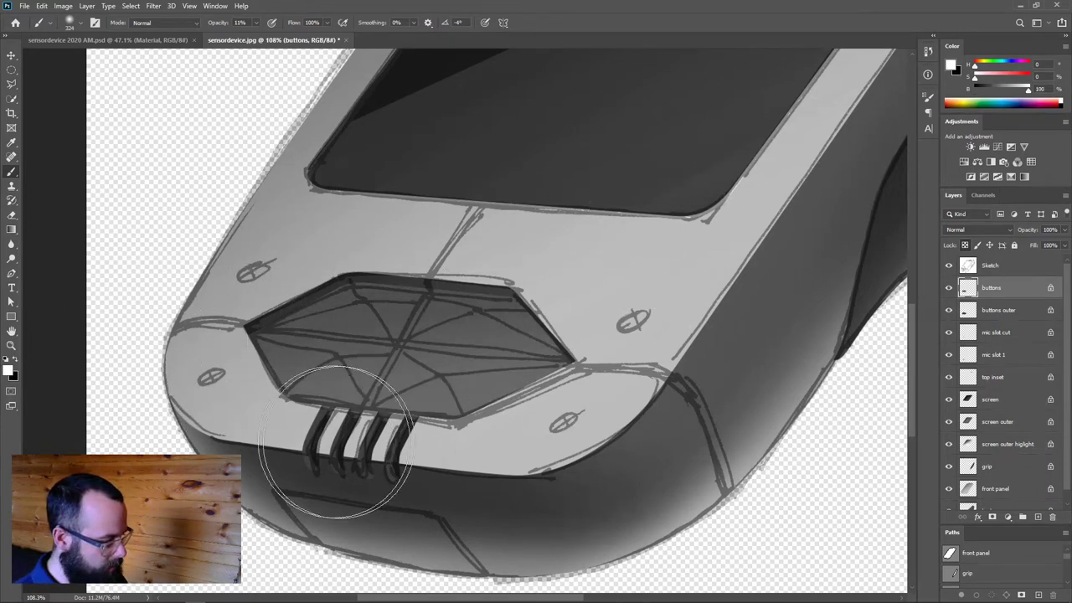
left_click_drag(346, 478, 502, 452)
key("x")
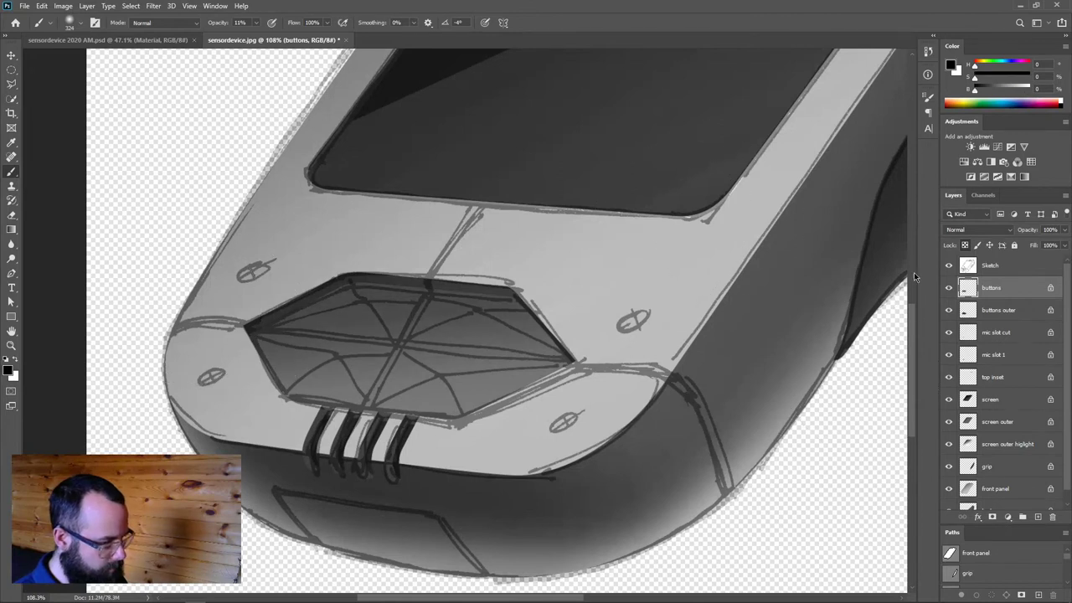
left_click(947, 266)
Fade the Sketch layer to about 11% opacity and return to the buttons layer
scroll(801, 311, "down", 3)
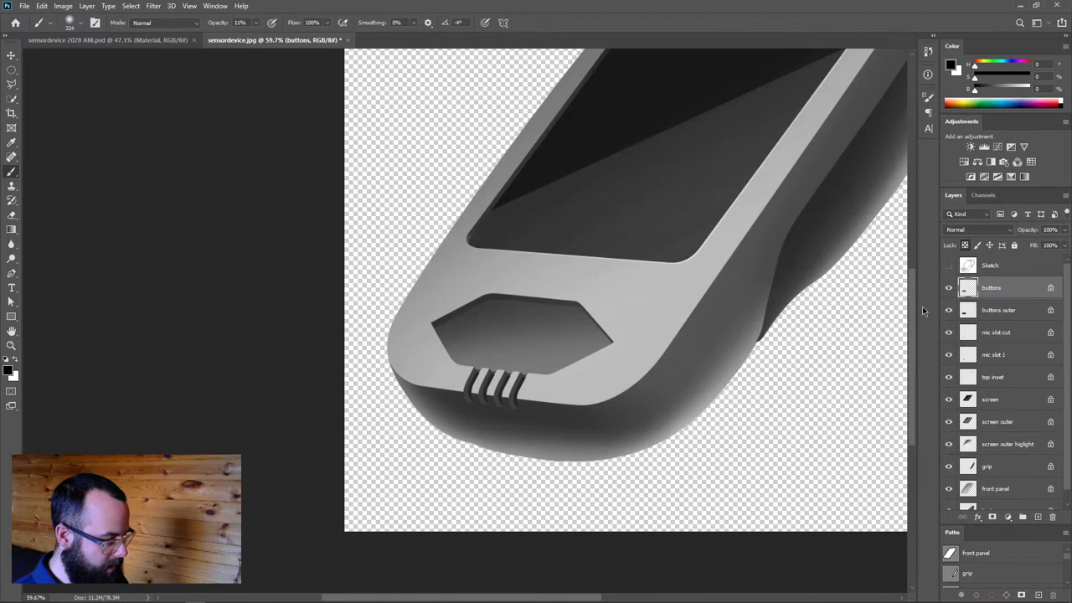
scroll(512, 354, "up", 3)
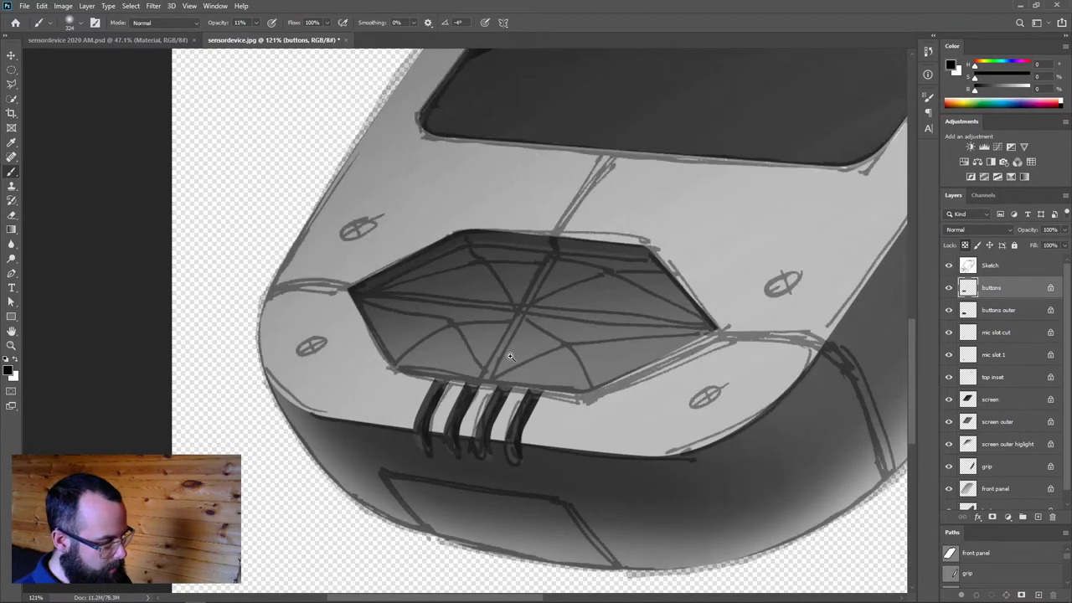
scroll(506, 360, "up", 2)
left_click(992, 265)
left_click(1063, 229)
left_click_drag(1029, 244, 1018, 245)
scroll(508, 371, "up", 2)
mouse_move(509, 335)
left_mouse_down()
mouse_move(461, 370)
mouse_move(515, 382)
left_mouse_up()
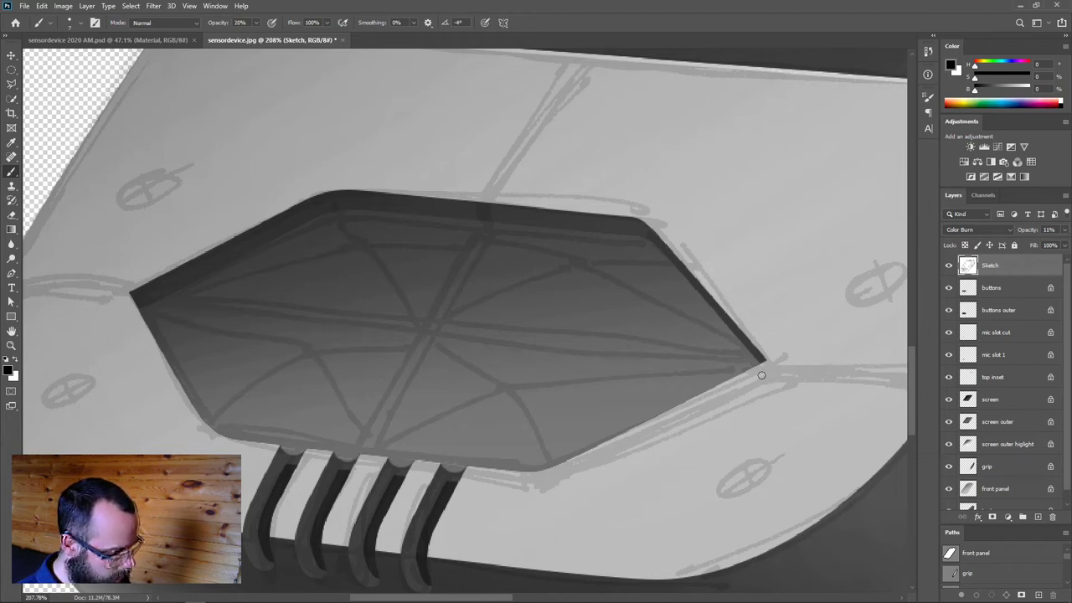
left_click(1009, 288)
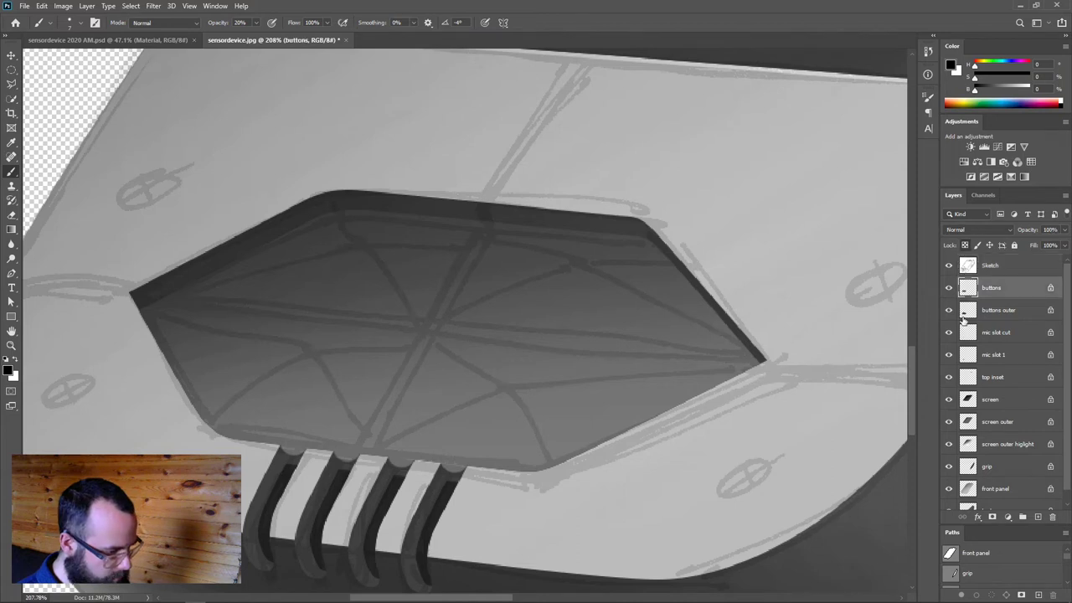
Paint a dark straight crease between the hexagon button's left and right corners with a 7 px brush
left_click(135, 310)
left_click(765, 371, "shift")
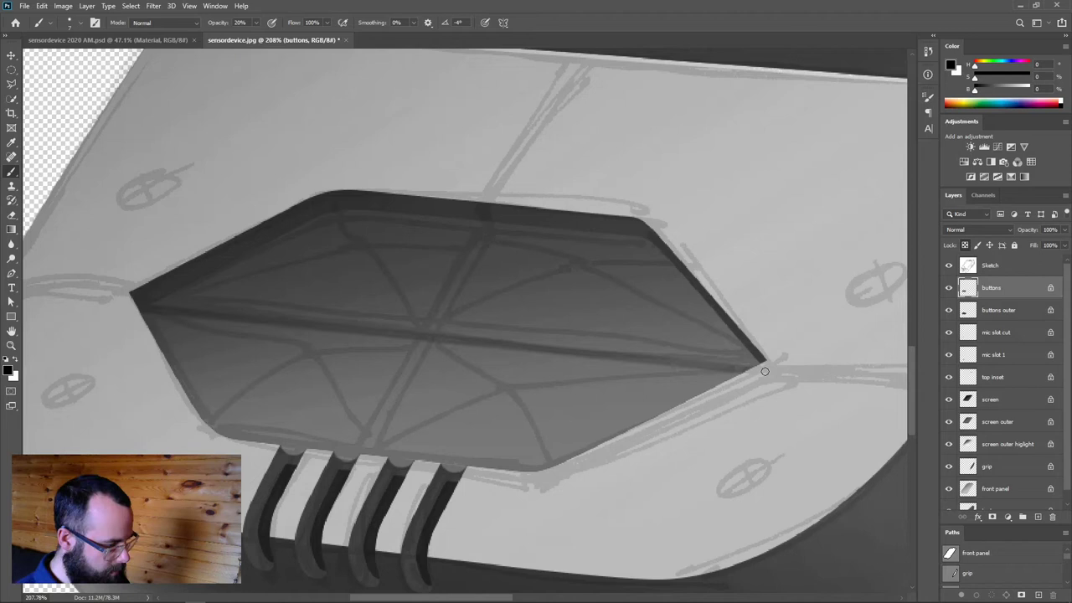
key("ctrl+z")
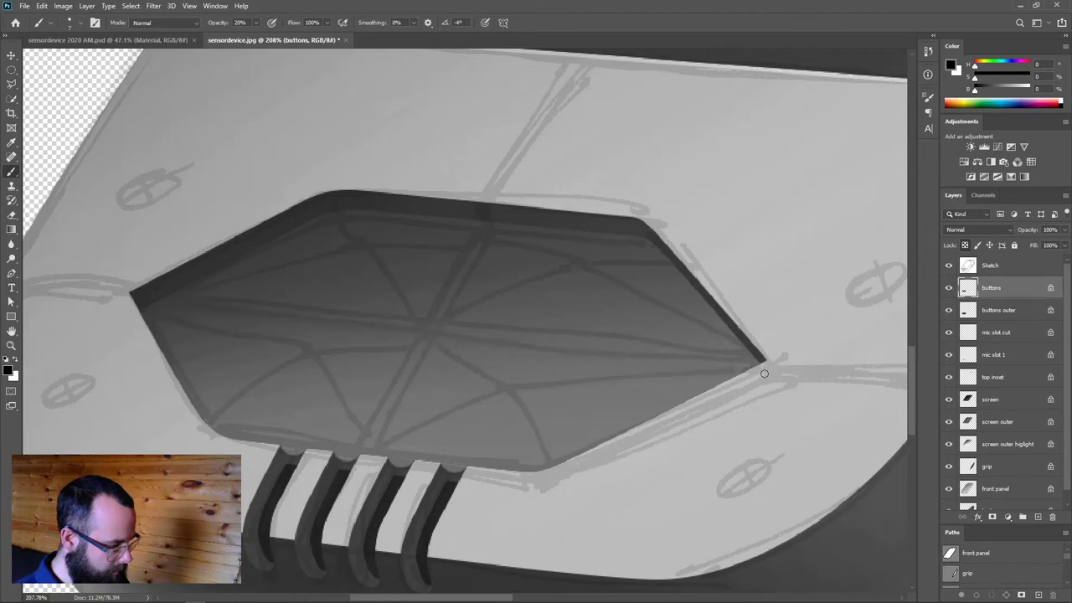
left_click(131, 306, "shift")
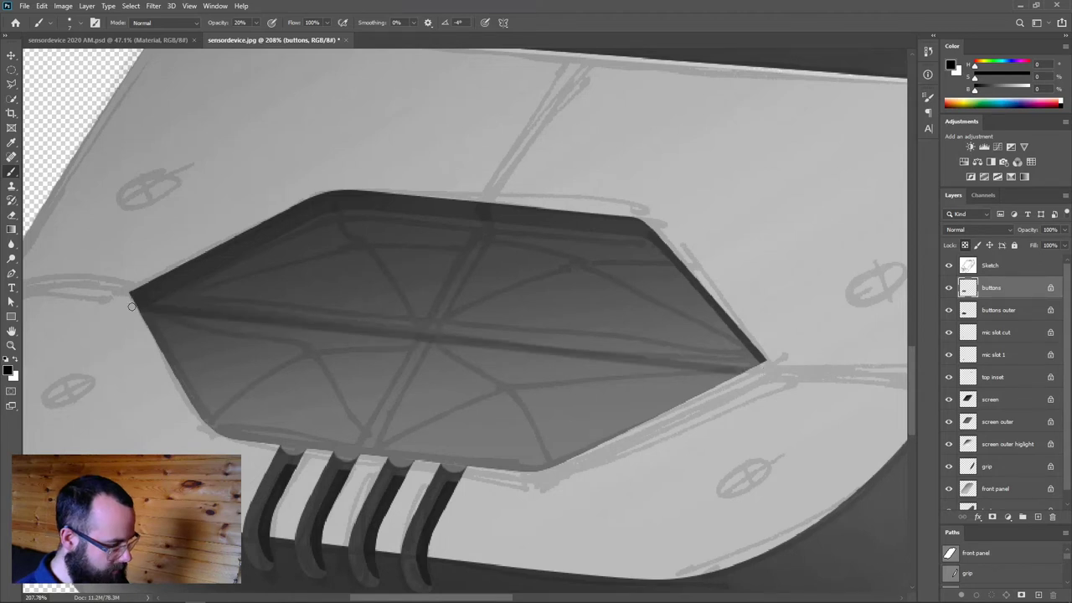
left_click(949, 266)
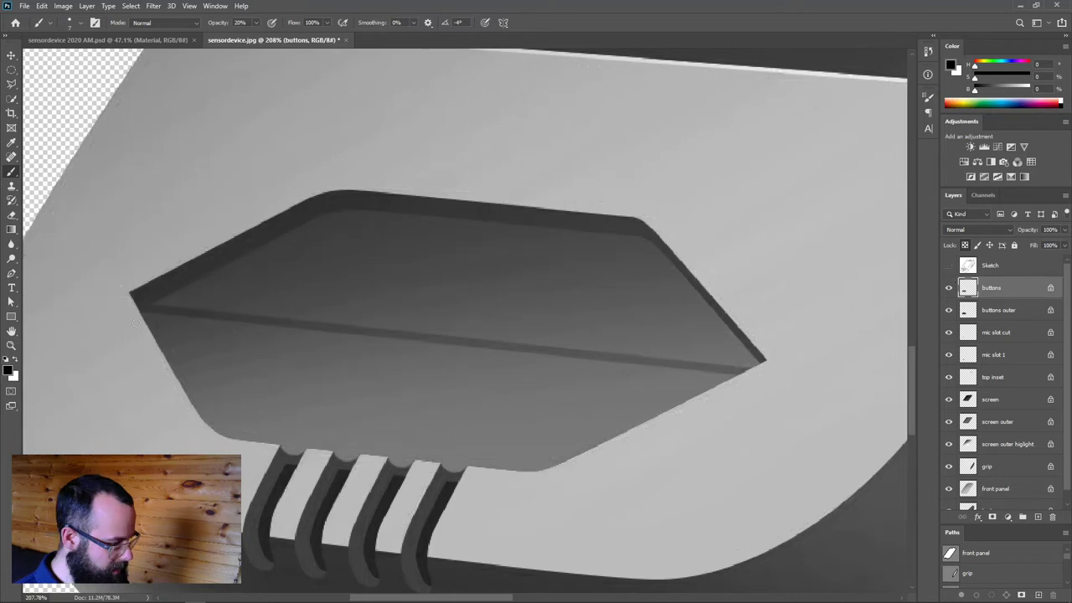
right_click(136, 310, "alt")
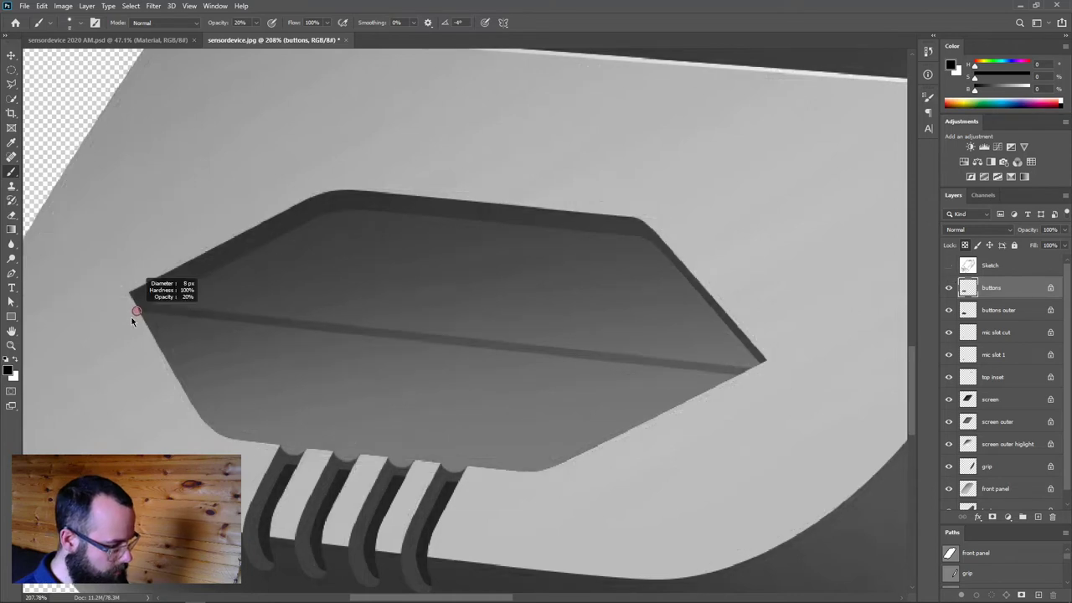
left_click(749, 374, "shift")
right_click(749, 376, "alt")
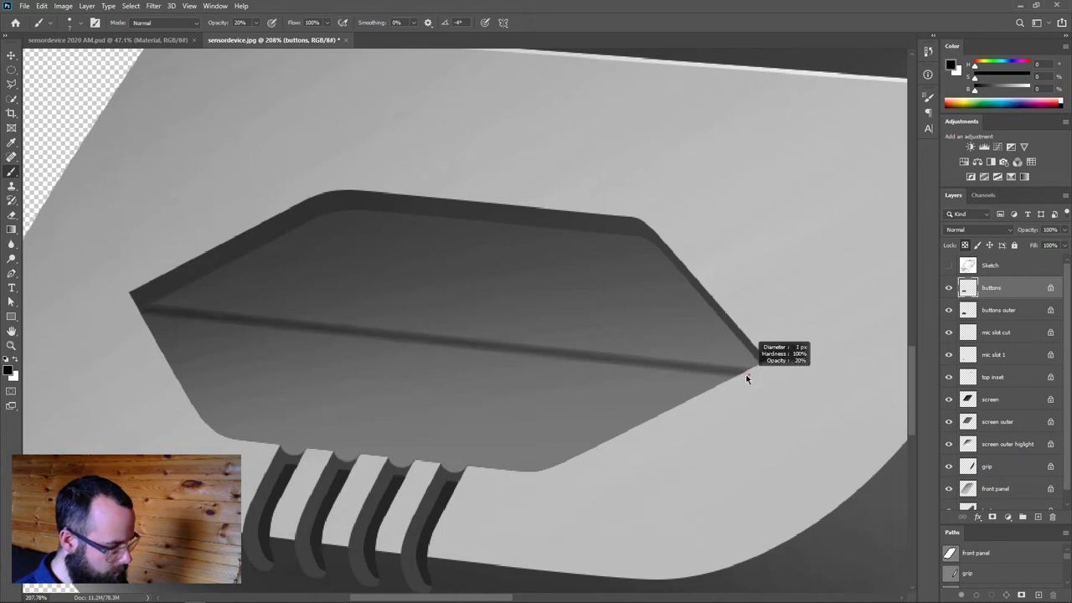
left_click(139, 309, "shift")
left_click(949, 265)
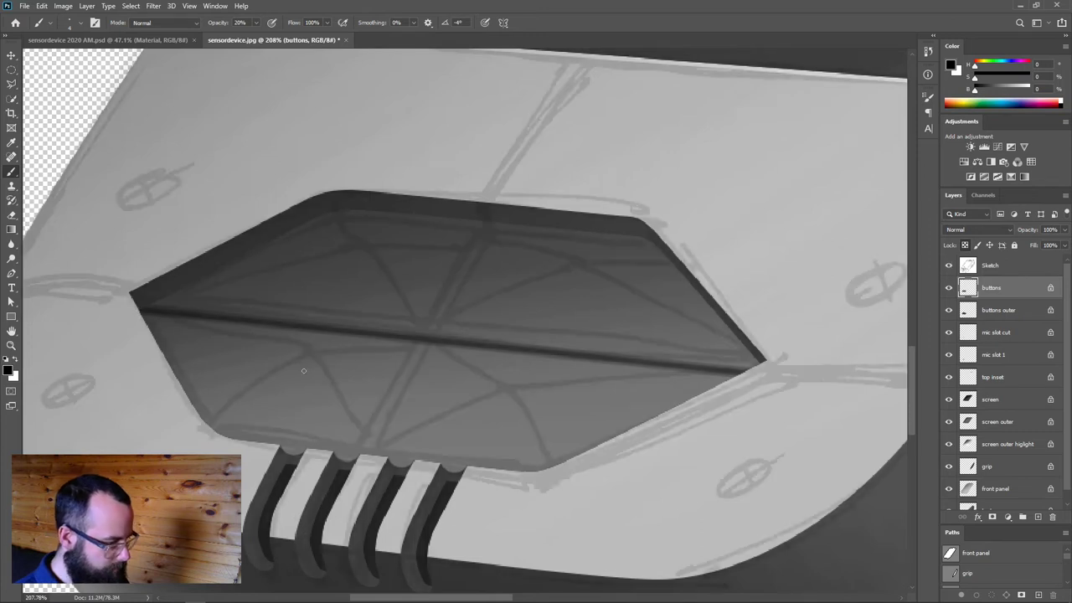
Paint the top-to-bottom crease down the middle of the hexagon with a 4 px brush
right_click(394, 372, "alt")
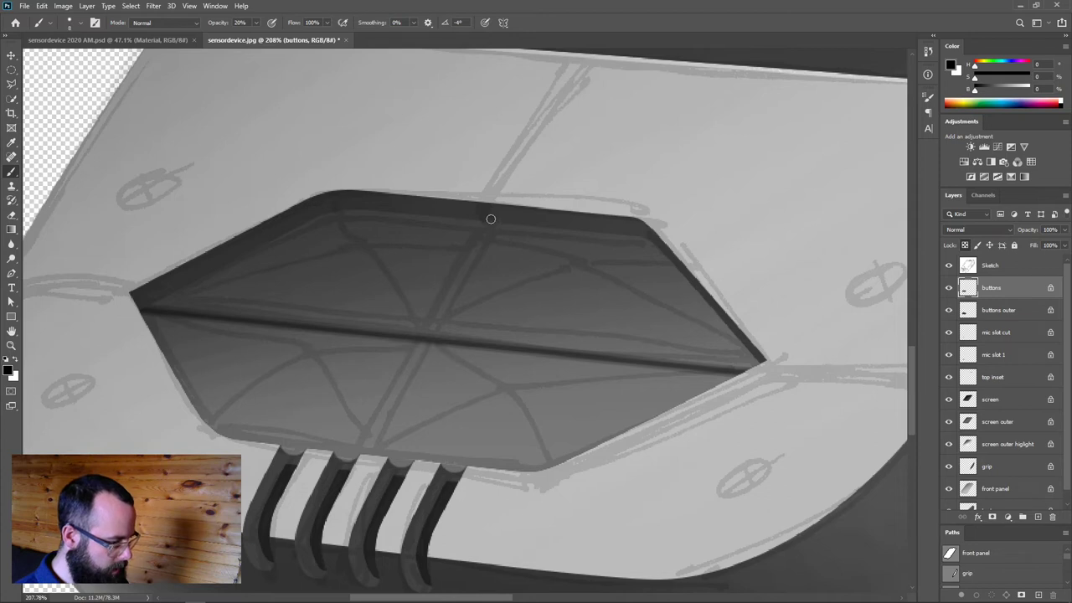
left_click(362, 462, "shift")
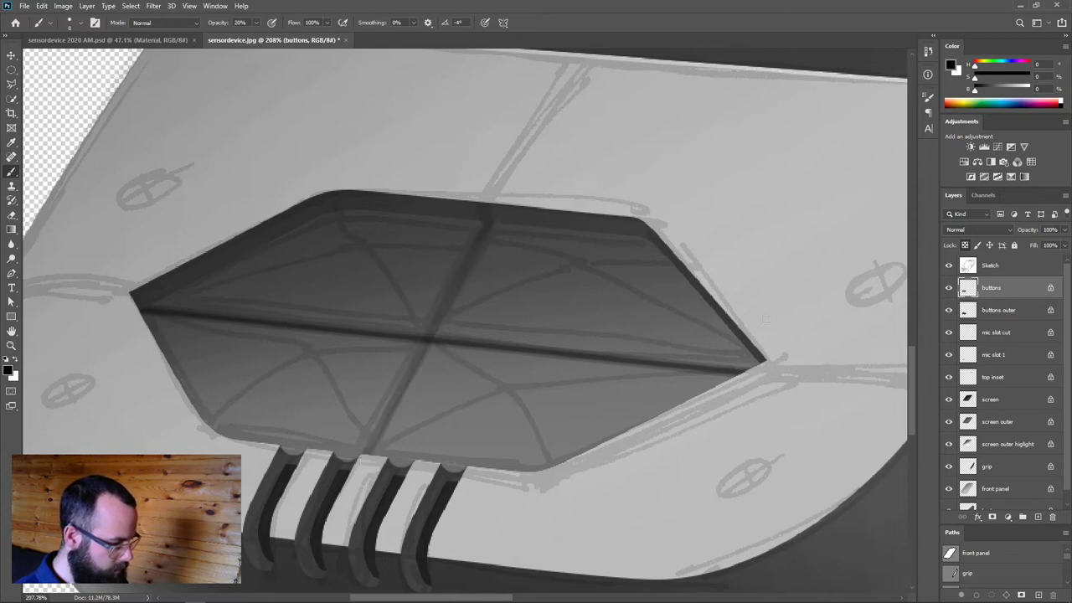
left_click(949, 266)
left_click_drag(469, 382, 481, 383)
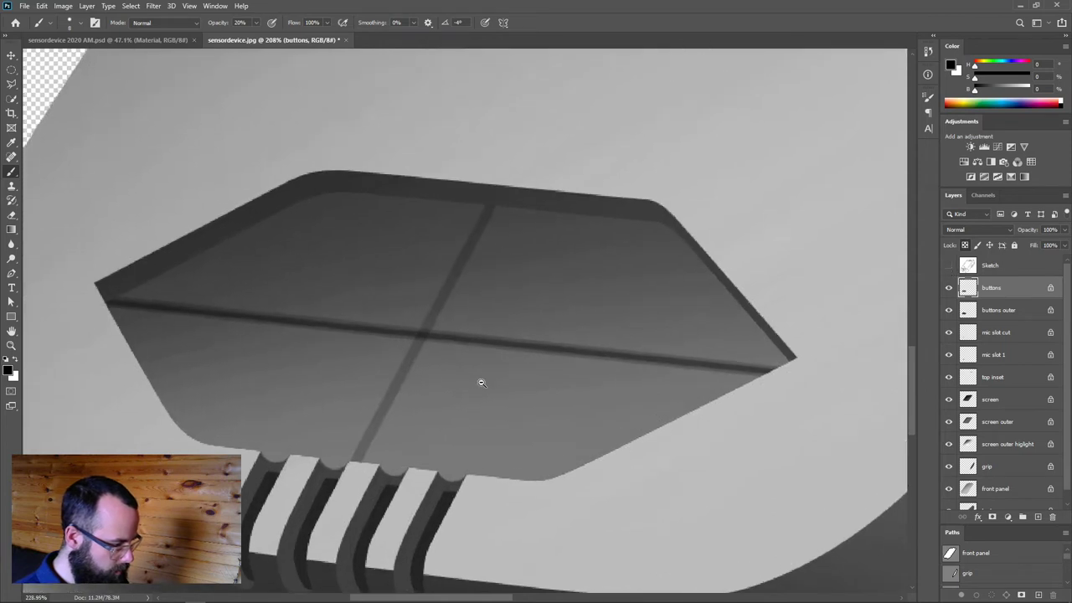
left_click_drag(462, 425, 457, 432)
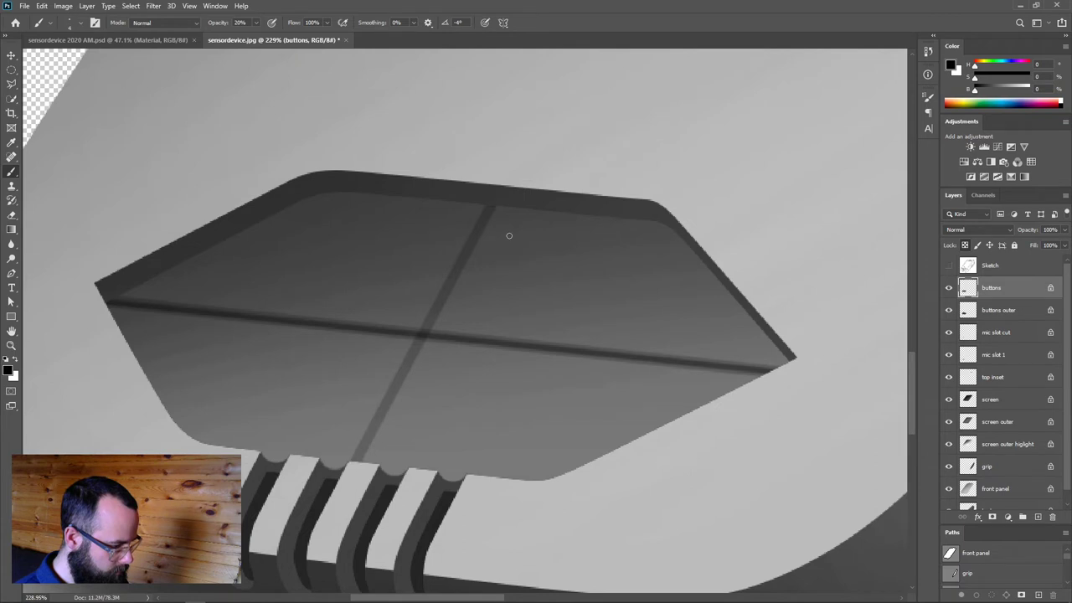
scroll(519, 276, "down", 4)
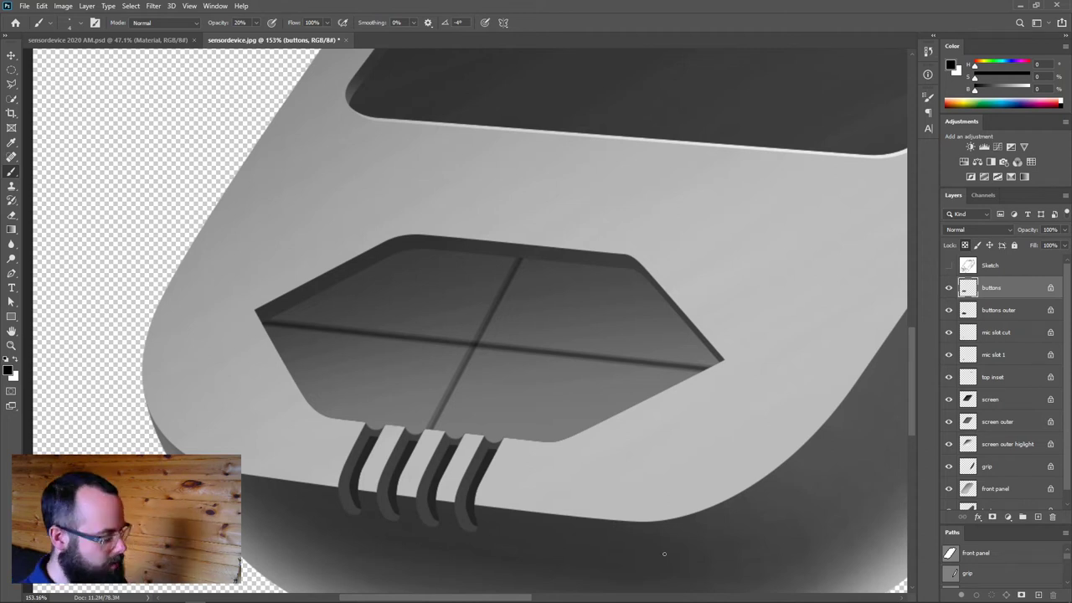
left_click(949, 264)
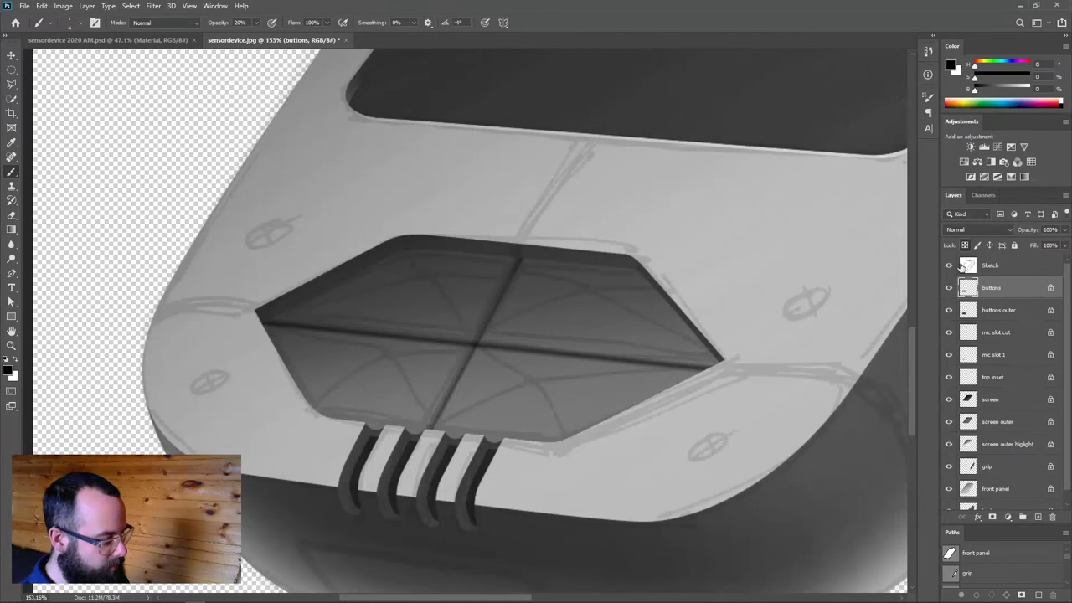
scroll(505, 352, "up", 3)
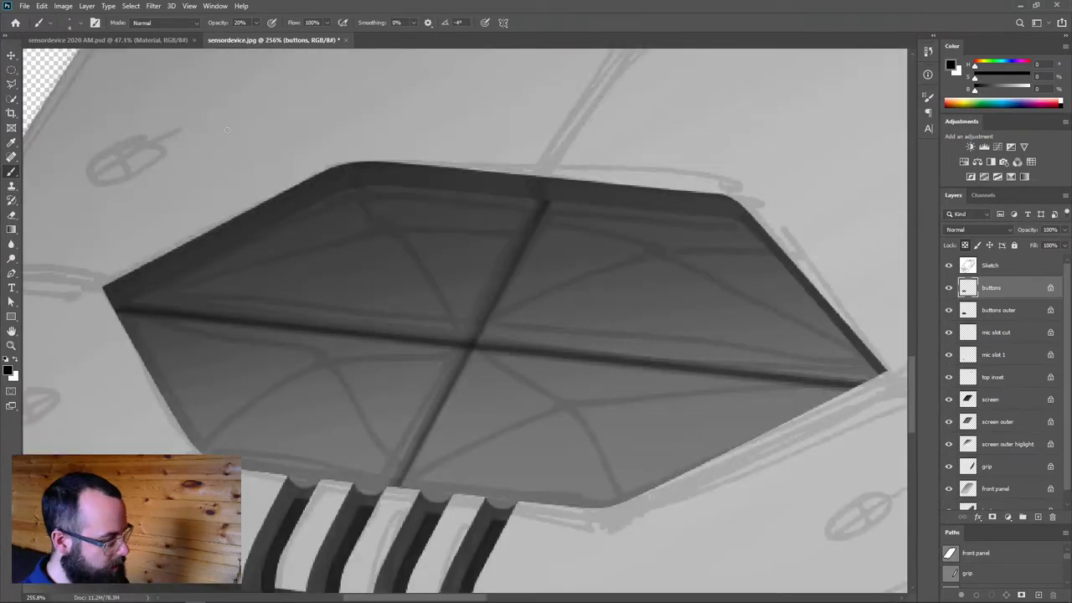
key("l")
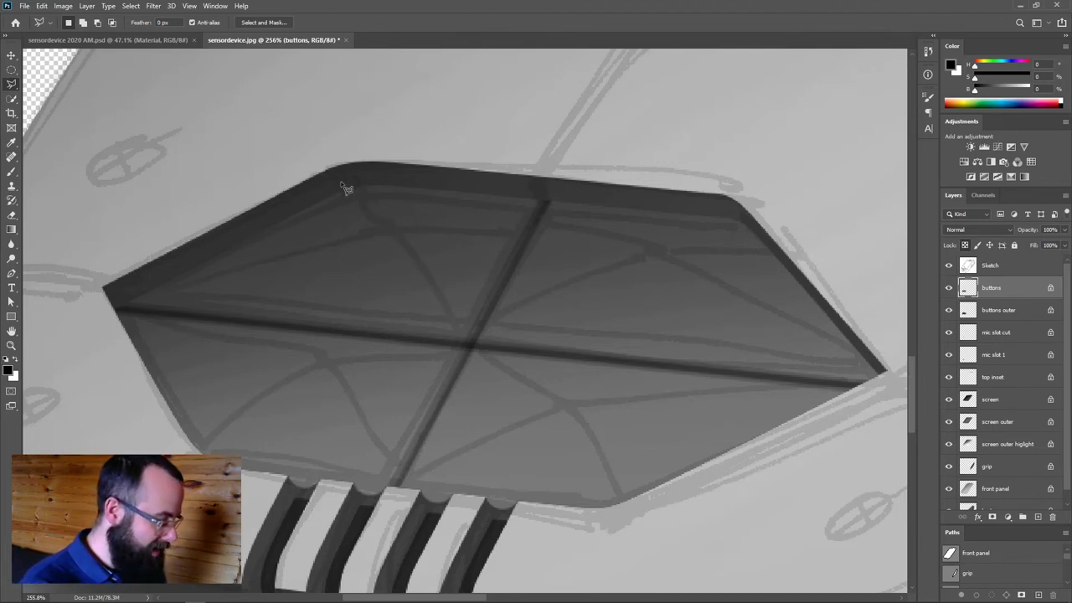
Select the thin top triangular facets of the hexagon with the Polygonal Lasso
left_click(387, 227)
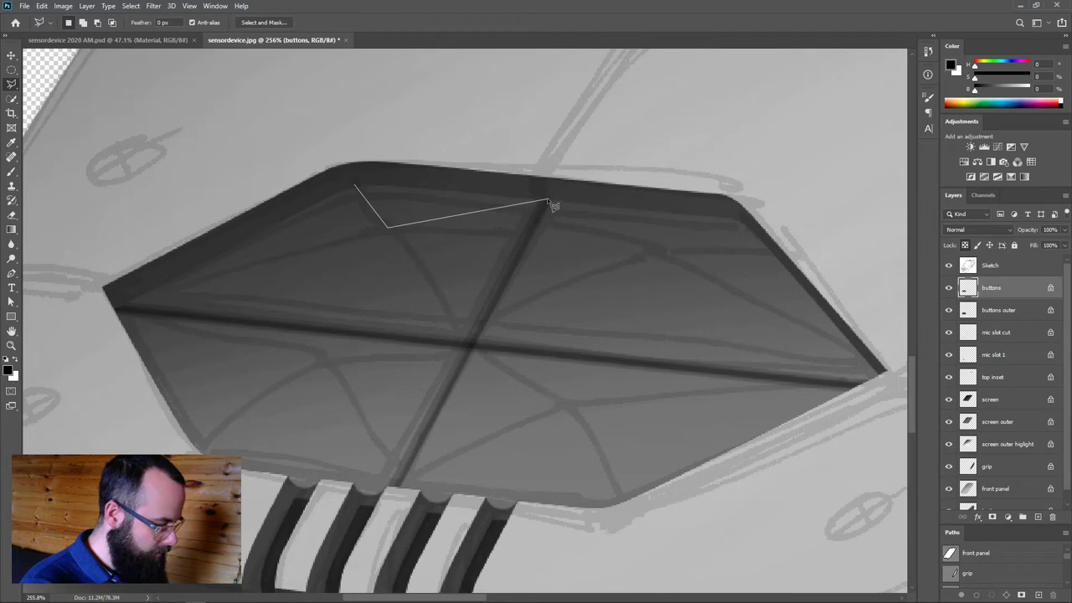
left_click(646, 246)
left_click(751, 223)
left_click(728, 204)
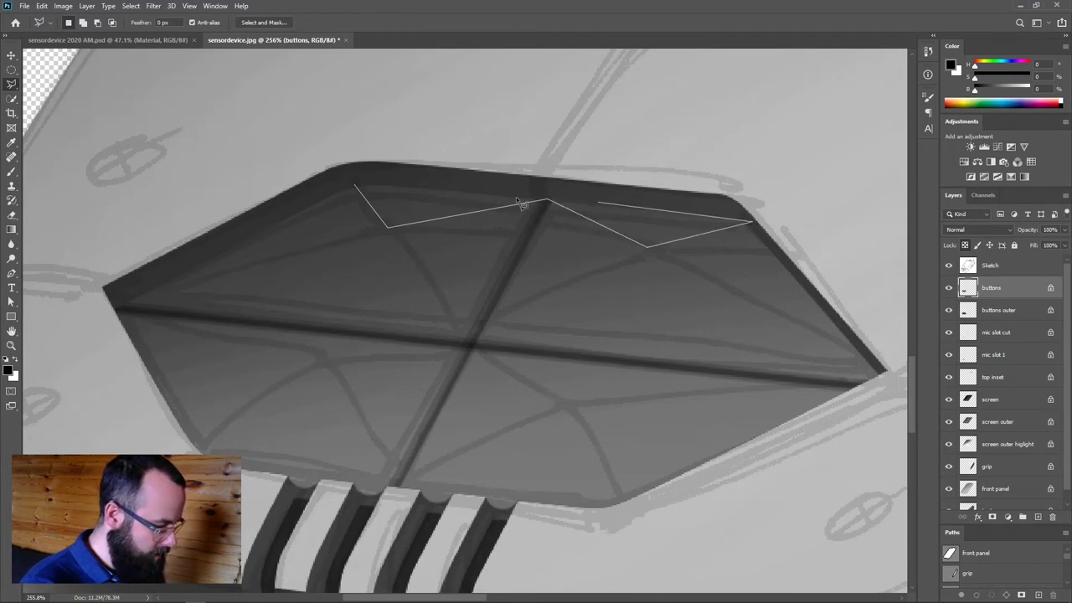
left_click(355, 184)
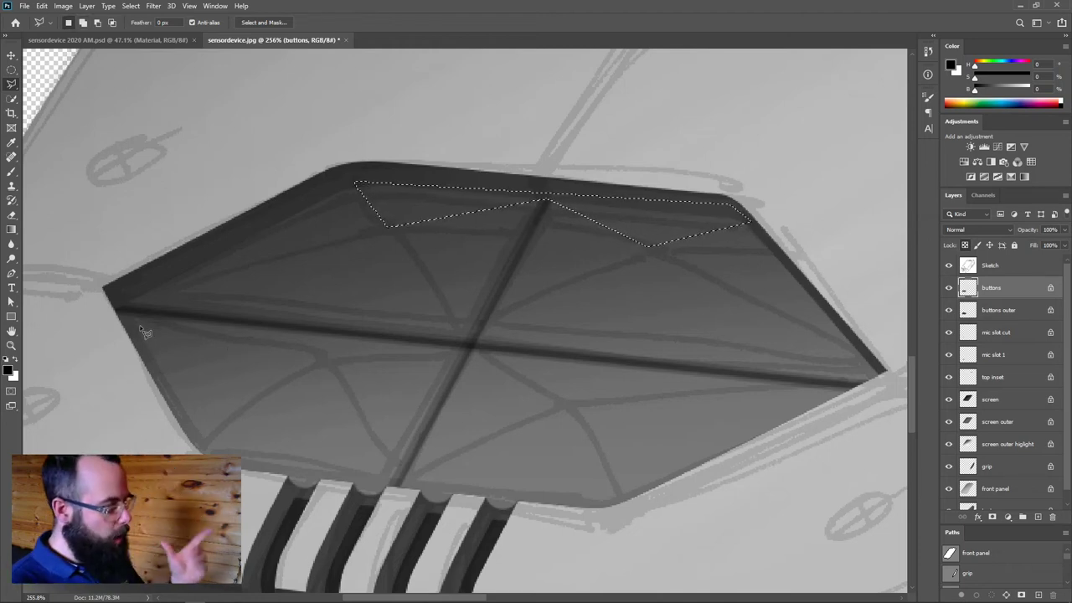
Add the lower-left and lower-right middle facets to the selection
left_click(119, 314, "shift")
left_click(319, 359)
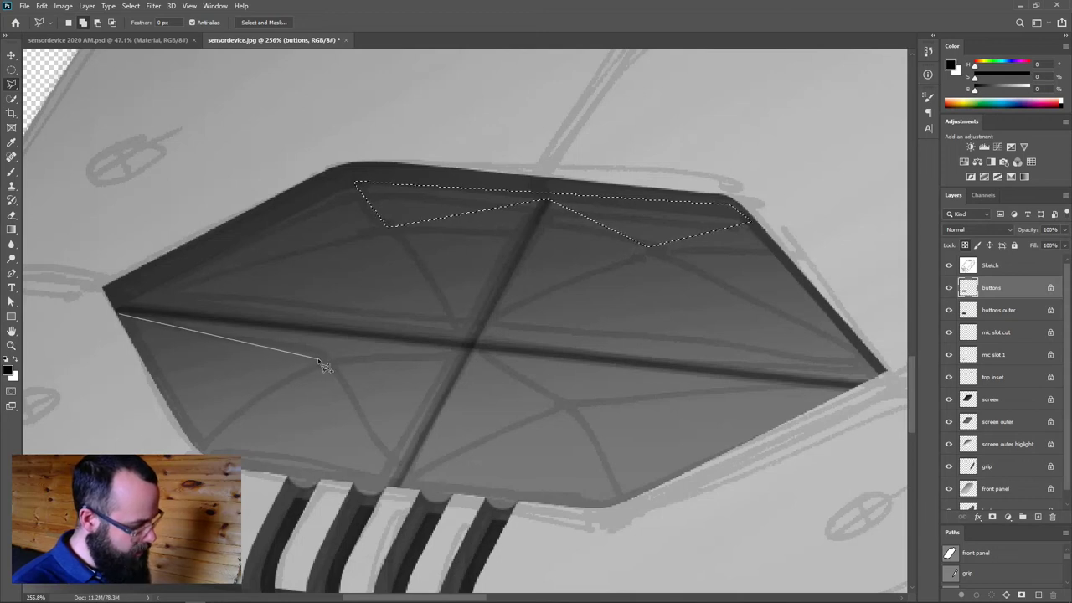
left_click(468, 346)
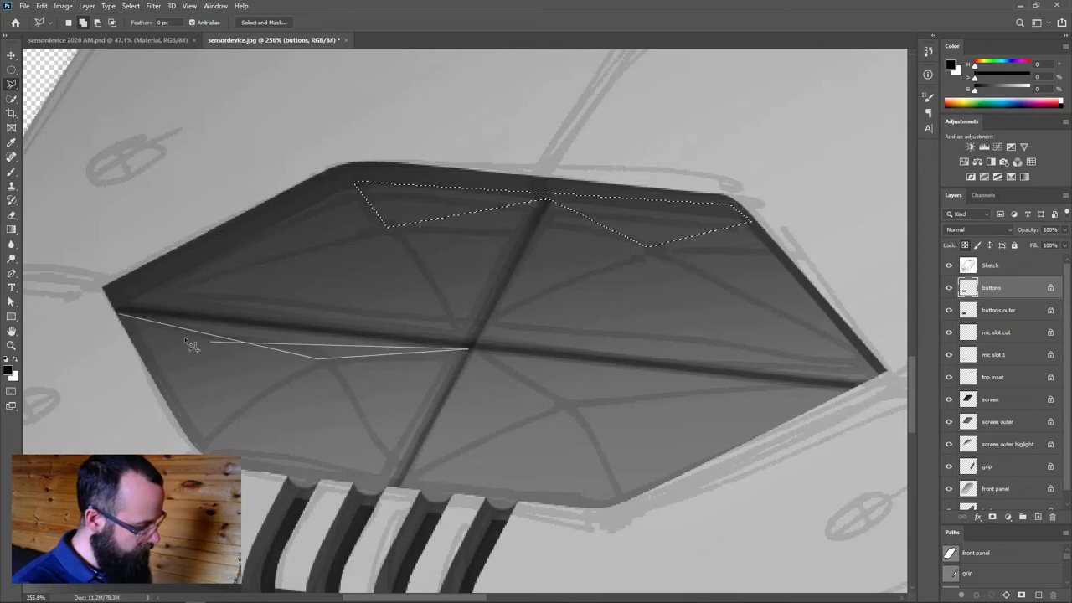
left_click(119, 314)
left_click(474, 350, "shift")
left_click(567, 392)
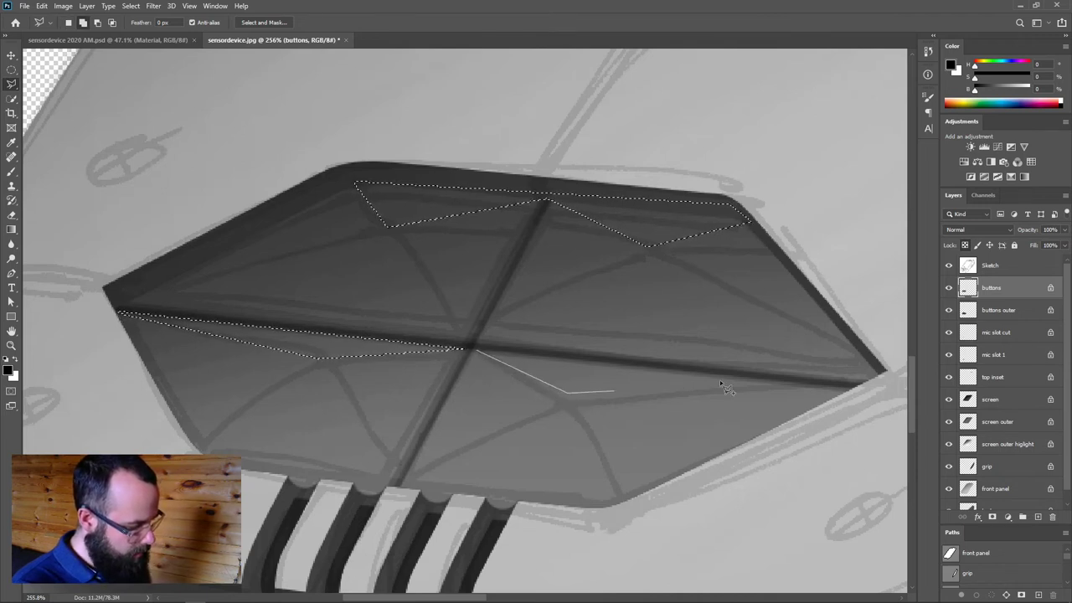
left_click(844, 389)
left_click(474, 350)
Brighten the selected facets with a large soft white brush at 10% opacity, then deselect
key("b")
mouse_move(393, 388)
left_mouse_down()
mouse_move(550, 219)
mouse_move(502, 219)
left_mouse_up()
key("x")
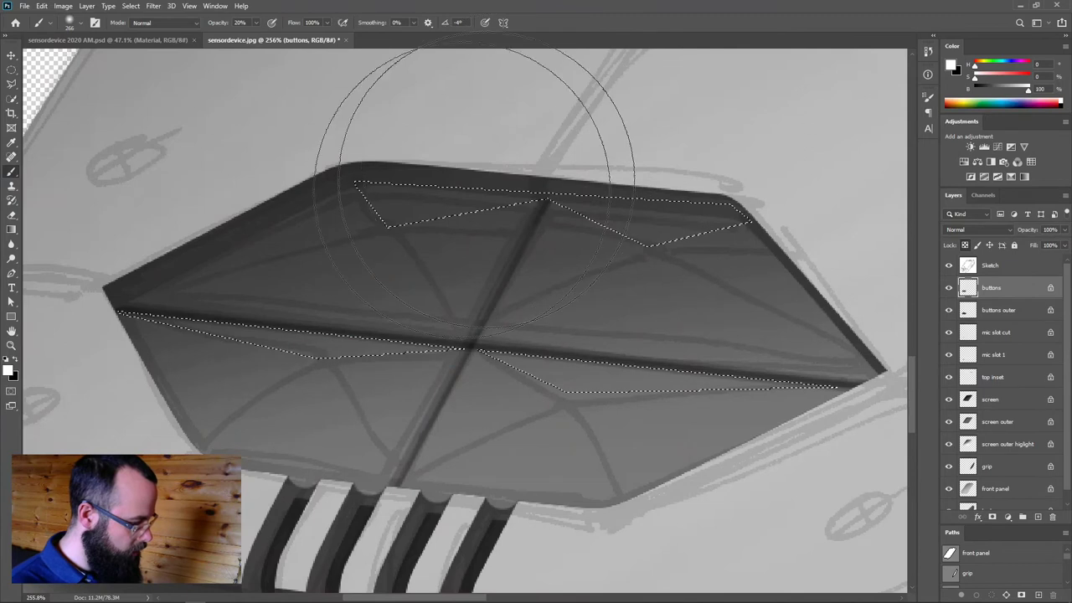
mouse_move(319, 238)
left_mouse_down()
mouse_move(300, 227)
mouse_move(242, 236)
left_mouse_up()
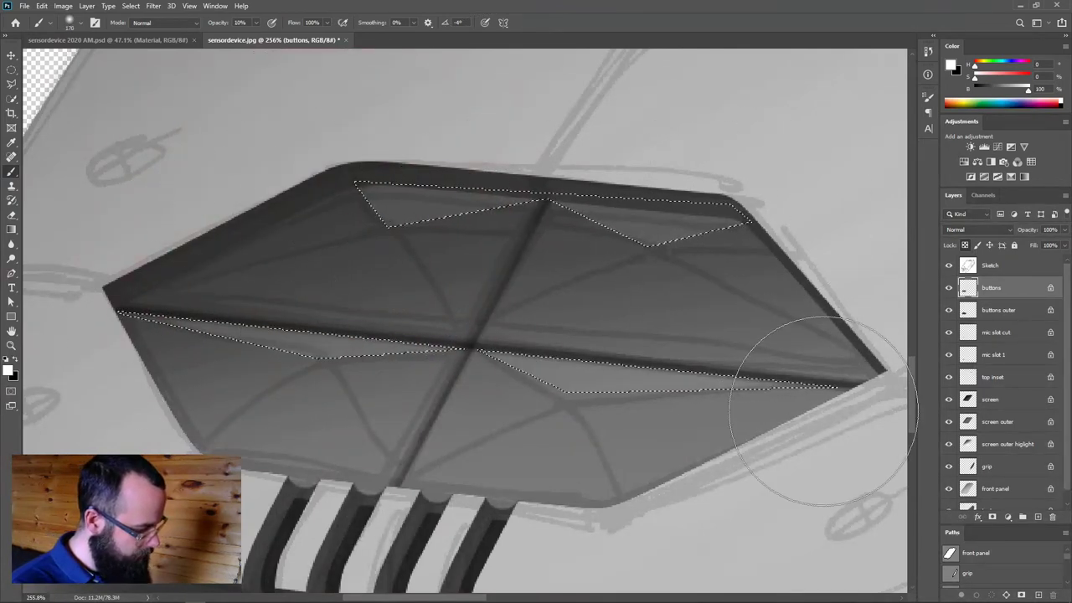
mouse_move(401, 296)
left_mouse_down()
mouse_move(387, 281)
mouse_move(365, 286)
left_mouse_up()
left_click_drag(294, 223, 402, 216)
mouse_move(400, 279)
left_mouse_down()
mouse_move(387, 280)
mouse_move(410, 280)
left_mouse_up()
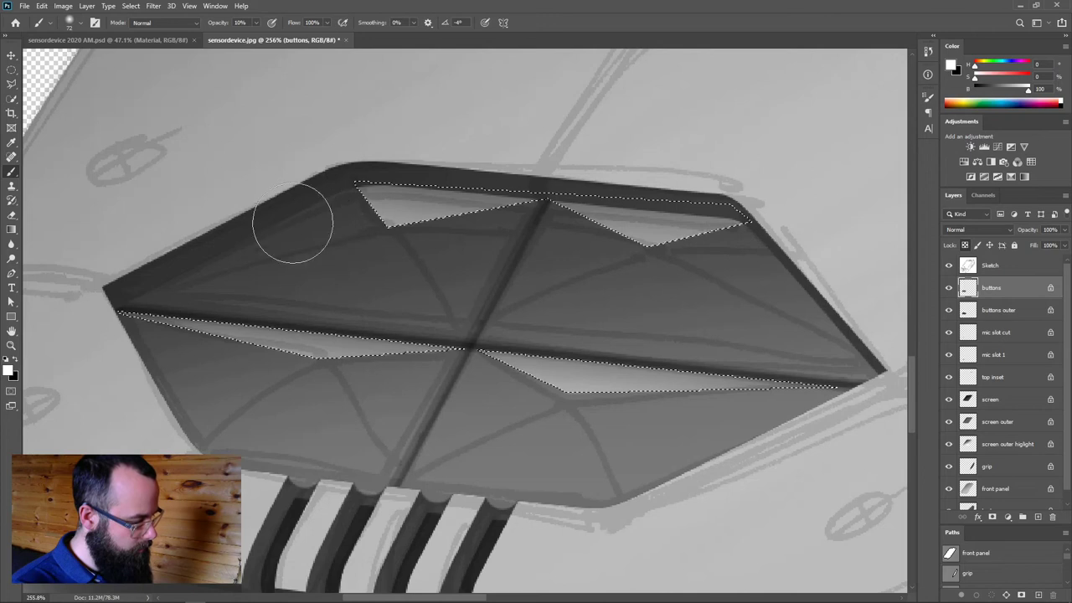
key("ctrl+d")
scroll(612, 302, "down", 5)
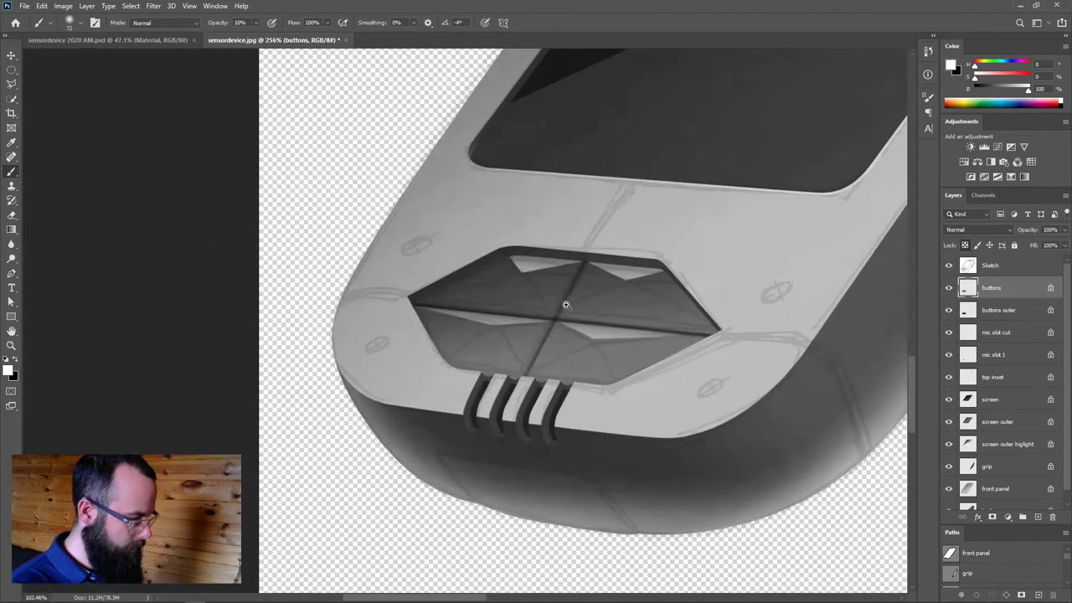
Select the left button facets with the Polygonal Lasso
left_click(947, 265)
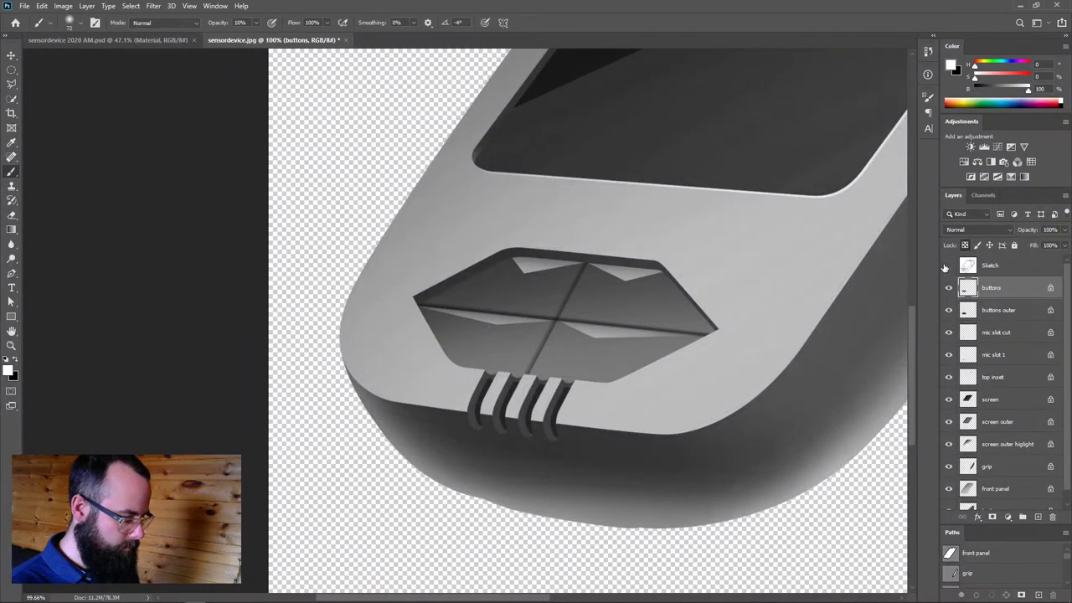
left_click(948, 266)
scroll(474, 318, "up", 4)
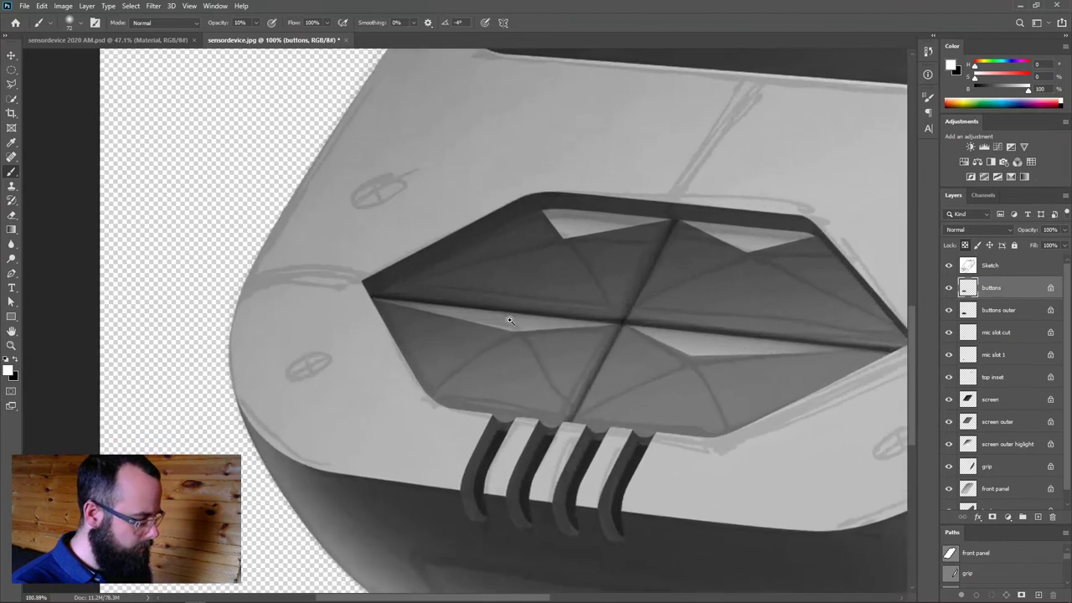
key("l")
left_click_drag(462, 246, 363, 236)
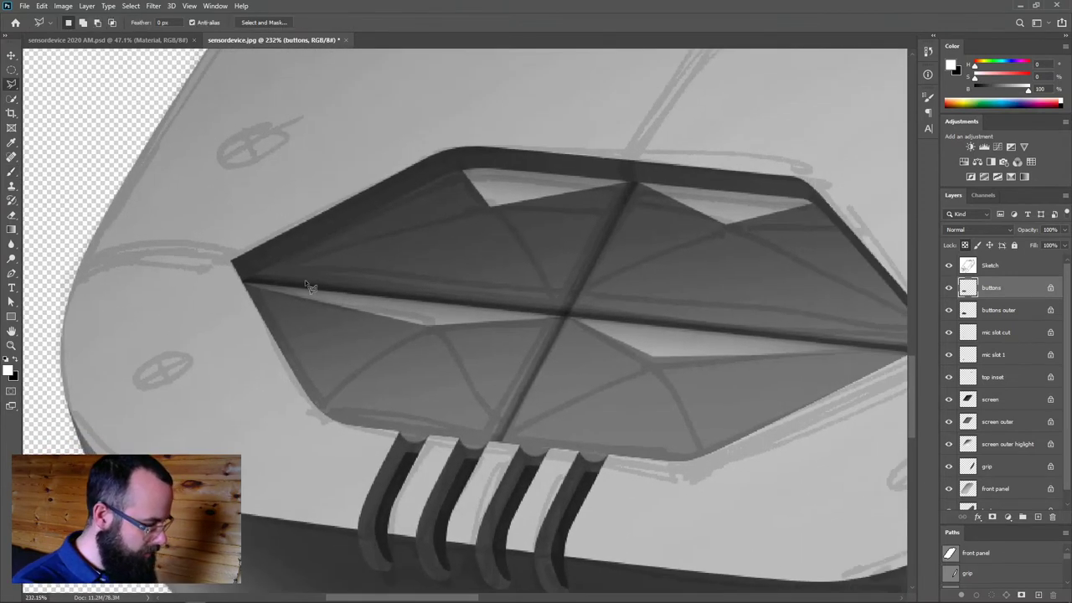
left_click(490, 205)
left_click(240, 279)
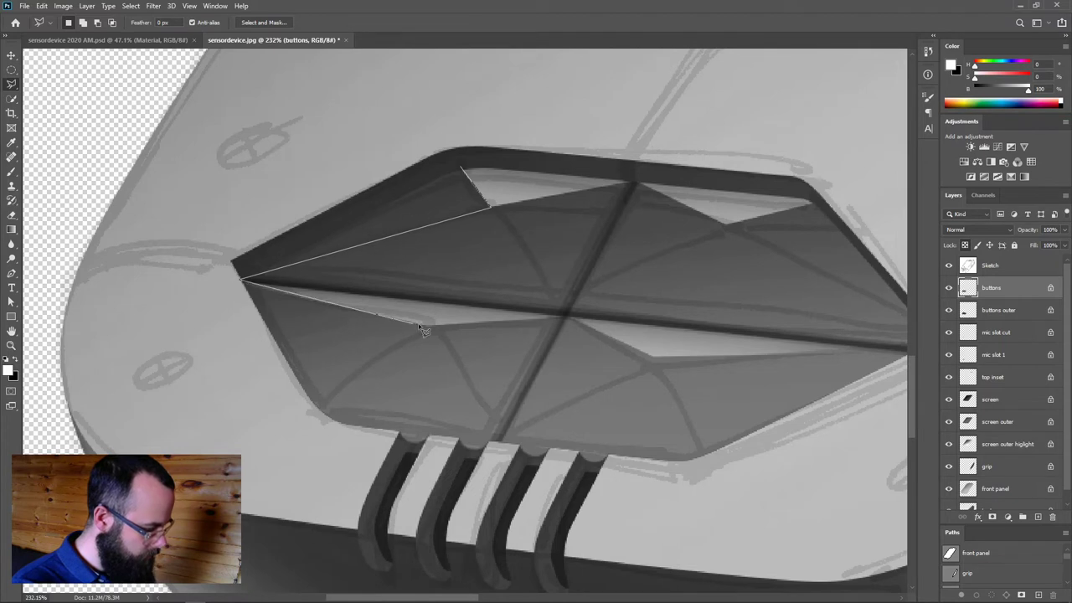
left_click(428, 325)
left_click(307, 412)
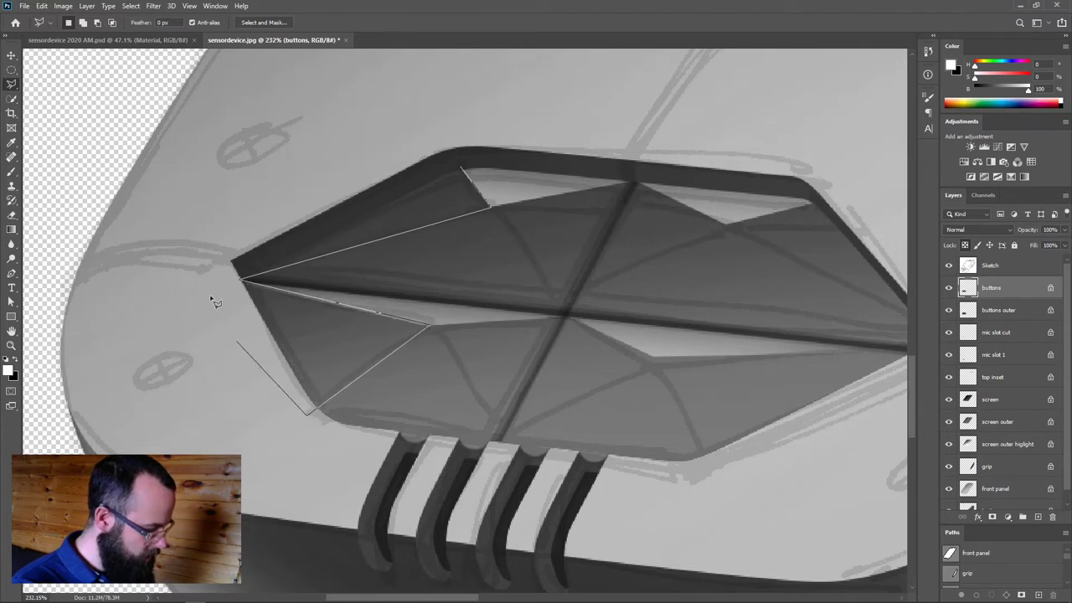
left_click(210, 283)
left_click(228, 211)
double_click(442, 151)
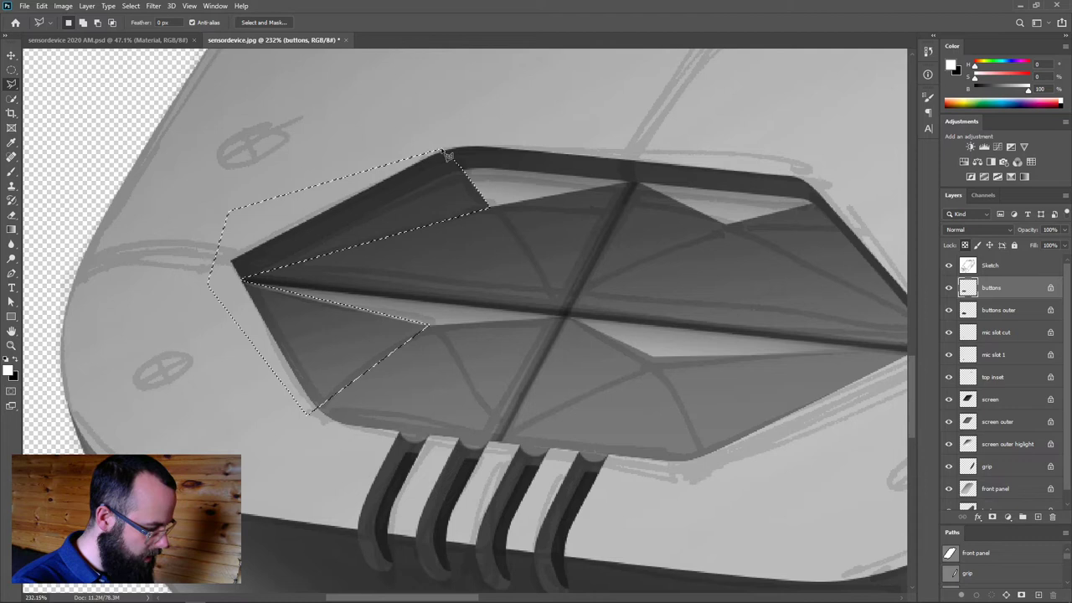
Add the central facets down to the button's lower edge to the selection
left_click(636, 183, "shift")
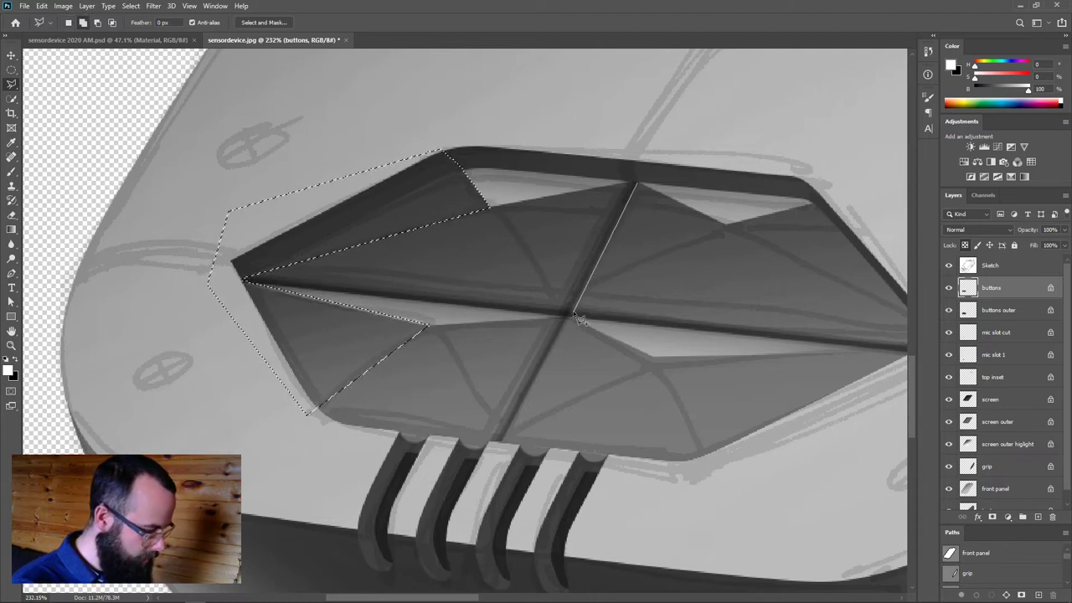
left_click(501, 443)
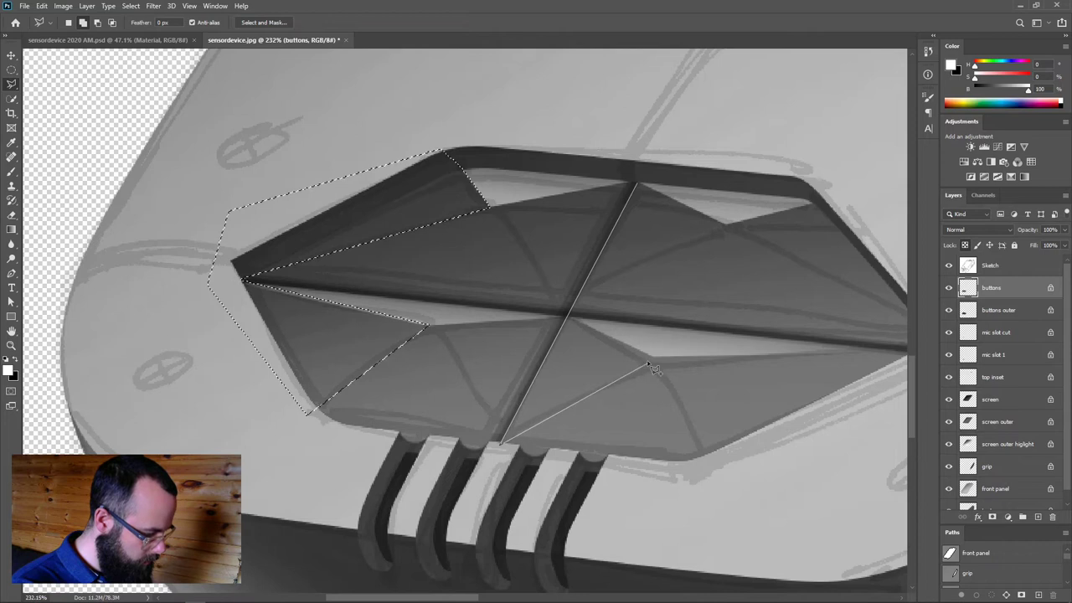
left_click(652, 359)
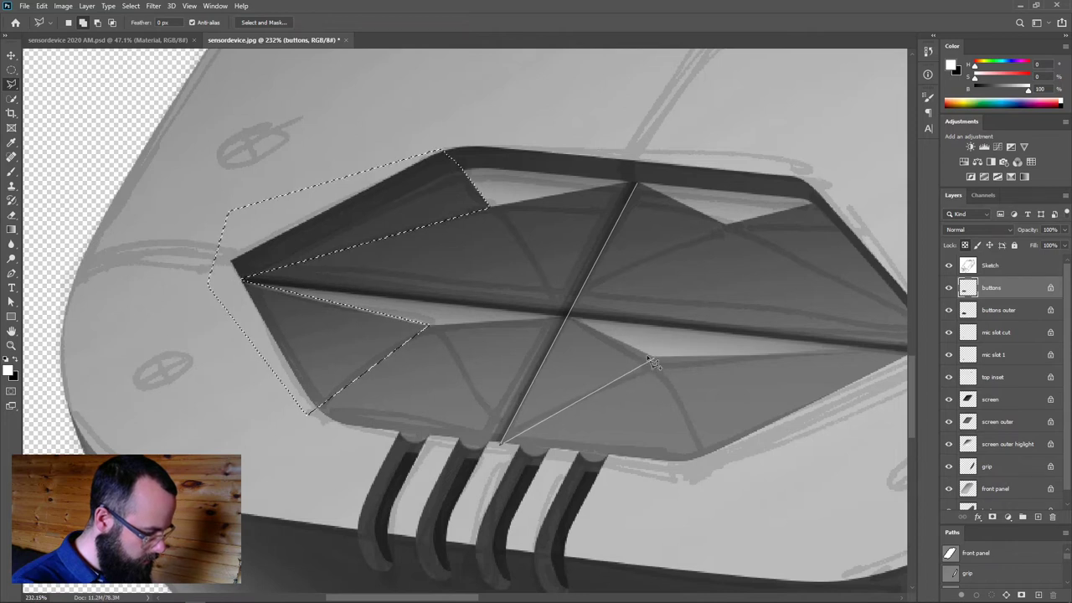
left_click(570, 314)
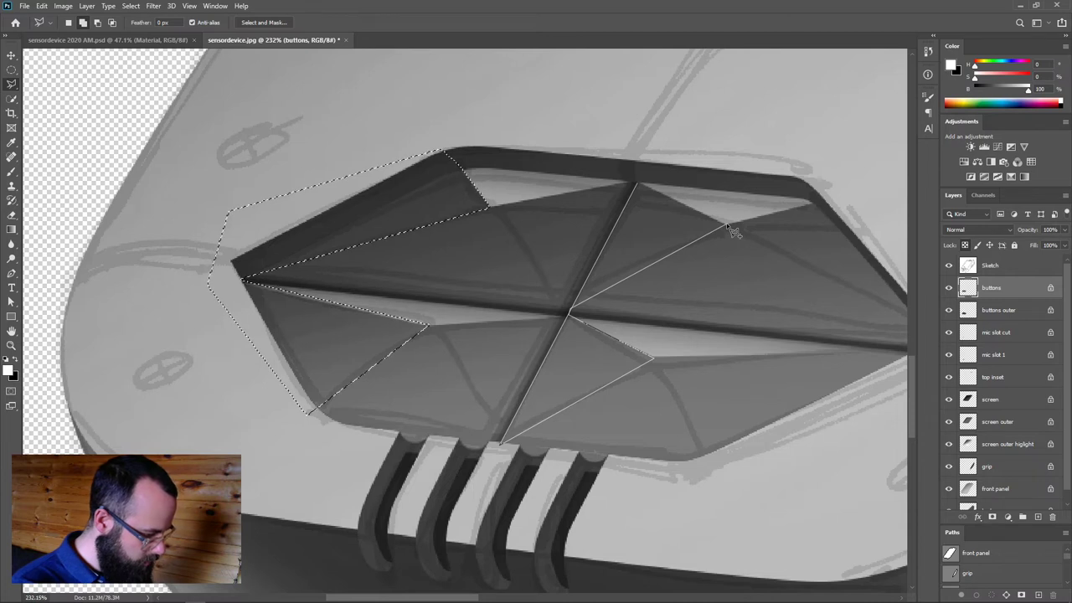
left_click(639, 185)
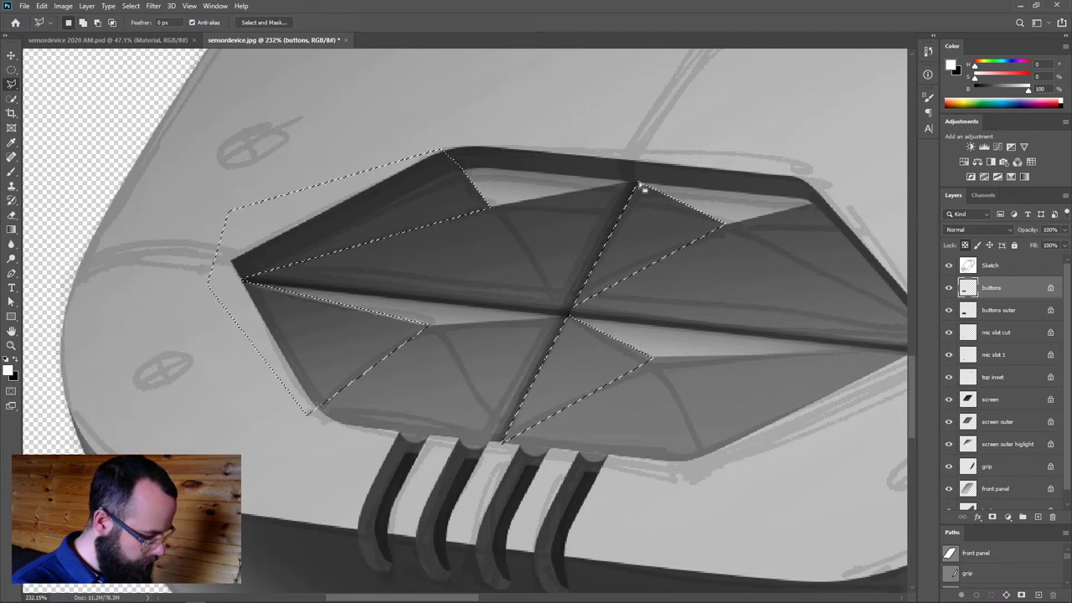
Shade the selected facets with the soft white brush, then deselect
key("b")
mouse_move(523, 220)
left_mouse_down()
mouse_move(502, 220)
mouse_move(467, 168)
mouse_move(479, 172)
left_mouse_up()
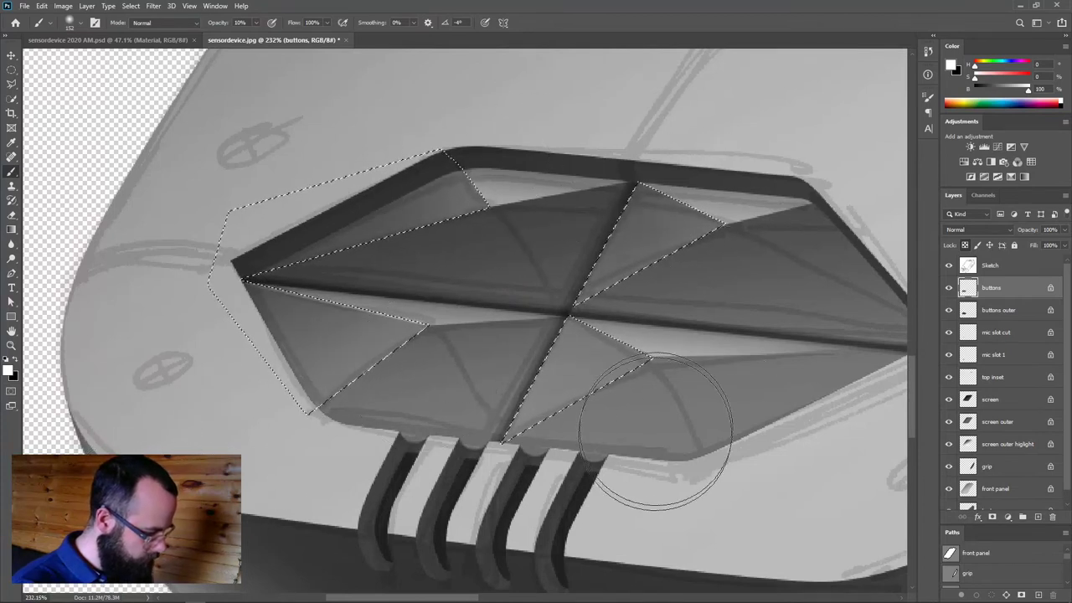
key("ctrl+d")
scroll(754, 341, "down", 2)
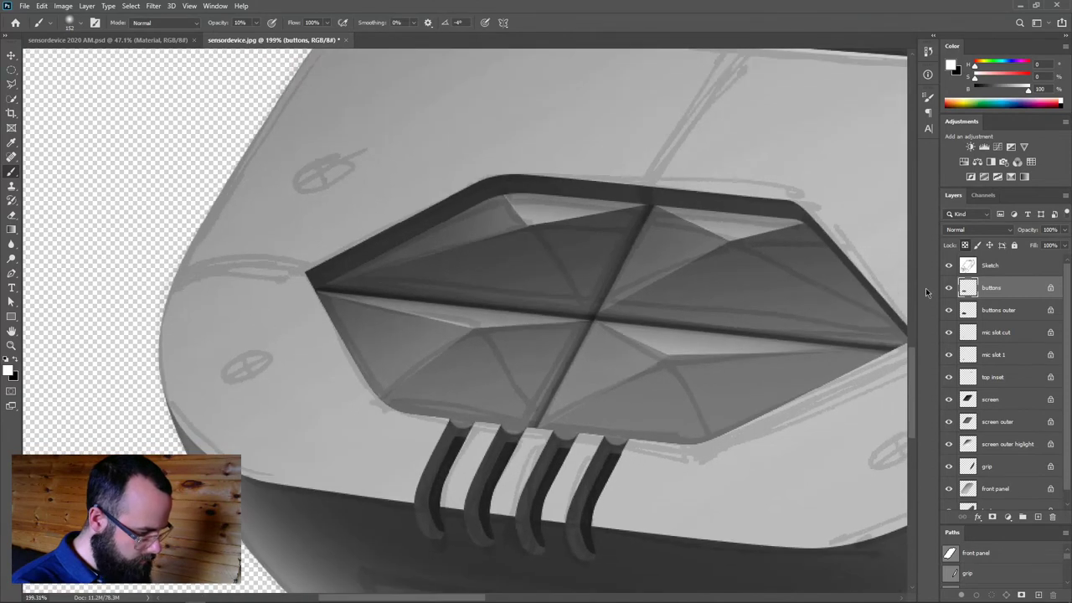
Select the lower button facets with the Polygonal Lasso, checking them against the sketch lines
left_click(949, 265)
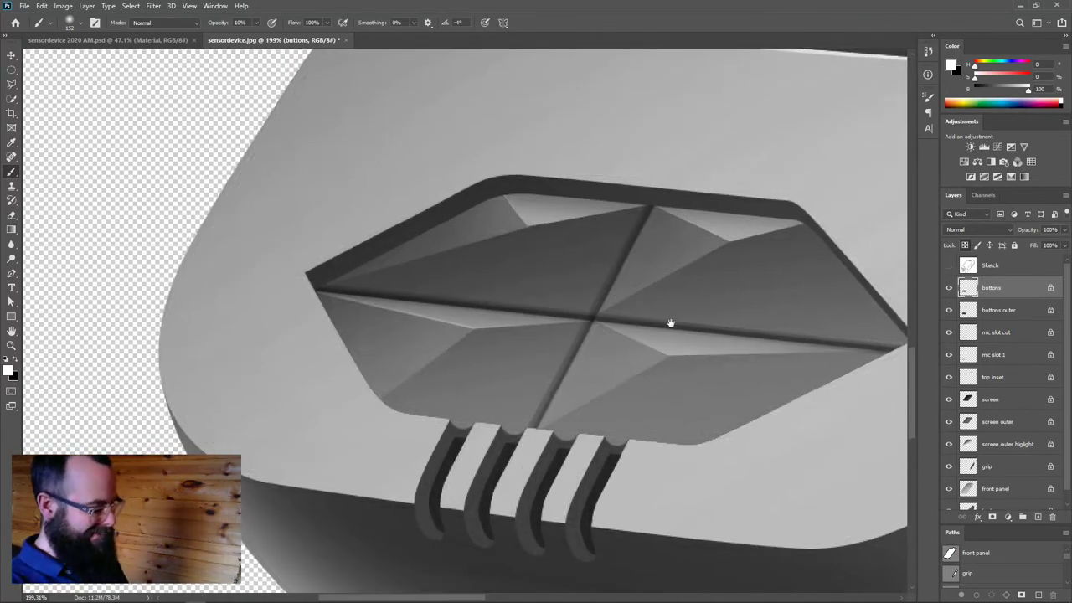
left_click_drag(681, 313, 488, 389)
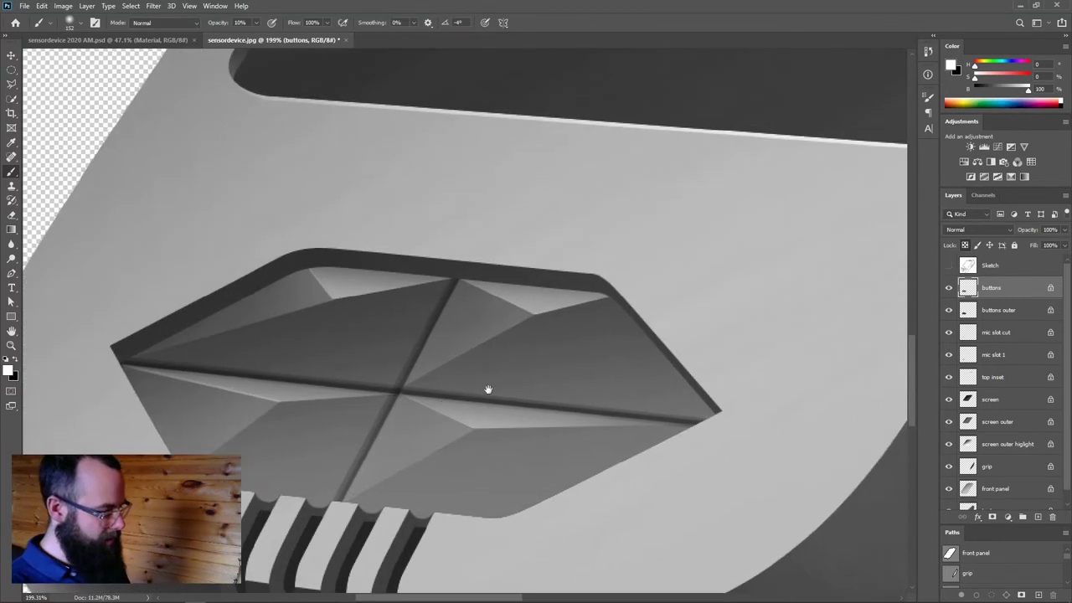
left_click(949, 266)
left_click(12, 84)
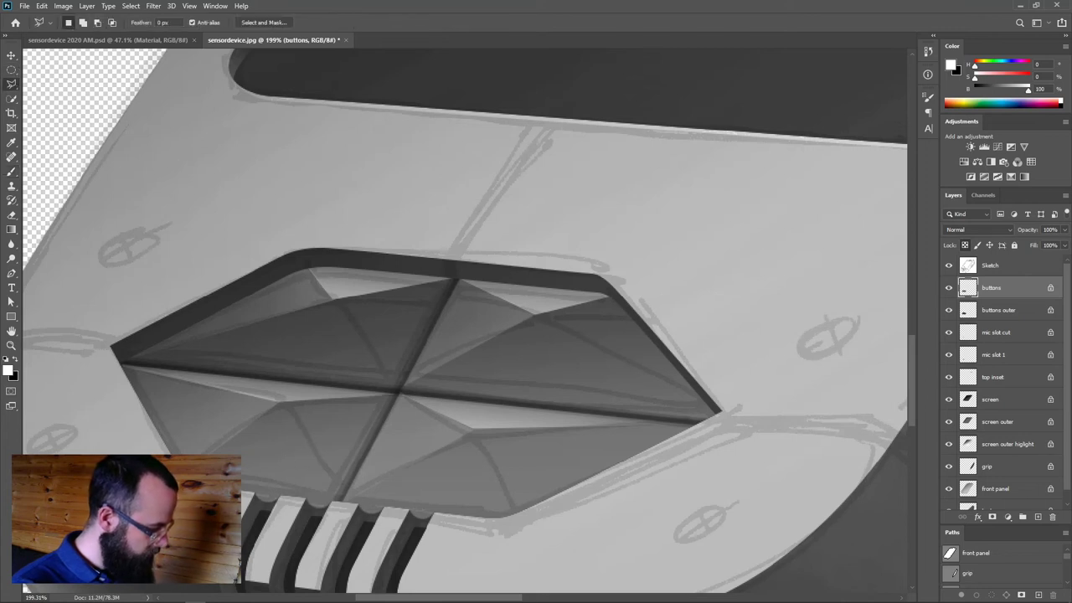
left_click(176, 475)
left_click(279, 403)
left_click(338, 500)
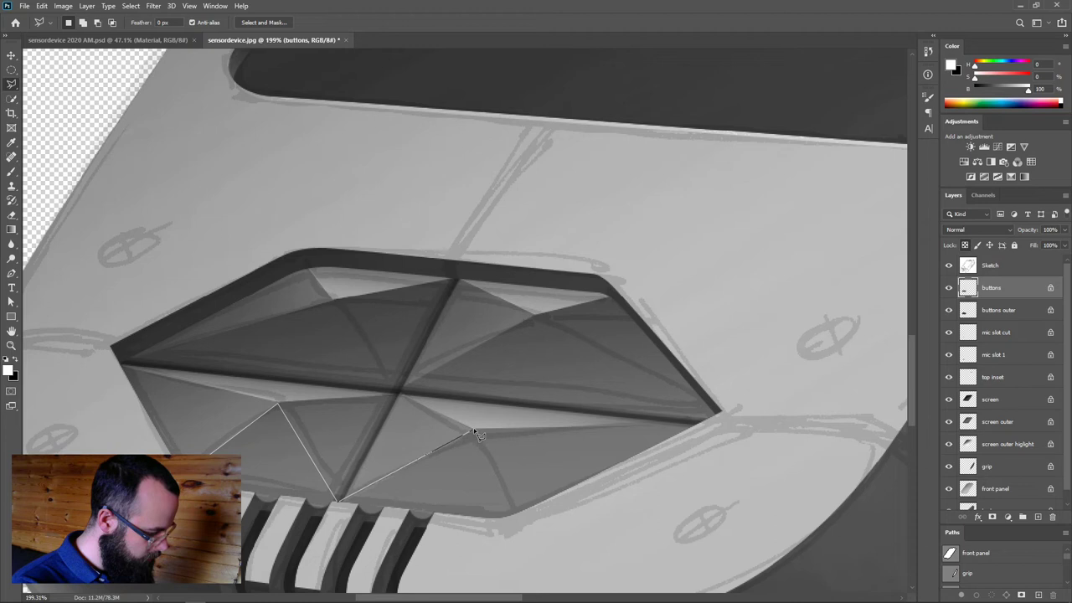
left_click(517, 535)
key("Escape")
key("Return")
Add the upper triangle facets to the polygonal selection
left_click(120, 362)
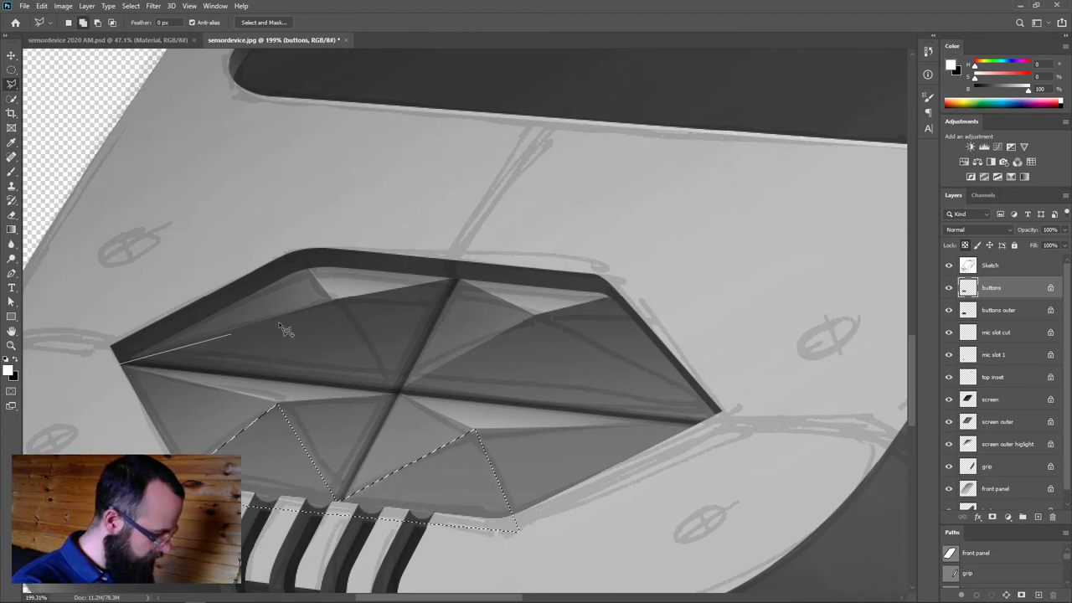
left_click(333, 300)
left_click(396, 391)
left_click(533, 315)
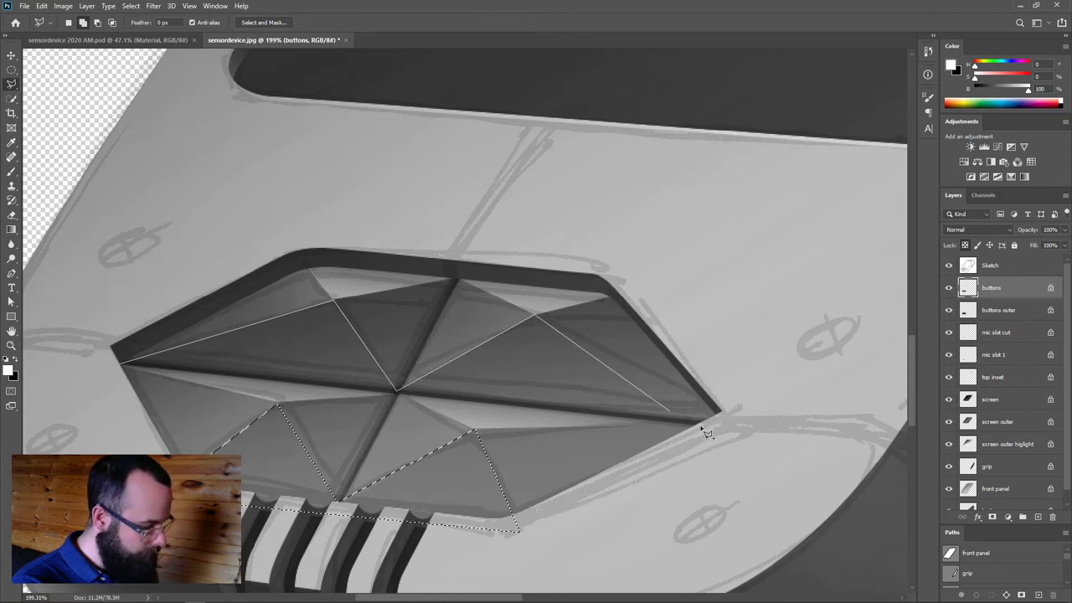
left_click(719, 420)
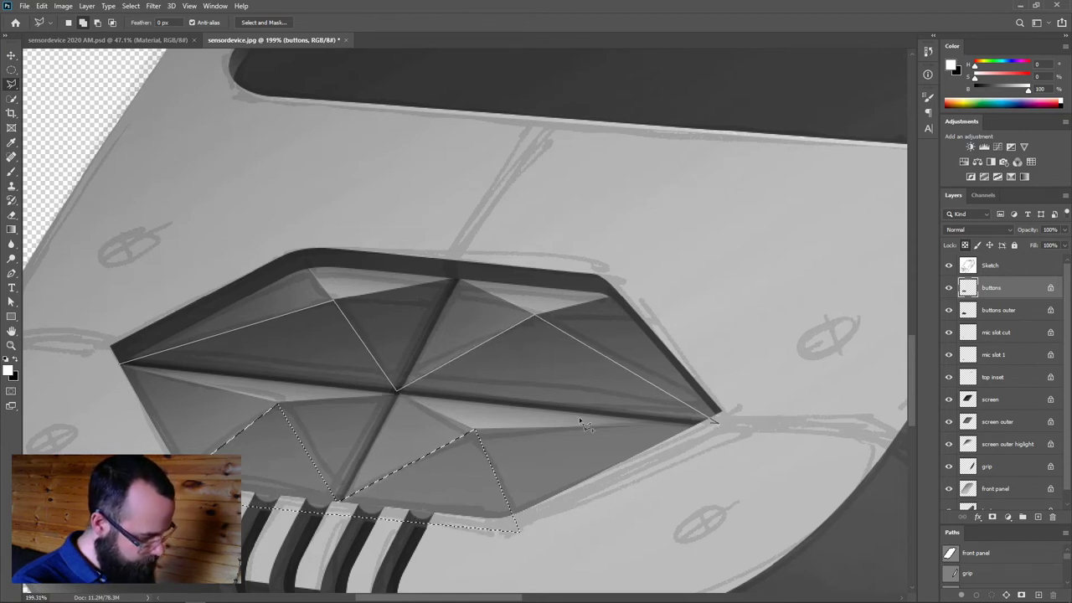
left_click(126, 368)
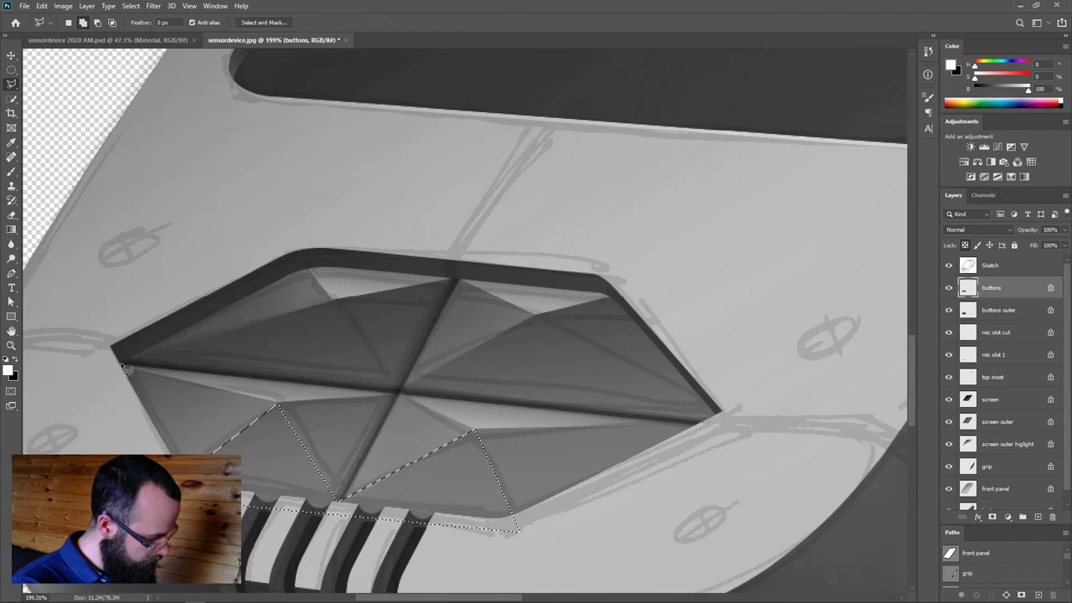
Shade the selected facets with a soft black brush, deselect, and hide the Sketch layer
key("b")
key("x")
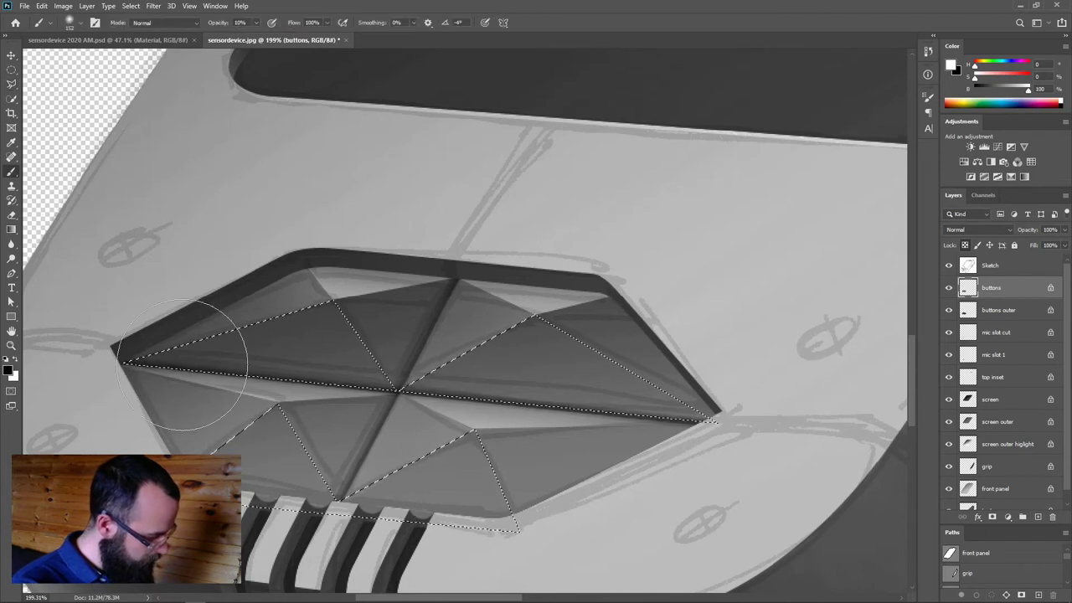
mouse_move(652, 400)
left_mouse_down()
mouse_move(84, 454)
mouse_move(419, 494)
mouse_move(720, 488)
mouse_move(134, 501)
left_mouse_up()
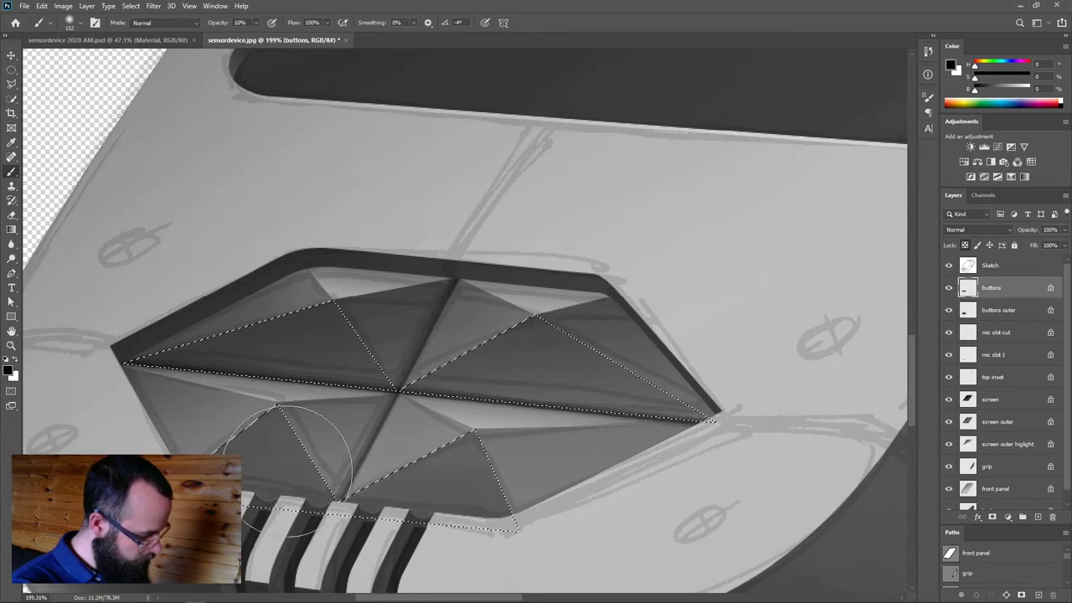
right_click(289, 383, "alt")
left_click_drag(260, 387, 143, 371)
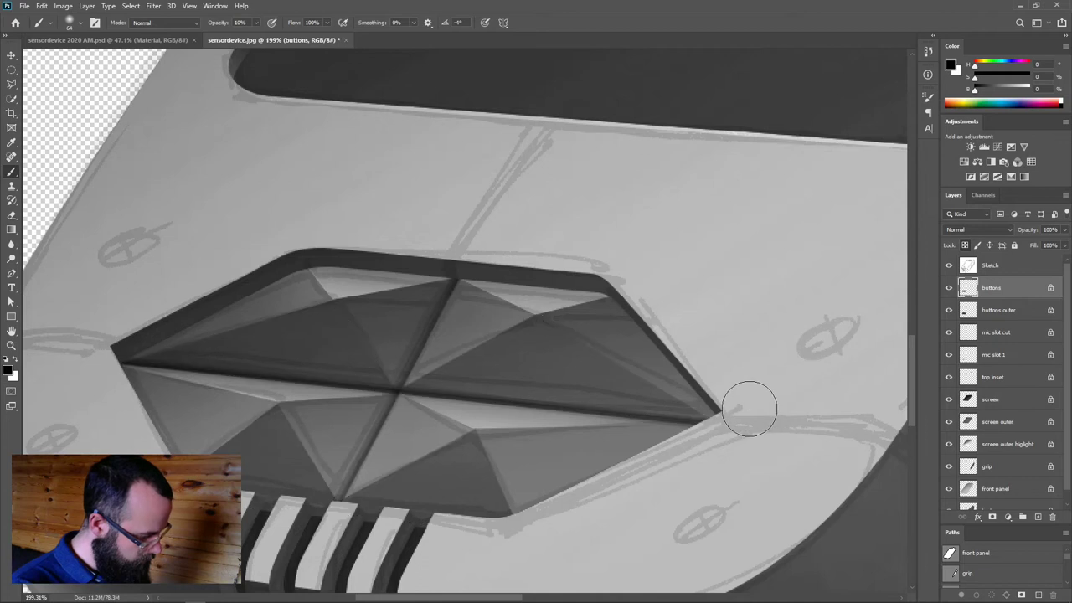
right_click(396, 339, "alt")
left_click_drag(443, 341, 502, 342)
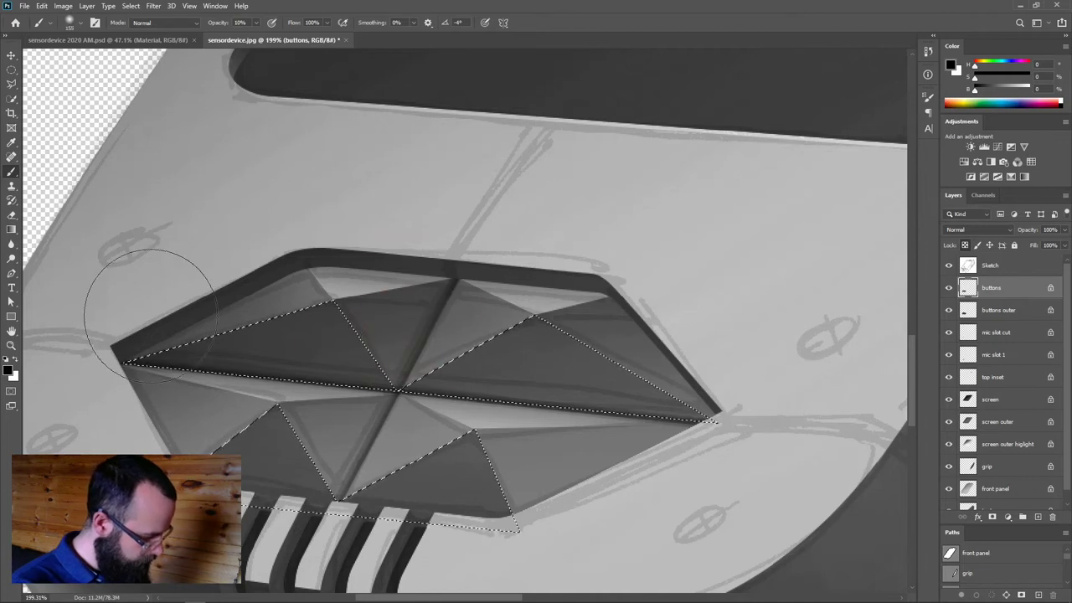
key("ctrl+d")
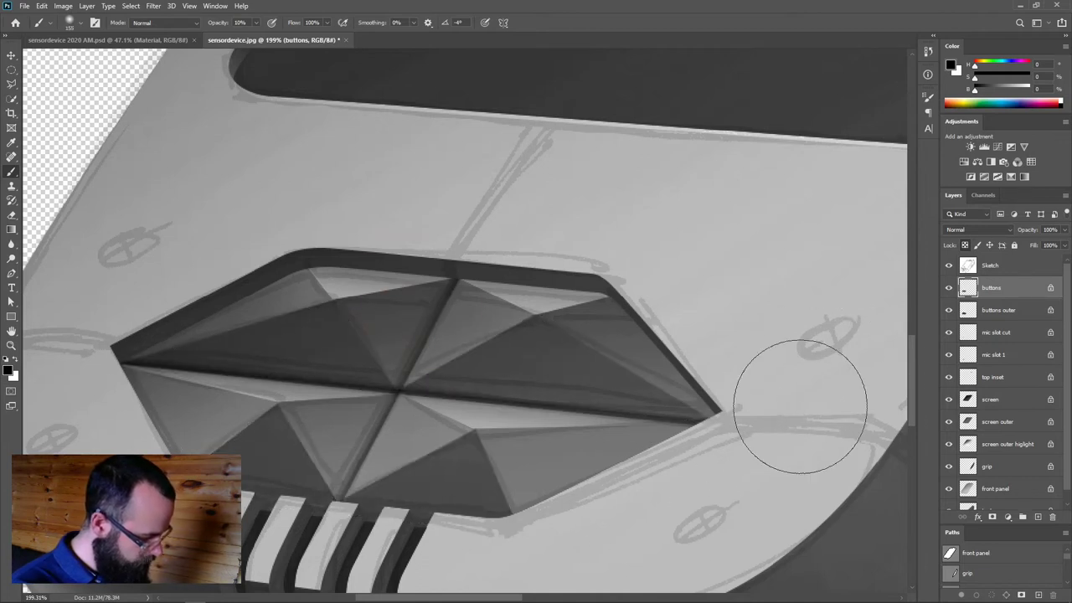
left_click(948, 266)
scroll(704, 373, "down", 6)
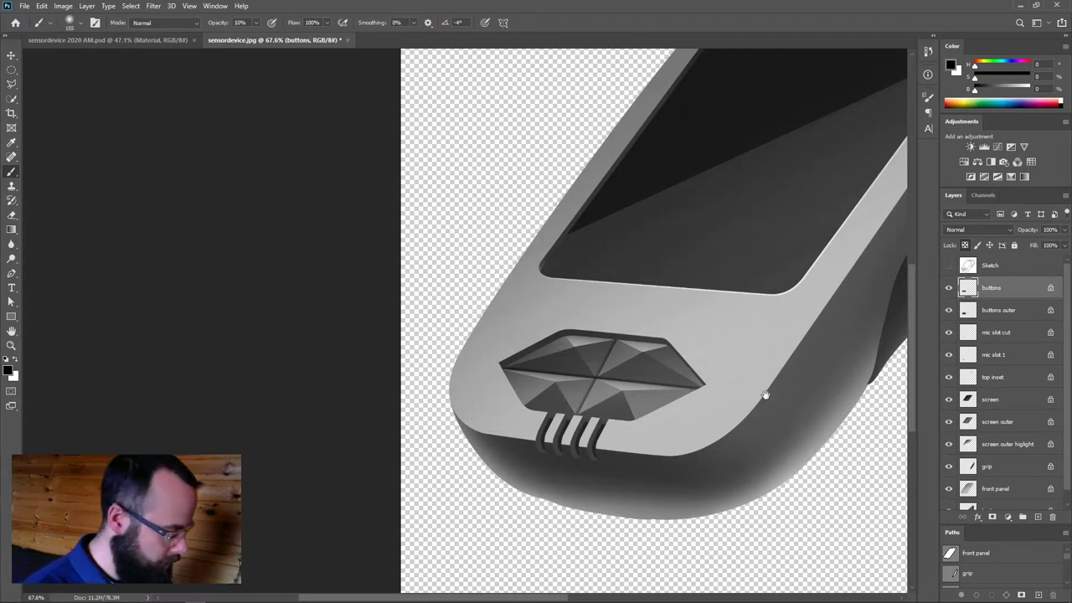
Darken the top edge strip and the buttons' lower-left edge with a 30 px black brush
left_click_drag(622, 401, 668, 402)
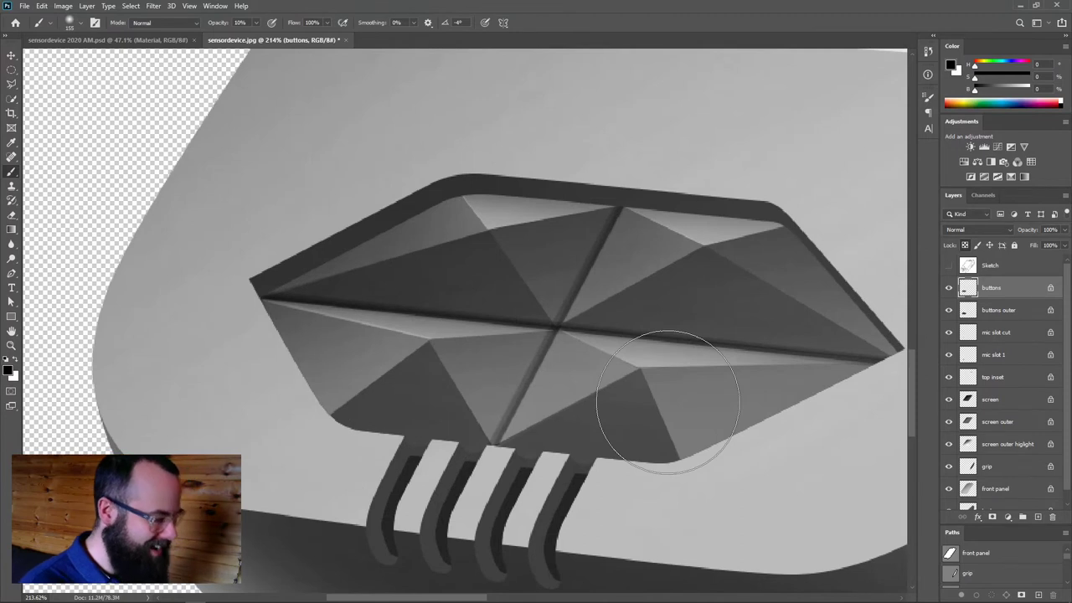
key("v")
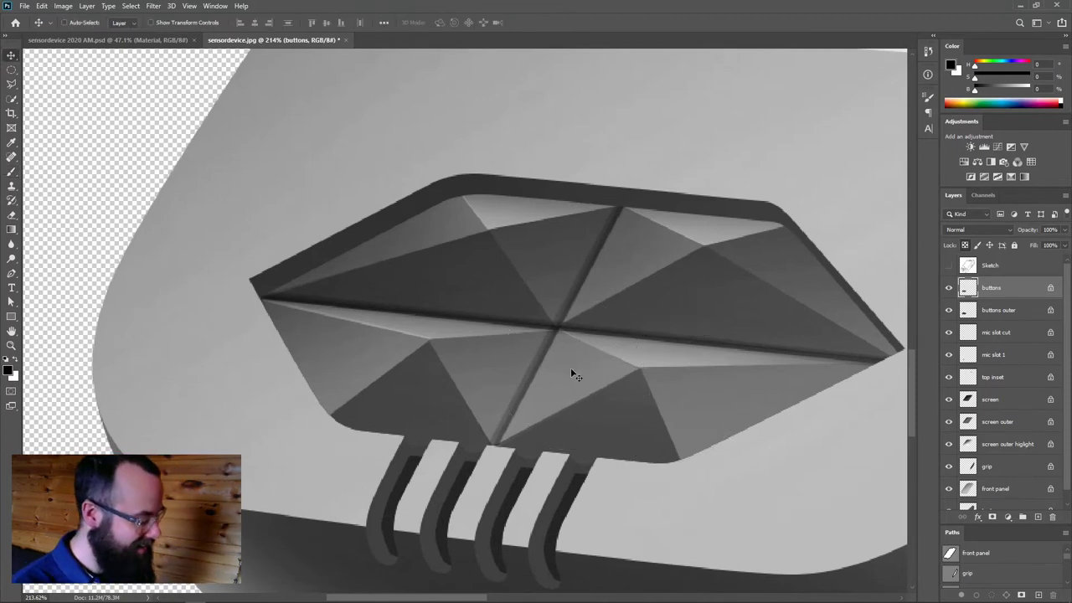
key("b")
mouse_move(390, 397)
left_mouse_down("alt")
mouse_move(411, 409)
mouse_move(366, 420)
left_mouse_up("alt")
mouse_move(240, 299)
left_mouse_down("alt")
mouse_move(216, 308)
mouse_move(251, 301)
left_mouse_up("alt")
left_click_drag(449, 195, 473, 194)
left_click(801, 226, "shift")
left_click_drag(636, 206, 682, 208)
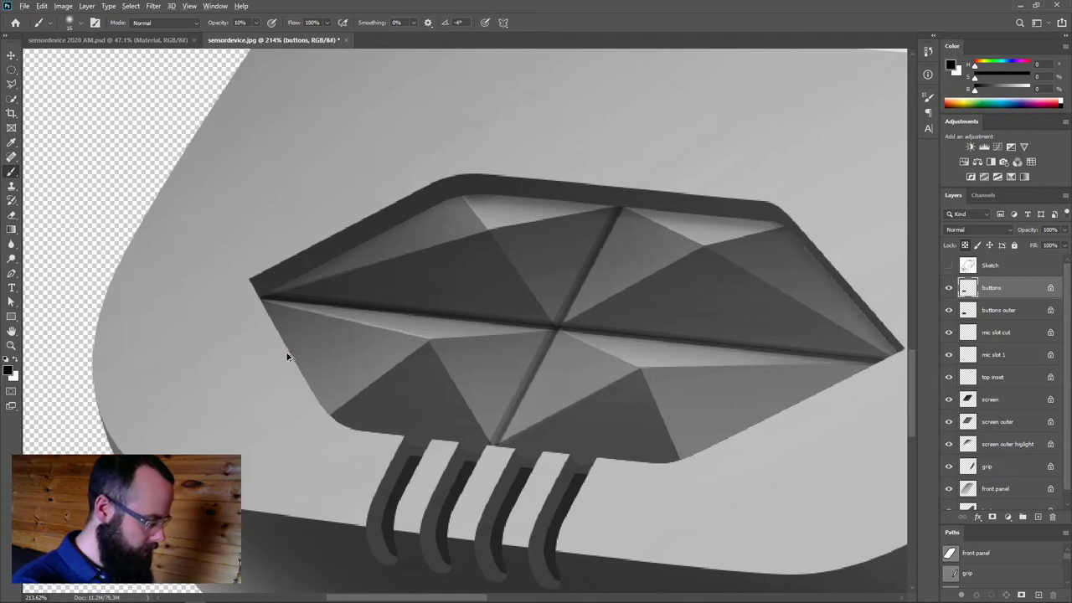
left_click_drag(332, 426, 327, 420)
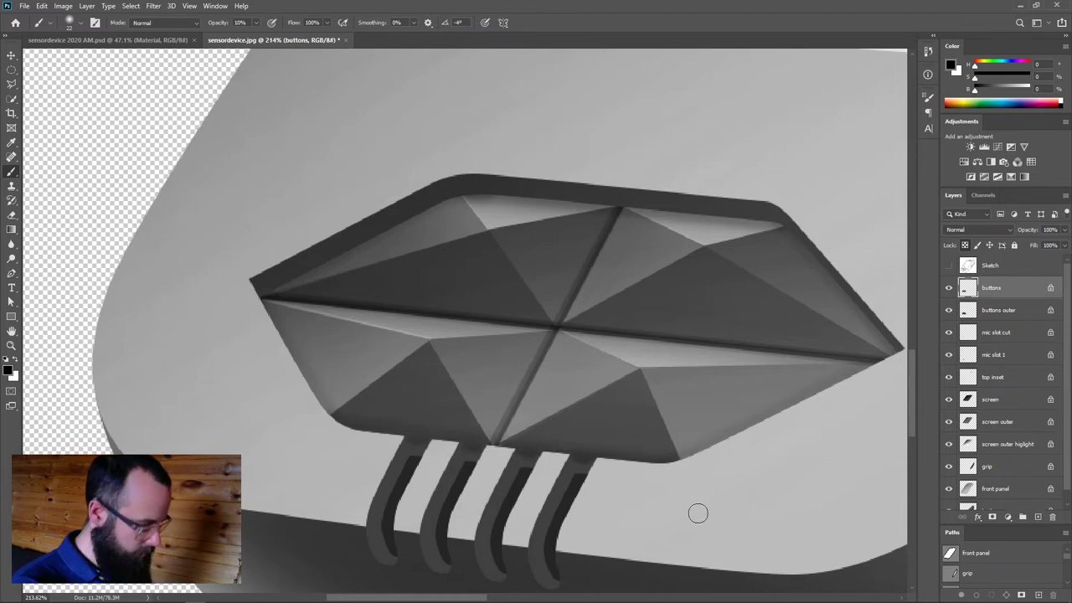
Switch to a hard 2–3 px white brush and paint a faint highlight from the centre crossing
key("v")
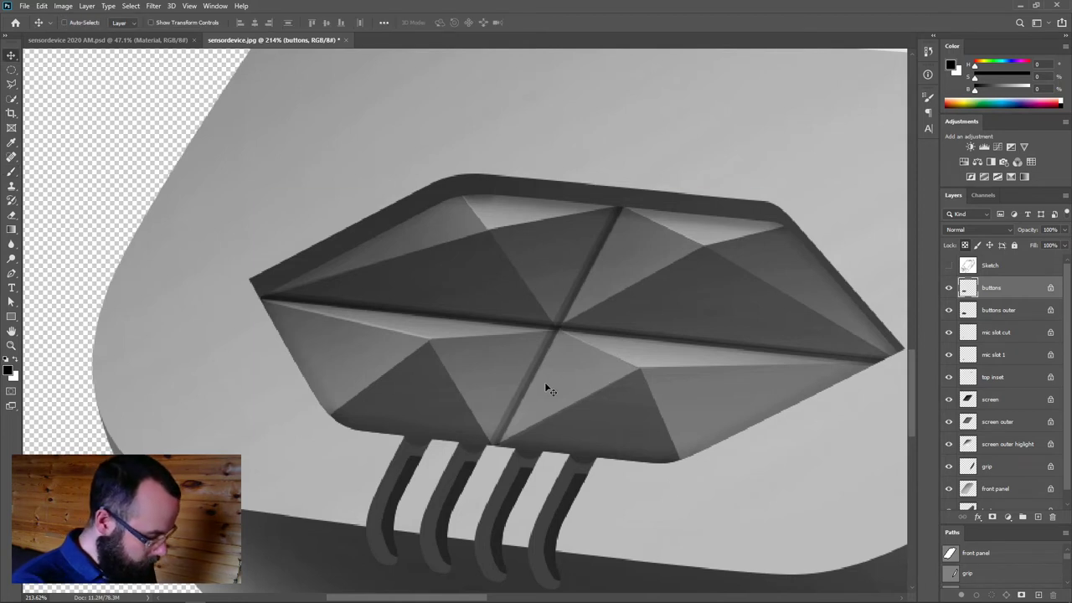
scroll(536, 376, "up", 3)
left_click_drag(568, 371, 531, 359)
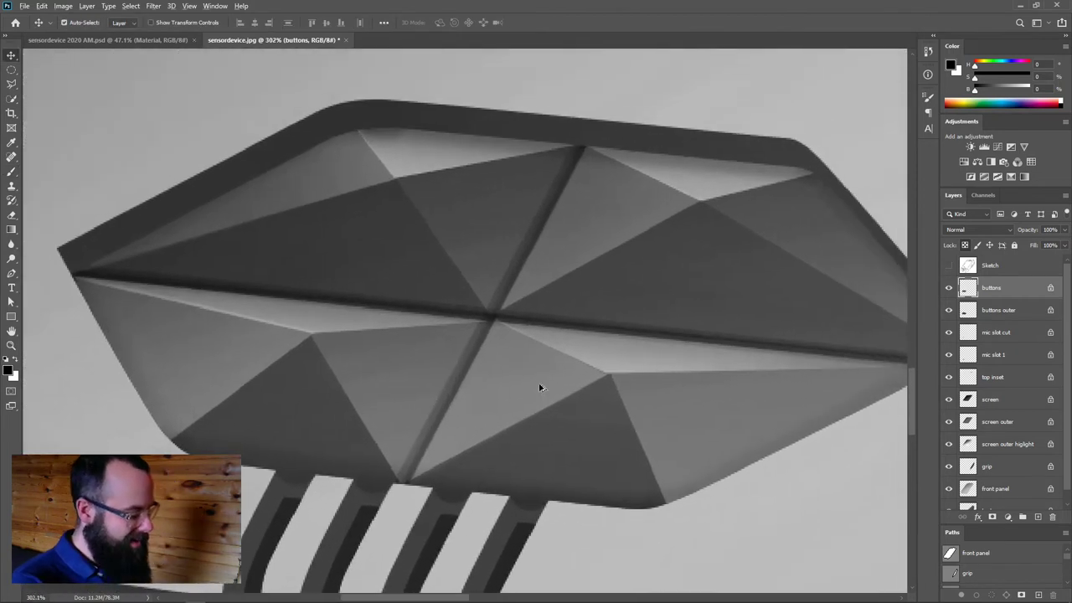
key("b")
right_click(552, 362, "alt")
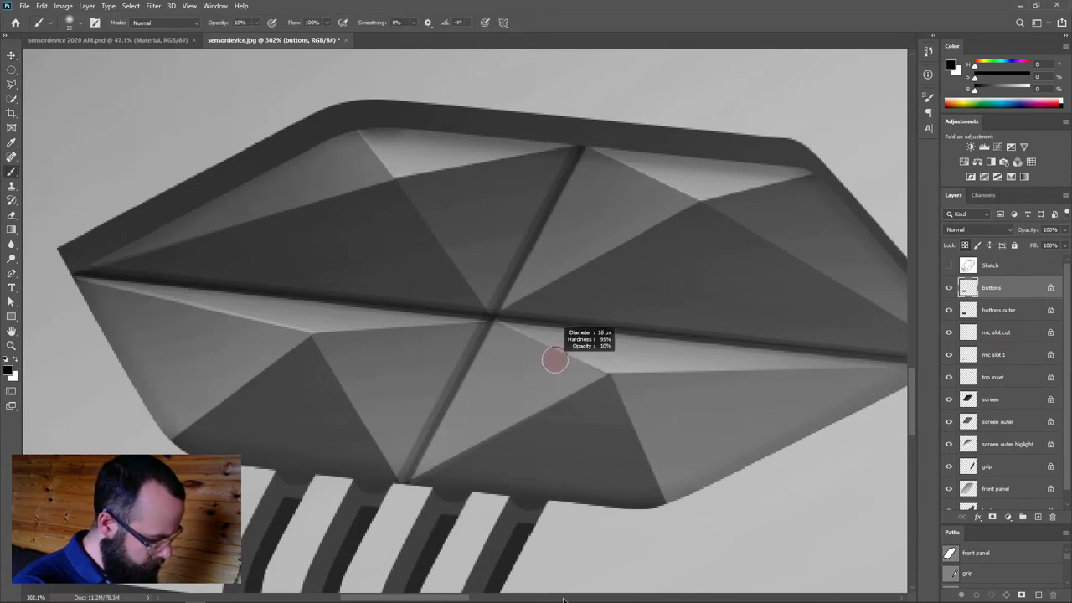
right_click(543, 356, "alt")
right_click(542, 355, "alt")
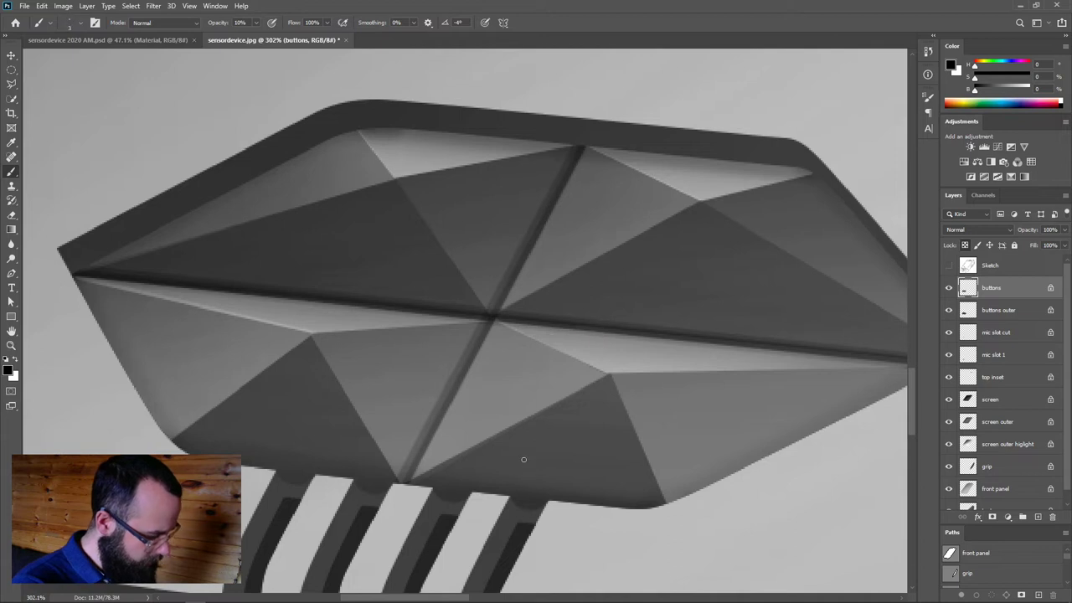
key("x")
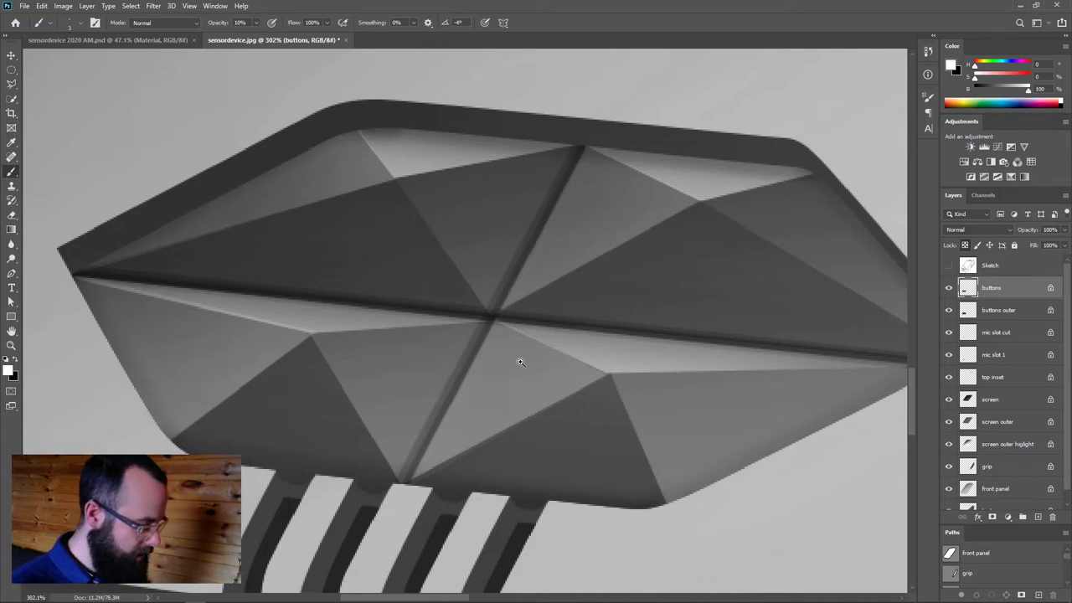
scroll(519, 360, "up", 2)
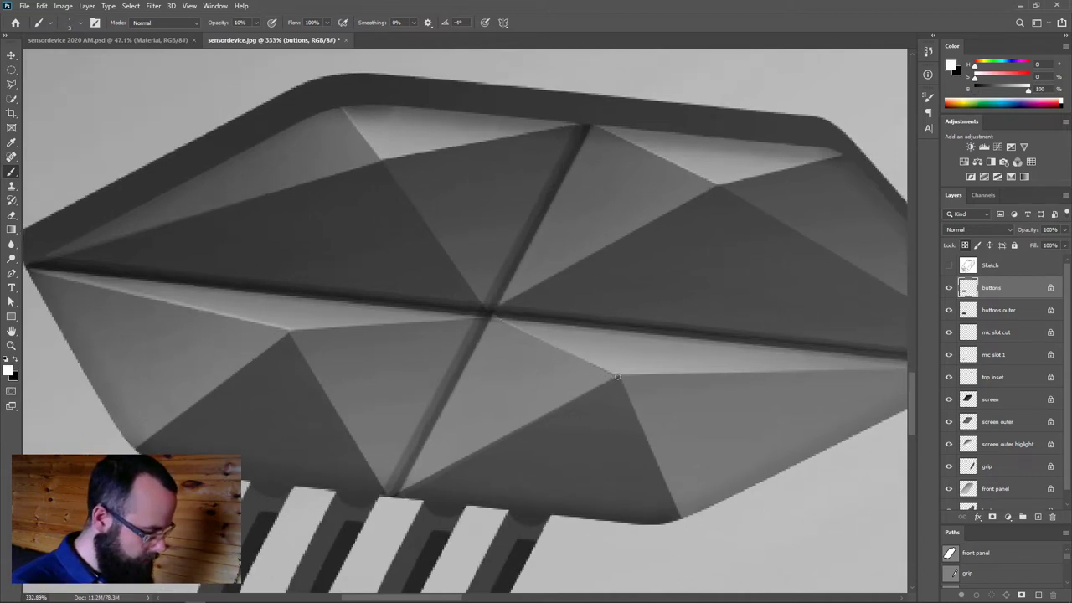
right_click(617, 376, "alt")
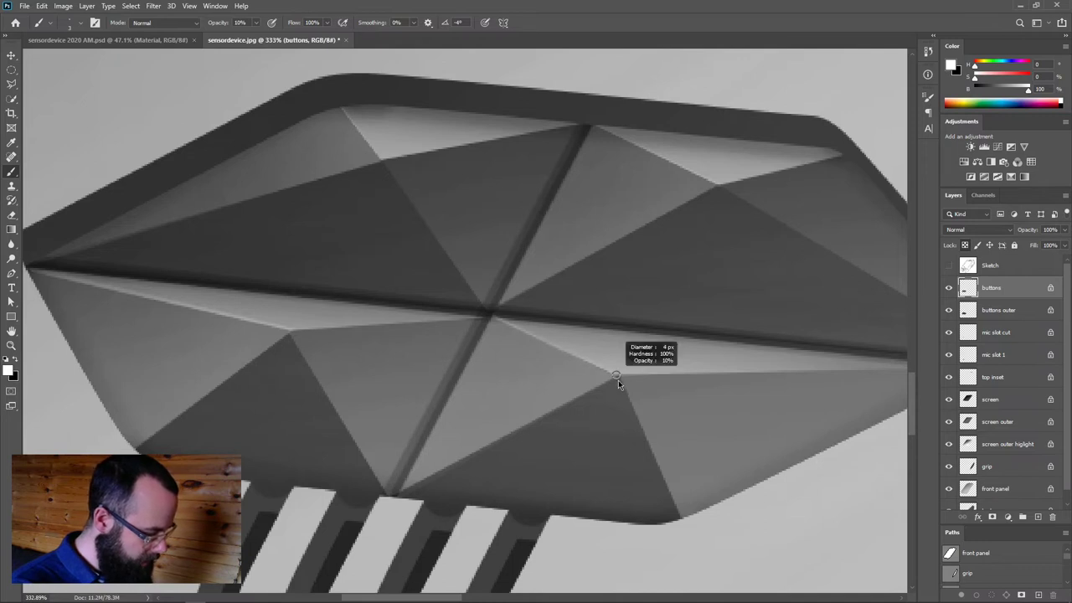
left_click(619, 376, "shift")
Trace faint white highlights along the top-right and top-left edges and the upper ridge to the centre
left_click(714, 184, "shift")
left_click(604, 131, "shift")
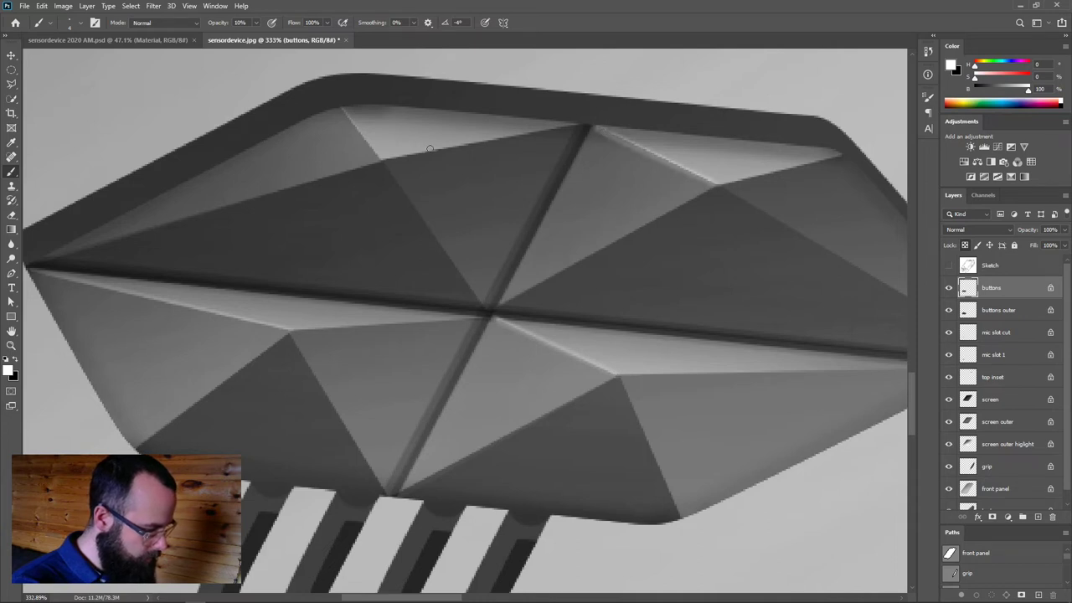
left_click(376, 158, "shift")
left_click(348, 110, "shift")
right_click(336, 236, "alt")
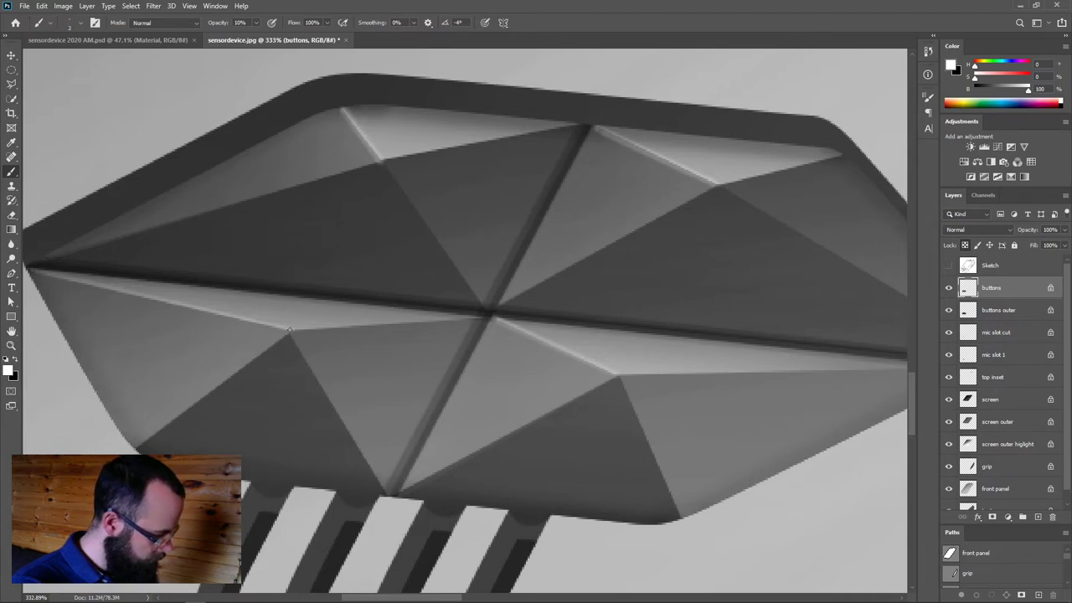
right_click(57, 265, "alt")
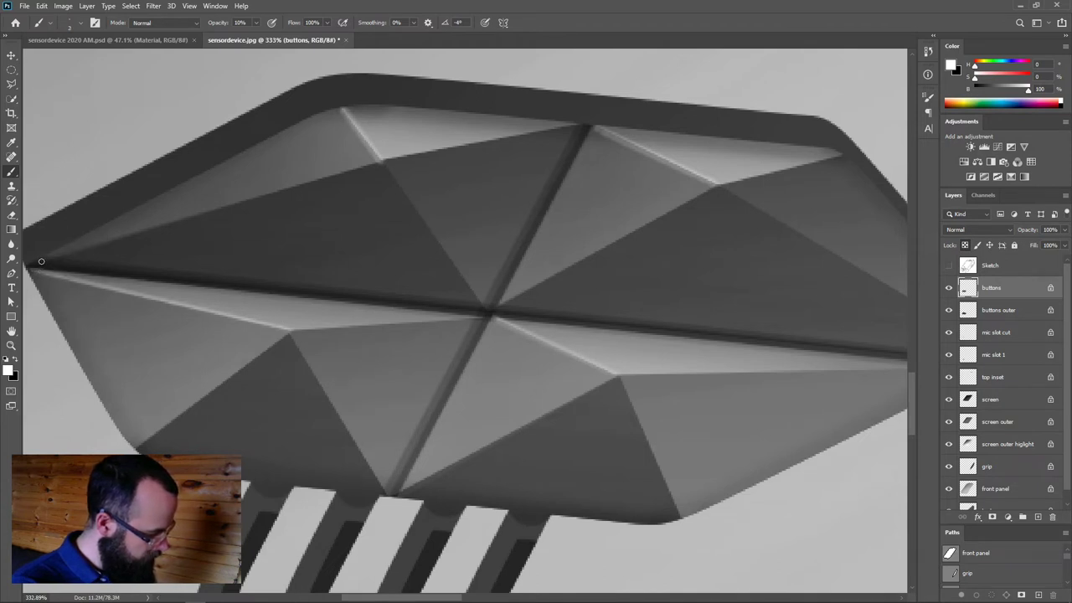
left_click(380, 159, "shift")
left_click(488, 311, "shift")
left_click(717, 183, "shift")
Highlight the creases running to the right tip, toward the bottom, and up from the lower tip
scroll(765, 326, "right", 5)
left_click(800, 339, "shift")
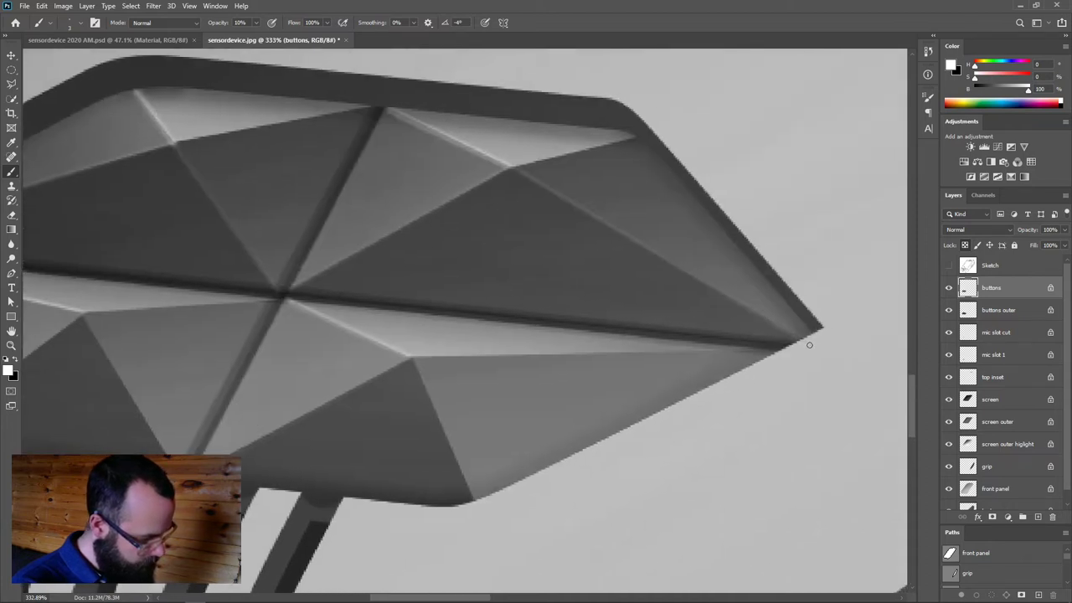
left_click(412, 359, "shift")
left_click(474, 502, "shift")
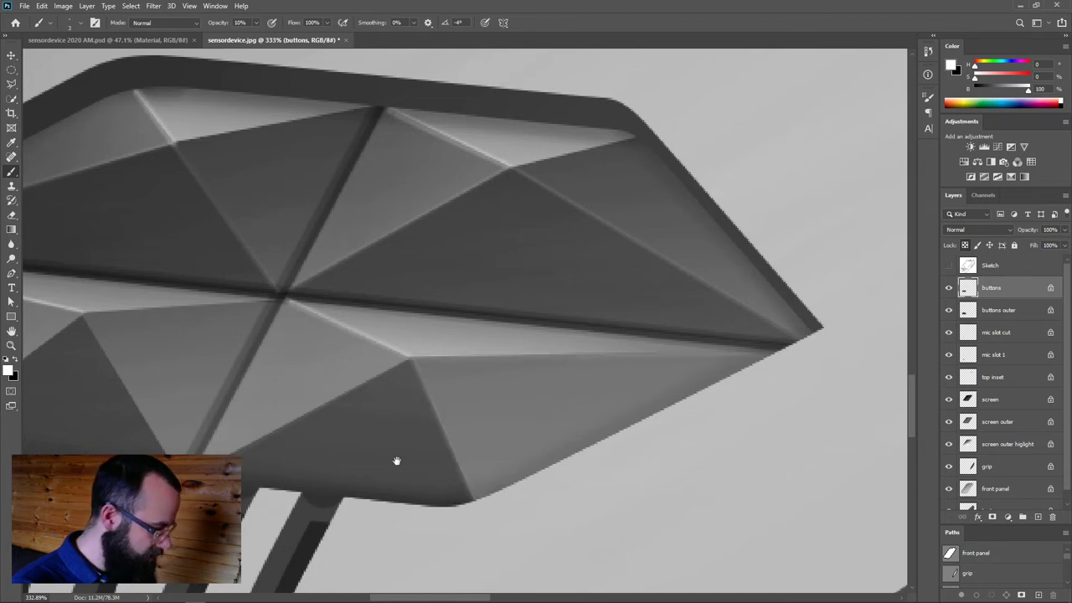
left_click_drag(394, 460, 496, 431)
left_click(286, 449, "shift")
left_click(187, 285, "shift")
Repaint the upper-left and upper-right ridge highlights with a 6 px brush, then raise opacity to 20%
left_click_drag(225, 391, 444, 417)
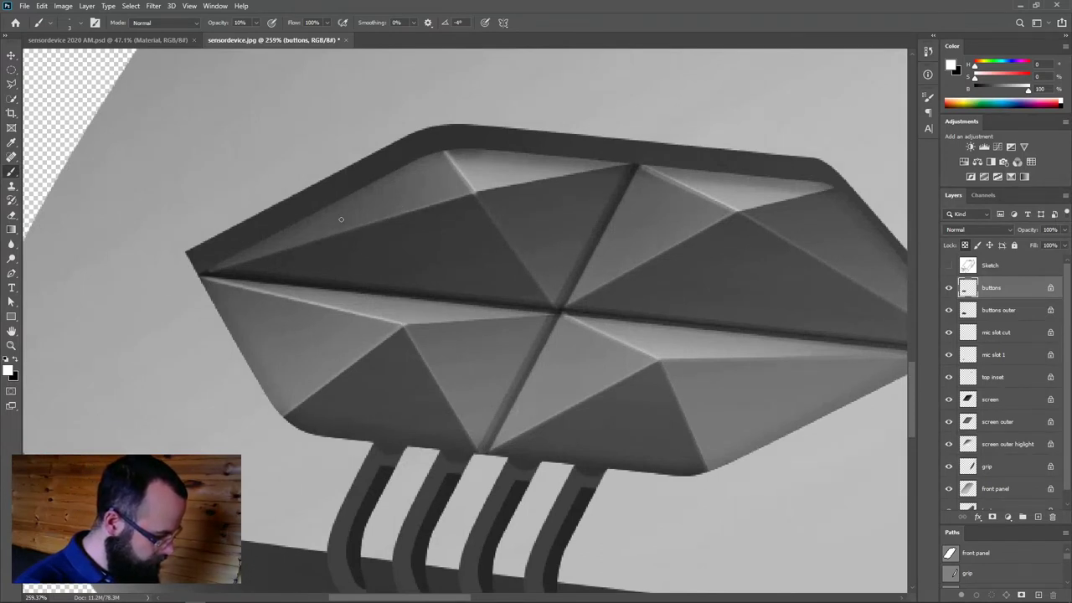
right_click(427, 245, "alt")
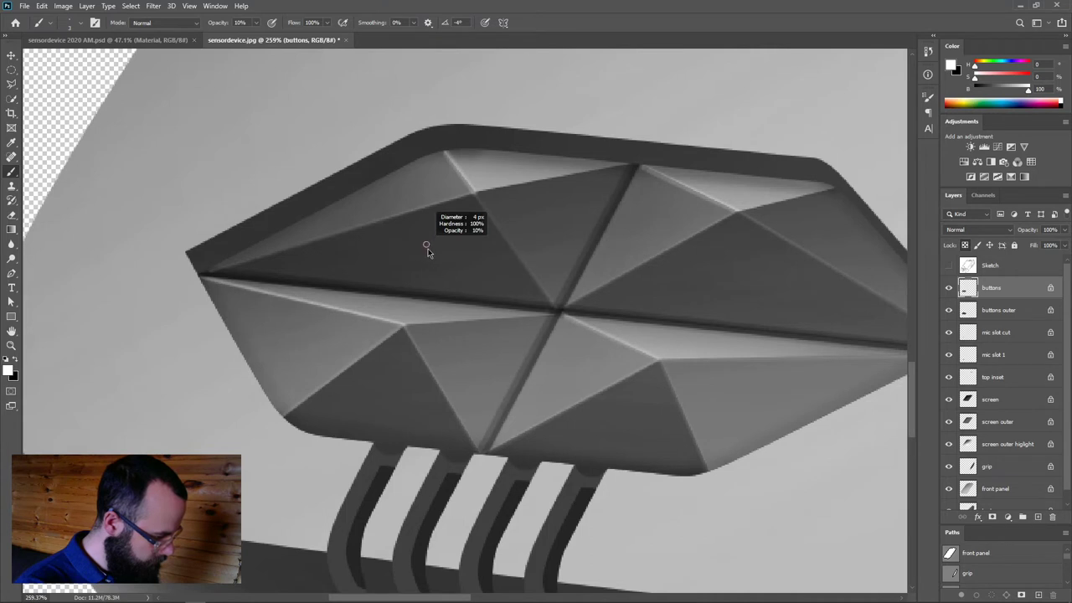
left_click(470, 191, "shift")
key("ctrl+z")
left_click_drag(348, 286, 356, 313)
left_click_drag(361, 350, 358, 347)
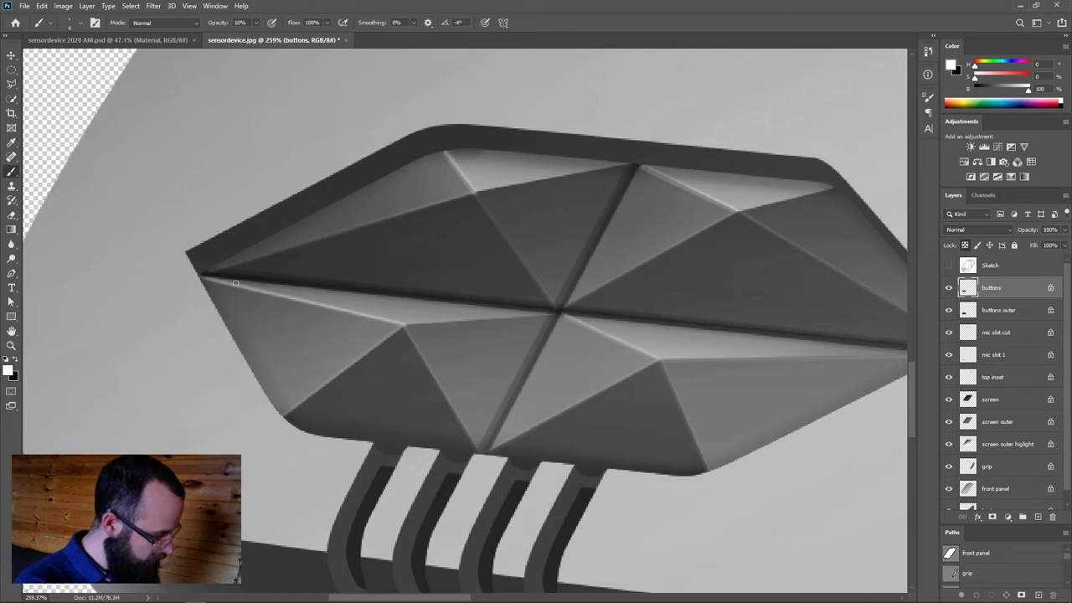
left_click(472, 185, "shift")
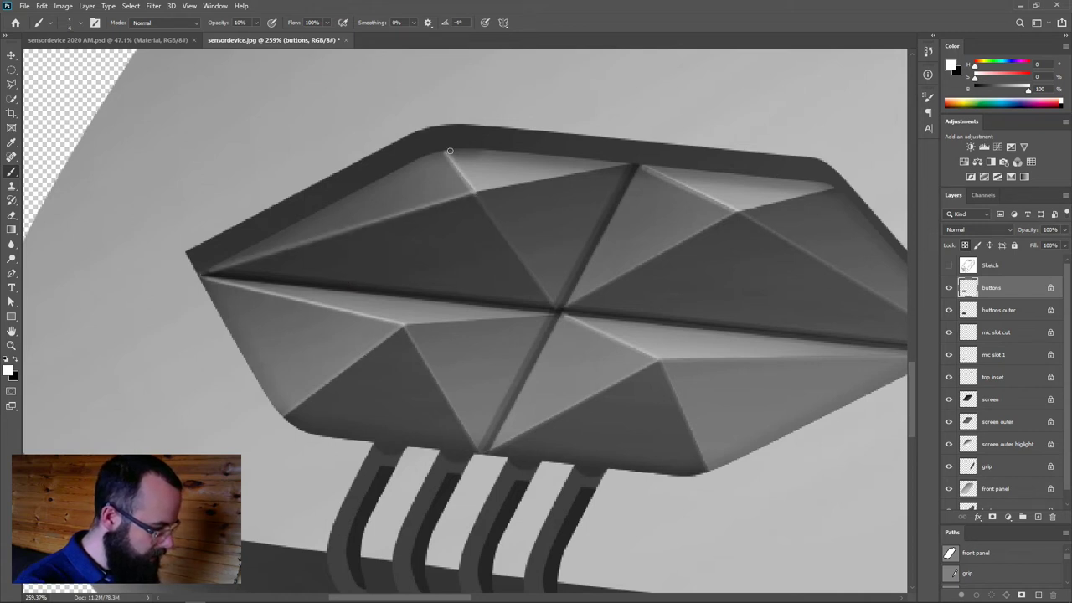
left_click(740, 213, "shift")
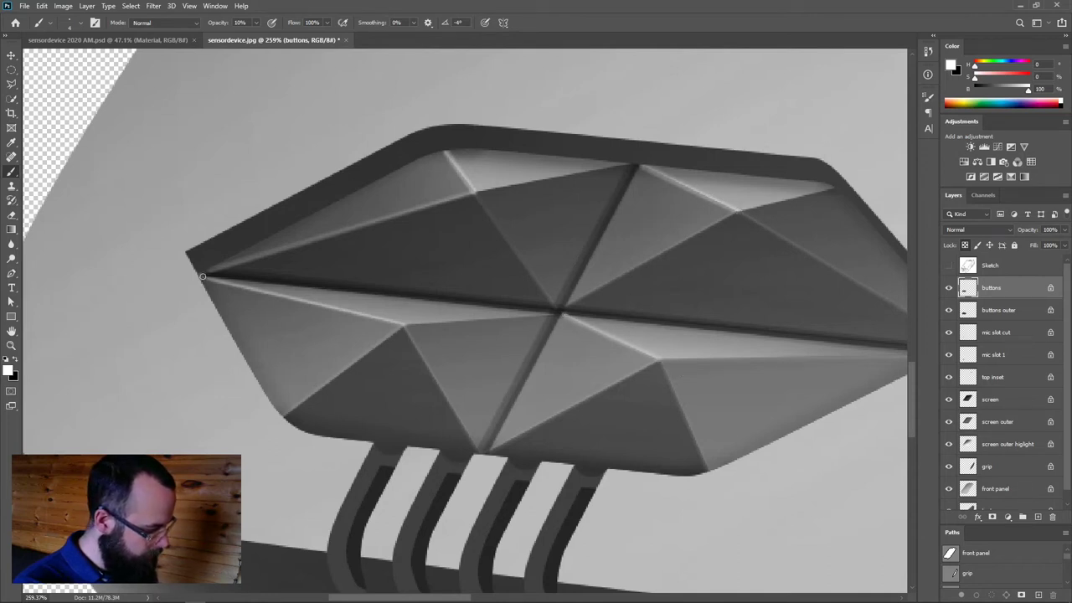
left_click(400, 325, "shift")
key("2")
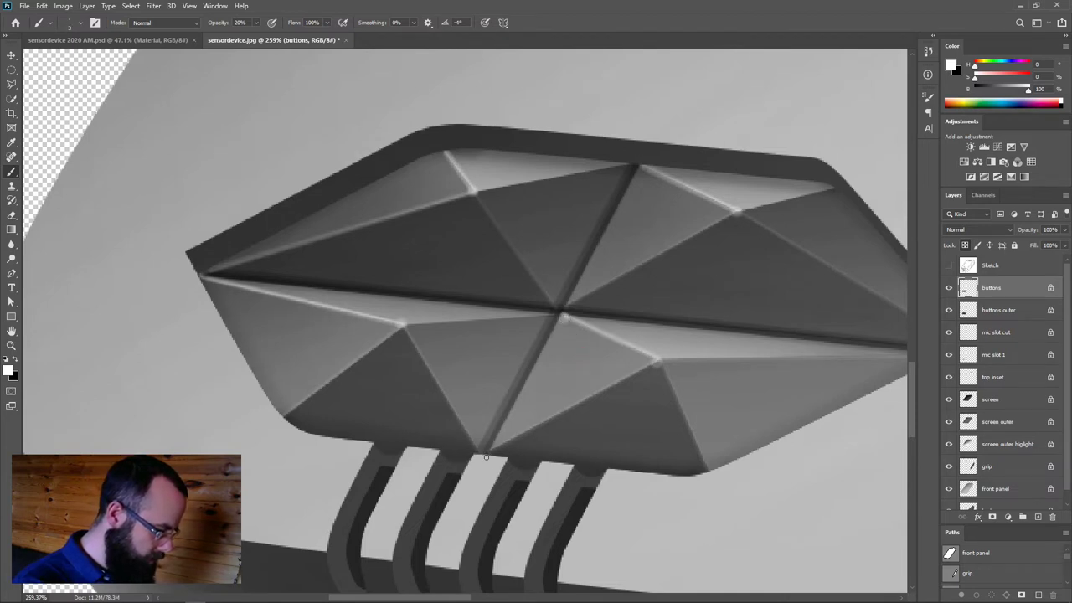
Highlight the seams below the centre, out to the right tip, and along the upper-right and left
left_click(563, 316, "shift")
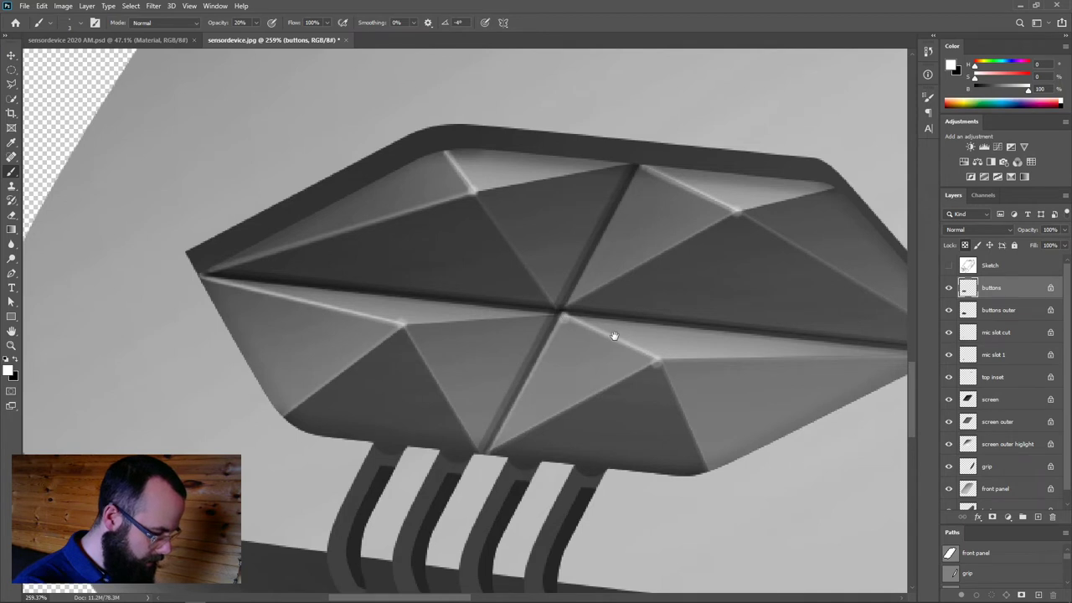
left_click_drag(613, 334, 526, 333)
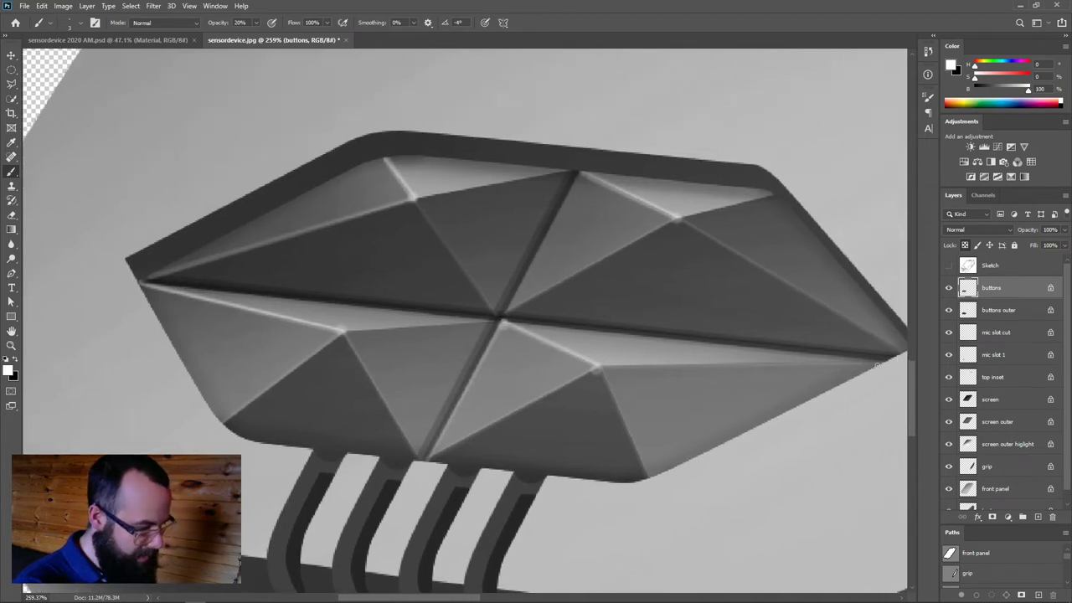
left_click(888, 363, "shift")
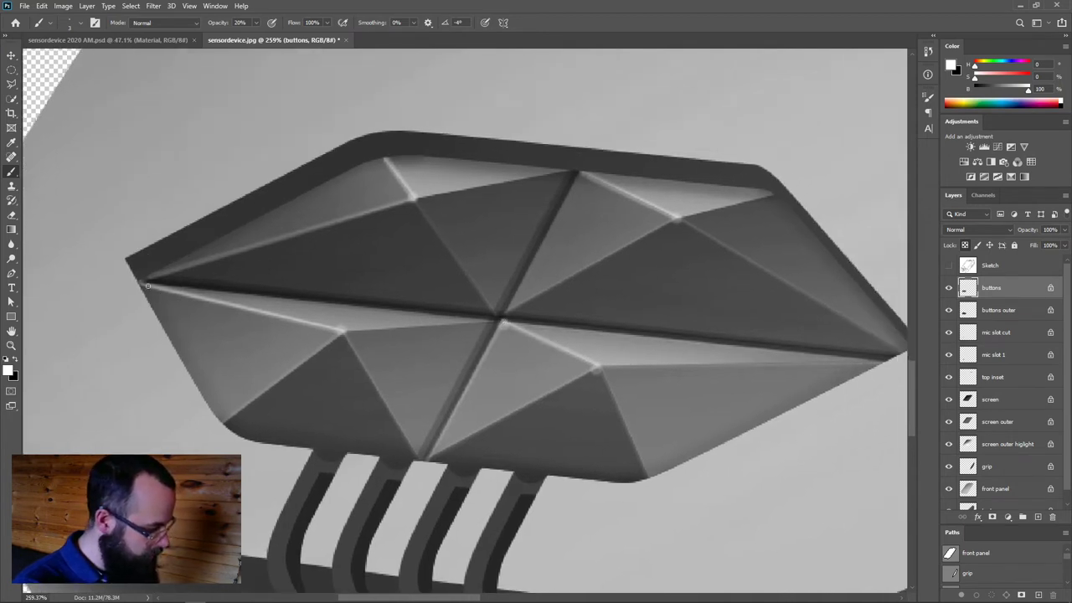
left_click(490, 323, "shift")
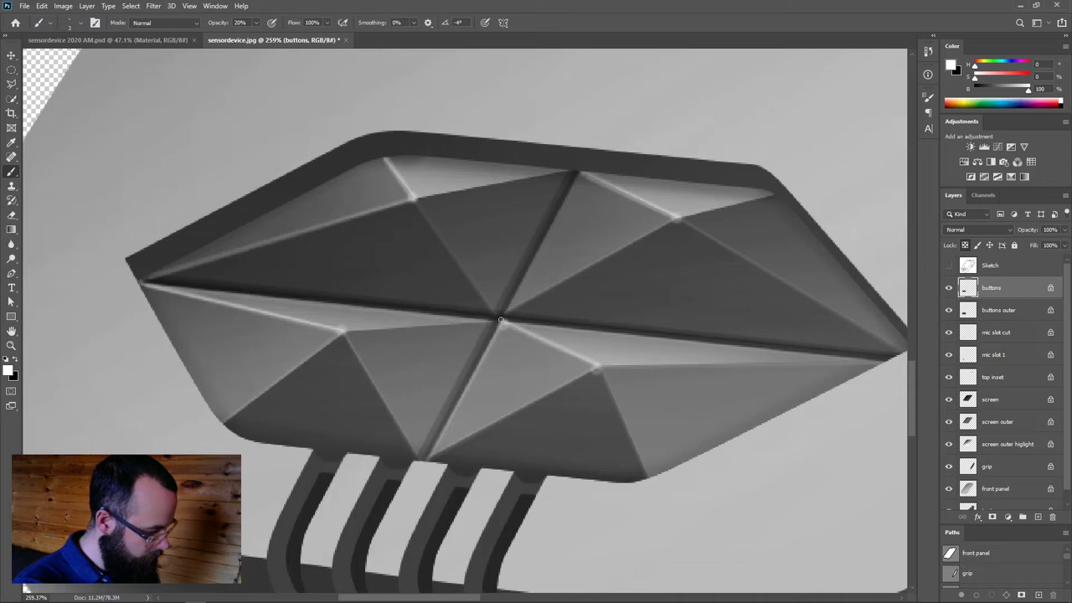
left_click(583, 174, "shift")
left_click(768, 192, "shift")
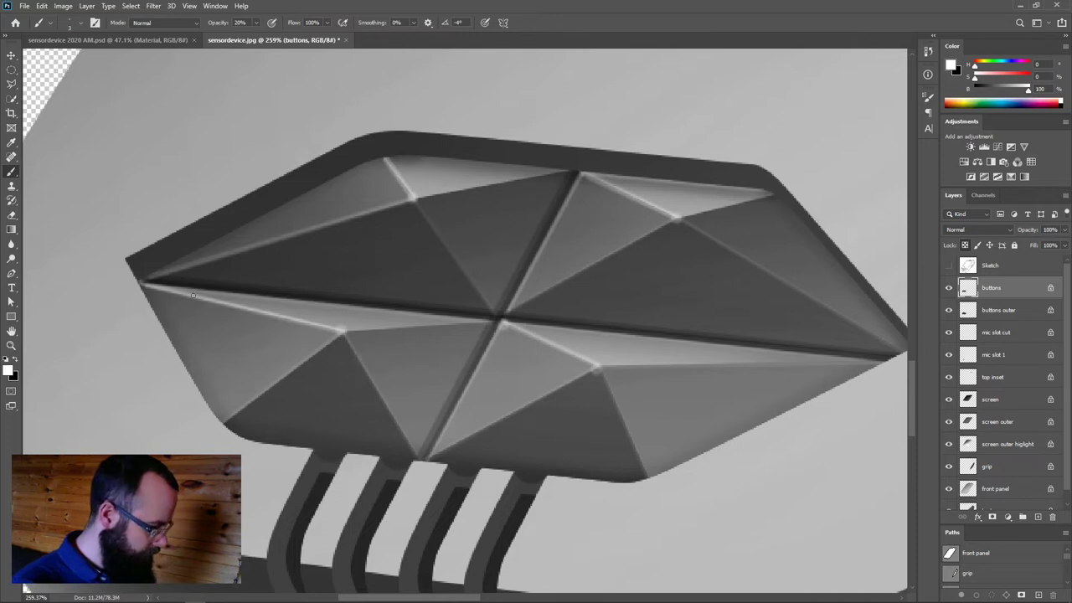
left_click(489, 321, "shift")
Try a 3 px white highlight on the diagonal seam from the top vertex, then undo it
scroll(507, 331, "up", 3)
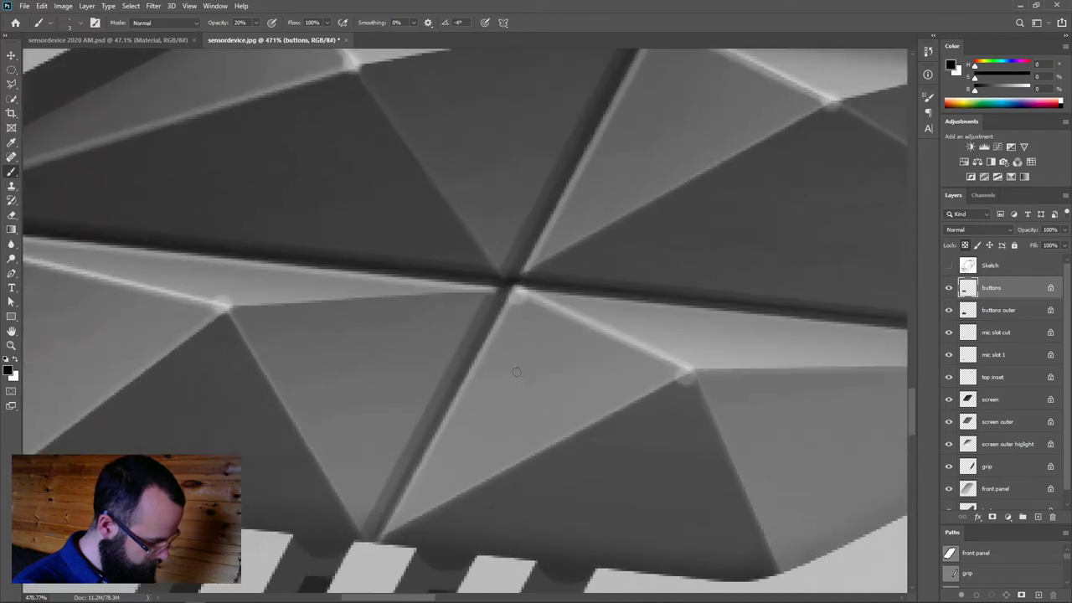
right_click(513, 374, "alt")
key("x")
right_click(389, 530, "alt")
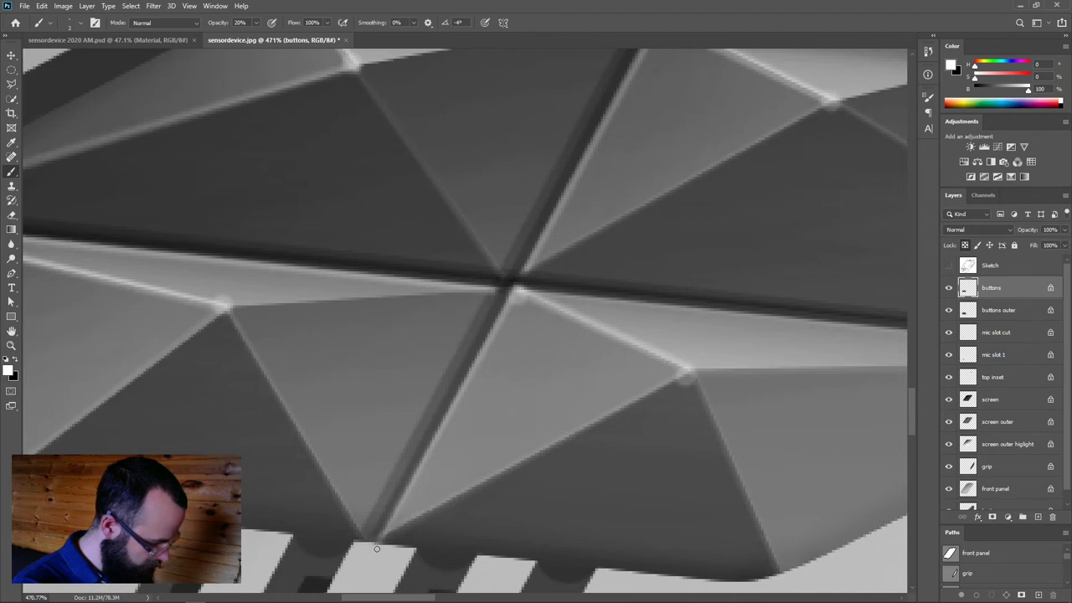
scroll(578, 222, "up", 3)
left_click(570, 212, "shift")
key("ctrl+z")
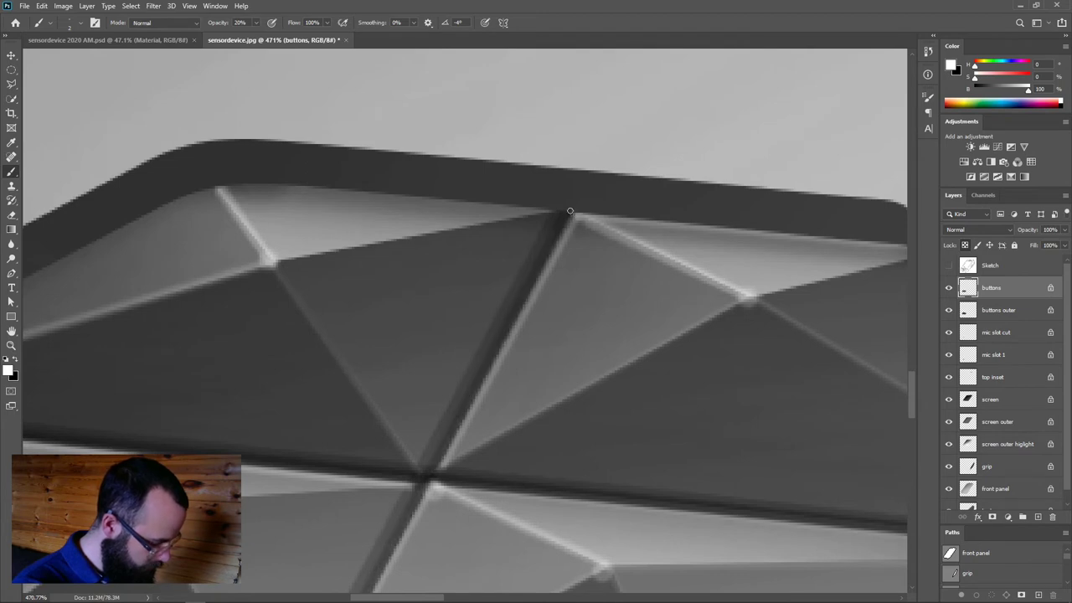
Switch to black and zoom out across the lower region, upper seams and left corner to check the result
key("x")
left_click_drag(504, 450, 547, 317)
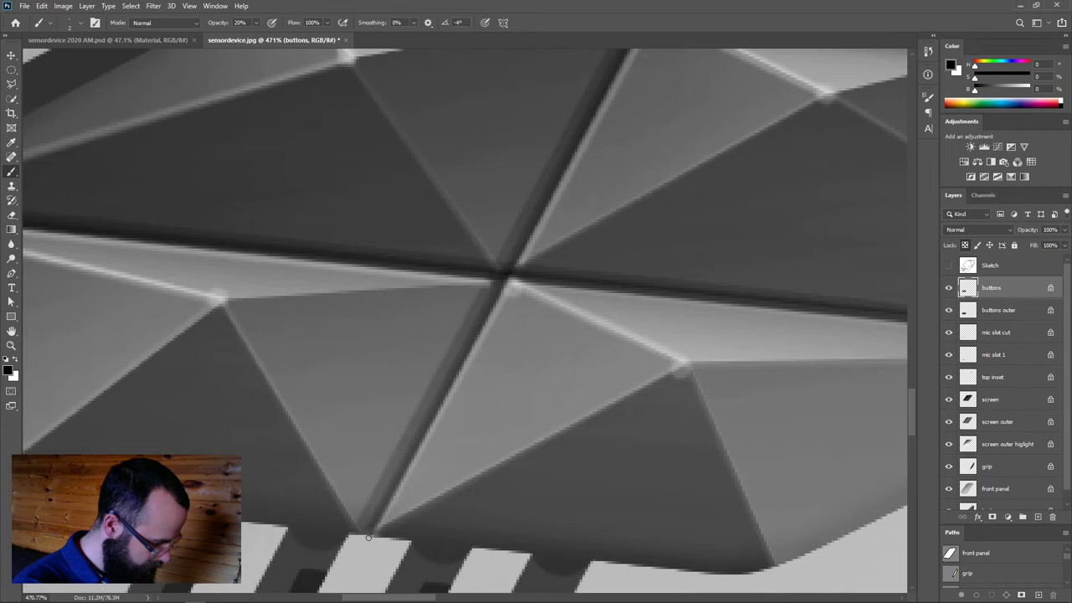
left_click_drag(519, 318, 497, 398)
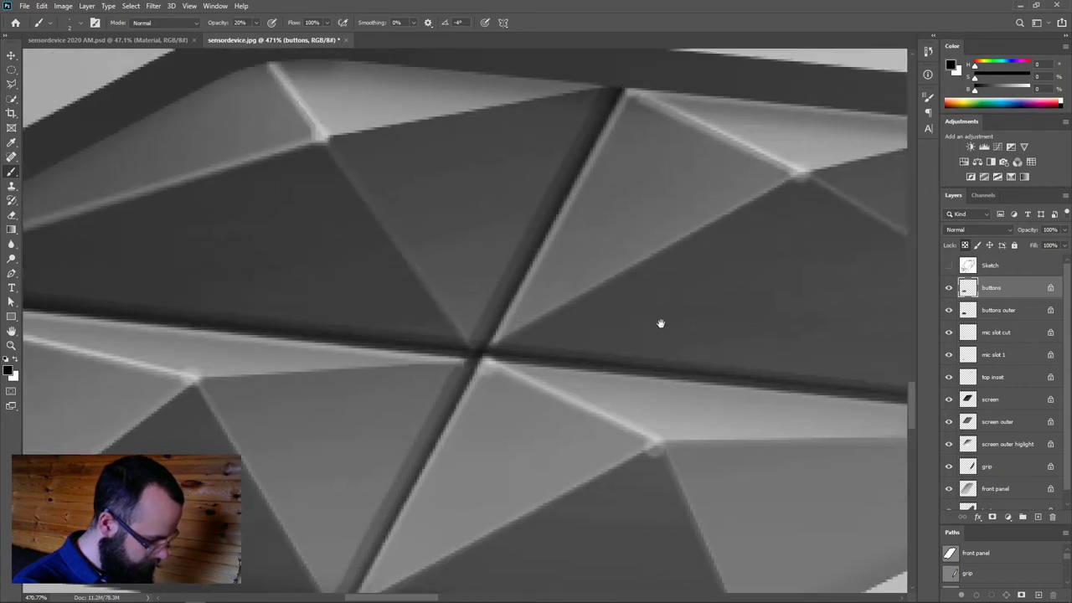
scroll(660, 318, "down", 4)
left_click_drag(130, 346, 84, 327)
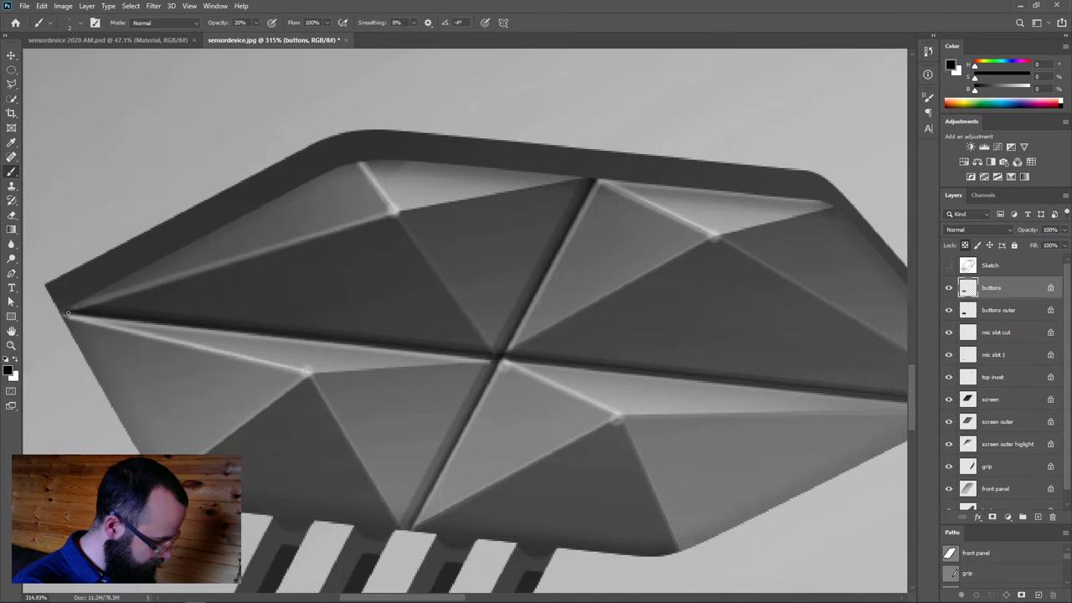
scroll(342, 366, "right", 5)
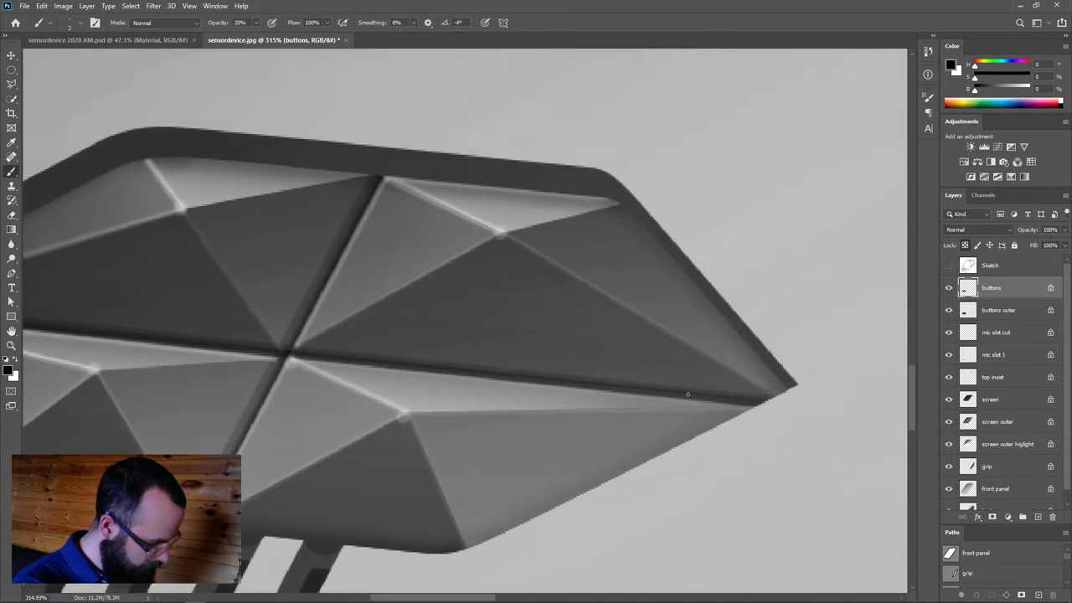
scroll(599, 432, "down", 8)
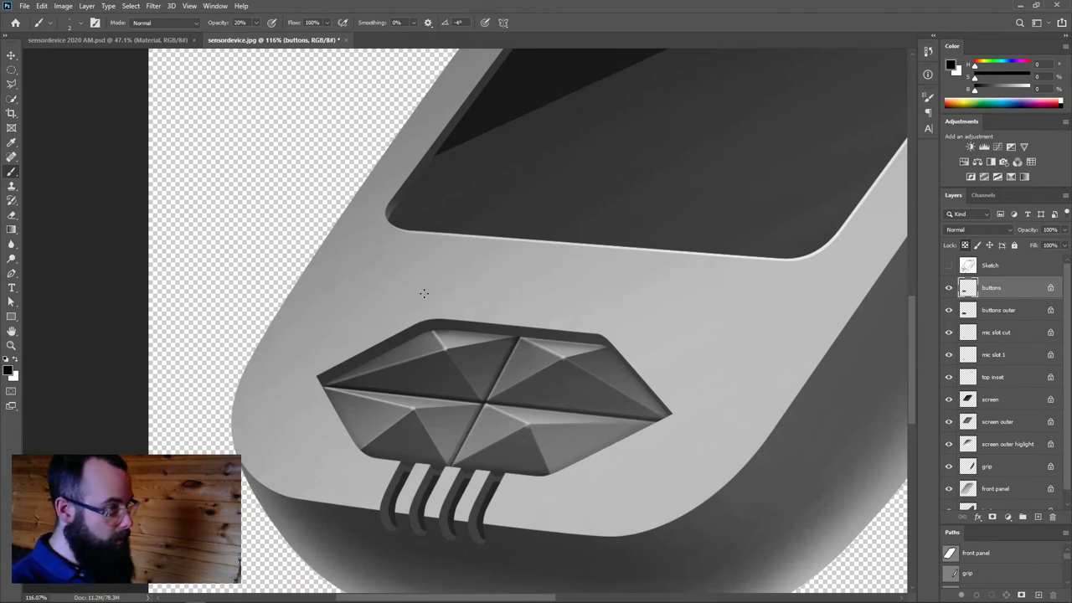
Select the buttons outer layer and adjust the brush size and hardness settings
left_click_drag(479, 425, 485, 404)
scroll(486, 405, "up", 3)
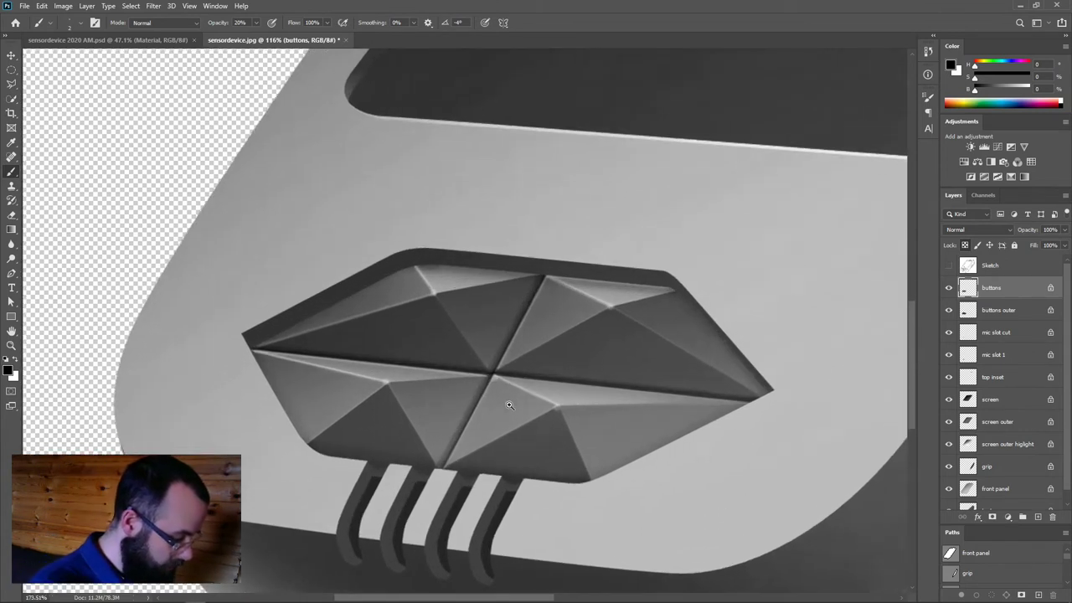
scroll(491, 449, "up", 3)
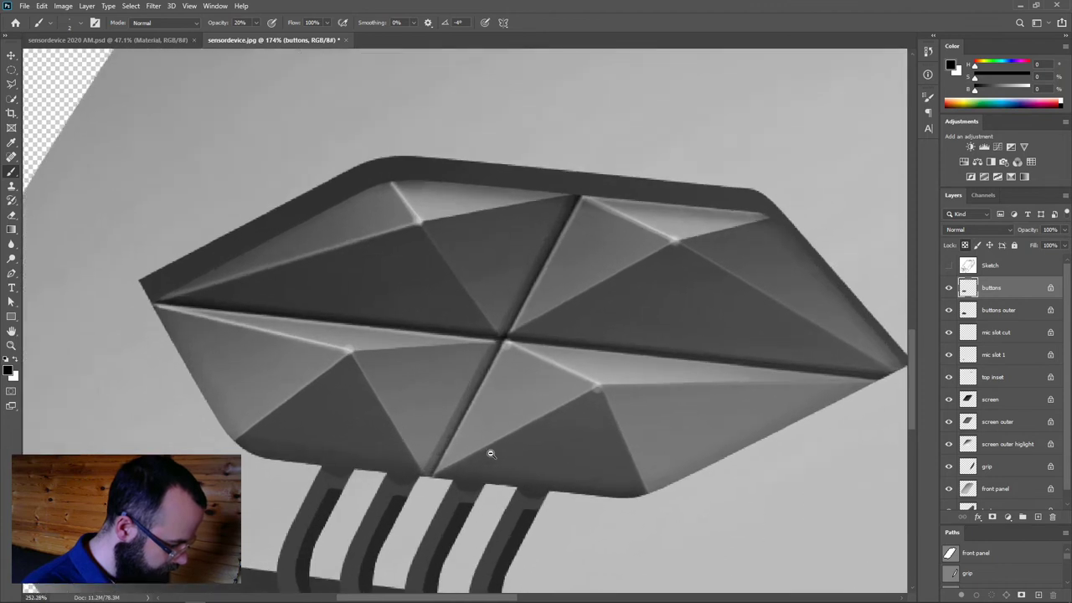
left_click_drag(490, 450, 497, 500)
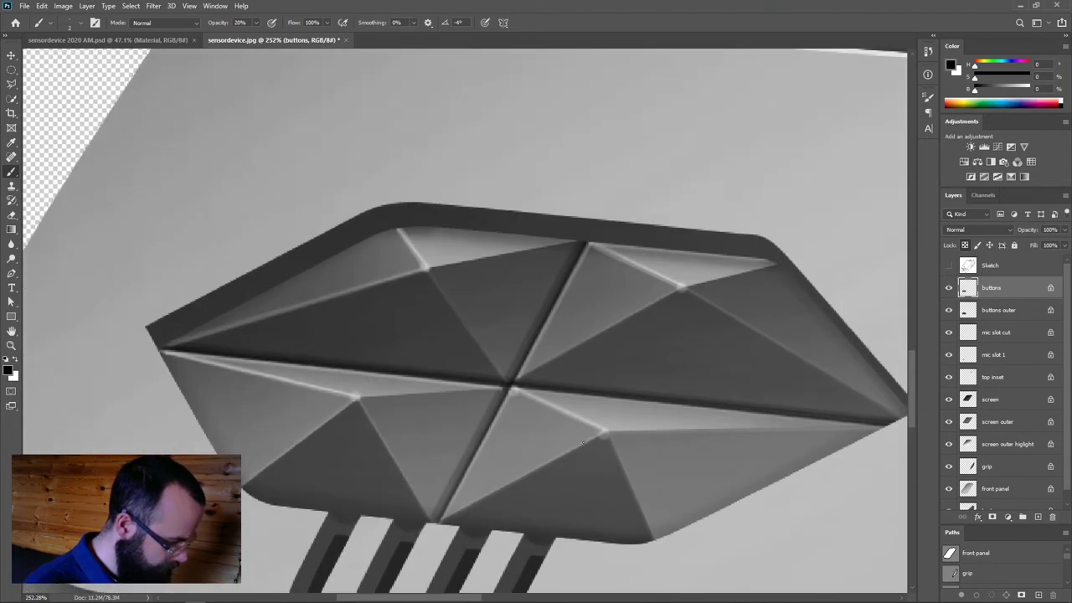
left_click(997, 310)
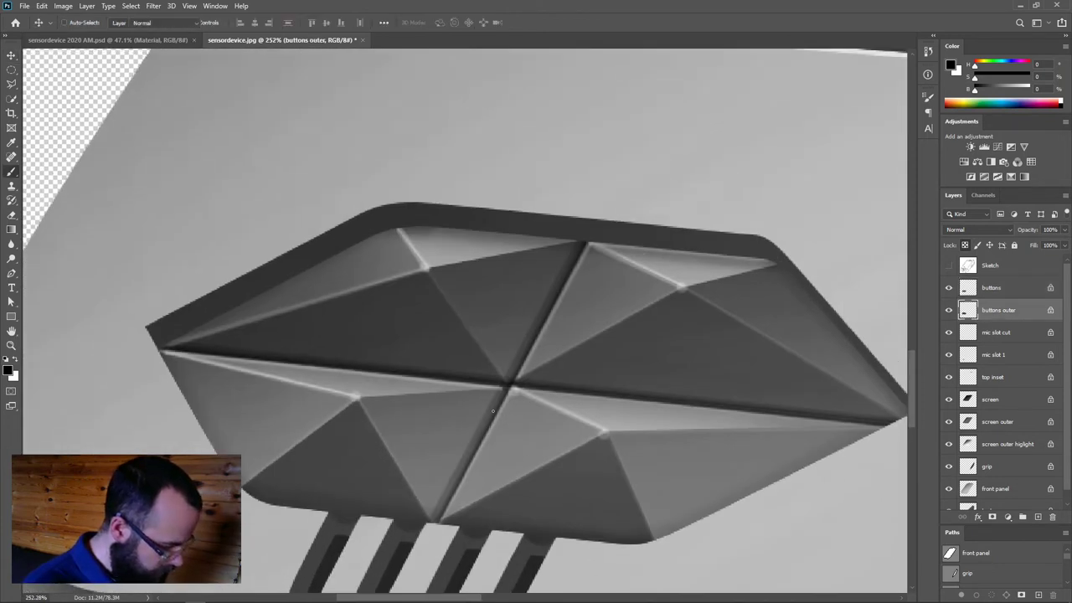
right_click(437, 411, "alt")
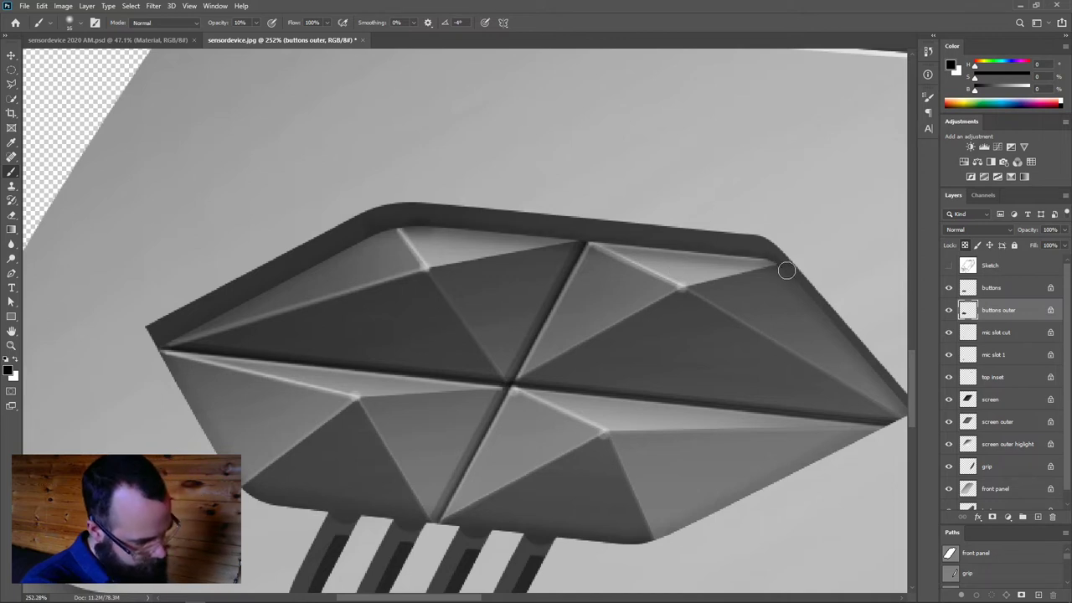
Zoom in on the curved mic slots and select the mic slot 1 layer
scroll(718, 460, "down", 2)
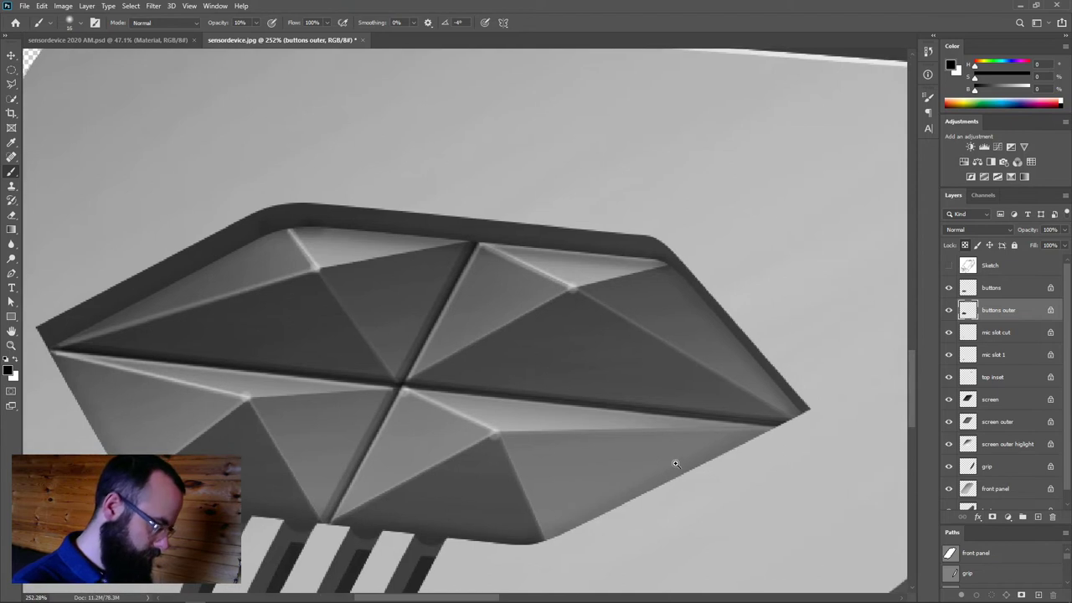
scroll(692, 474, "down", 3)
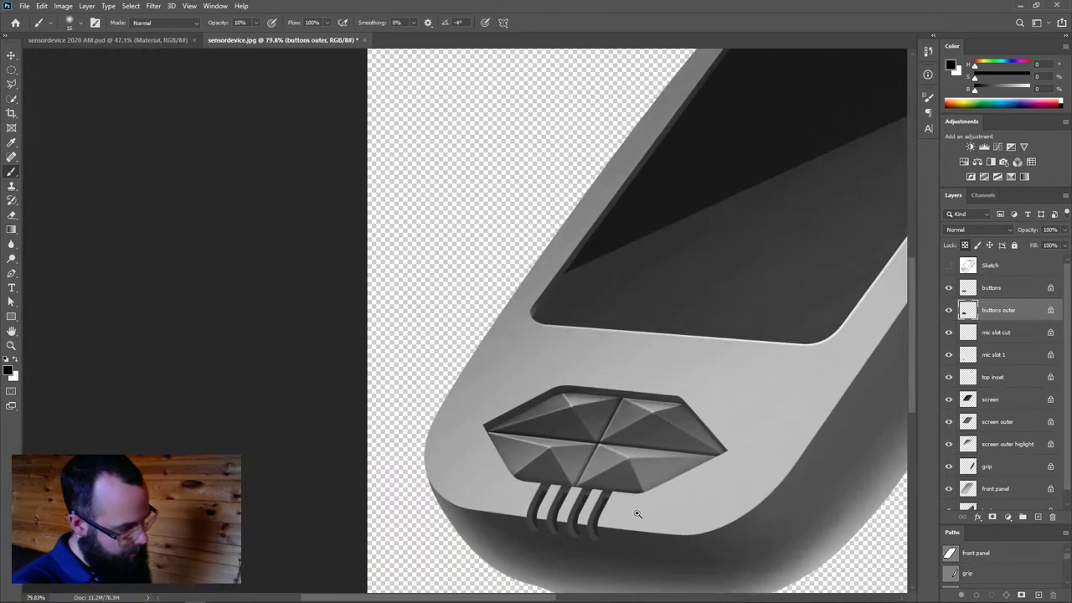
scroll(634, 502, "up", 1)
scroll(577, 445, "up", 5)
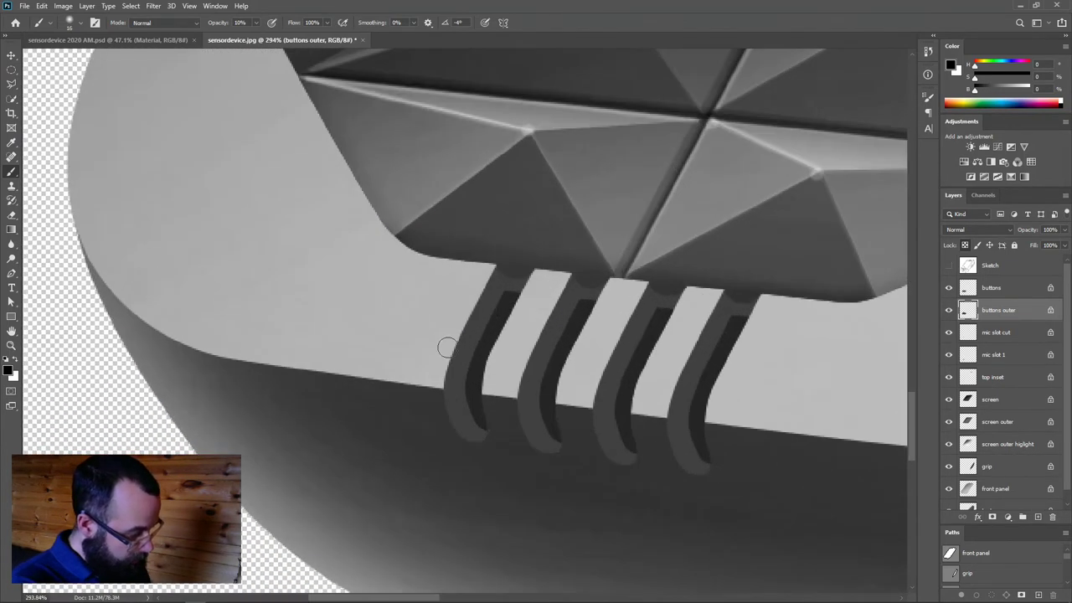
left_click(970, 356)
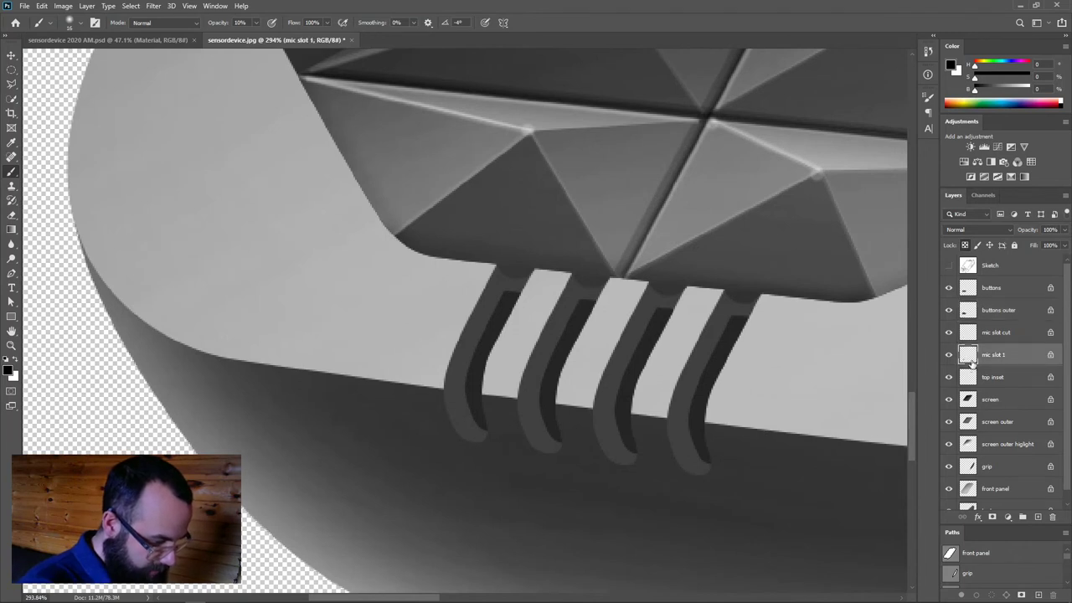
Compare the mic slot 1 layer, then set a smaller soft brush at 10% opacity on it
left_click(949, 356)
left_click(948, 357)
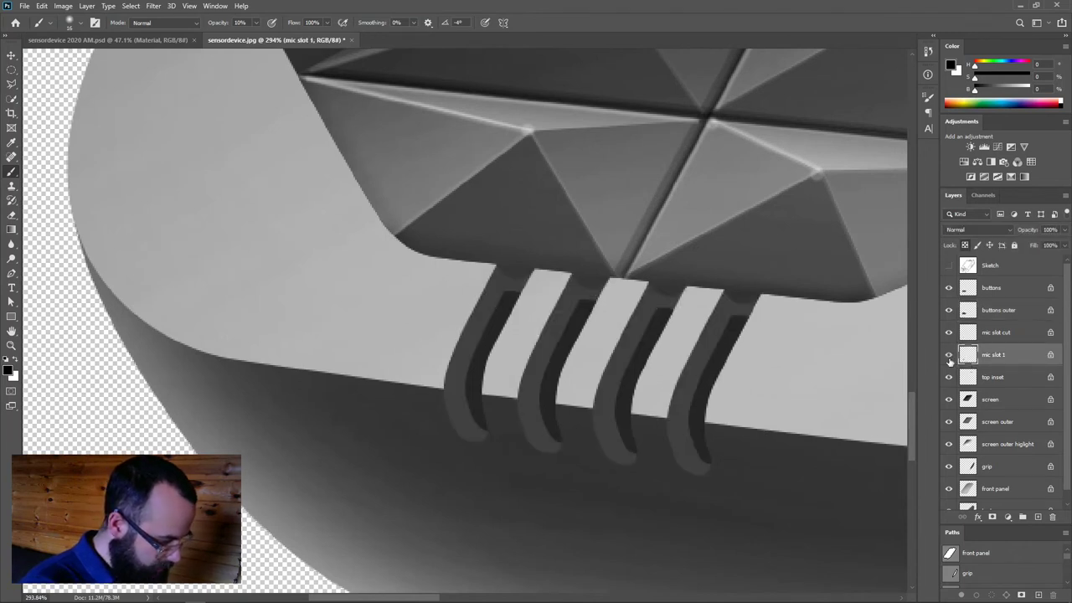
left_click(967, 334)
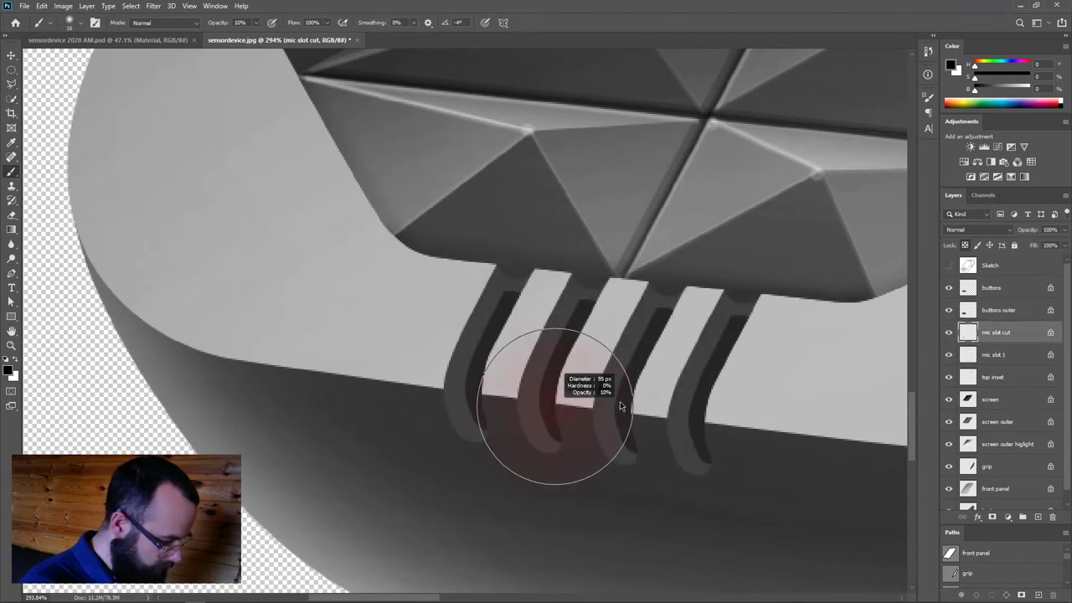
key("3")
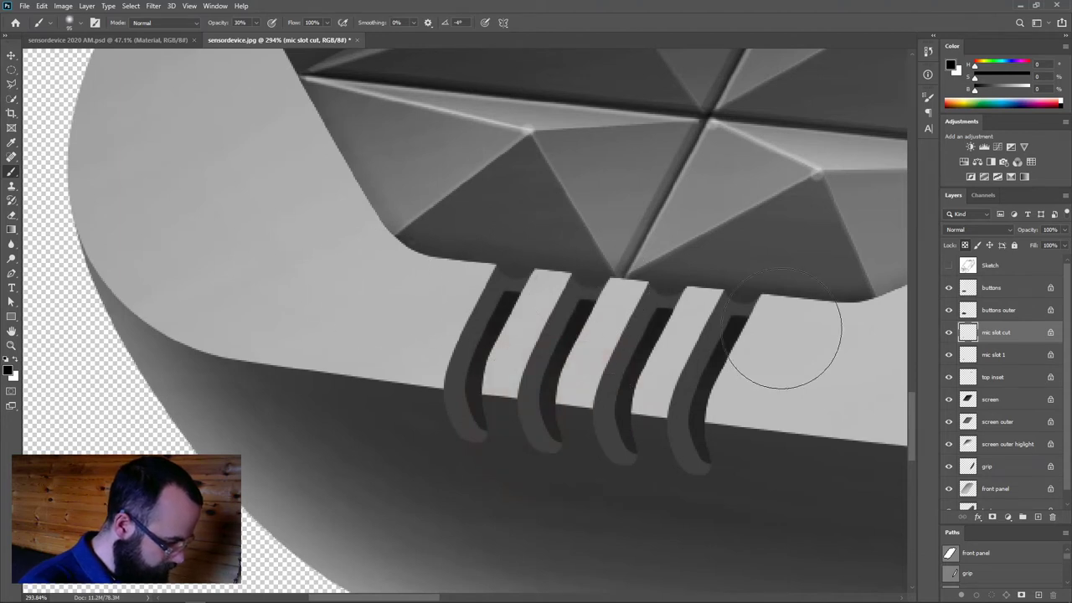
left_click(972, 355)
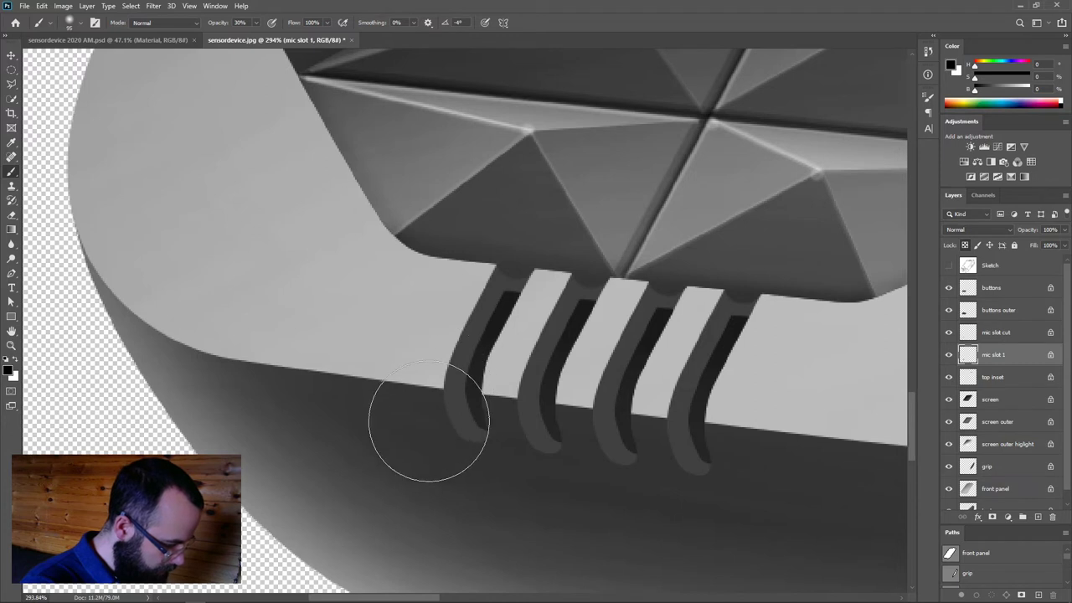
right_click(357, 349, "alt")
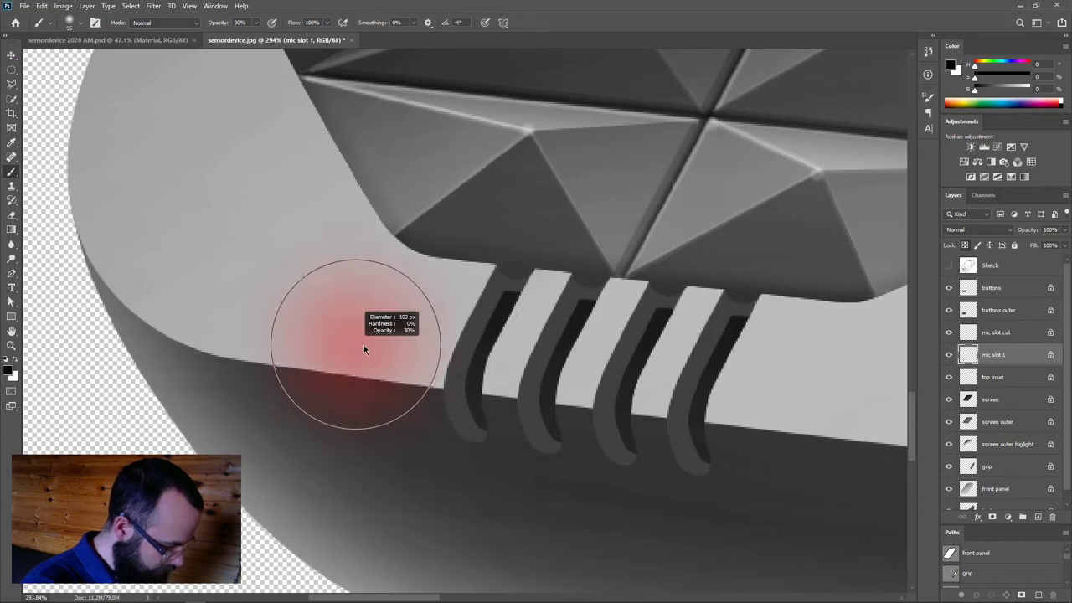
mouse_move(363, 345)
left_mouse_down()
mouse_move(338, 351)
mouse_move(362, 350)
mouse_move(352, 351)
left_mouse_up()
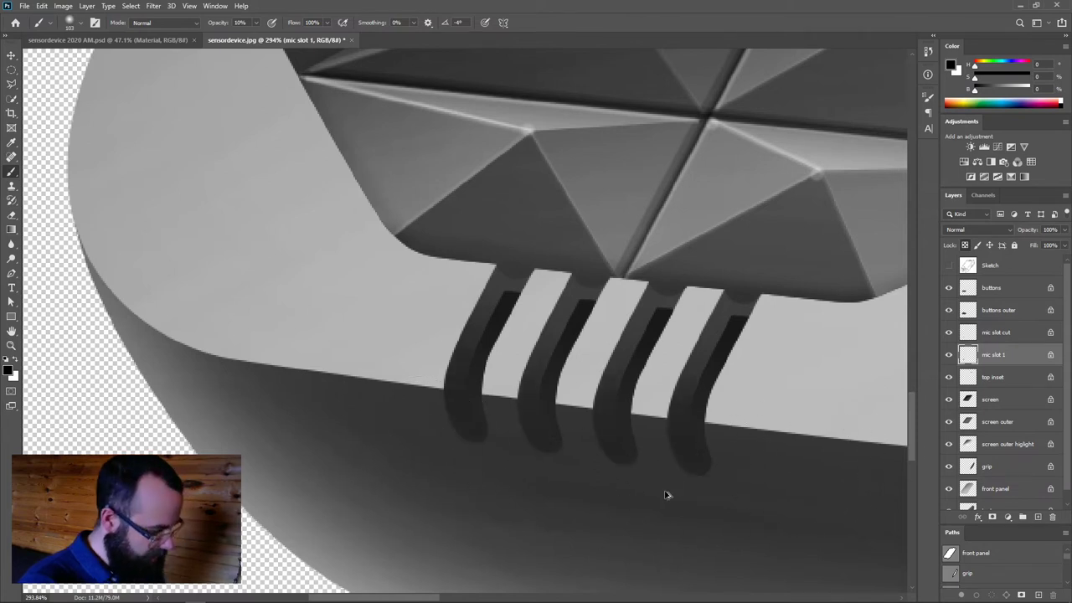
Paint white highlights on the bottoms of all four mic slots with a 31 px brush
left_click_drag(651, 490, 546, 388)
right_click(352, 416, "alt")
key("x")
right_click(340, 391, "alt")
left_click_drag(388, 347, 373, 335)
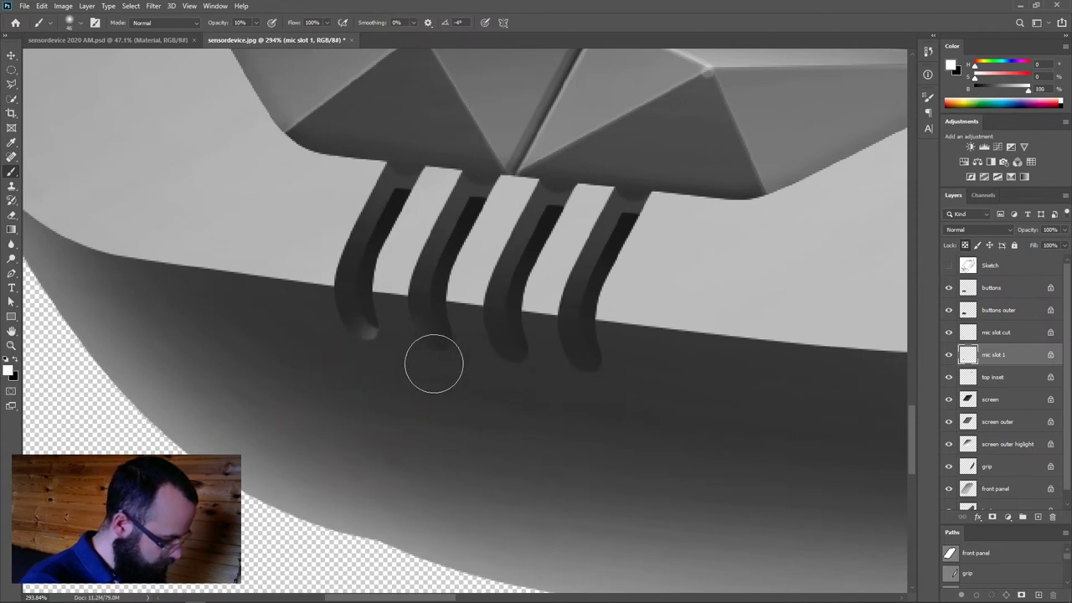
left_click_drag(449, 357, 453, 354)
left_click_drag(522, 369, 527, 363)
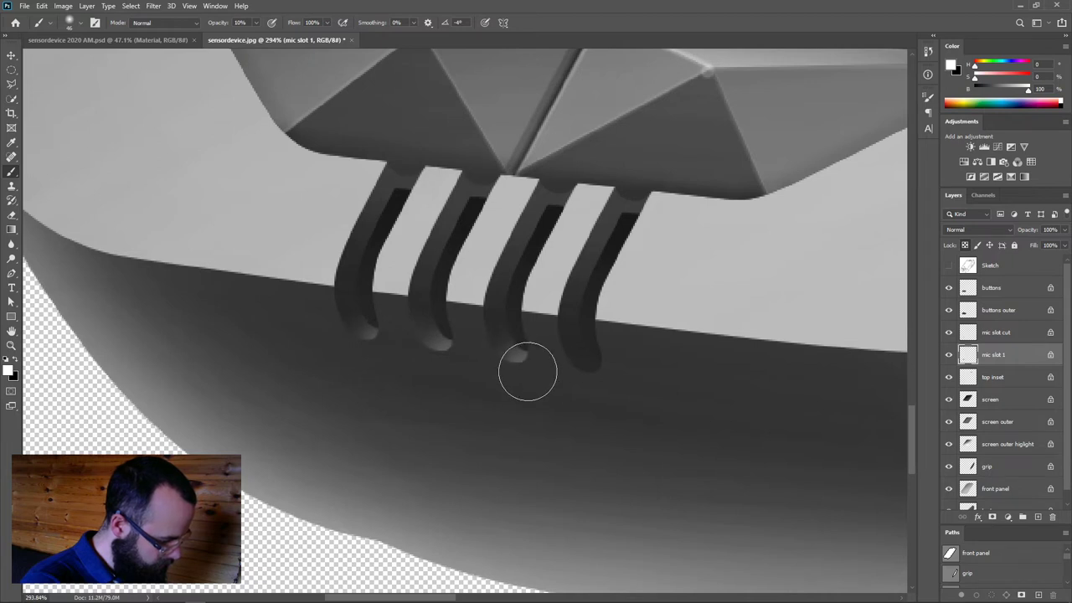
left_click_drag(604, 372, 591, 364)
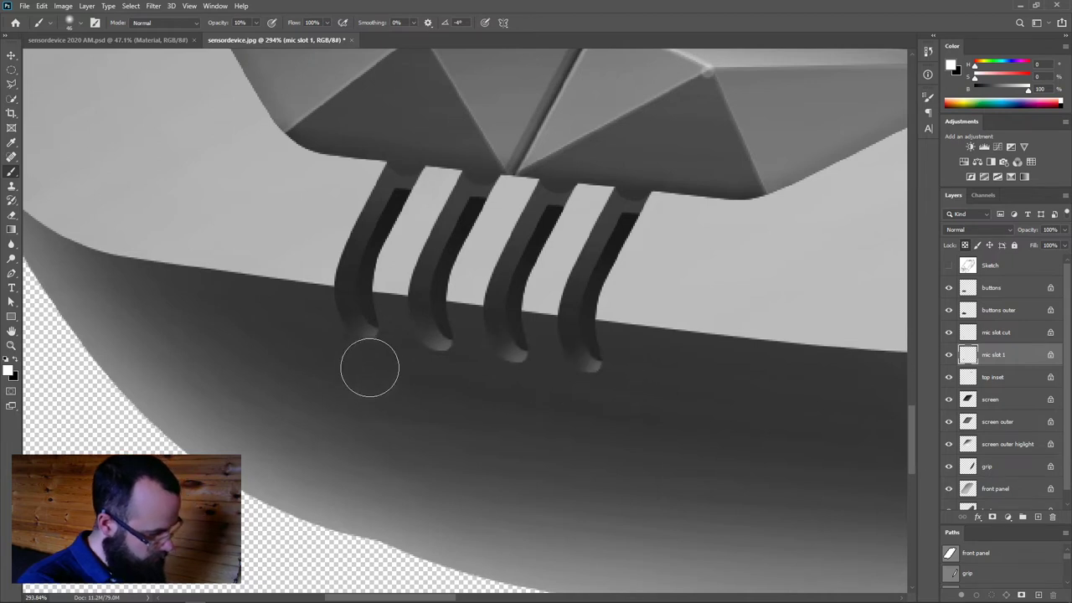
left_click_drag(444, 360, 452, 360)
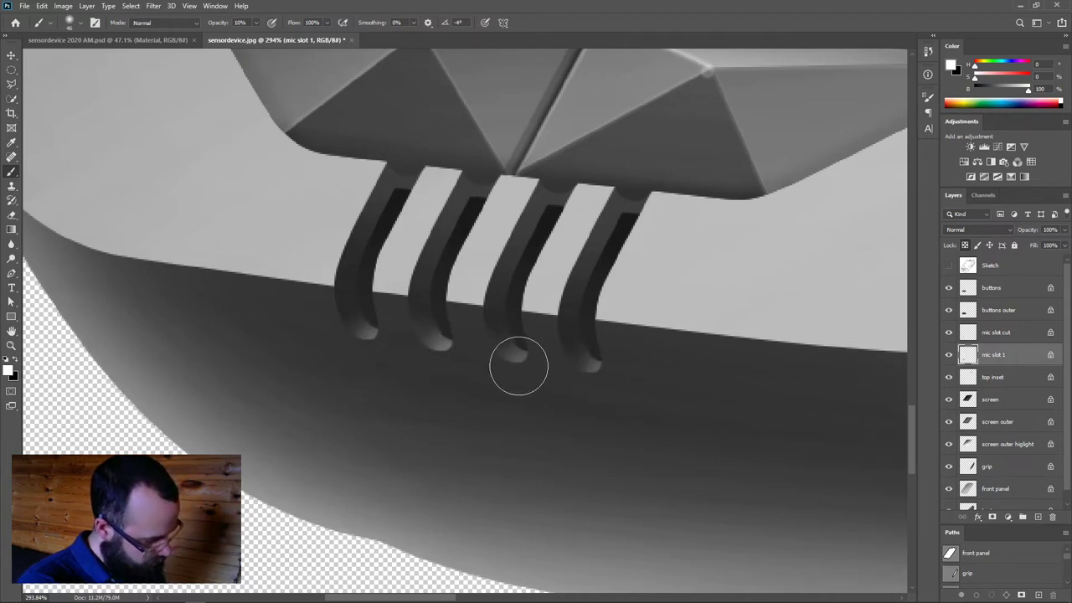
mouse_move(608, 411)
left_mouse_down()
mouse_move(560, 412)
mouse_move(662, 413)
left_mouse_up()
key("ctrl+z")
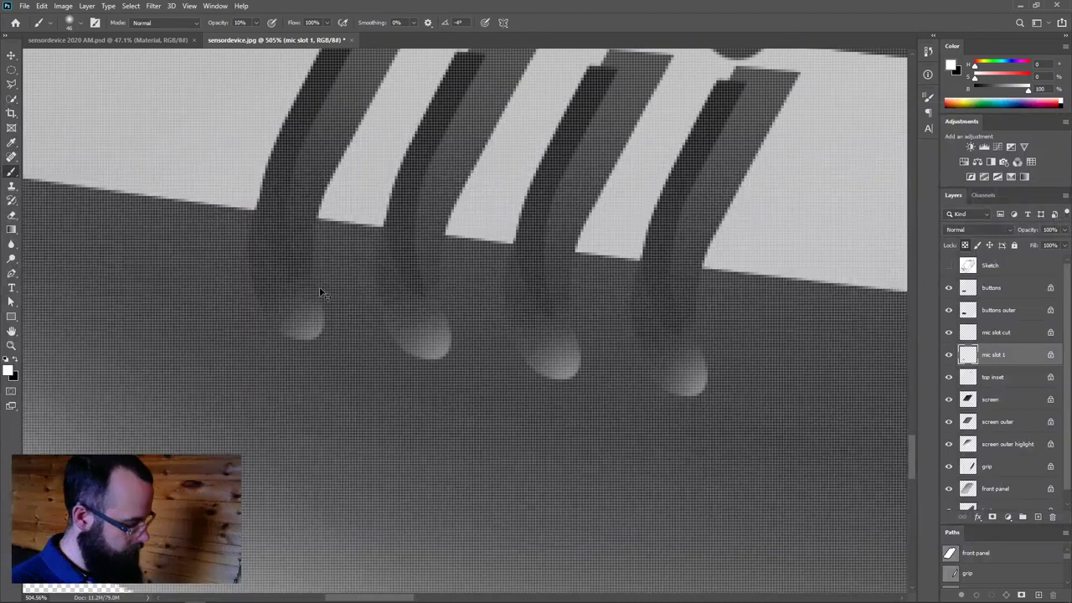
key("ctrl+shift+z")
Paint thin white highlights along the slots' top edges with a 32 px brush at 20%
scroll(467, 371, "down", 4)
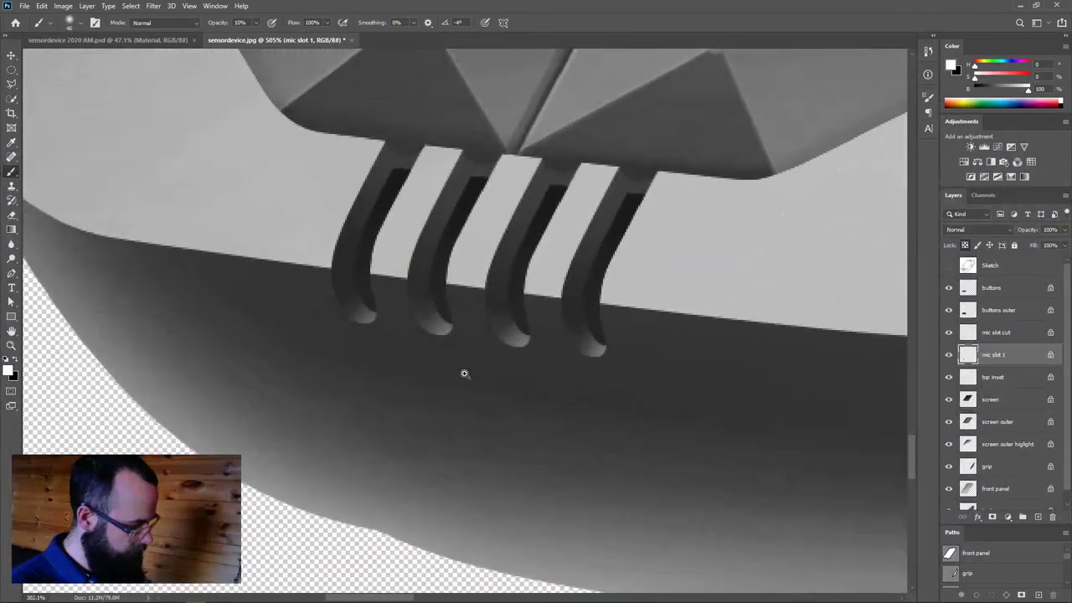
right_click(413, 149, "alt")
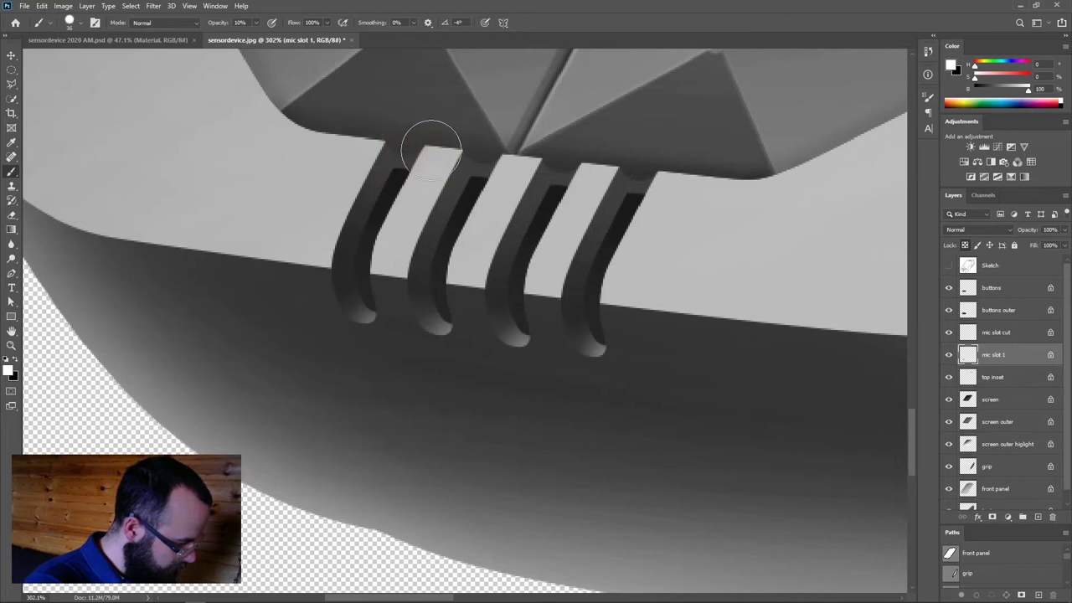
right_click(407, 135, "alt")
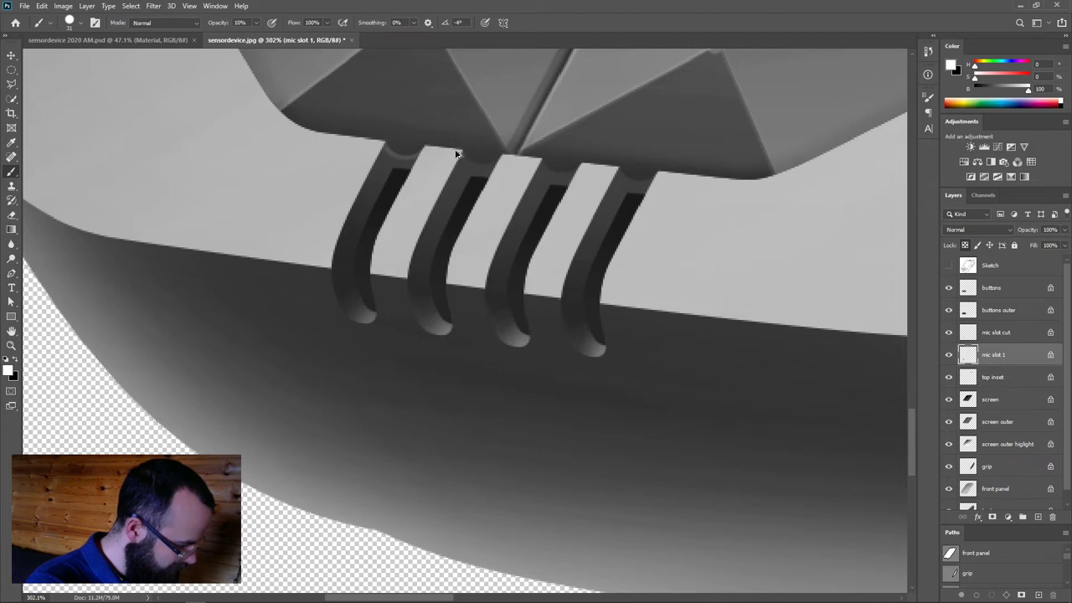
scroll(398, 149, "up", 3)
key("2")
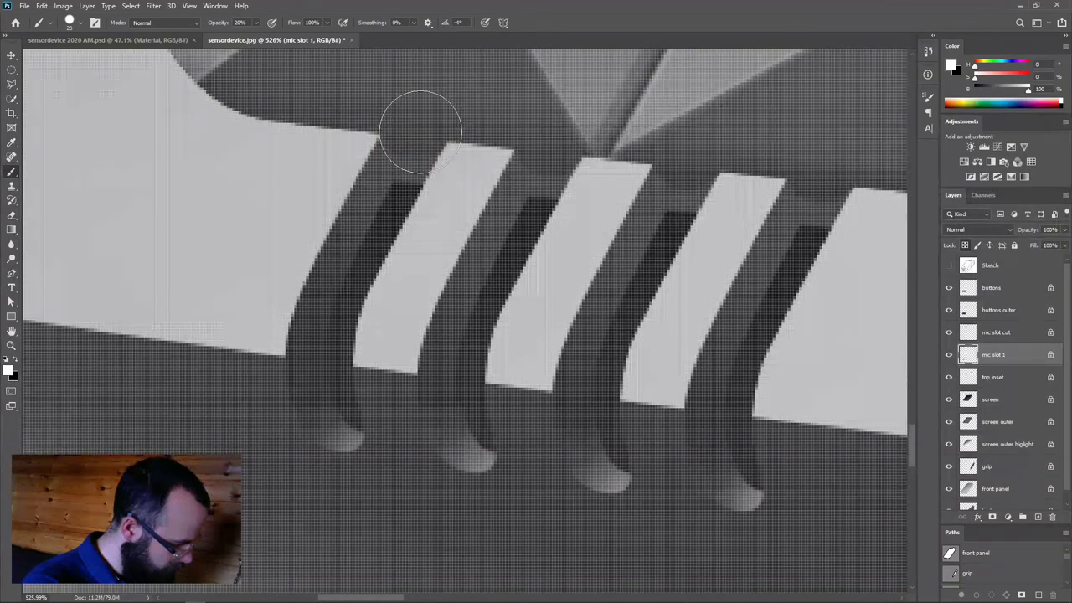
left_click_drag(386, 139, 440, 130)
left_click_drag(576, 134, 520, 138)
left_click_drag(688, 155, 686, 148)
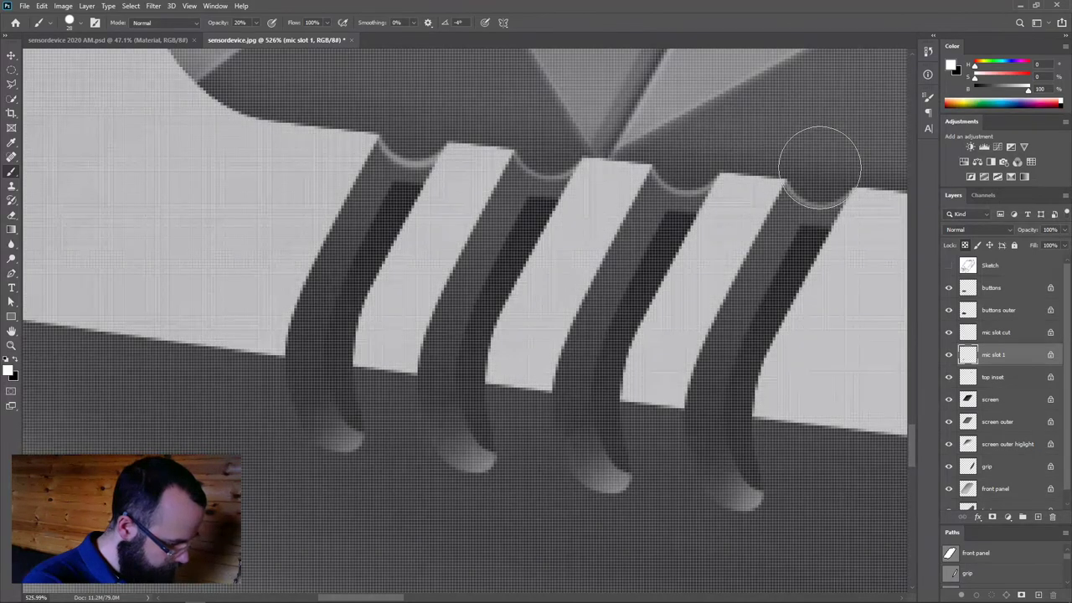
Pan toward the device's lower edge and make the buttons outer layer active
scroll(531, 239, "down", 5)
scroll(503, 246, "down", 2)
scroll(511, 251, "up", 3)
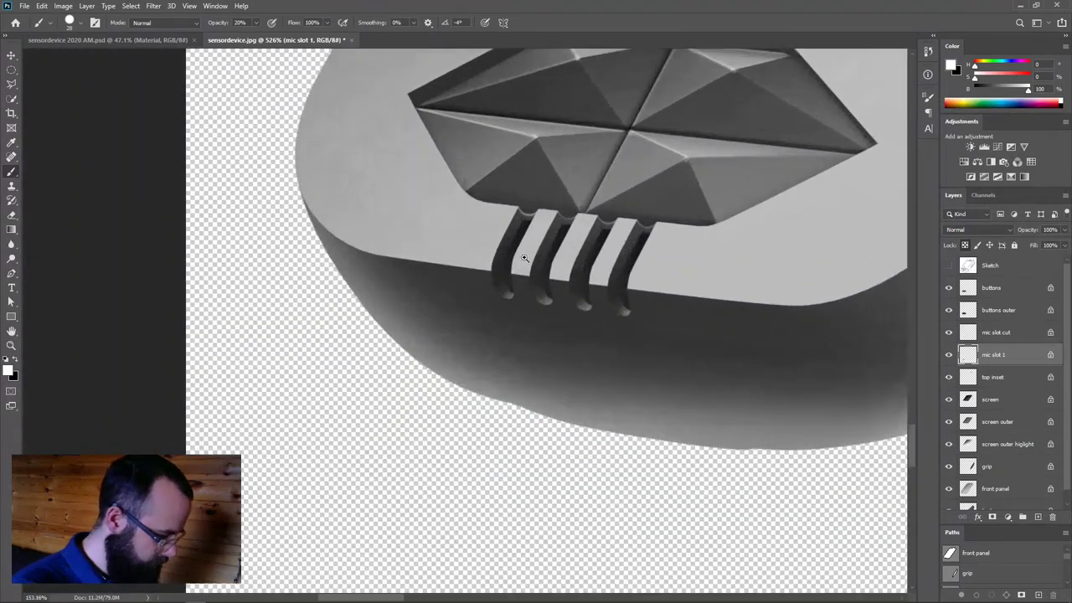
scroll(518, 263, "down", 1)
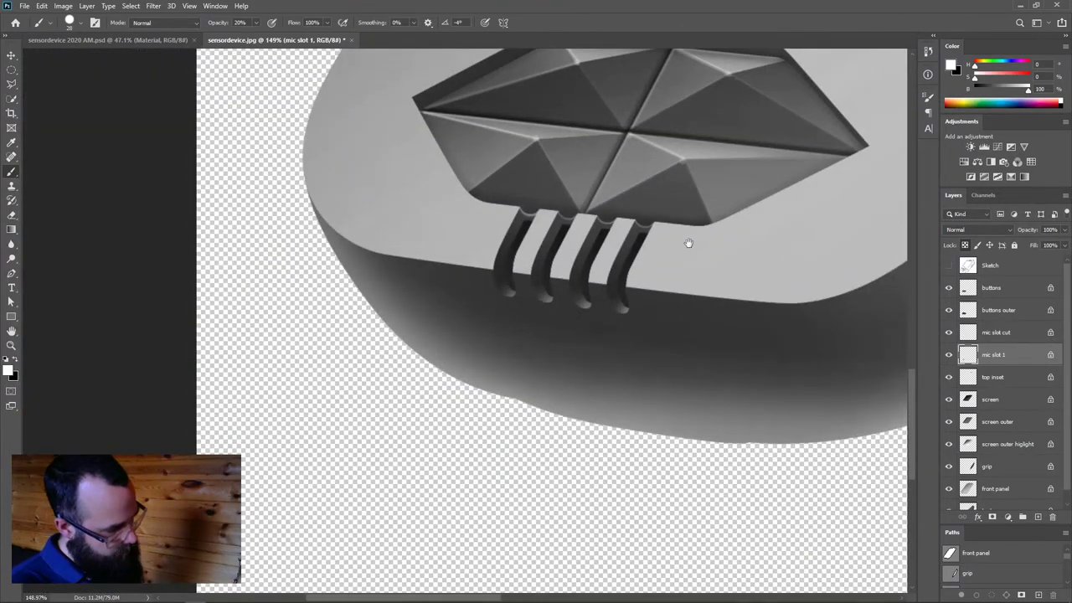
scroll(612, 443, "up", 2)
scroll(607, 423, "down", 2)
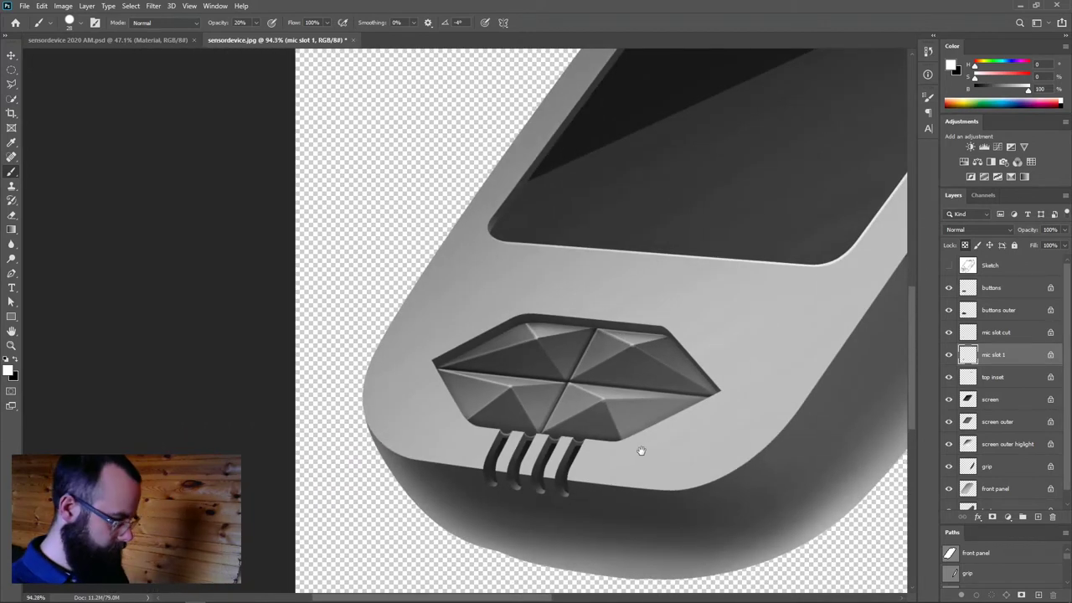
scroll(591, 381, "up", 1)
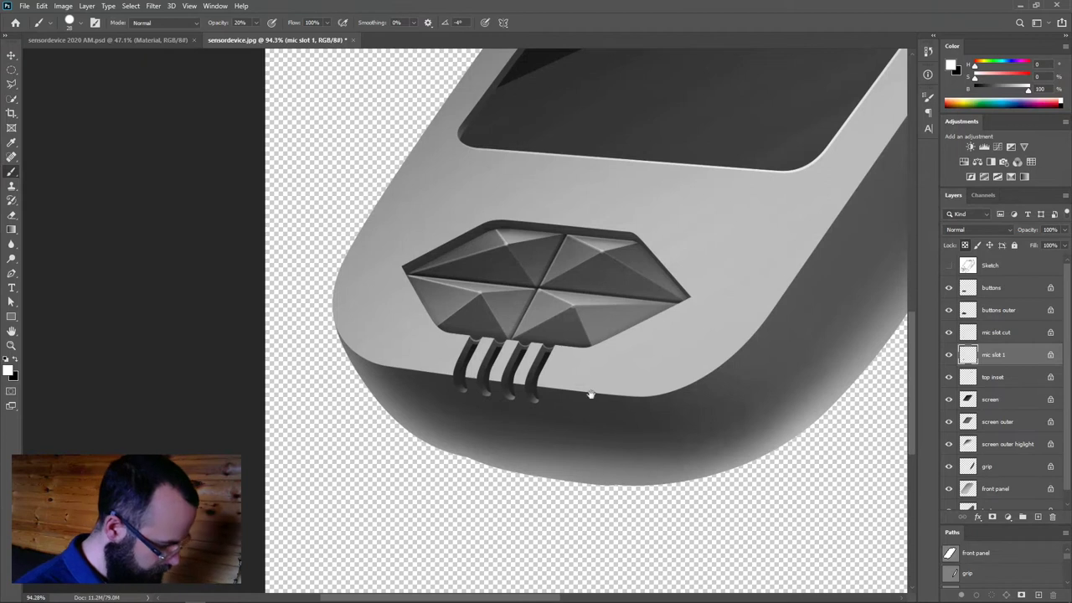
left_click_drag(594, 429, 519, 454)
left_click_drag(560, 387, 557, 419)
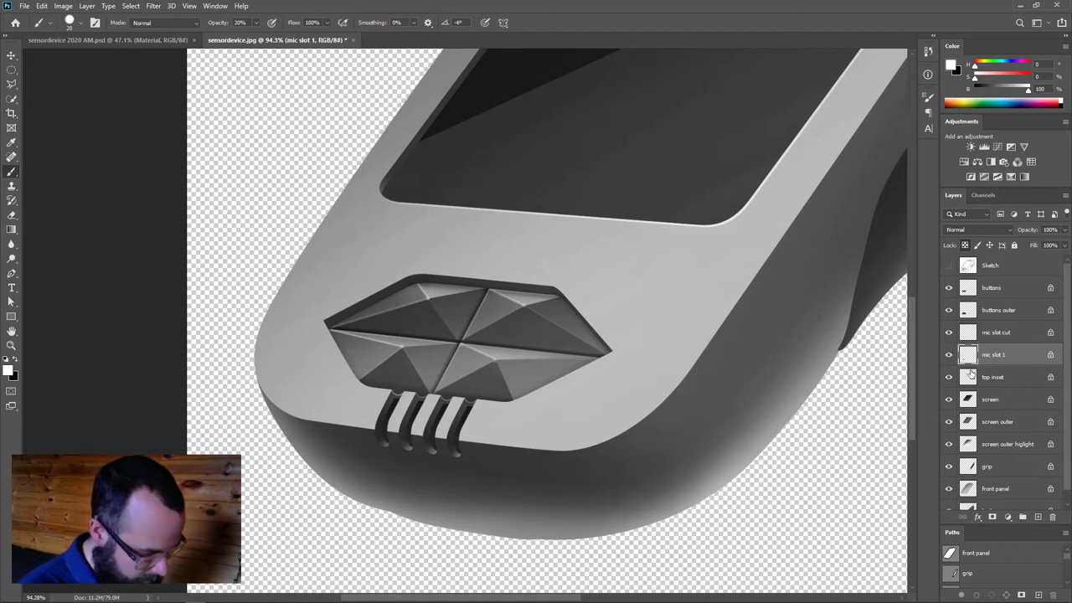
left_click(968, 312)
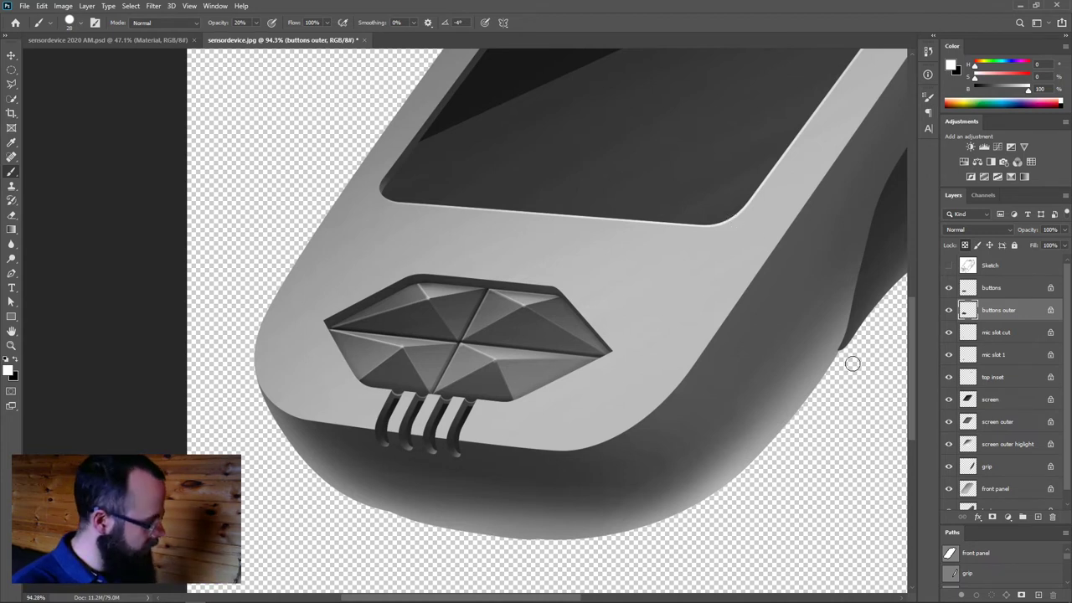
Duplicate buttons outer below the original and rename it 'buttons outer highlight'
left_click_drag(964, 312, 1038, 518)
left_click_drag(1004, 314, 1004, 328)
left_click(1020, 319)
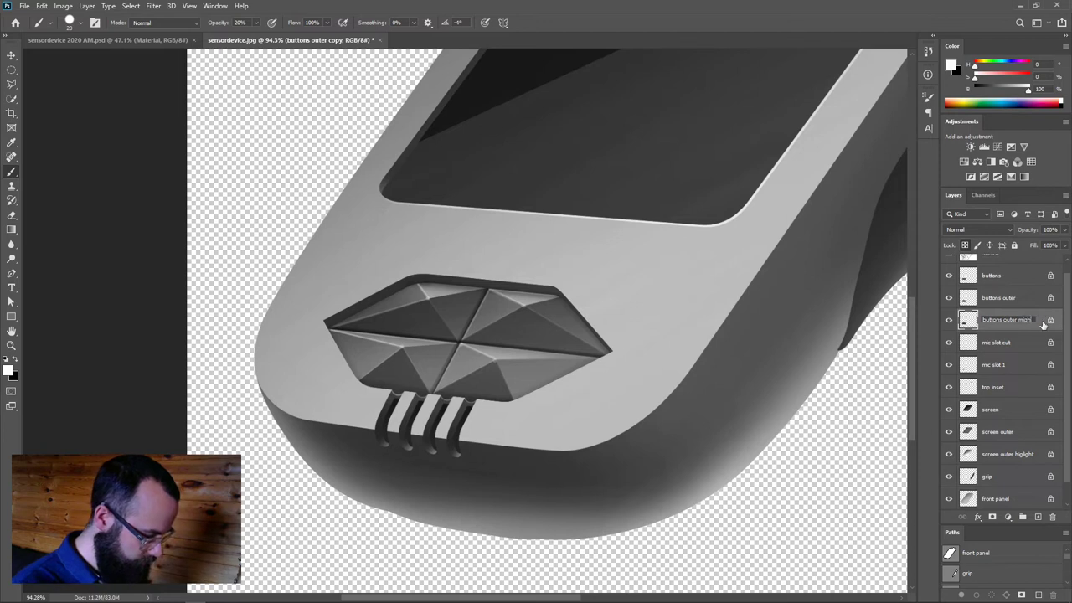
key("BackSpace")
key("BackSpace")
key("BackSpace")
key("BackSpace")
key("BackSpace")
key("BackSpace")
key("BackSpace")
key("BackSpace")
key("BackSpace")
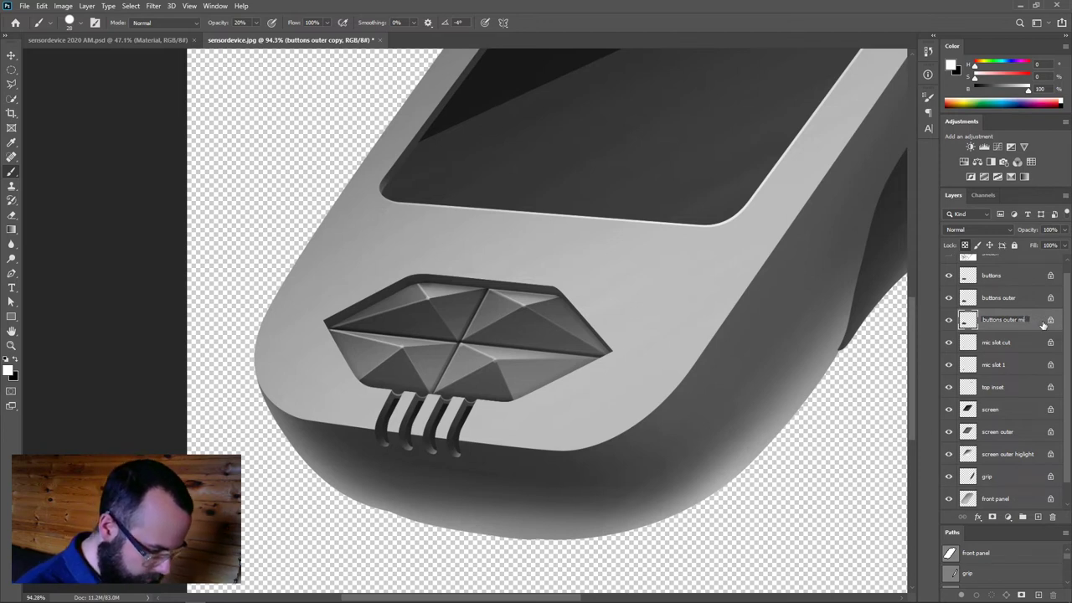
type("highlight")
key("Return")
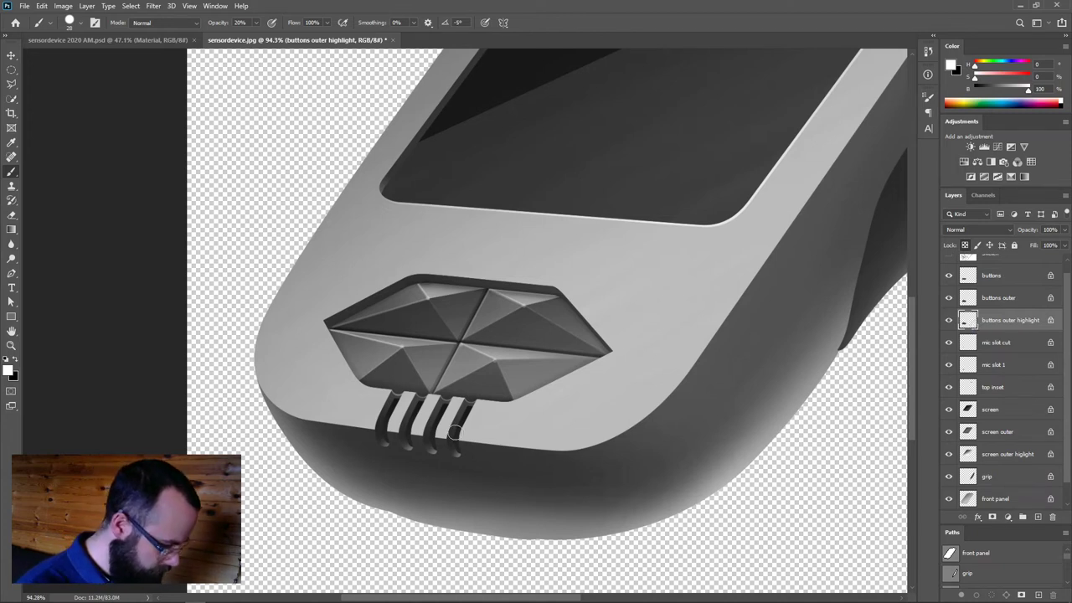
Offset the highlight layer to reveal a bright rim, set it to 77% opacity, then fit the canvas
key("v")
key("Down")
key("Down")
key("Down")
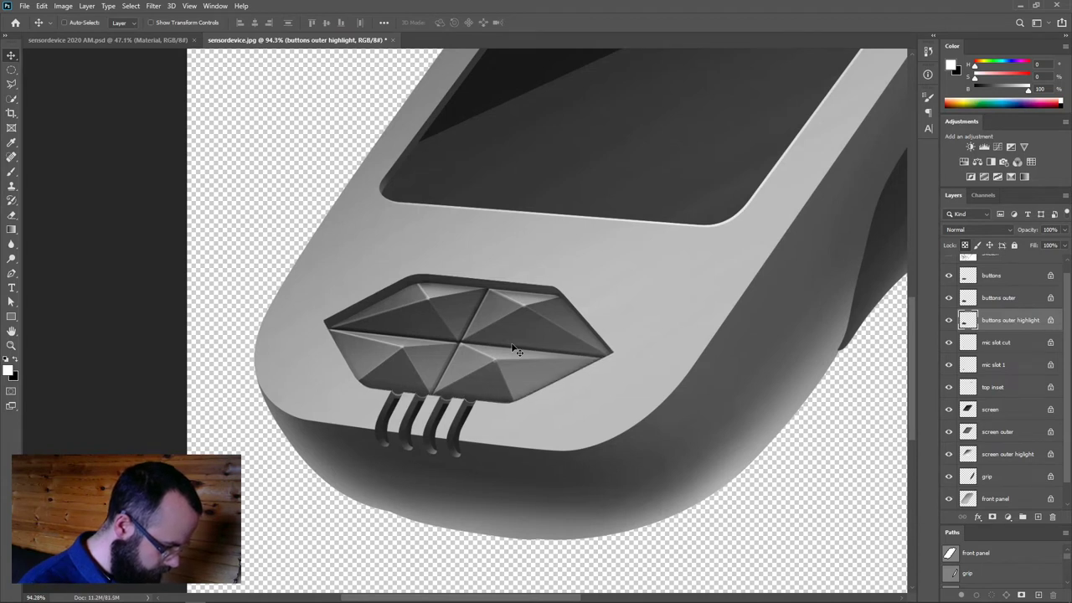
left_click_drag(517, 351, 513, 347)
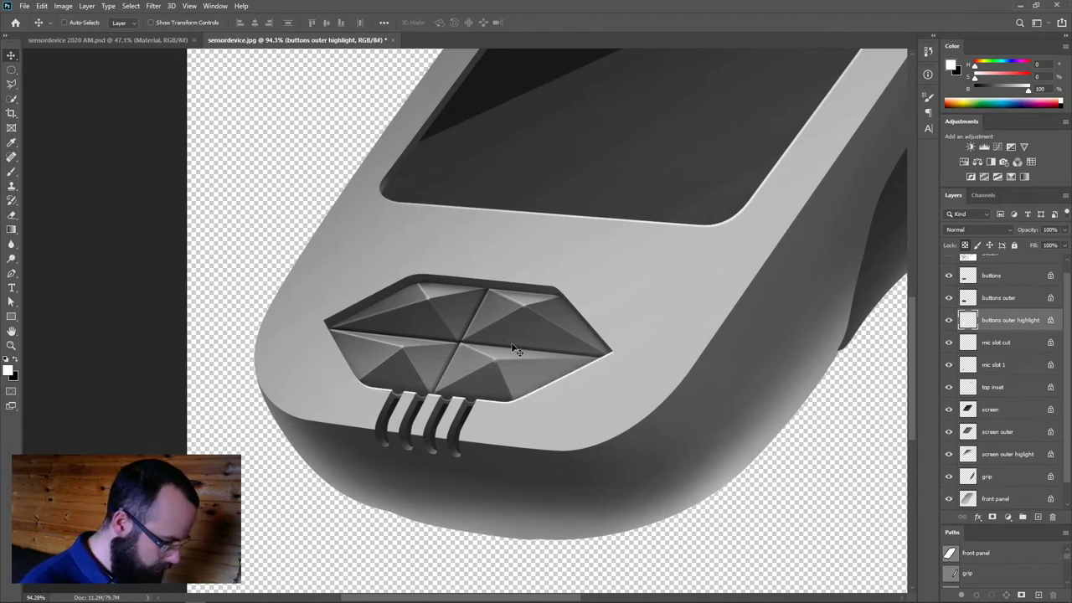
left_click(1068, 244)
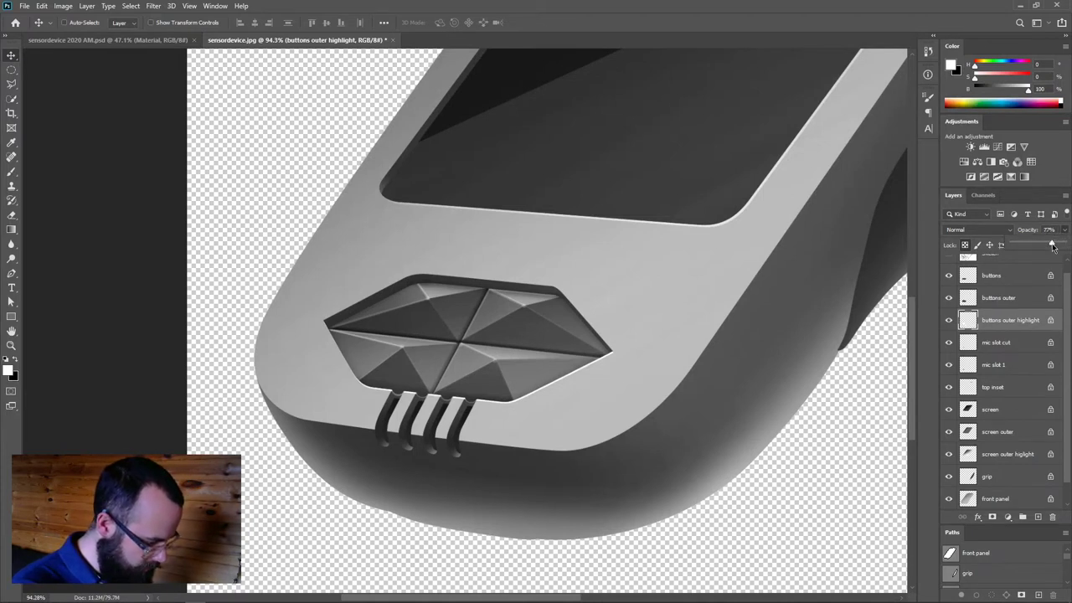
scroll(555, 392, "up", 5)
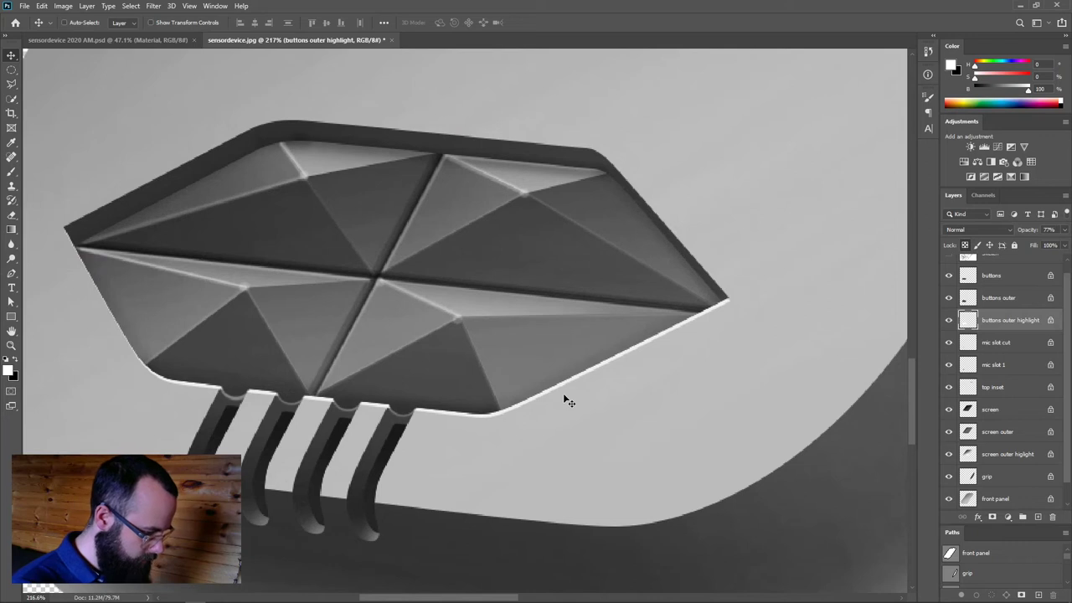
key("ctrl")
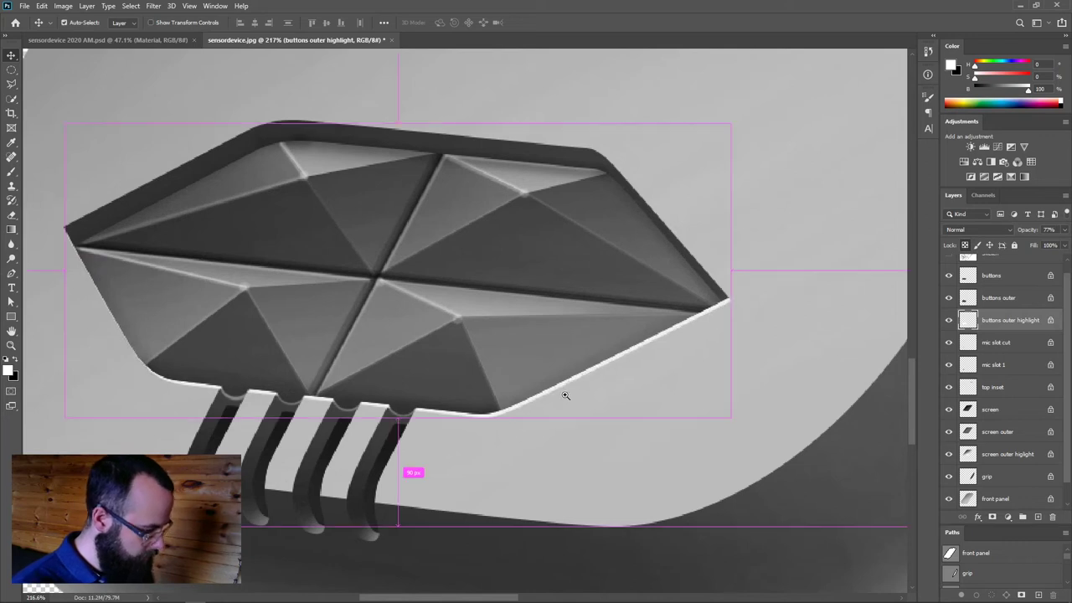
scroll(553, 397, "down", 1)
scroll(561, 402, "down", 2)
key("ctrl+0")
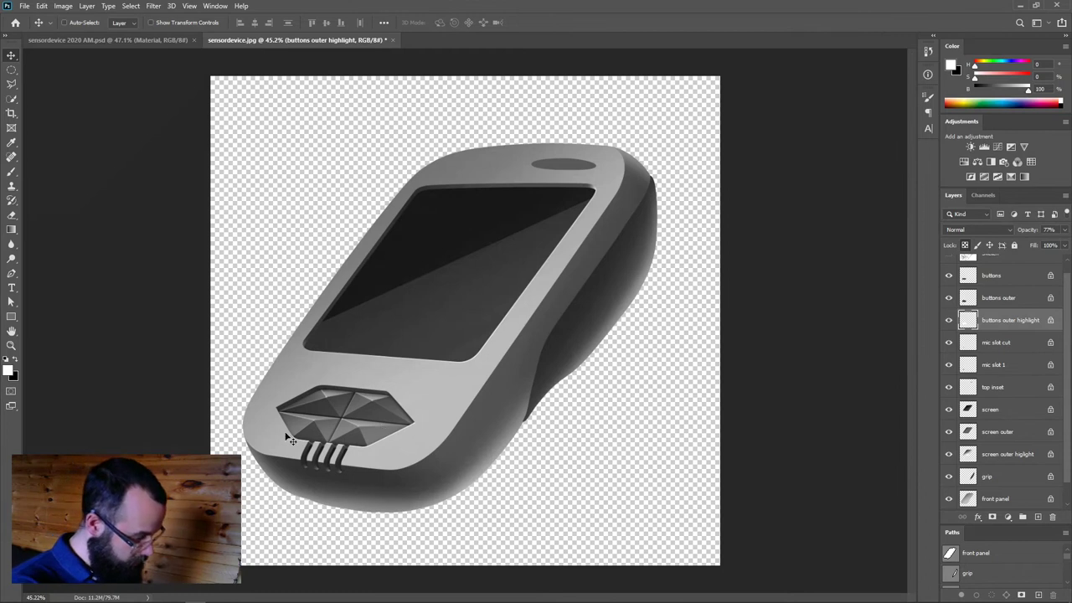
Select the top inset layer and brush soft white over the oval's lower part with a 143 px brush
right_click(568, 167)
left_click(586, 169)
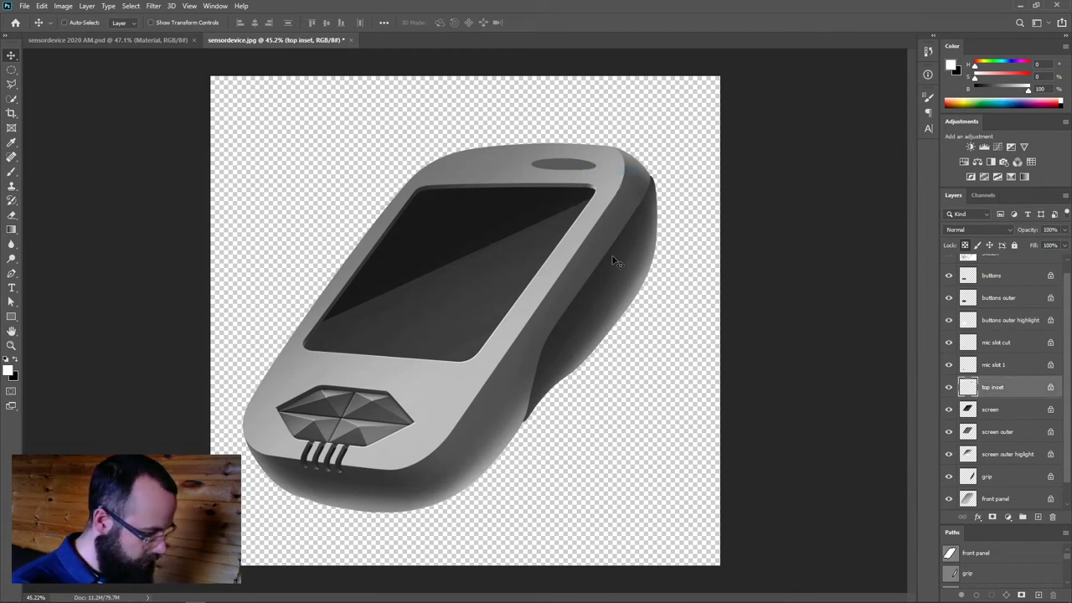
scroll(597, 215, "up", 5)
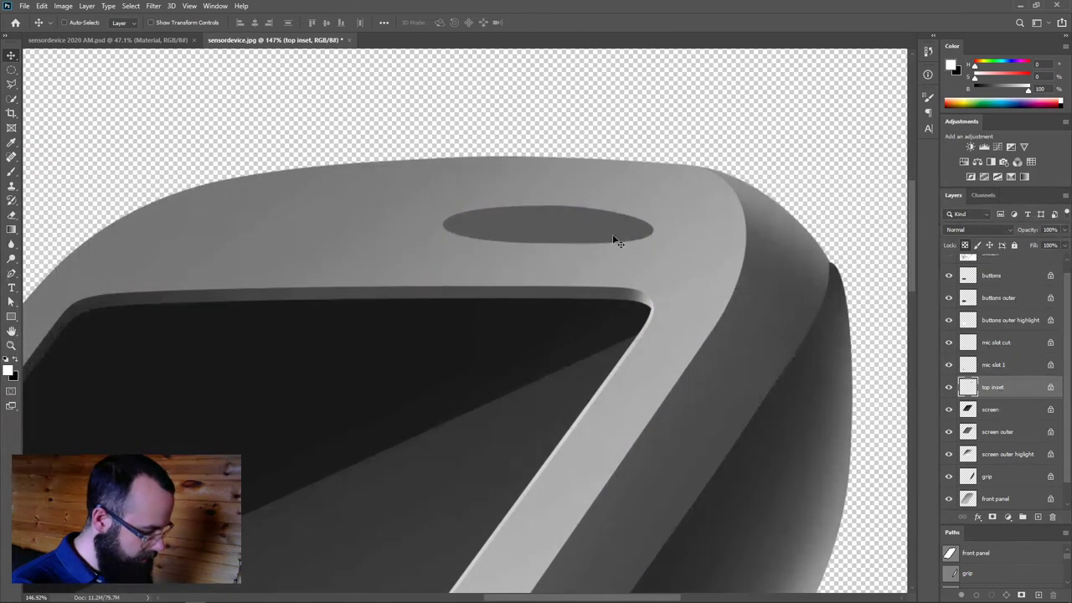
key("b")
mouse_move(587, 199)
left_mouse_down()
mouse_move(599, 199)
mouse_move(553, 196)
left_mouse_up()
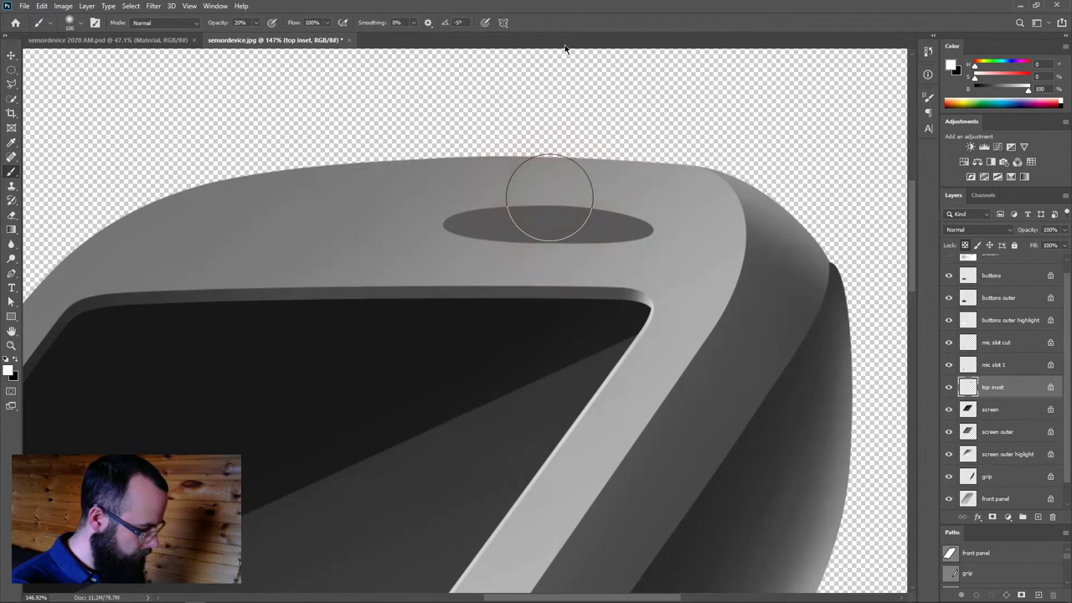
mouse_move(527, 257)
left_mouse_down()
mouse_move(385, 275)
mouse_move(478, 254)
mouse_move(698, 274)
left_mouse_up()
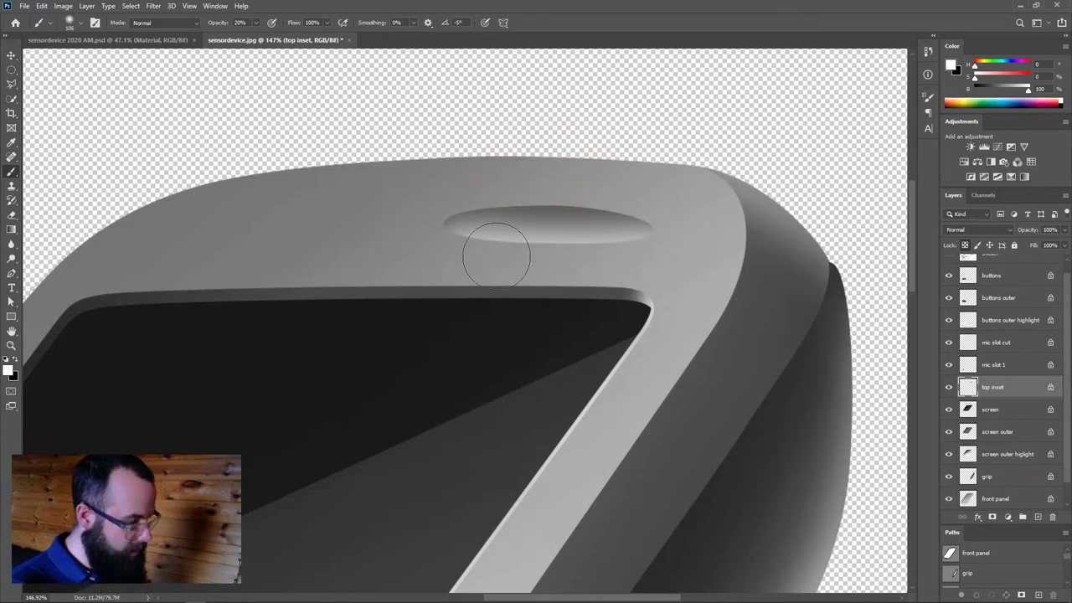
mouse_move(490, 240)
left_mouse_down()
mouse_move(453, 251)
mouse_move(695, 272)
left_mouse_up()
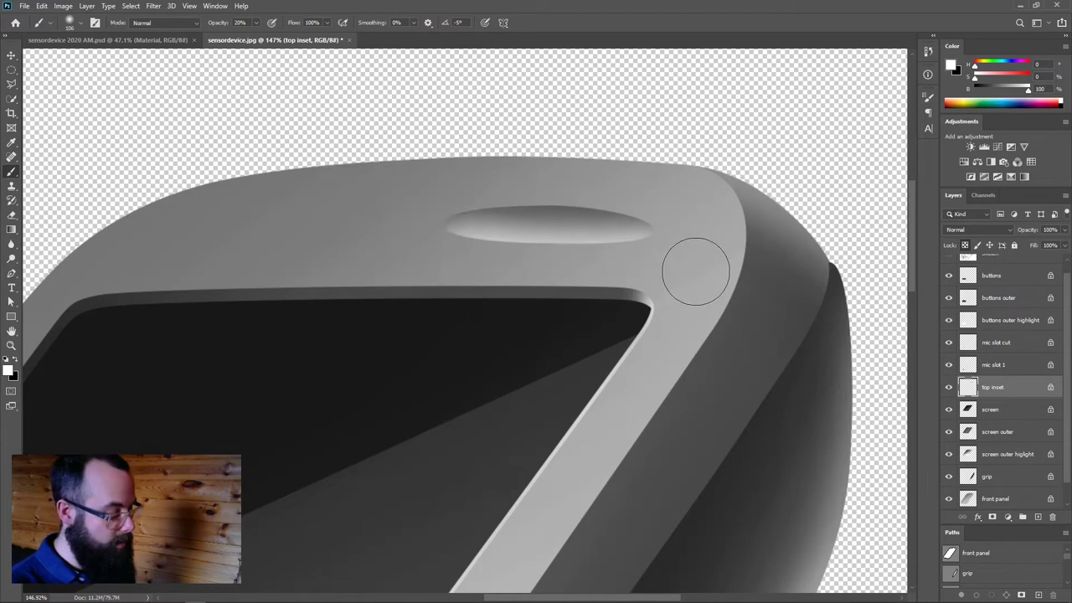
Darken the top oval's upper half with soft black strokes, then switch back to white
key("x")
mouse_move(388, 227)
left_mouse_down()
mouse_move(650, 176)
mouse_move(375, 207)
mouse_move(712, 209)
left_mouse_up()
left_click_drag(402, 213, 830, 206)
scroll(710, 222, "down", 5)
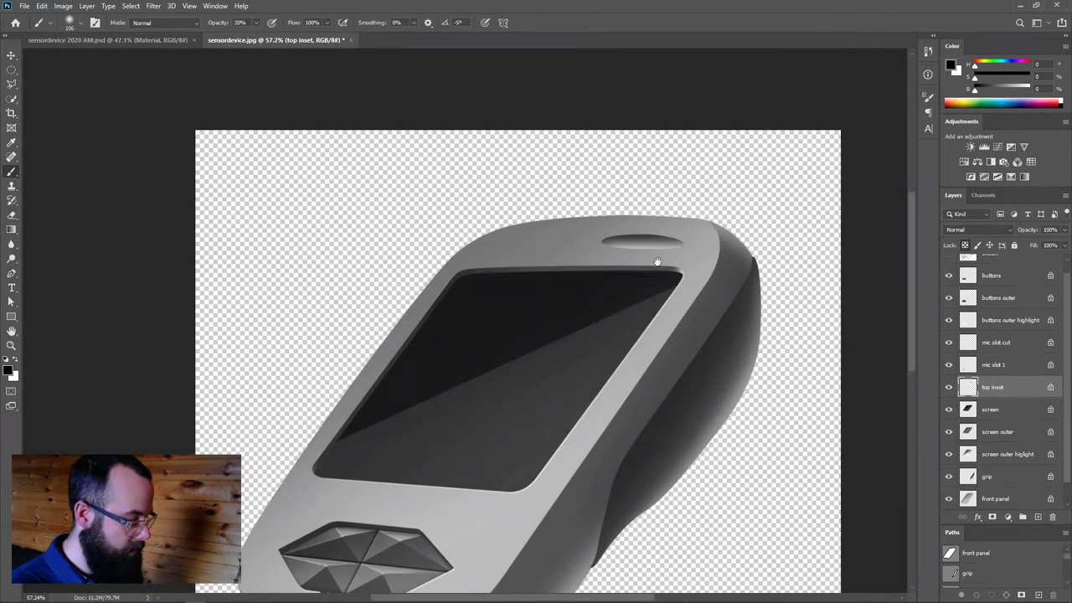
key("x")
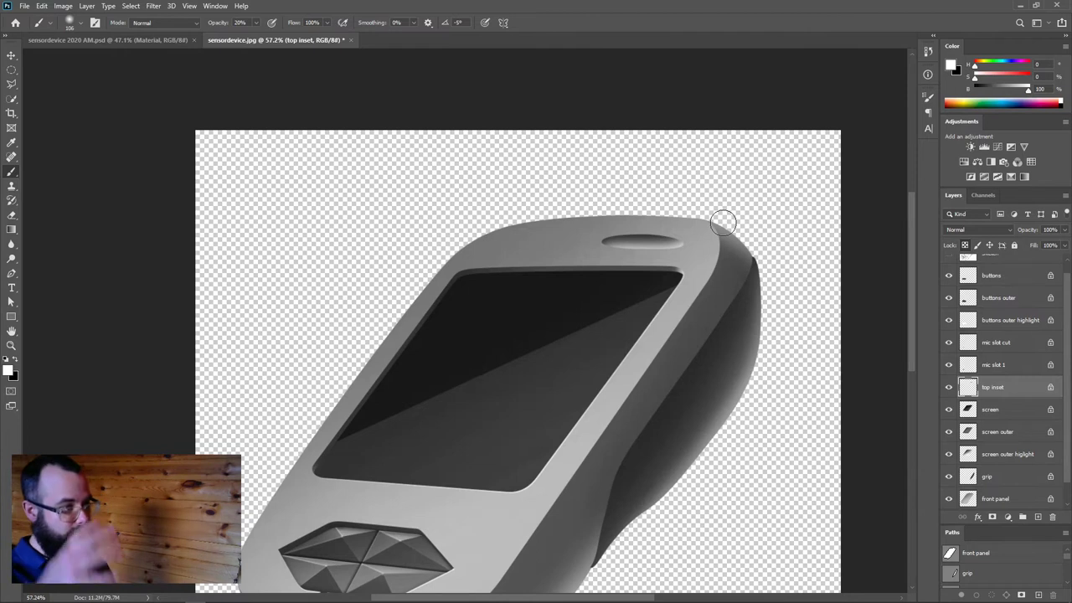
left_click_drag(555, 266, 622, 175)
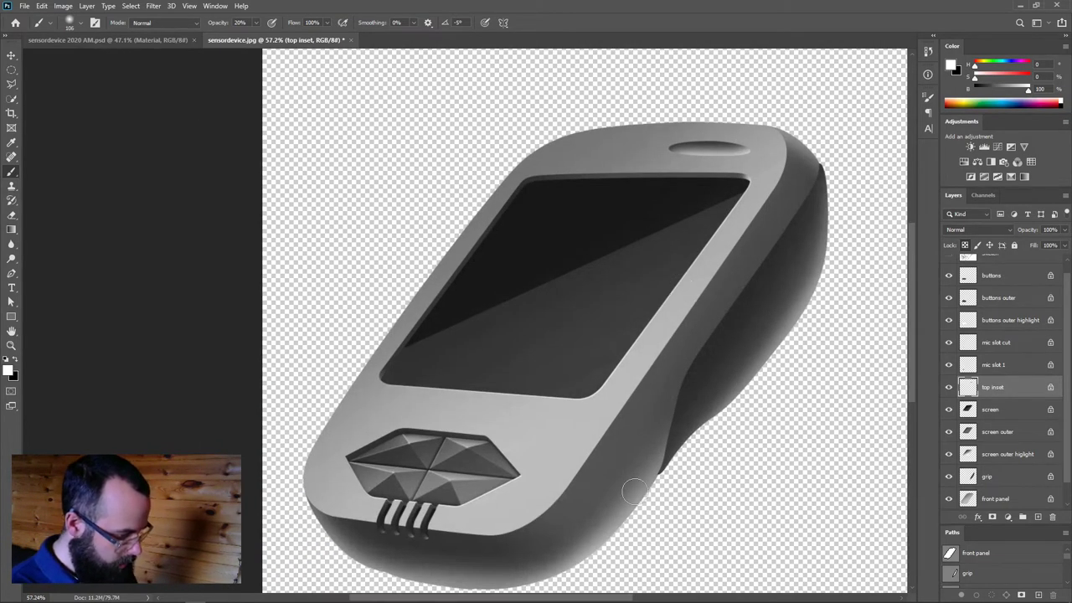
Make the grip layer active and load its shape as a selection
key("v")
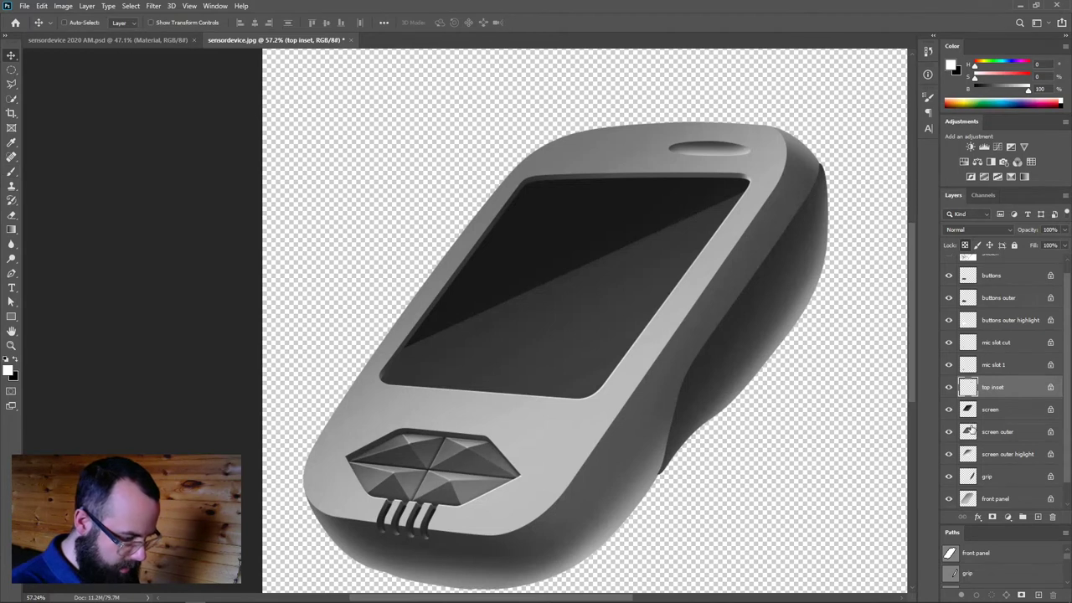
left_click(978, 476)
left_click_drag(710, 401, 495, 373)
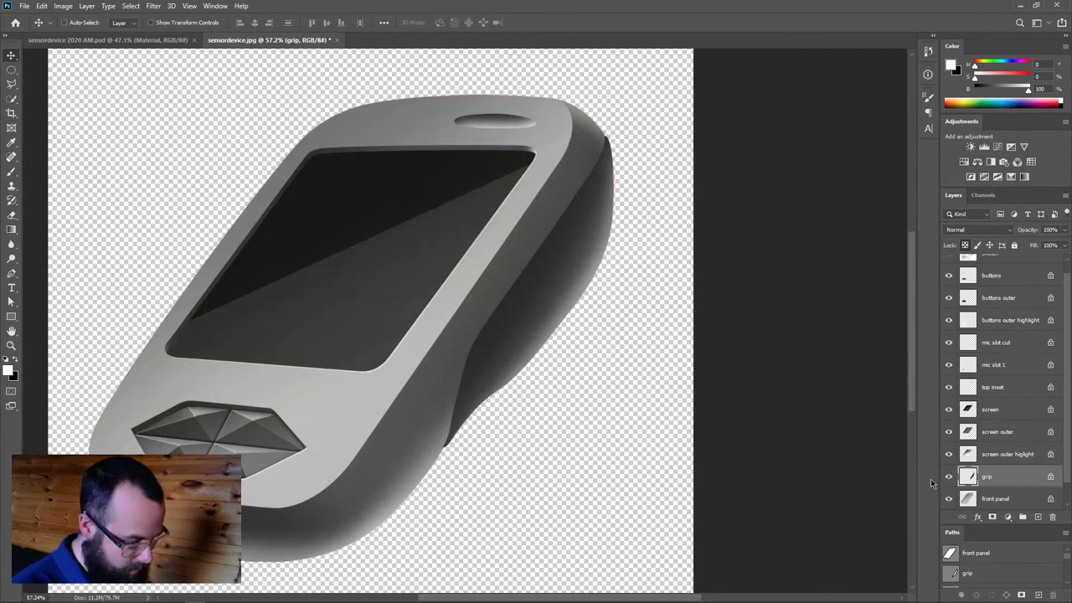
left_click(969, 478, "ctrl")
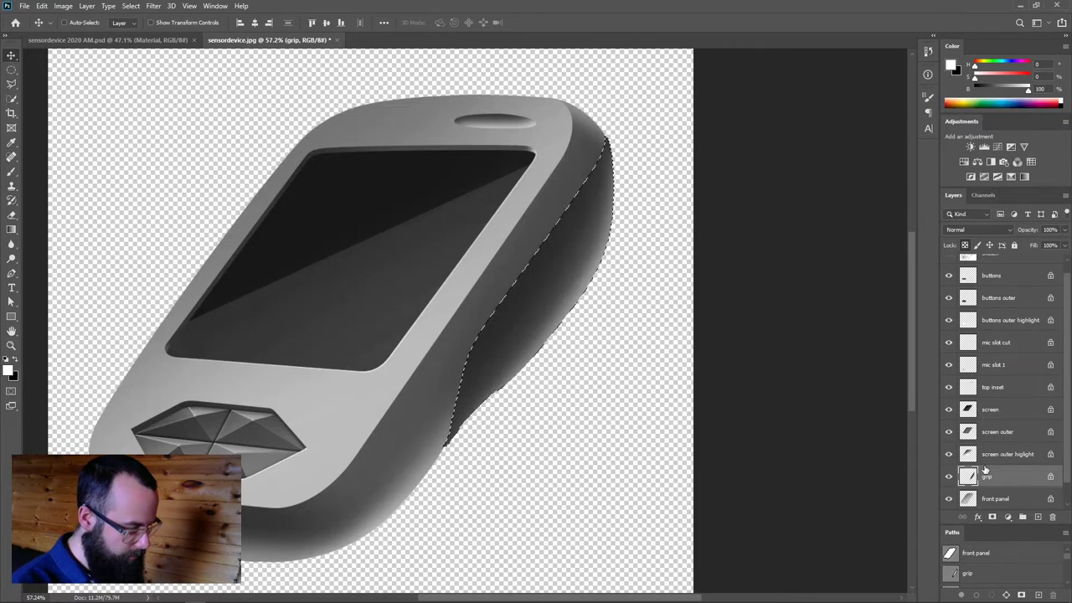
key("m")
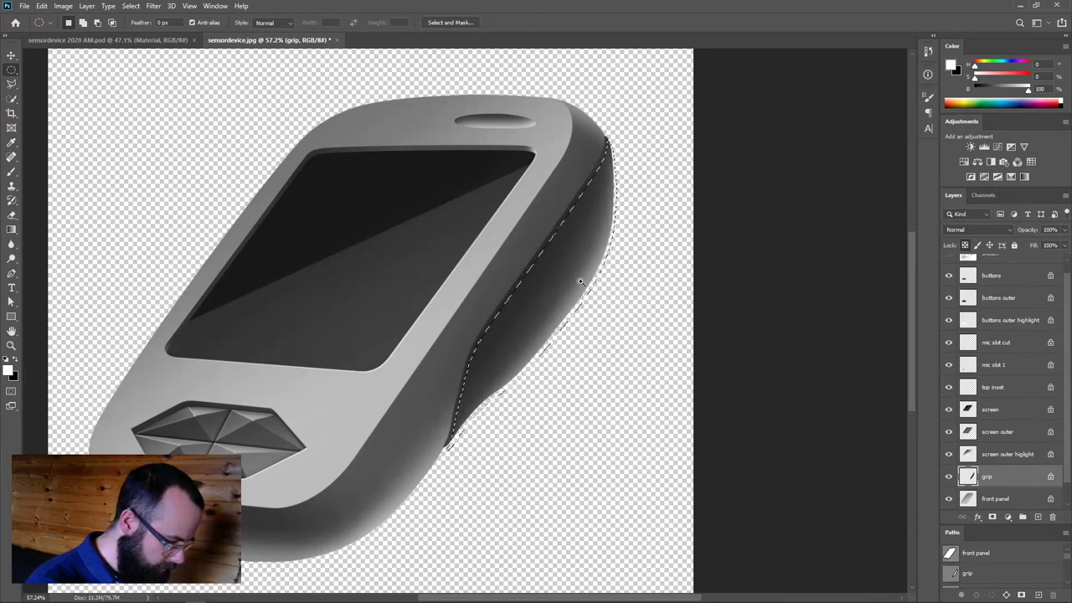
Invert the grip selection with Select > Inverse and fit the whole device in view
scroll(606, 254, "up", 3)
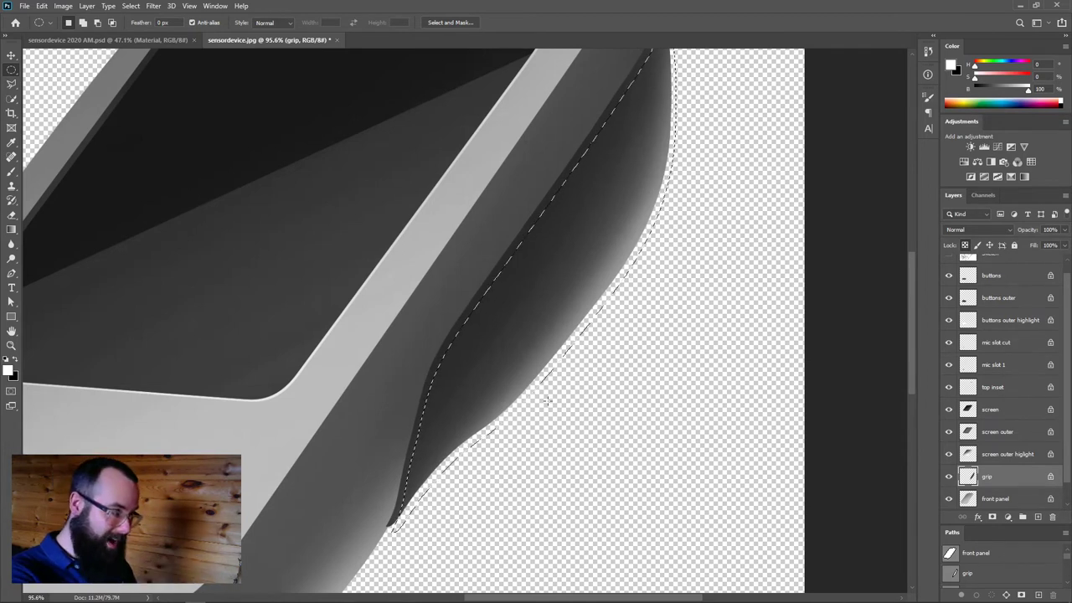
scroll(486, 314, "up", 5)
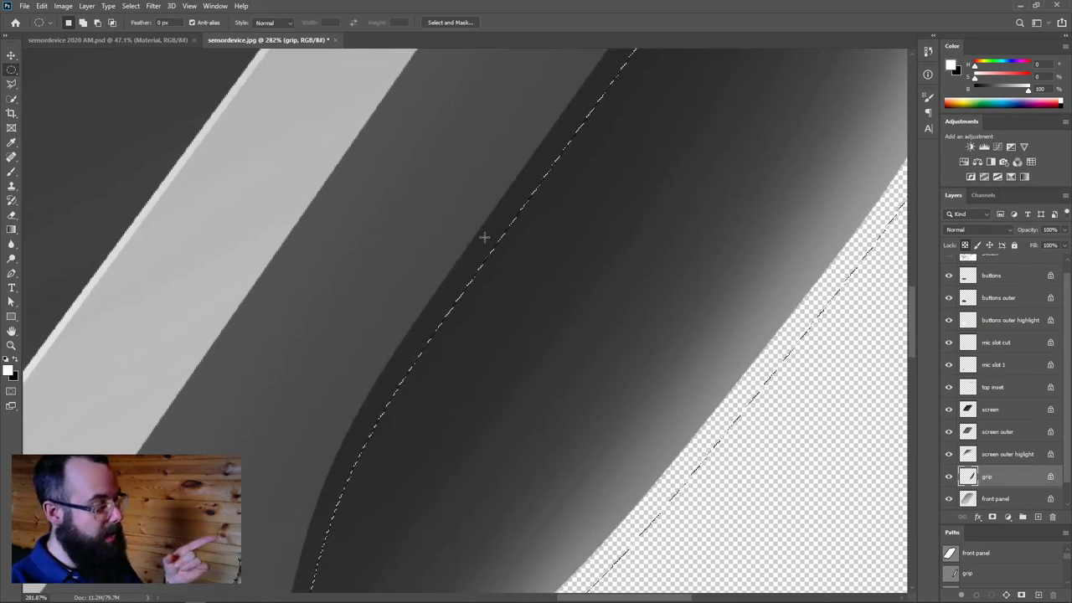
left_click(131, 6)
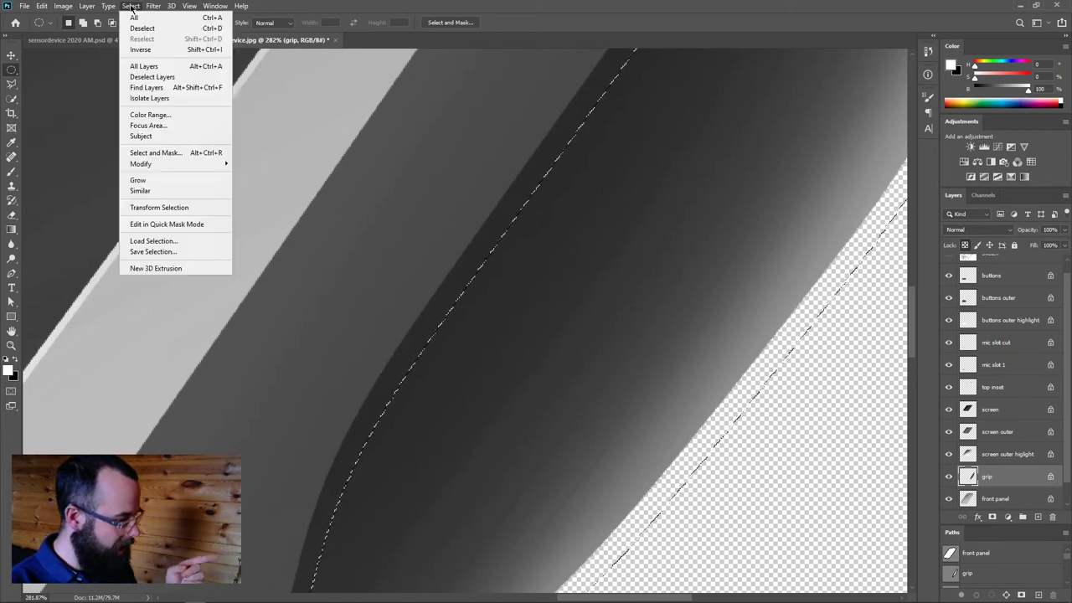
left_click(145, 49)
key("ctrl+0")
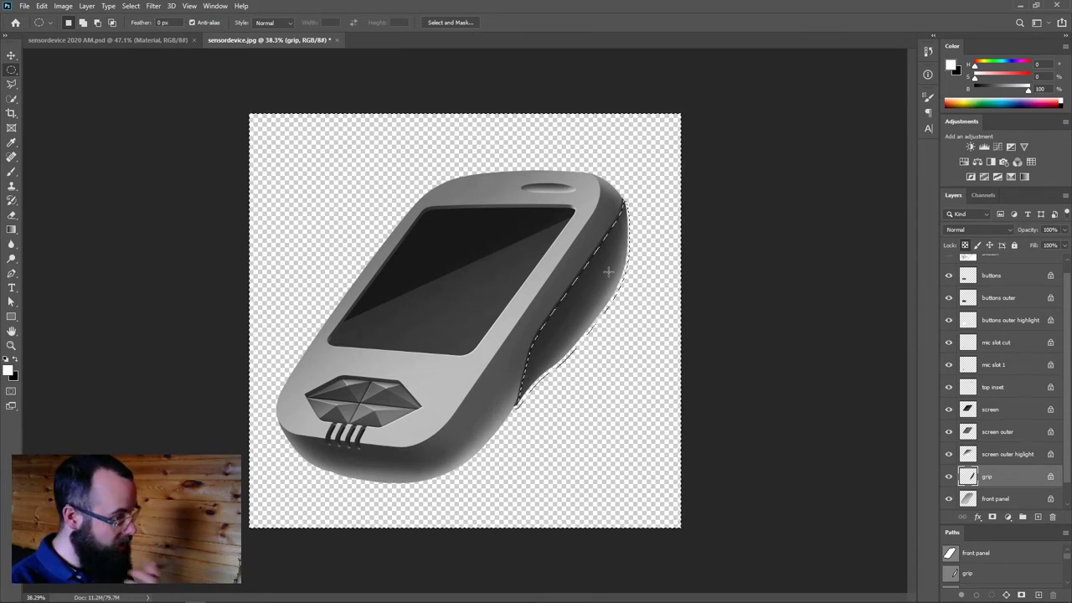
scroll(575, 330, "up", 5)
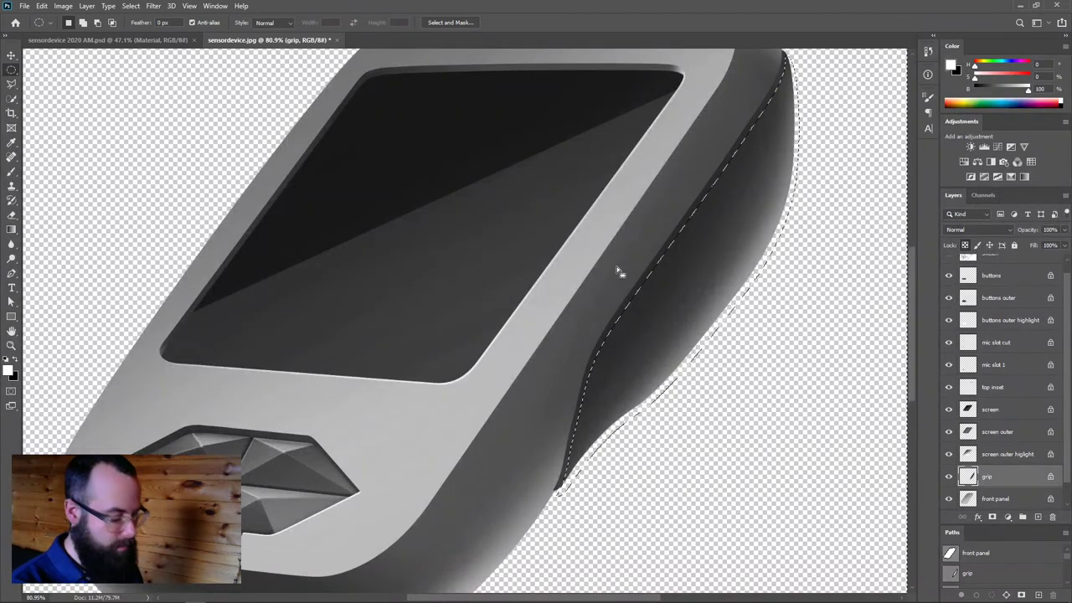
key("b")
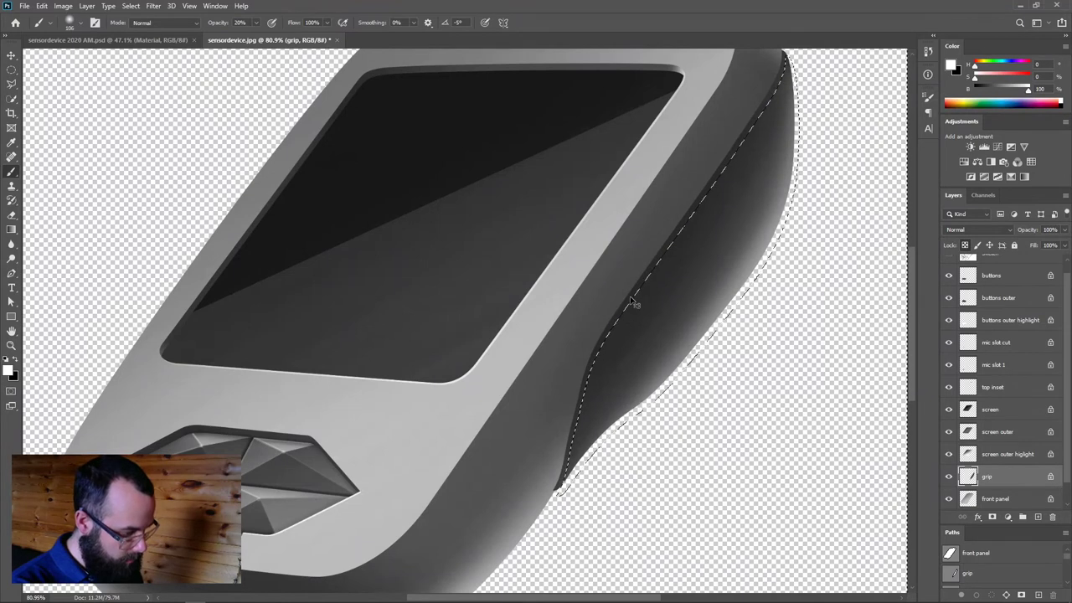
Lightly brighten the grip edge with a 259 px white brush at 10%, then deselect
key("ctrl+d")
left_click_drag(614, 307, 548, 371)
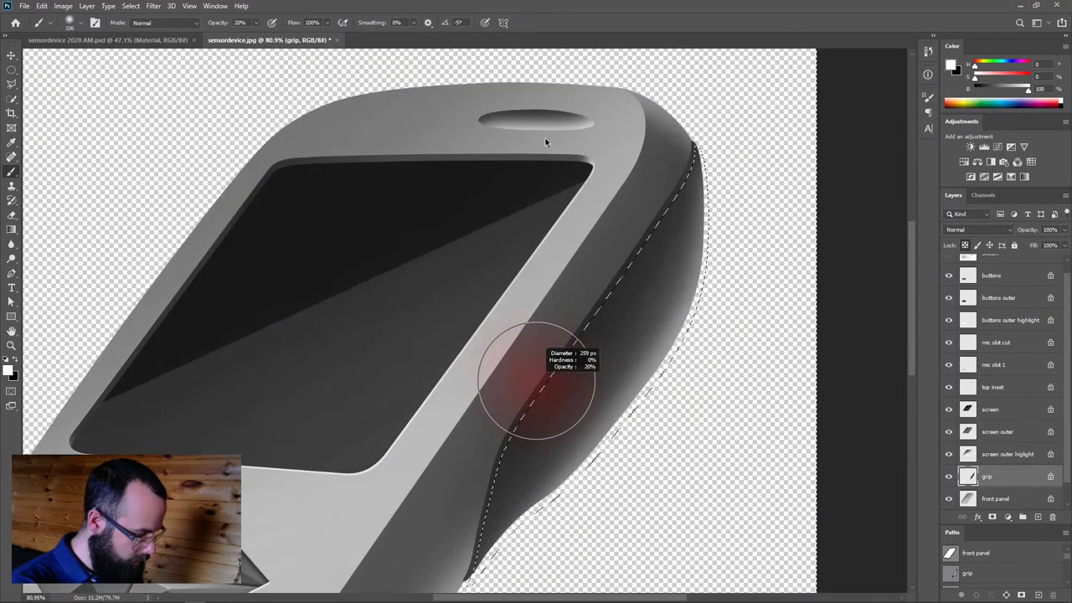
key("1")
mouse_move(651, 210)
left_mouse_down()
mouse_move(582, 360)
mouse_move(438, 548)
mouse_move(478, 466)
mouse_move(670, 191)
mouse_move(628, 251)
left_mouse_up()
key("ctrl+d")
scroll(759, 398, "down", 3)
left_click_drag(759, 407, 681, 316)
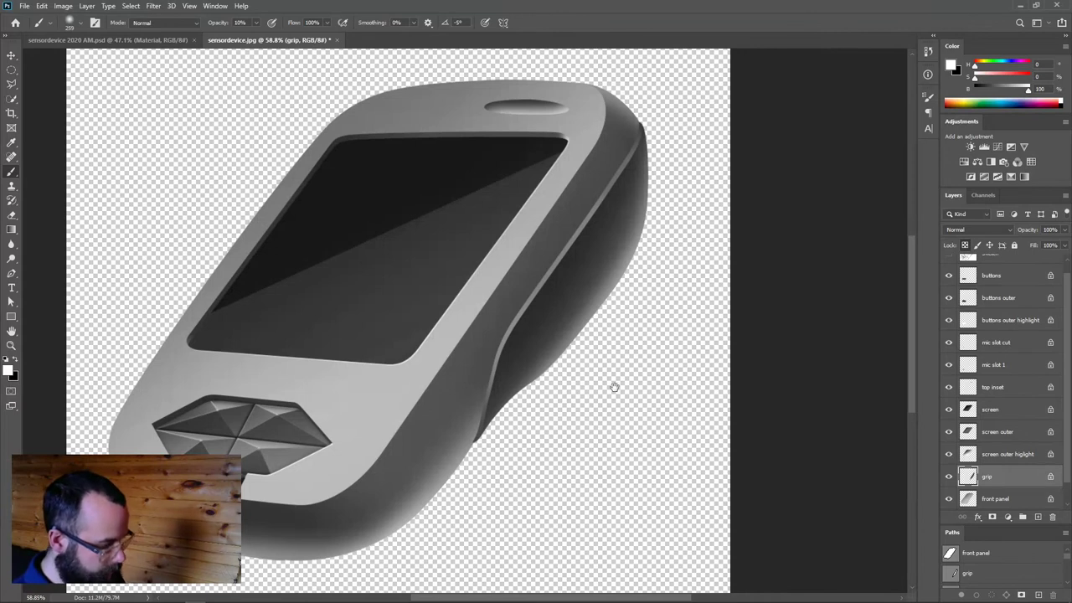
left_click_drag(614, 388, 598, 440)
mouse_move(626, 369)
left_mouse_down()
mouse_move(680, 283)
mouse_move(710, 276)
left_mouse_up()
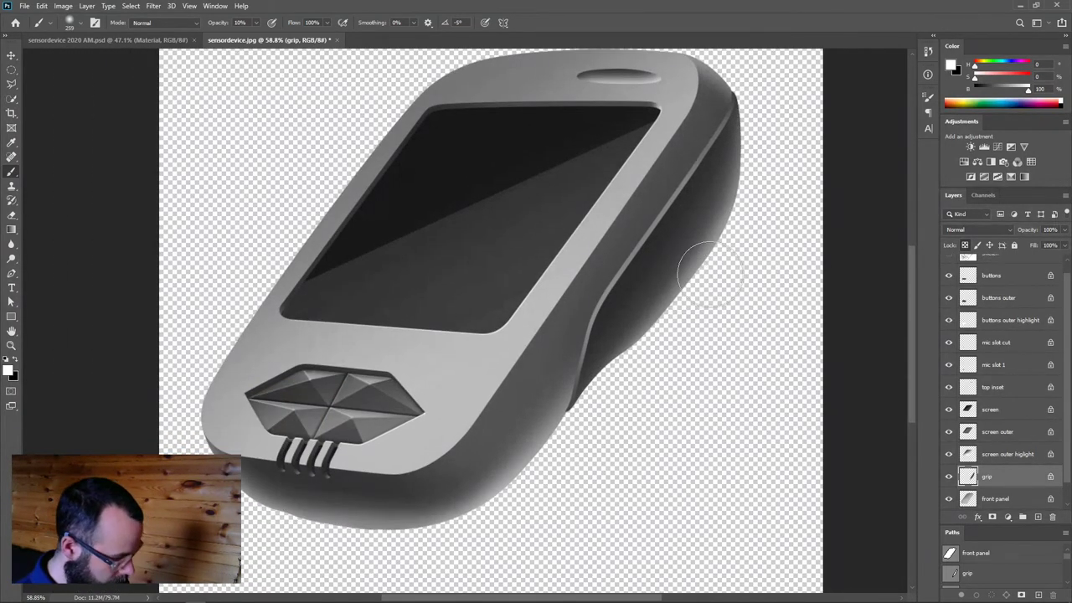
mouse_move(658, 246)
left_mouse_down()
mouse_move(753, 276)
mouse_move(626, 364)
mouse_move(659, 318)
left_mouse_up()
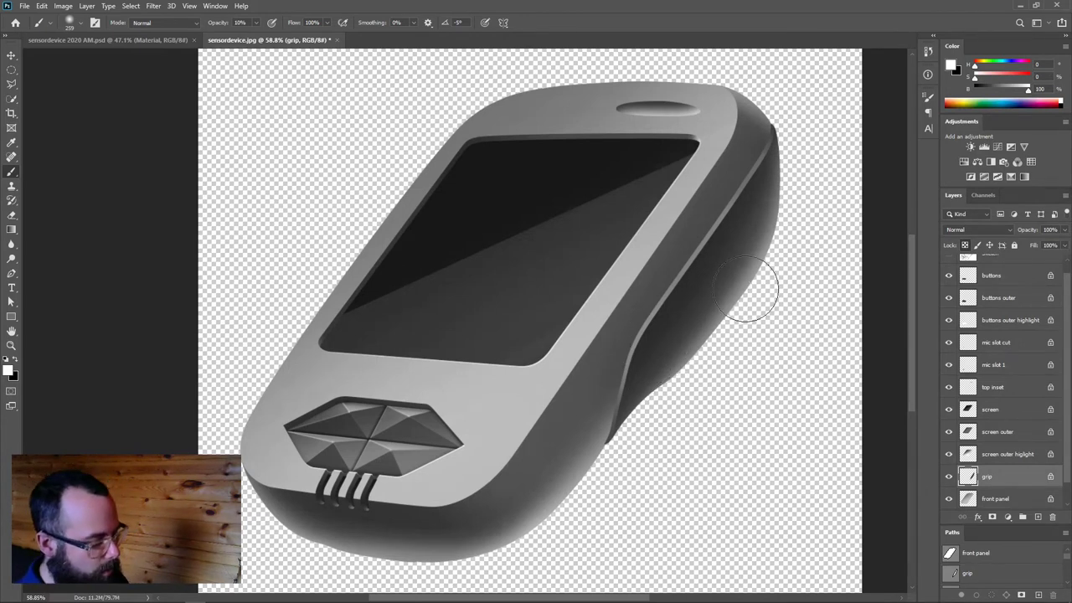
Show the 'grip lines' path from the Paths panel and shrink the brush to a small hard tip
scroll(975, 543, "down", 2)
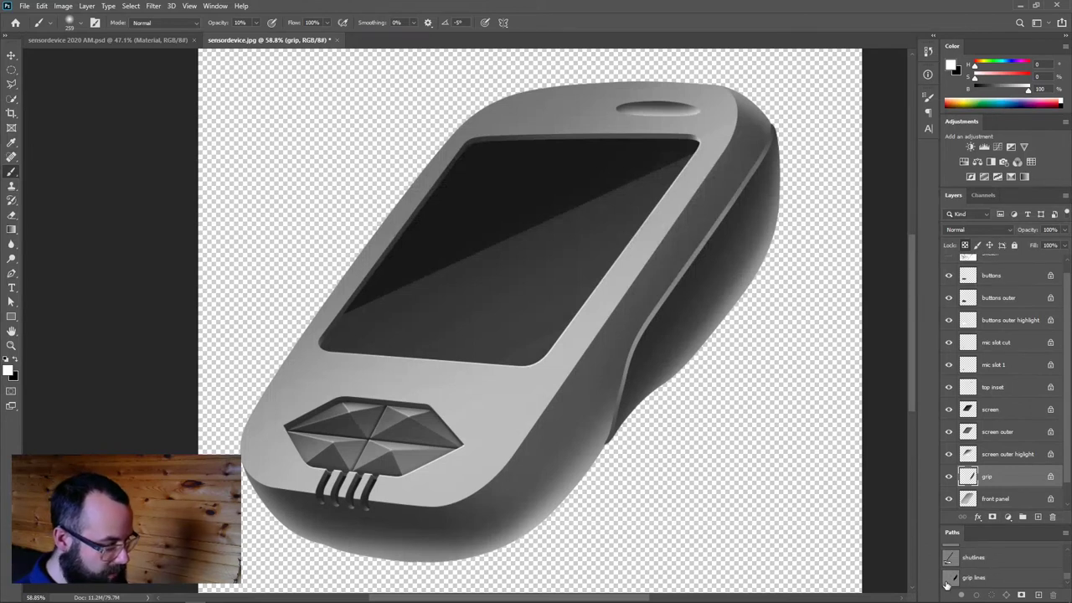
left_click(948, 584)
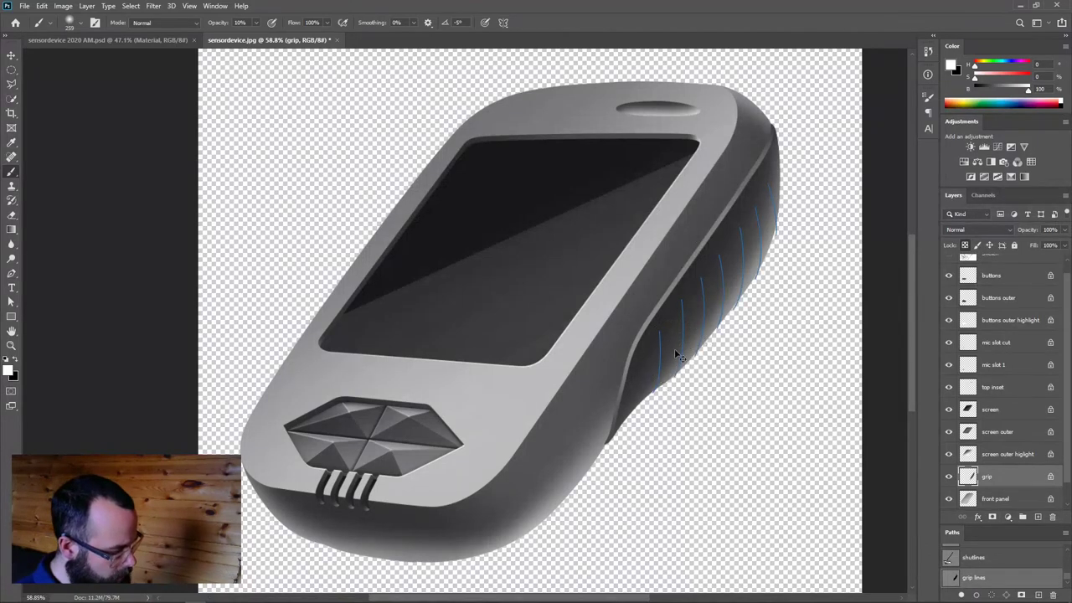
scroll(680, 357, "up", 6)
left_click_drag(677, 303, 638, 269)
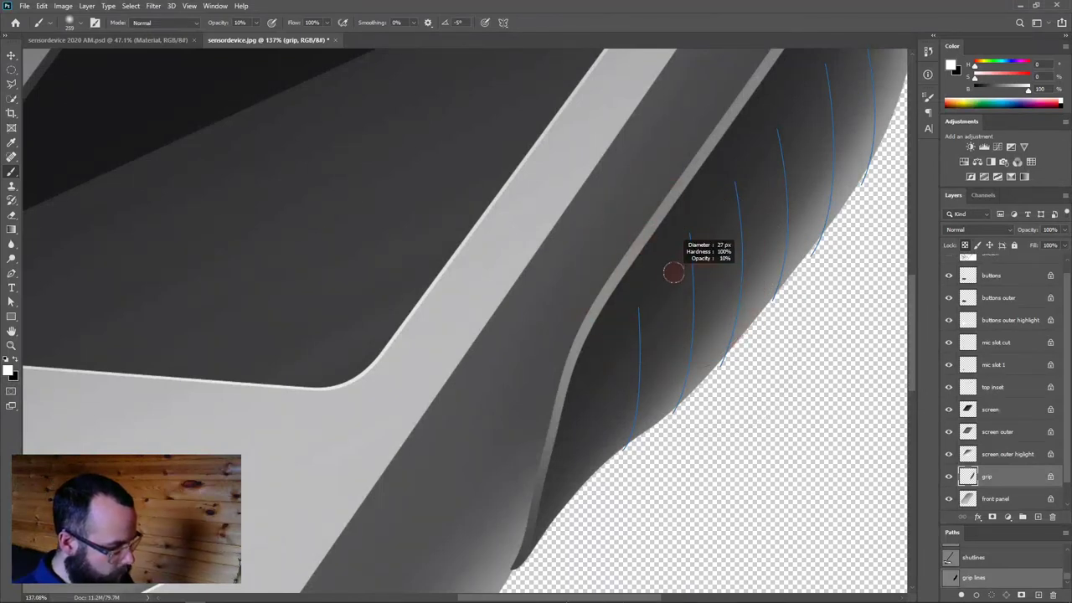
scroll(658, 319, "up", 5)
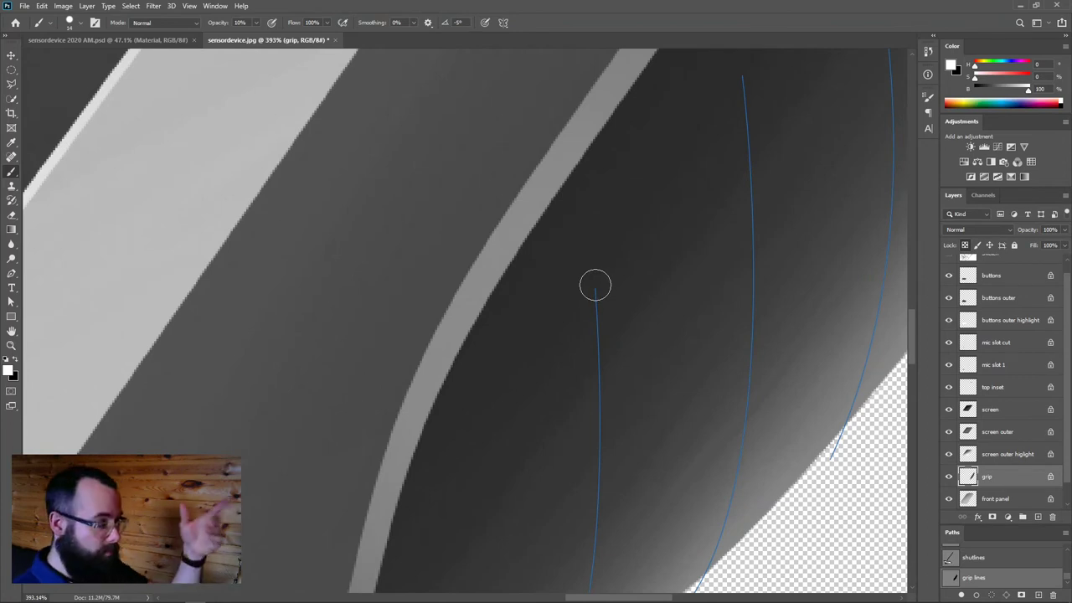
Paint a test stroke along a grip guide line, undo it, and check the brush size
left_click_drag(592, 283, 593, 511)
key("ctrl+z")
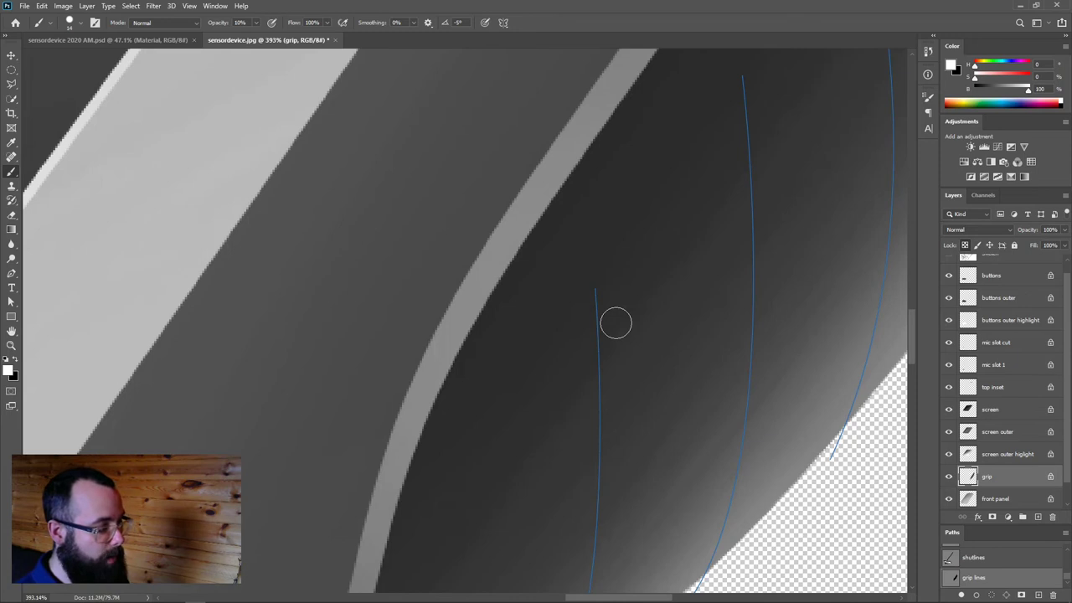
right_click(594, 306, "alt")
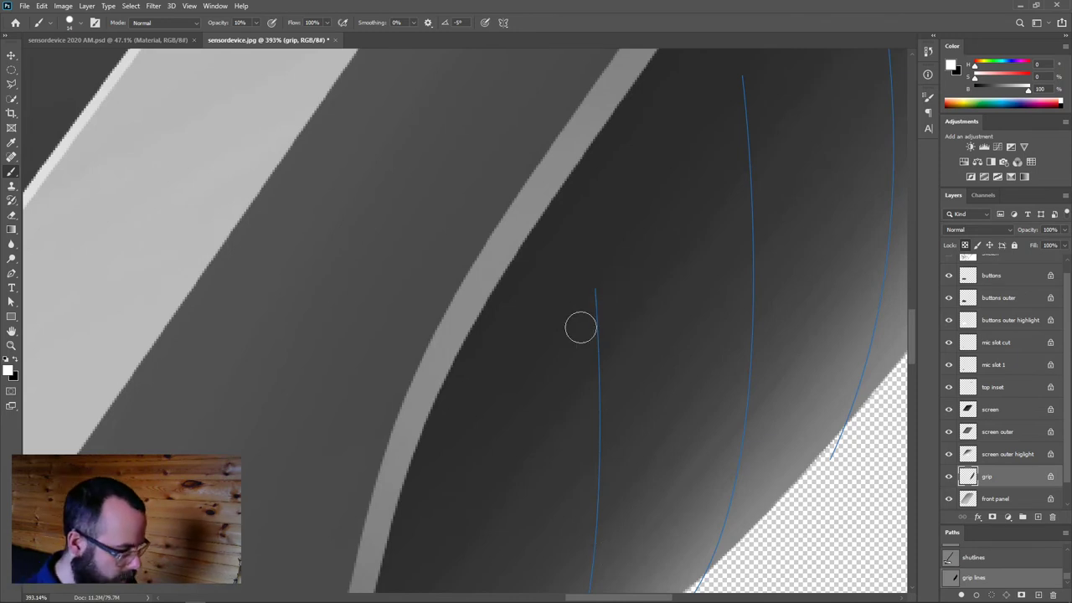
right_click(594, 292, "alt")
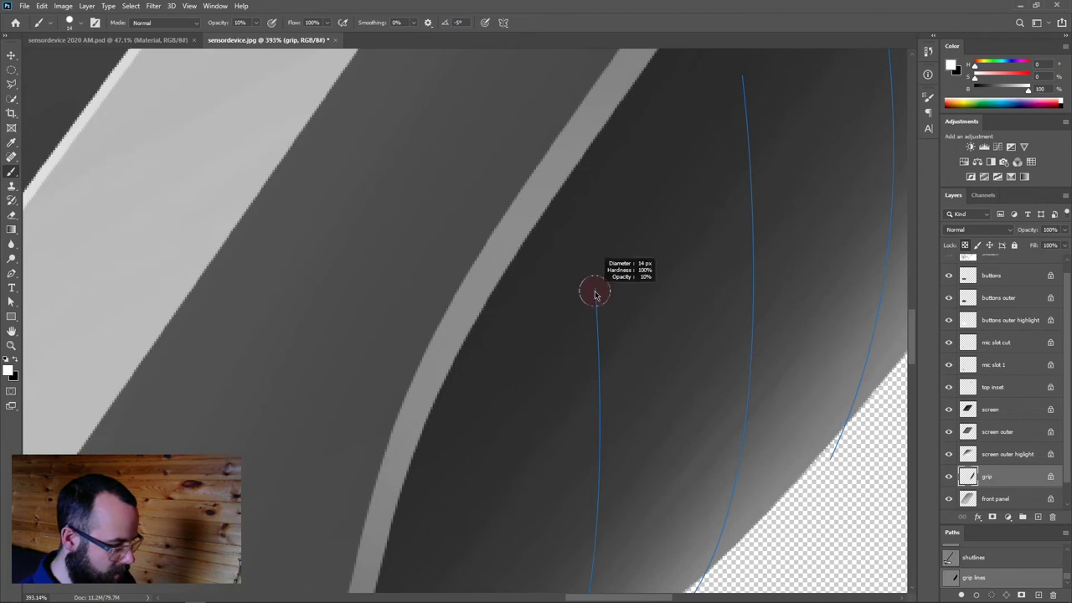
scroll(987, 373, "up", 1)
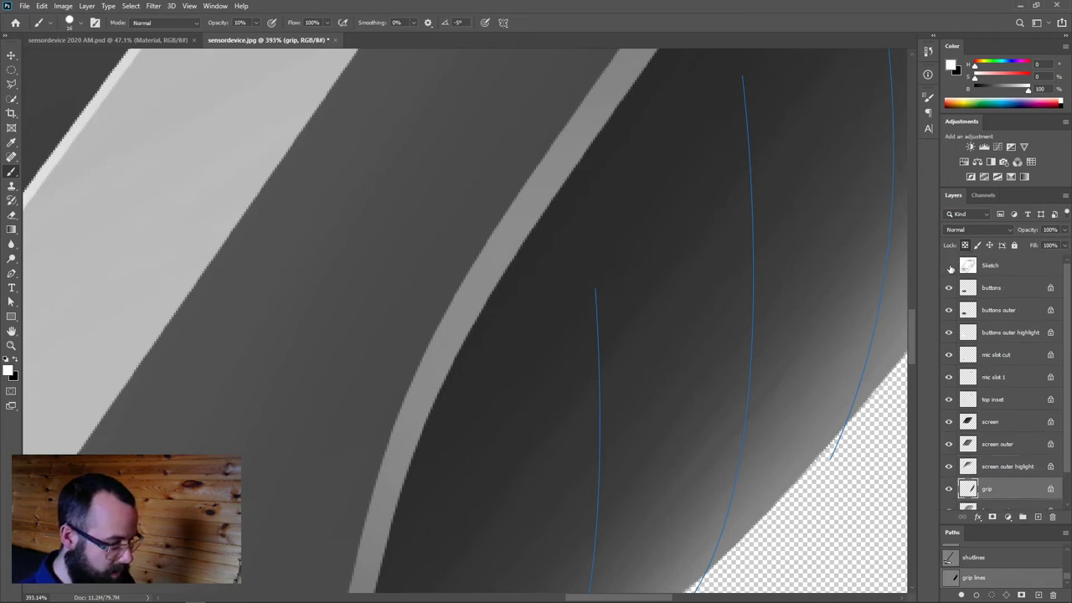
Turn on the Sketch layer, zoom out, and open the Quick Mask Options
left_click(948, 265)
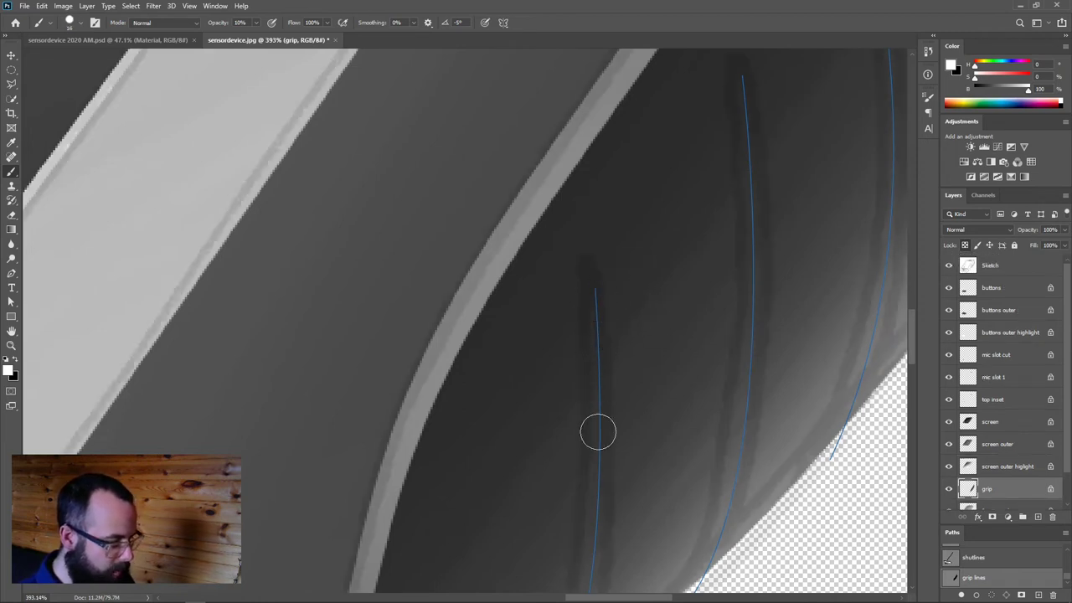
scroll(596, 480, "down", 3)
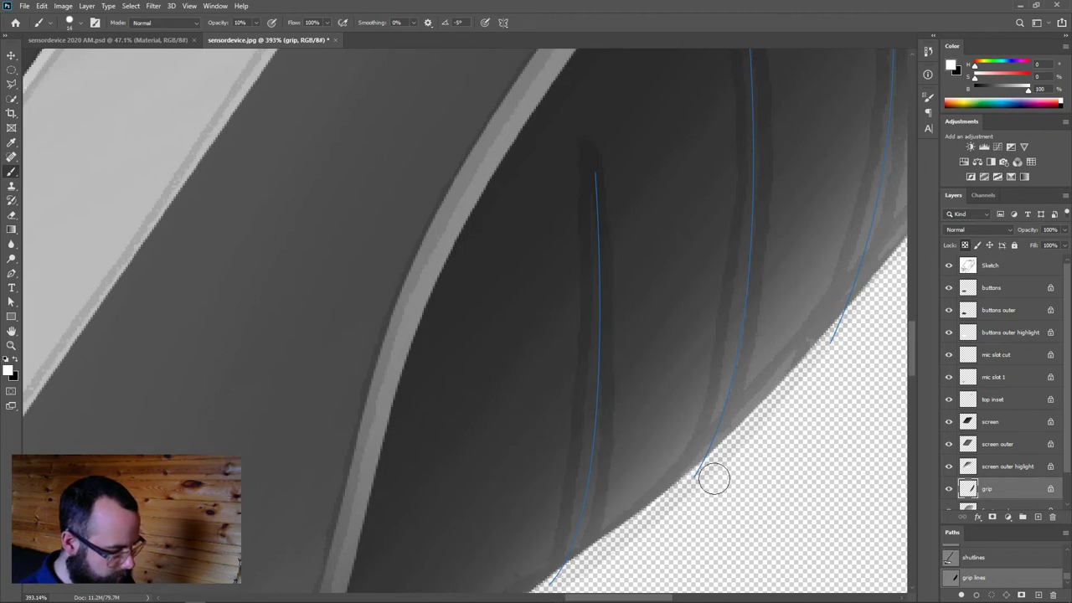
scroll(738, 330, "down", 3)
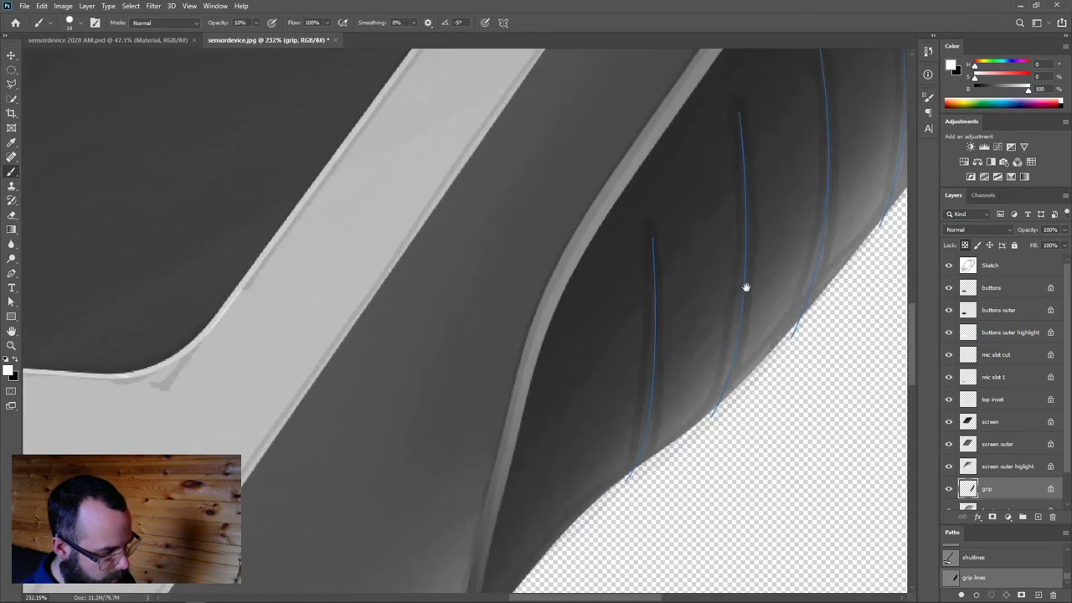
scroll(716, 324, "down", 2)
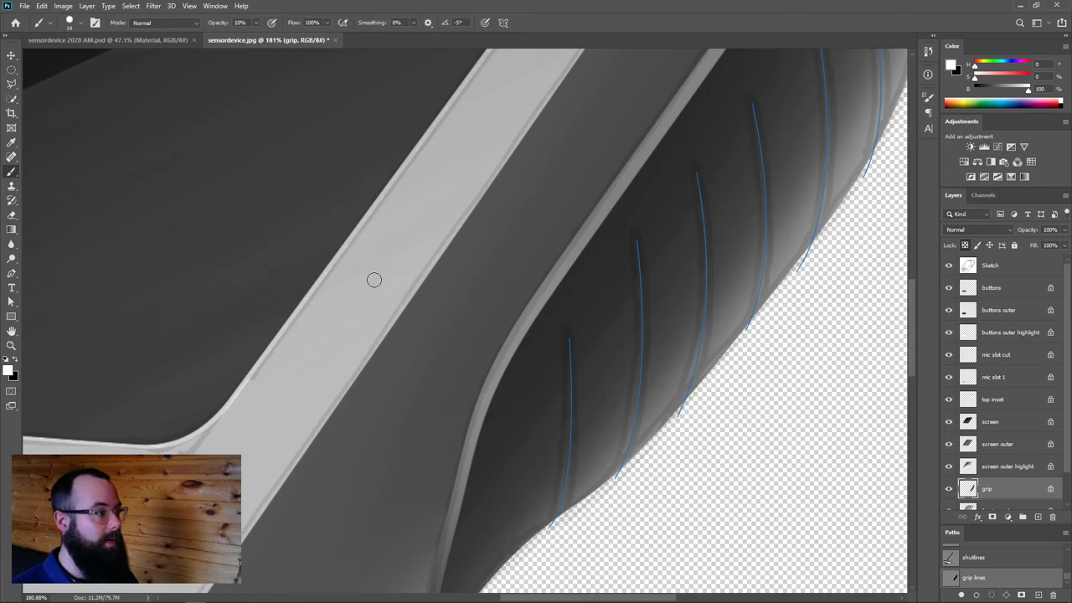
double_click(10, 391)
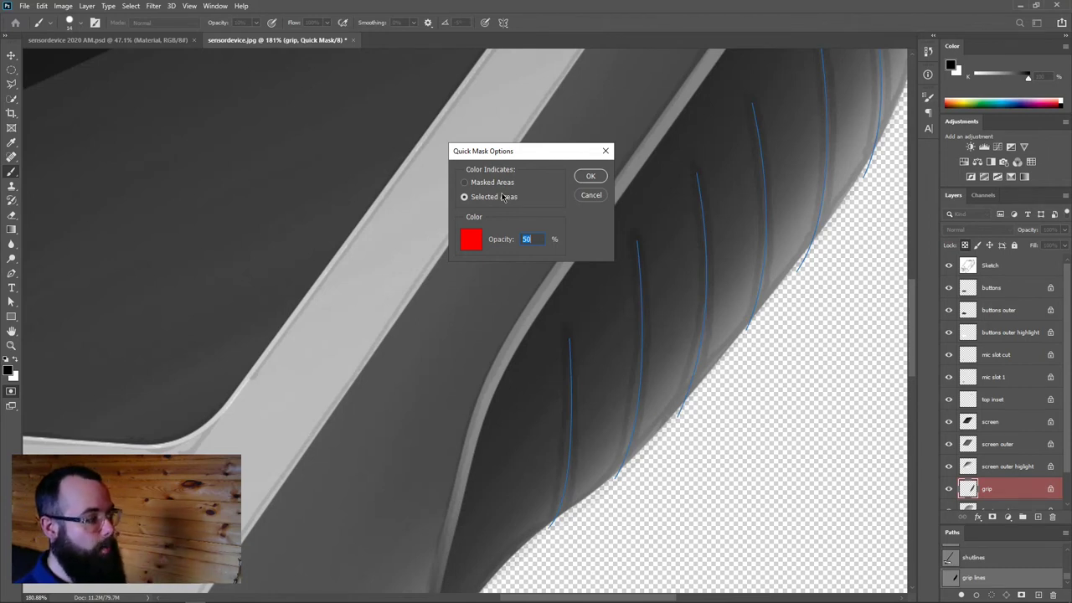
left_click(591, 177)
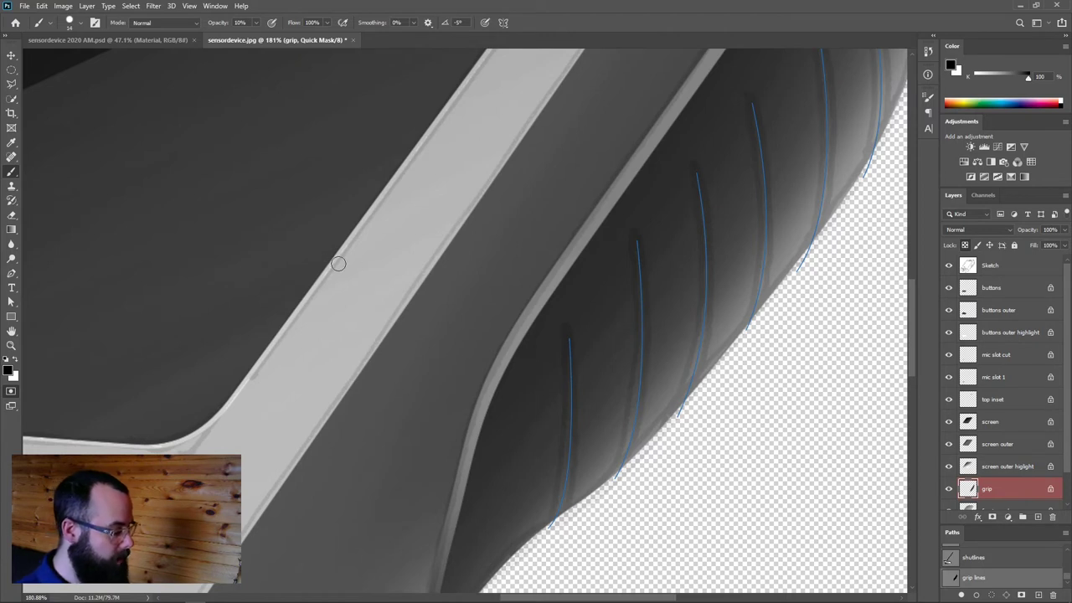
mouse_move(371, 230)
left_mouse_down()
mouse_move(216, 383)
mouse_move(278, 206)
mouse_move(315, 227)
mouse_move(329, 205)
mouse_move(505, 118)
mouse_move(432, 139)
mouse_move(400, 240)
mouse_move(245, 500)
left_mouse_up()
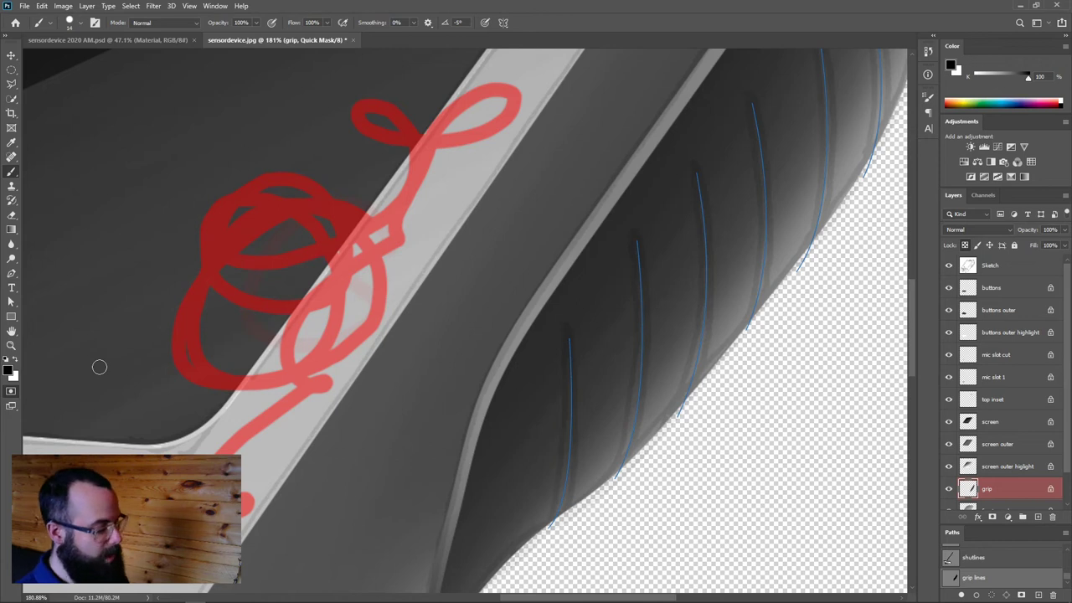
key("q")
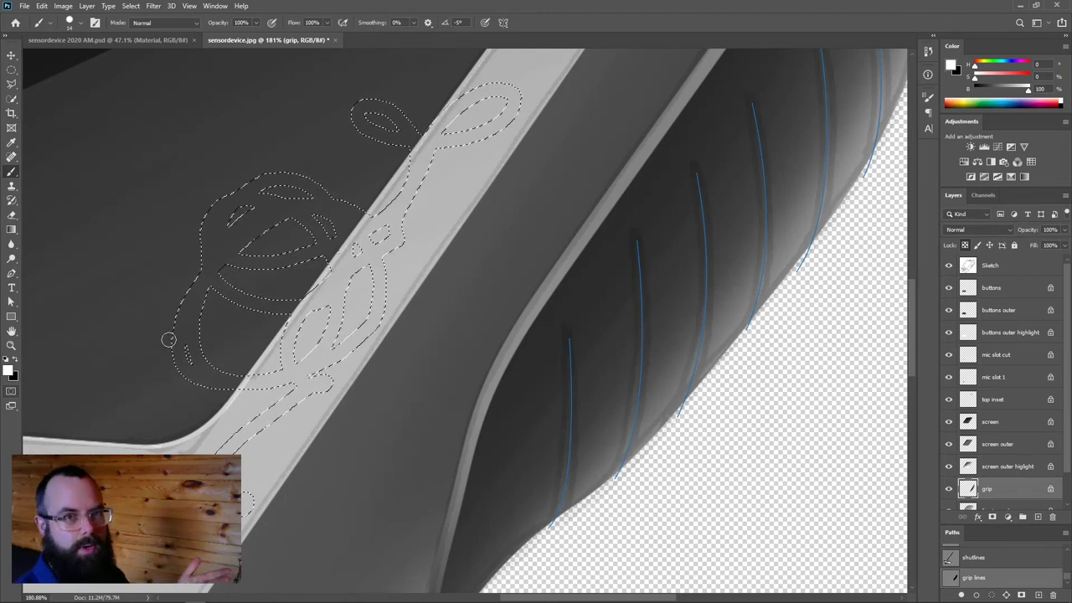
key("ctrl+d")
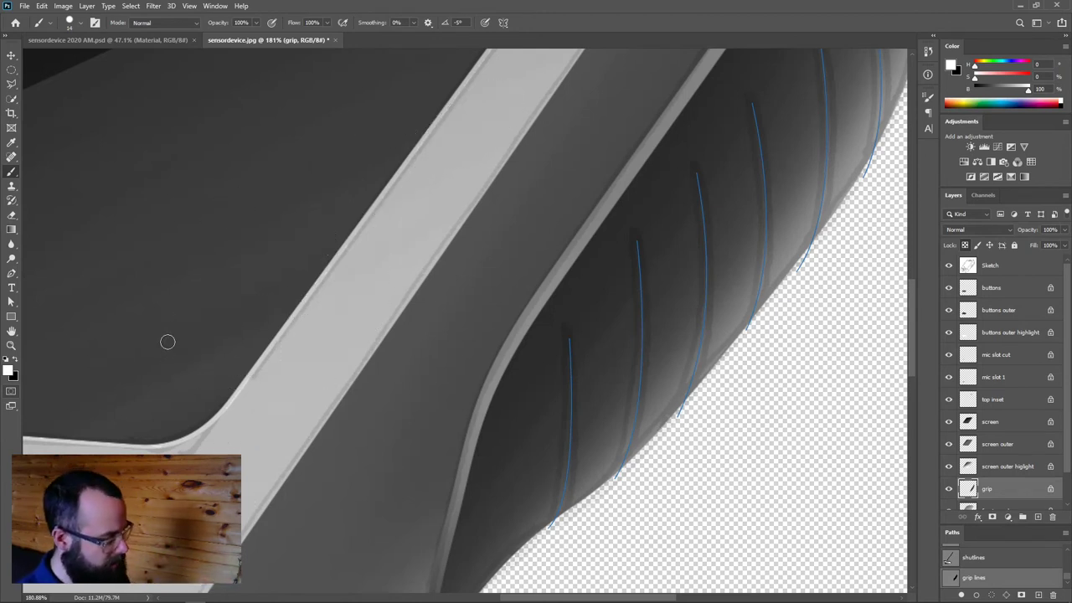
Stroke the 'grip lines' path with the brush in Quick Mask, then exit to get the groove selection
right_click(571, 341, "alt")
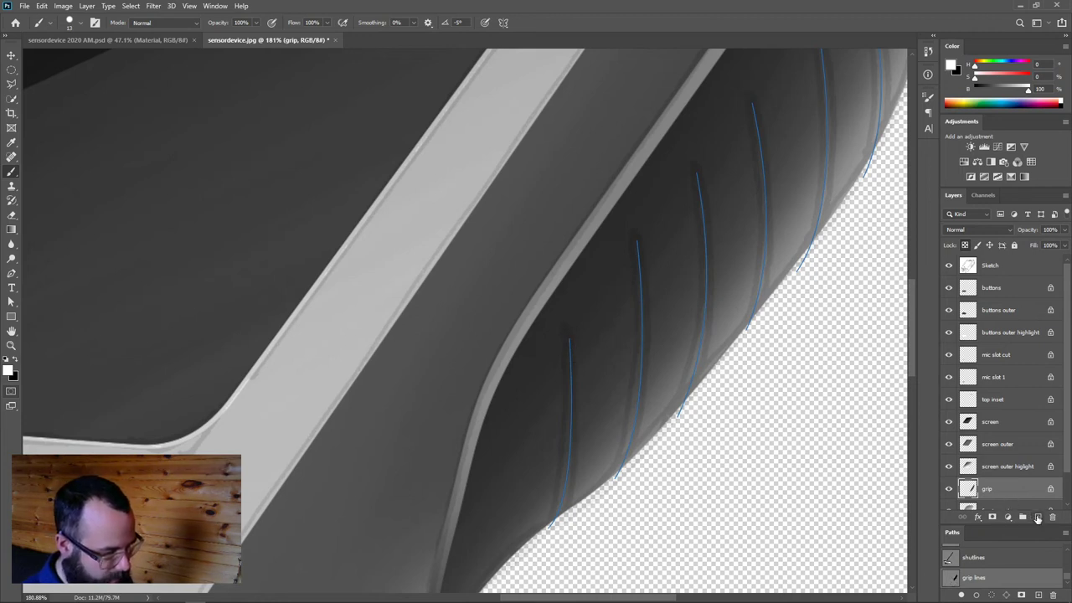
left_click(11, 392)
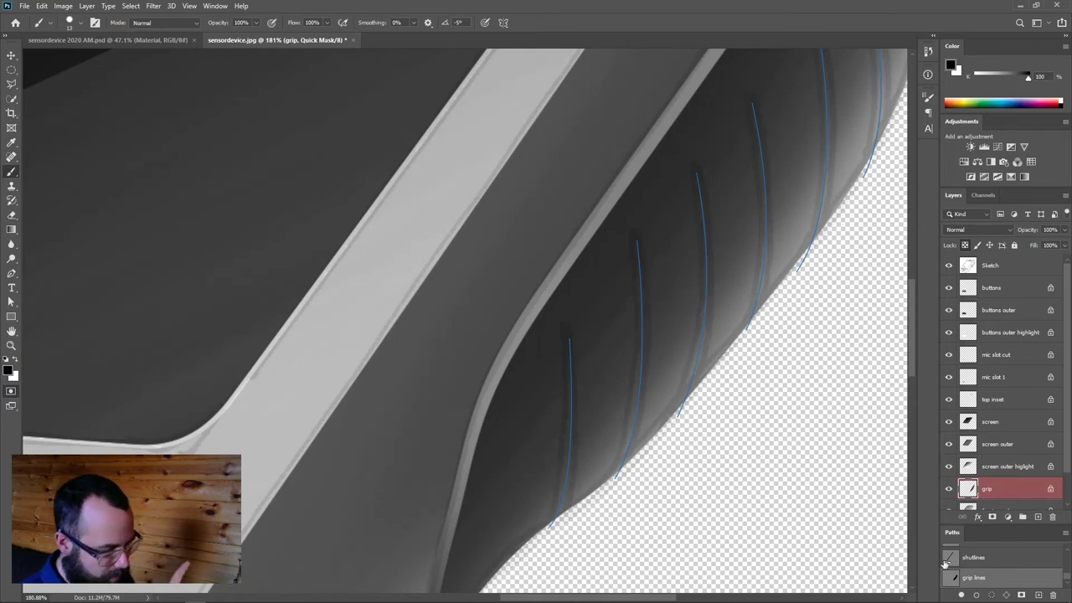
left_click_drag(999, 525, 1003, 441)
scroll(1012, 392, "down", 2)
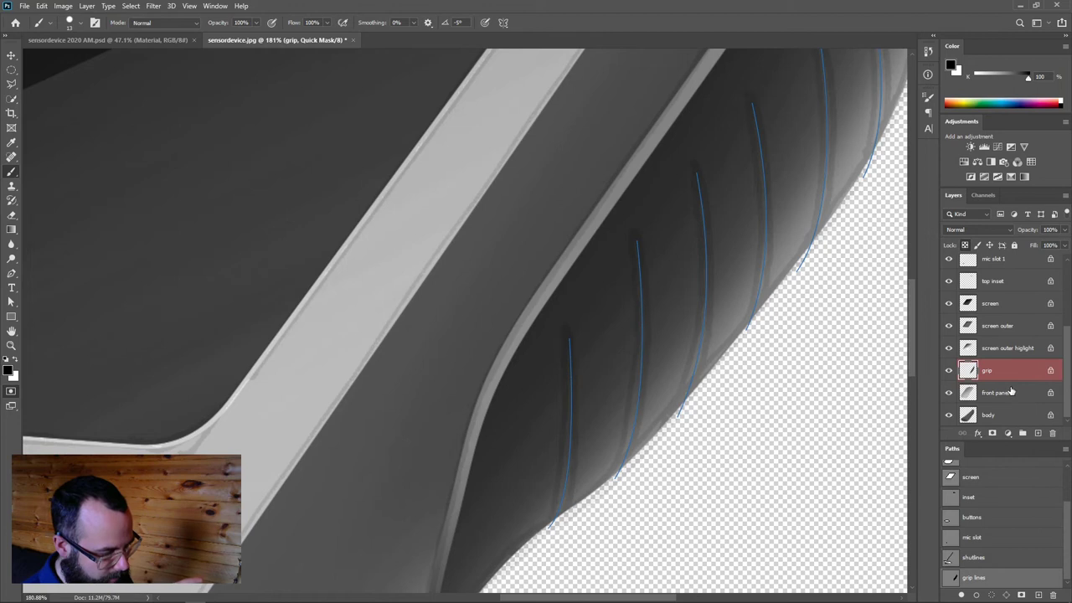
left_click(975, 595)
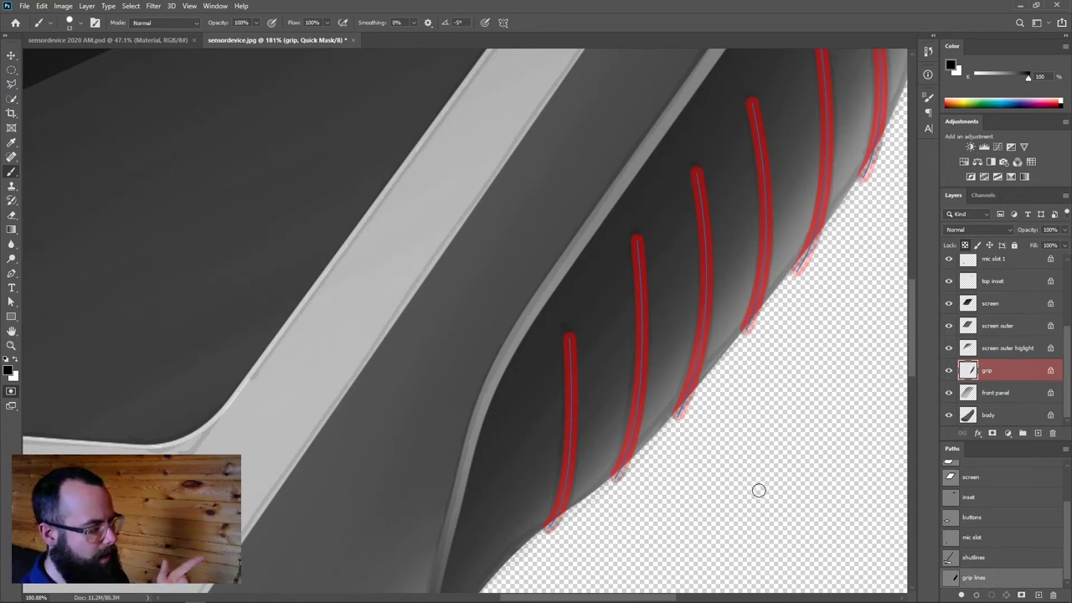
left_click(11, 392)
scroll(692, 366, "down", 3)
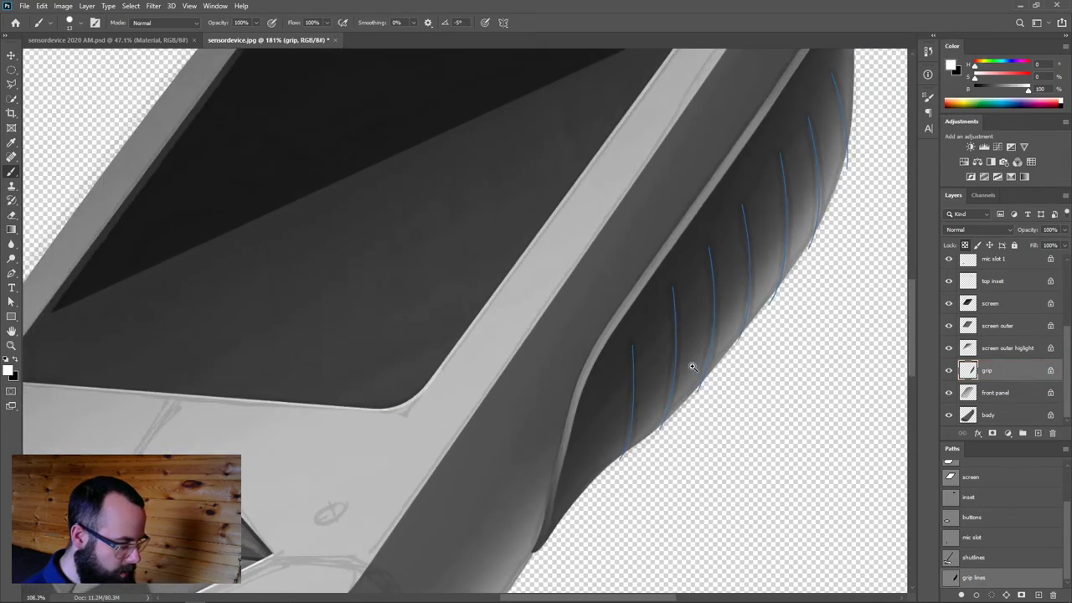
scroll(692, 366, "down", 1)
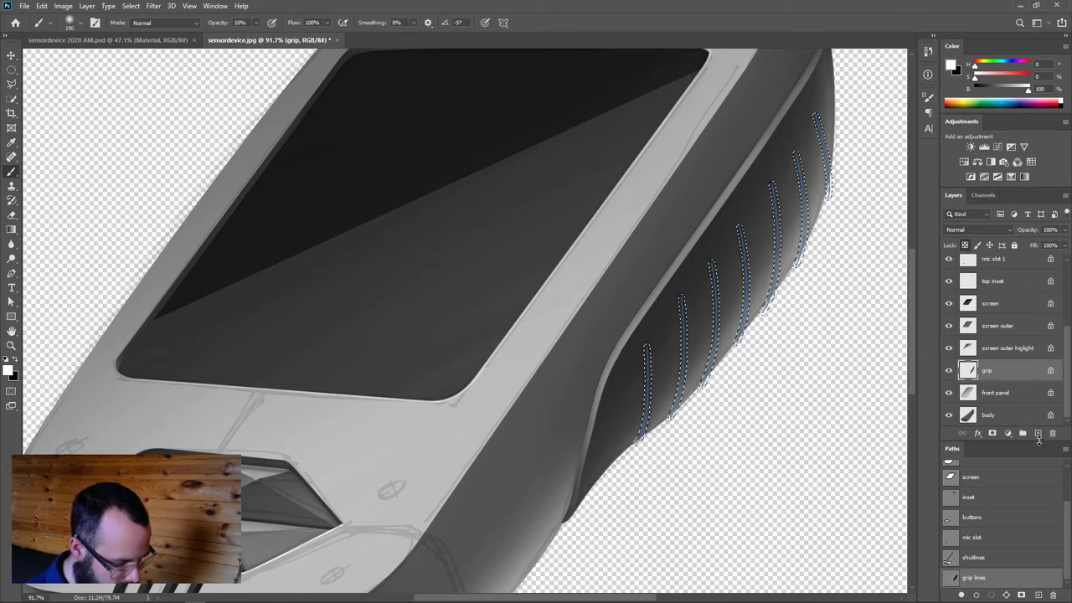
Hide the grip lines path and Sketch layer, set black as the paint colour, and deselect
left_click_drag(1038, 441, 1017, 479)
left_click(1020, 573)
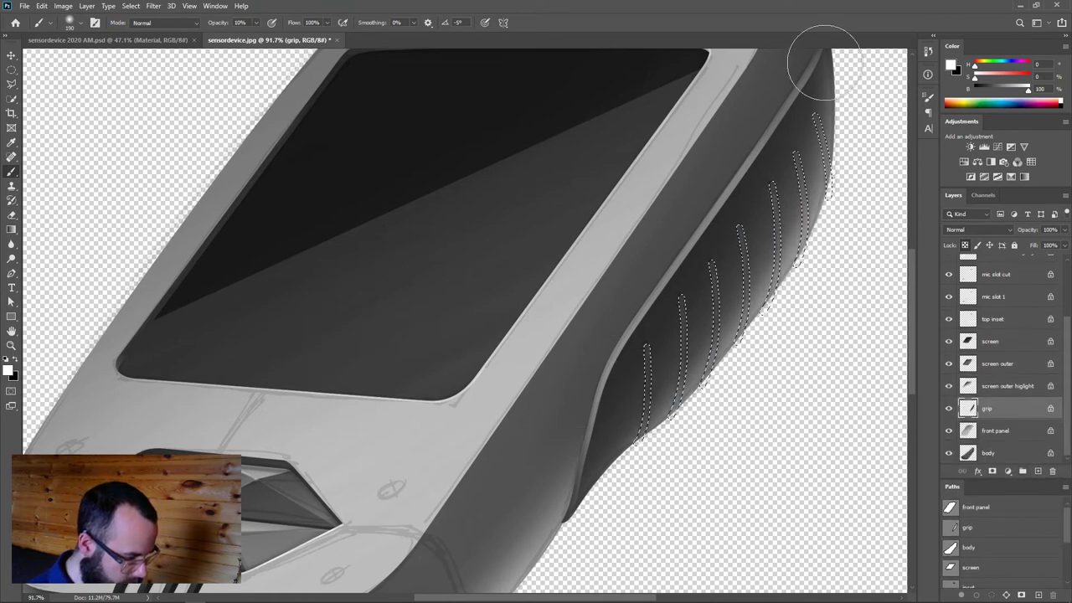
key("x")
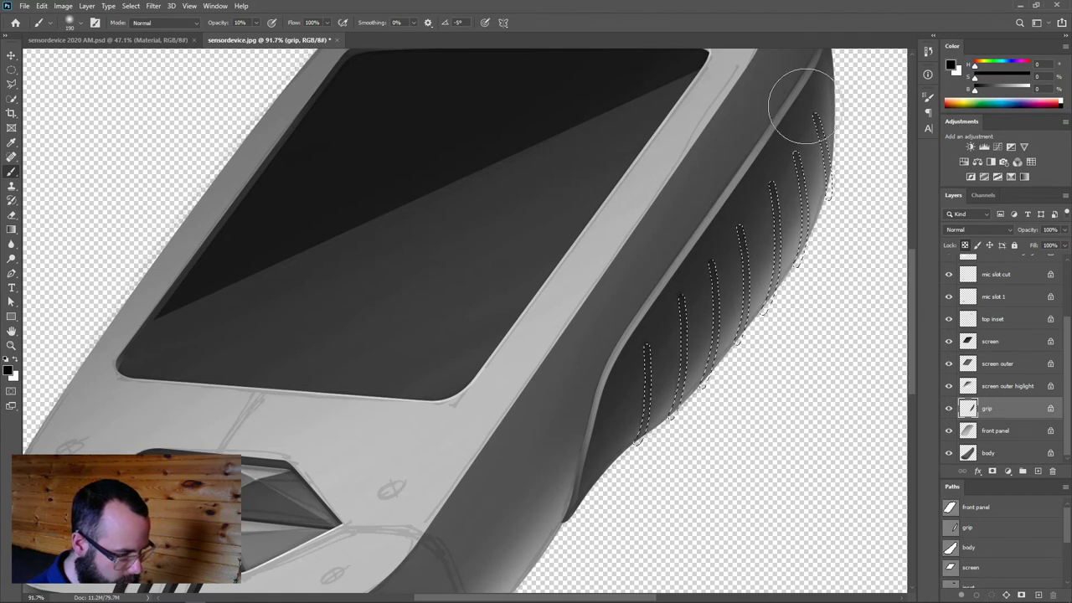
key("ctrl+d")
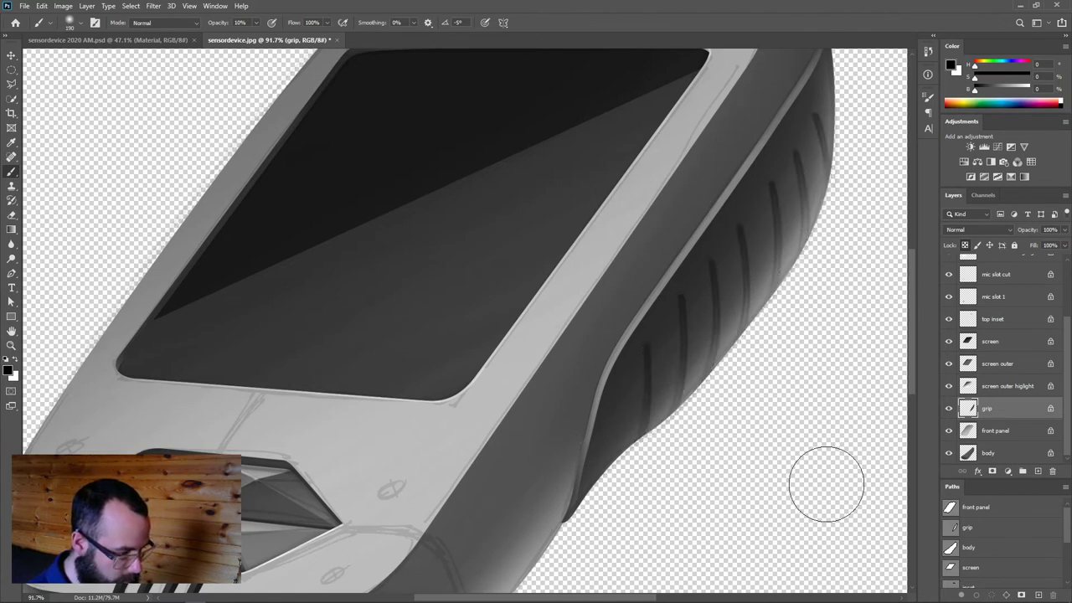
left_click(783, 366)
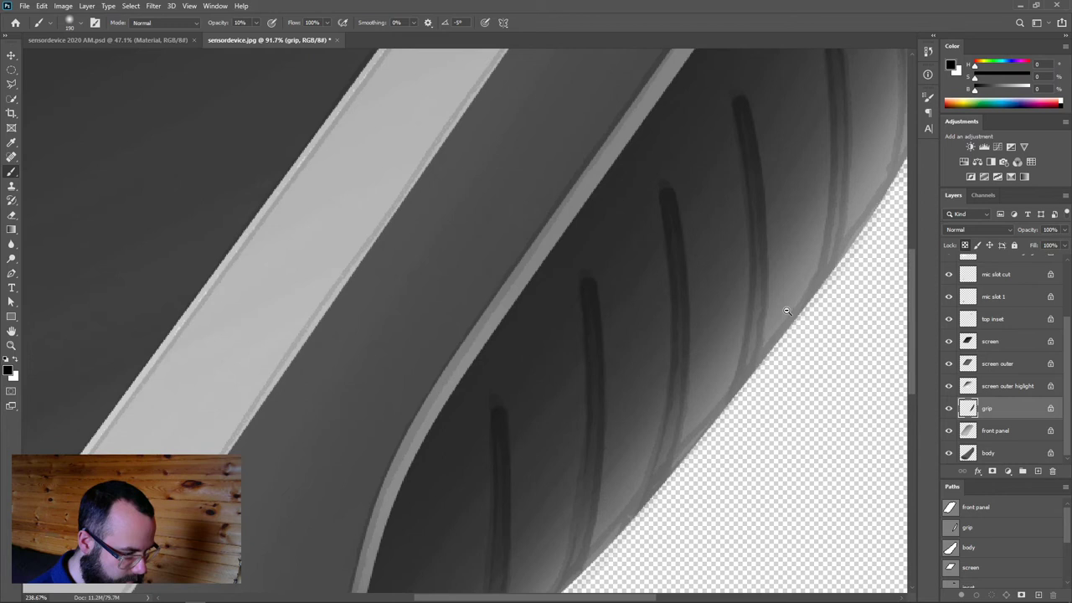
scroll(964, 321, "up", 3)
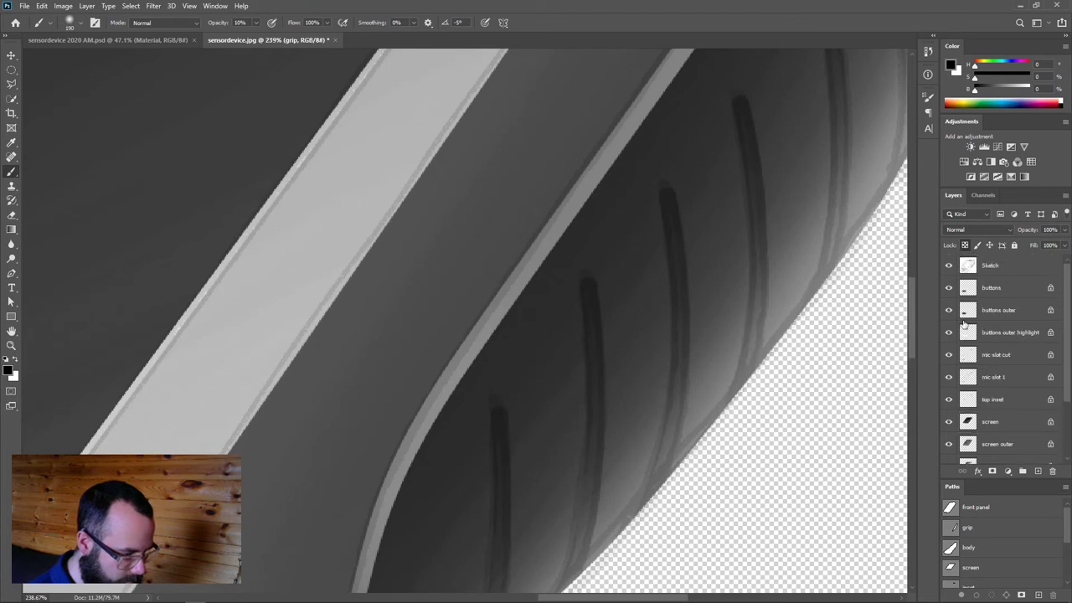
left_click(948, 265)
scroll(704, 376, "down", 4)
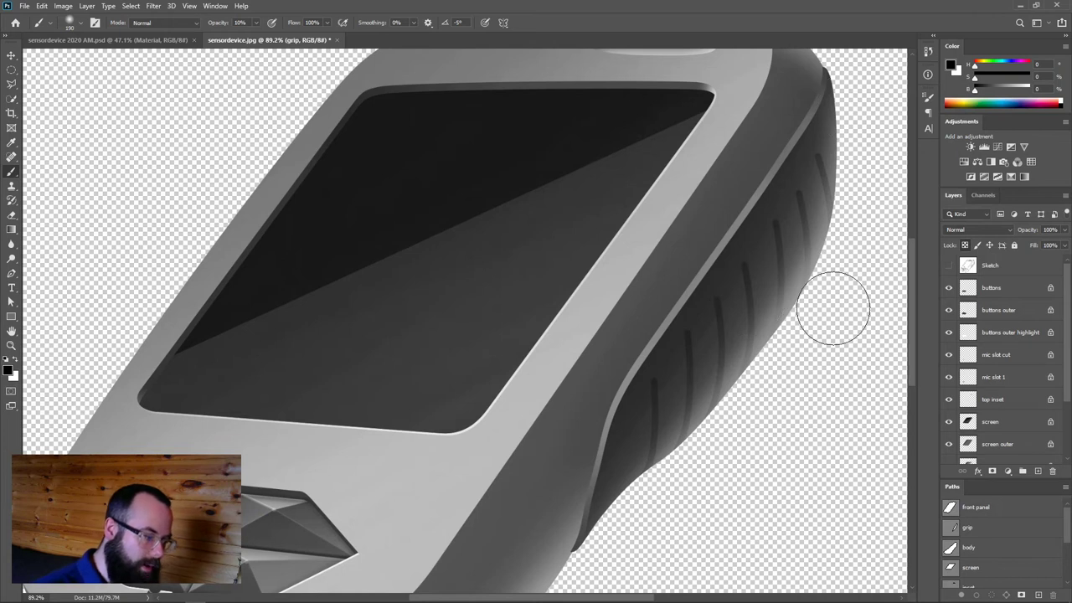
Load the grip groove selection, hide the sketch again, and shrink the soft brush below 75 px
key("ctrl+comma")
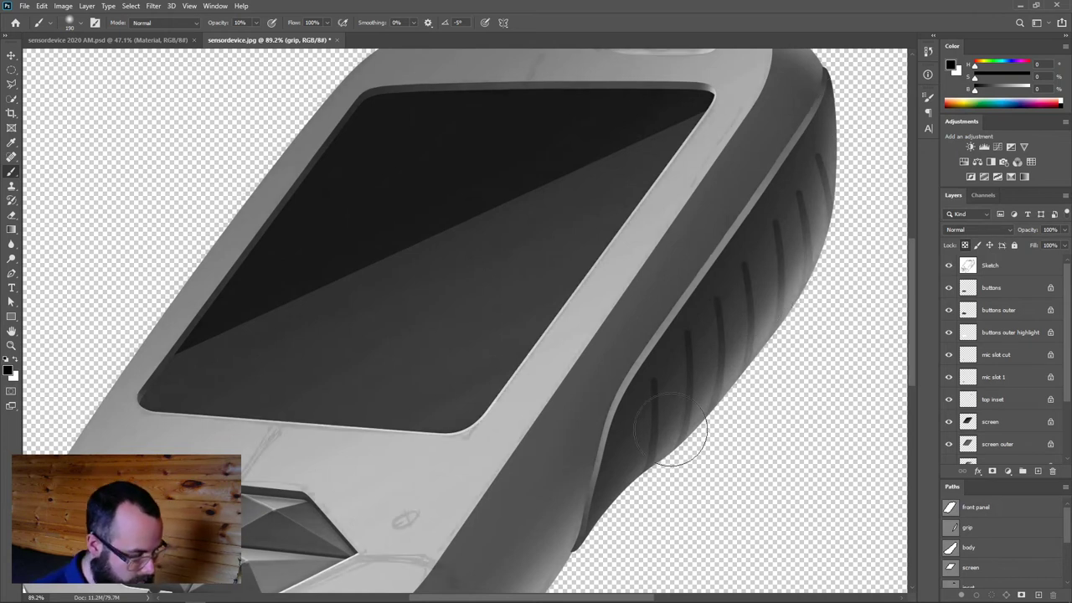
left_click(718, 425, "ctrl")
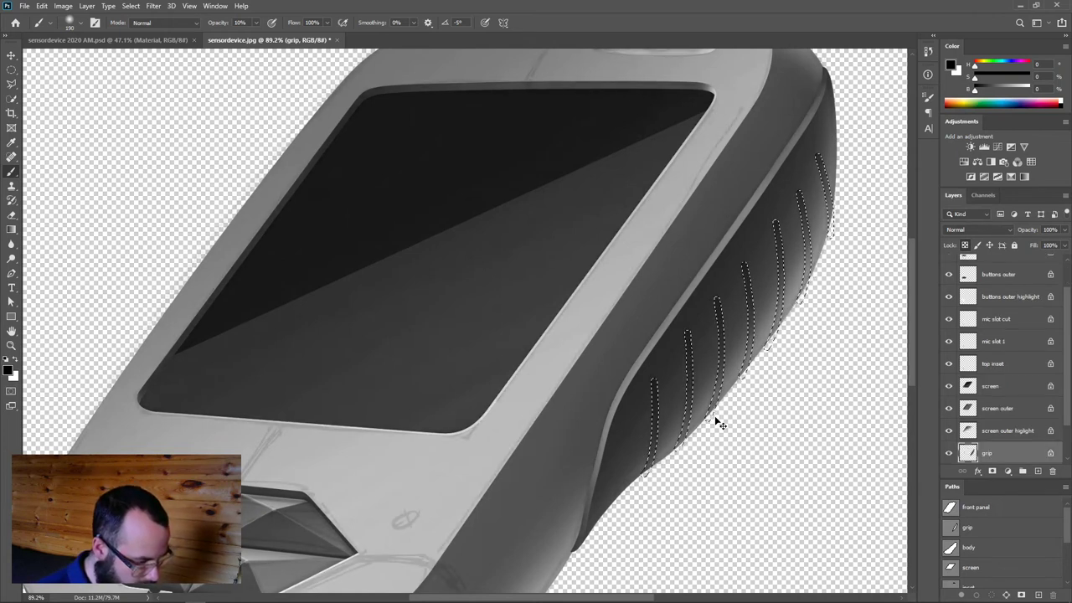
scroll(689, 358, "up", 3)
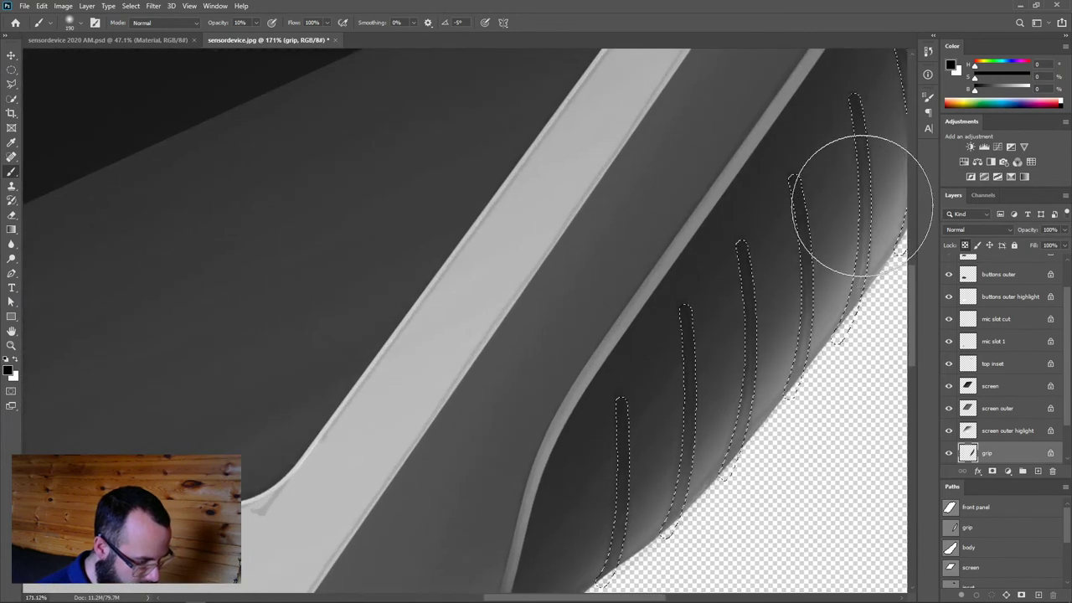
scroll(966, 322, "up", 2)
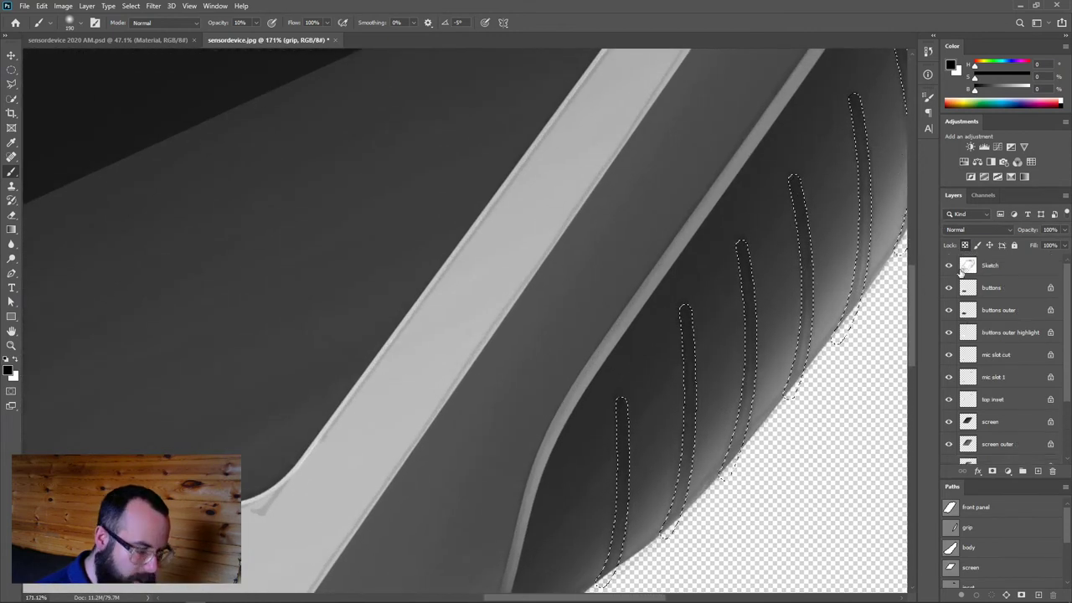
left_click(949, 266)
right_click(644, 425, "alt")
mouse_move(644, 426)
left_mouse_down()
mouse_move(545, 426)
mouse_move(472, 468)
mouse_move(636, 280)
left_mouse_up()
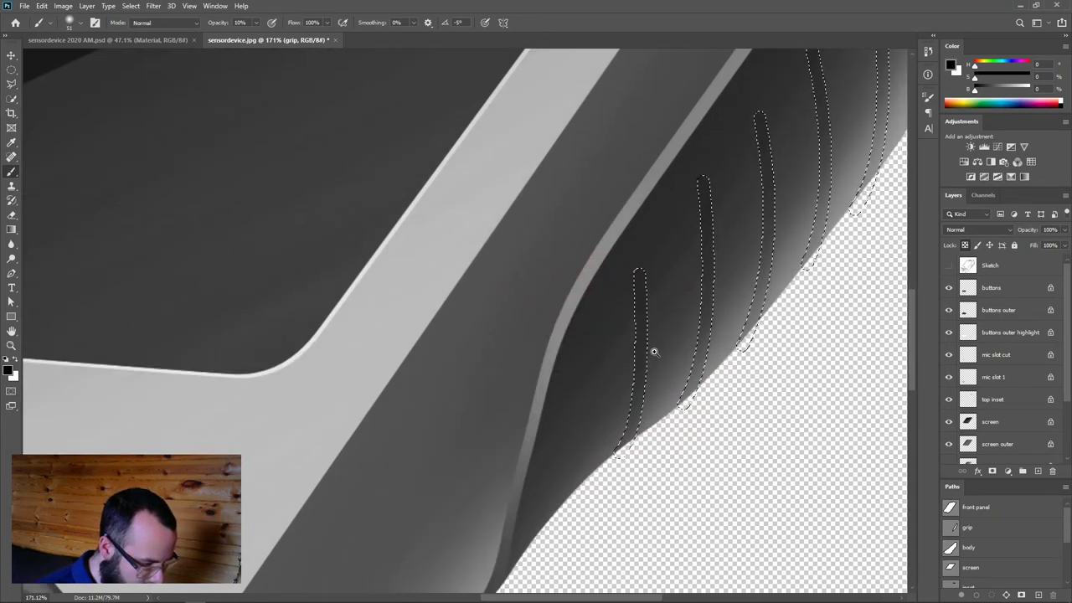
left_click_drag(653, 351, 689, 352)
key("ctrl+Return")
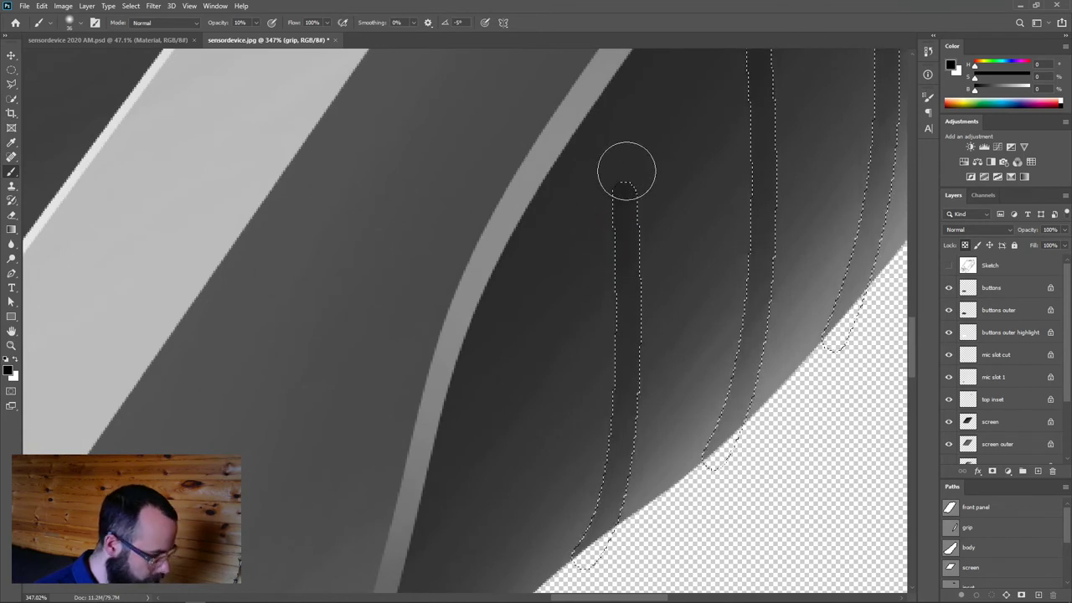
mouse_move(586, 212)
left_mouse_down()
mouse_move(576, 205)
mouse_move(605, 319)
mouse_move(594, 466)
mouse_move(555, 531)
mouse_move(621, 402)
left_mouse_up()
Darken the first groove strips along their length, raising brush opacity to 20%
left_click_drag(597, 214, 607, 184)
left_click_drag(725, 254, 548, 383)
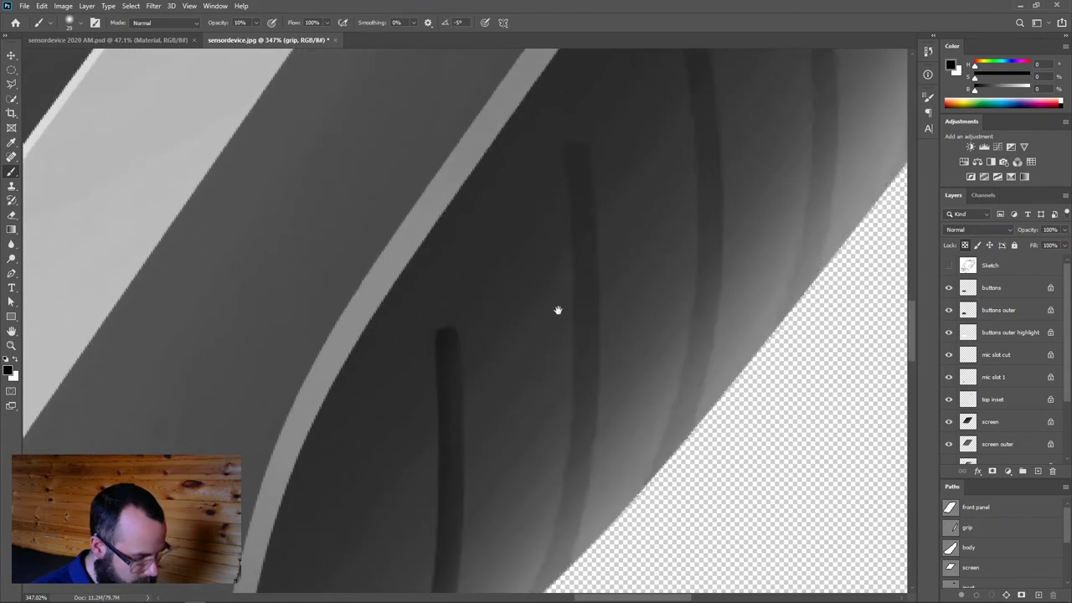
mouse_move(561, 273)
left_mouse_down()
mouse_move(560, 433)
mouse_move(522, 567)
mouse_move(548, 514)
mouse_move(569, 303)
mouse_move(552, 131)
mouse_move(567, 318)
mouse_move(550, 498)
mouse_move(603, 528)
left_mouse_up()
key("2")
mouse_move(685, 262)
left_mouse_down()
mouse_move(598, 359)
mouse_move(570, 282)
left_mouse_up()
mouse_move(561, 79)
left_mouse_down()
mouse_move(564, 48)
mouse_move(577, 289)
mouse_move(567, 431)
mouse_move(522, 510)
mouse_move(562, 441)
left_mouse_up()
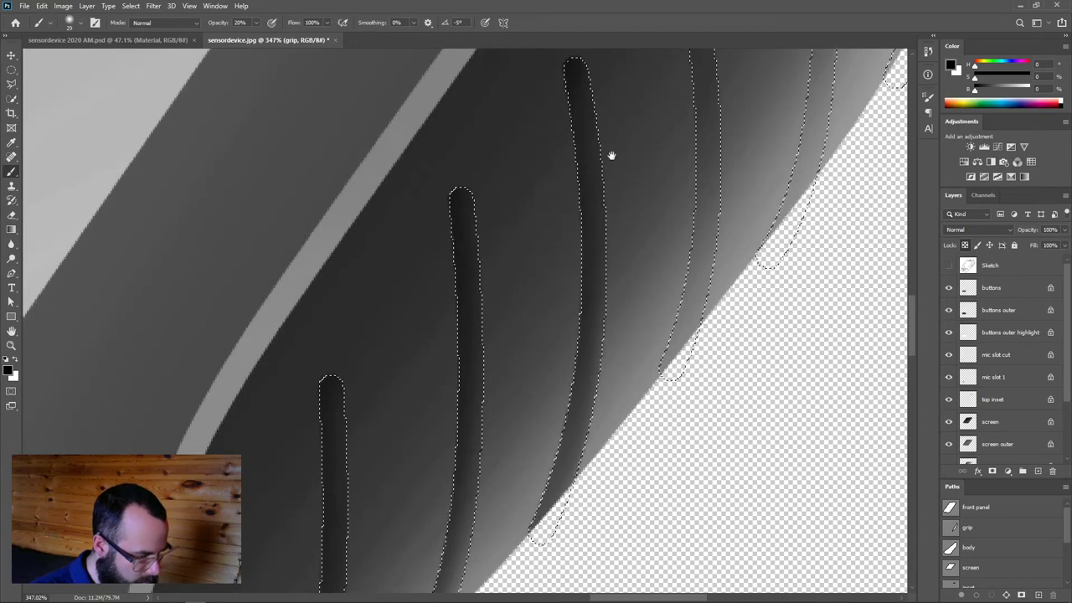
left_click_drag(577, 123, 519, 222)
Darken the lower parts of the next groove strips, briefly hiding the selection outline to check
key("ctrl+d")
left_click_drag(513, 139, 556, 64)
key("ctrl+shift+d")
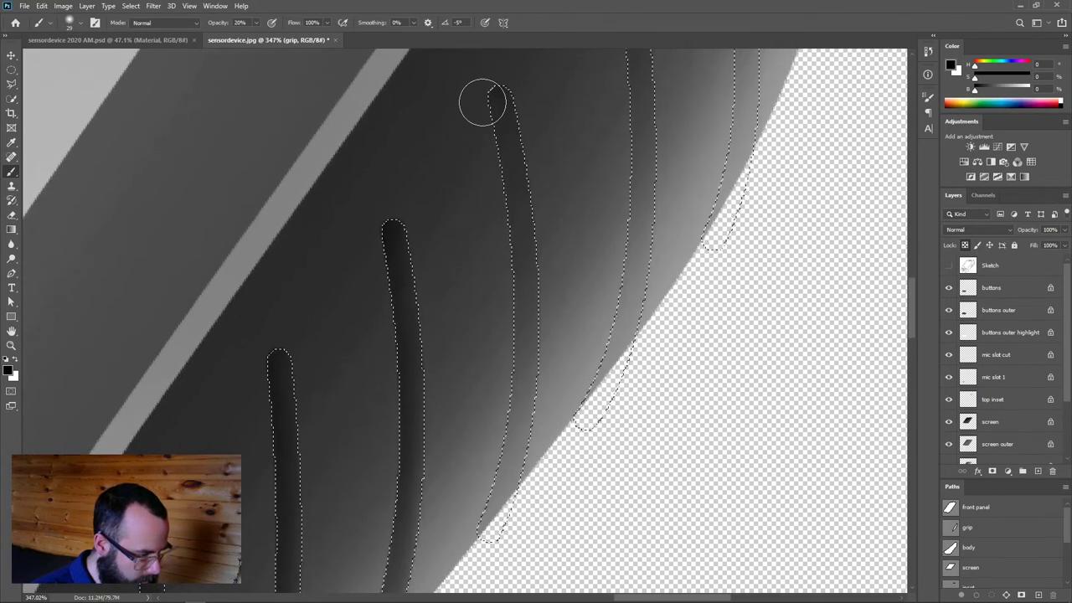
mouse_move(498, 226)
left_mouse_down()
mouse_move(500, 416)
mouse_move(475, 526)
mouse_move(510, 412)
mouse_move(512, 219)
left_mouse_up()
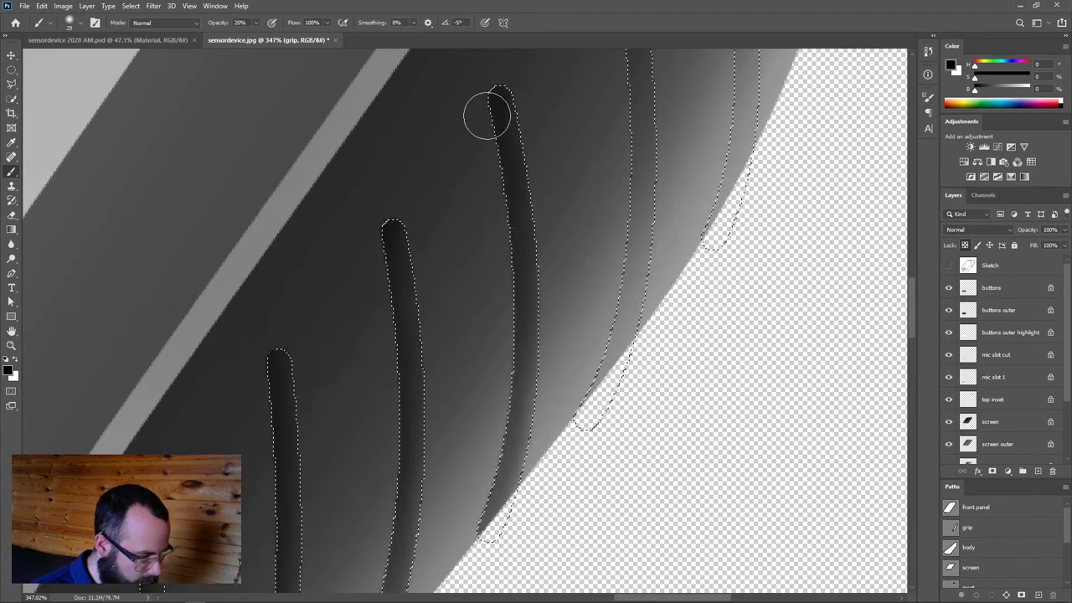
left_click_drag(442, 328, 488, 351)
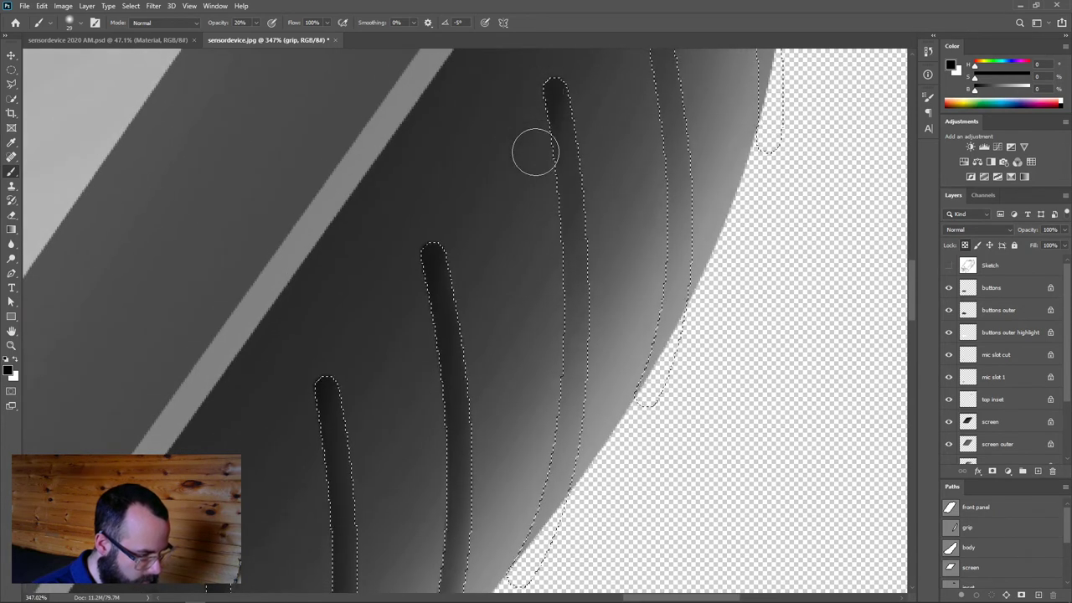
mouse_move(548, 314)
left_mouse_down()
mouse_move(554, 399)
mouse_move(544, 473)
mouse_move(518, 532)
mouse_move(559, 395)
left_mouse_up()
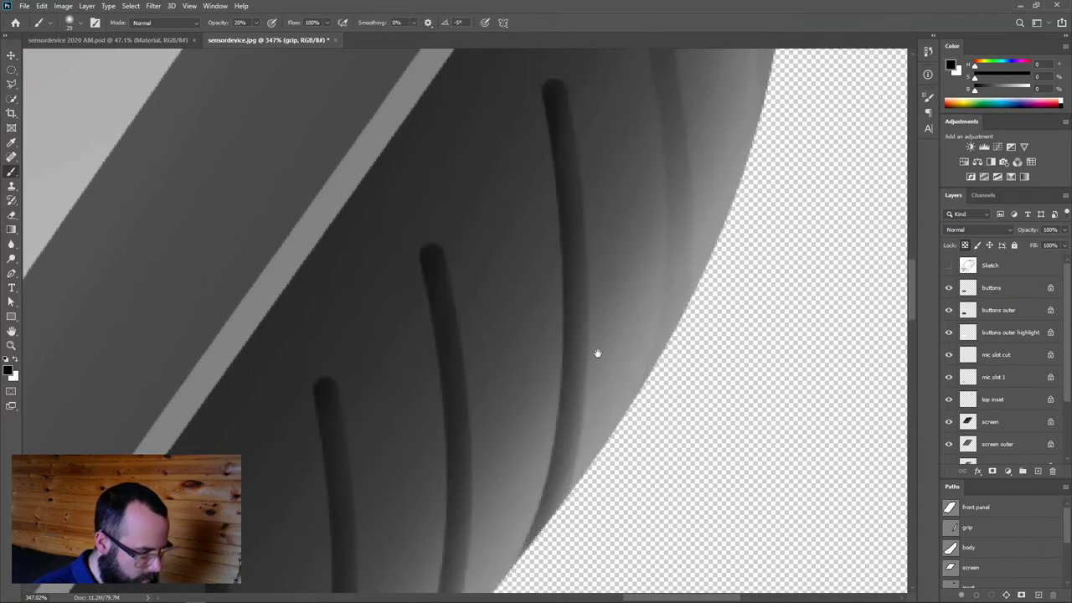
left_click_drag(595, 355, 470, 438)
Shade the right-hand groove strips with a 33 px brush, then clear the selection
right_click(495, 165, "alt")
mouse_move(503, 48)
left_mouse_down()
mouse_move(528, 265)
mouse_move(513, 453)
mouse_move(511, 407)
mouse_move(546, 277)
mouse_move(511, 58)
left_mouse_up()
mouse_move(510, 376)
left_mouse_down()
mouse_move(555, 424)
mouse_move(519, 489)
left_mouse_up()
mouse_move(515, 206)
left_mouse_down()
mouse_move(516, 118)
mouse_move(553, 333)
mouse_move(549, 428)
mouse_move(551, 342)
mouse_move(518, 130)
left_mouse_up()
key("ctrl+d")
Zoom out to review the whole grip, then zoom closely onto its lower edge
mouse_move(620, 277)
left_mouse_down()
mouse_move(558, 296)
mouse_move(572, 303)
left_mouse_up()
left_click_drag(513, 414, 529, 314)
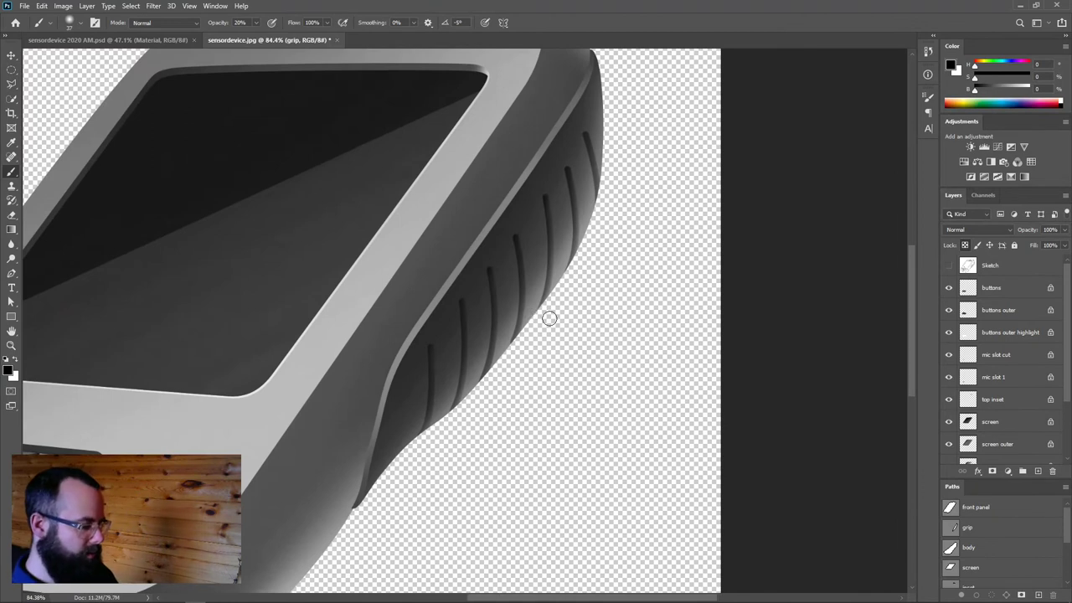
left_click_drag(414, 438, 503, 445)
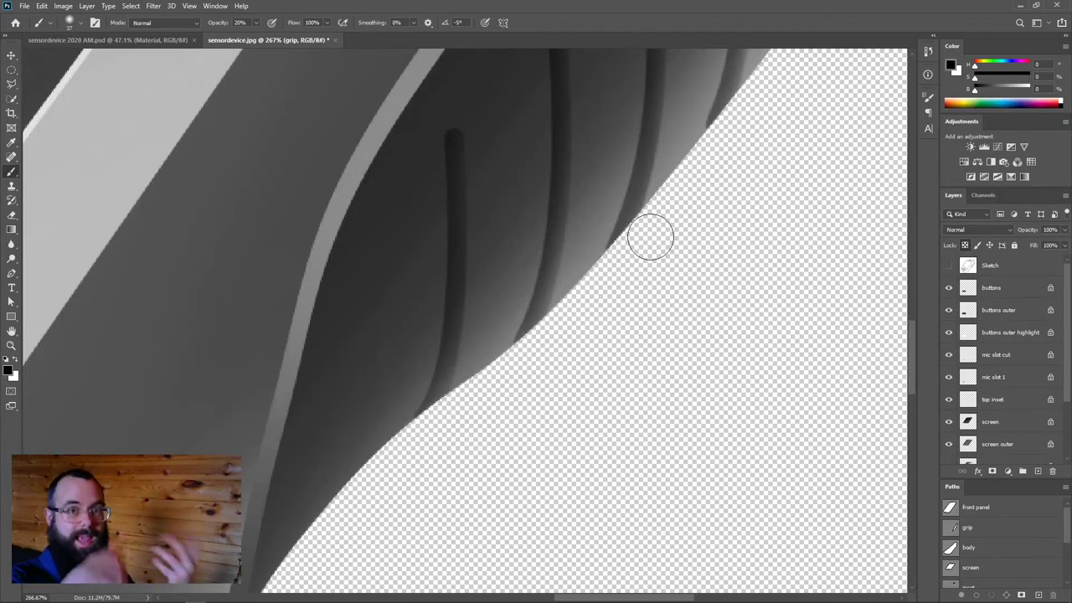
scroll(1016, 429, "down", 3)
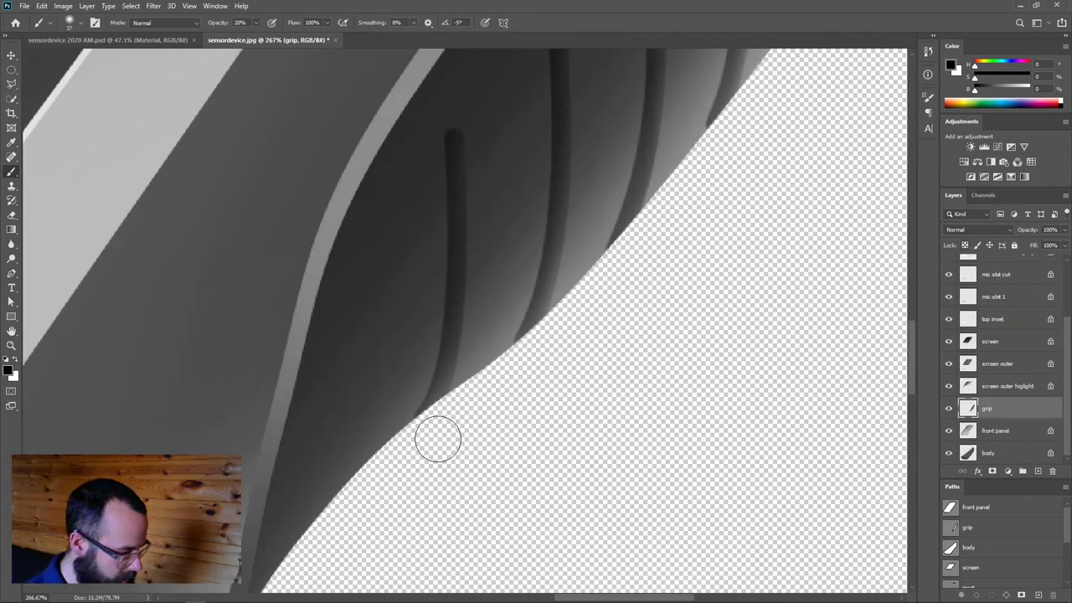
Erase the upper grip edge back to transparency with a 17 px eraser
key("e")
mouse_move(473, 398)
left_mouse_down()
mouse_move(494, 465)
mouse_move(459, 441)
mouse_move(433, 451)
mouse_move(438, 430)
left_mouse_up()
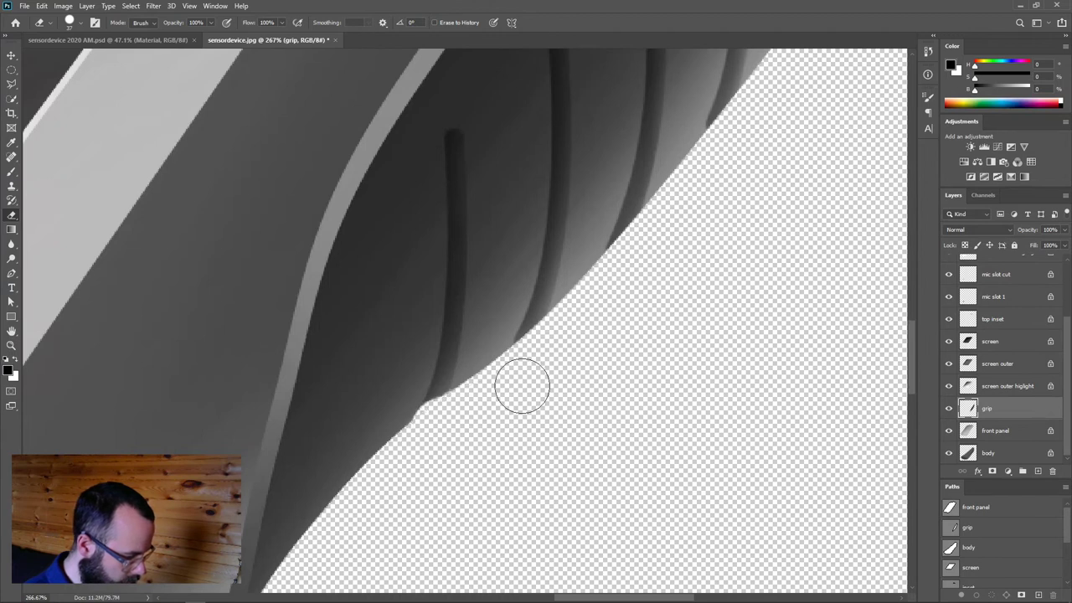
mouse_move(550, 343)
left_mouse_down()
mouse_move(586, 350)
mouse_move(487, 365)
mouse_move(562, 293)
left_mouse_up()
mouse_move(624, 255)
left_mouse_down()
mouse_move(665, 270)
mouse_move(540, 444)
mouse_move(654, 369)
left_mouse_up()
mouse_move(502, 425)
left_mouse_down()
mouse_move(524, 385)
mouse_move(628, 291)
left_mouse_up()
mouse_move(754, 187)
left_mouse_down()
mouse_move(619, 424)
mouse_move(555, 438)
mouse_move(581, 385)
mouse_move(682, 294)
left_mouse_up()
Clean up the lower grip outline, trimming a small notch and the groove's lower end
left_click_drag(758, 242, 741, 334)
mouse_move(530, 521)
left_mouse_down()
mouse_move(579, 436)
mouse_move(669, 349)
mouse_move(722, 325)
left_mouse_up()
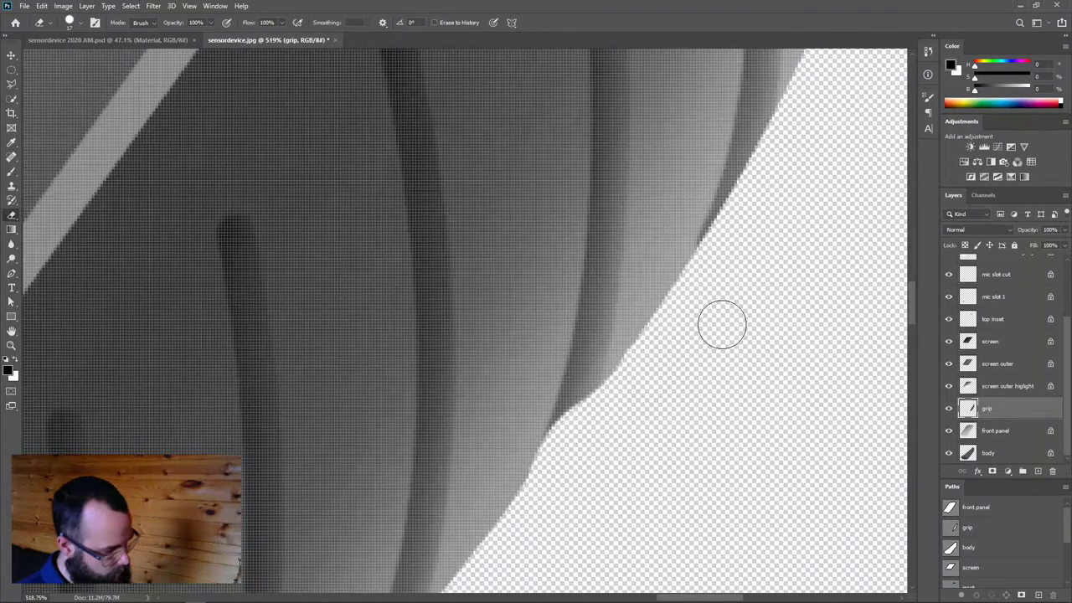
scroll(650, 442, "down", 2)
scroll(651, 442, "left", 3)
left_click_drag(601, 434, 620, 386)
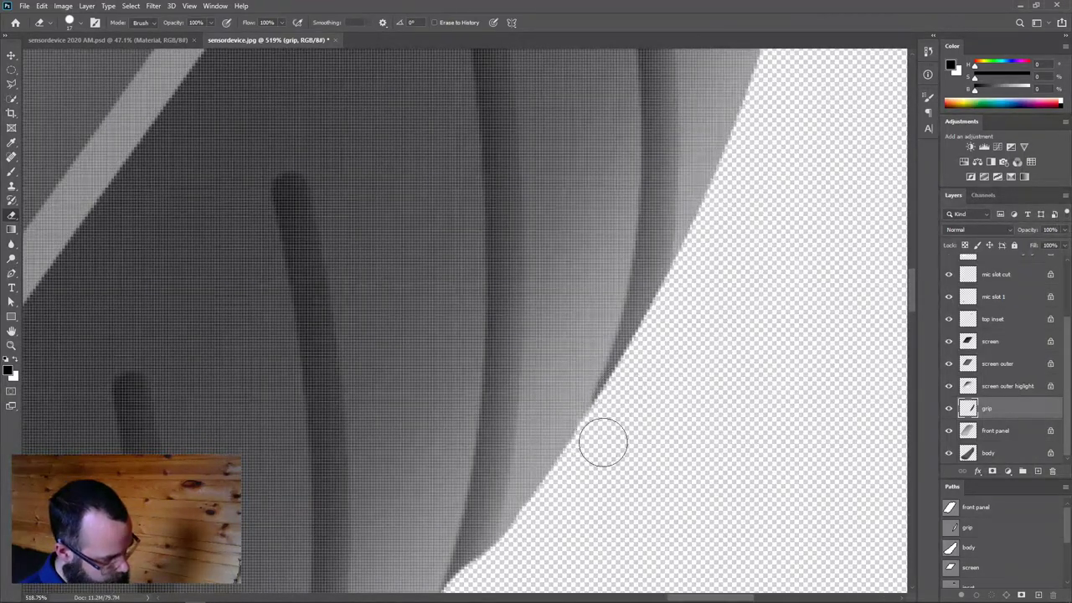
left_click(94, 22)
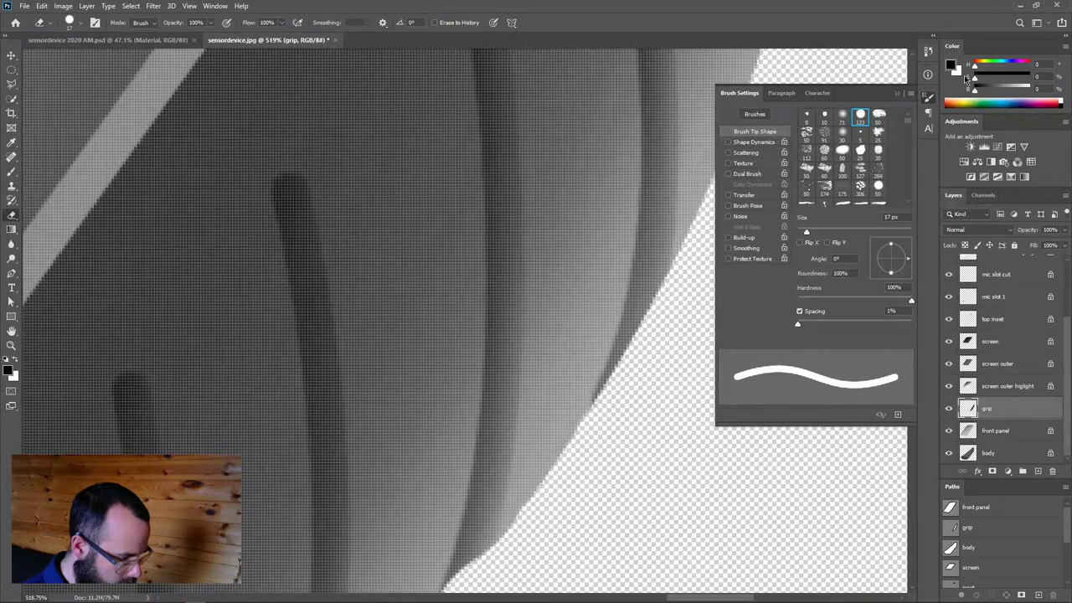
left_click(897, 95)
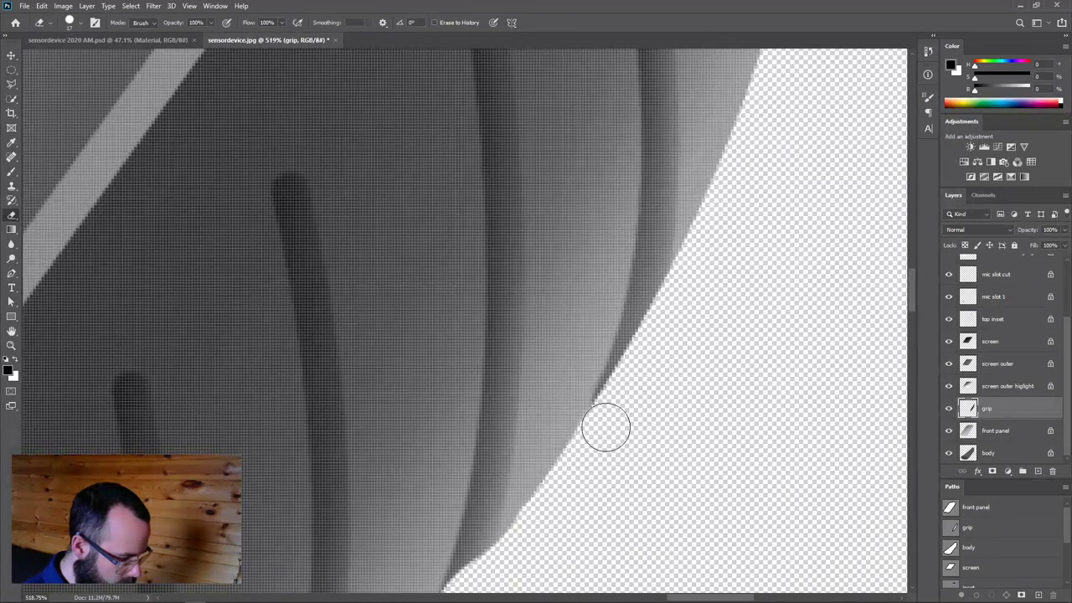
mouse_move(615, 415)
left_mouse_down()
mouse_move(664, 328)
mouse_move(701, 323)
mouse_move(664, 426)
mouse_move(646, 436)
mouse_move(665, 436)
mouse_move(688, 363)
mouse_move(680, 390)
left_mouse_up()
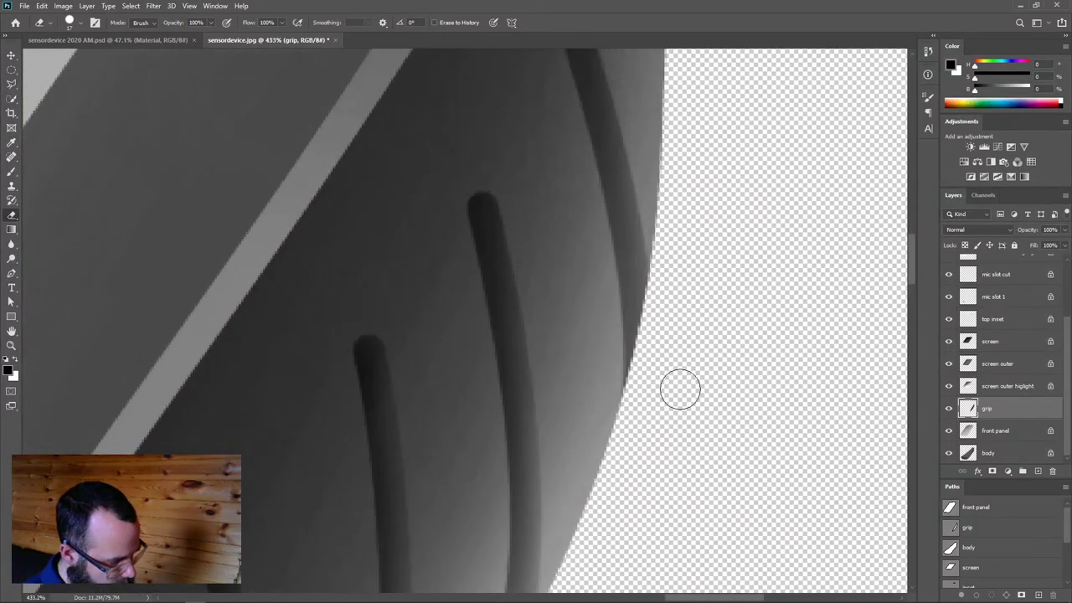
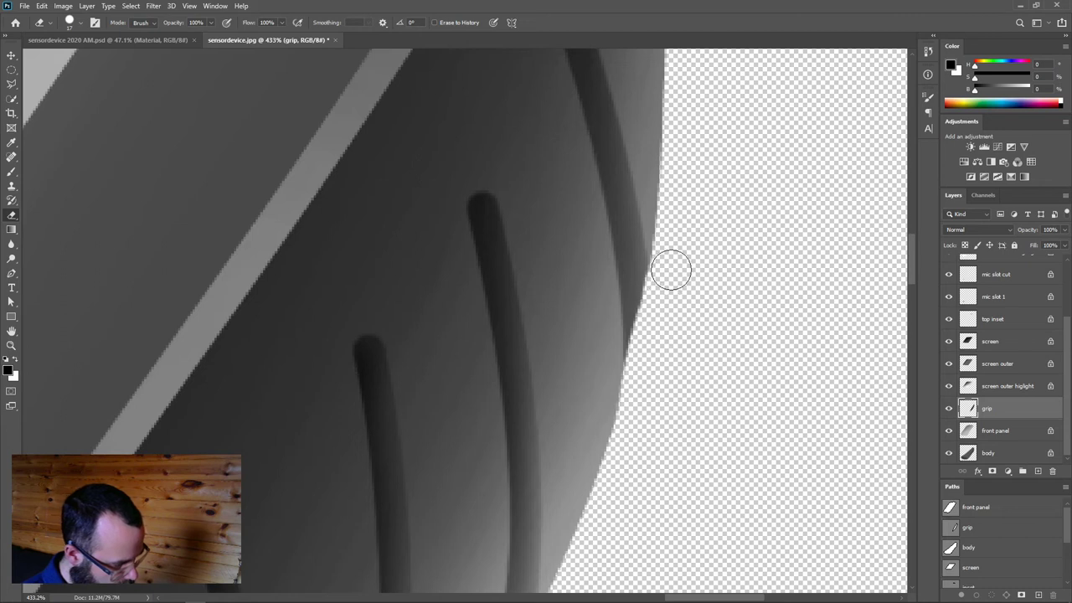
Show the shutlines path on the canvas and switch to the Brush tool
scroll(696, 251, "down", 6)
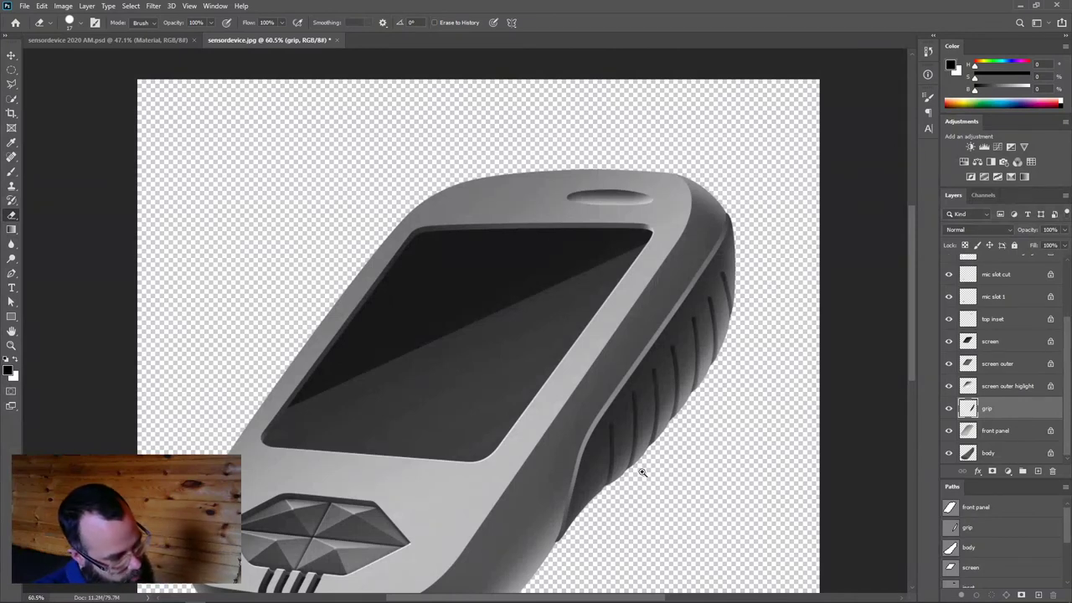
scroll(643, 473, "down", 2)
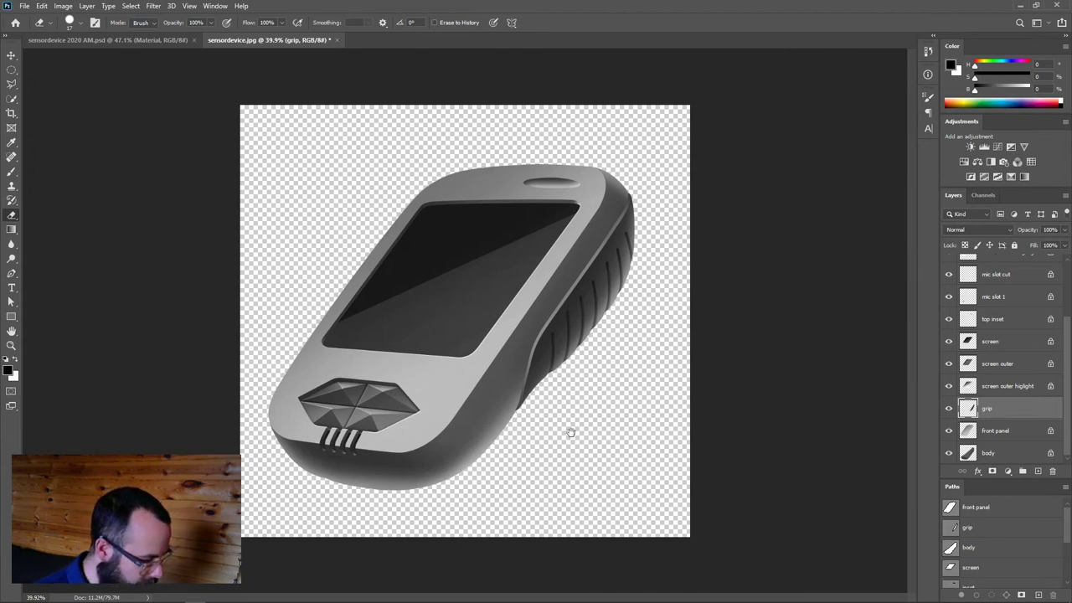
key("v")
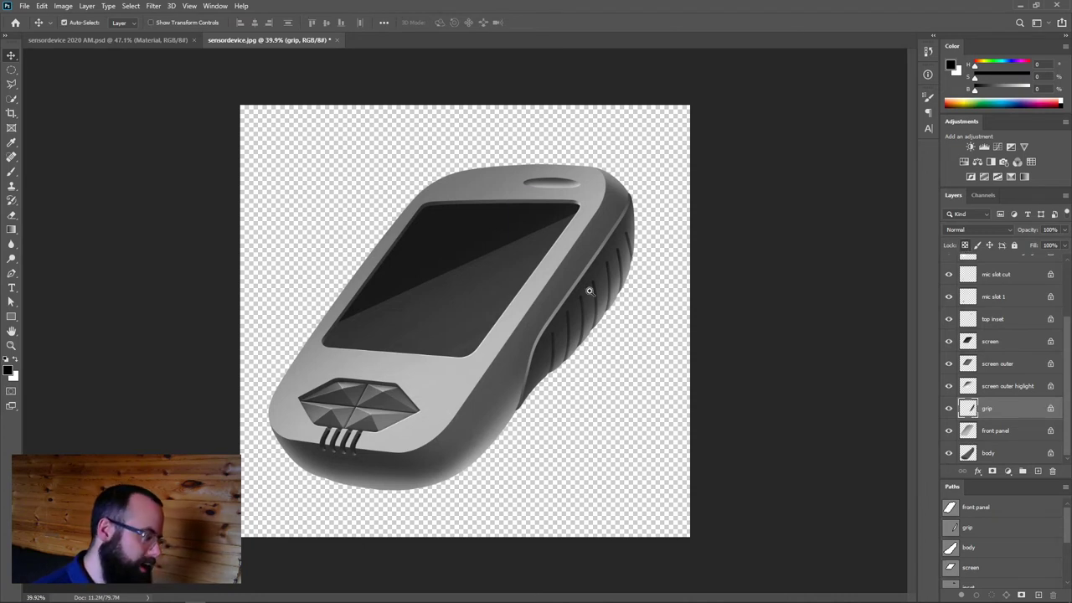
scroll(589, 291, "up", 3)
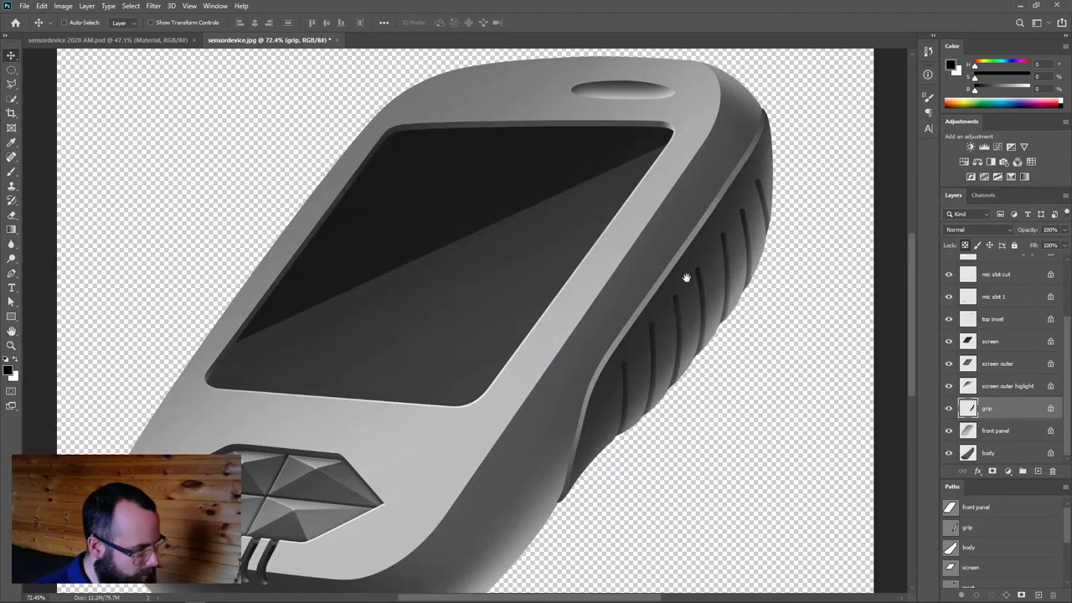
left_click_drag(685, 278, 637, 246)
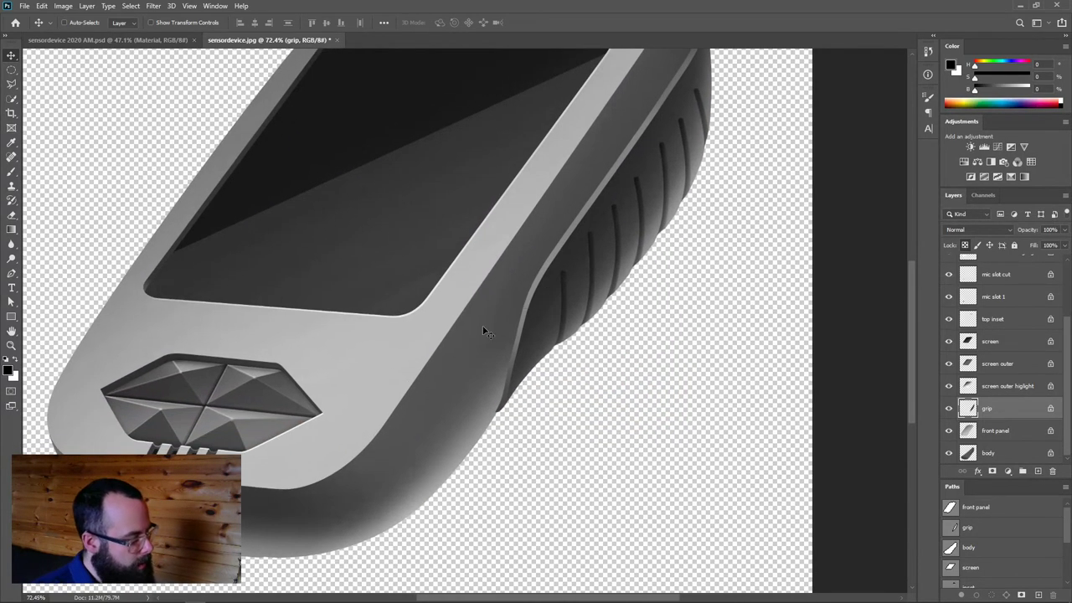
scroll(1007, 565, "down", 5)
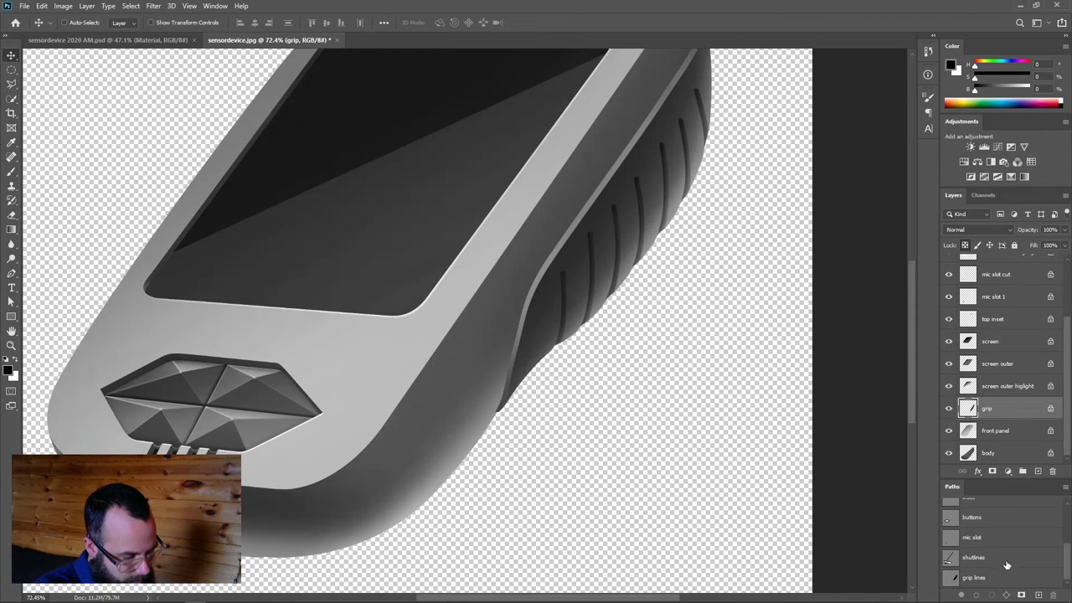
left_click(947, 559)
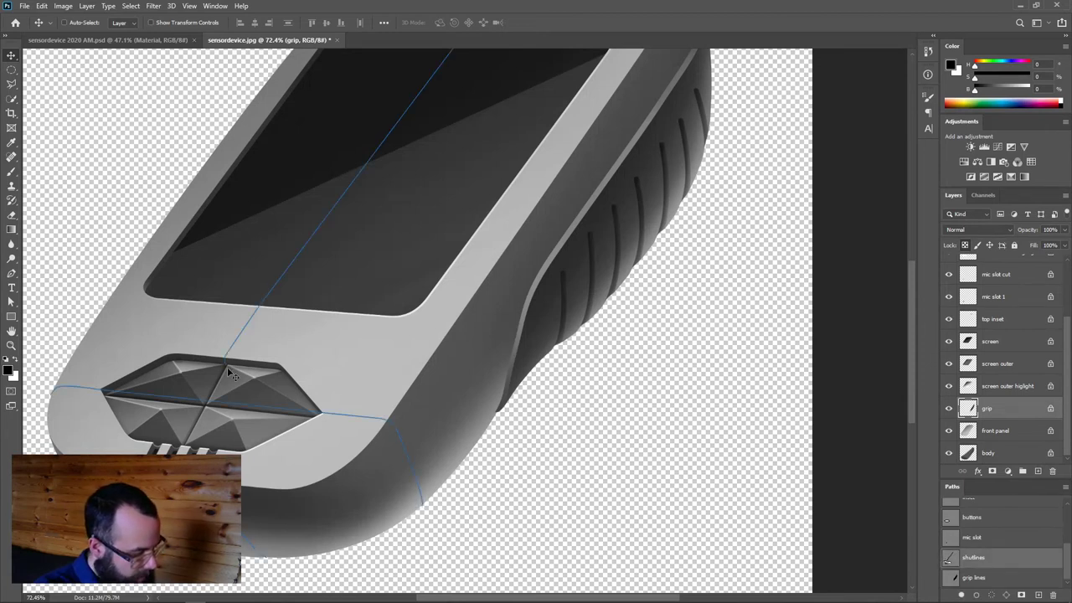
key("b")
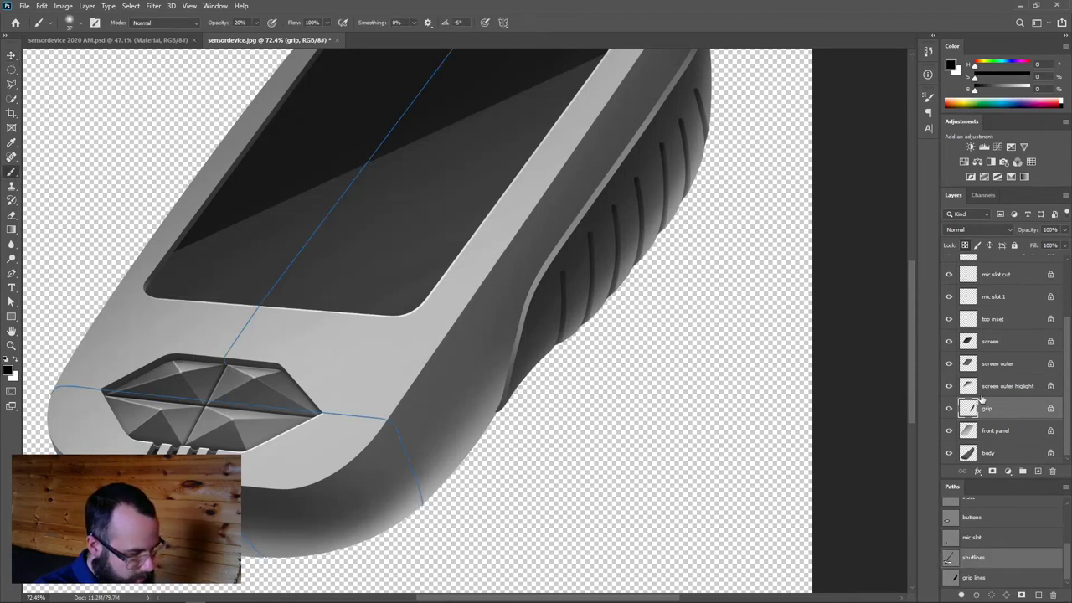
Move screen and screen outer under Sketch, then place screen outer just below buttons outer
scroll(981, 398, "up", 3)
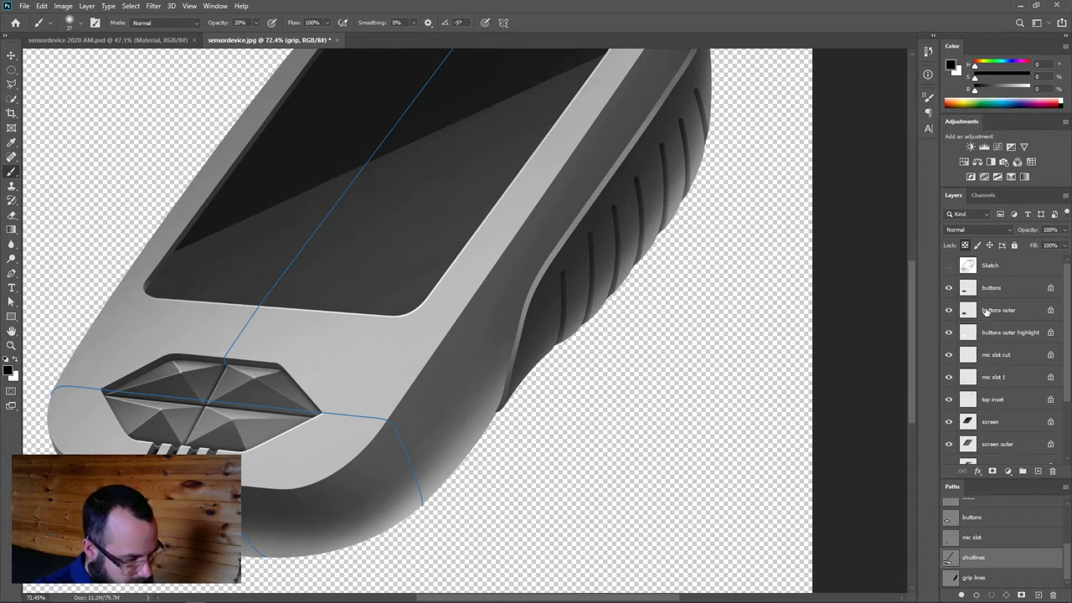
left_click(997, 426)
left_click(997, 444, "shift")
left_click_drag(983, 424, 981, 281)
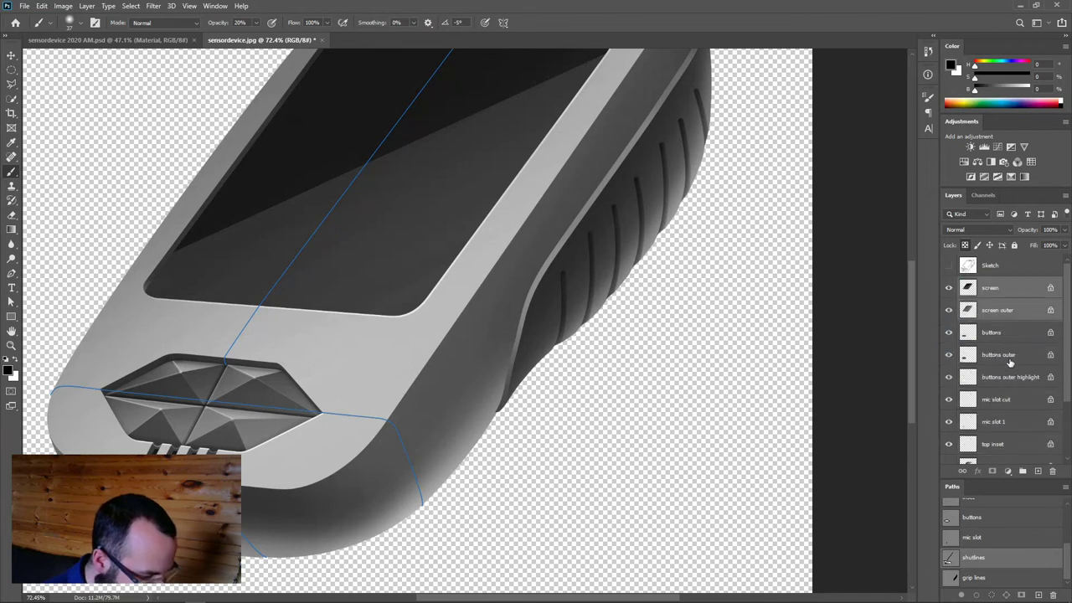
left_click(1010, 361)
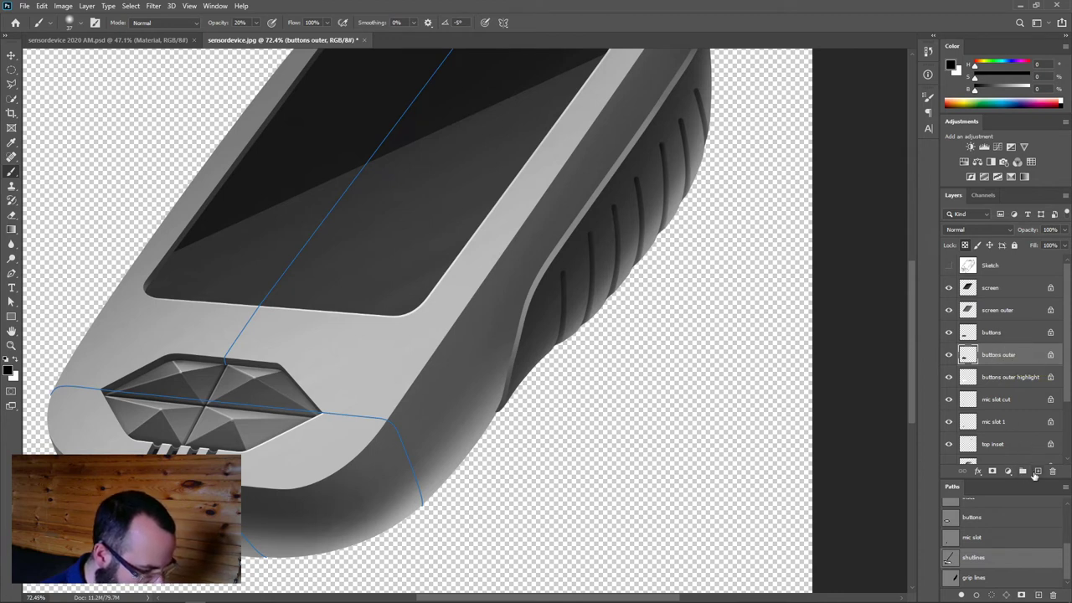
left_click_drag(1011, 321, 1013, 367)
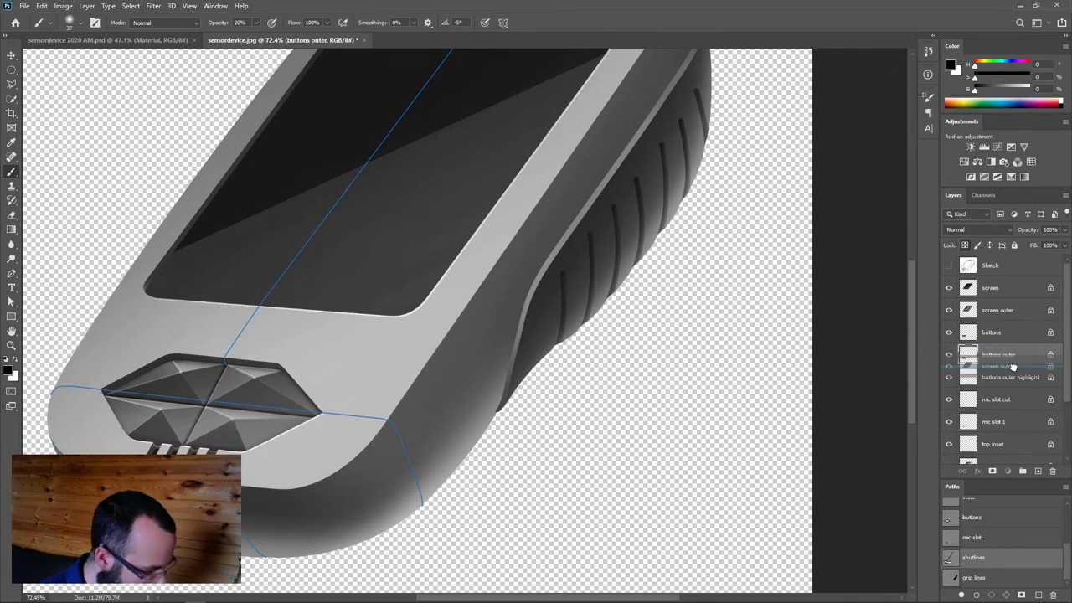
left_click_drag(1013, 367, 1014, 370)
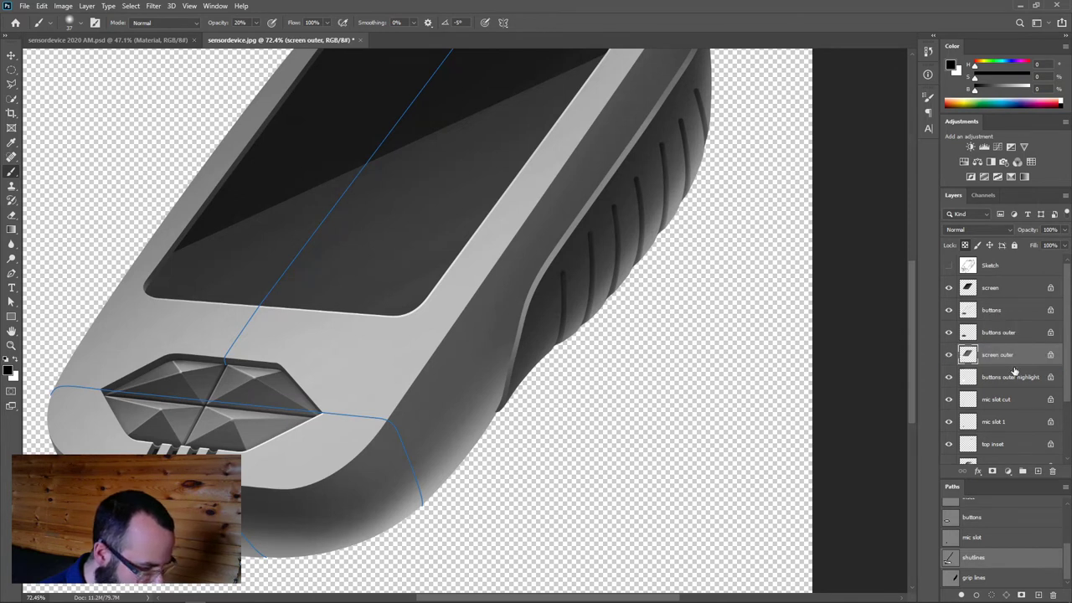
Add a new layer named 'shutlines' above screen outer
left_click(1038, 473)
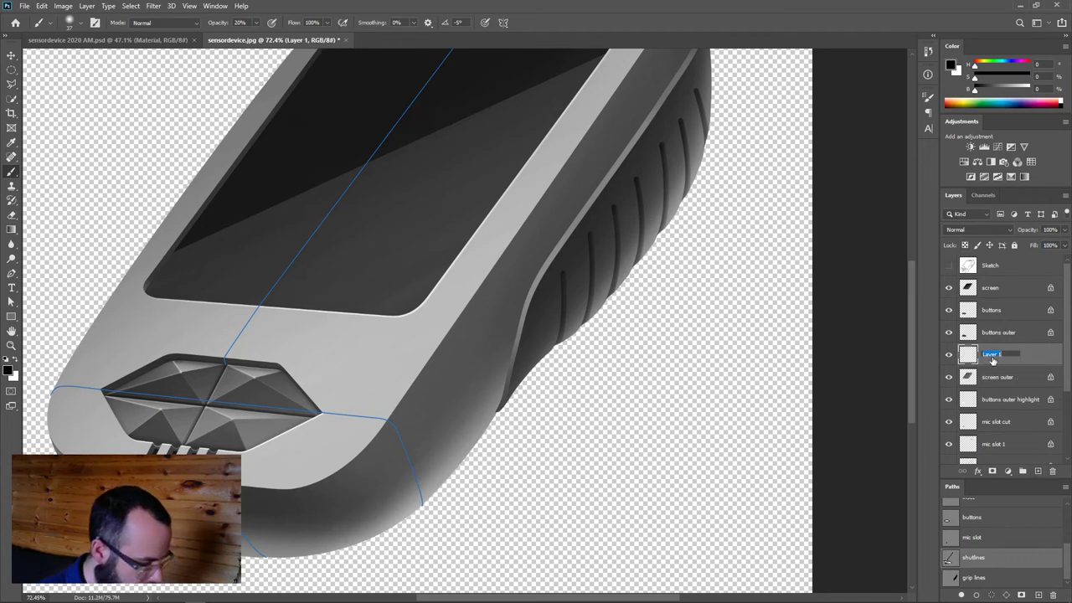
type("shutlines")
key("Return")
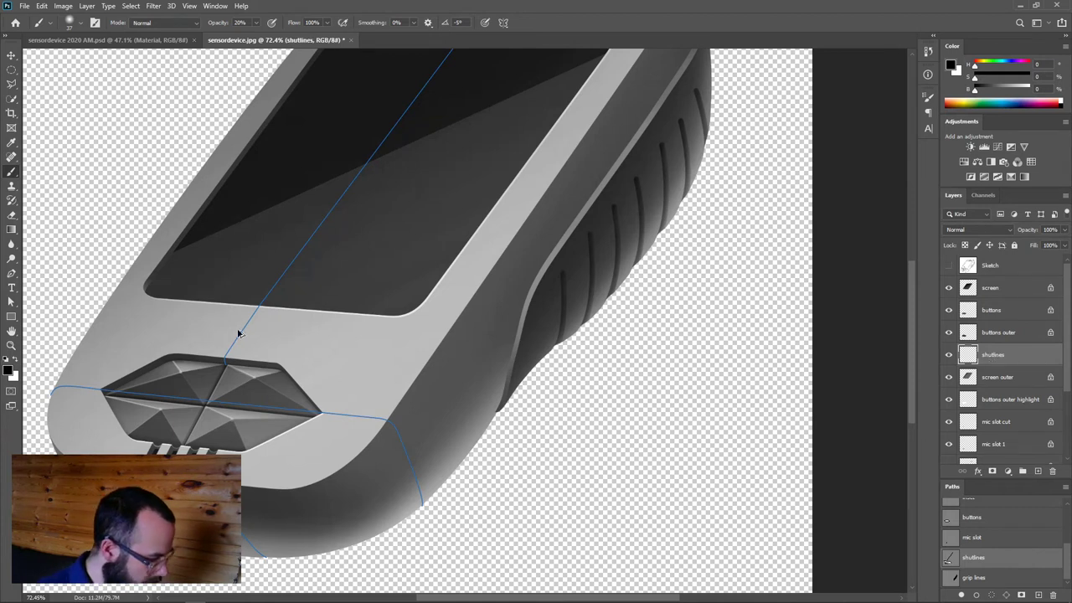
scroll(241, 333, "up", 10)
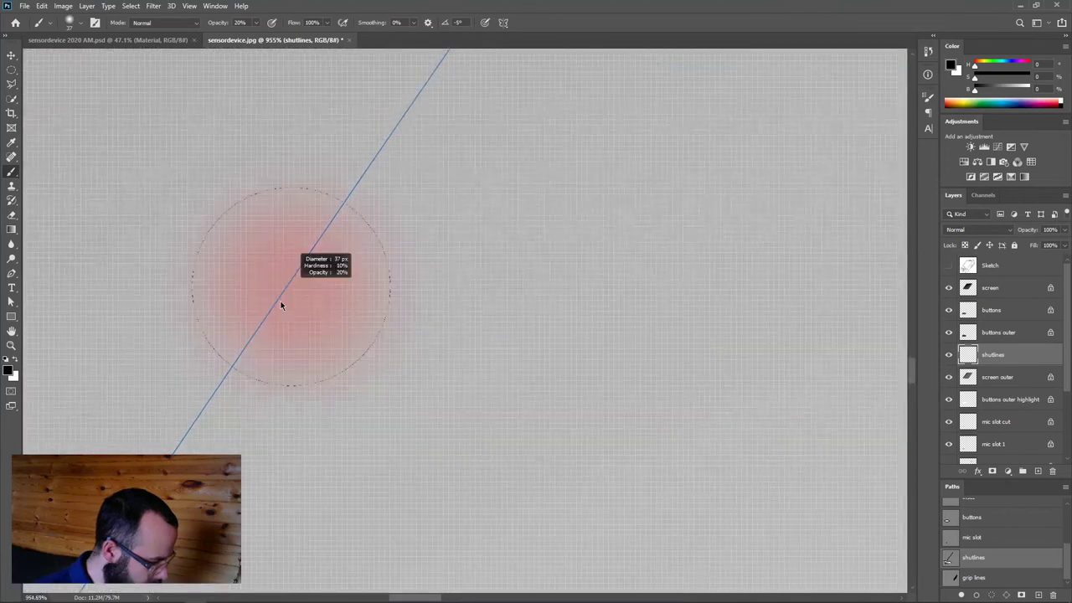
Set a hard brush of about 4 px at 100% opacity, matched to the path line
mouse_move(281, 306)
left_mouse_down()
mouse_move(192, 409)
mouse_move(214, 409)
left_mouse_up()
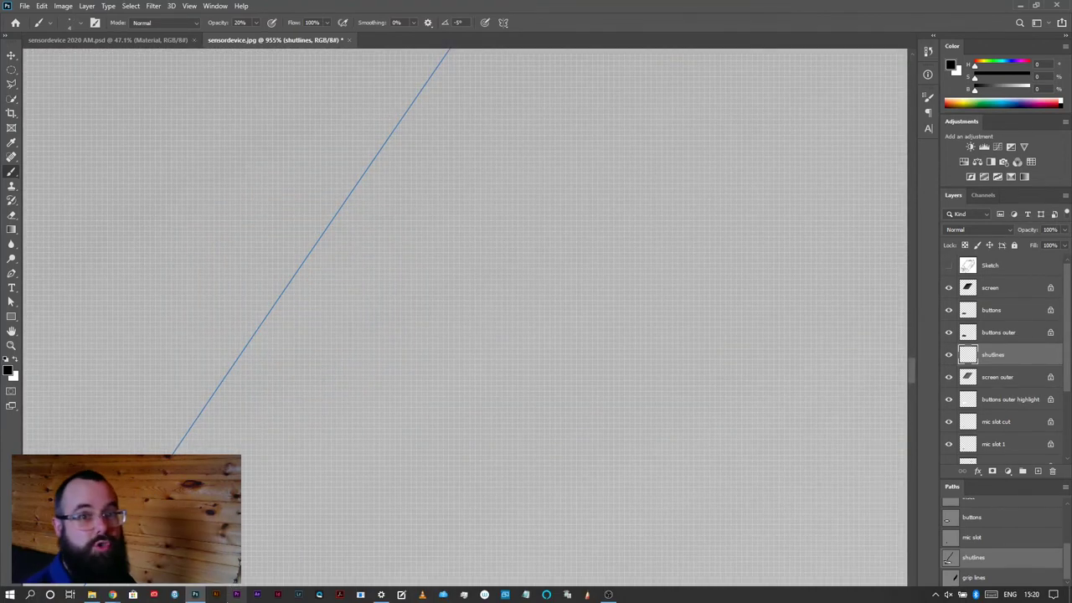
left_click_drag(332, 250, 334, 269)
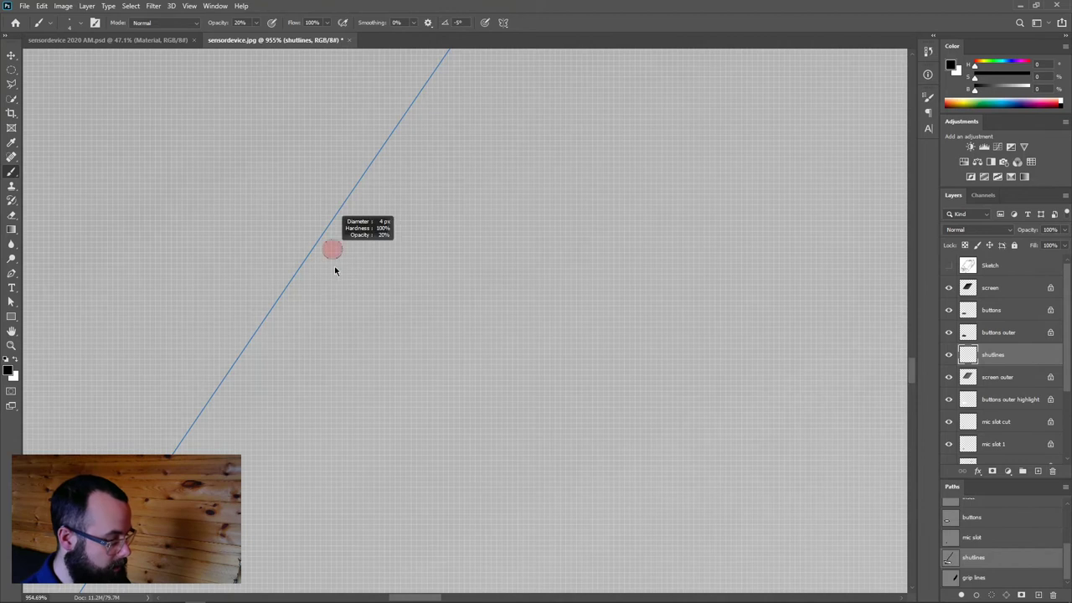
mouse_move(329, 310)
left_mouse_down()
mouse_move(276, 342)
mouse_move(299, 347)
left_mouse_up()
key("0")
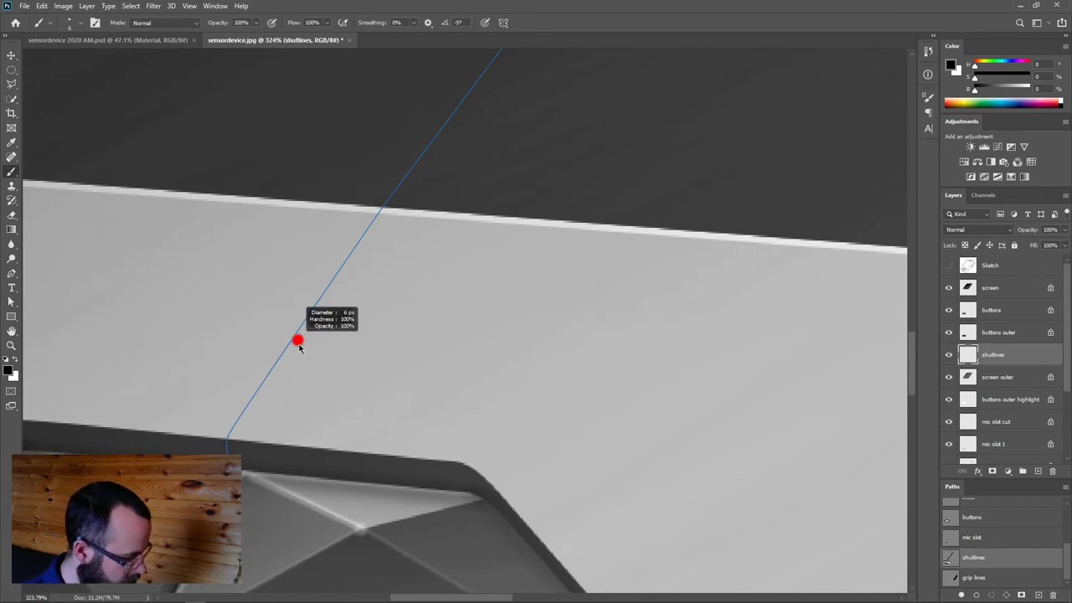
left_click_drag(298, 412, 297, 411)
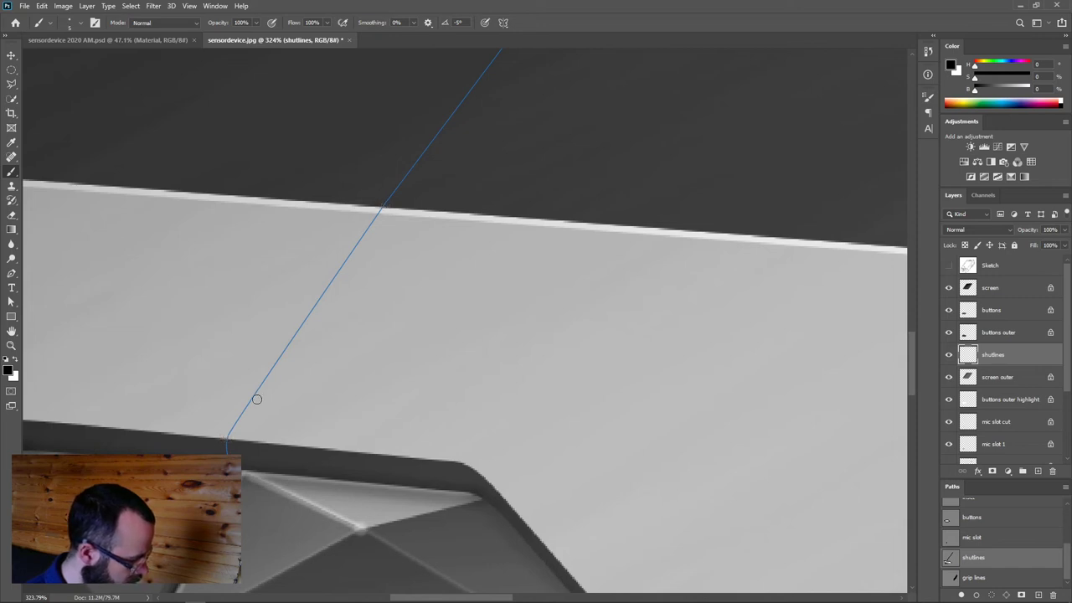
left_click_drag(234, 427, 236, 441)
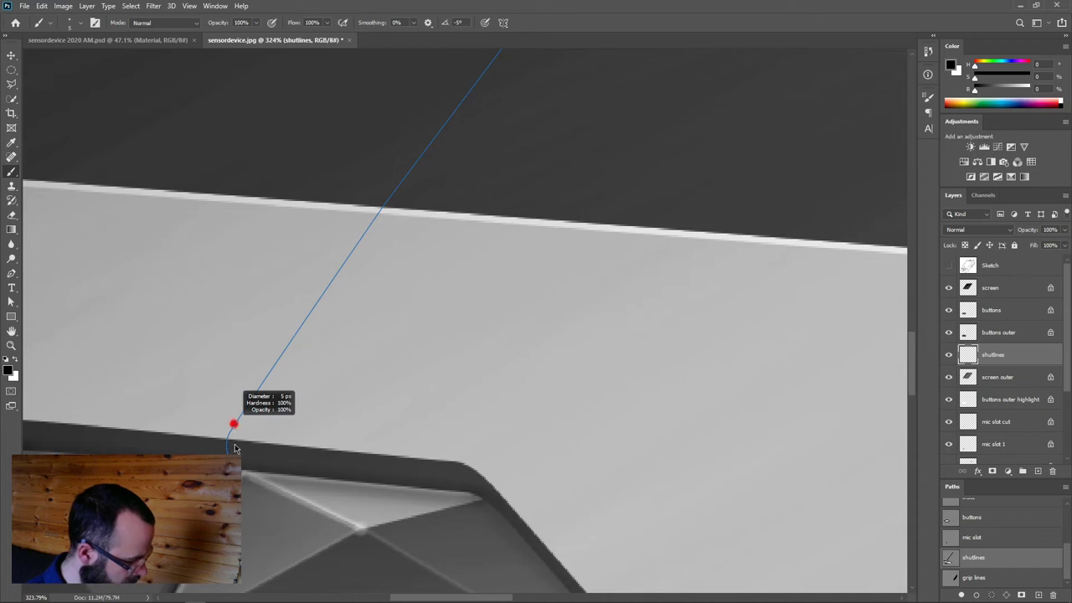
left_click_drag(234, 450, 234, 450)
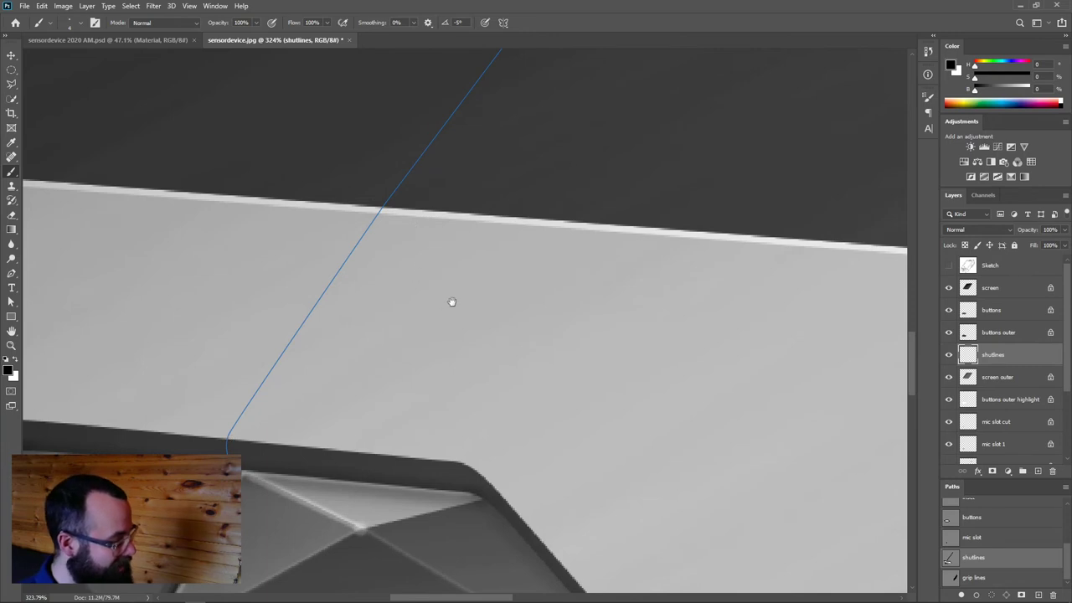
left_click_drag(443, 303, 613, 256)
scroll(578, 278, "down", 5)
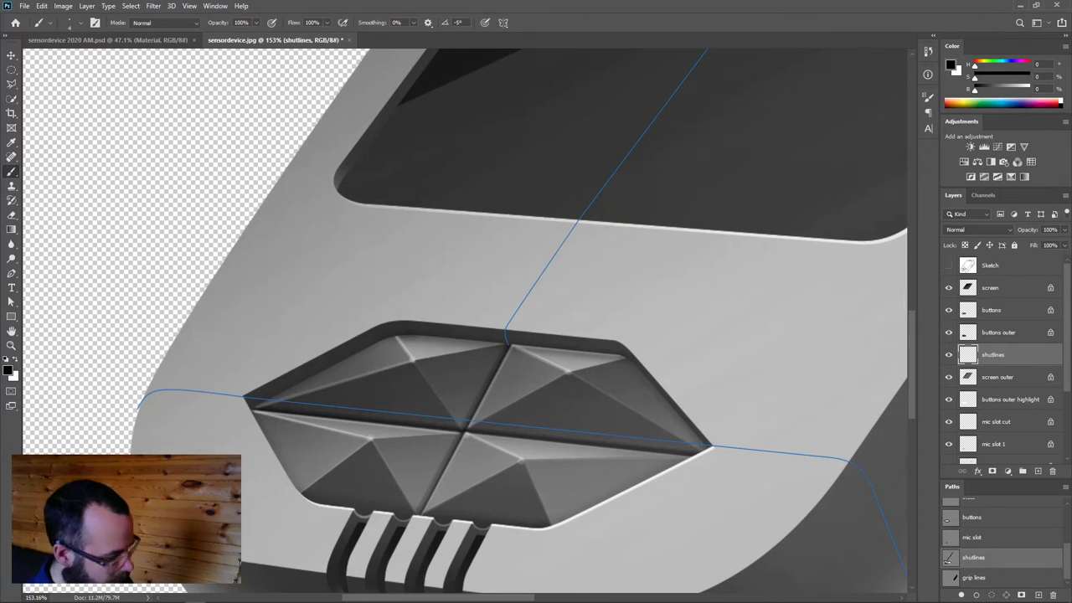
Stroke the shutlines path with the brush in Quick Mask and convert it to a selection
key("q")
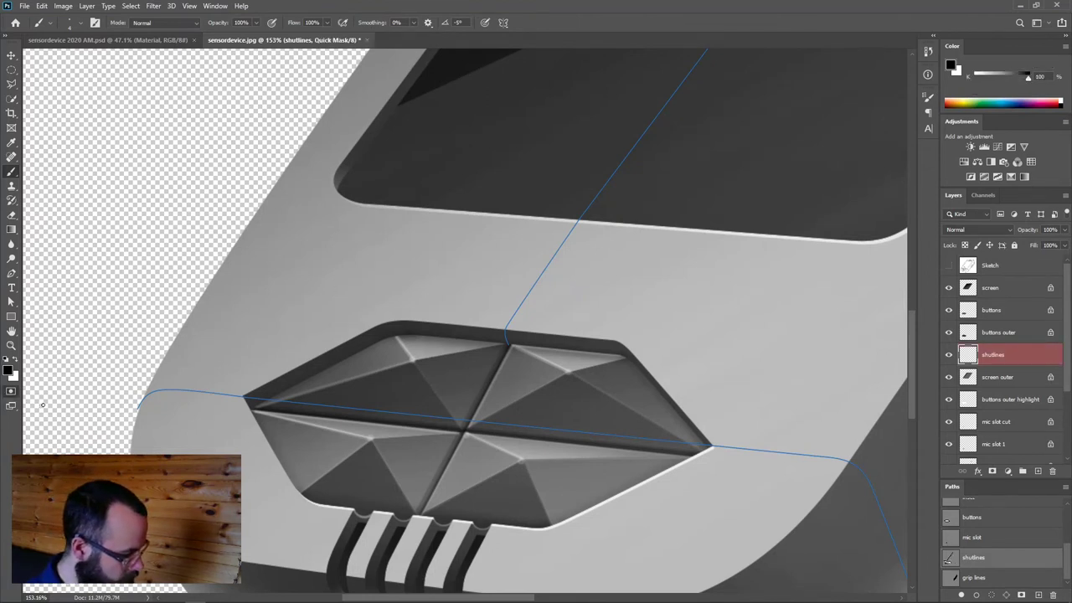
left_click(977, 596)
key("q")
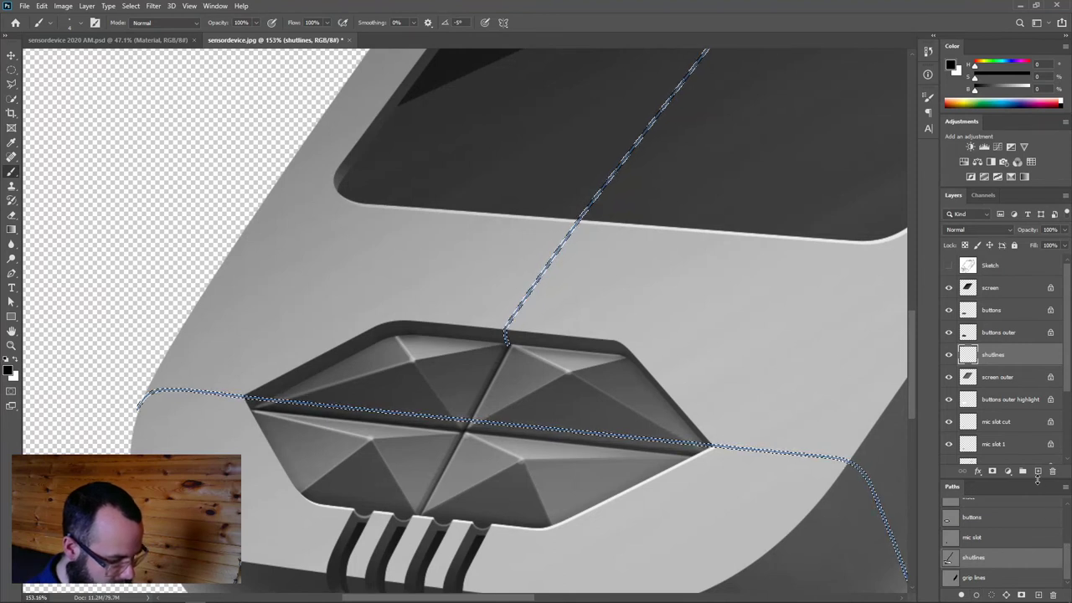
Make the brush large and soft at 20% opacity over the lower body
left_click_drag(1037, 480, 1035, 362)
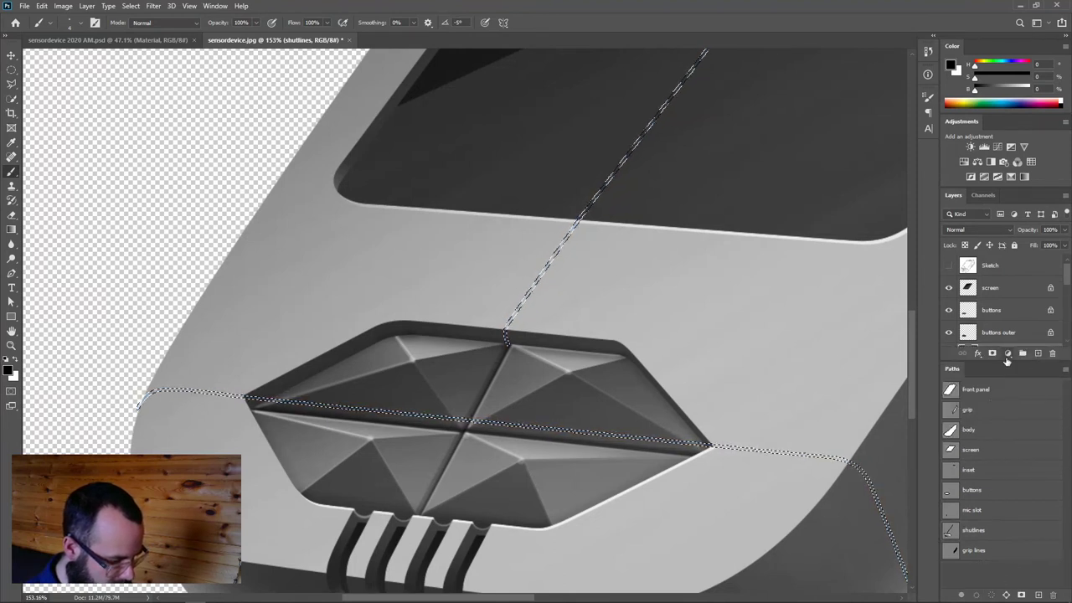
left_click_drag(1007, 362, 1010, 491)
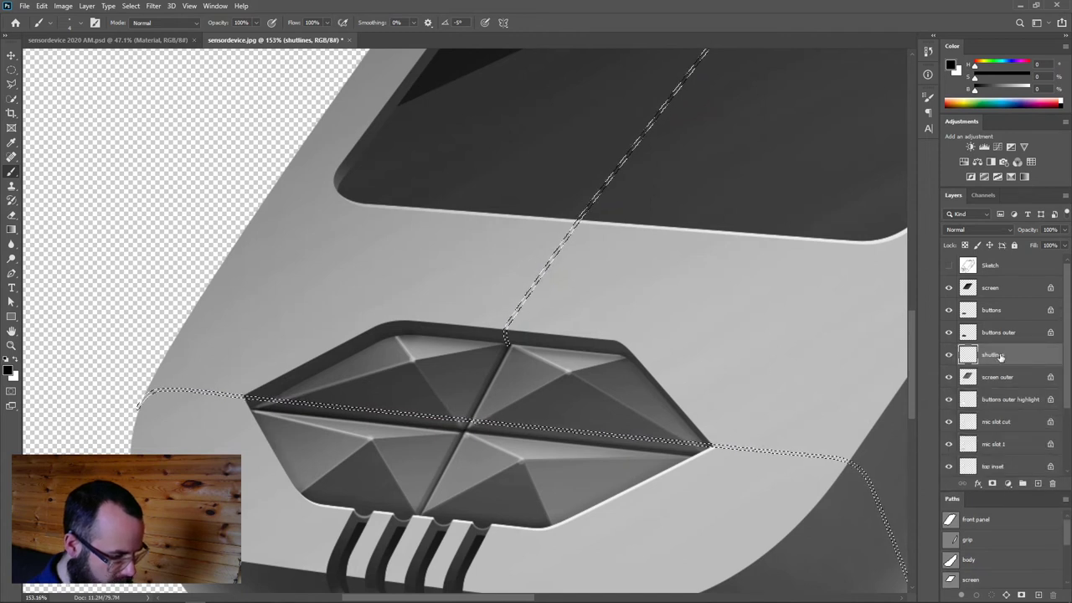
right_click(529, 366, "alt")
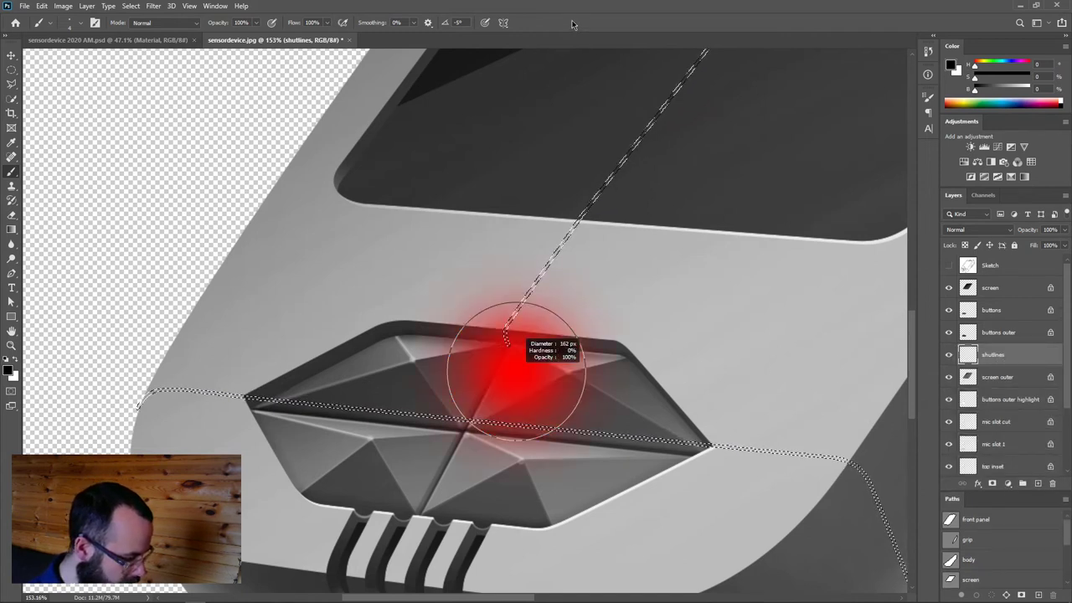
key("2")
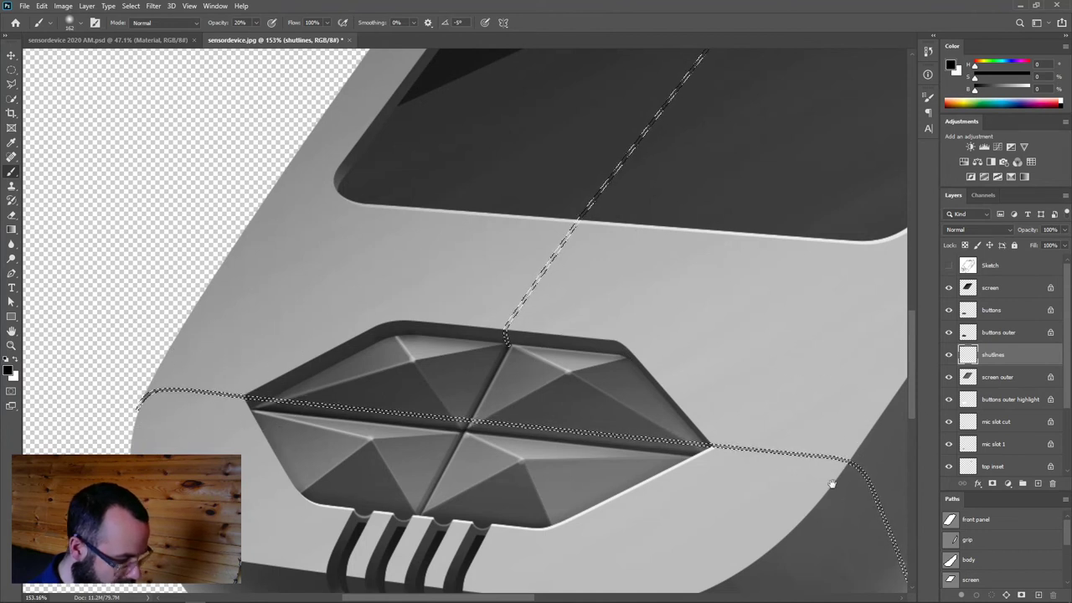
left_click_drag(846, 488, 603, 313)
left_click_drag(703, 461, 335, 404)
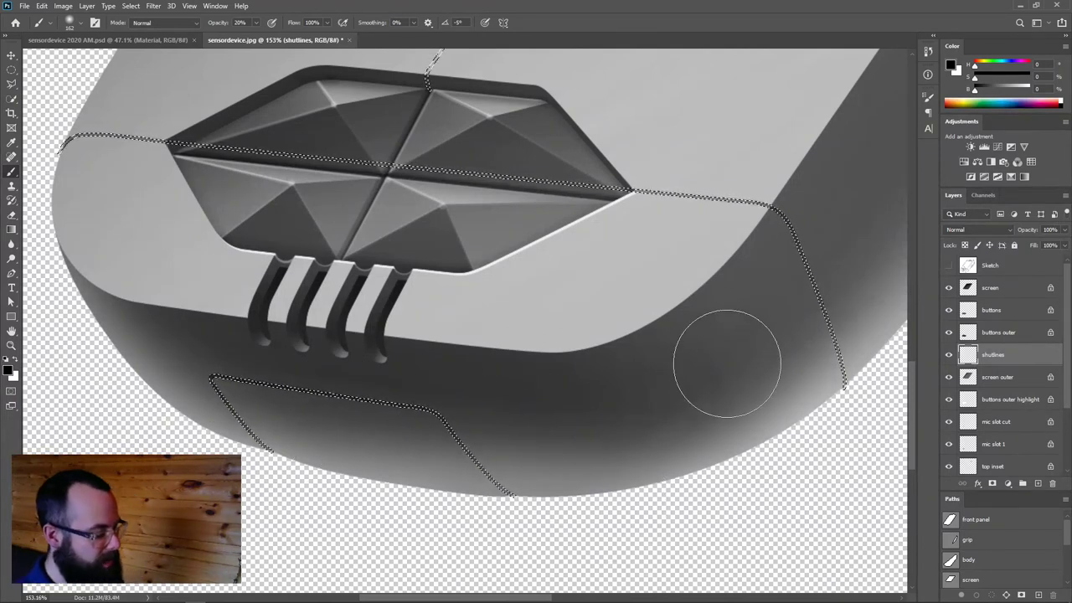
left_click_drag(667, 381, 705, 451)
Paint dark shut-lines from the top edge past the screen down to the faceted button
key("ctrl+d")
left_click_drag(742, 244, 665, 467)
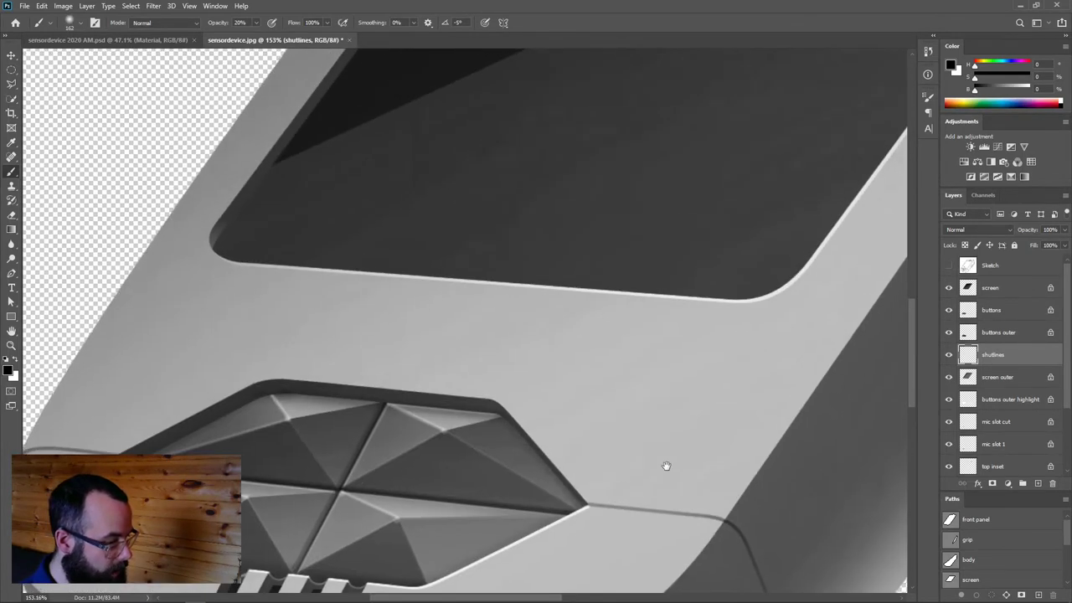
left_click(385, 381)
left_click(474, 251, "shift")
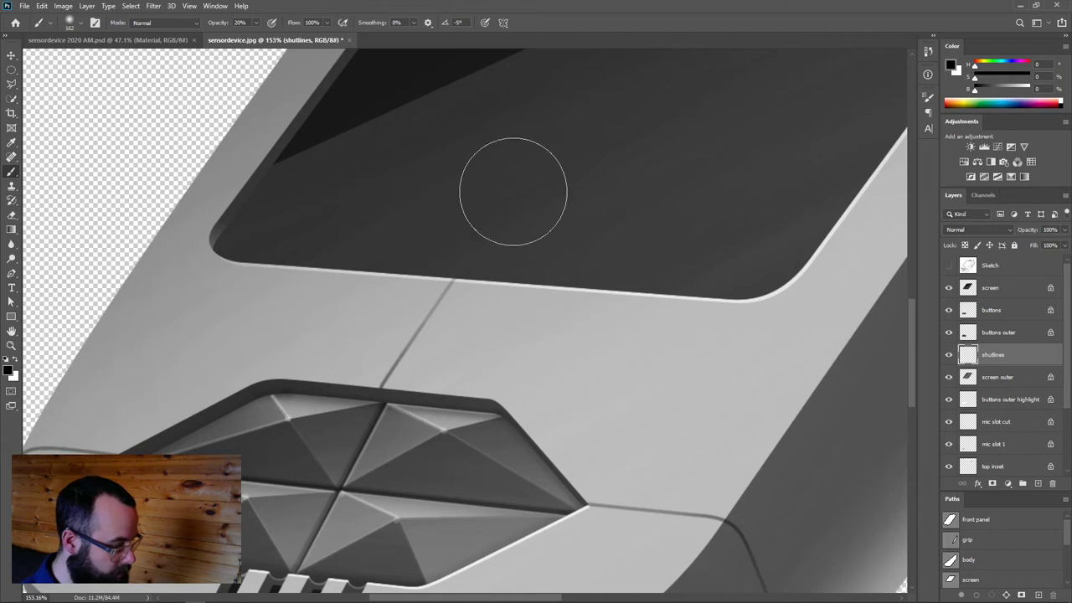
left_click_drag(646, 232, 445, 519)
left_click_drag(636, 200, 596, 359)
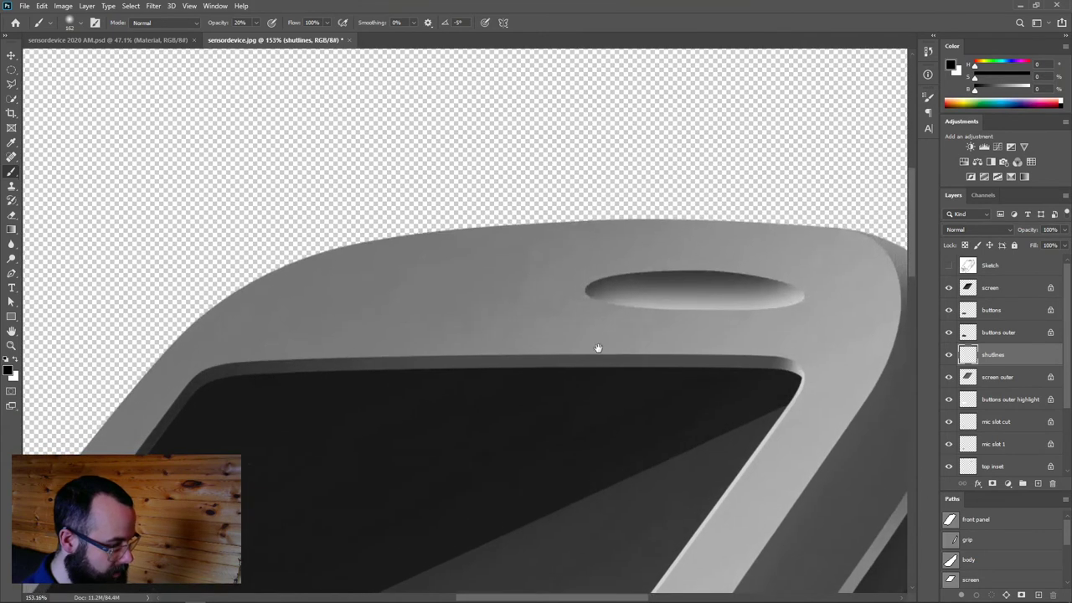
left_click_drag(586, 225, 482, 367)
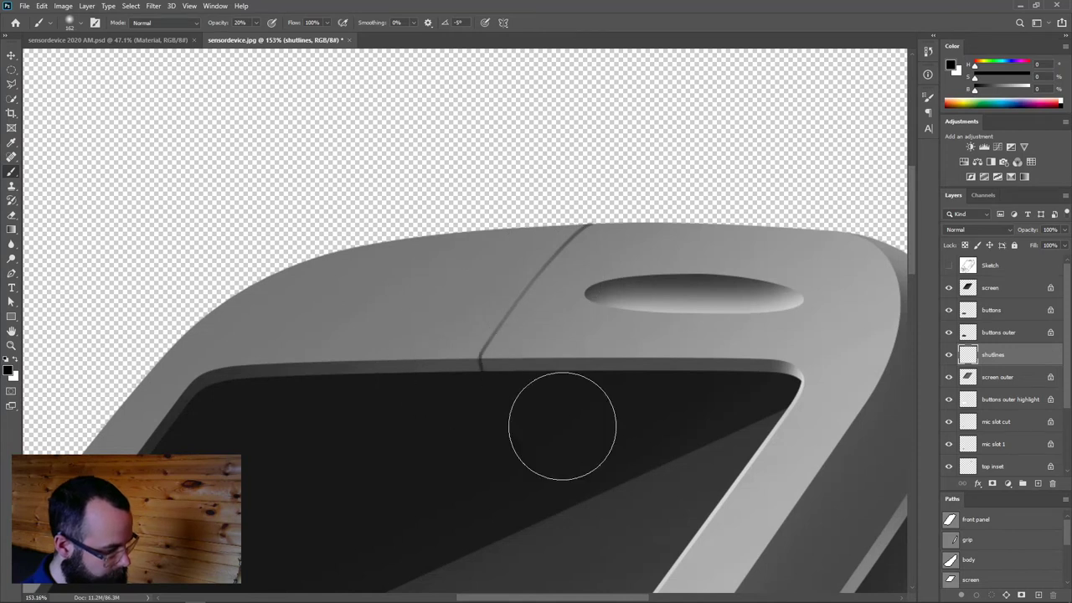
mouse_move(545, 433)
left_mouse_down()
mouse_move(586, 105)
mouse_move(275, 256)
mouse_move(469, 168)
mouse_move(717, 178)
left_mouse_up()
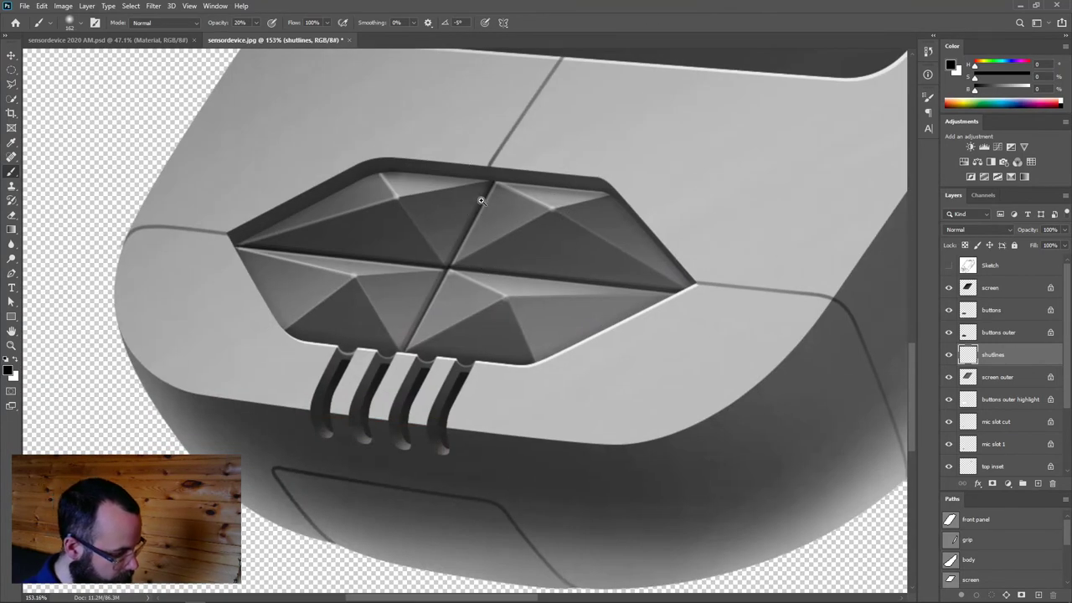
left_click_drag(478, 198, 522, 204)
Move the shutlines layer above buttons outer
left_click_drag(971, 355, 972, 321)
scroll(538, 289, "down", 2)
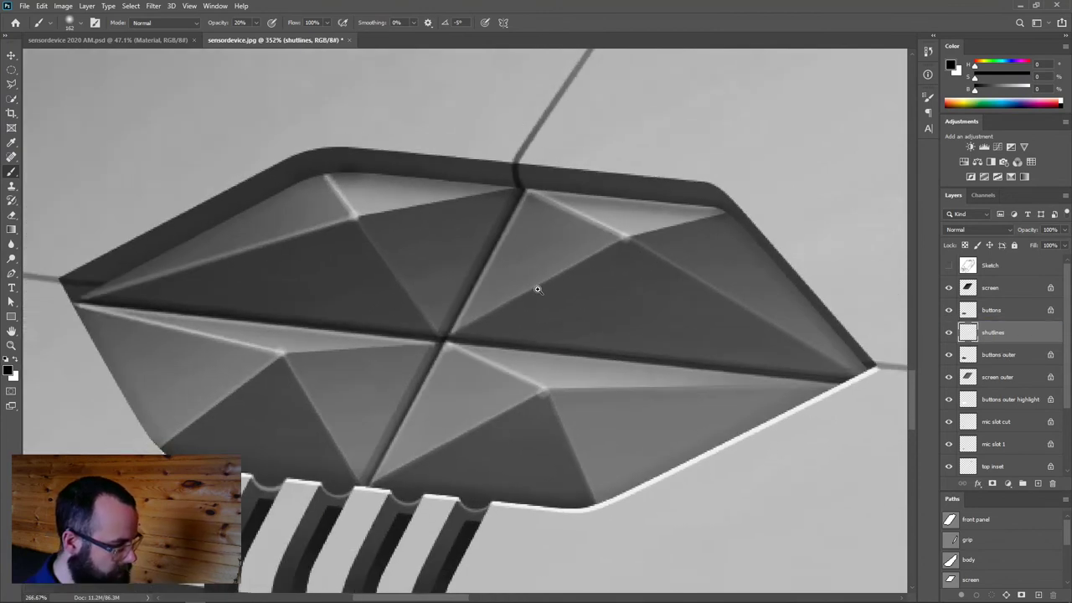
scroll(537, 288, "down", 1)
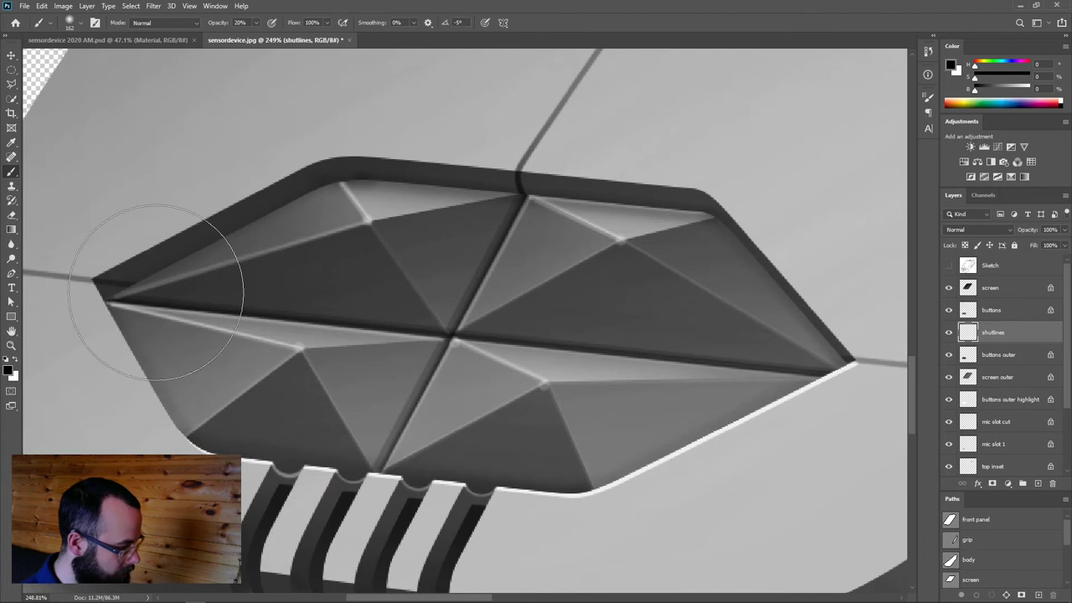
Erase stray shut-line marks around the button and lower panel seam with a 119 px eraser
left_click_drag(263, 308, 241, 313)
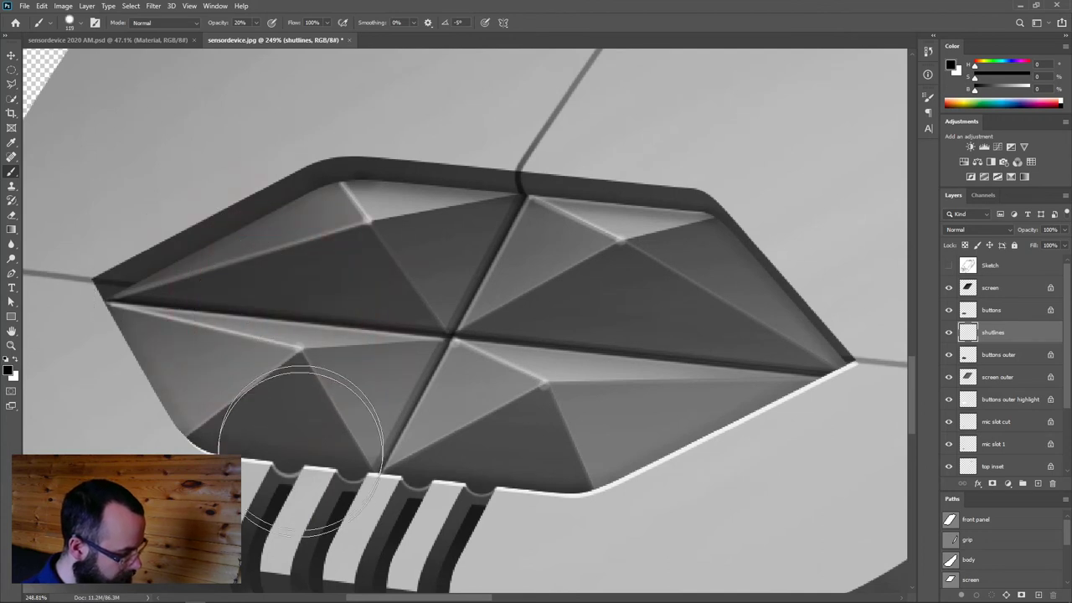
key("e")
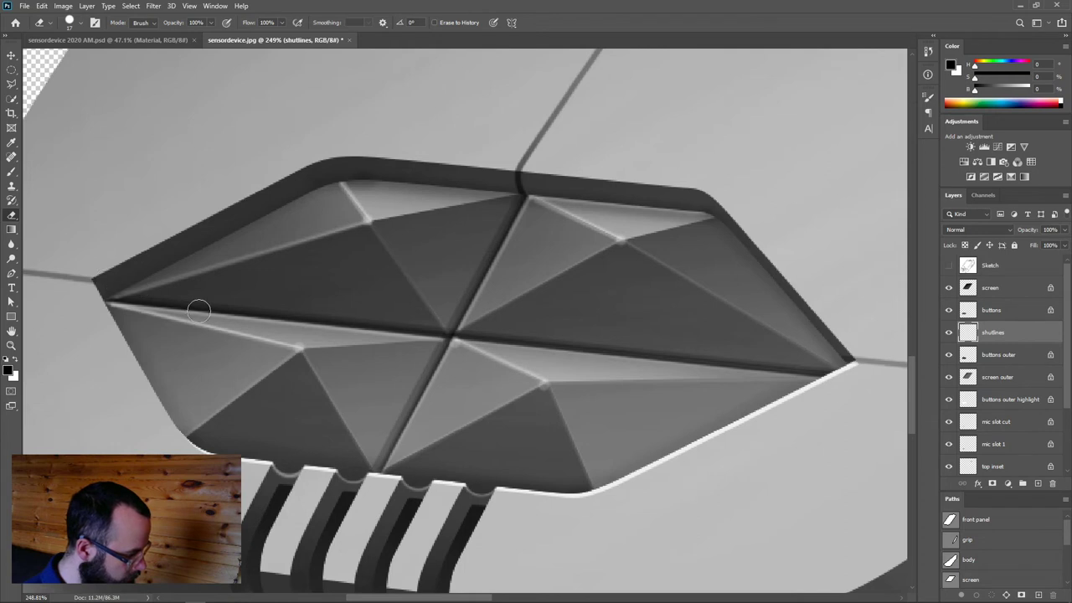
left_click_drag(265, 498, 429, 148)
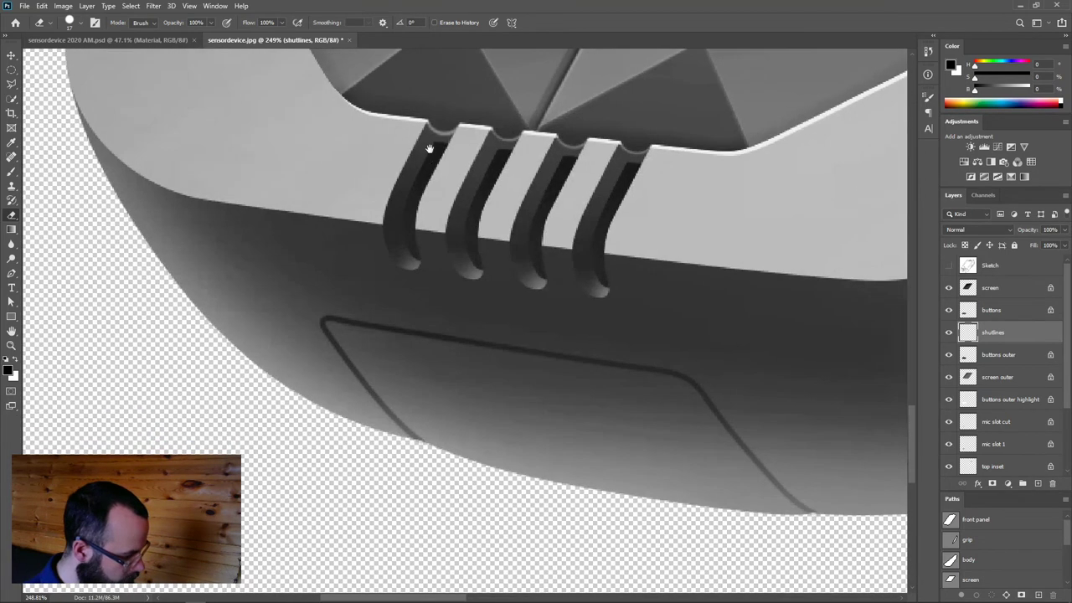
left_click_drag(329, 228, 509, 579)
left_click_drag(320, 272, 335, 299)
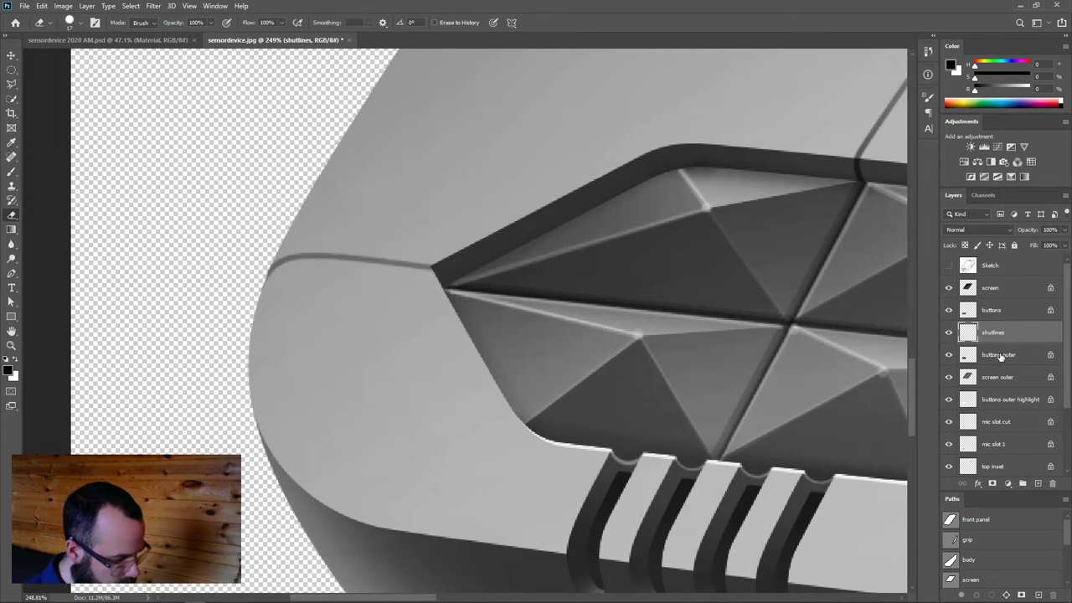
scroll(1036, 463, "down", 3)
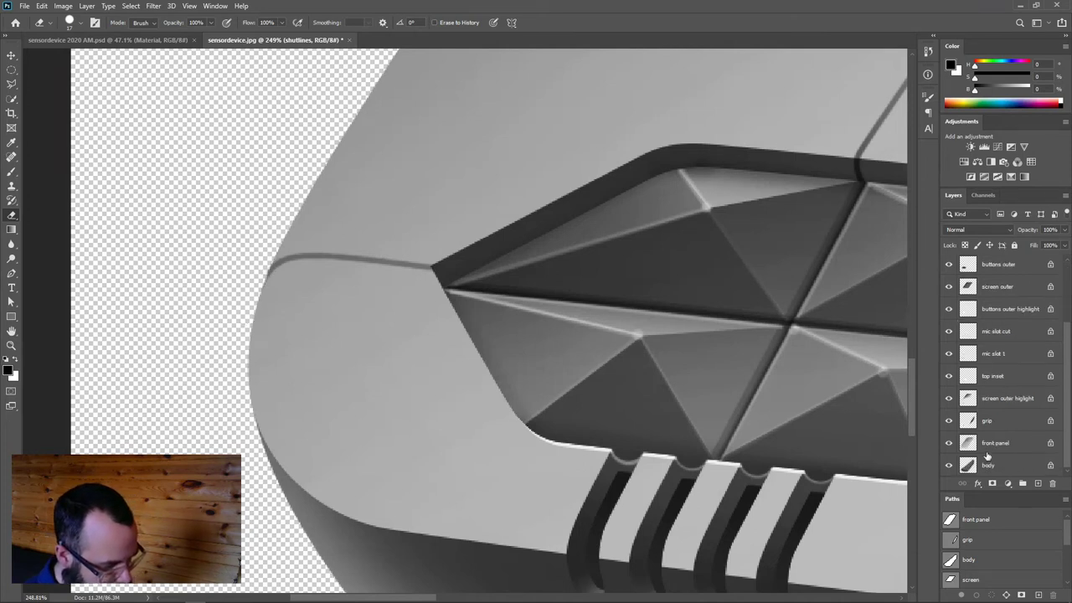
scroll(740, 366, "down", 2)
left_click_drag(740, 390, 506, 303)
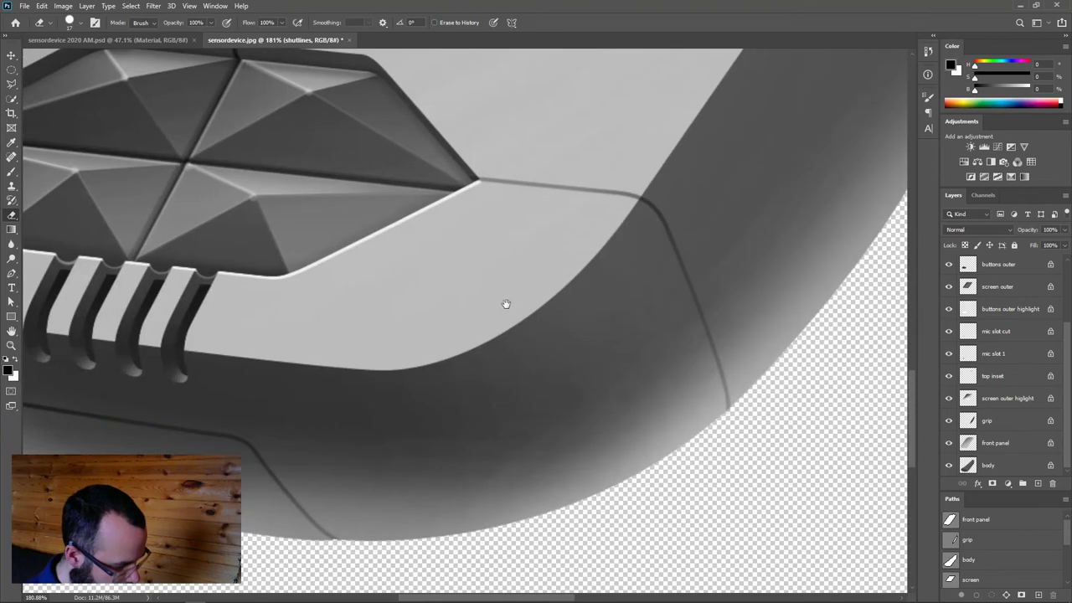
scroll(736, 451, "up", 2)
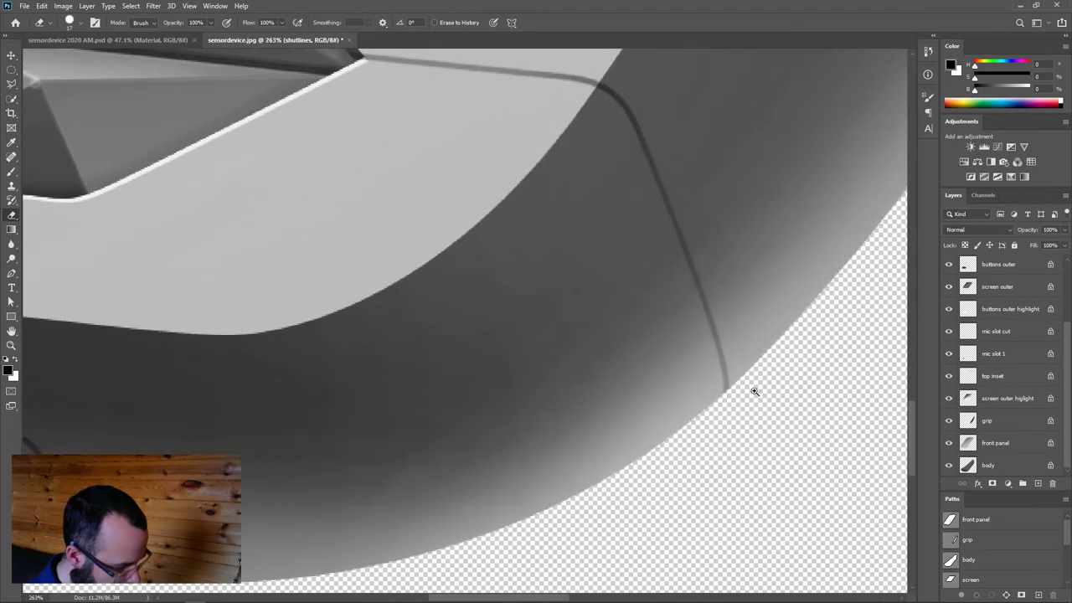
scroll(744, 399, "down", 4)
scroll(555, 481, "up", 1)
scroll(646, 179, "up", 2)
mouse_move(646, 179)
left_mouse_down()
mouse_move(498, 482)
mouse_move(679, 129)
mouse_move(672, 175)
left_mouse_up()
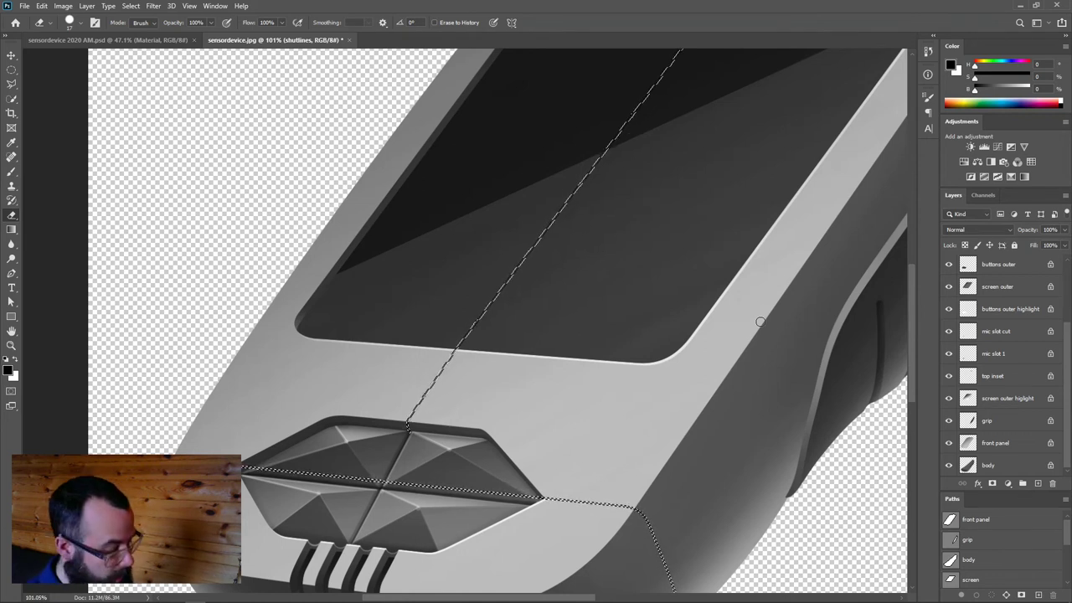
Pick the Elliptical Marquee tool and zoom around the shut-line area
key("m")
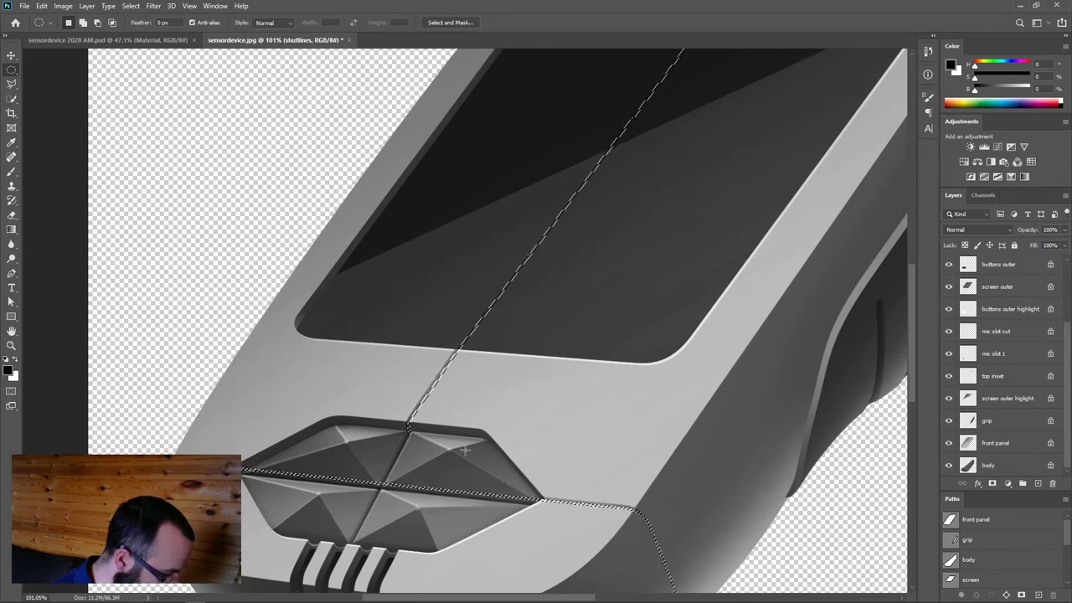
scroll(437, 377, "up", 5)
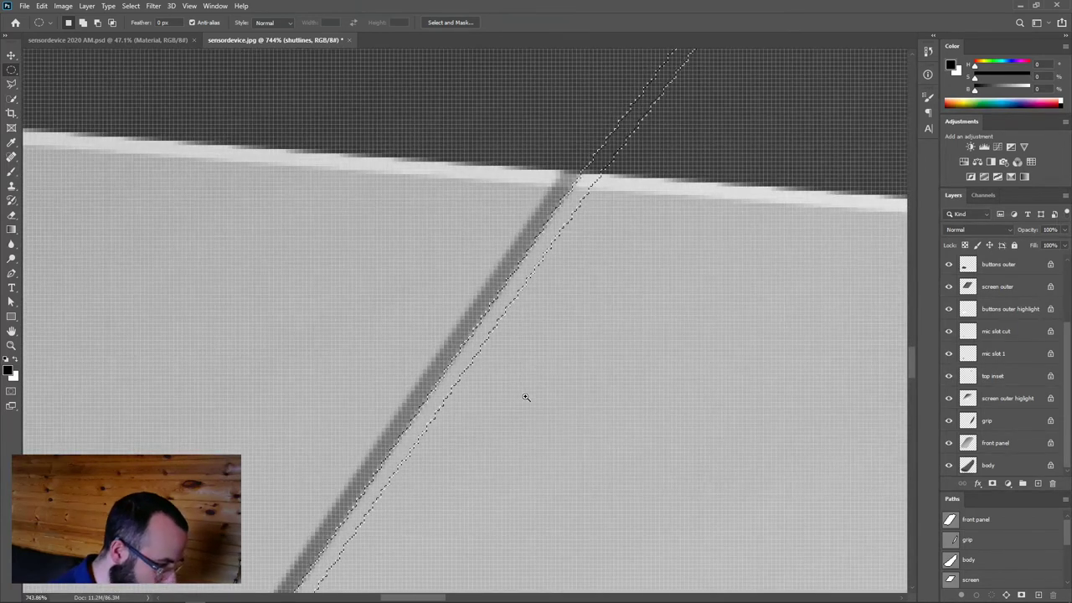
scroll(525, 395, "down", 10)
scroll(477, 418, "up", 5)
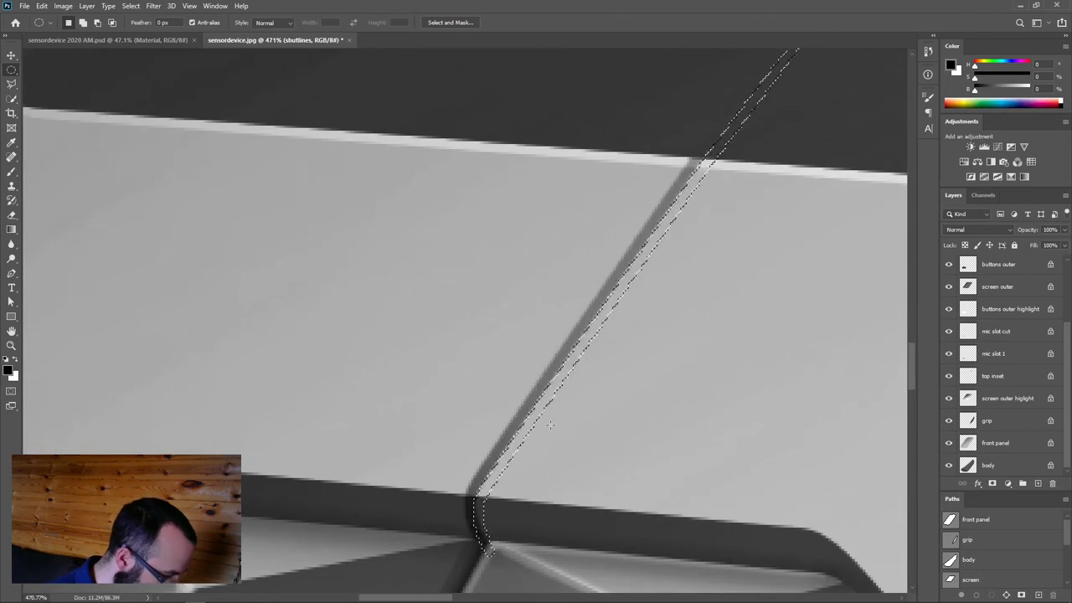
scroll(509, 375, "down", 3)
scroll(509, 375, "down", 3)
Paint a white highlight along the lower-corner shut-line with a 240 px brush
key("b")
left_click_drag(578, 330, 544, 344)
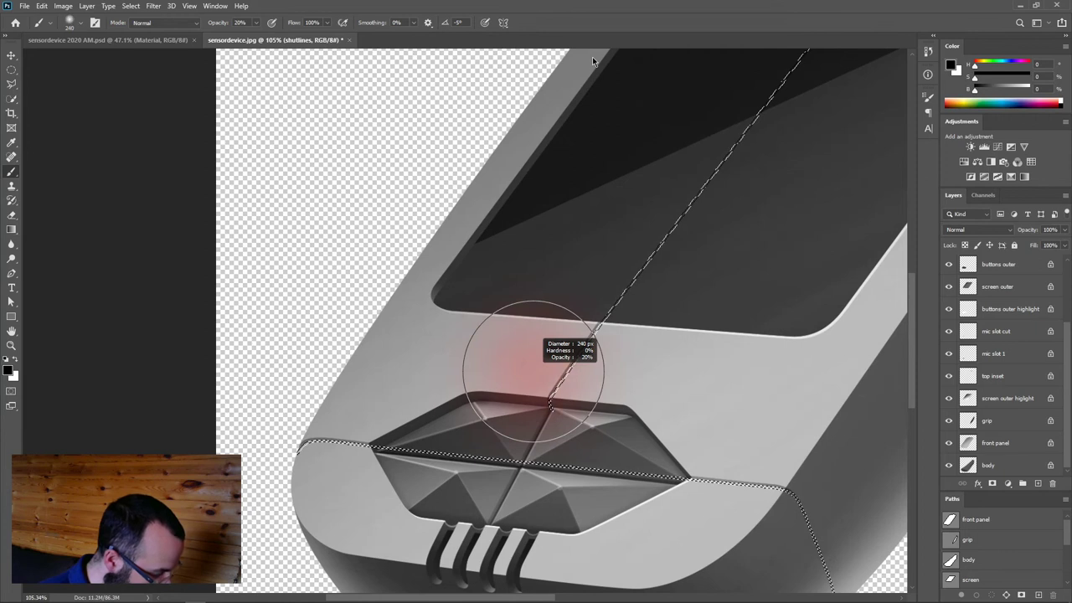
key("x")
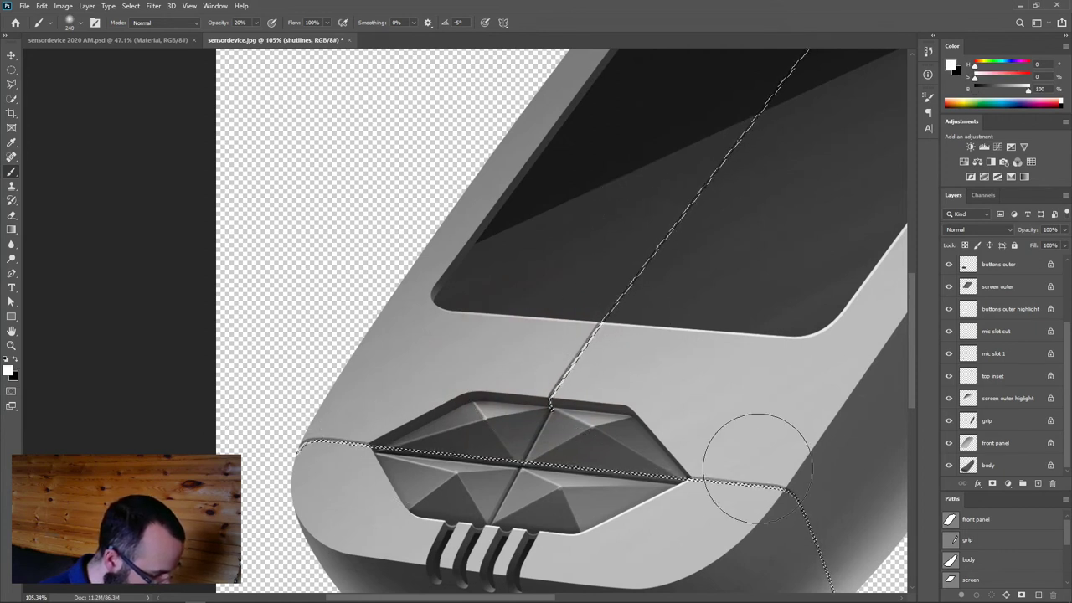
scroll(734, 371, "down", 3)
scroll(734, 375, "right", 3)
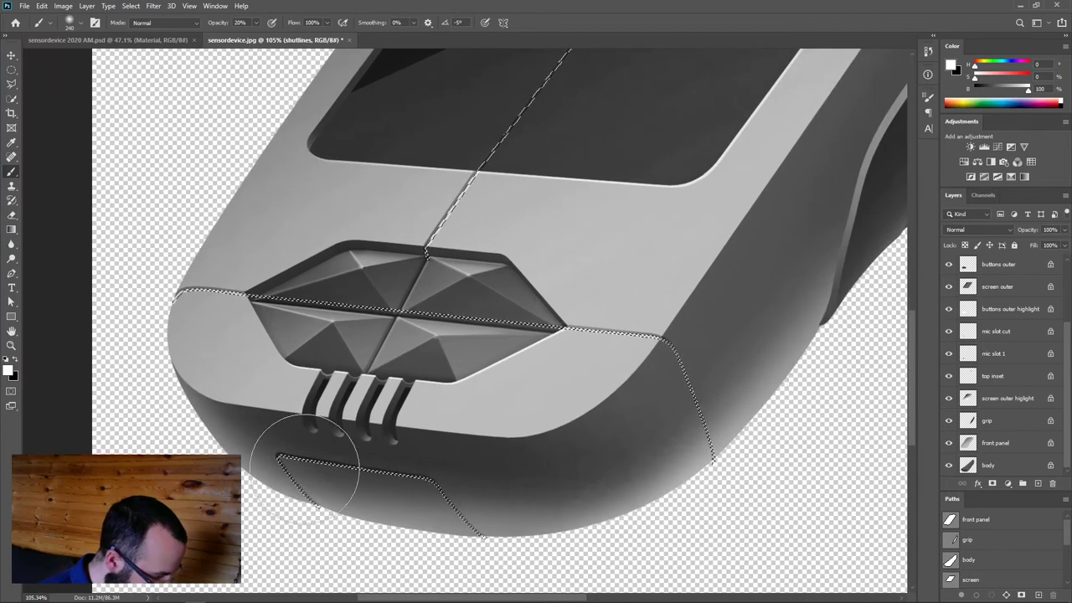
key("ctrl+d")
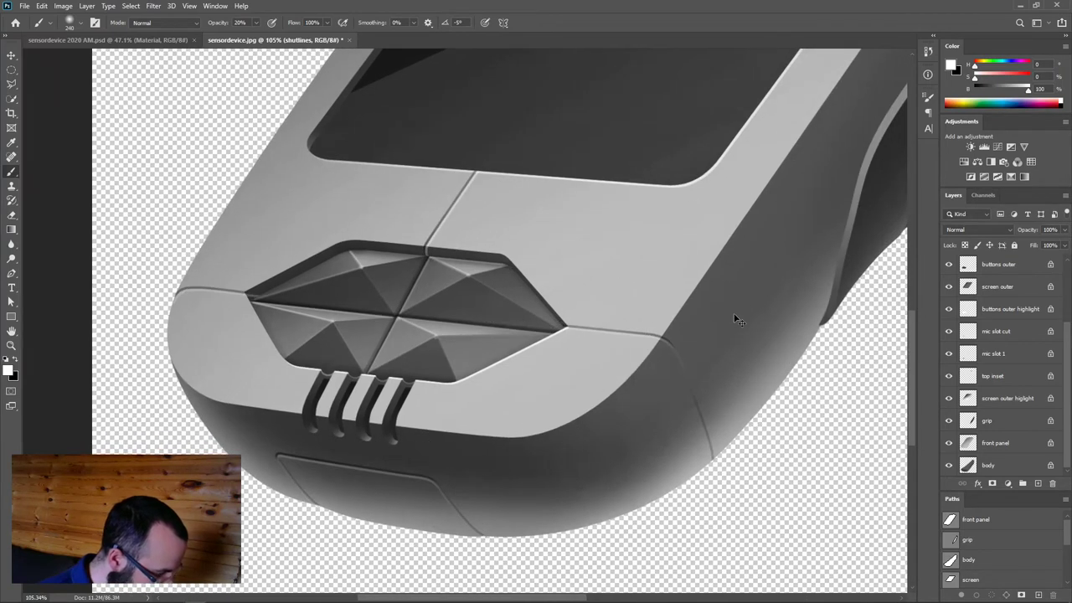
Restore and clear the shut-line selection, zooming out to review the device
left_click_drag(746, 252, 574, 534)
scroll(575, 534, "up", 5)
key("ctrl+shift+d")
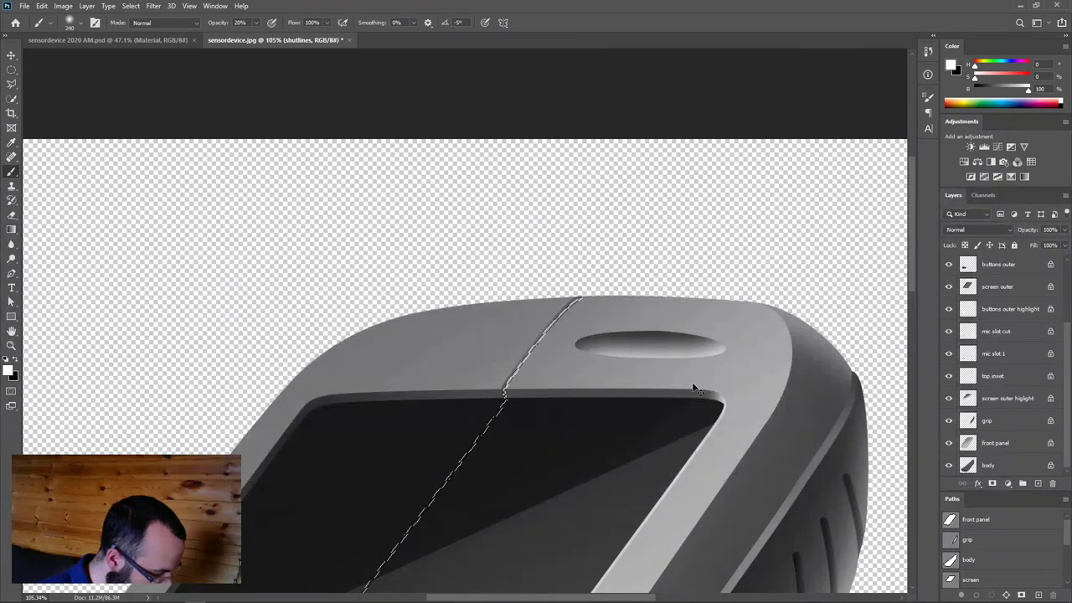
key("ctrl+d")
left_click_drag(695, 472, 647, 476)
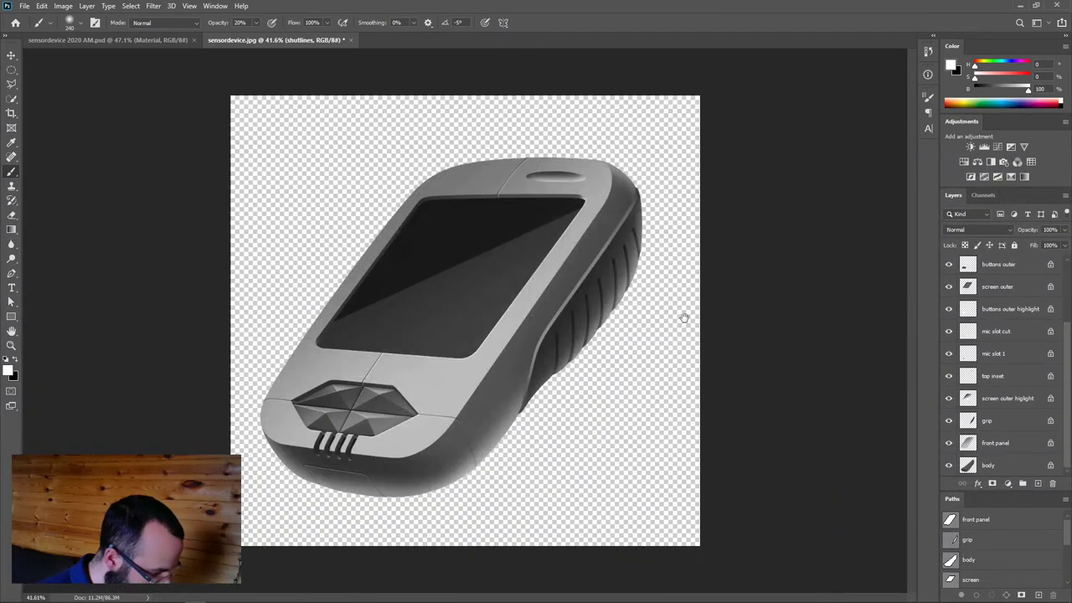
left_click_drag(430, 437, 490, 435)
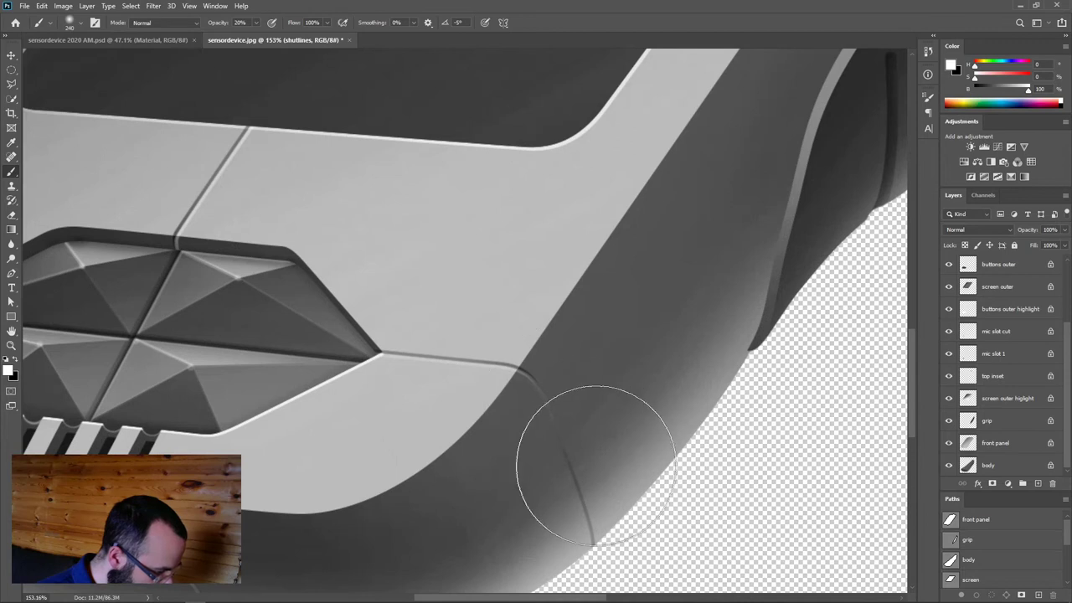
Load the grip outline as a selection with black as colour and try deleting inside it
key("ctrl+Return")
key("x")
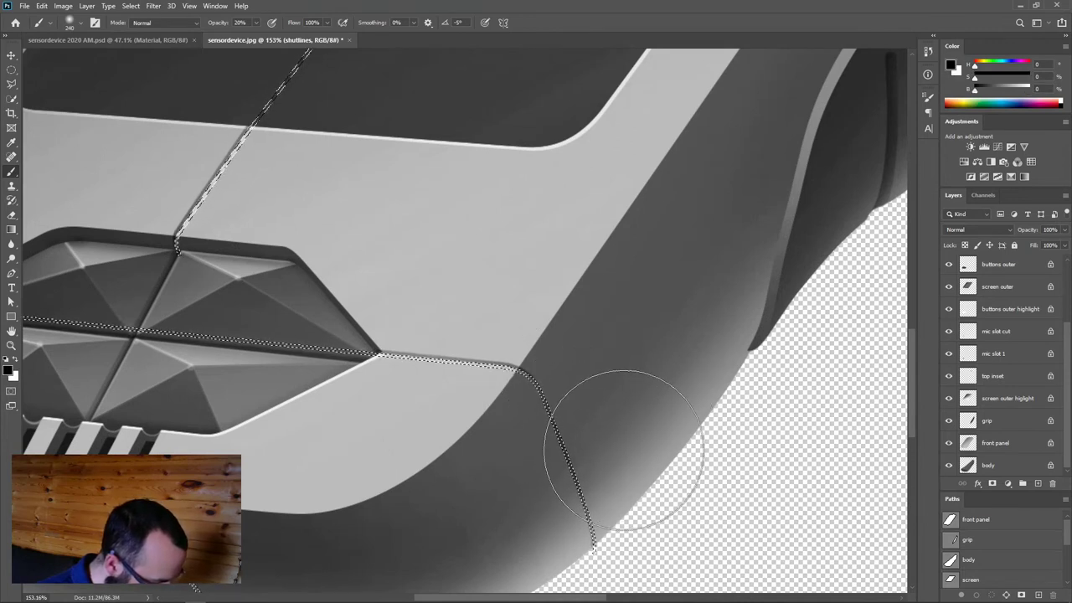
key("m")
left_click_drag(578, 475, 582, 476)
key("Delete")
key("Return")
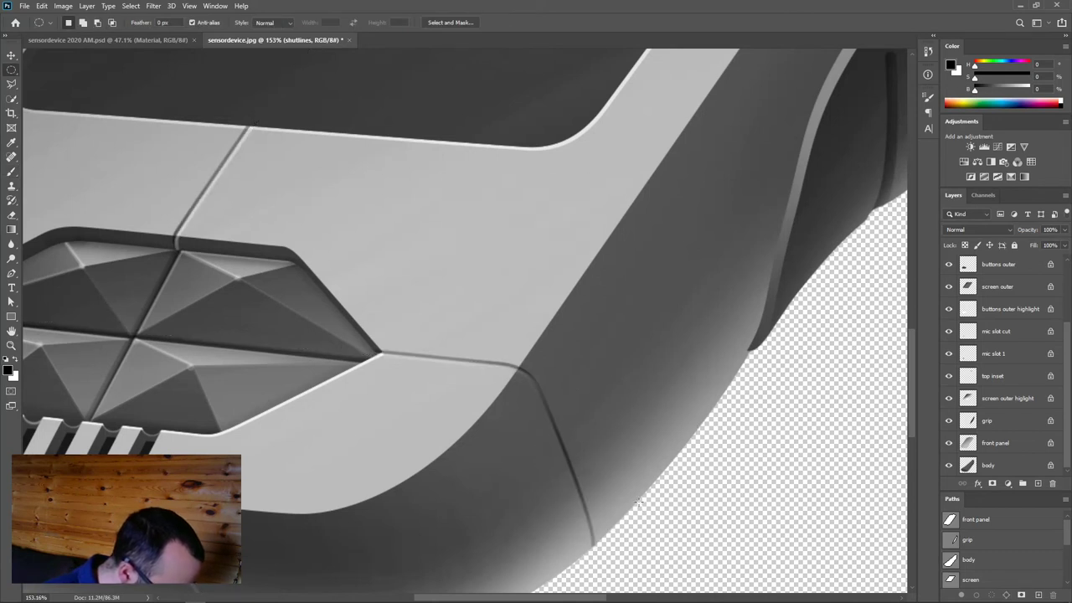
Reselect the shut-line pixels with a white soft brush, then clear the selection and recentre
key("ctrl+shift+d")
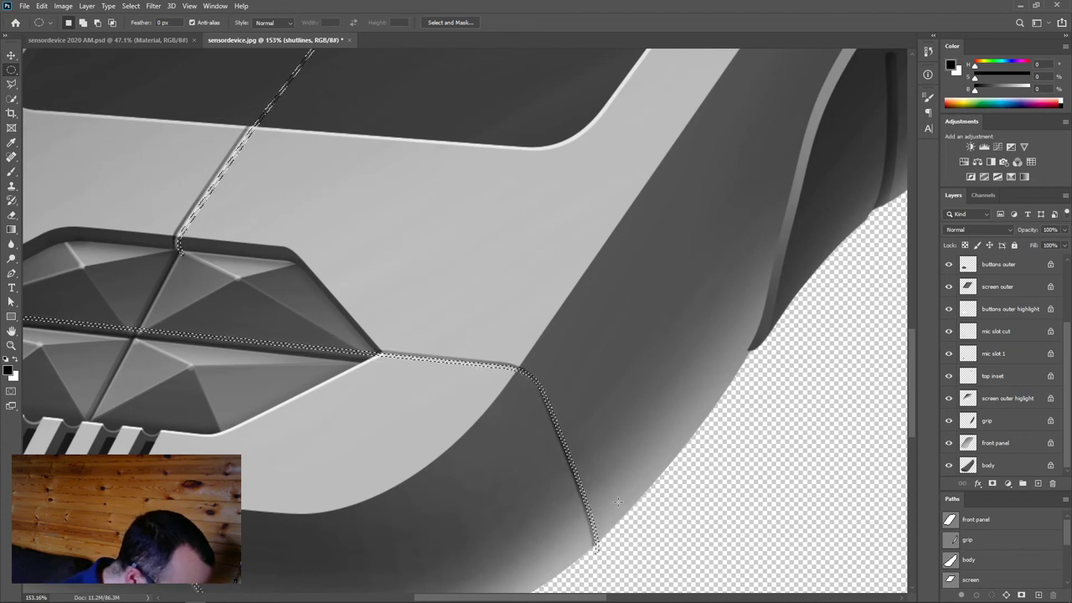
key("b")
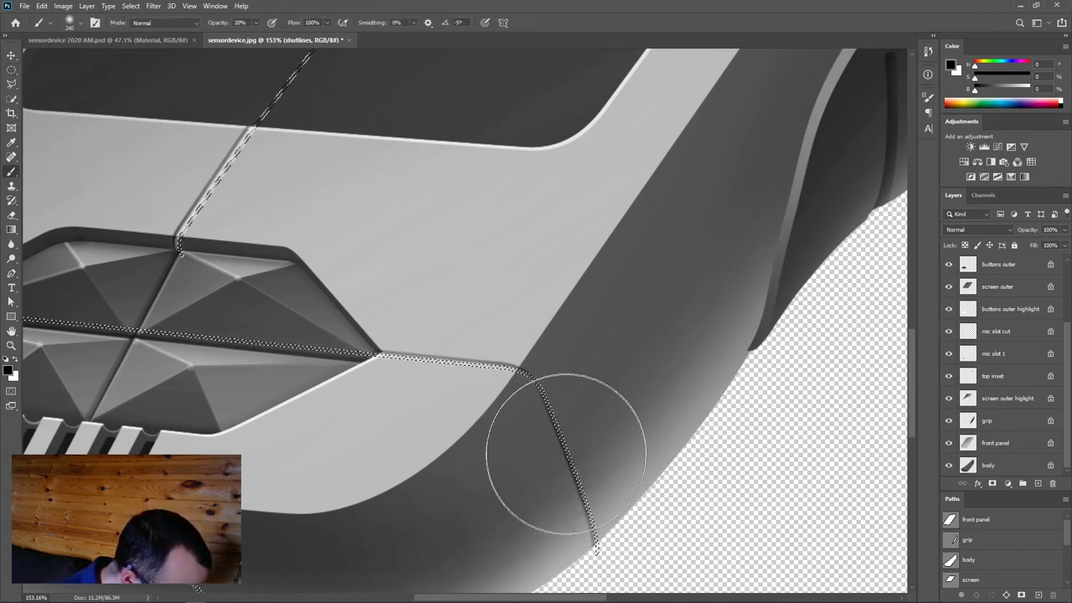
key("x")
key("ctrl+d")
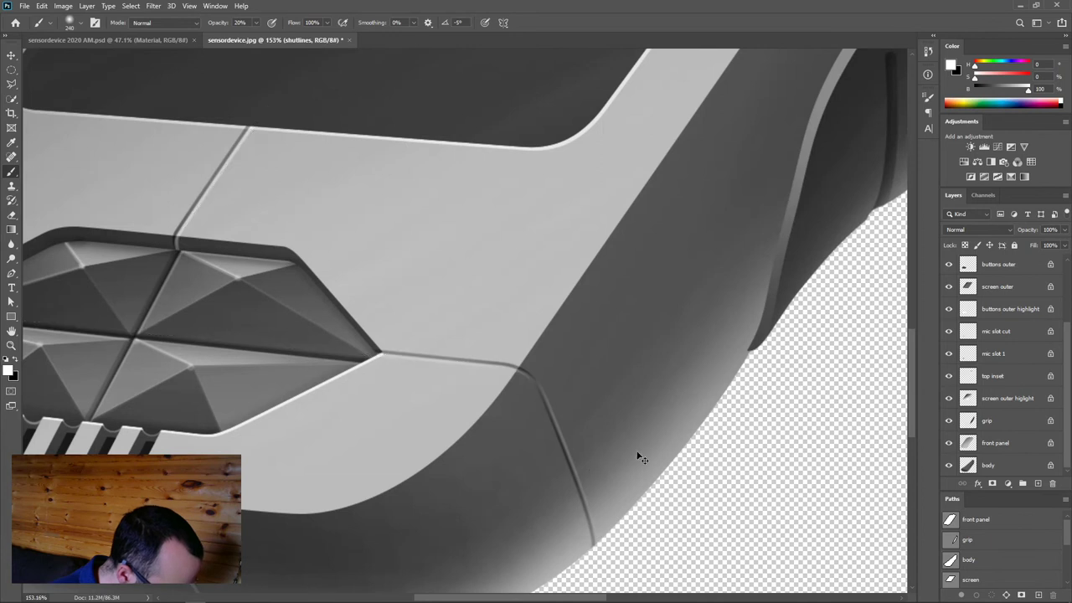
left_click_drag(663, 430, 622, 444)
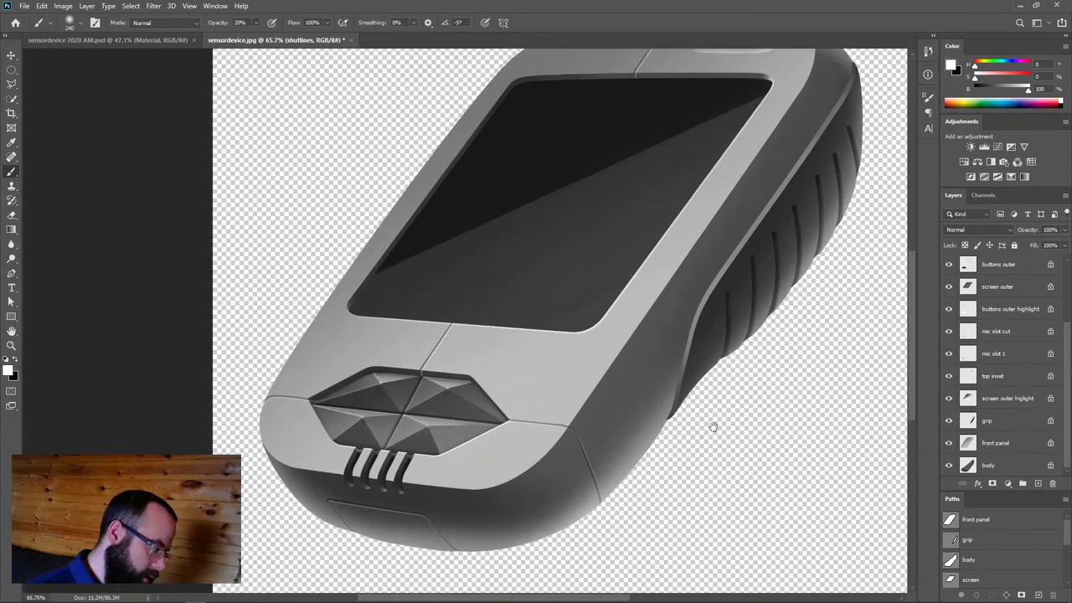
mouse_move(713, 427)
left_mouse_down()
mouse_move(681, 440)
mouse_move(682, 454)
left_mouse_up()
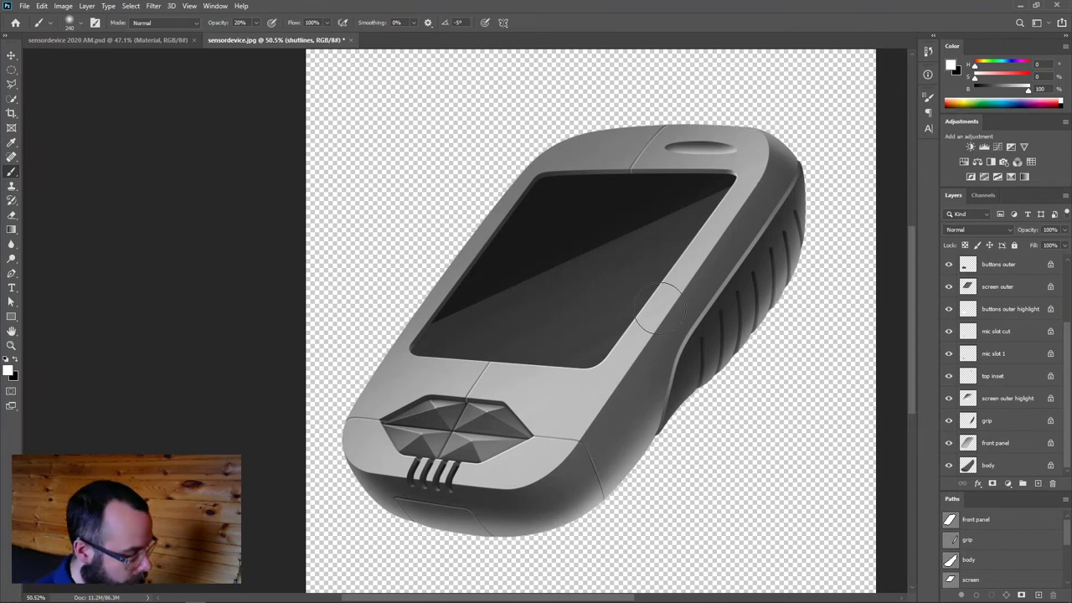
key("v")
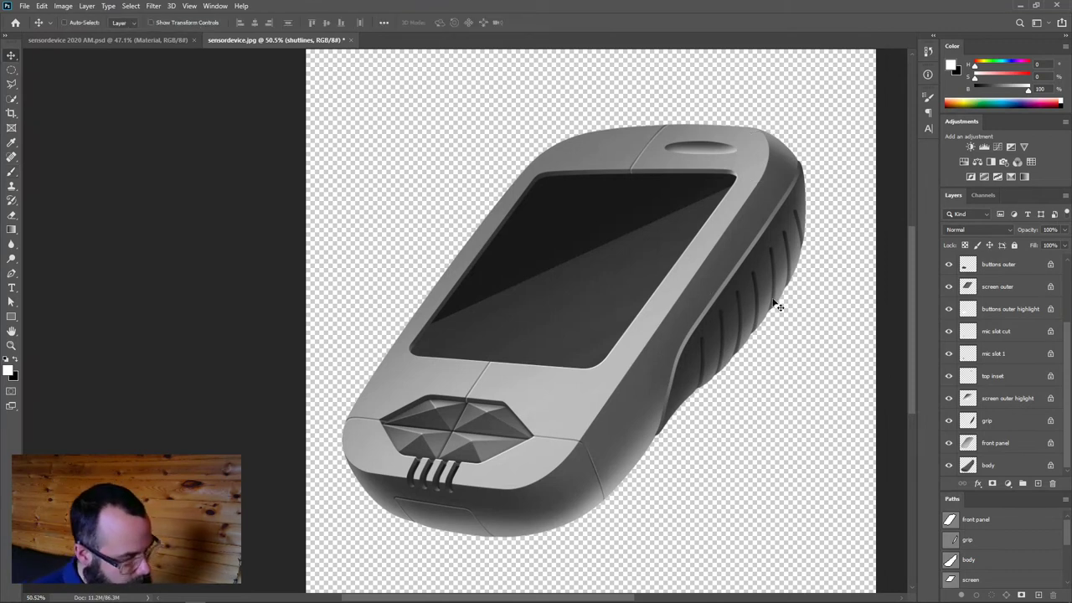
key("ctrl")
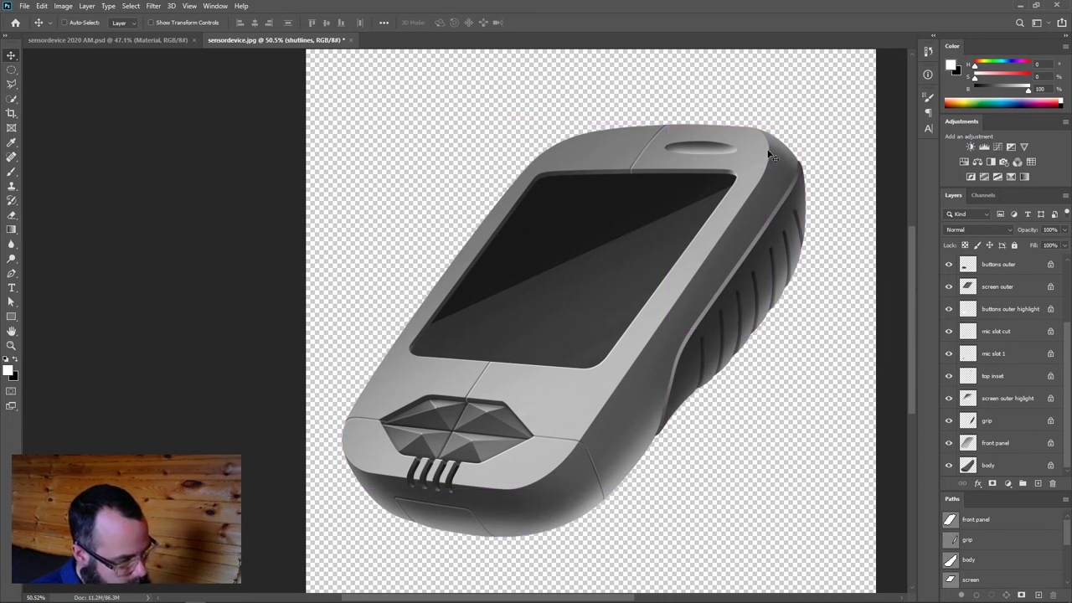
scroll(431, 495, "up", 5)
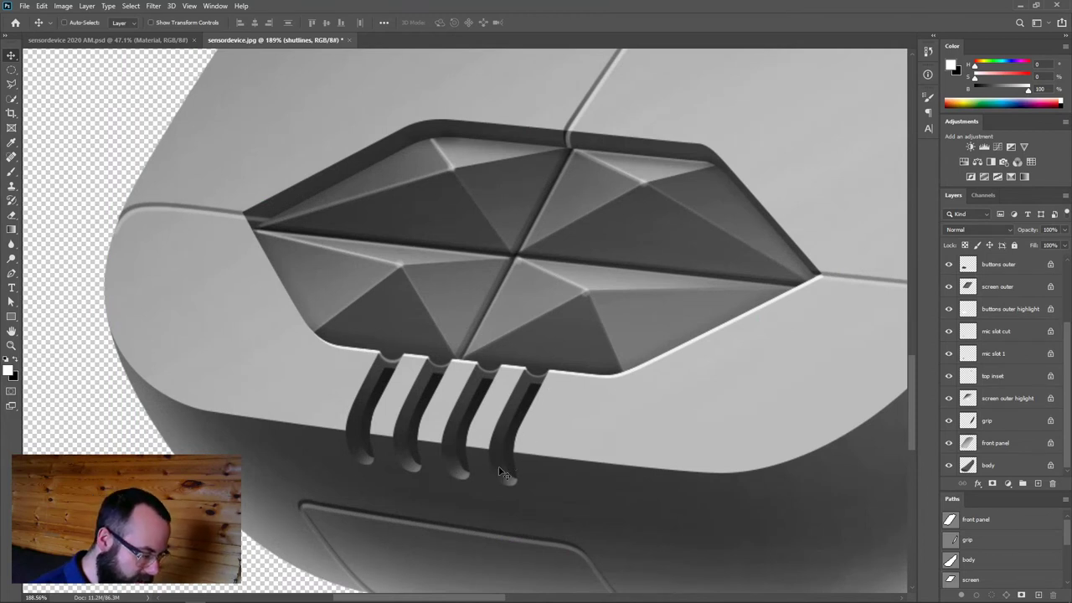
left_click_drag(601, 397, 272, 410)
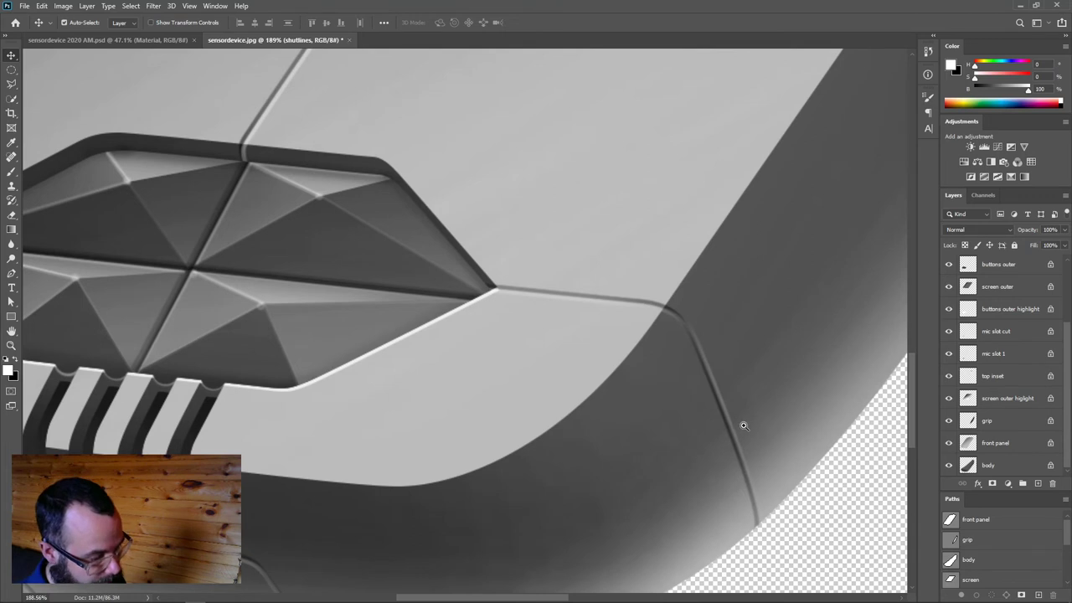
scroll(743, 424, "down", 5)
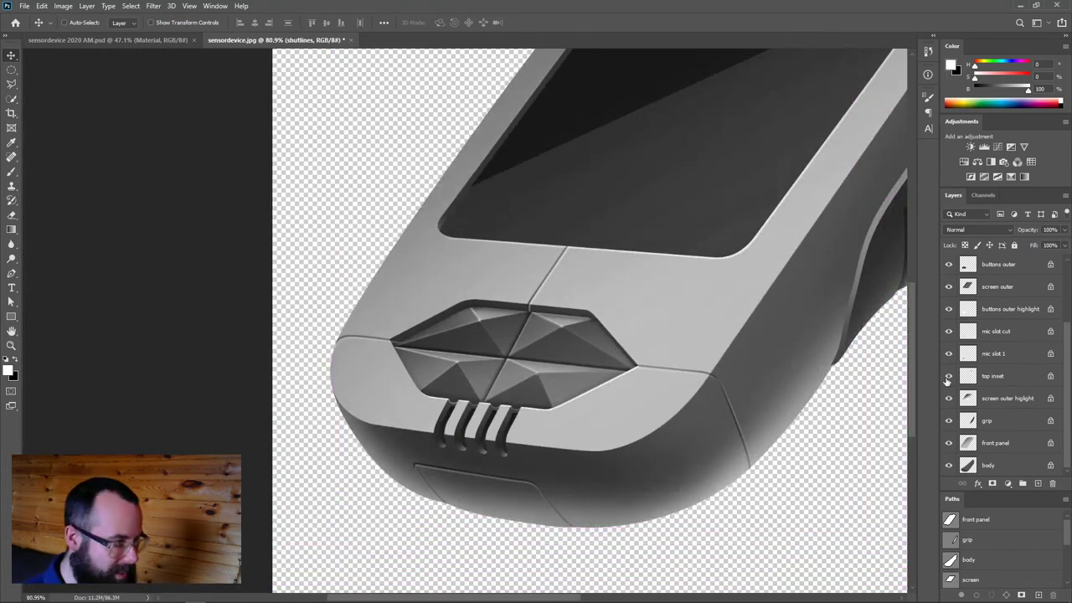
left_click(972, 448)
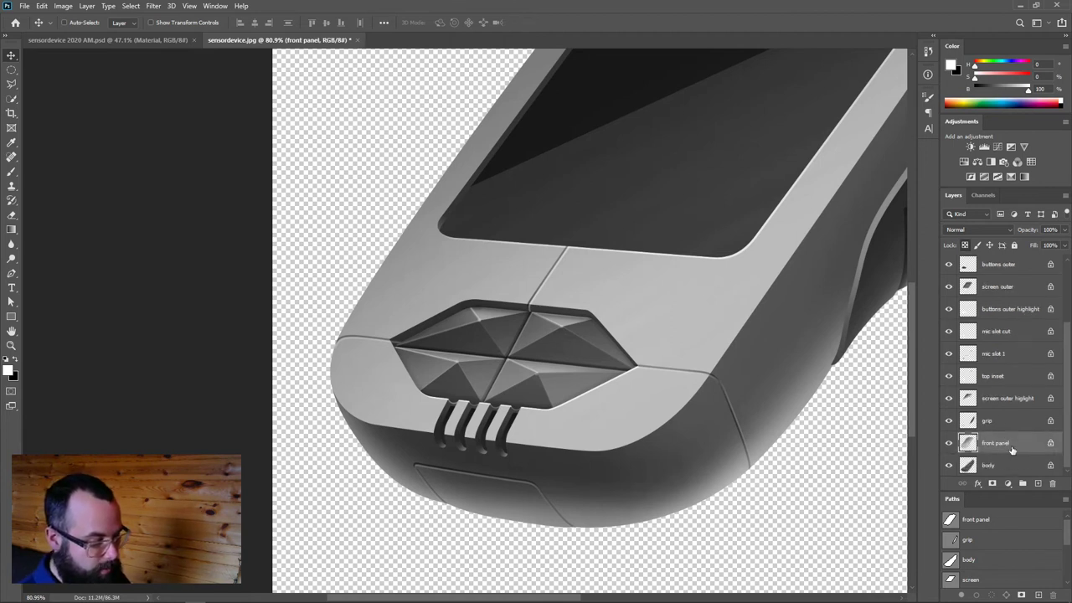
Duplicate the front panel and body layers and merge the copies into one layer
left_click(995, 467, "shift")
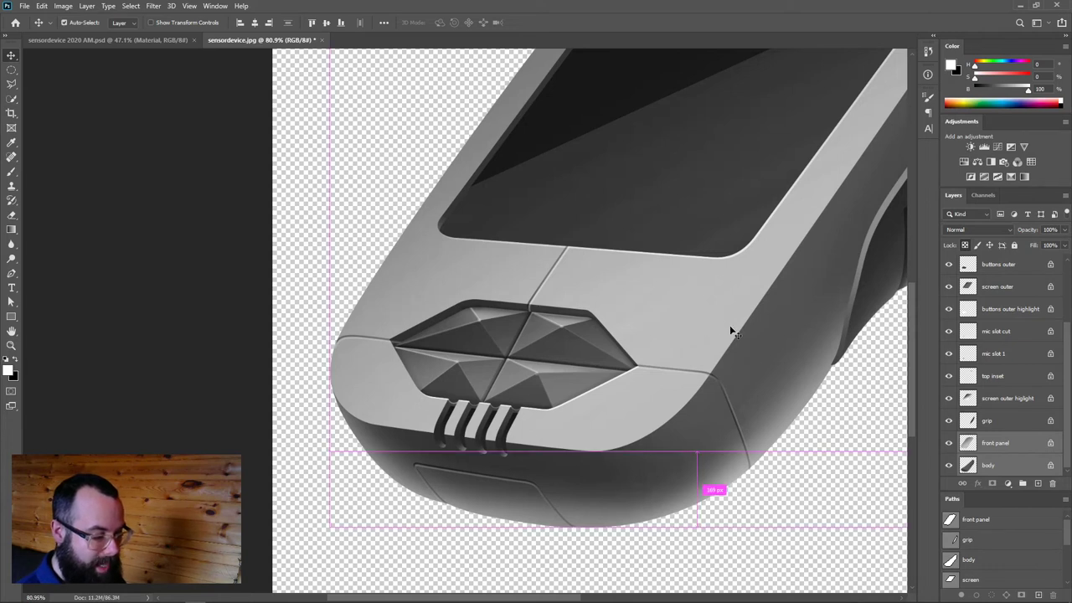
left_click_drag(989, 466, 1038, 484)
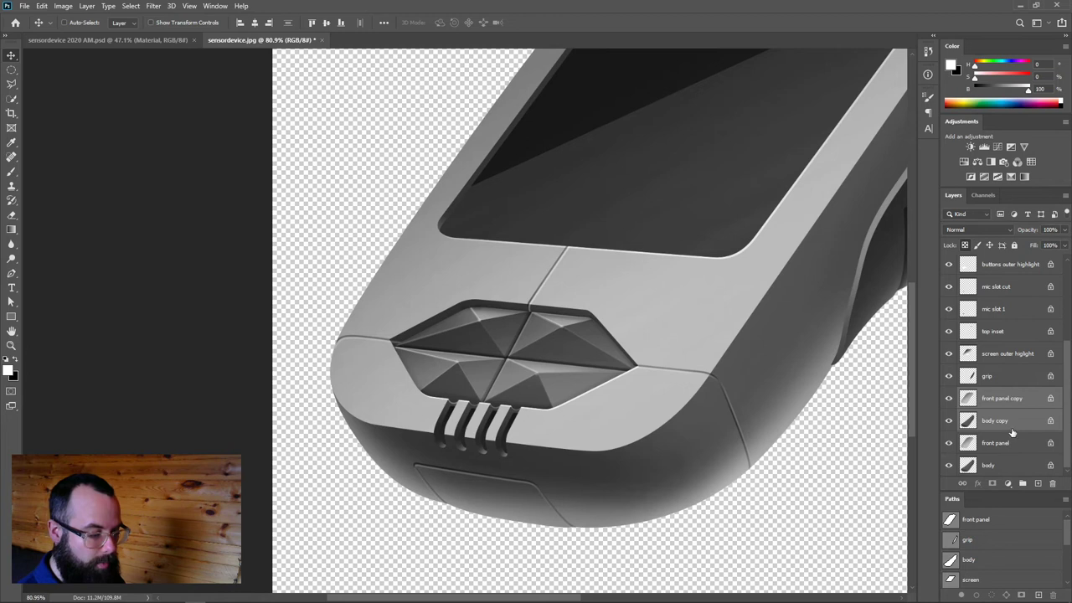
right_click(985, 416)
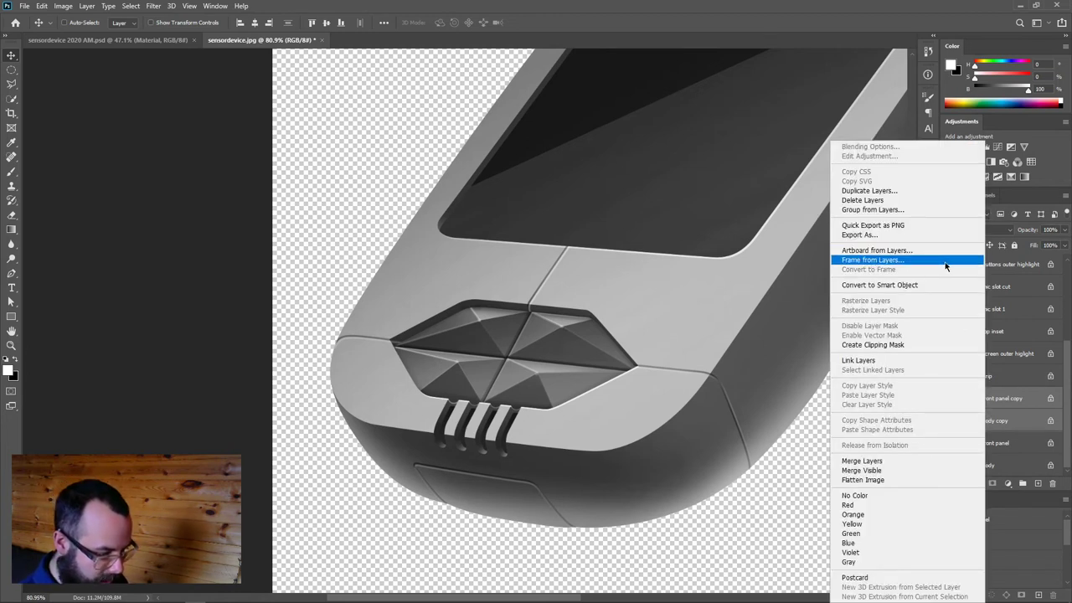
left_click(933, 461)
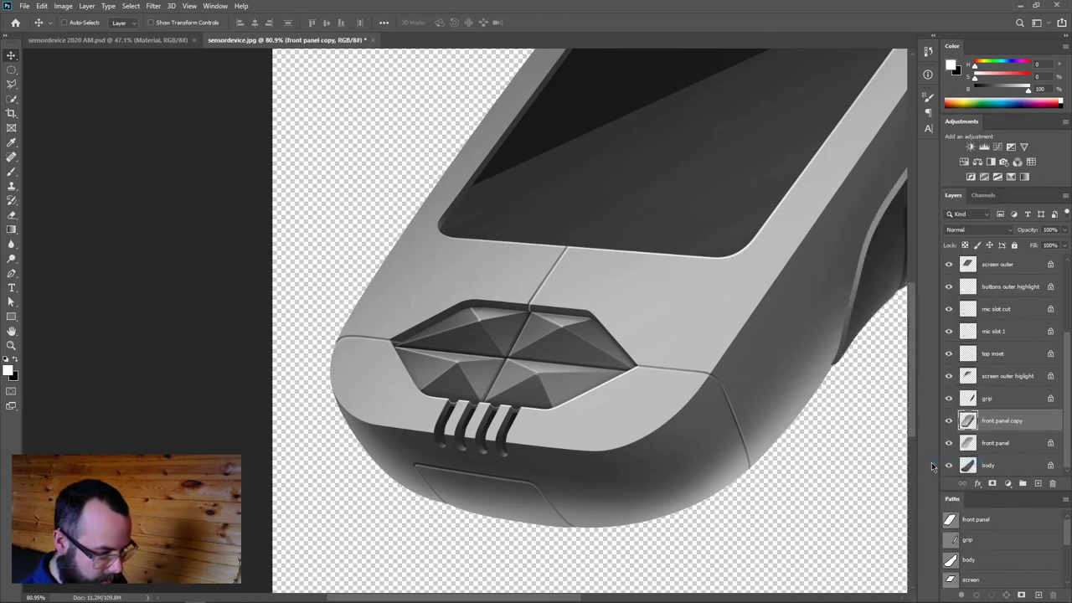
Hide the original layers and name the merged layer 'whole object'
left_click(948, 421, "alt")
left_click(948, 421, "alt")
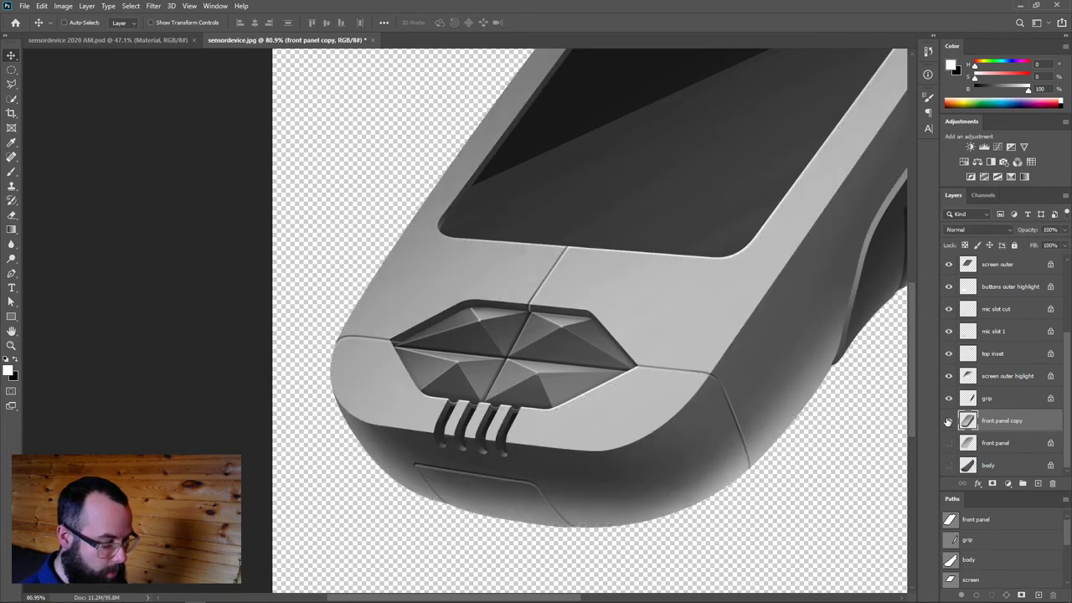
left_click(948, 421, "alt")
left_click(948, 421, "alt")
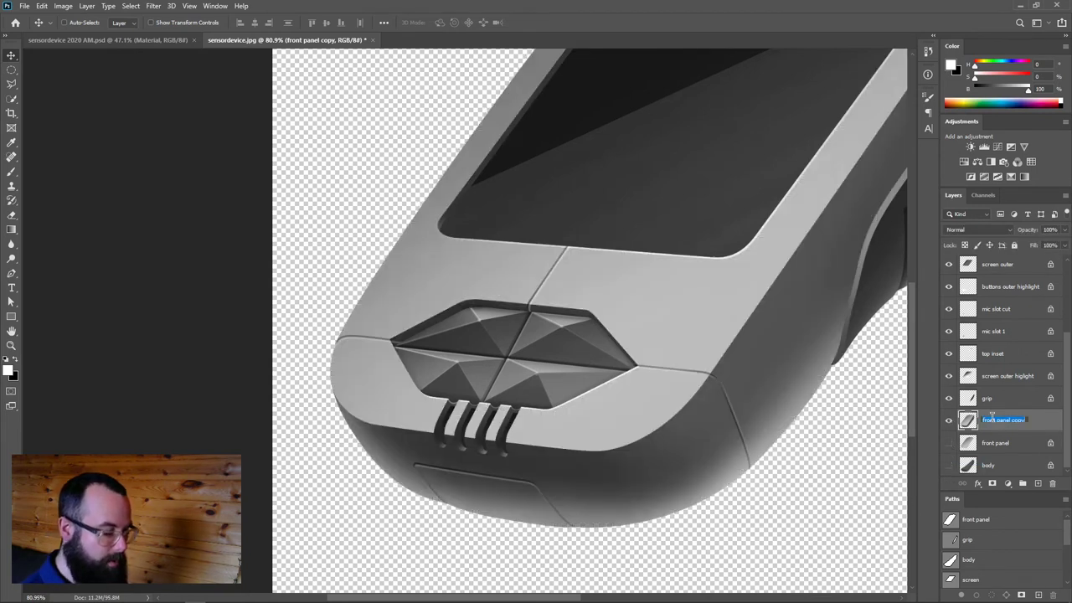
key("Return")
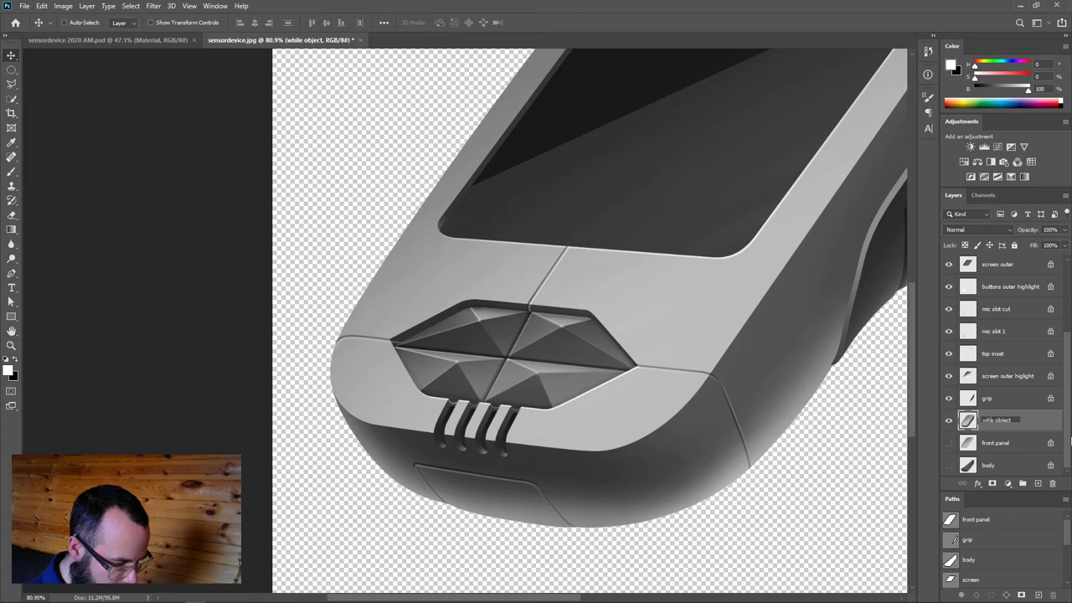
type("ol")
key("Return")
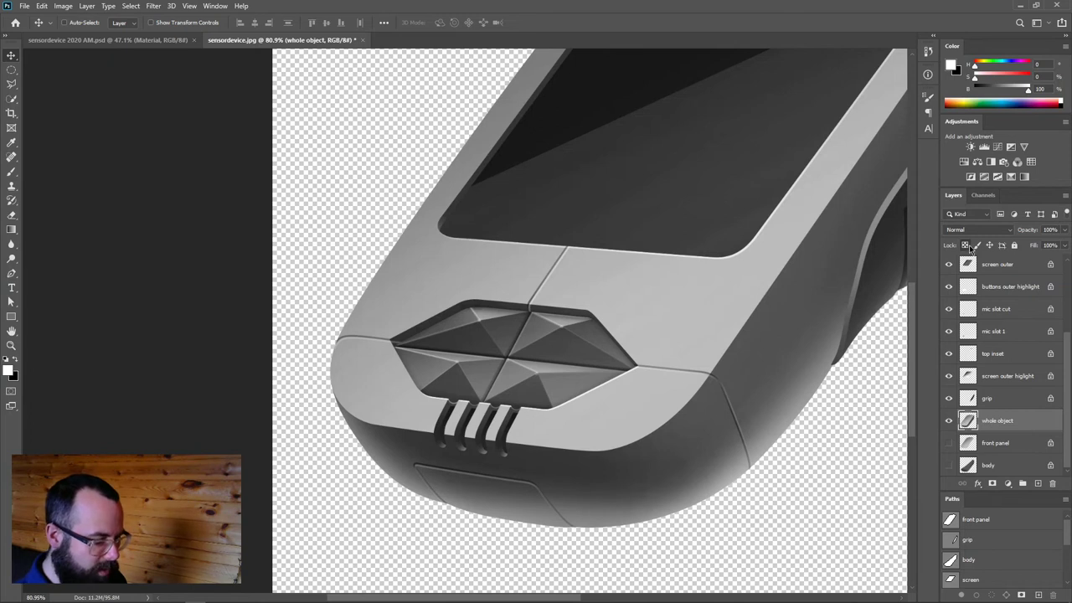
scroll(701, 378, "down", 5)
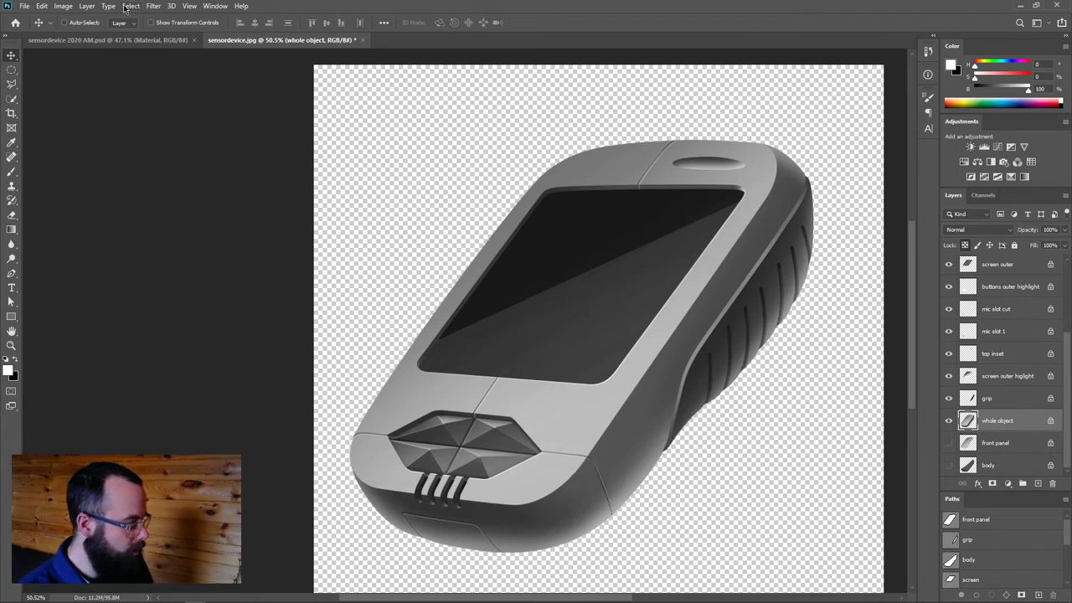
Start a Gaussian Blur on the whole object layer and move its dialog off the device
left_click(151, 6)
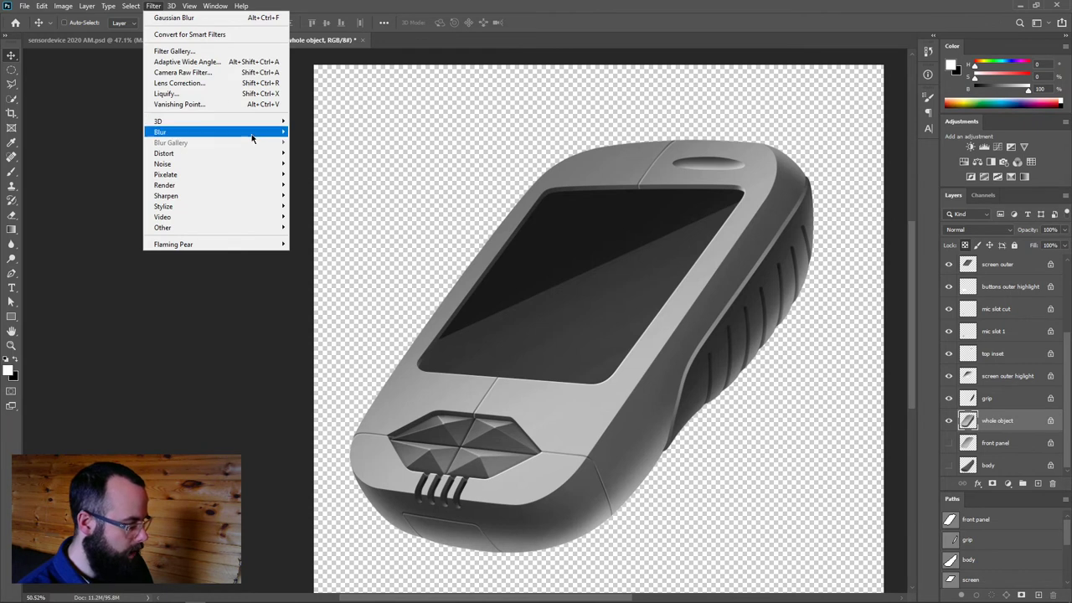
mouse_move(251, 132)
left_click(334, 174)
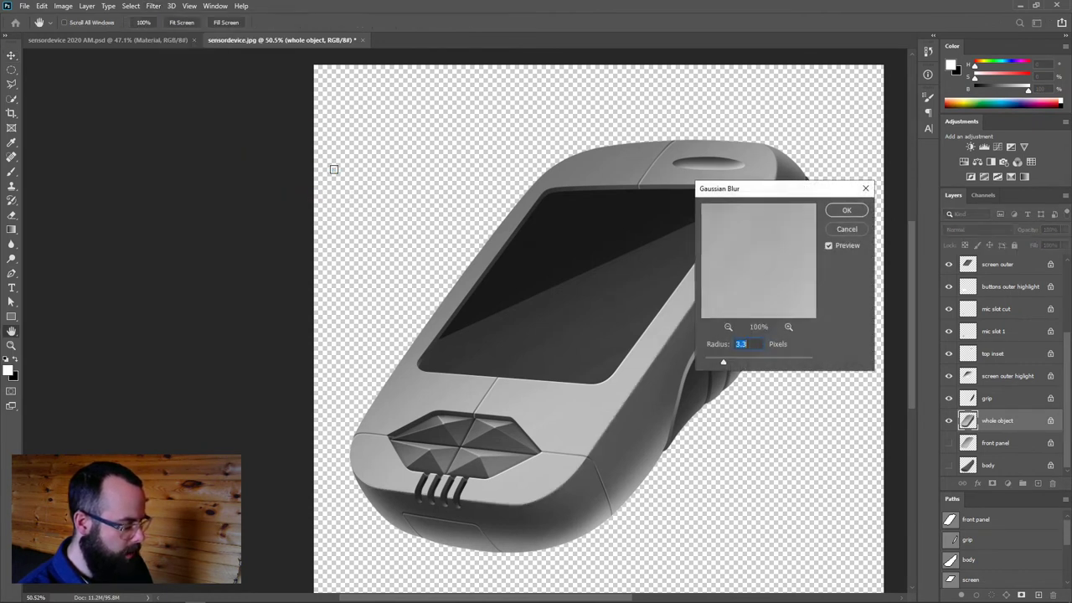
mouse_move(740, 365)
left_mouse_down()
mouse_move(749, 366)
mouse_move(740, 365)
left_mouse_up()
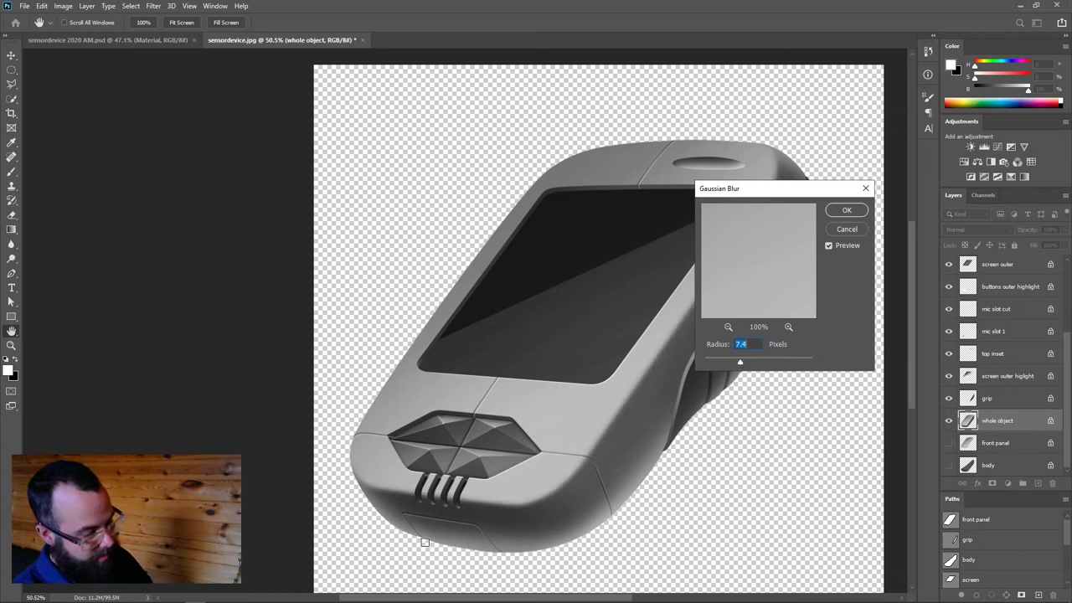
left_click_drag(742, 188, 133, 185)
mouse_move(142, 360)
left_mouse_down()
mouse_move(105, 360)
mouse_move(146, 375)
left_mouse_up()
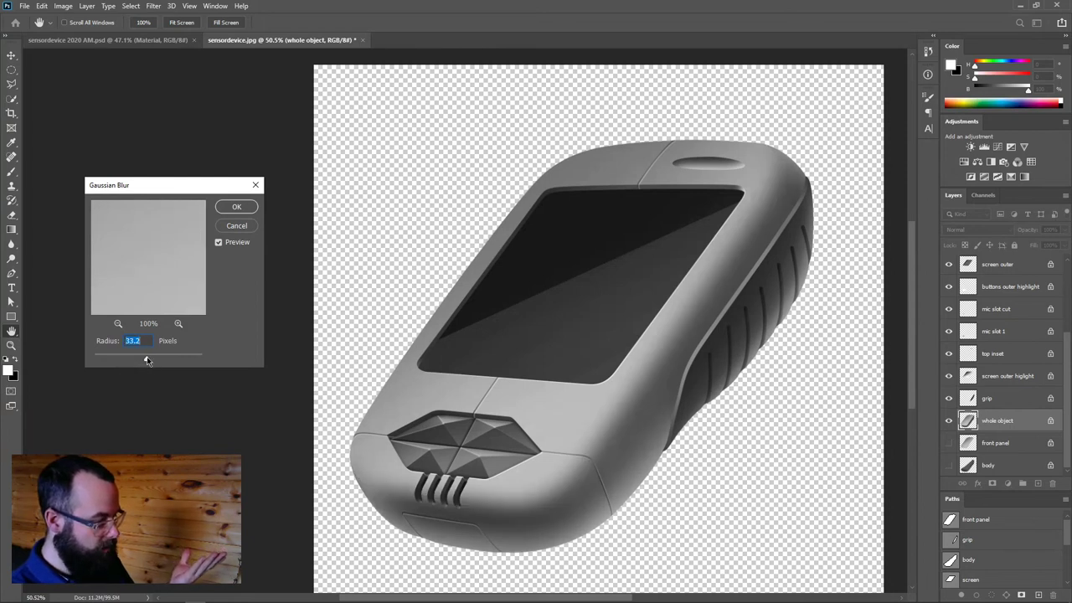
Adjust the blur radius to 8.8 pixels and apply it
left_click_drag(147, 360, 103, 361)
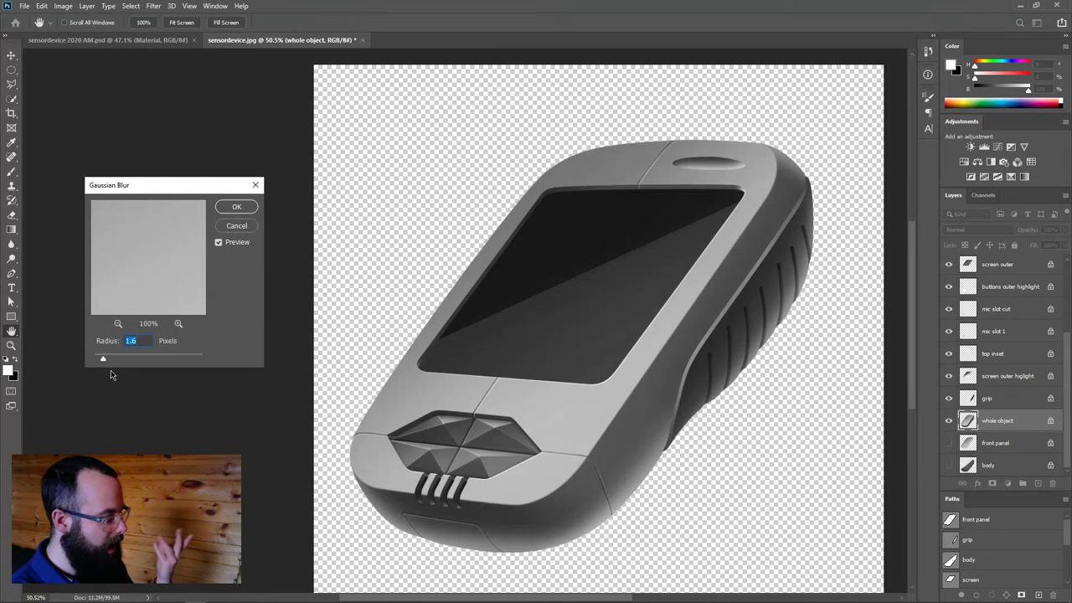
left_click_drag(123, 360, 128, 360)
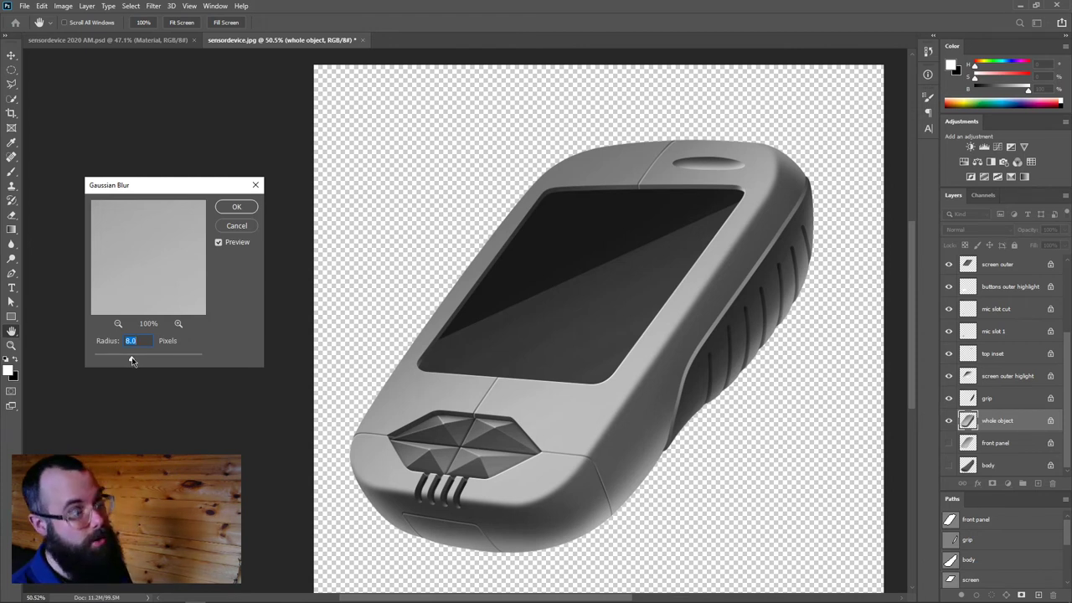
scroll(467, 481, "up", 6)
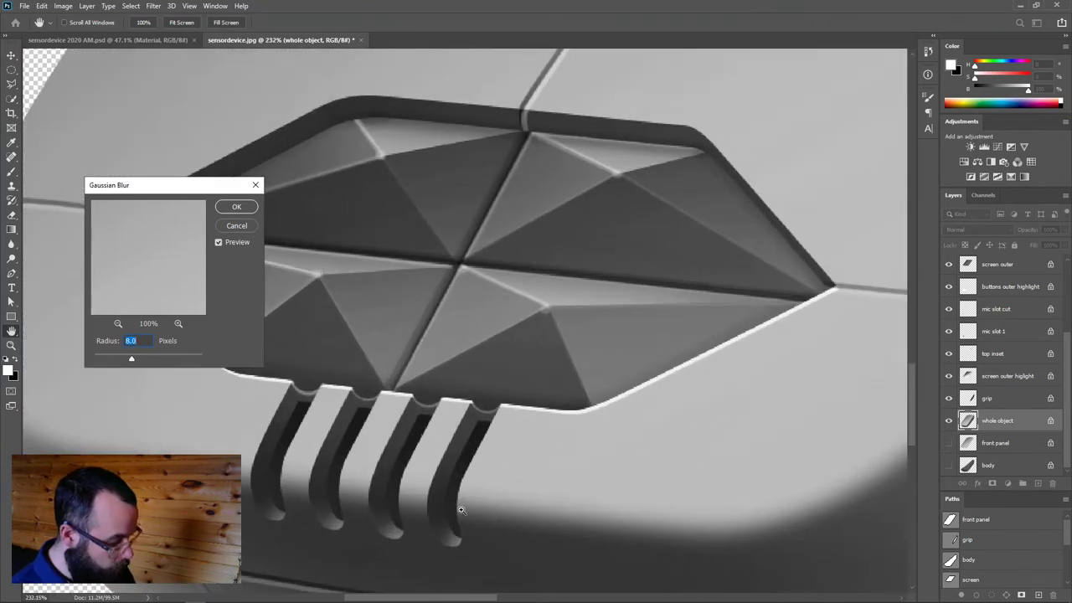
left_click_drag(799, 411, 306, 452)
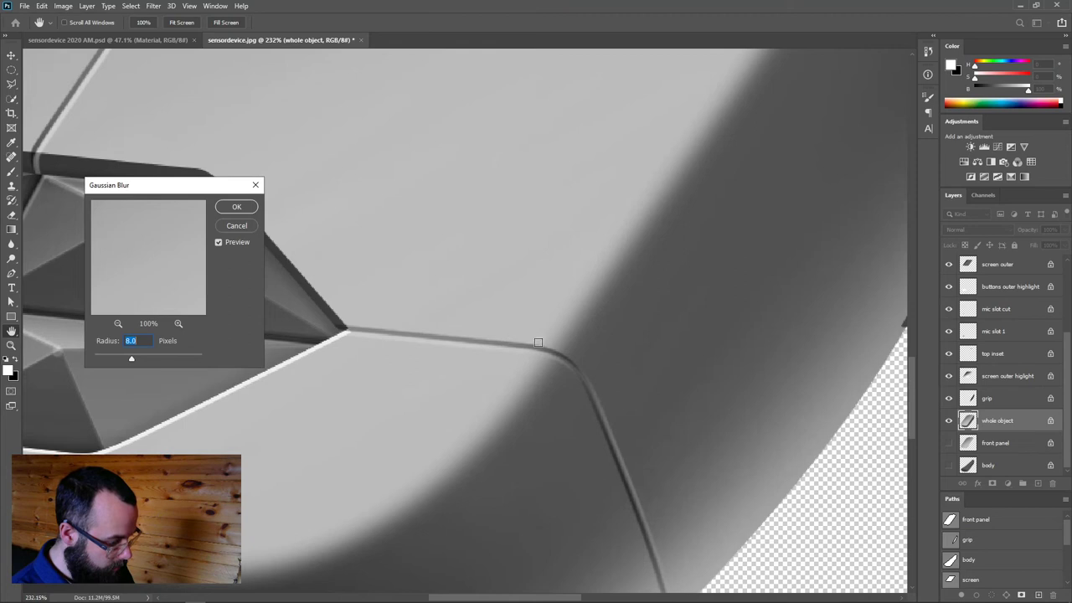
left_click_drag(130, 360, 134, 358)
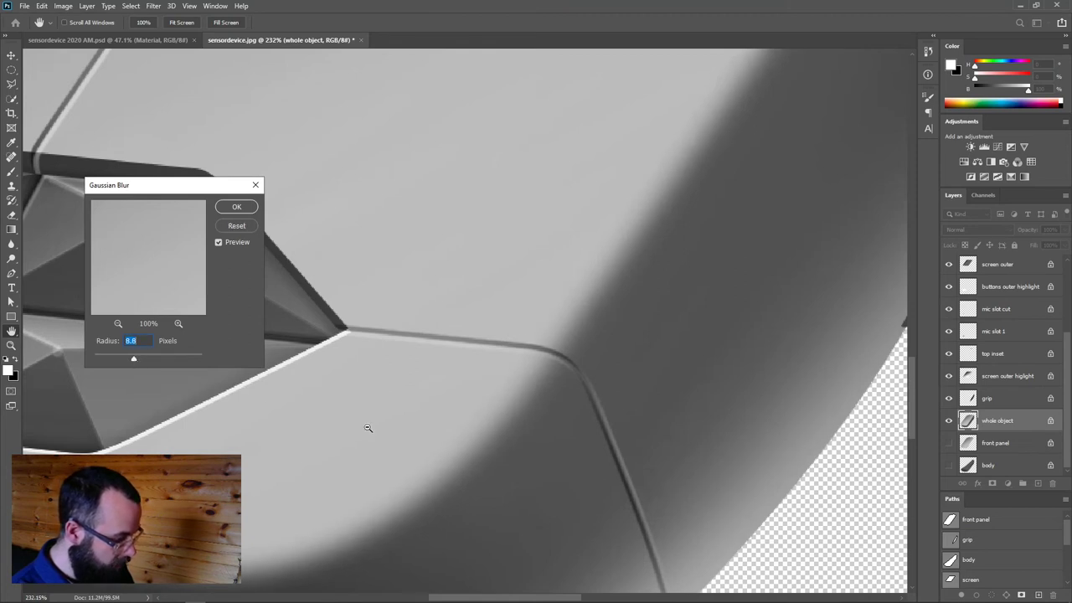
left_click(367, 428, "alt")
left_click(367, 428, "alt")
left_click(240, 207)
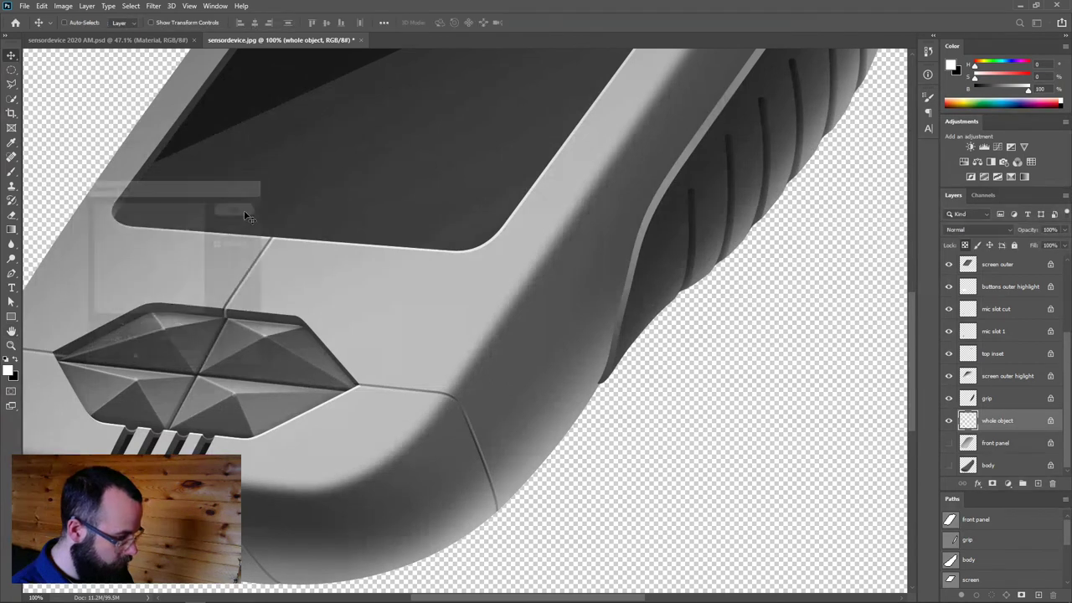
Zoom out on the blurred device and toggle the grip layer's visibility to compare
left_click(548, 354, "alt")
left_click(547, 363, "alt")
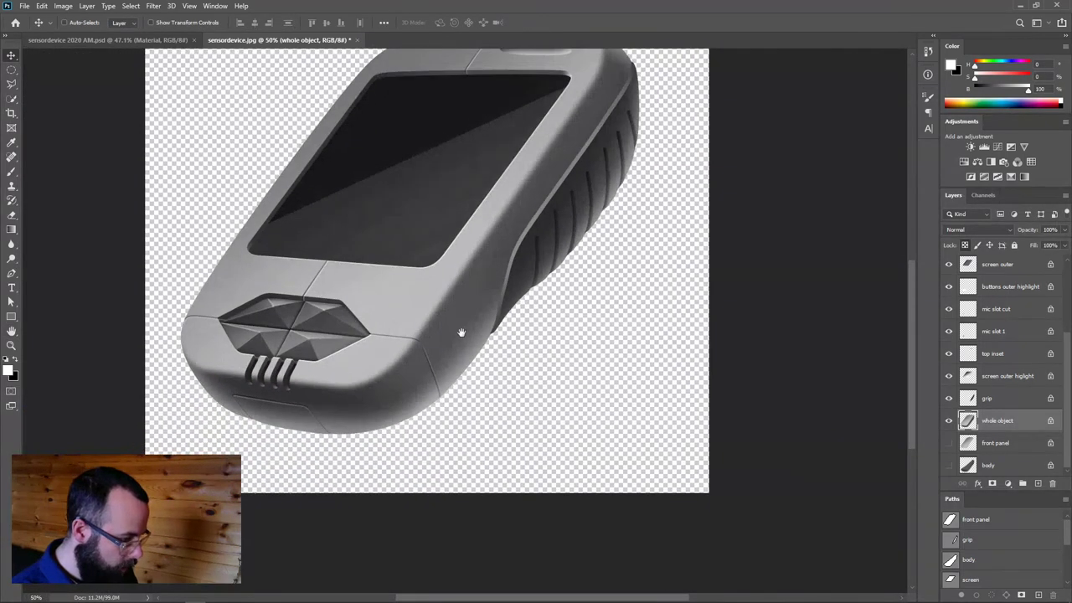
left_click_drag(461, 333, 604, 459)
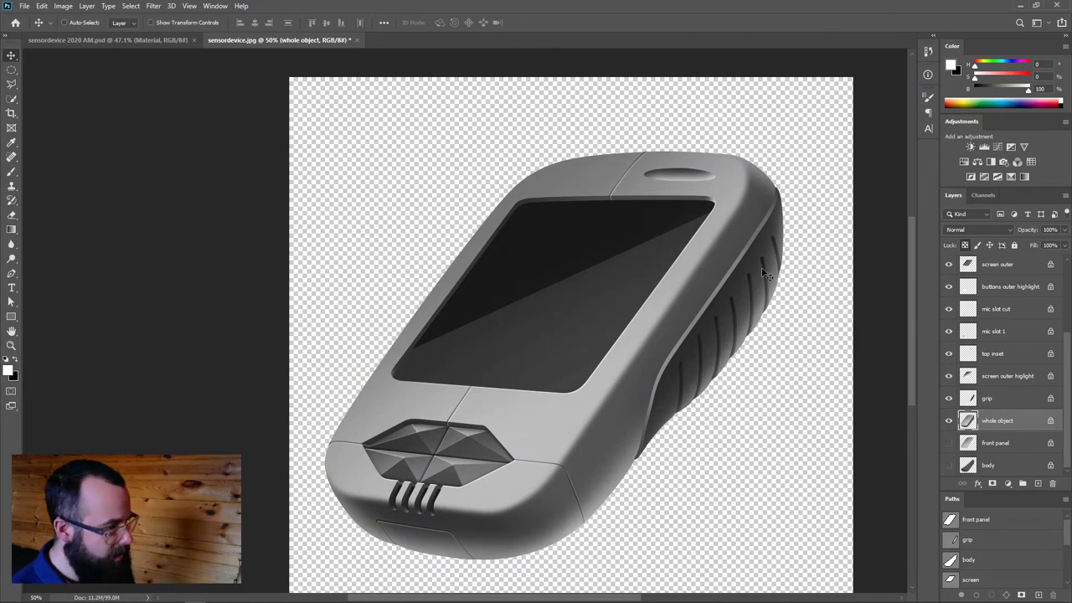
scroll(764, 272, "down", 2)
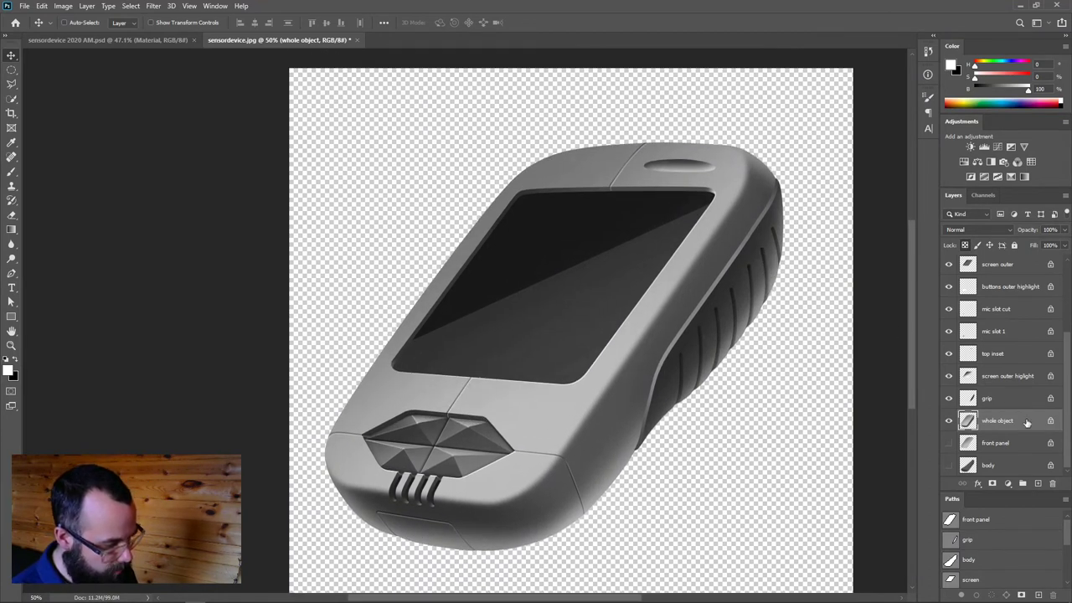
left_click(949, 398)
left_click(949, 398)
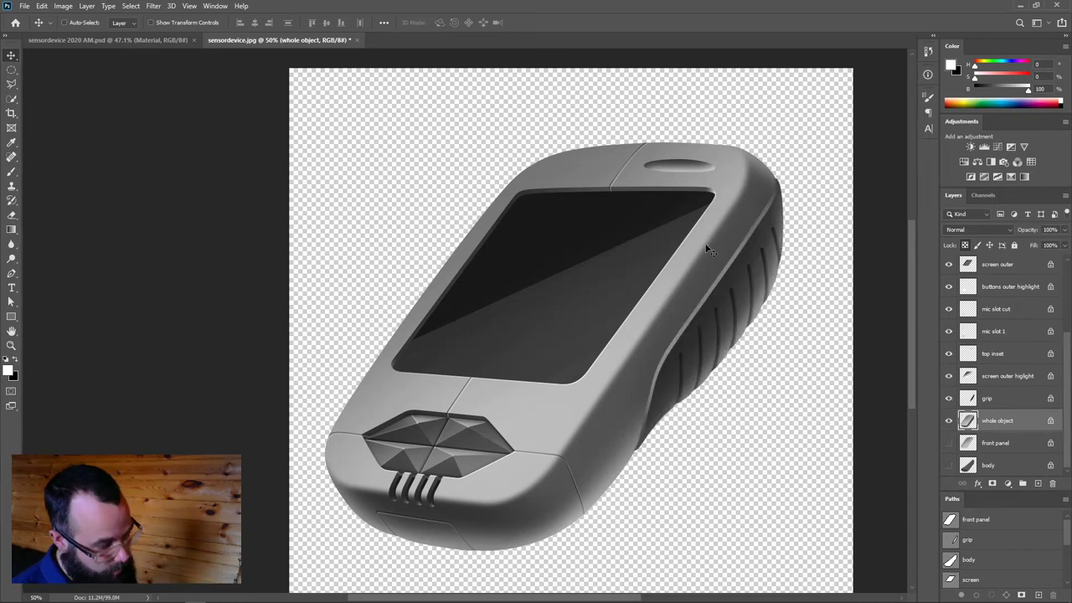
key("ctrl")
left_click_drag(741, 257, 770, 232)
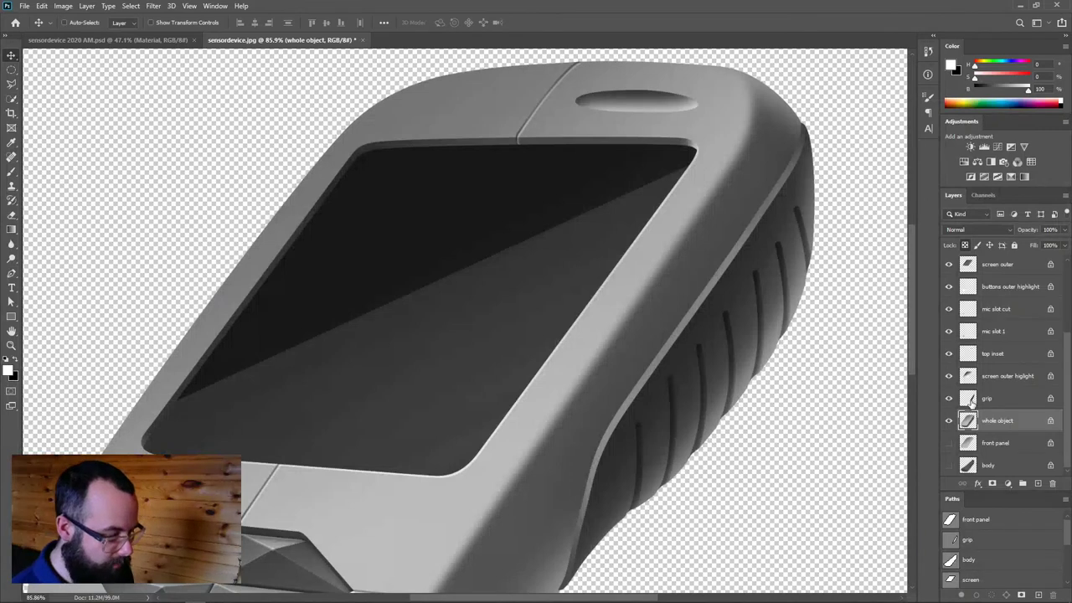
Repeat the Gaussian blur on the grip layer, then undo it to keep the ridges sharp
left_click(970, 400)
left_click(153, 6)
left_click(163, 18)
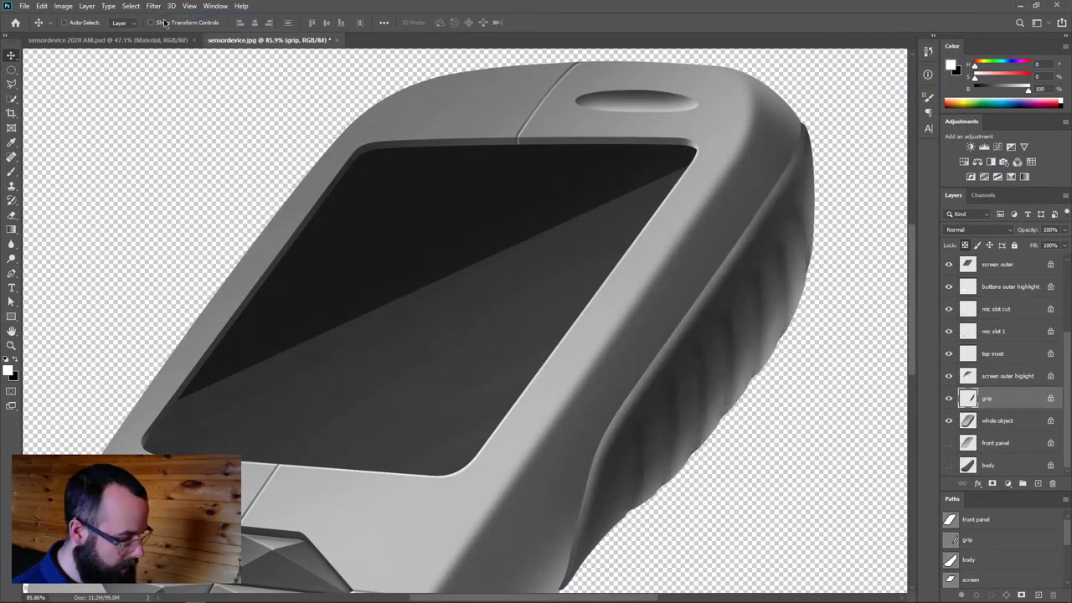
key("ctrl+minus")
key("ctrl+minus")
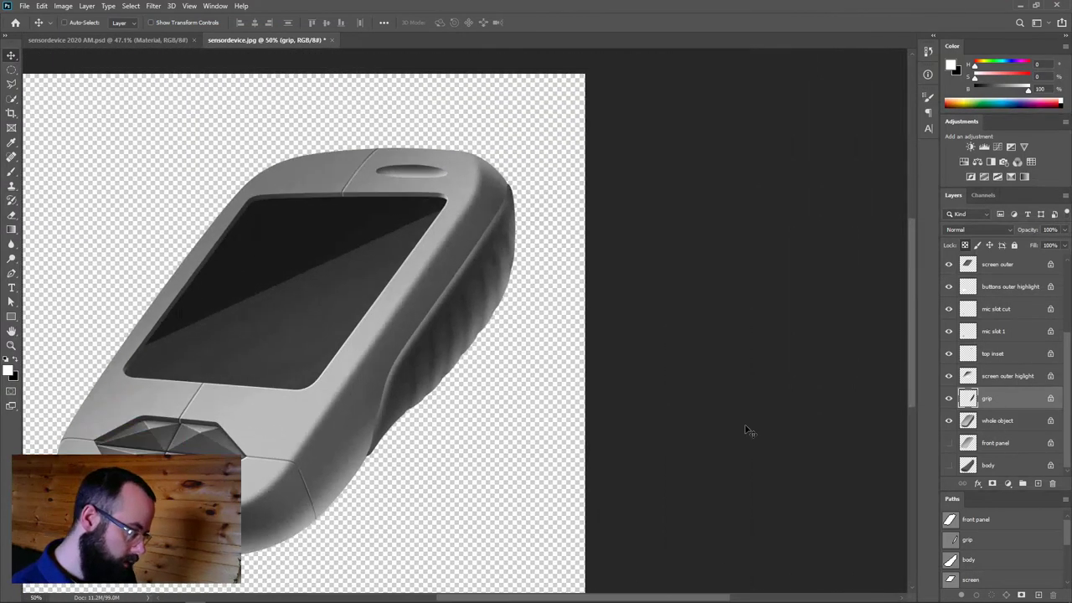
key("ctrl+z")
Apply a Gaussian Blur with a 3.5-pixel radius to the grip layer
left_click(154, 6)
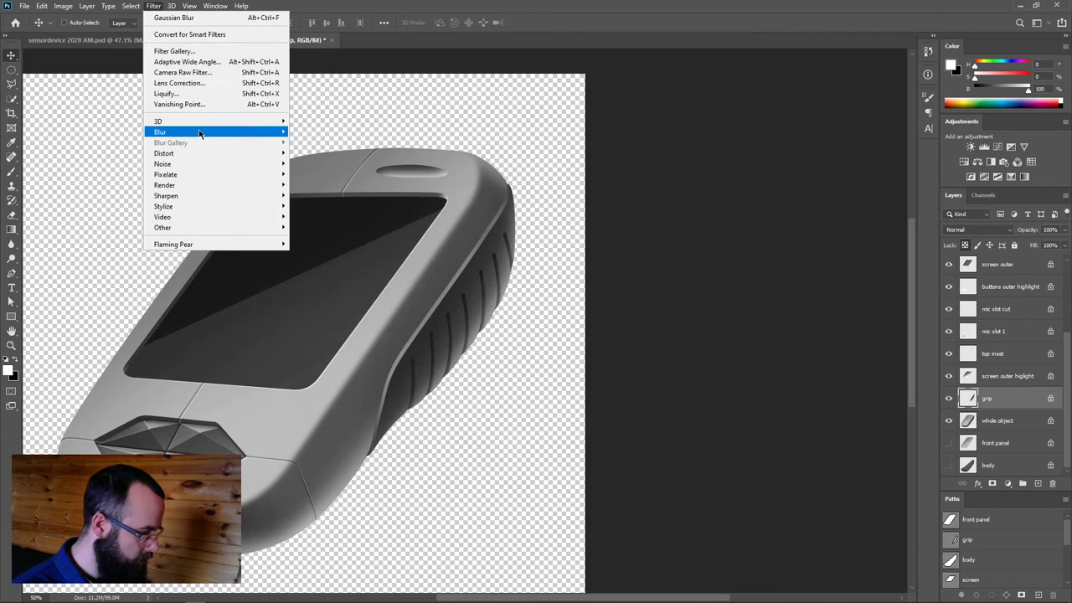
mouse_move(199, 134)
left_click(318, 173)
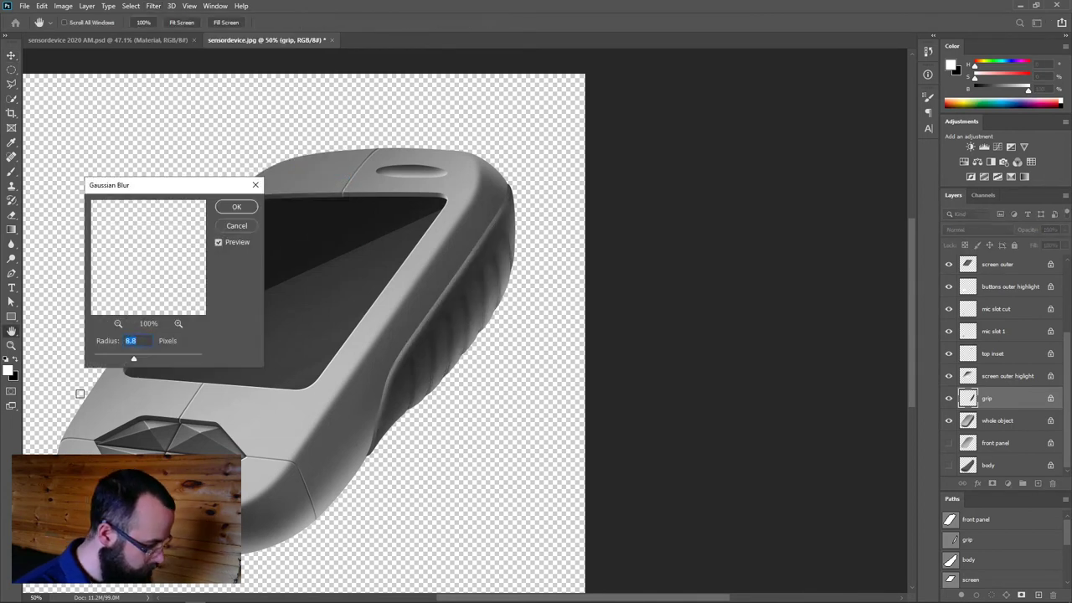
left_click_drag(133, 359, 107, 360)
left_click(237, 206)
Zoom and pan around the device to inspect the blurred grip
mouse_move(453, 328)
left_mouse_down()
mouse_move(536, 311)
mouse_move(453, 328)
left_mouse_up()
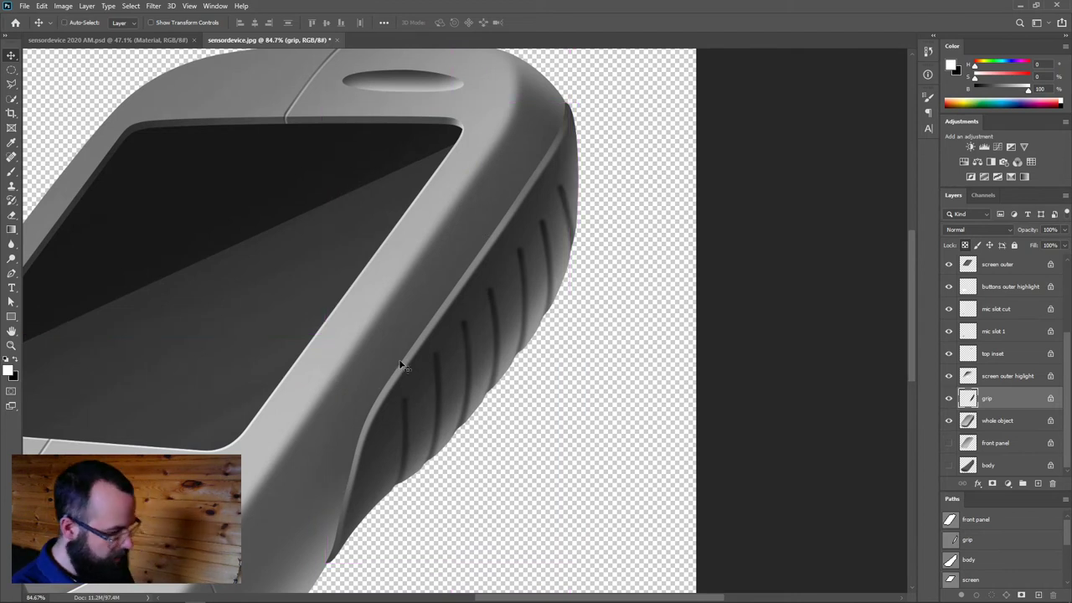
left_click_drag(428, 419, 663, 324)
scroll(496, 438, "down", 2)
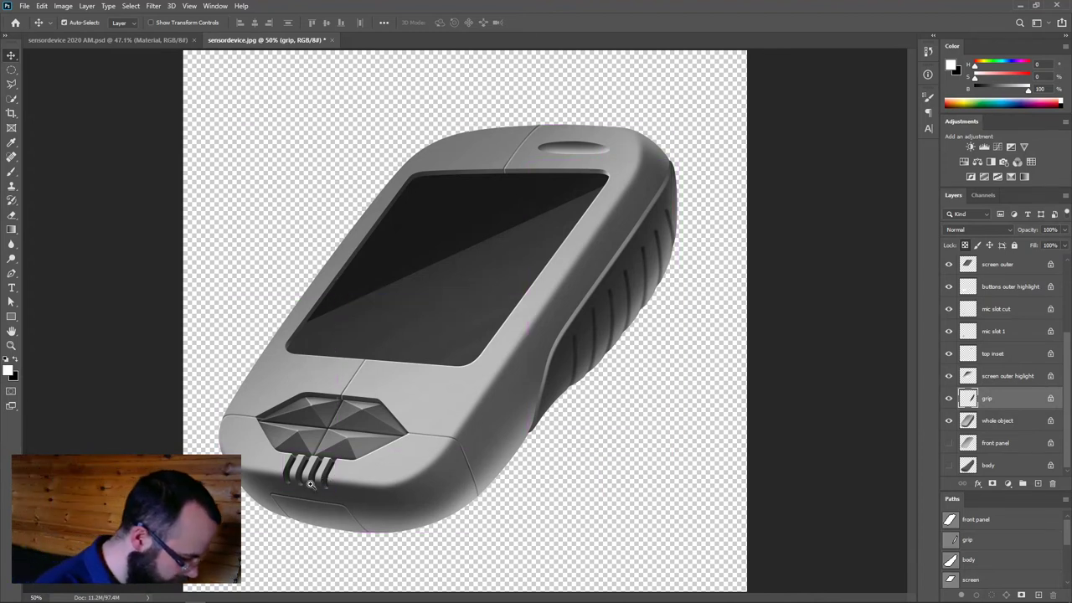
scroll(313, 483, "up", 6)
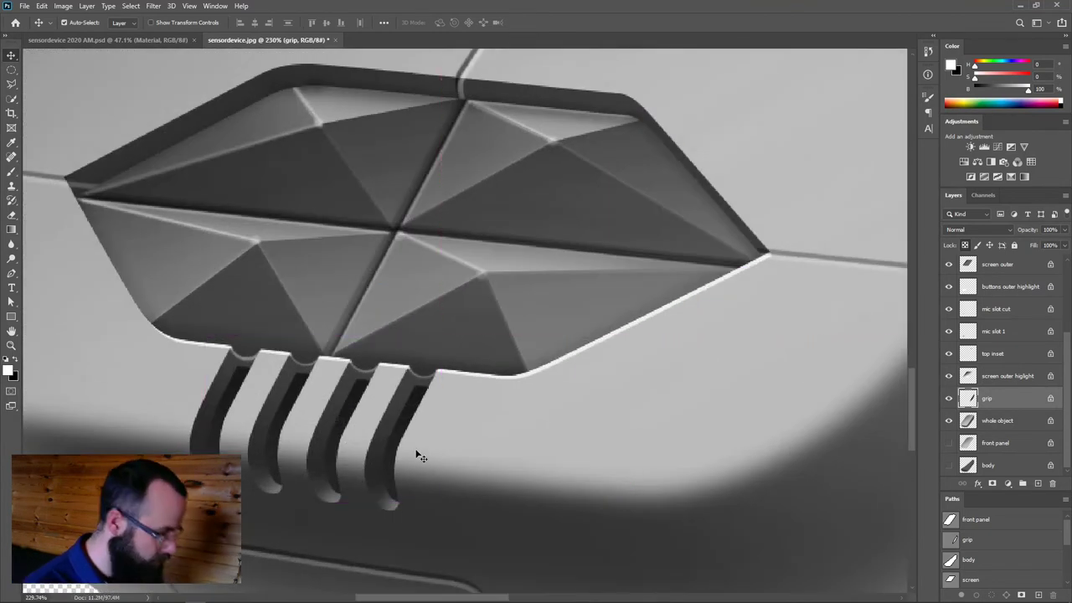
scroll(462, 467, "down", 2)
scroll(462, 466, "down", 3)
scroll(469, 407, "up", 1)
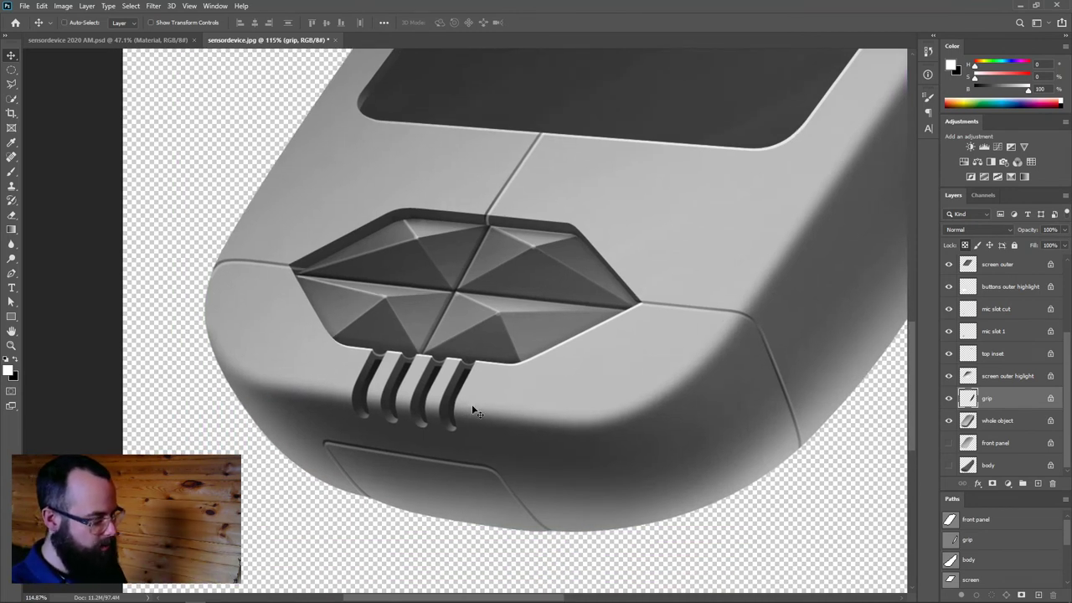
key("ctrl")
scroll(571, 369, "down", 2)
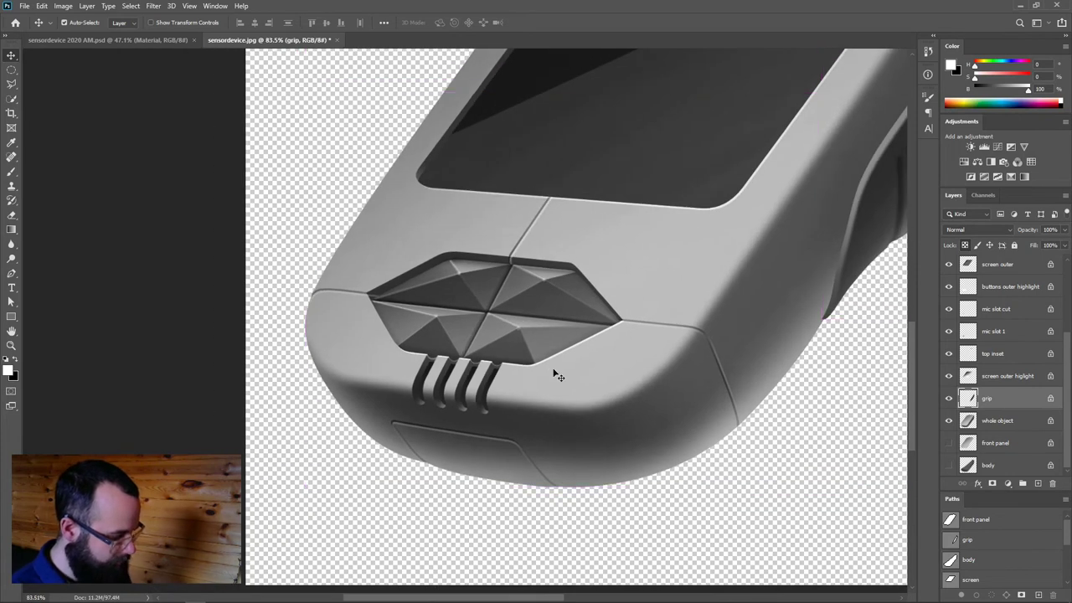
scroll(658, 412, "up", 3)
scroll(646, 408, "down", 3)
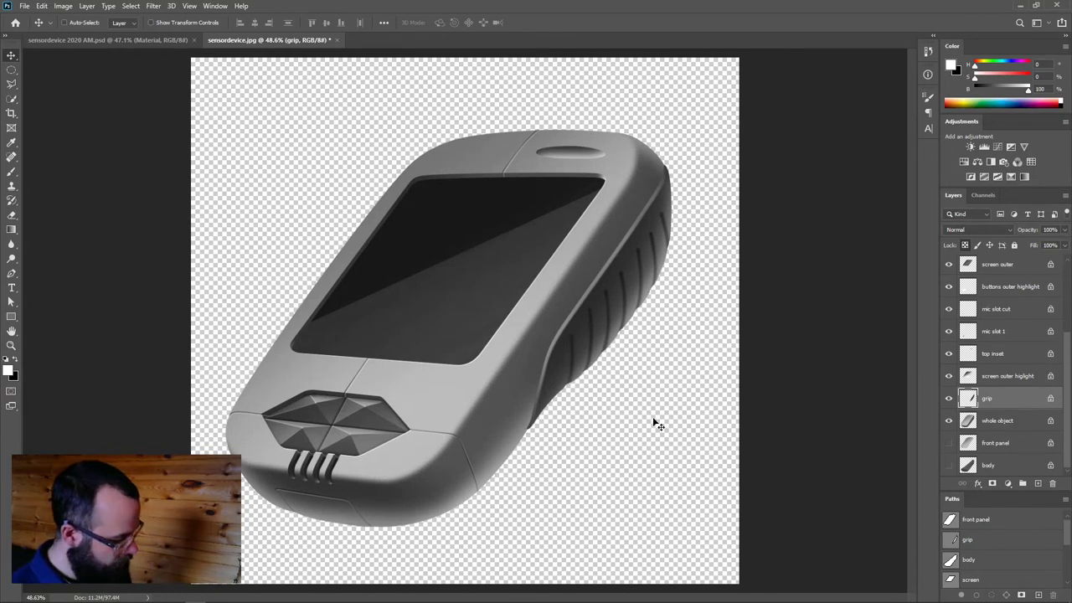
Save the document as a Photoshop file named 'sensordevice 2020 PM.psd'
key("ctrl+shift+s")
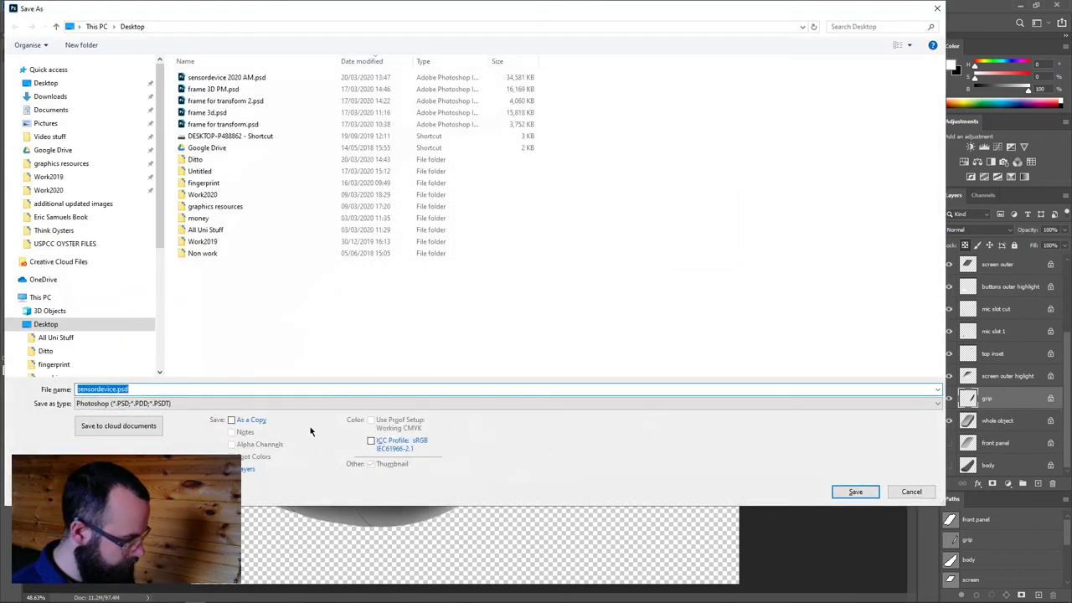
key("Right")
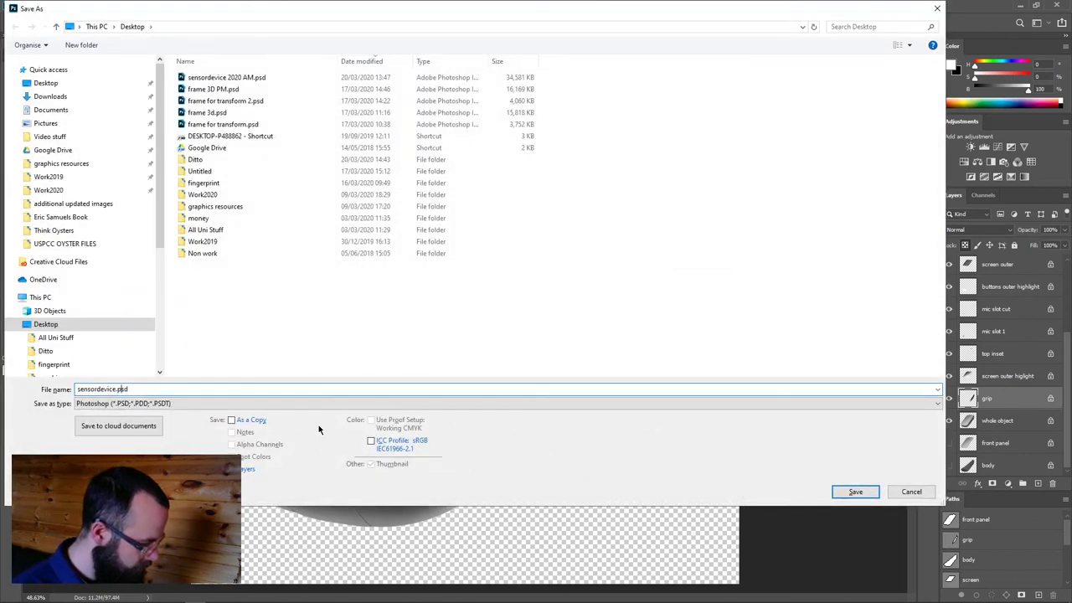
type("2020 PM")
key("Return")
key("Return")
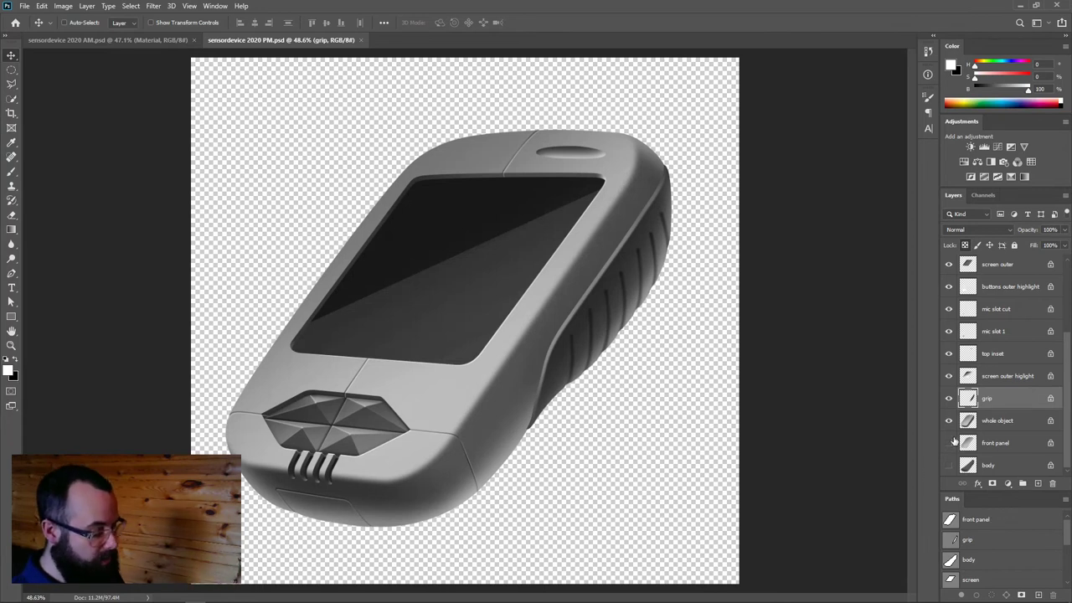
Add a new empty layer named 'sweep' above the buttons outer layer
scroll(1013, 289, "up", 3)
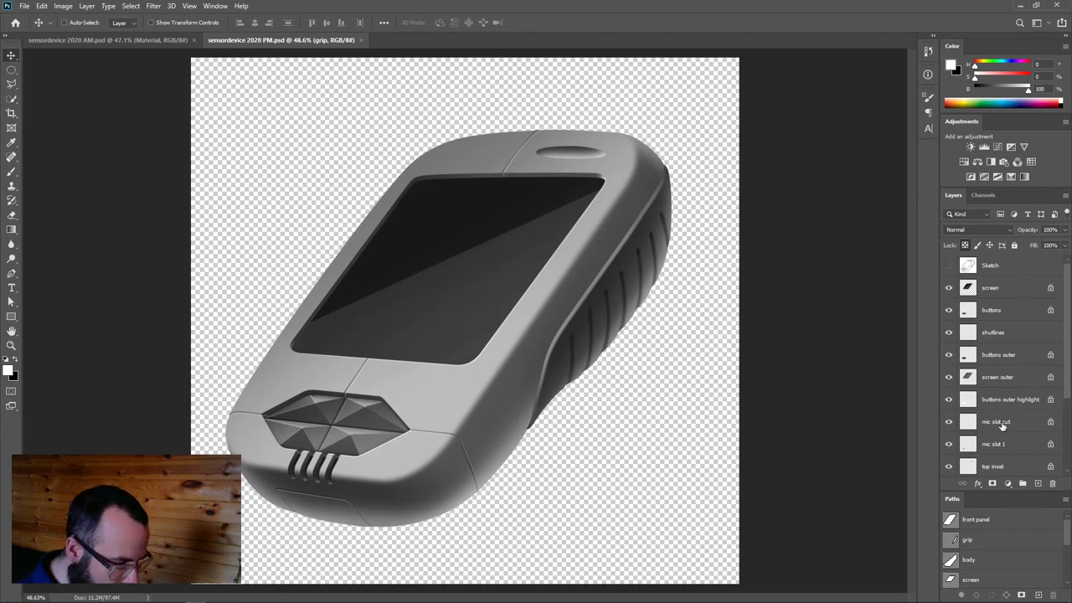
scroll(1002, 425, "down", 1)
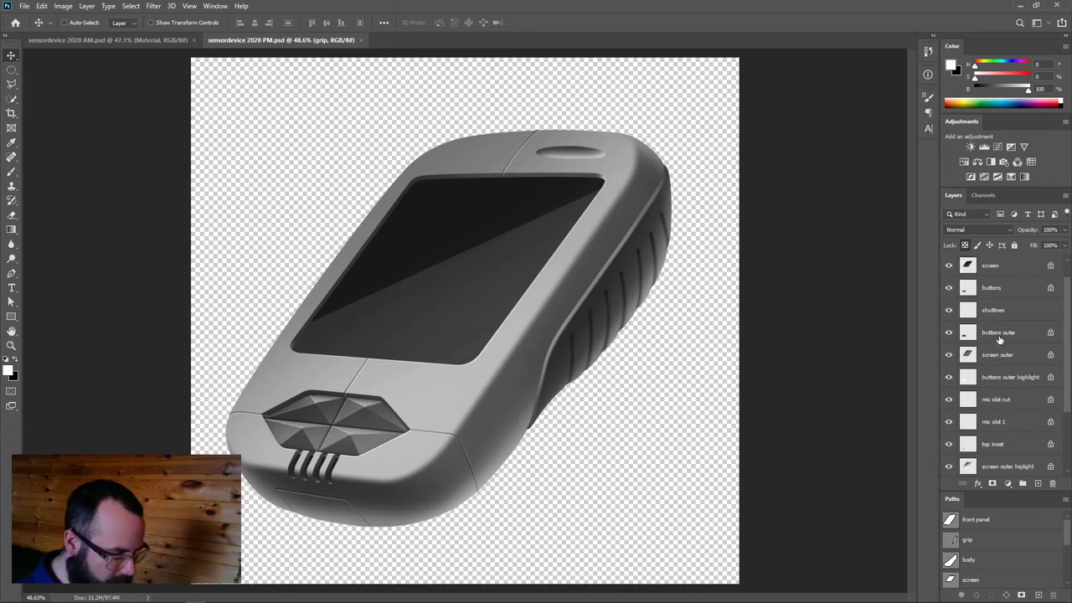
left_click(999, 335)
left_click(1037, 483)
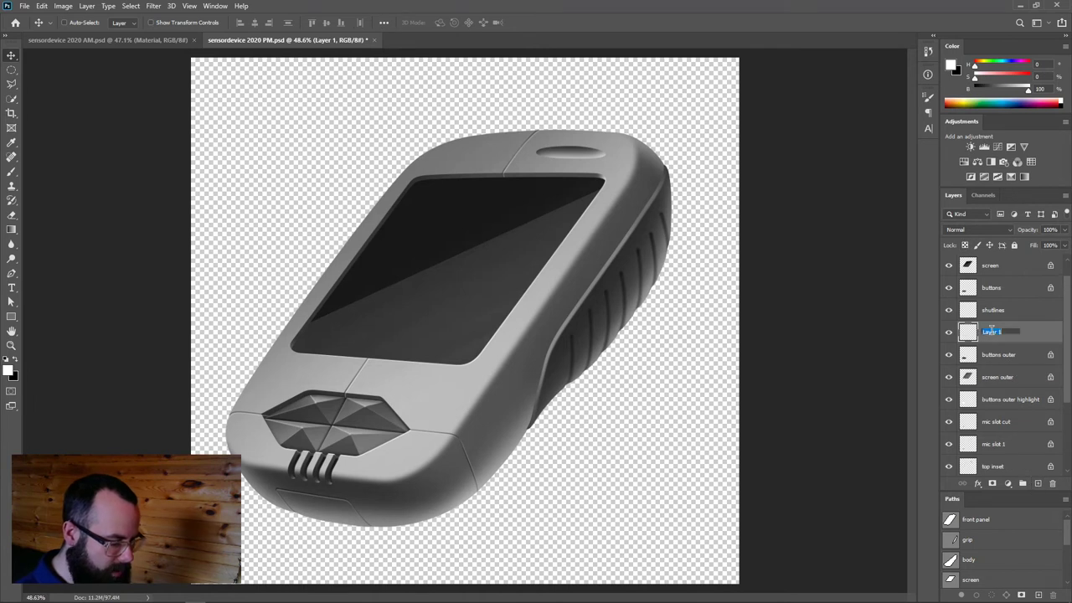
double_click(991, 333)
type("s")
key("Return")
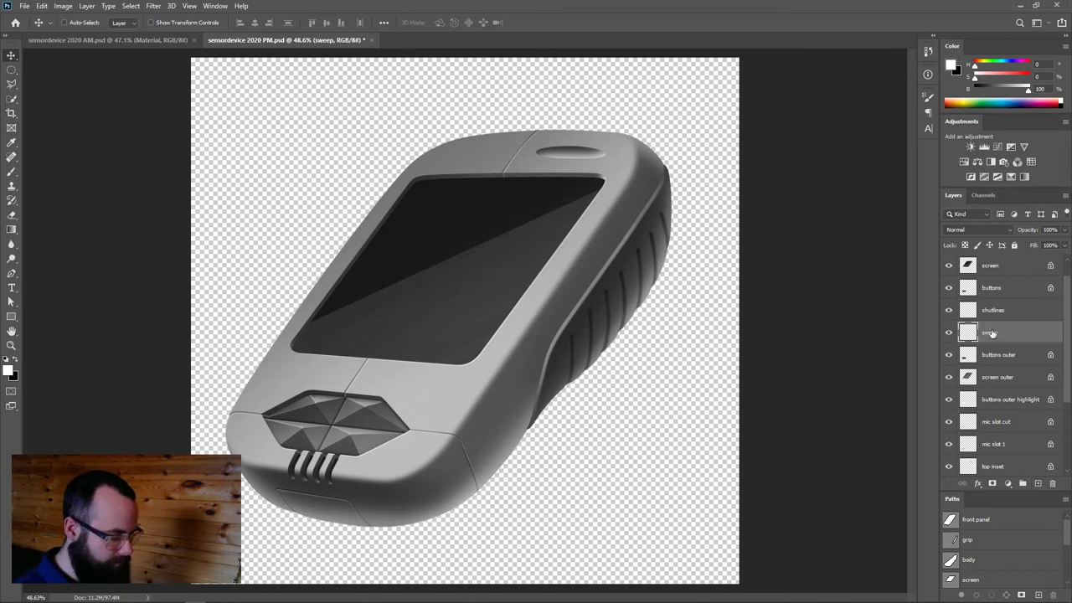
Display the front panel path outline from the Paths panel
scroll(1003, 550, "down", 2)
scroll(961, 556, "up", 2)
left_click(954, 523)
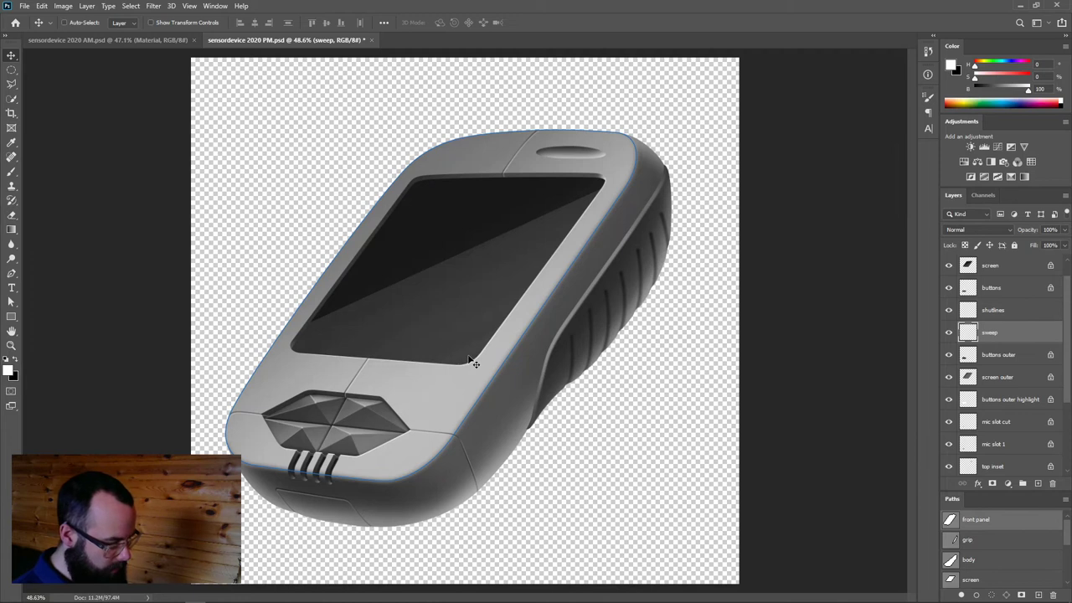
Pick a soft brush and size it to about 60 pixels
key("b")
right_click(493, 385, "alt")
mouse_move(493, 383)
left_mouse_down()
mouse_move(469, 498)
mouse_move(497, 212)
mouse_move(482, 204)
left_mouse_up()
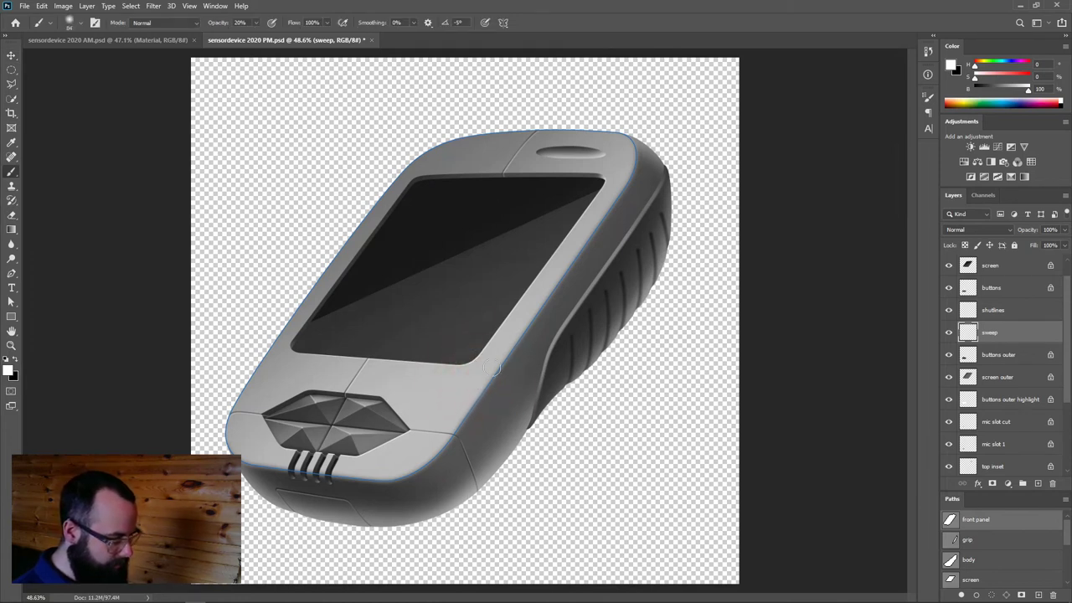
scroll(493, 370, "up", 5)
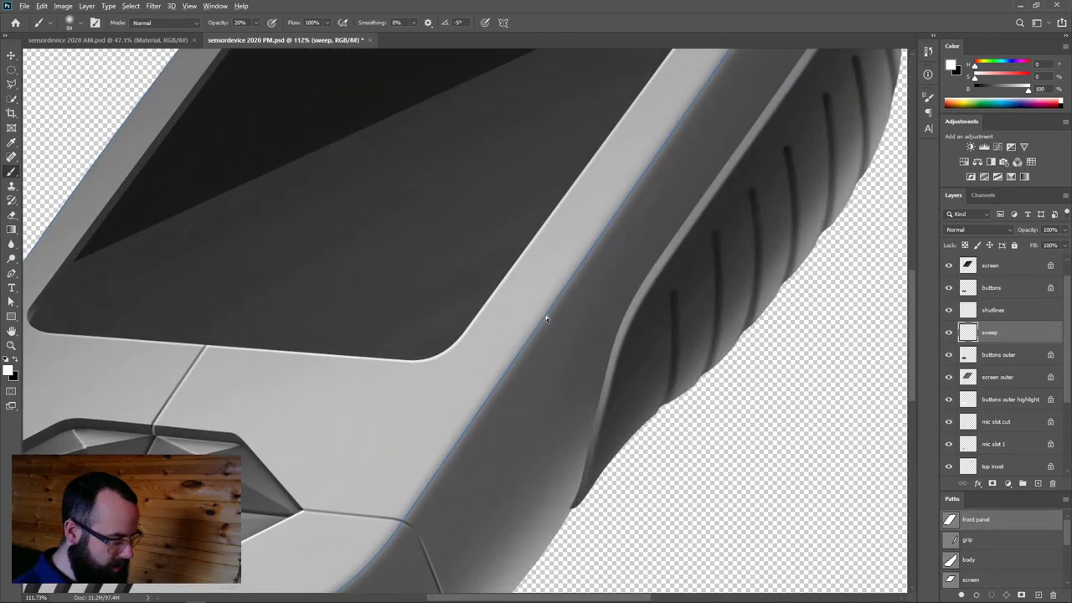
right_click(545, 308, "alt")
left_click_drag(537, 319, 541, 316)
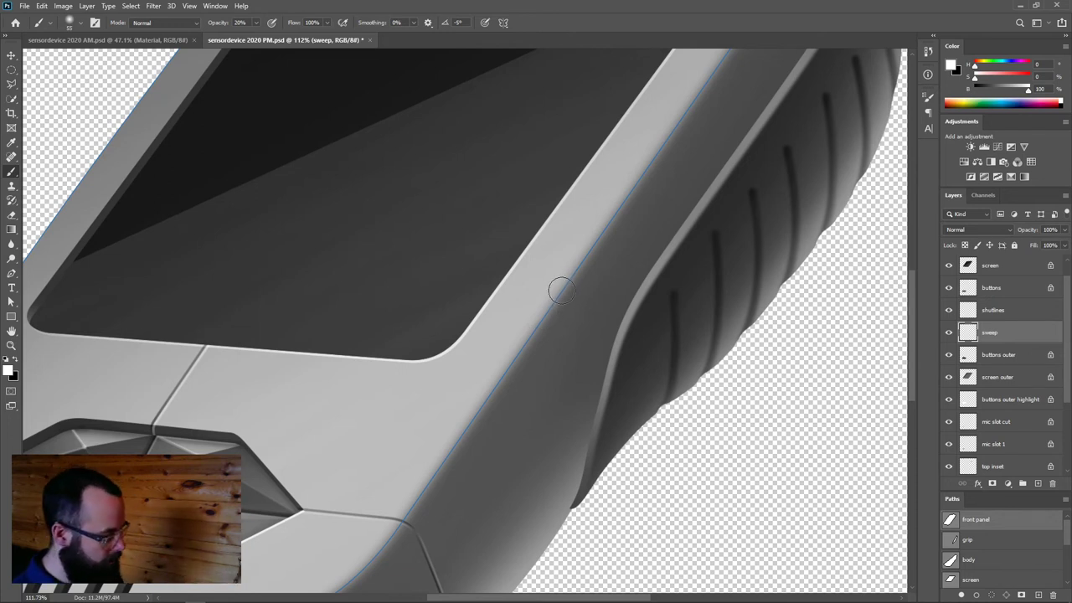
Stroke the front panel path in Quick Mask and convert it into a selection
key("q")
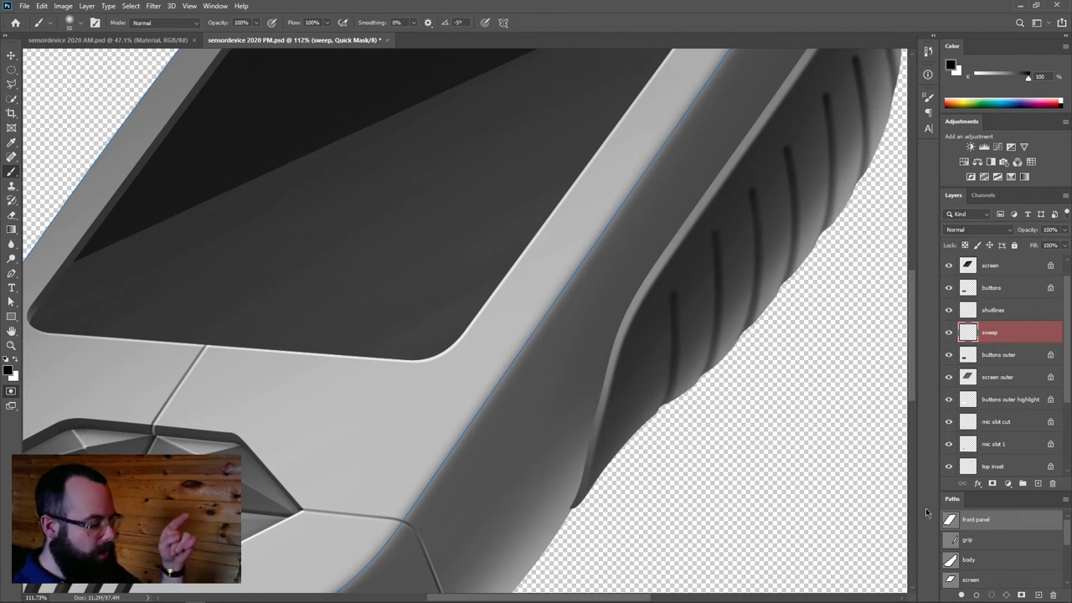
left_click(976, 595)
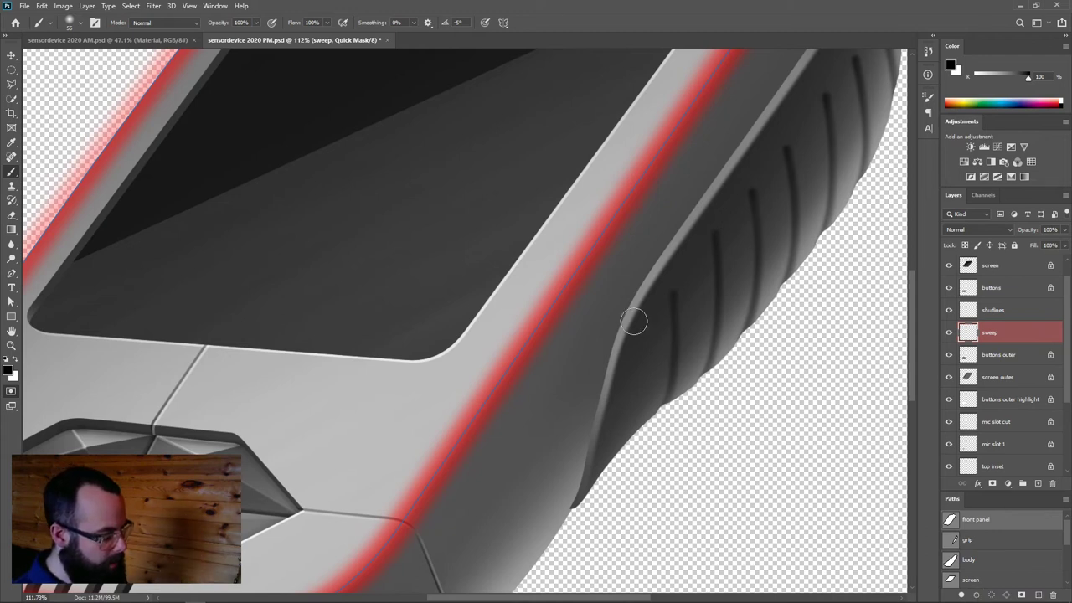
left_click(11, 391)
scroll(1059, 573, "down", 3)
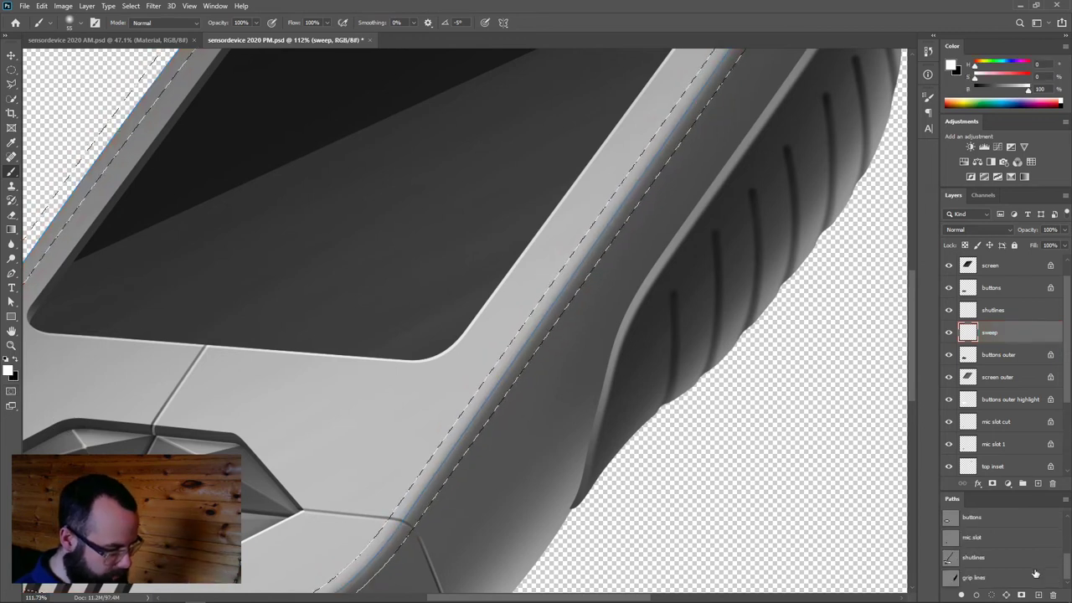
Set the brush to about 574 px at 10% opacity and clear the selection
left_click_drag(474, 390, 703, 402)
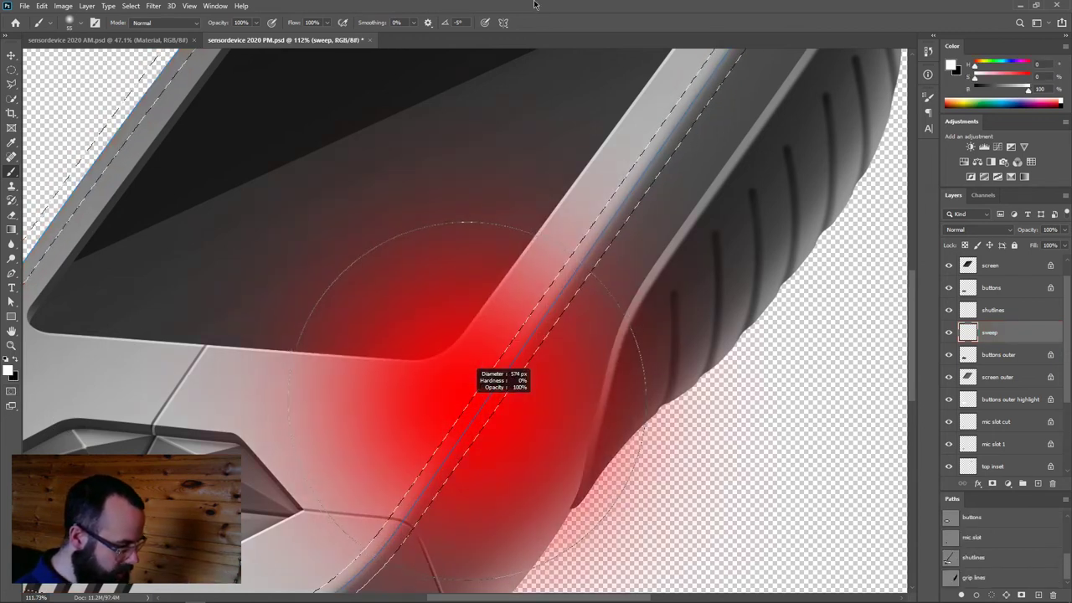
key("1")
key("ctrl+d")
left_click_drag(578, 369, 560, 369)
Fit the device in view, enlarge the Paths list, and move sweep below mic slot 1
key("ctrl+0")
key("ctrl+shift+d")
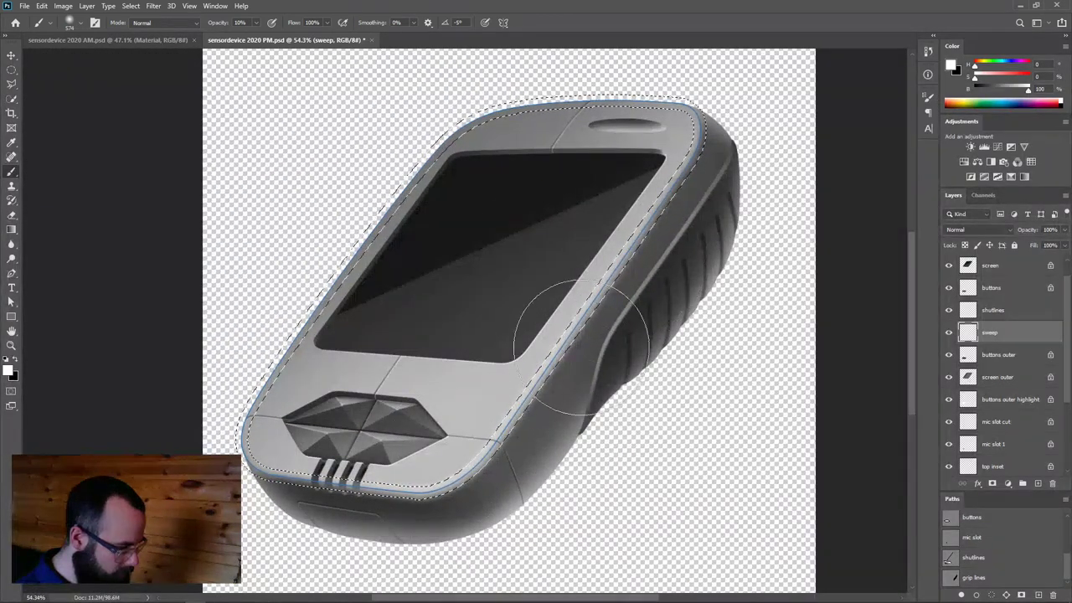
key("ctrl+d")
key("ctrl+z")
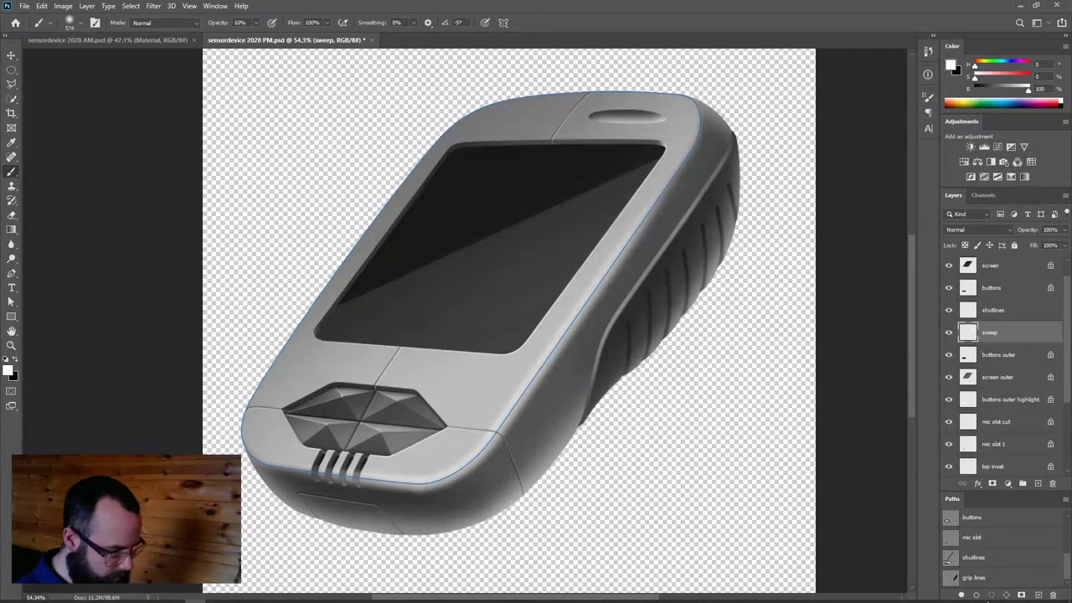
left_click_drag(1041, 492, 1015, 470)
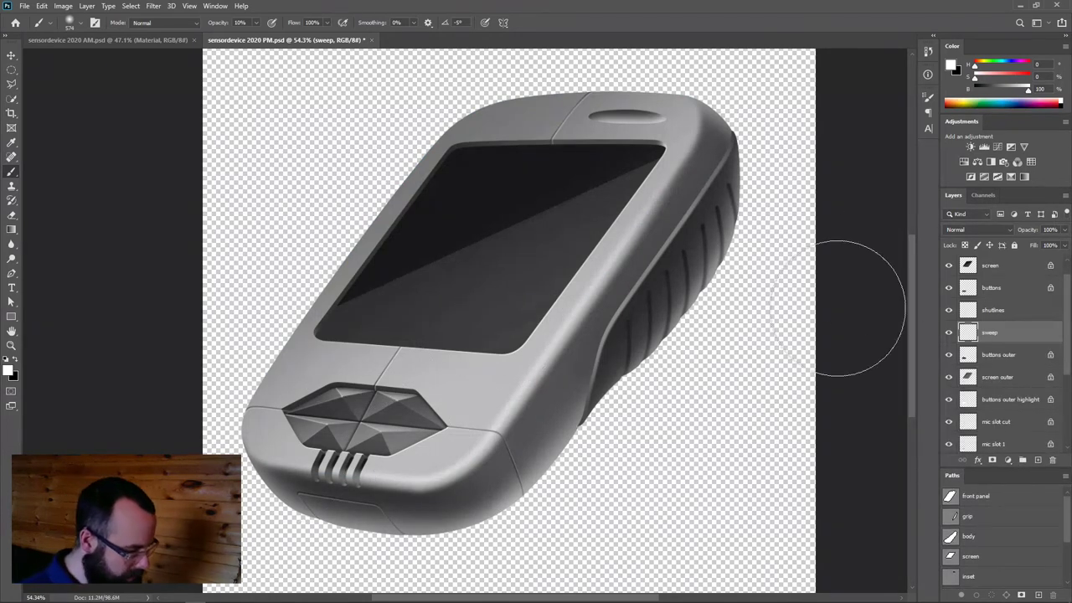
left_click_drag(976, 335, 983, 449)
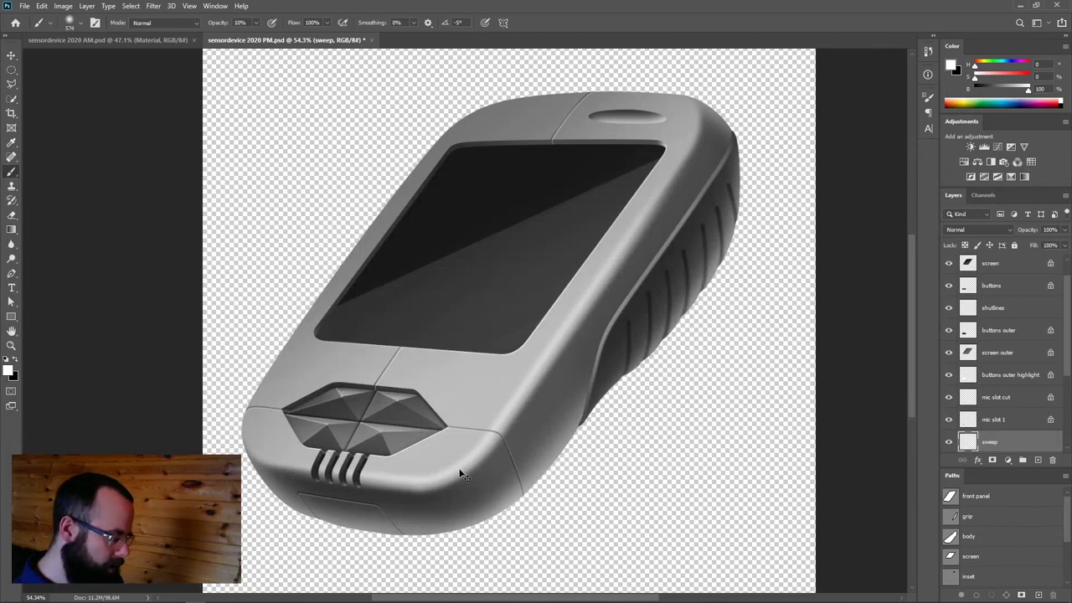
scroll(474, 454, "down", 3)
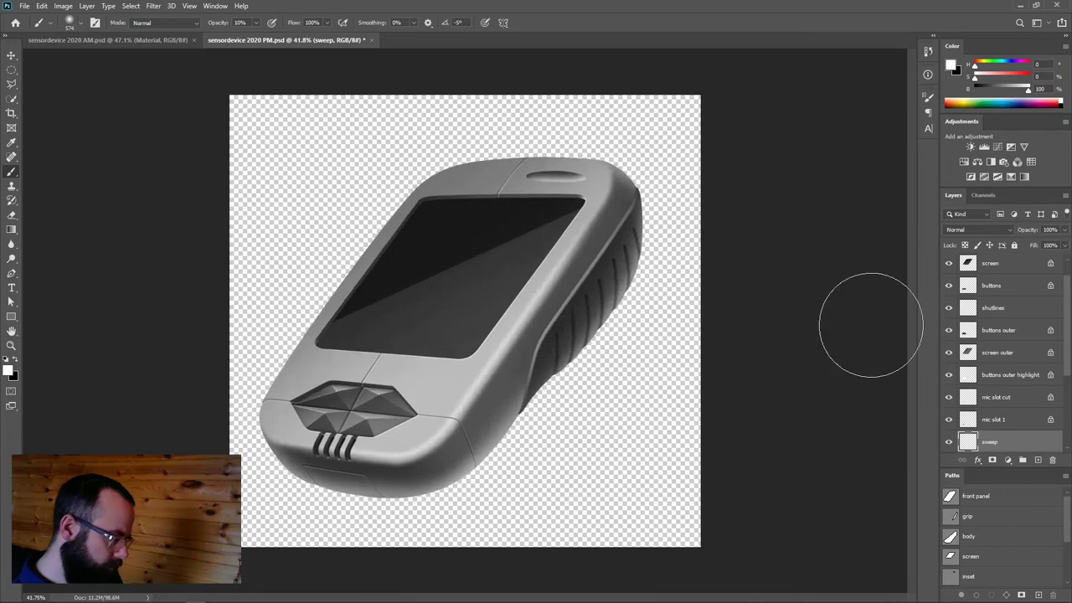
key("v")
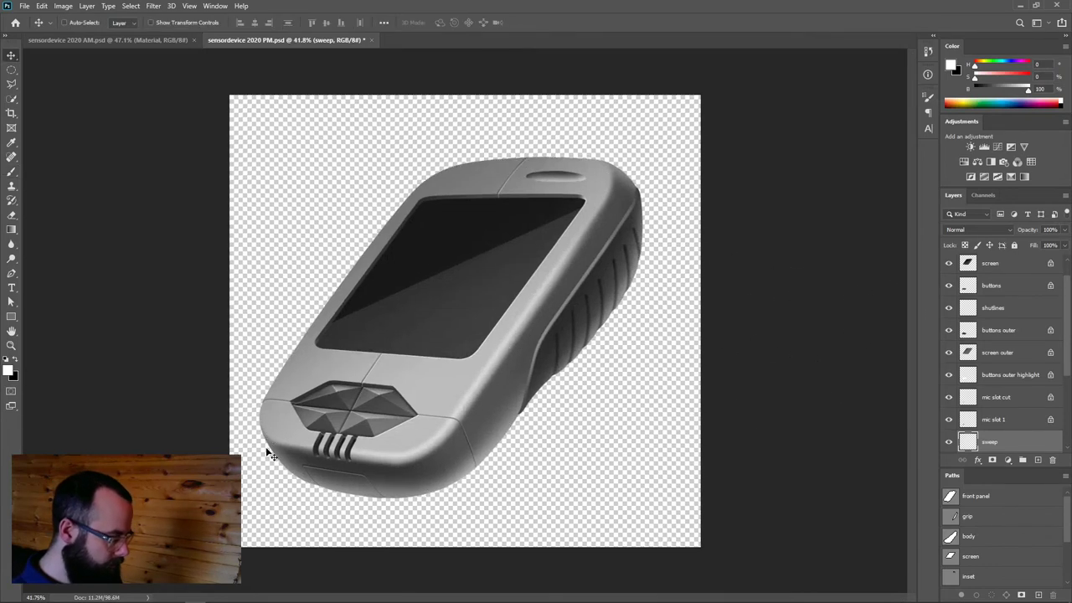
key("ctrl+bracketright")
key("ctrl+bracketright")
key("ctrl+bracketright")
key("ctrl+bracketright")
key("ctrl+bracketright")
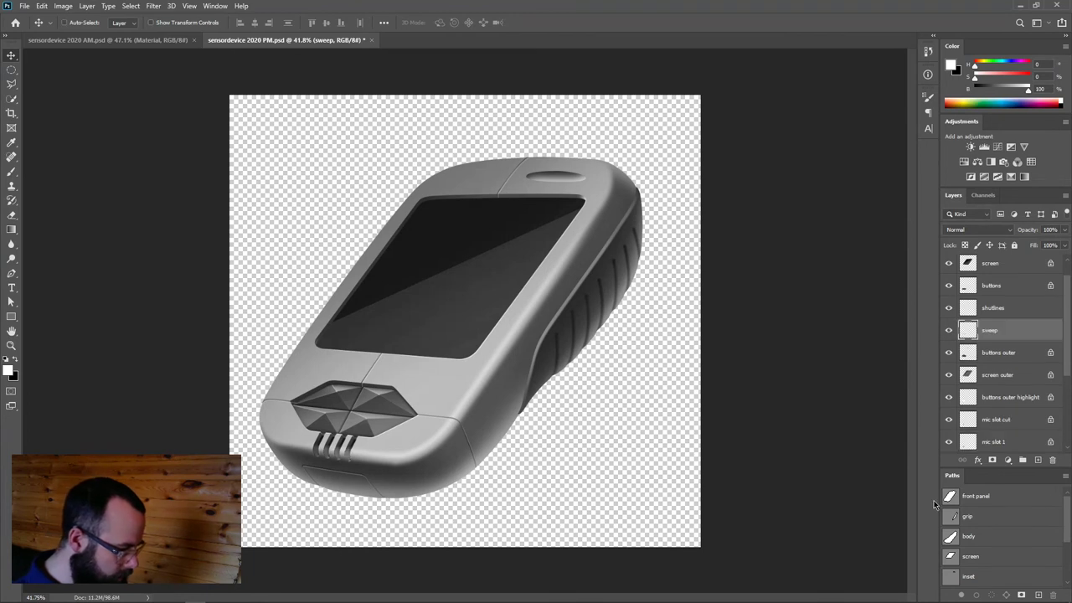
key("ctrl+bracketleft")
key("ctrl+bracketleft")
key("ctrl+bracketleft")
key("ctrl+bracketleft")
key("ctrl+bracketleft")
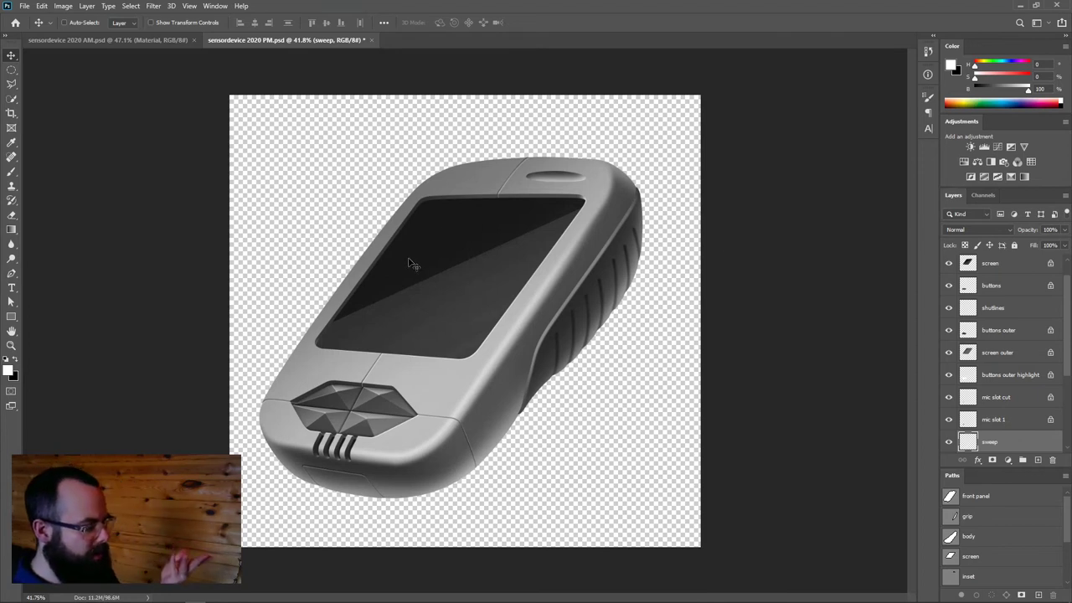
scroll(994, 421, "up", 1)
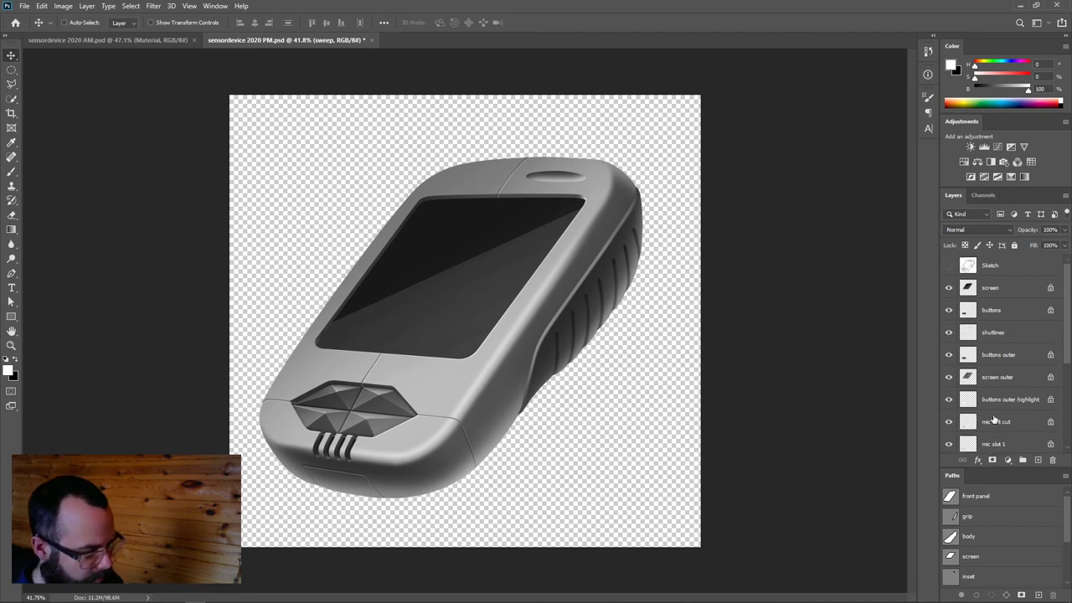
Group the layers from screen down to body into a group named 'Geometry'
left_click(1011, 289)
left_click_drag(1067, 277, 1059, 496)
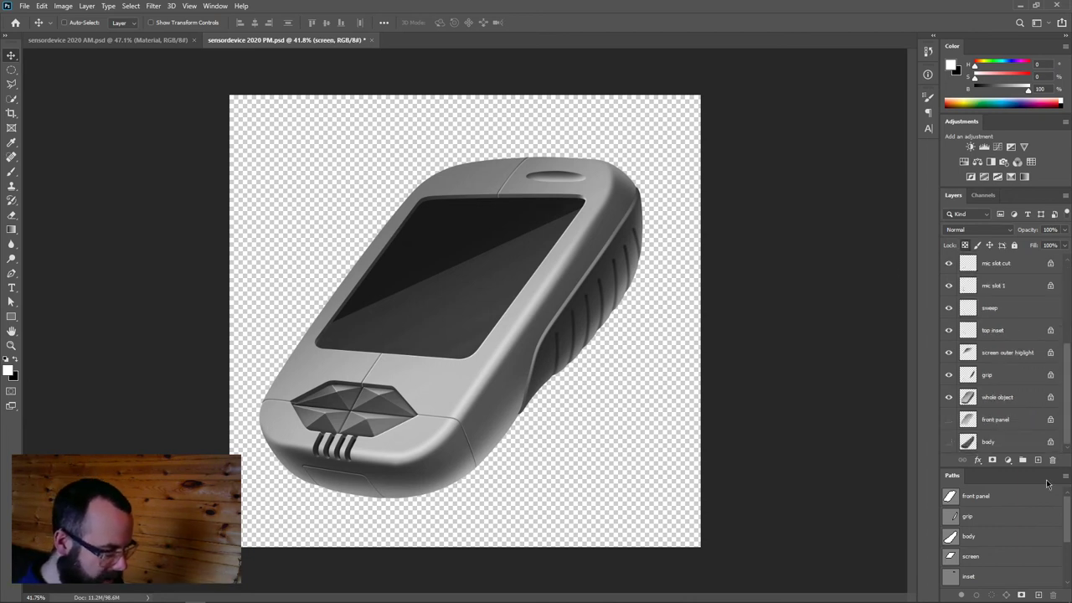
left_click(997, 443, "shift")
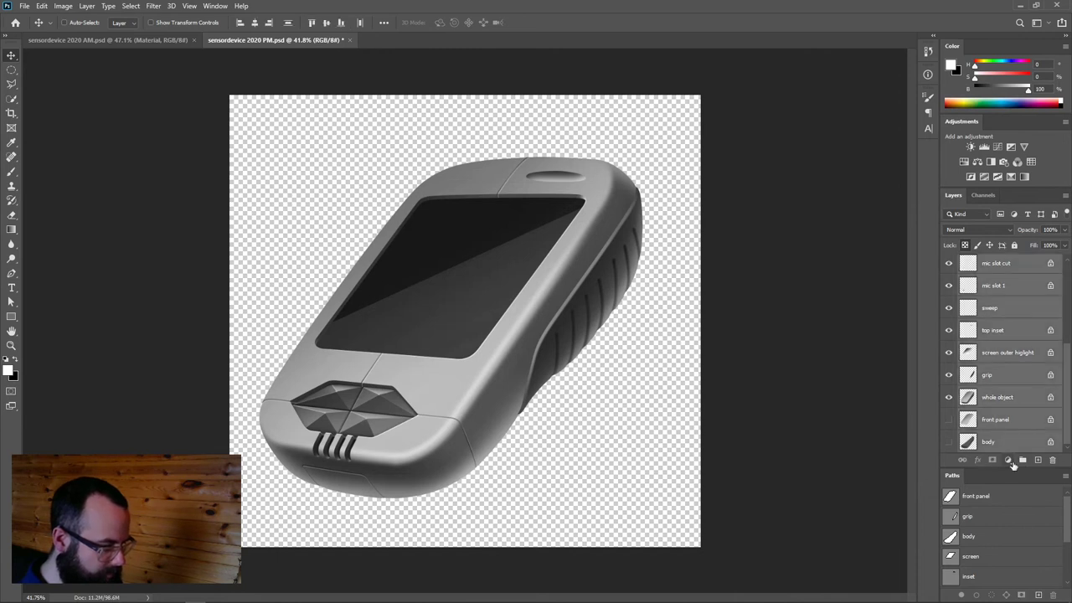
left_click(1023, 461)
double_click(990, 283)
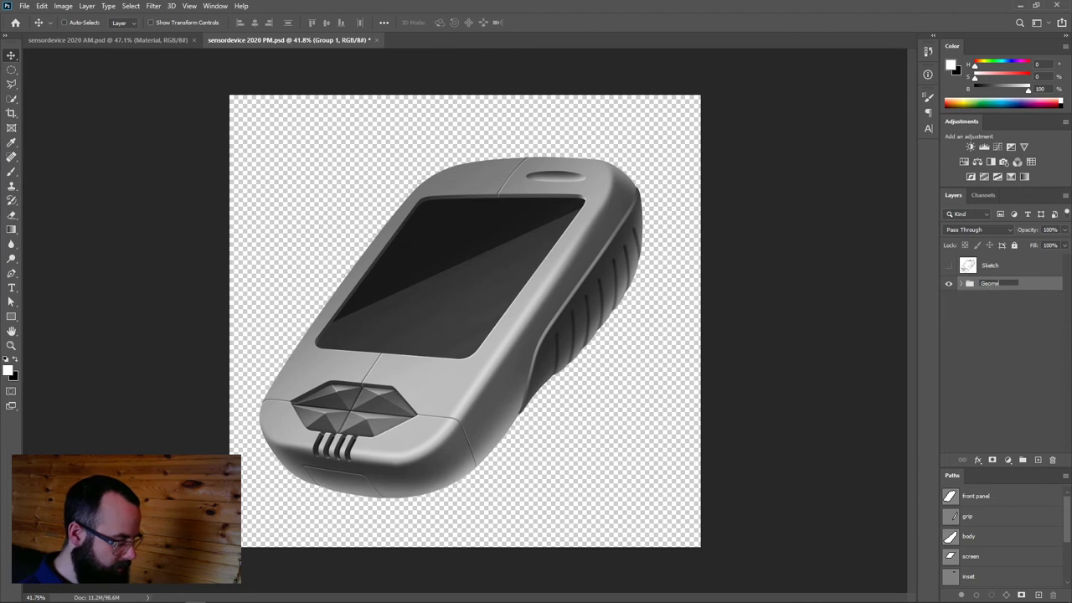
type("Geometry")
key("Return")
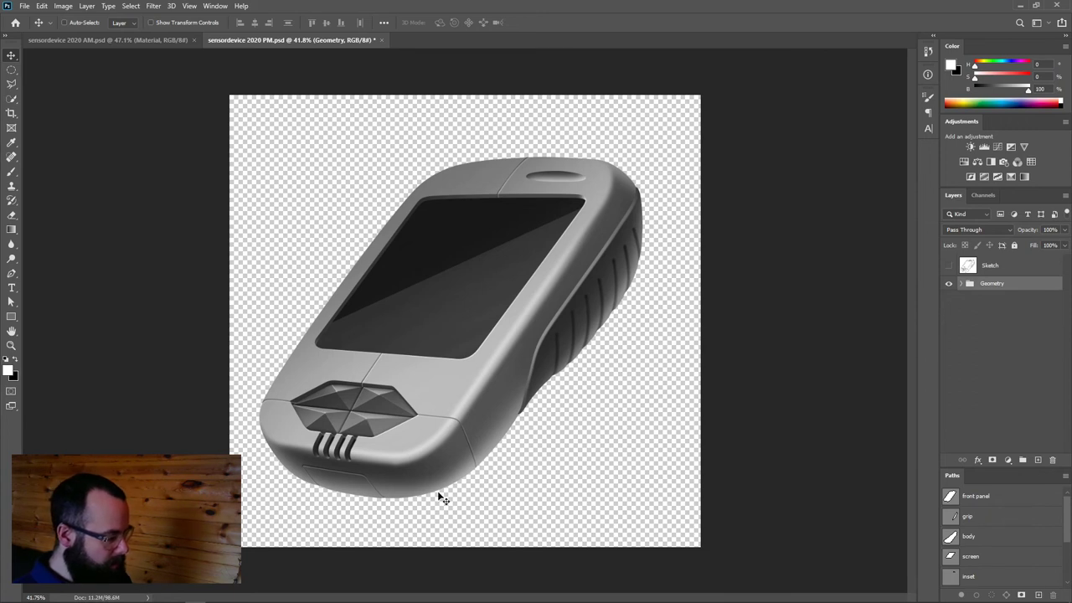
key("alt+Tab")
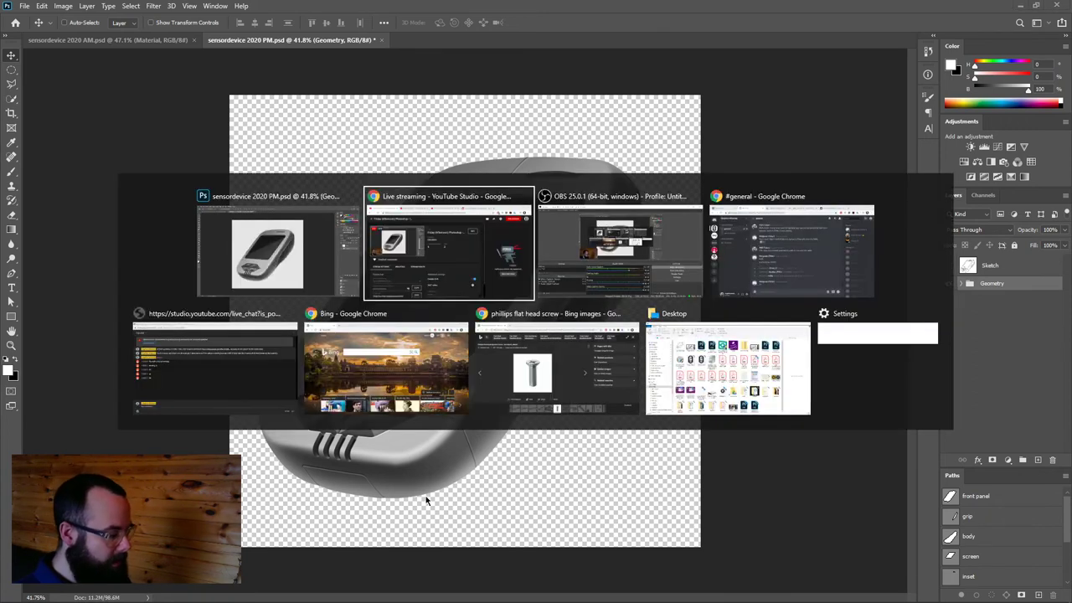
Search Bing Images for 'abs plastic texture'
left_click(419, 359)
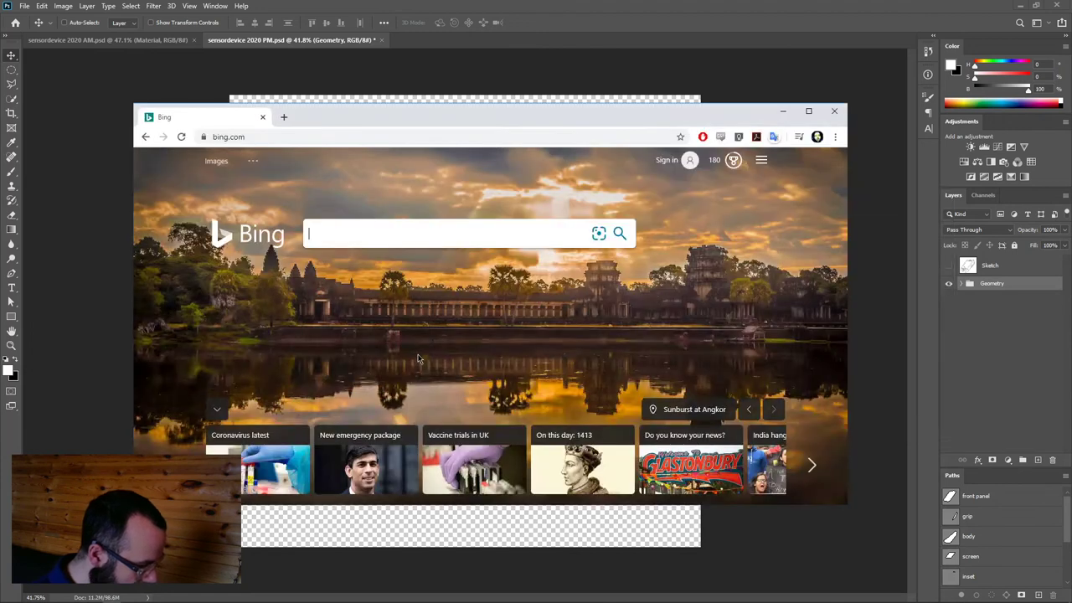
left_click(498, 231)
type("abs")
left_click(377, 258)
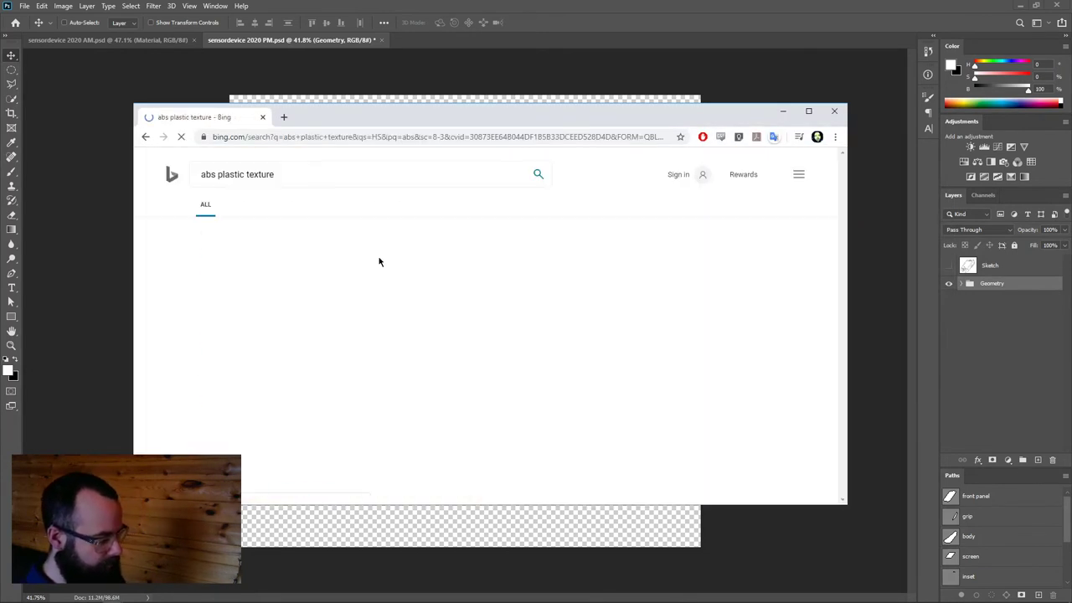
left_click(245, 206)
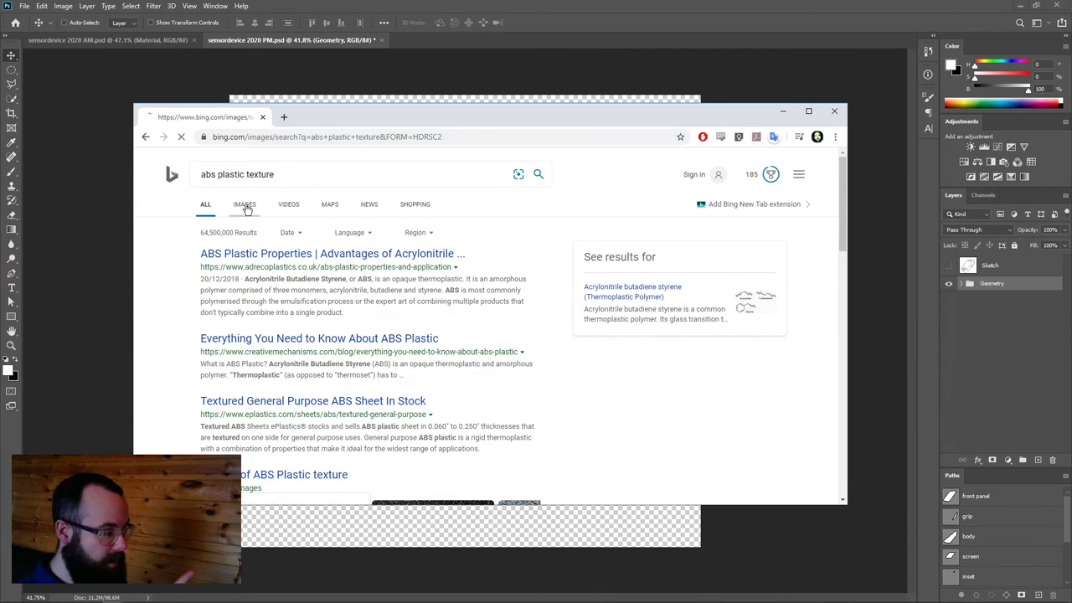
left_click(784, 203)
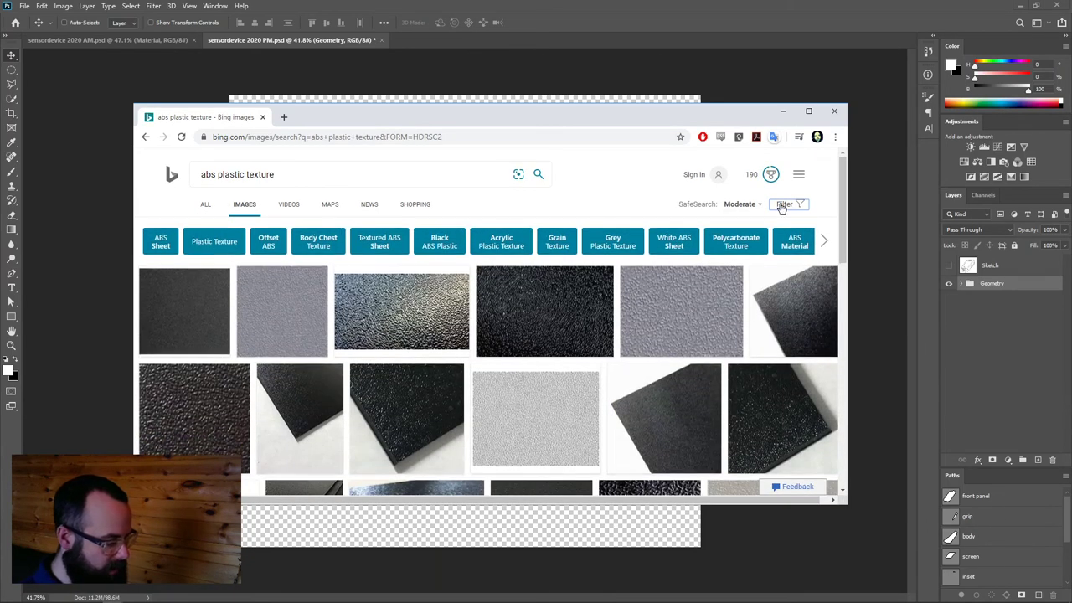
left_click(783, 203)
scroll(293, 318, "down", 1)
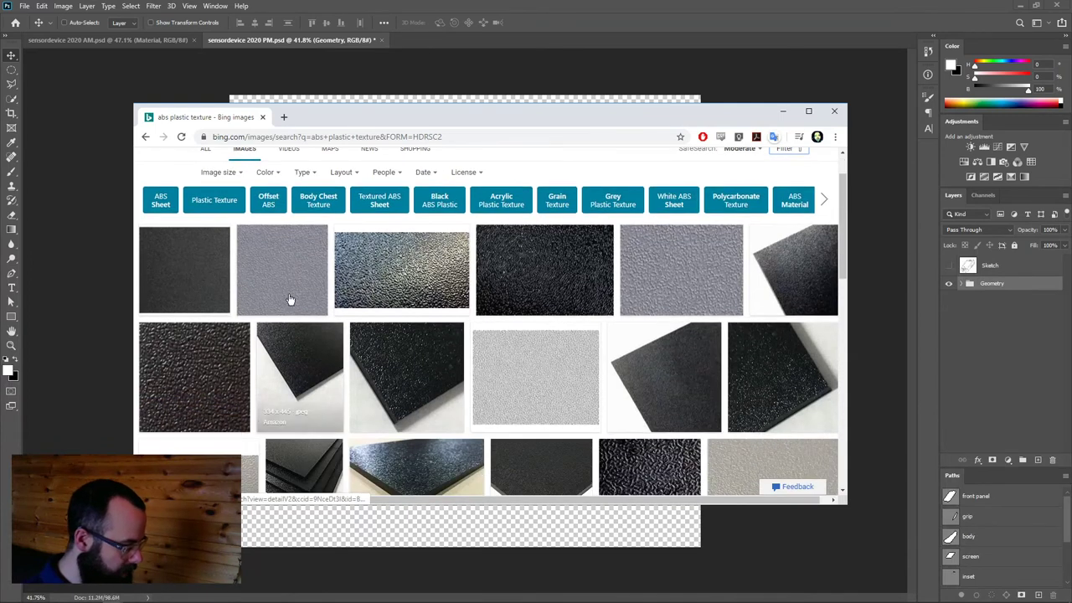
Copy the grey seamless plastic texture image and return to Photoshop
left_click(279, 251)
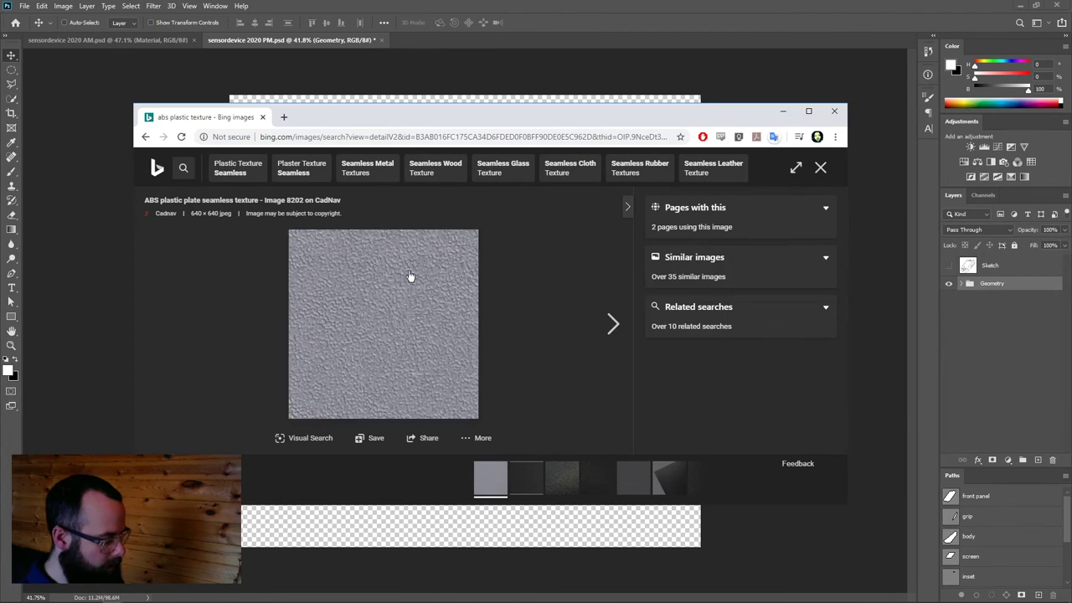
right_click(409, 277)
left_click(455, 309)
left_click(87, 308)
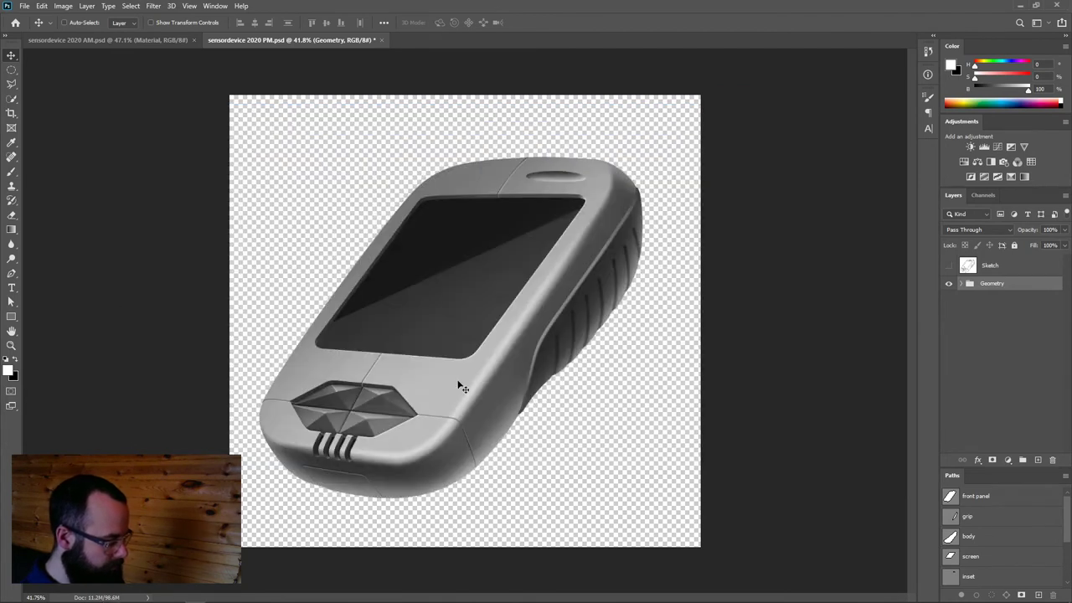
Paste the texture as a new layer, set it to Overlay, and desaturate it
key("ctrl+v")
scroll(476, 338, "up", 5)
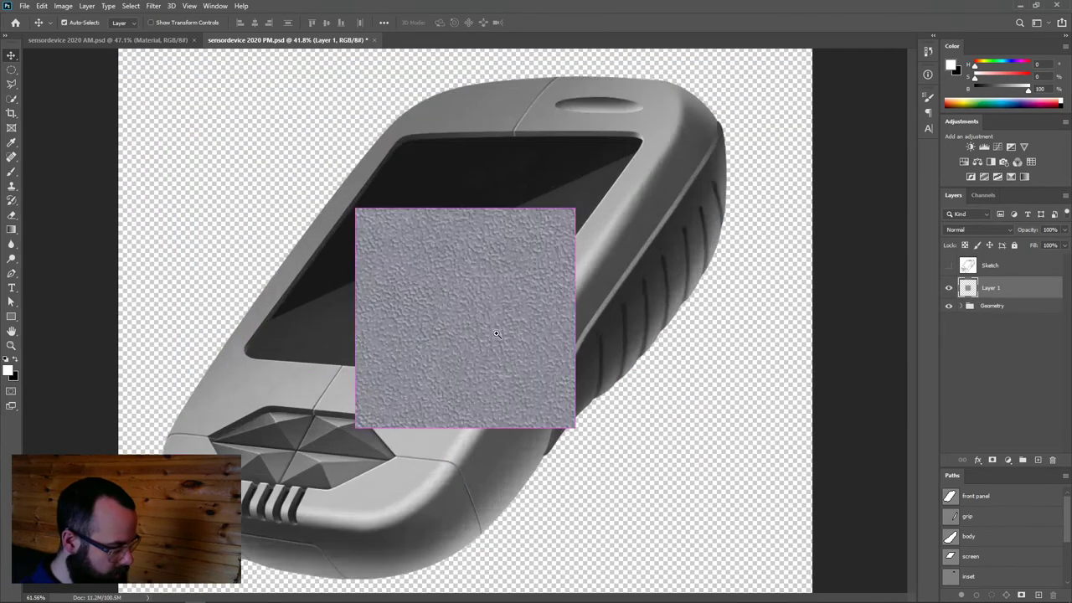
left_click(999, 232)
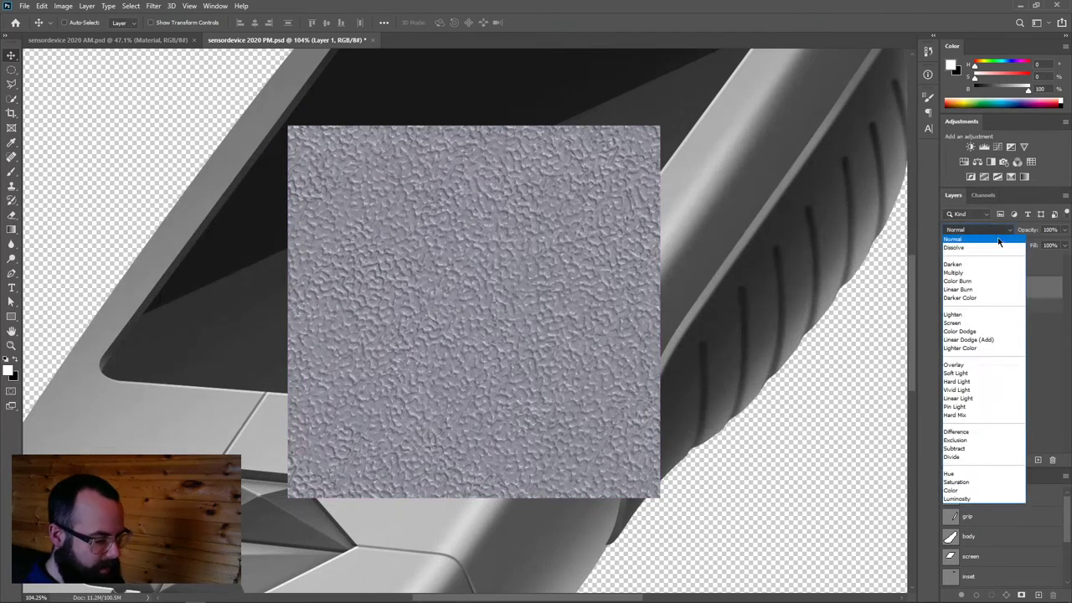
left_click(978, 366)
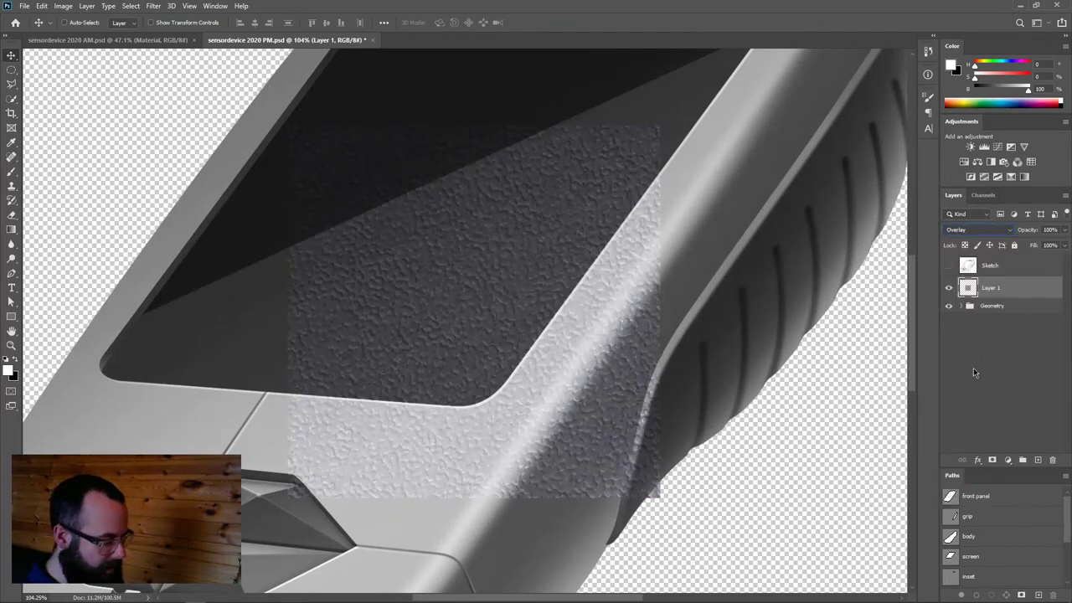
left_click(48, 6)
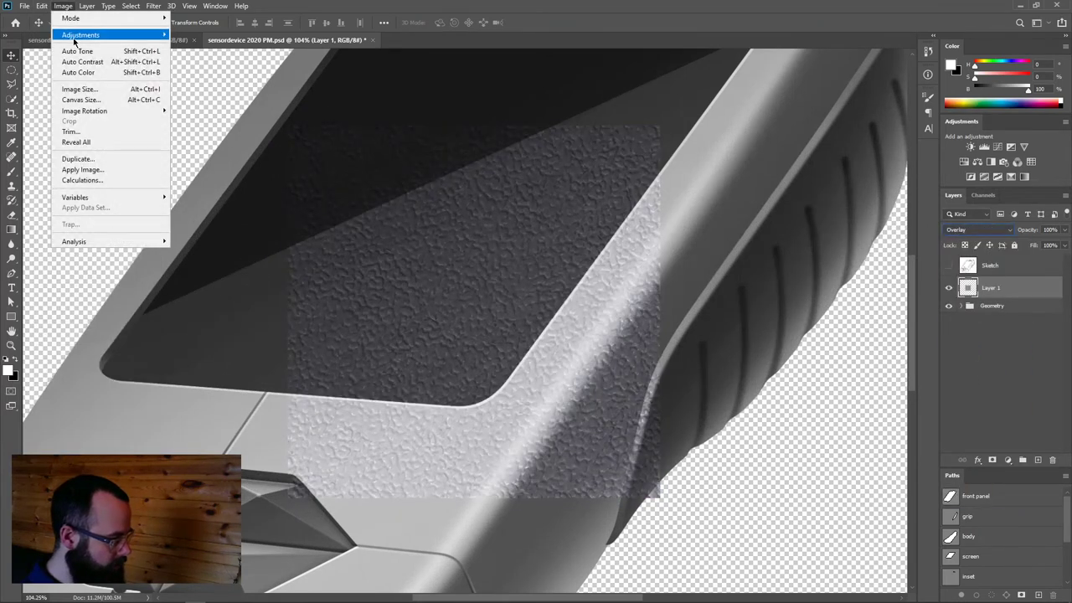
mouse_move(81, 35)
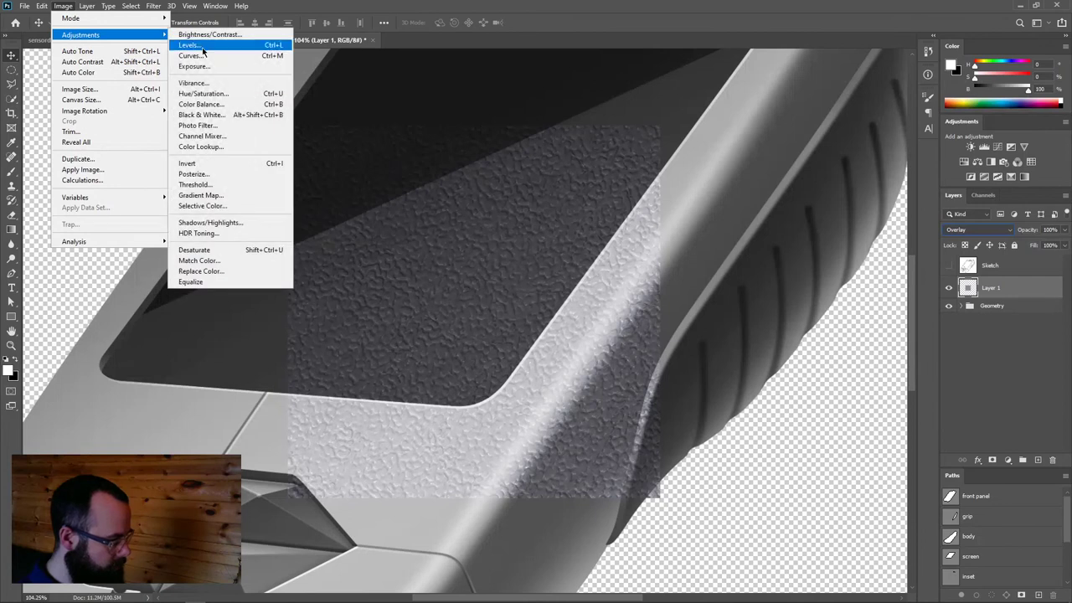
left_click(246, 249)
Scale the texture to about 52% and position it over the device body
key("ctrl+t")
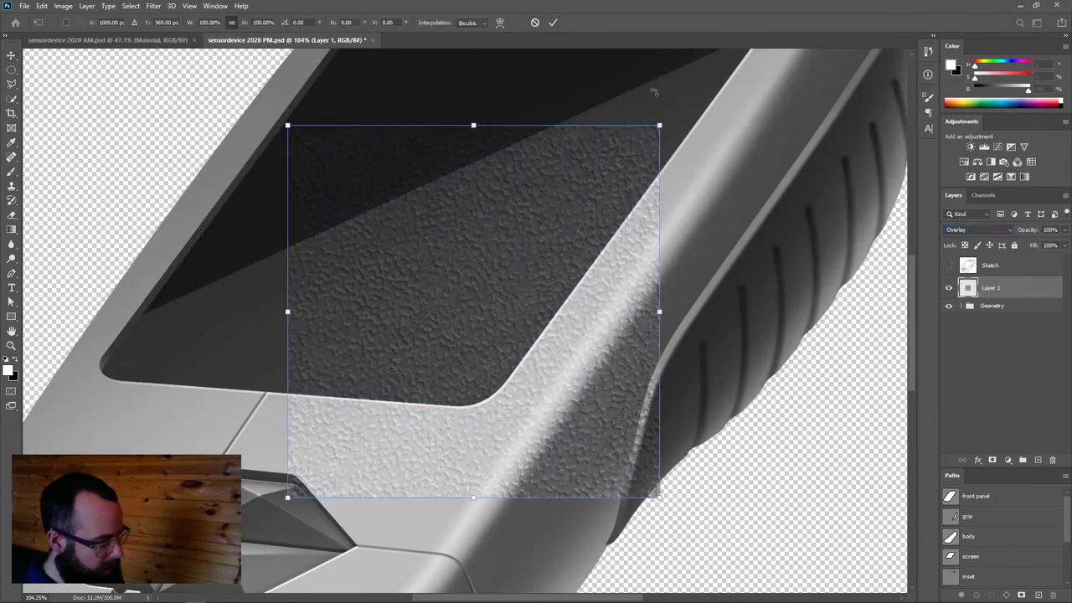
left_click_drag(658, 125, 496, 325)
left_click_drag(398, 379, 525, 424)
key("Return")
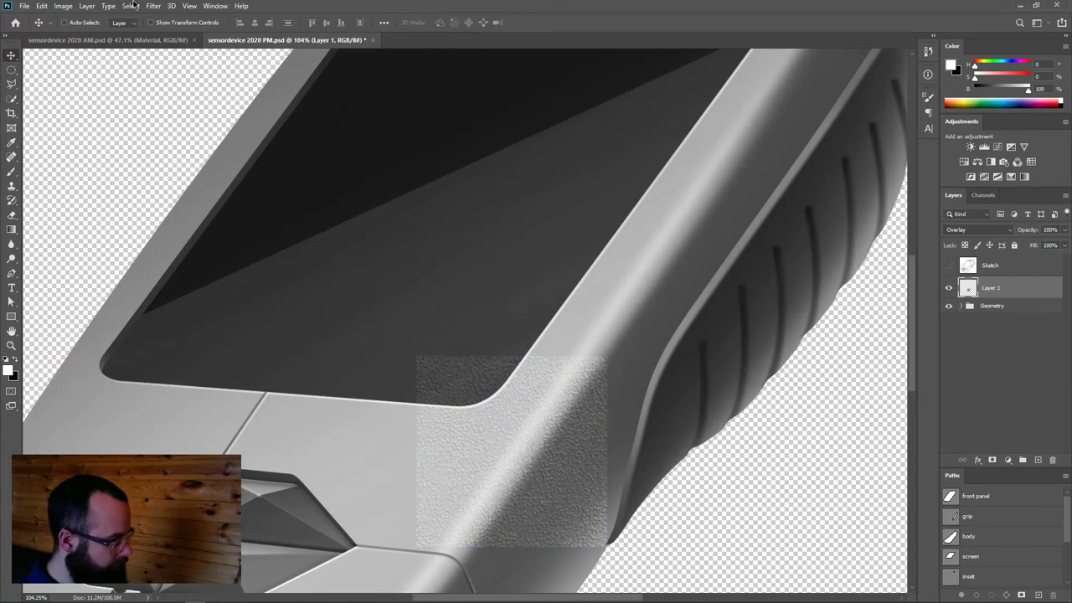
Darken the texture patch's midtones with Levels set to about 0.79
left_click(63, 5)
mouse_move(108, 34)
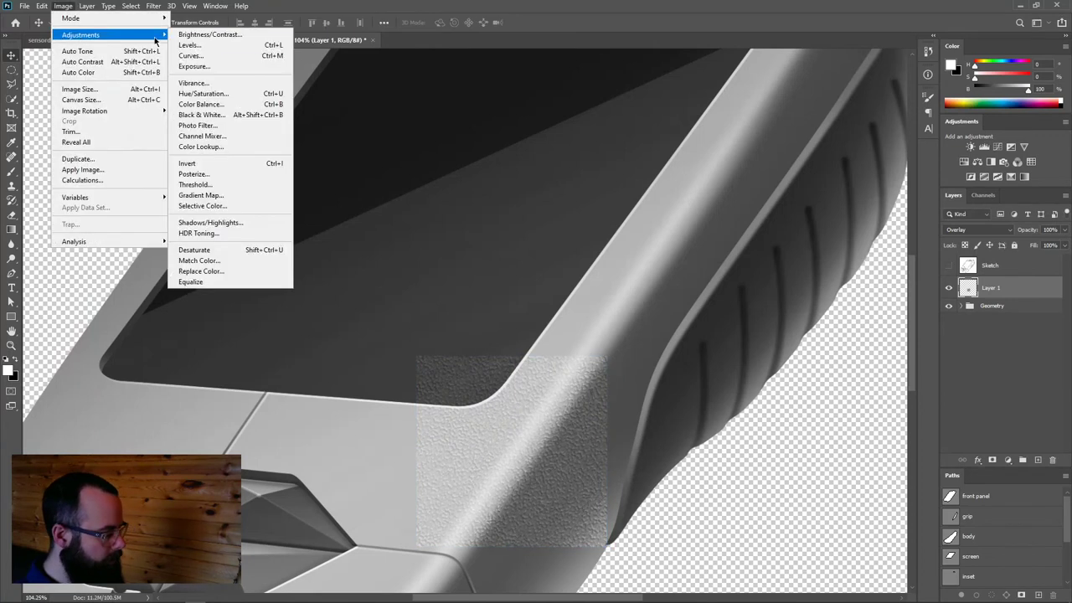
left_click(251, 45)
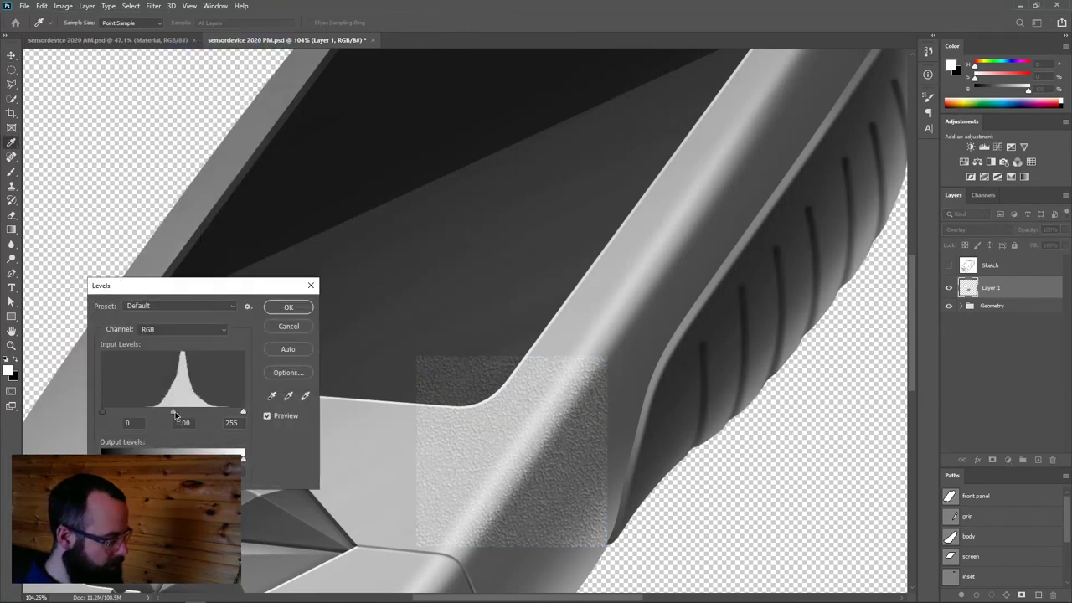
left_click_drag(175, 414, 184, 412)
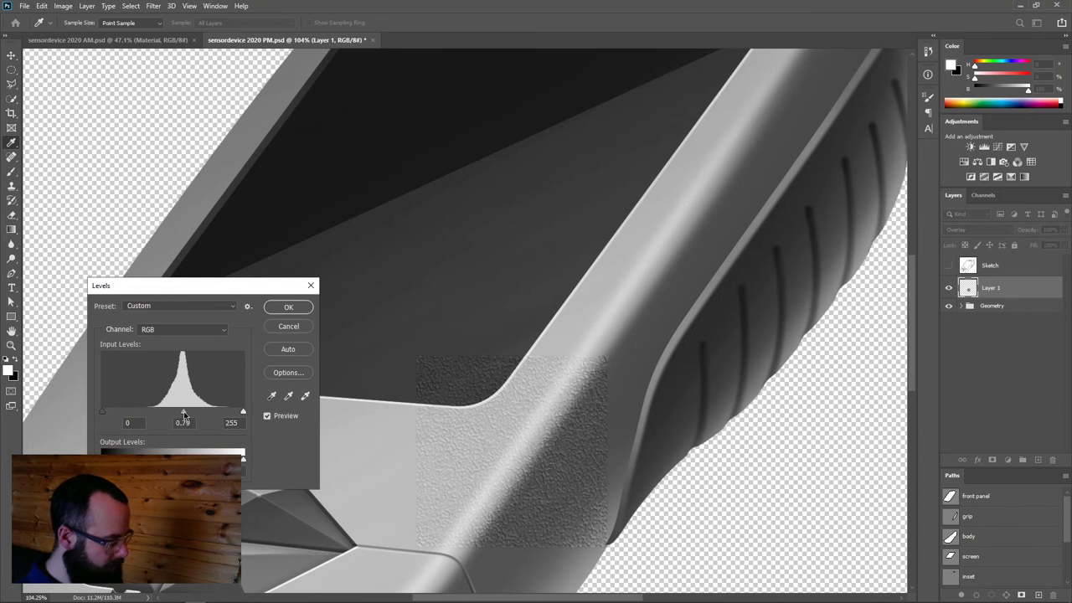
left_click(288, 307)
scroll(534, 314, "up", 5)
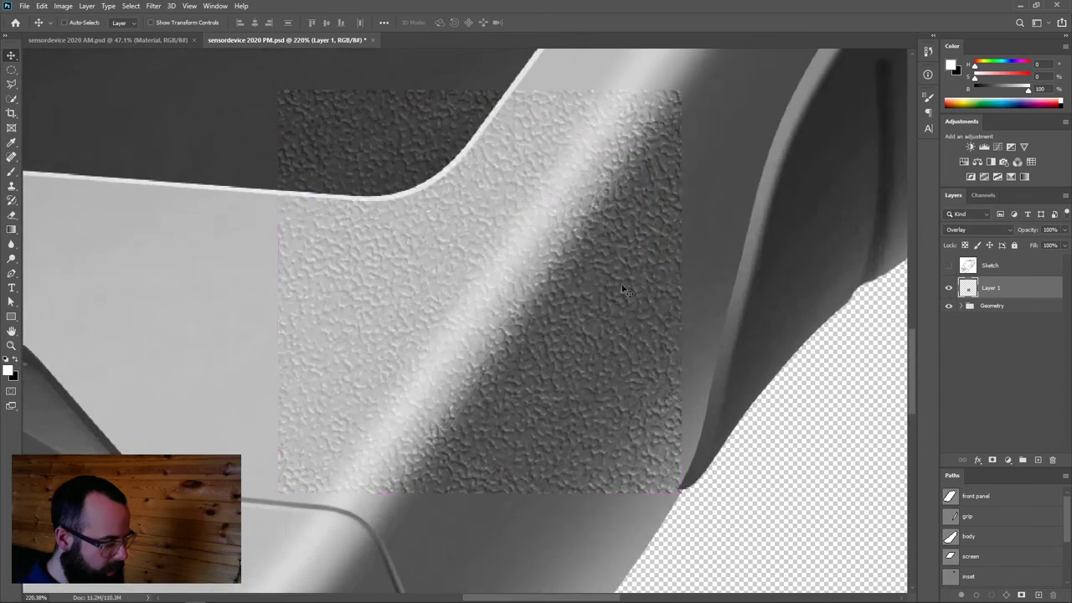
Define the selected texture square as a pattern named 'abs 2'
scroll(576, 301, "down", 4)
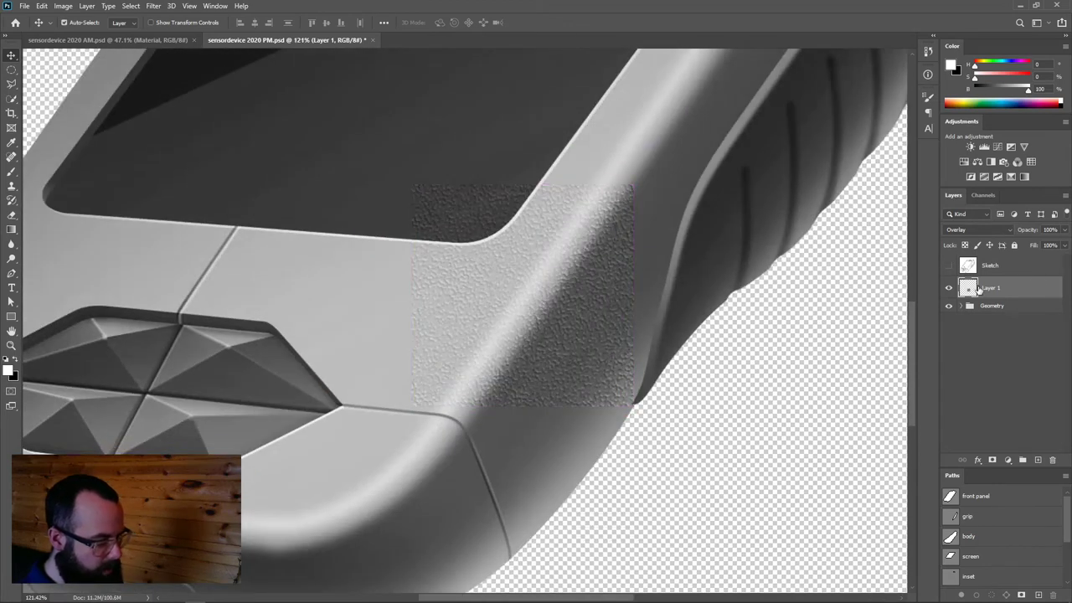
left_click(968, 293, "ctrl")
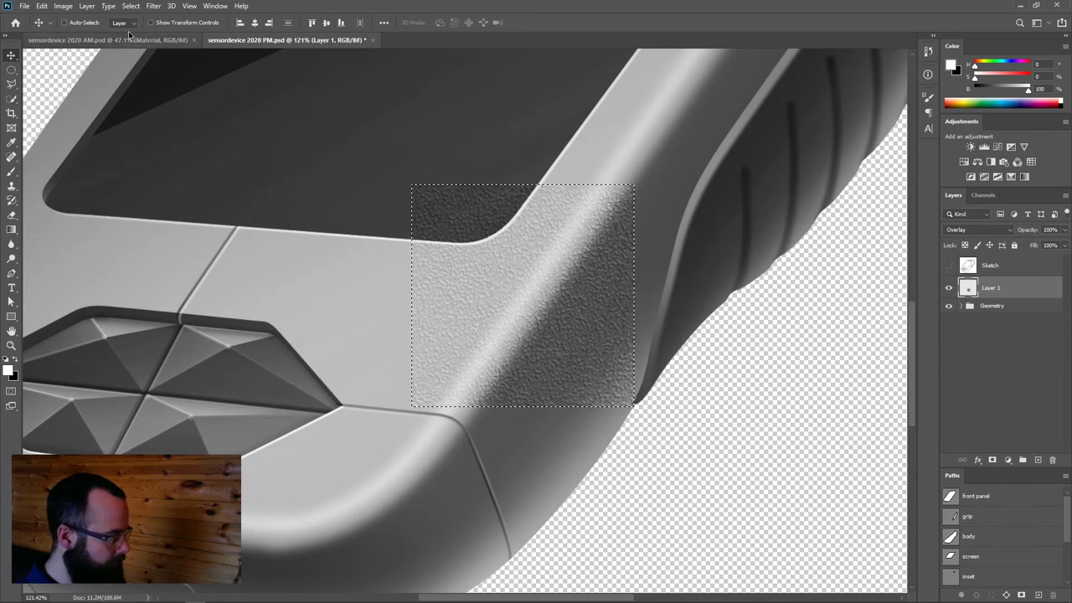
left_click(41, 6)
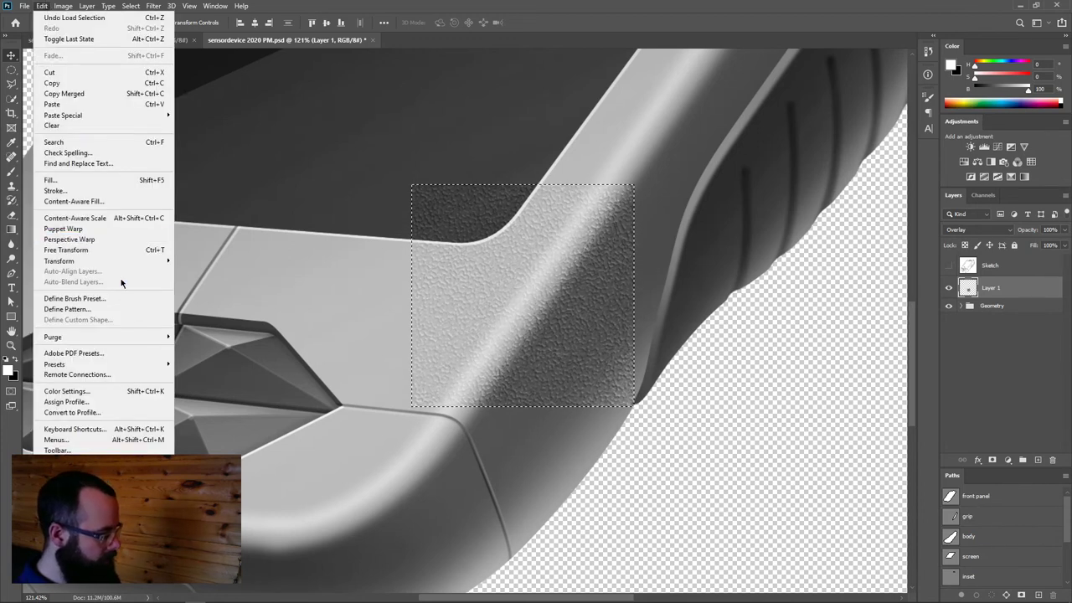
left_click(71, 309)
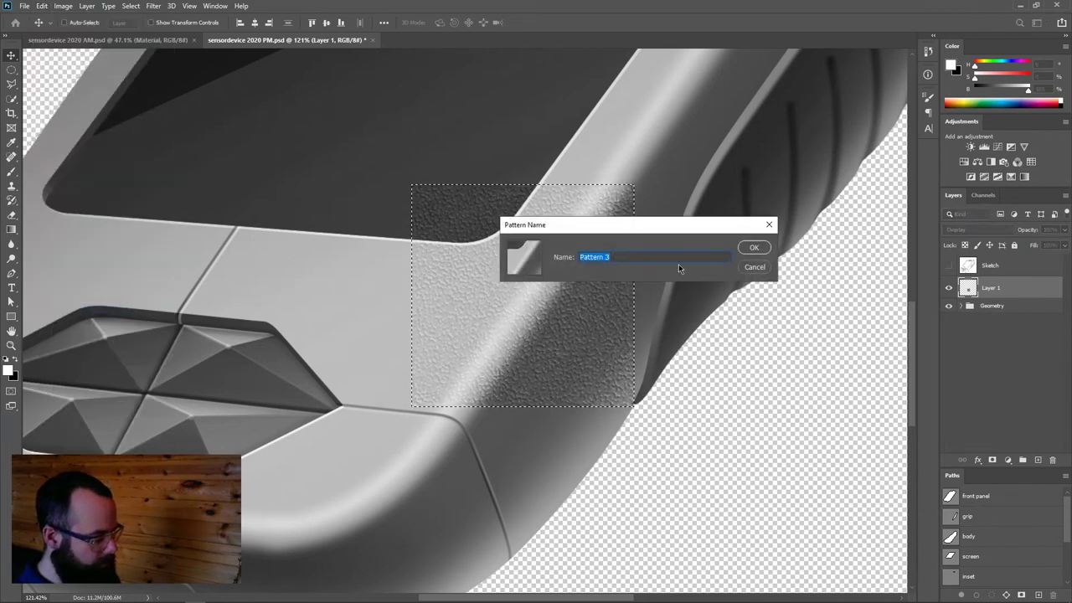
key("Return")
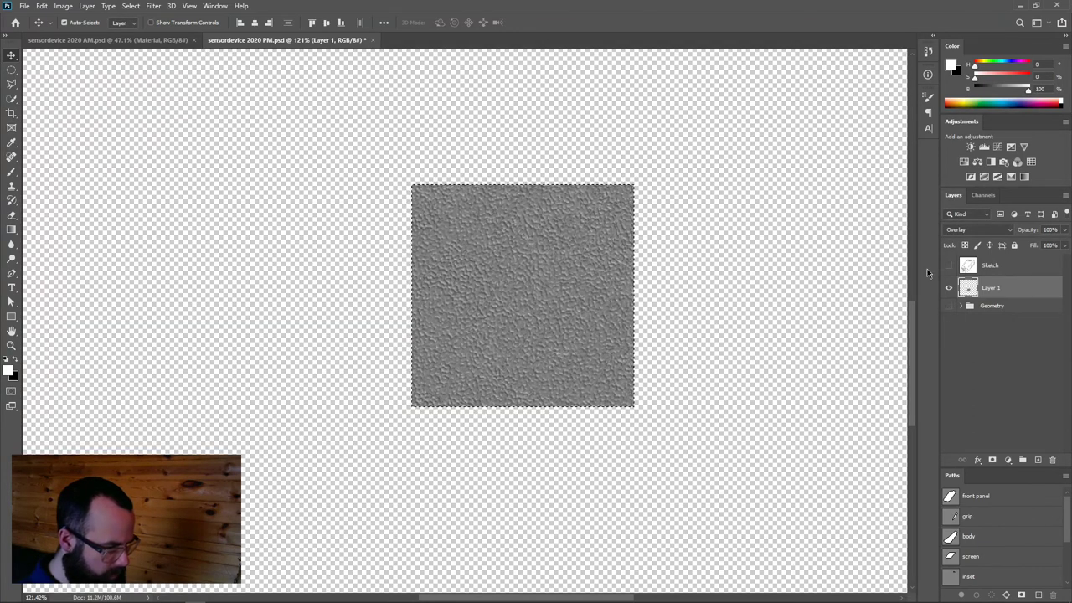
left_click(25, 6)
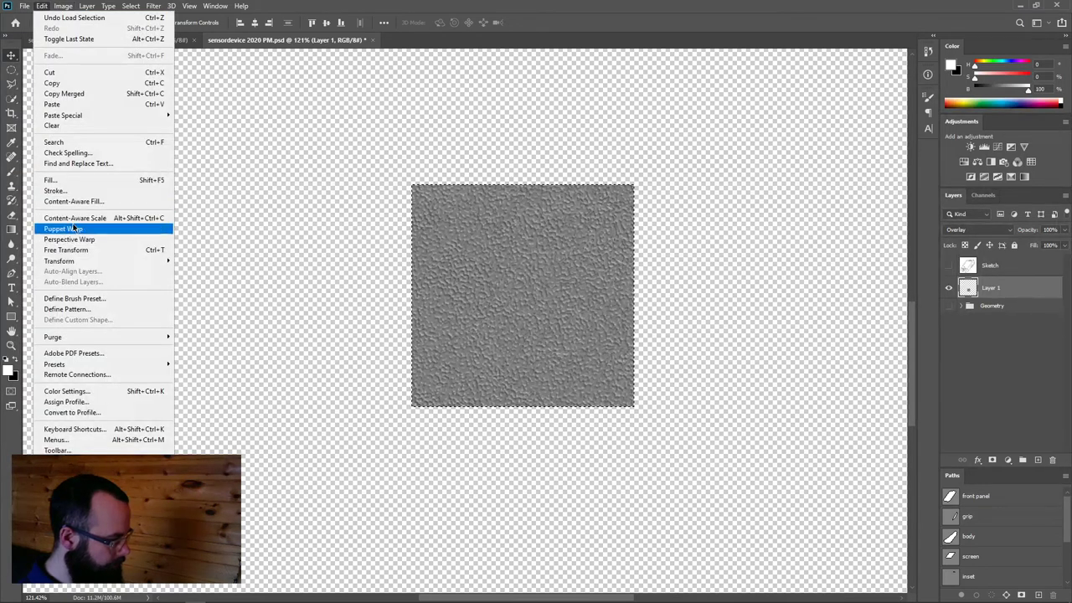
left_click(103, 310)
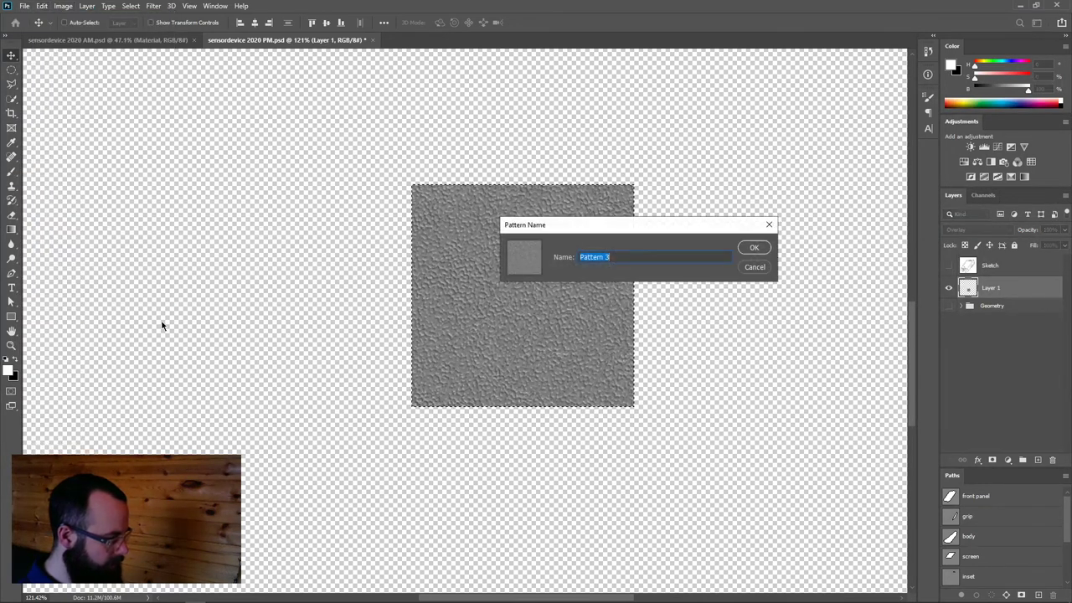
type("abs 2")
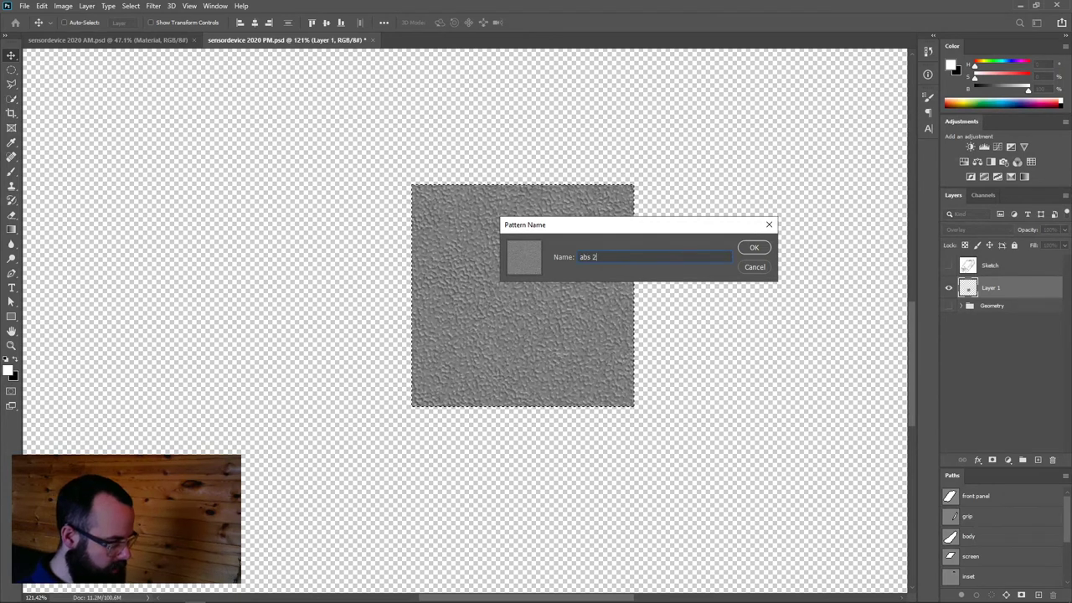
key("Return")
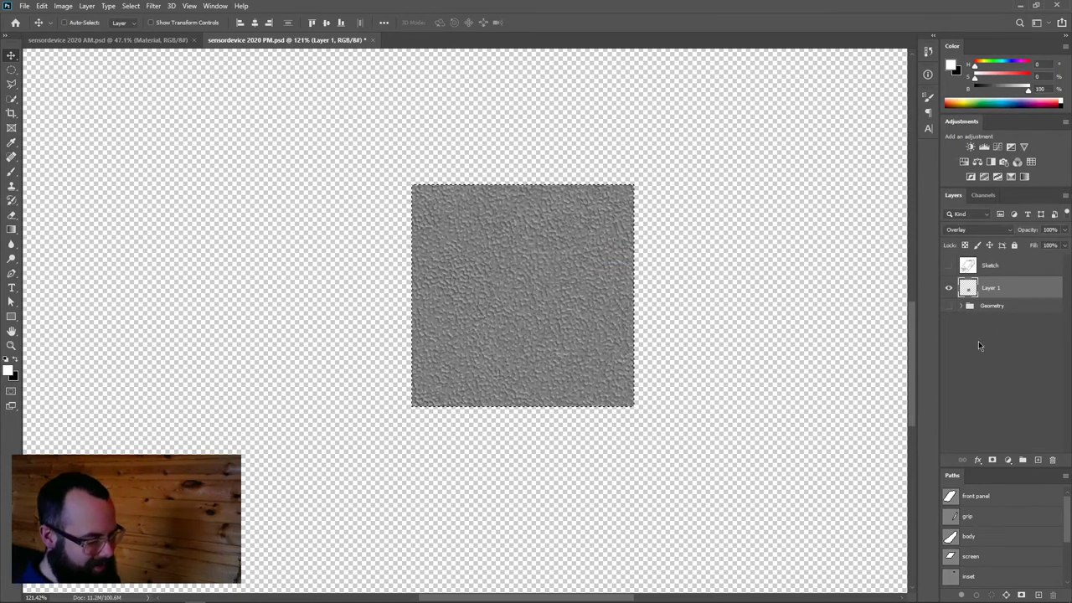
Rename Layer 1 to 'plastic texture' and deselect
double_click(990, 289)
type("plastic texture")
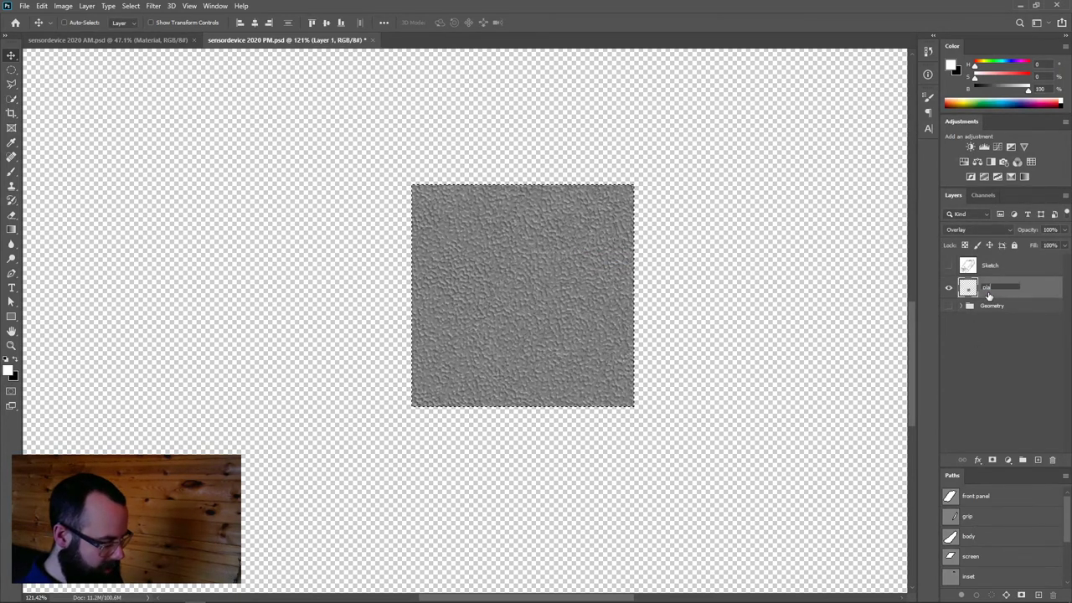
key("Return")
key("ctrl+d")
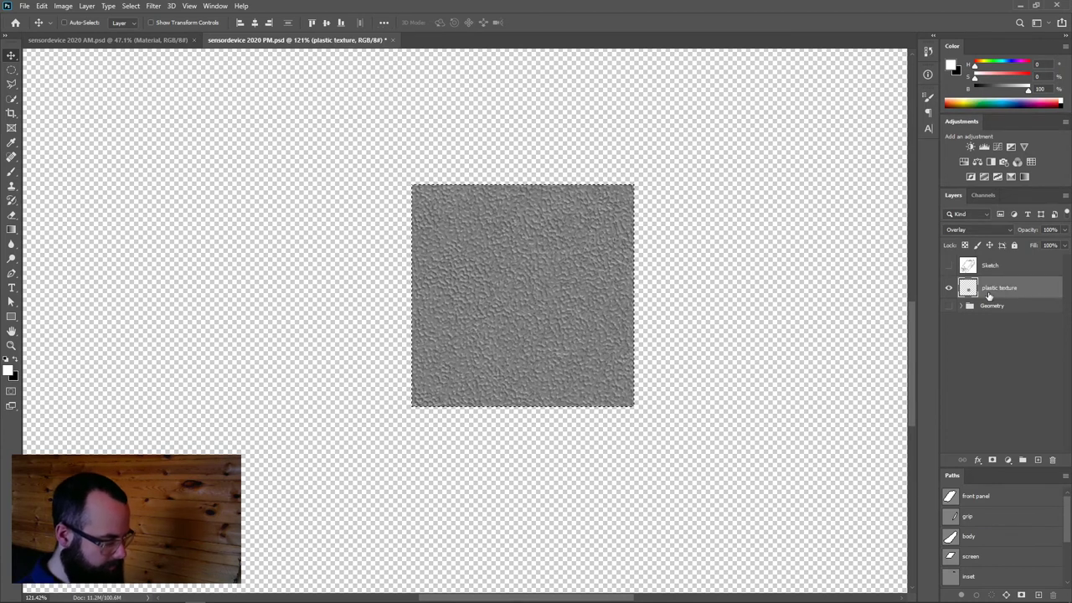
Fill the plastic texture layer with the tiled abs 2 pattern
left_click(43, 6)
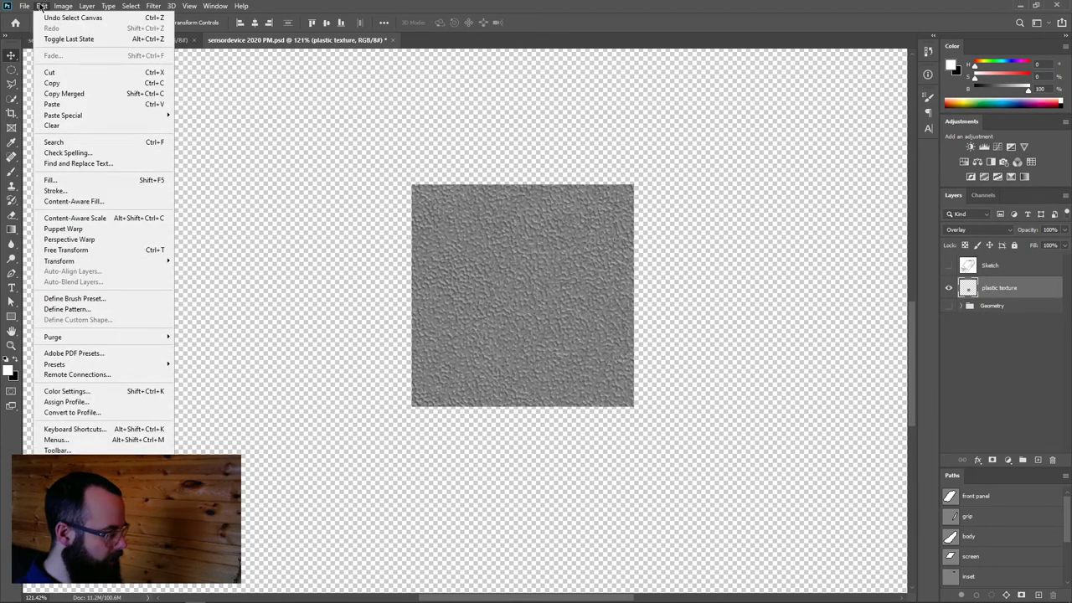
left_click(102, 190)
key("Escape")
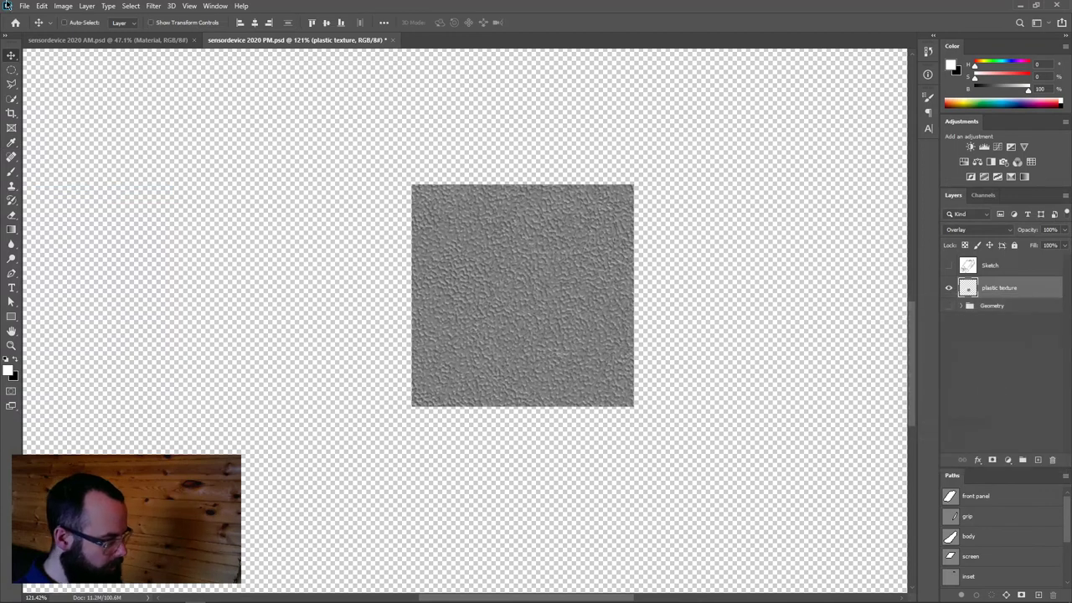
left_click(42, 6)
left_click(67, 179)
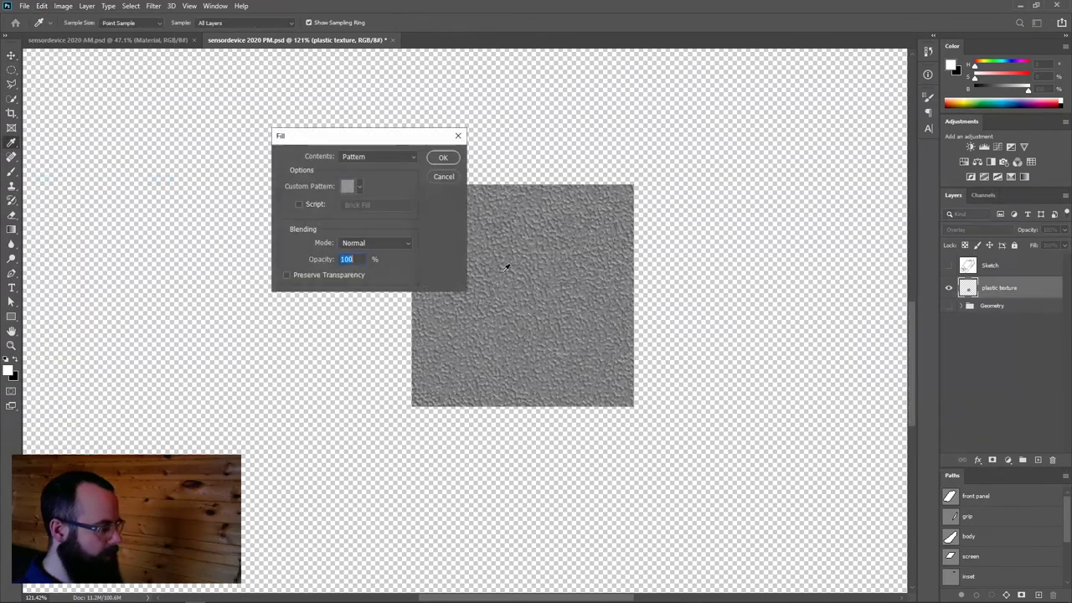
left_click(359, 186)
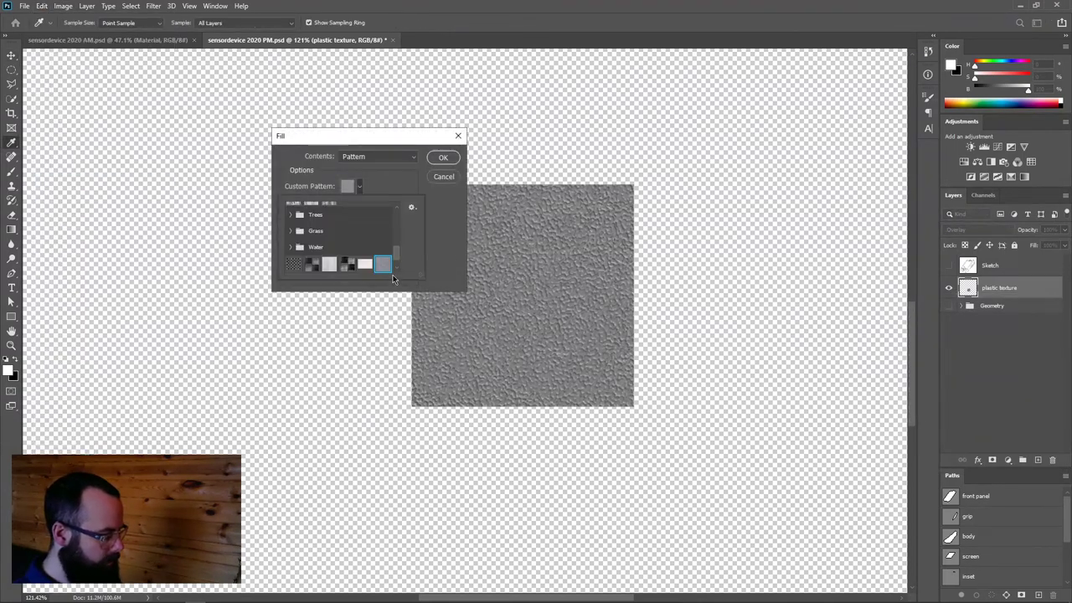
left_click(294, 264)
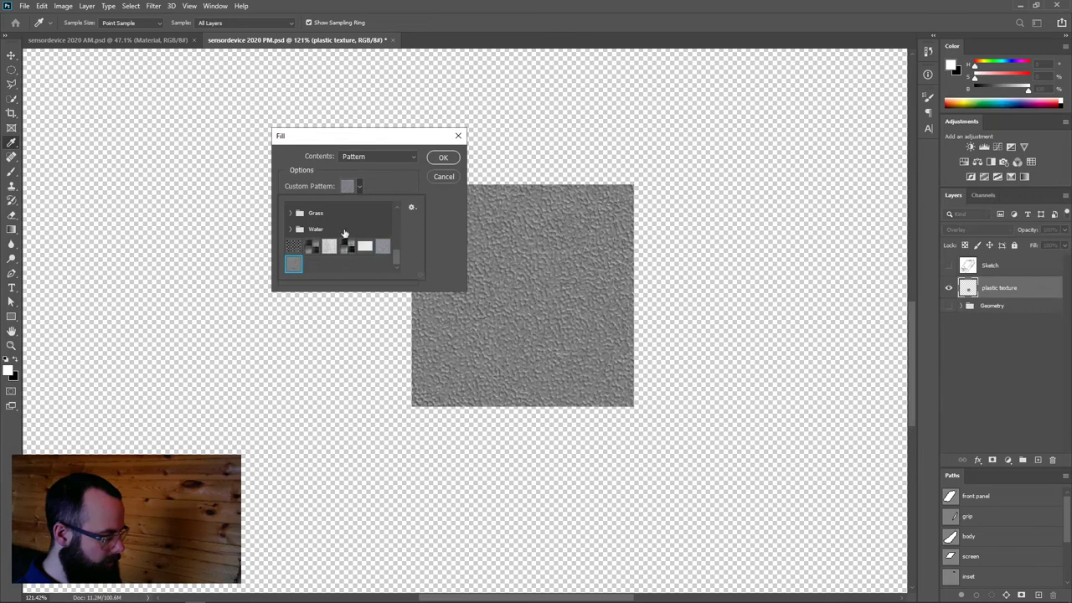
left_click(443, 157)
scroll(596, 315, "down", 2)
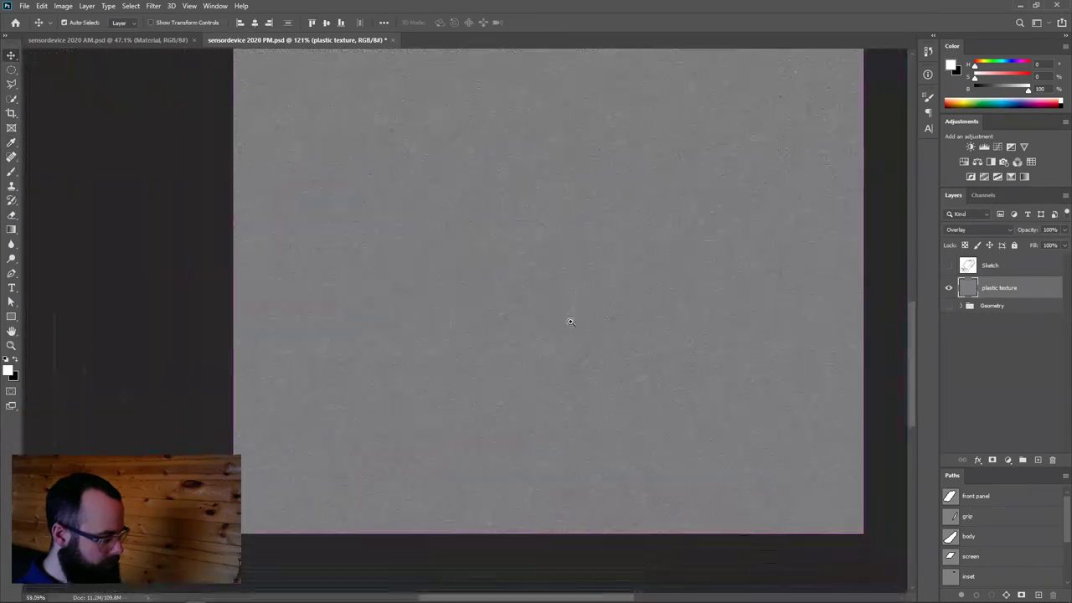
scroll(598, 299, "up", 3)
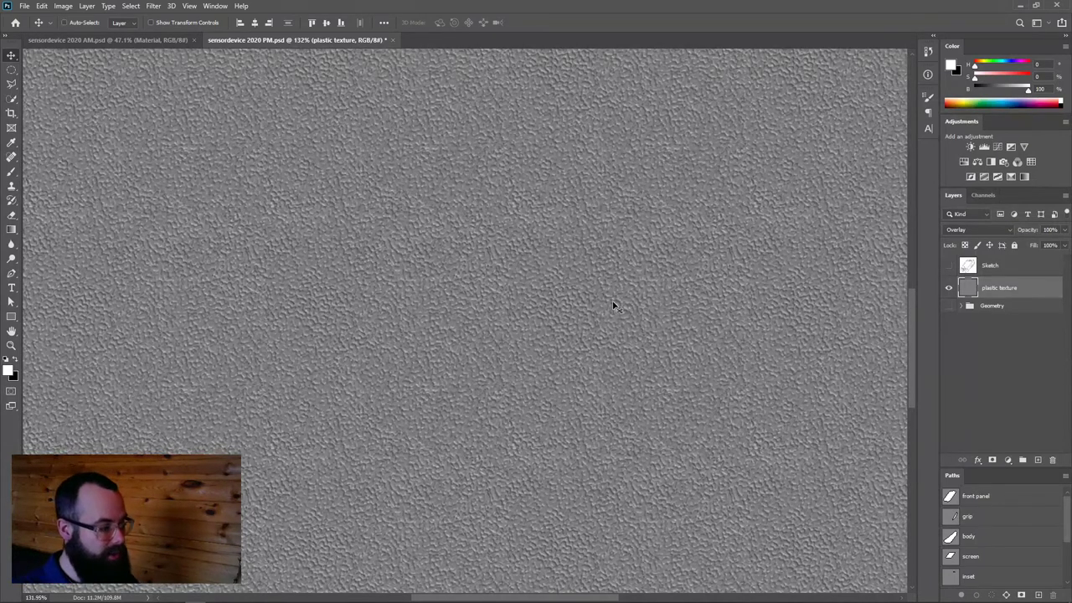
Keep the texture layer on Overlay, show the Geometry group and fit the device in view
left_click(1007, 231)
left_click(1006, 232)
left_click(948, 307)
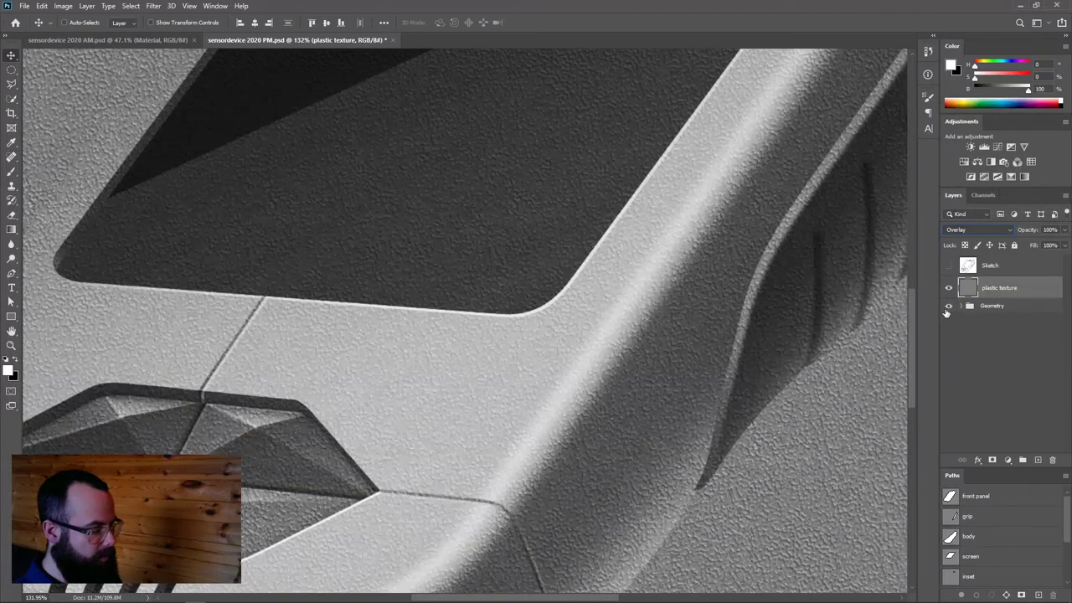
key("ctrl+0")
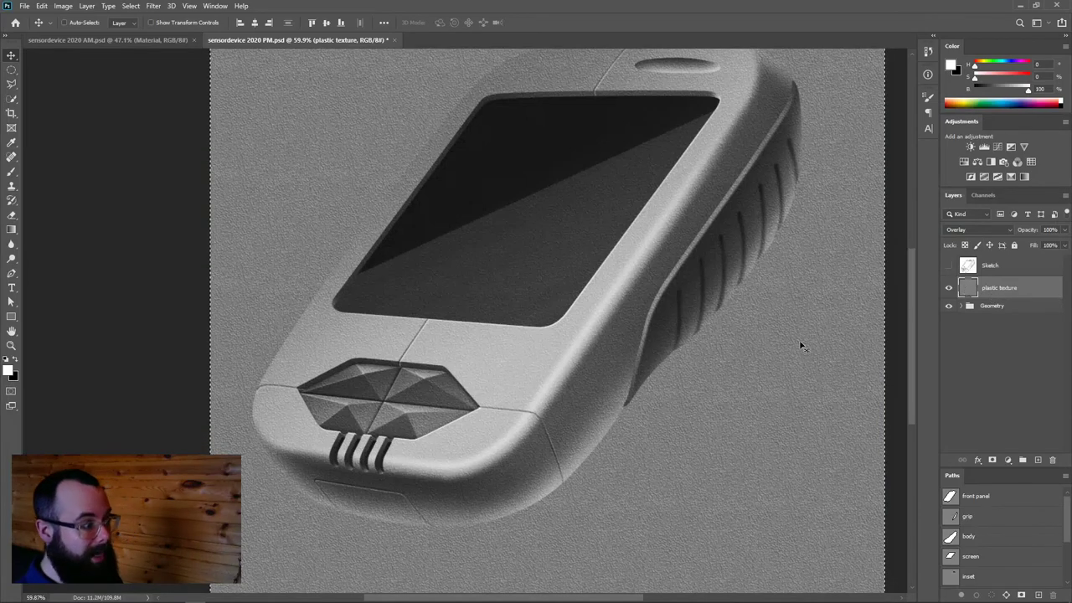
Apply Filter > Sharpen > Sharpen to the plastic texture layer
scroll(645, 373, "up", 5)
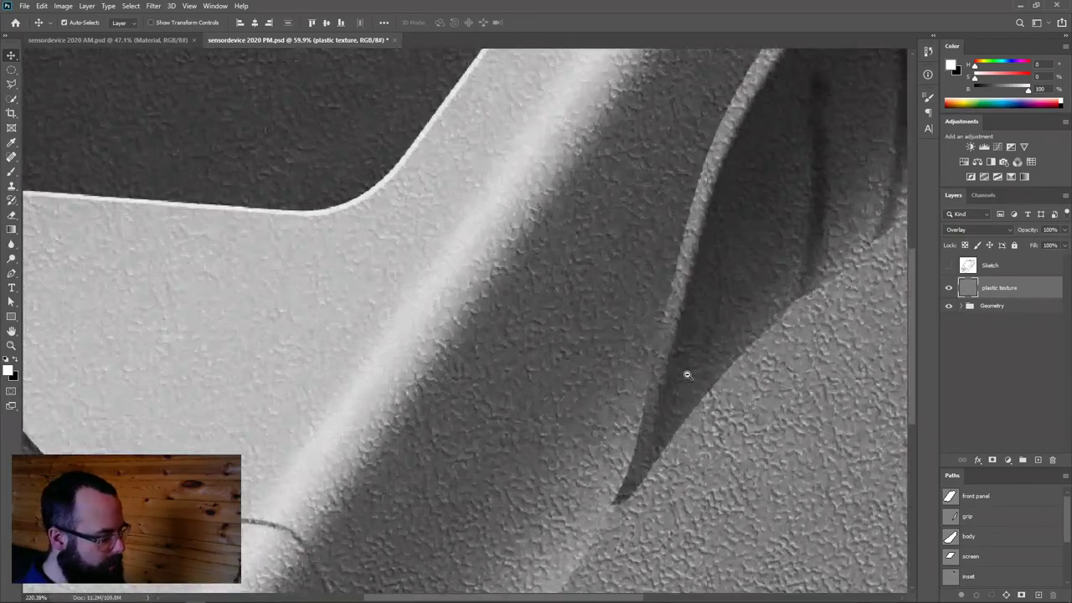
left_click(130, 6)
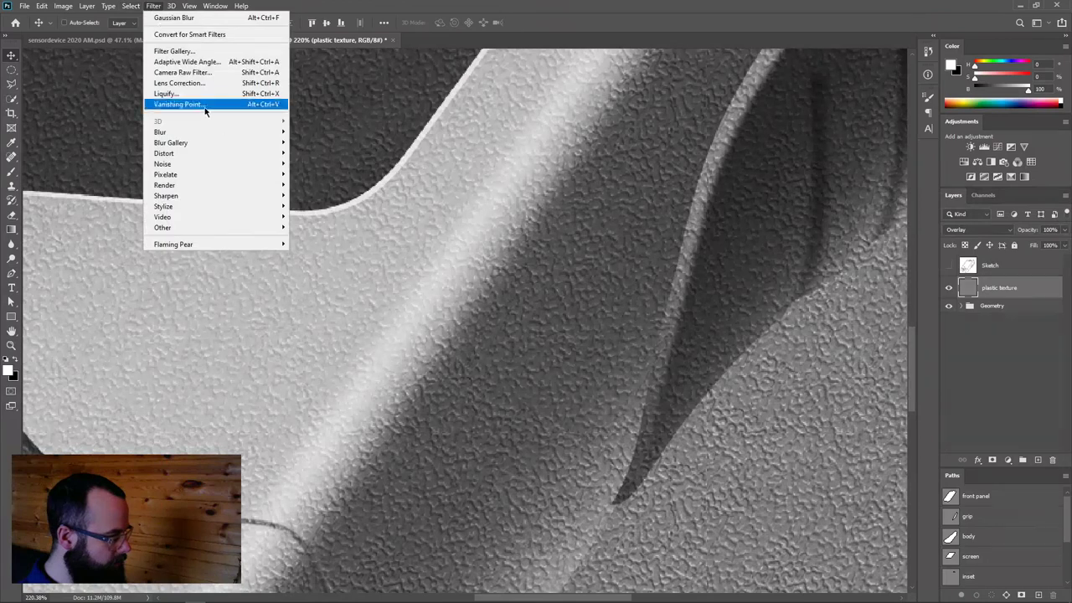
mouse_move(239, 183)
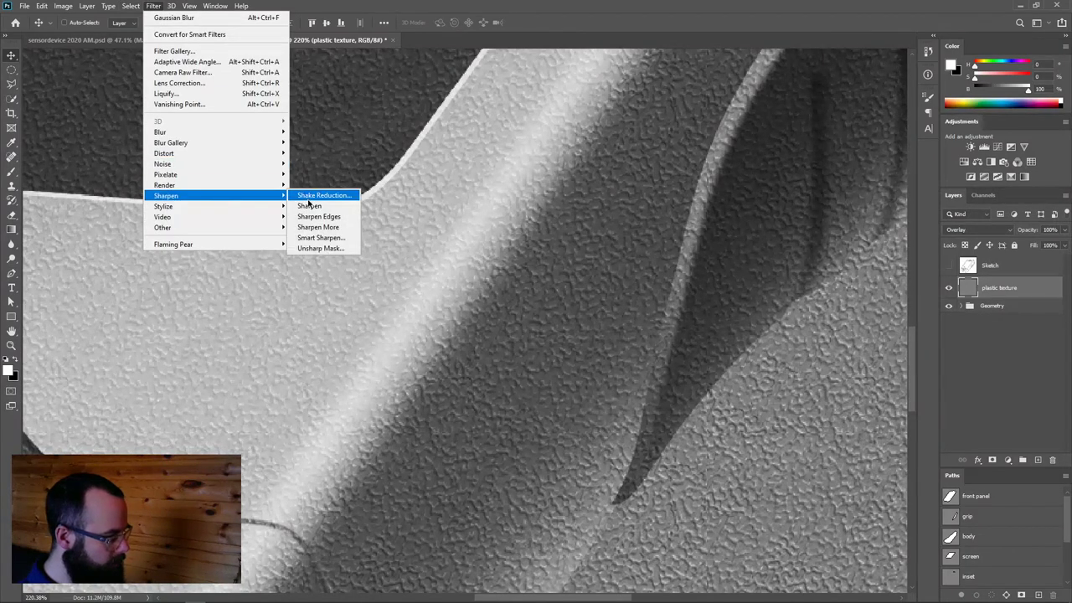
left_click(310, 207)
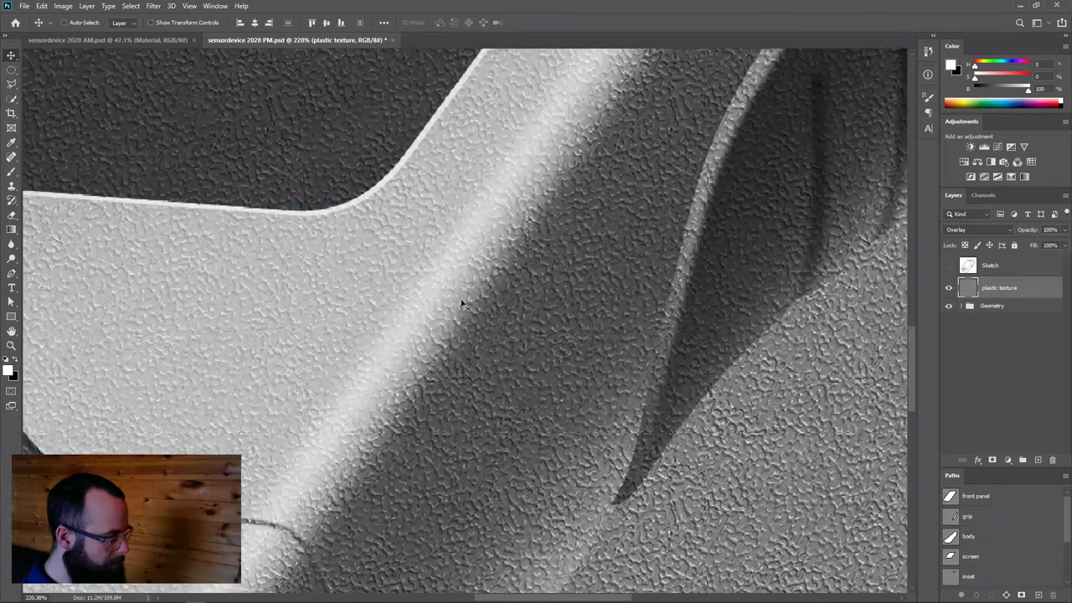
scroll(549, 336, "down", 4)
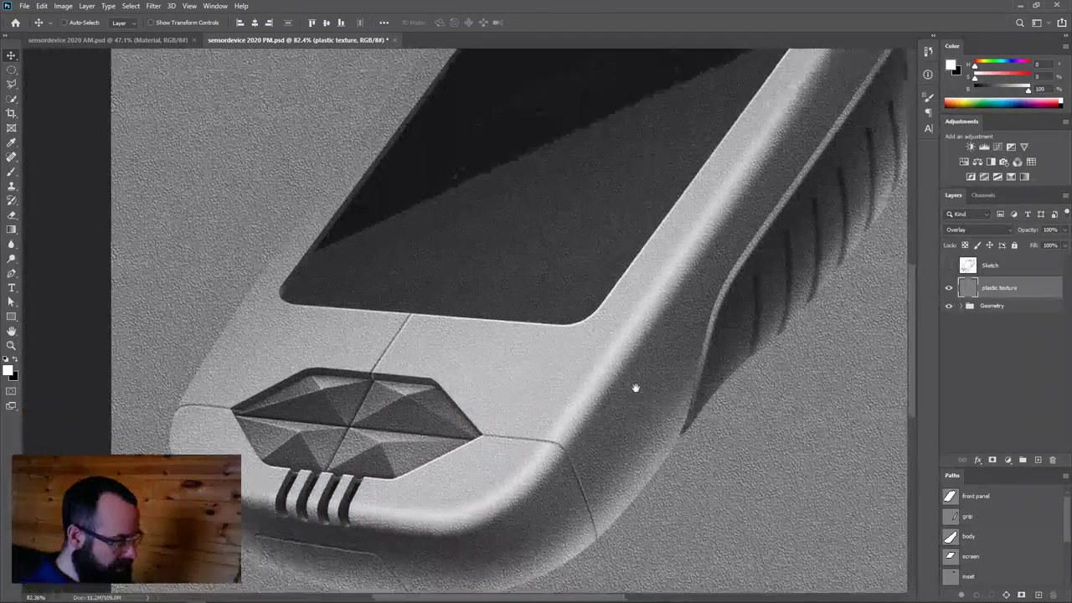
Combine the front panel, grip and body outlines into one selection and activate the plastic texture layer
left_click(962, 307)
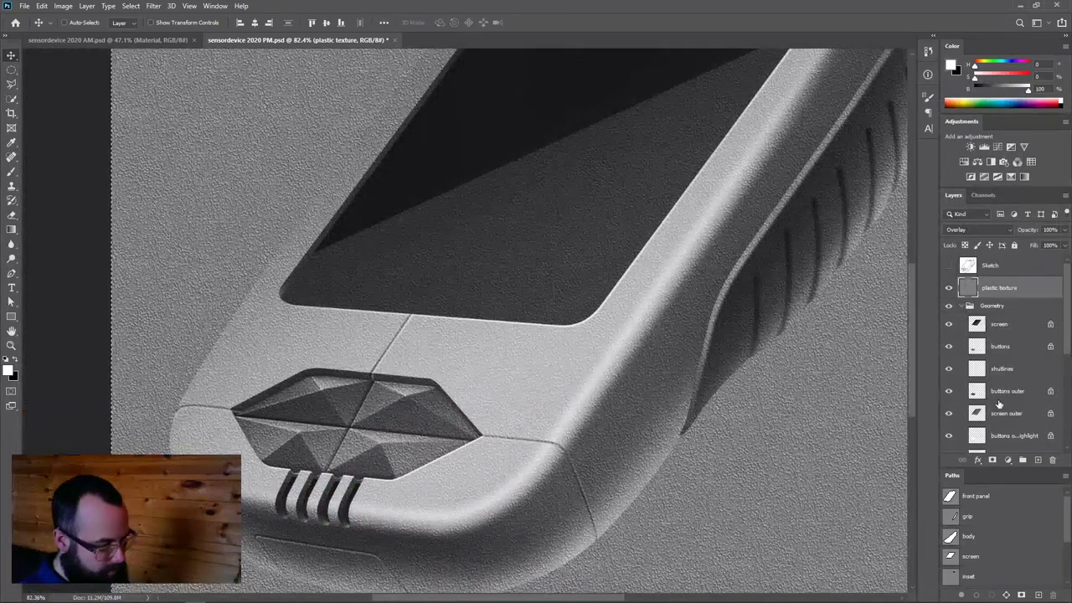
left_click(951, 536, "ctrl")
left_click(955, 536, "ctrl")
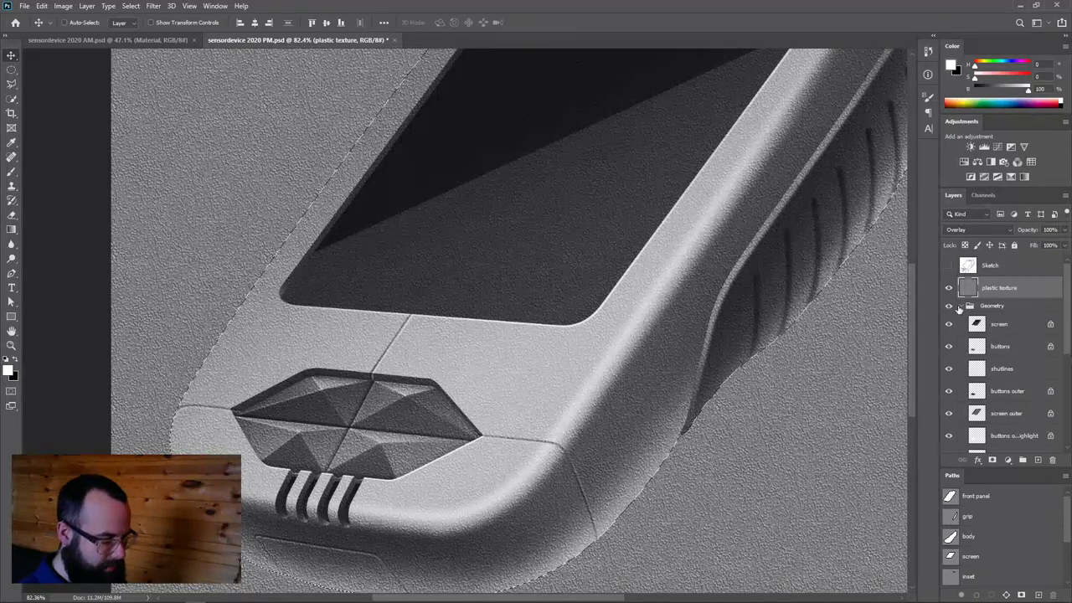
left_click(959, 309)
left_click(960, 307)
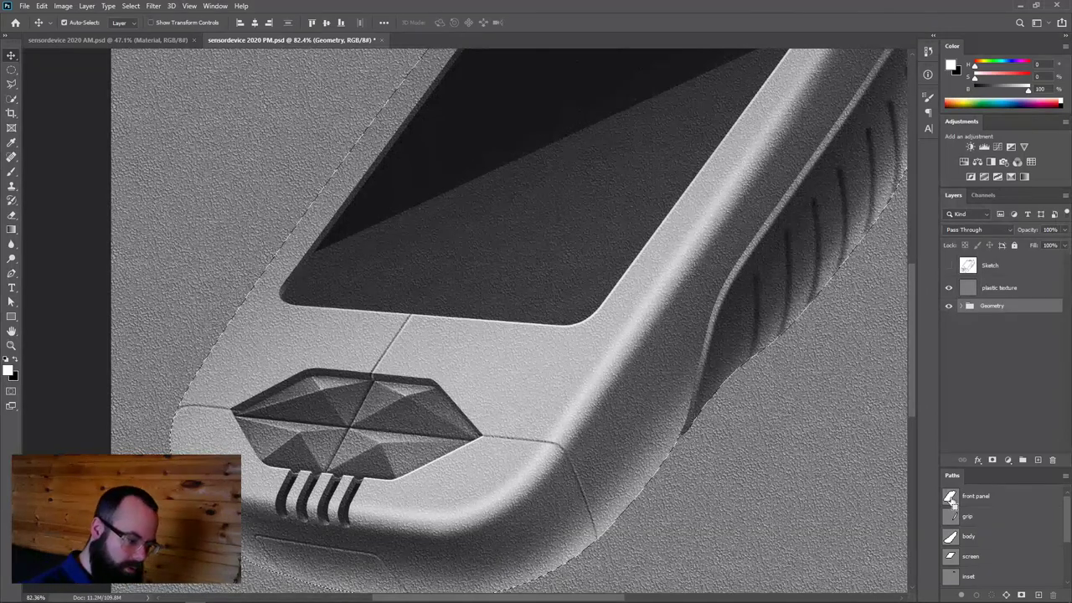
left_click(952, 497, "ctrl")
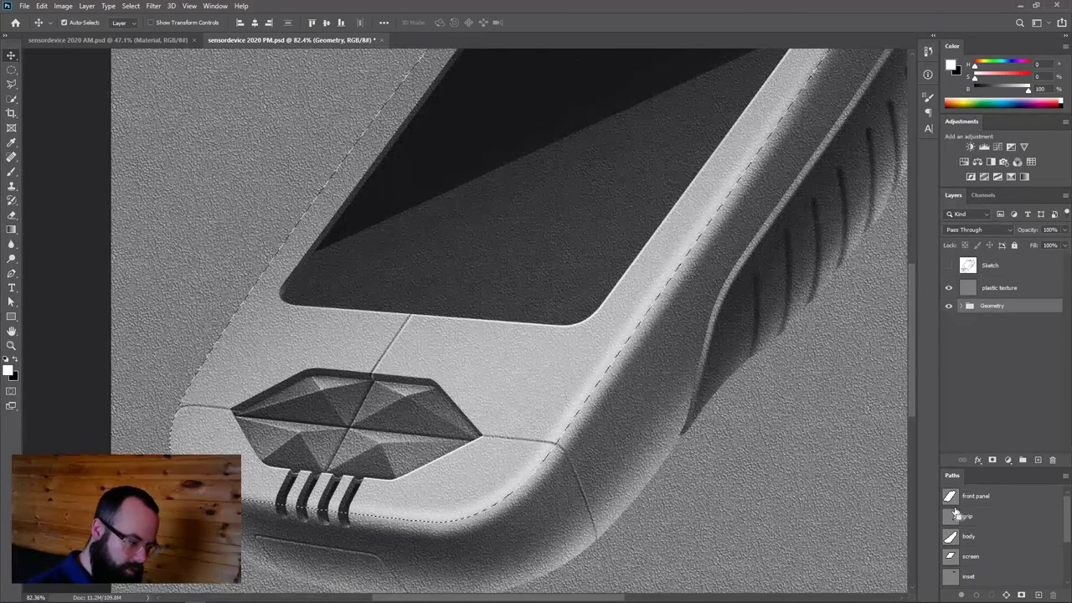
left_click(951, 517, "ctrl+shift")
left_click(953, 540, "ctrl+shift")
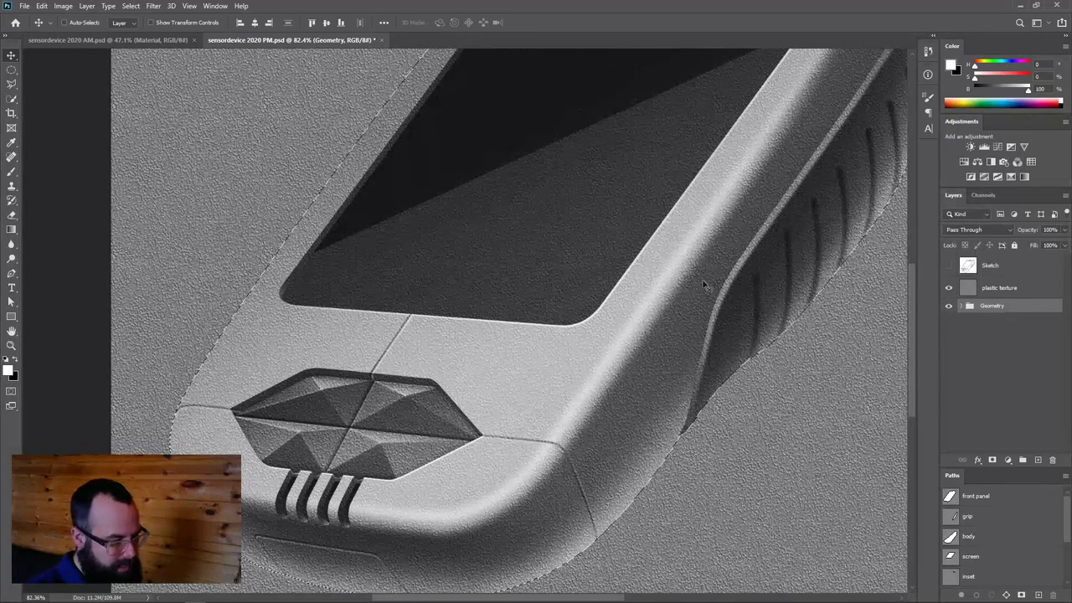
left_click(969, 291)
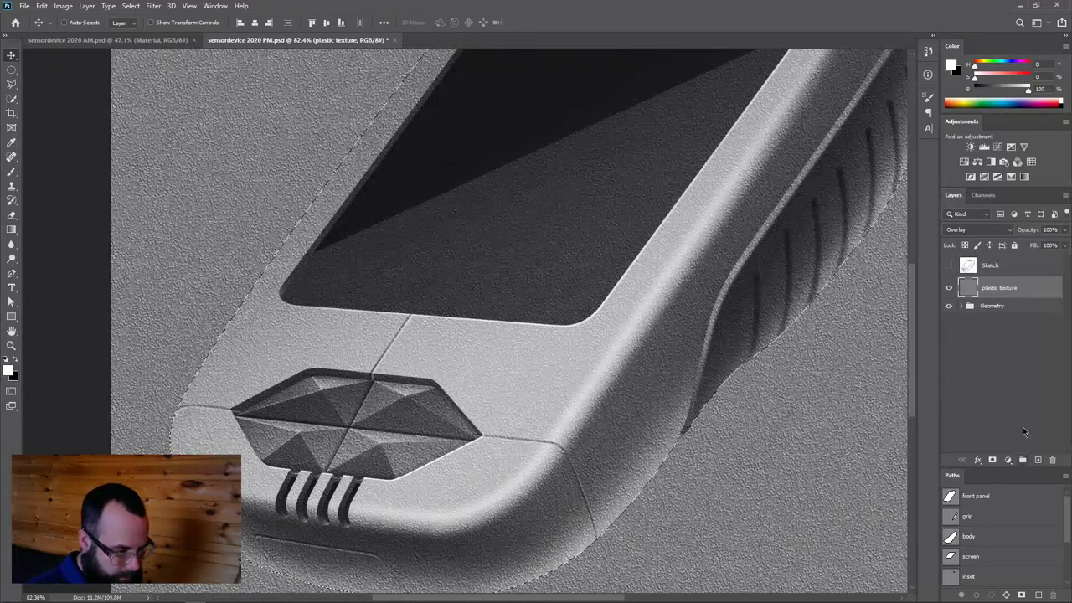
Subtract the screen from the selection and add a layer mask to the plastic texture
scroll(955, 540, "down", 1)
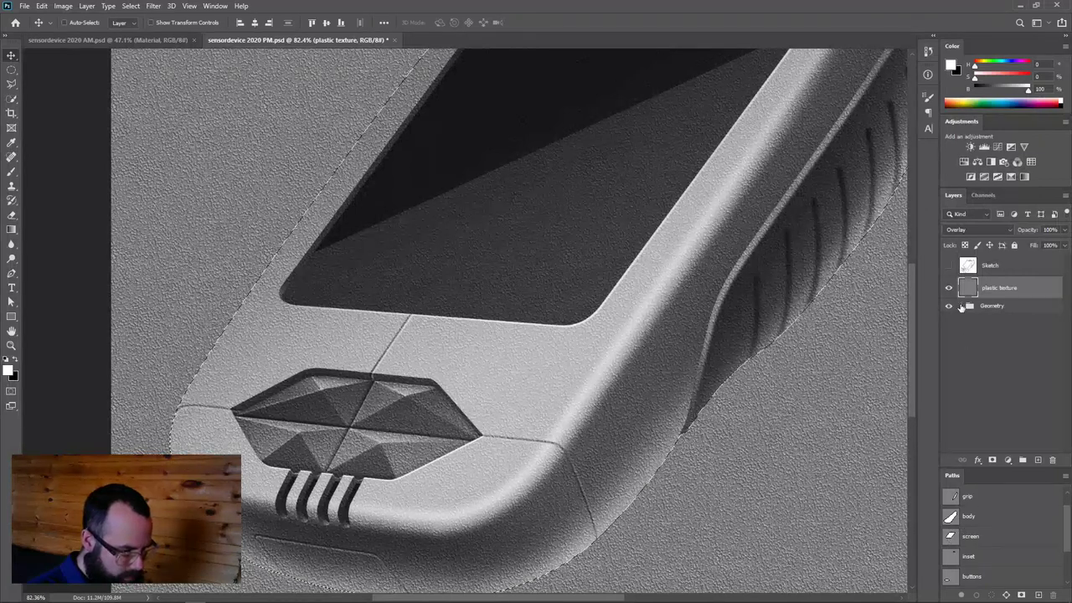
left_click(961, 306)
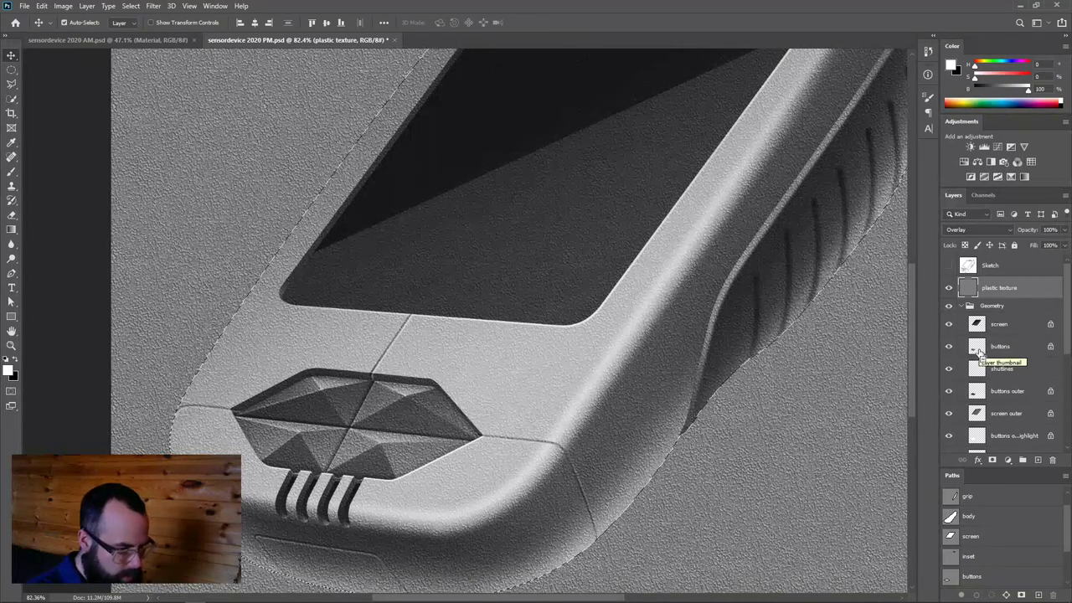
key("ctrl+0")
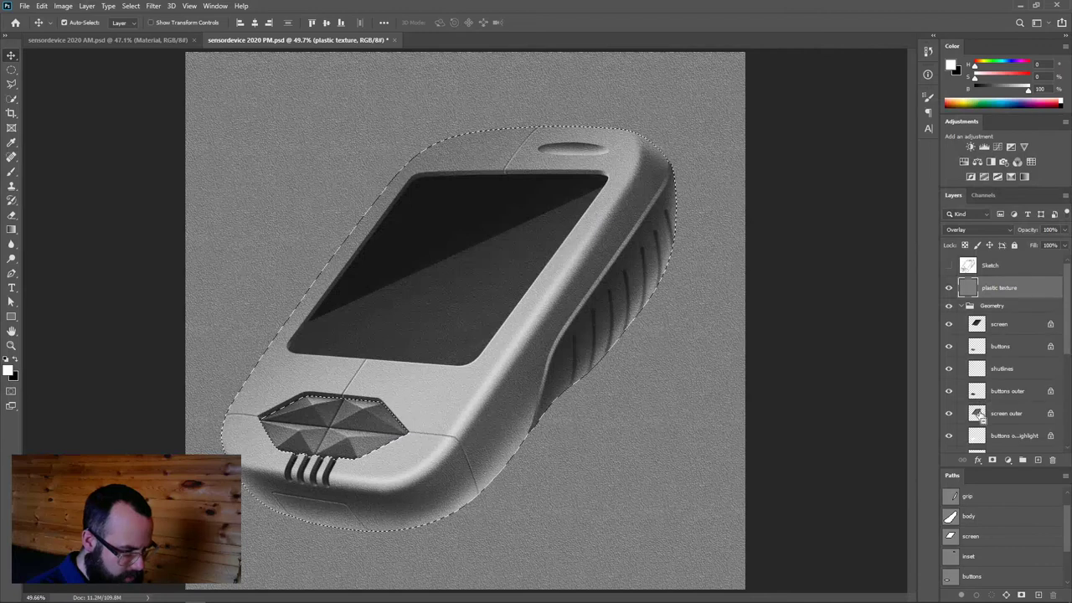
scroll(972, 439, "down", 1)
scroll(972, 439, "down", 1)
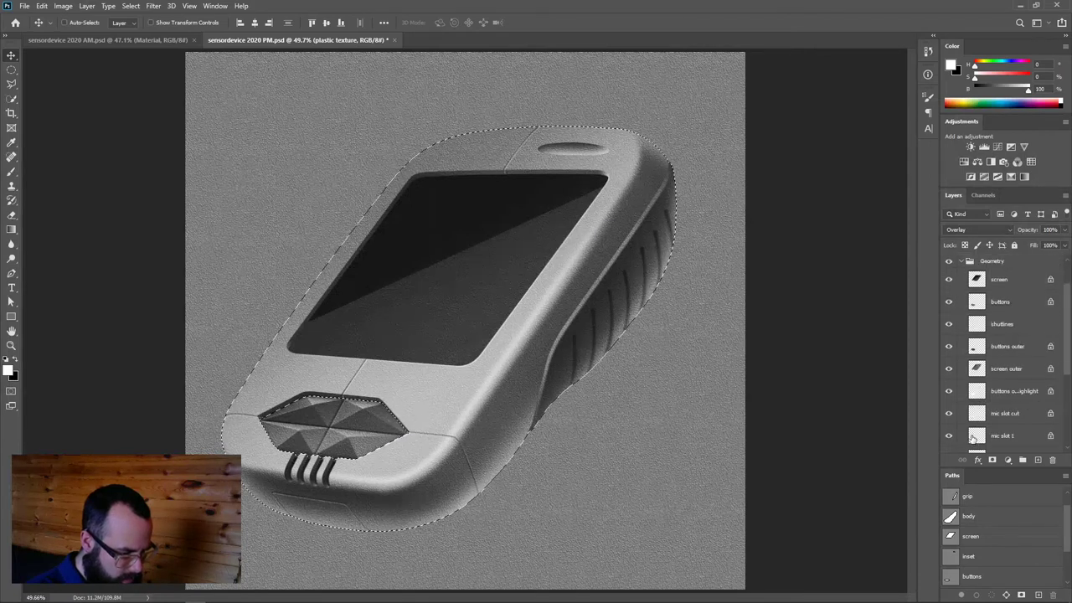
scroll(978, 402, "down", 3)
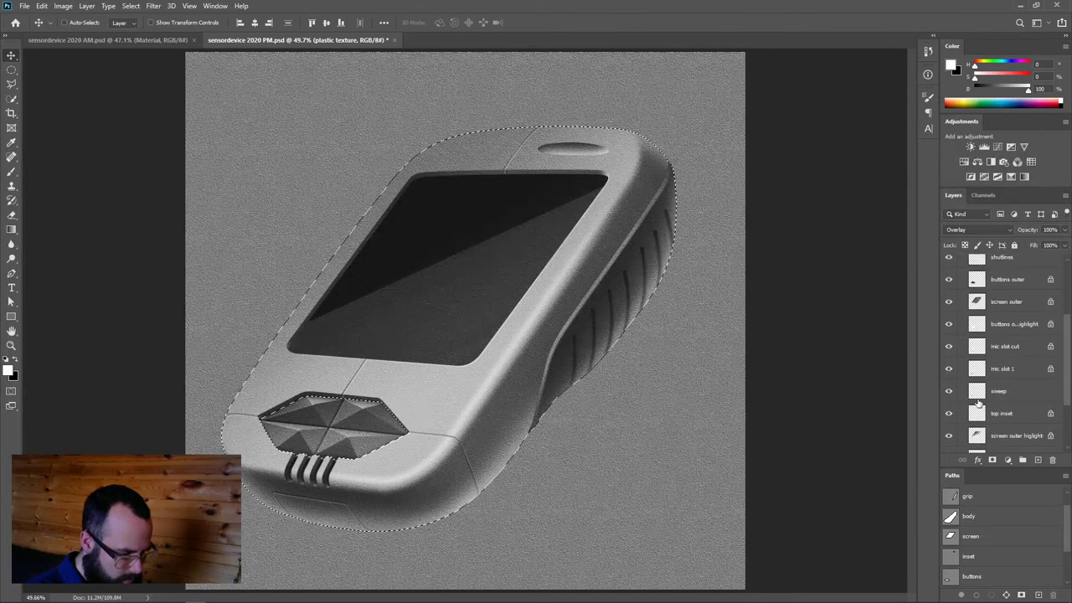
scroll(979, 403, "down", 1)
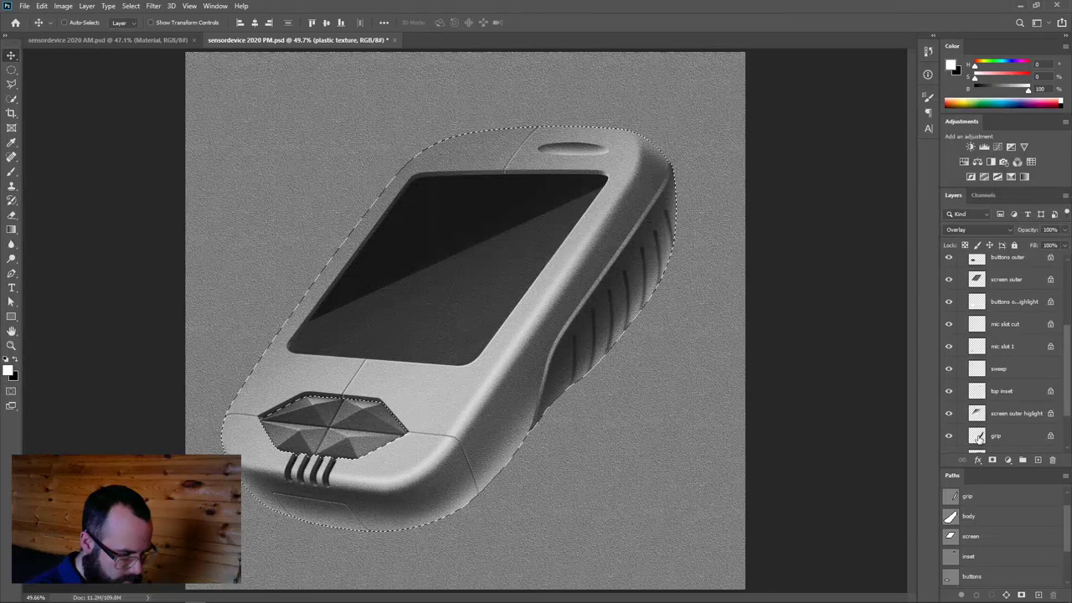
key("ctrl")
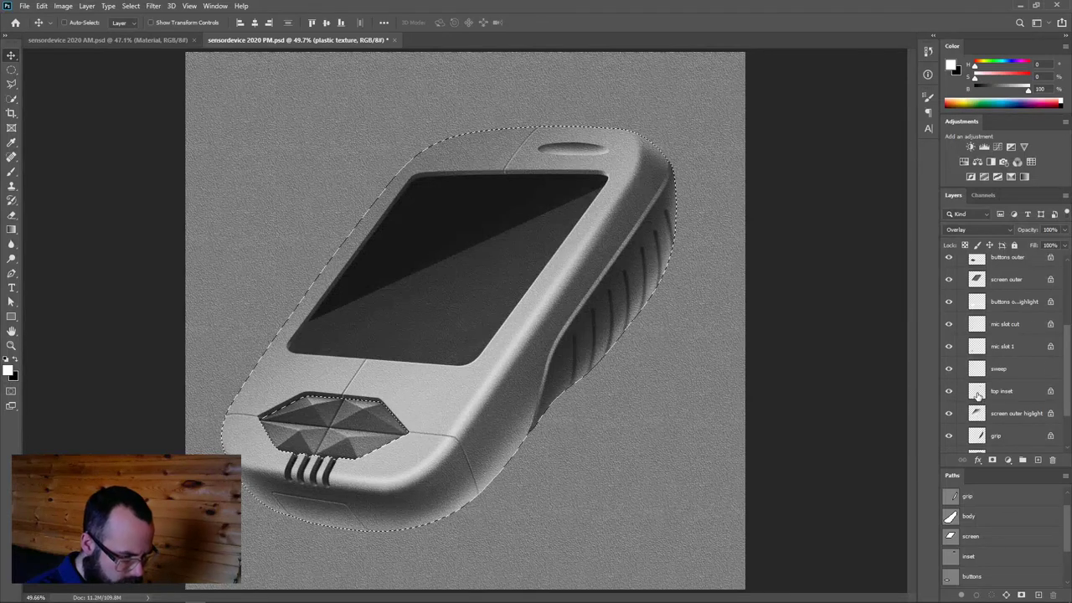
scroll(978, 395, "up", 4)
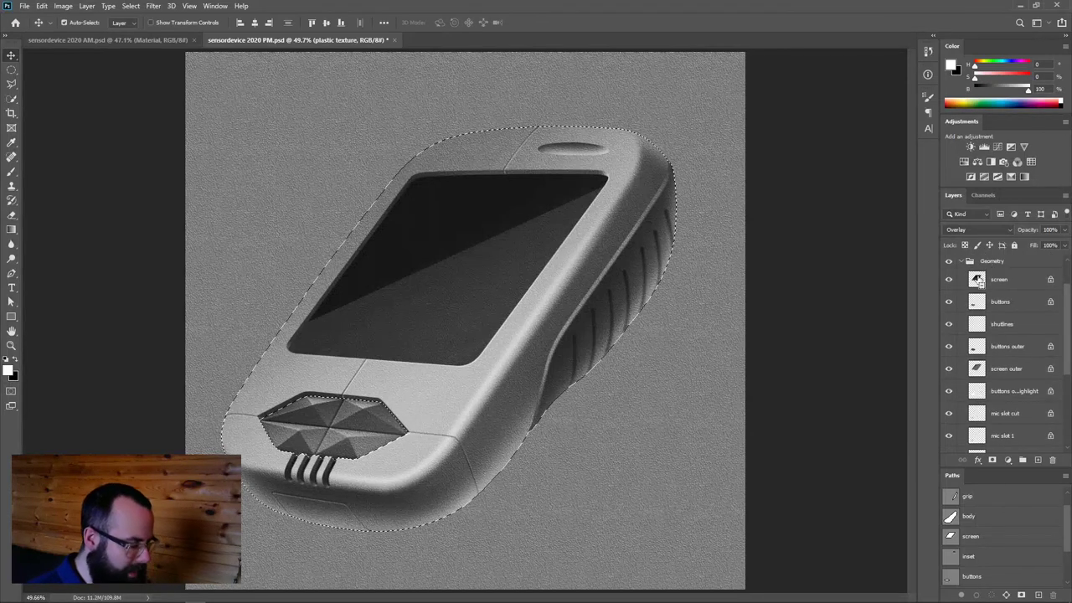
left_click(978, 281, "ctrl+alt")
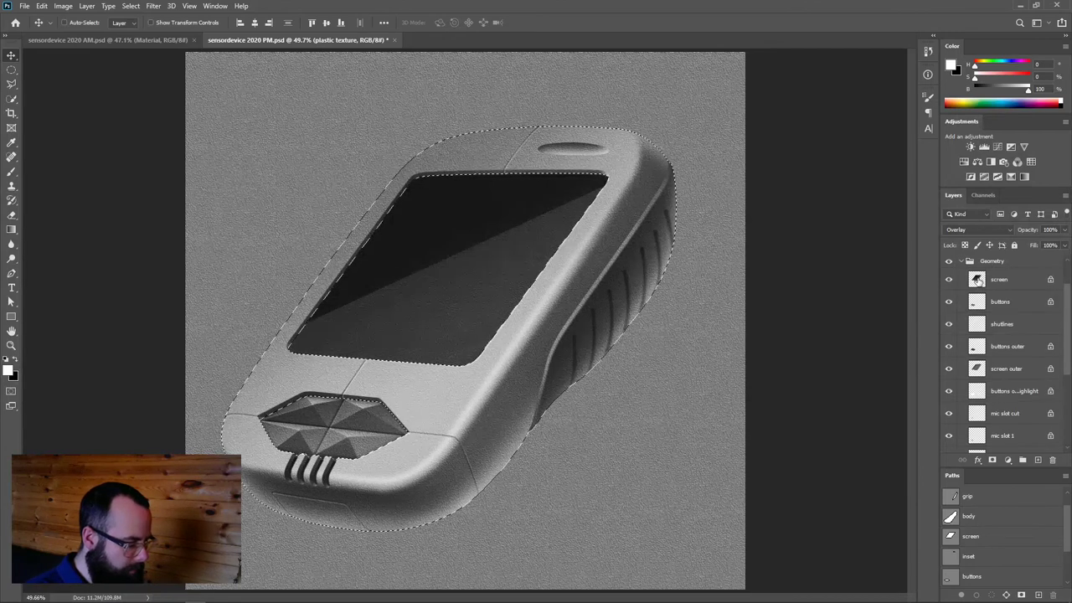
left_click(961, 261)
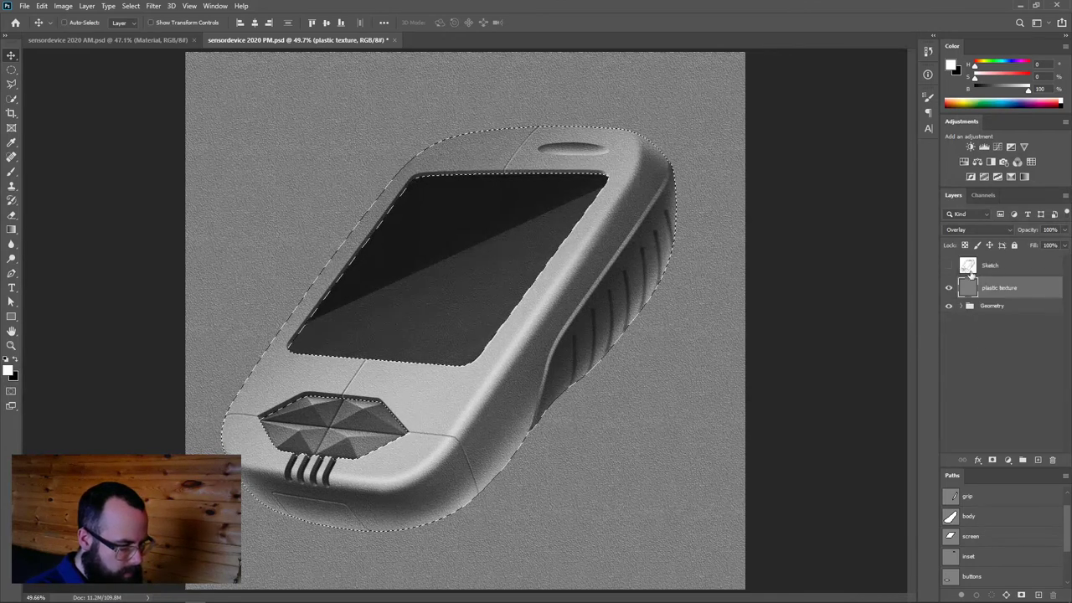
left_click(993, 460)
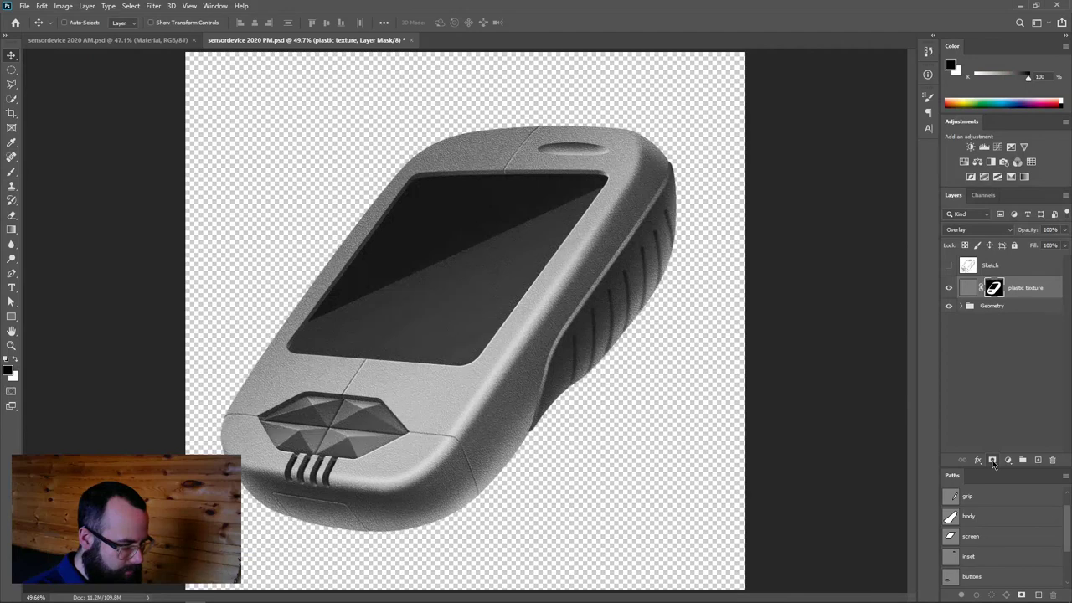
Load the plastic texture mask as a selection and subtract the grip outline from it
left_click_drag(423, 428, 473, 427)
left_click_drag(485, 310, 359, 430)
left_click_drag(663, 196, 622, 215)
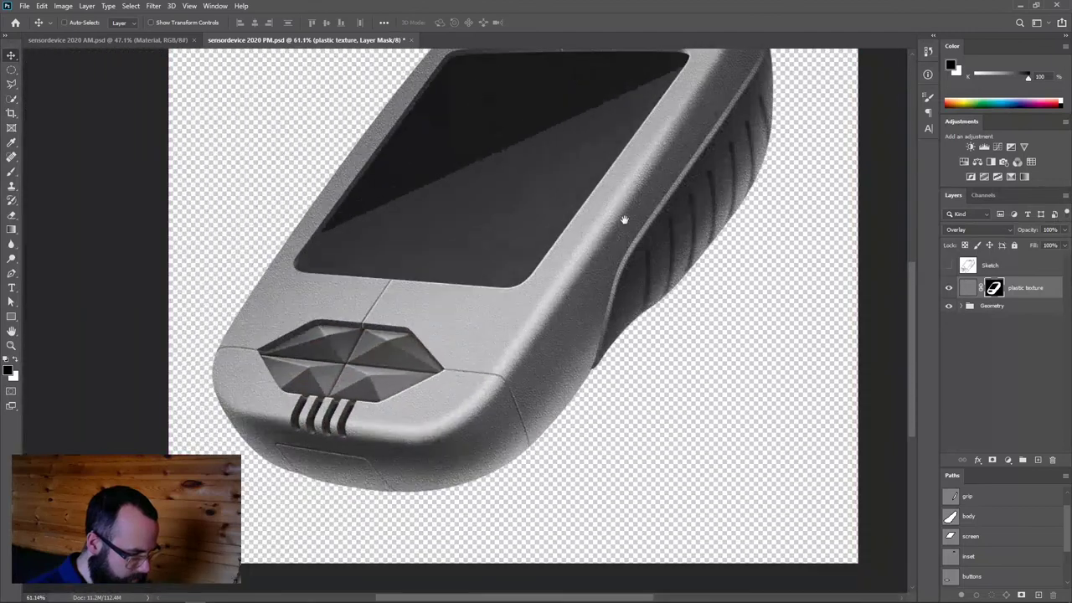
left_click_drag(597, 296, 659, 373)
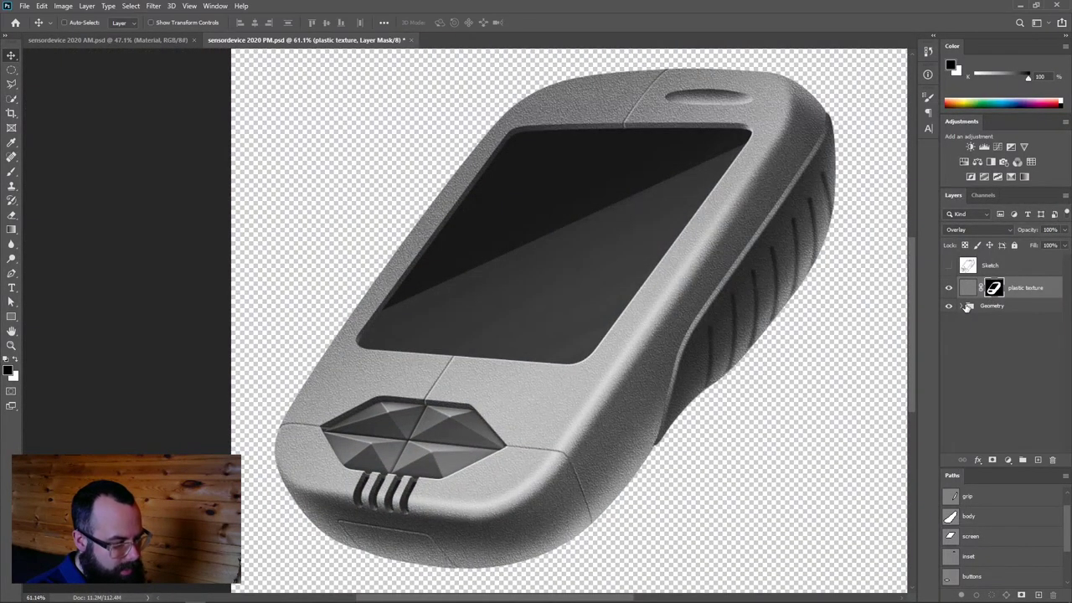
left_click(994, 289, "ctrl")
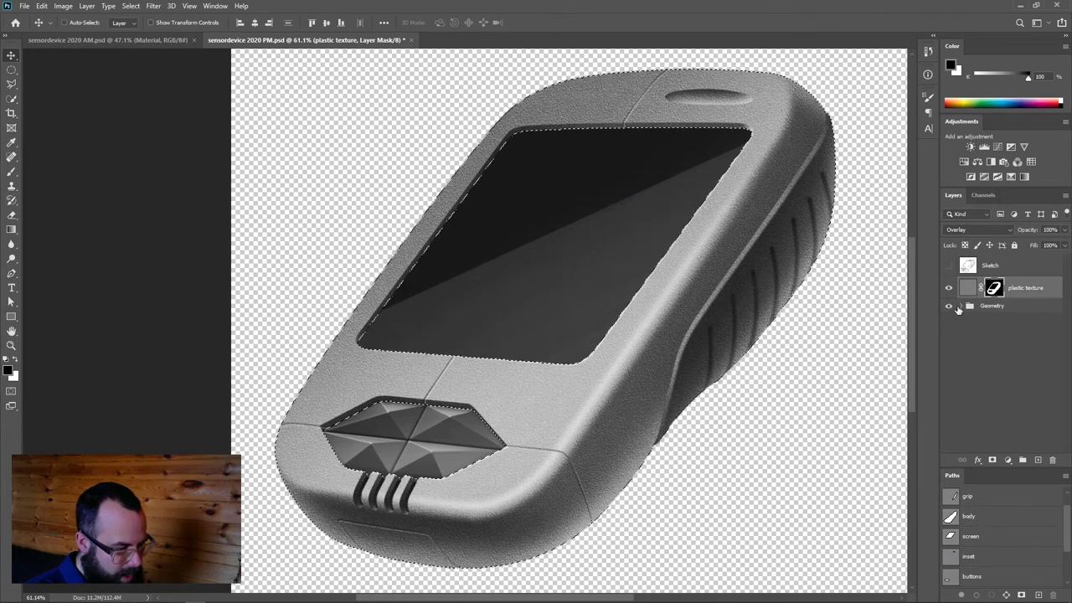
left_click(961, 306)
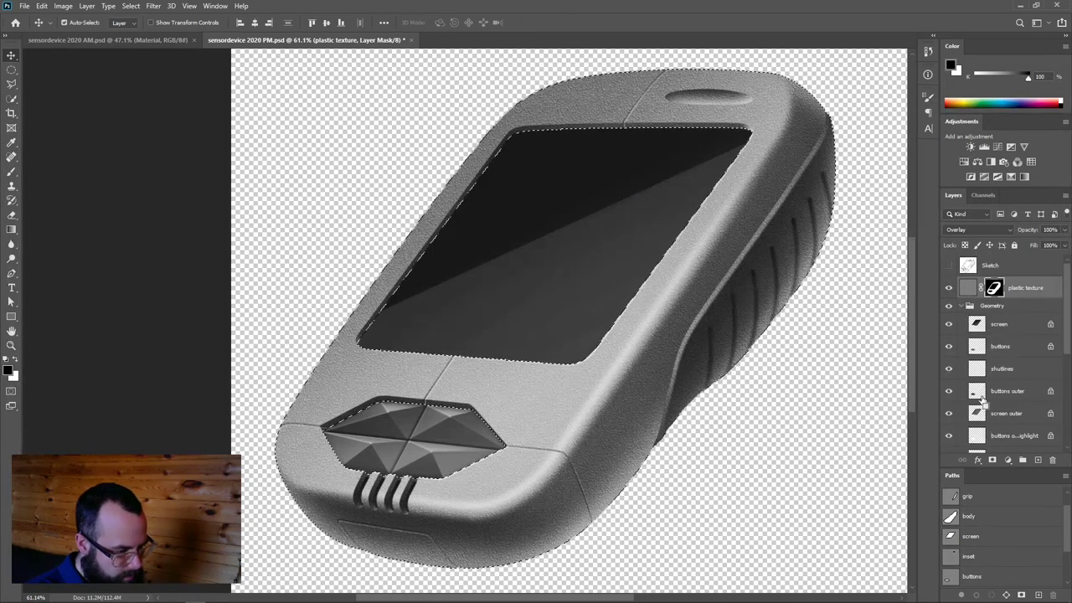
left_click(954, 495, "ctrl+alt")
Add a colorized Hue/Saturation adjustment that tints the masked device body blue
left_click(1007, 462)
left_click(1012, 370)
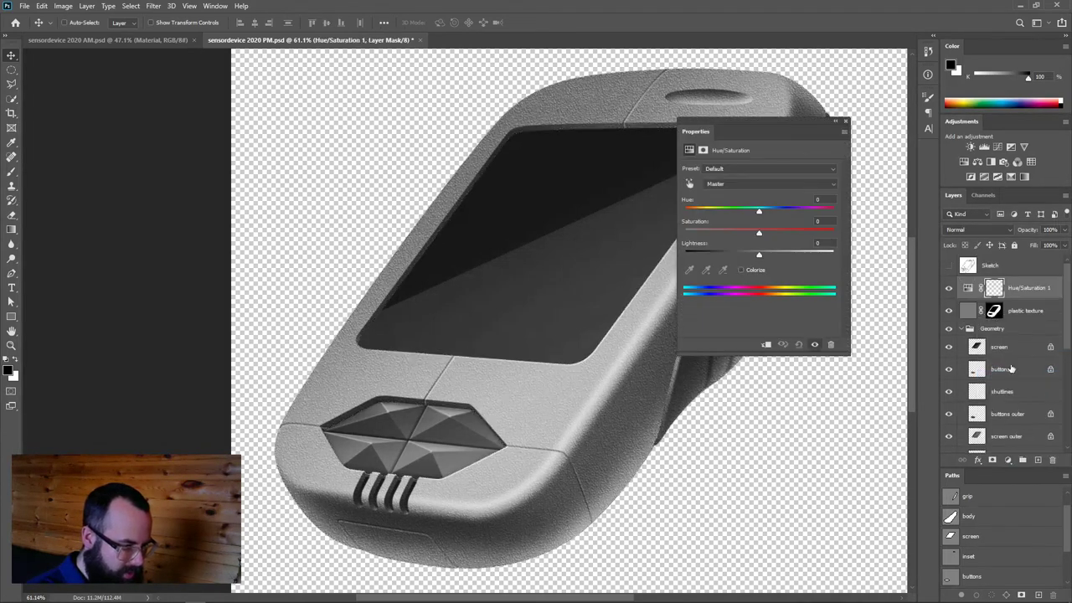
left_click(757, 270)
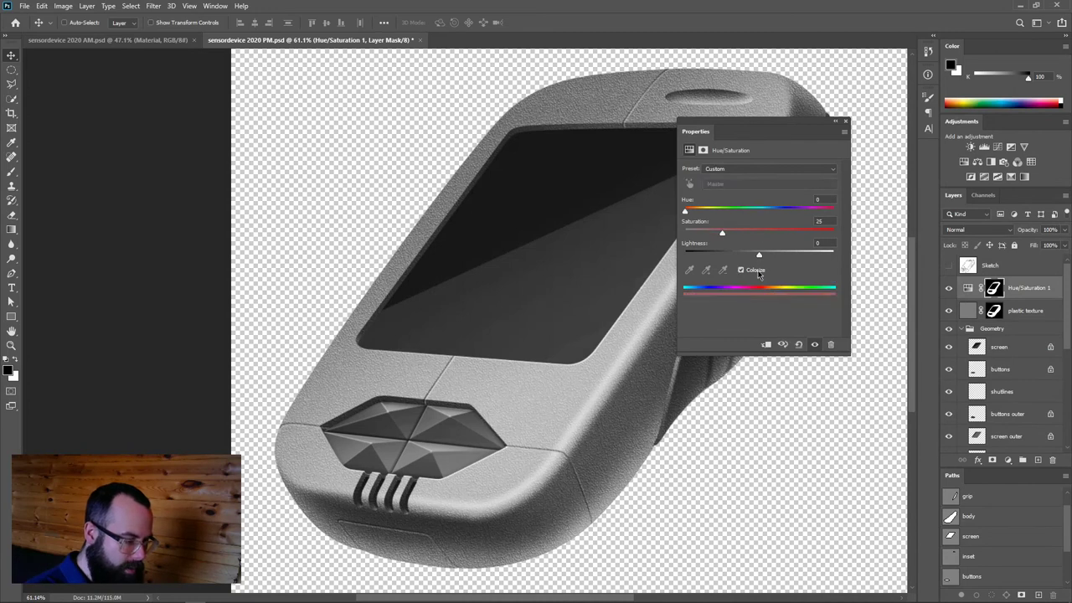
mouse_move(735, 234)
left_mouse_down()
mouse_move(747, 233)
mouse_move(717, 212)
mouse_move(736, 213)
left_mouse_up()
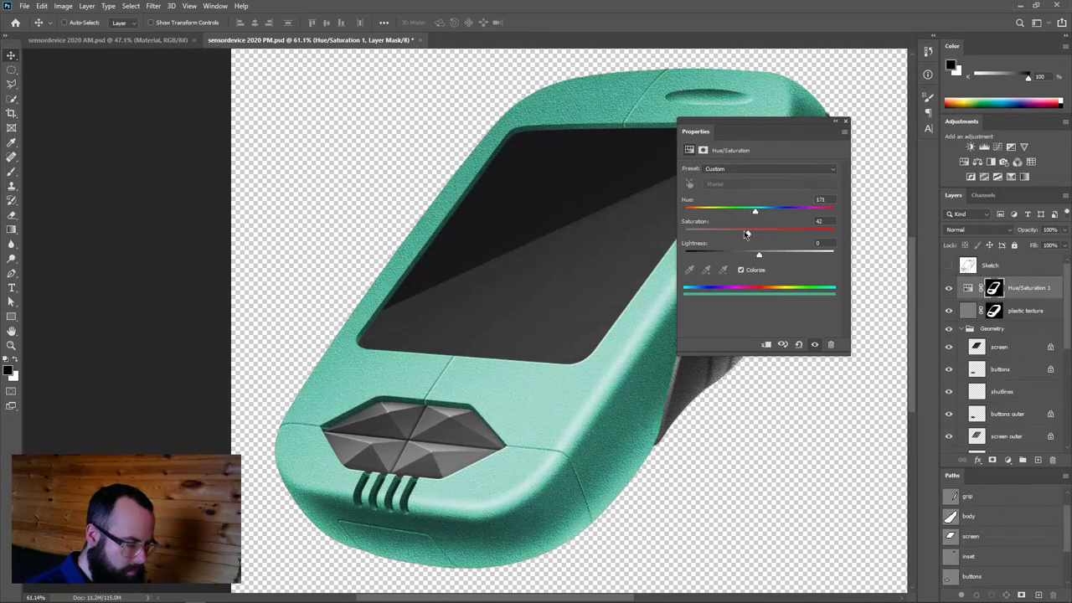
left_click_drag(759, 257, 759, 257)
left_click_drag(765, 213, 706, 221)
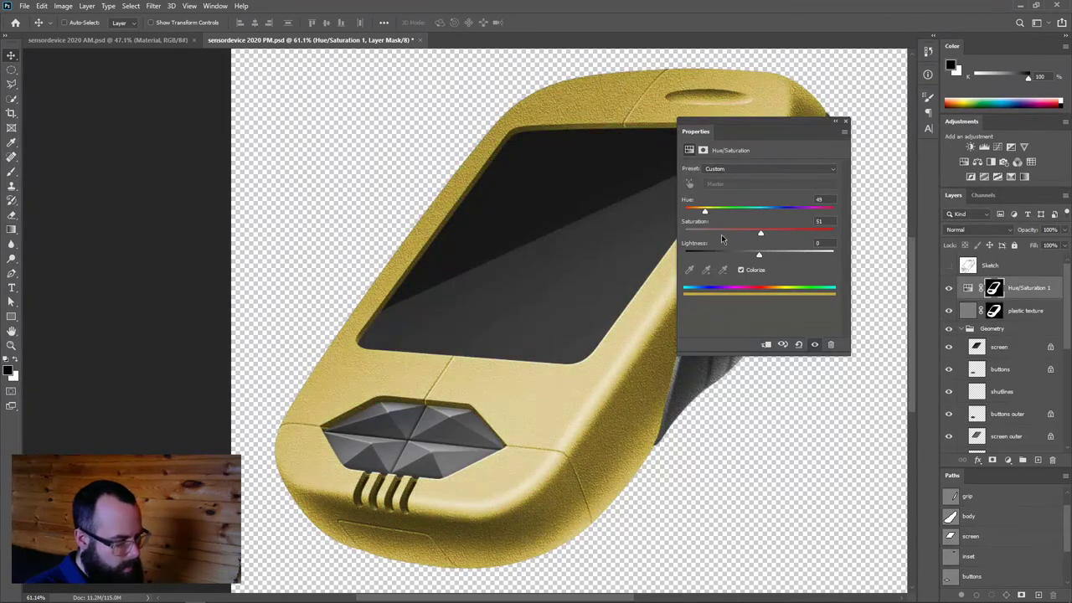
left_click_drag(787, 231, 762, 240)
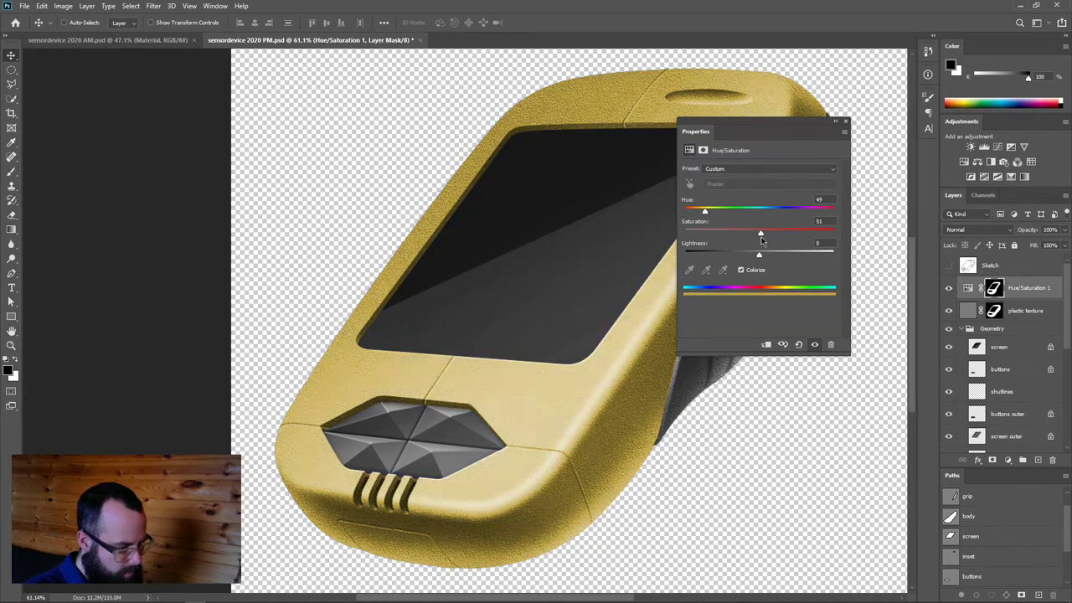
left_click_drag(714, 214, 768, 218)
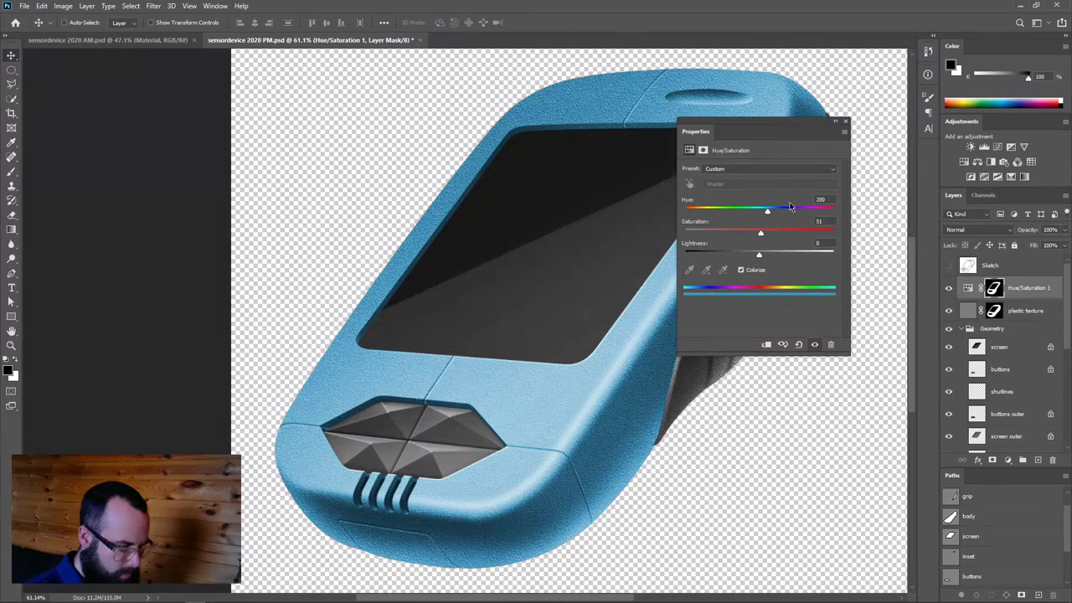
left_click(846, 122)
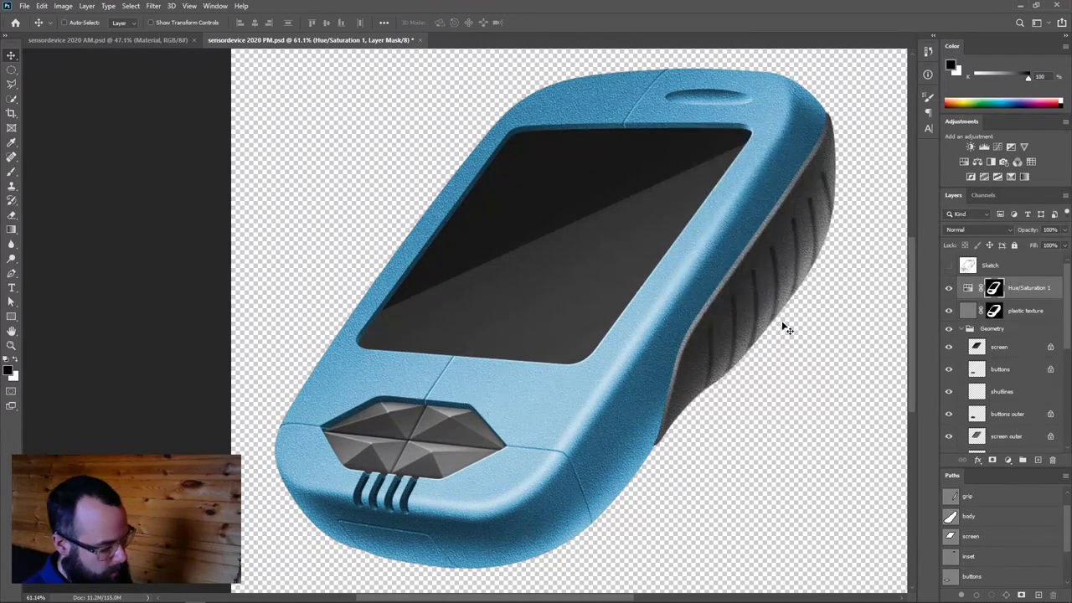
Select plastic texture along with Hue/Saturation 1 and collapse the Geometry group
left_click_drag(623, 304, 574, 307)
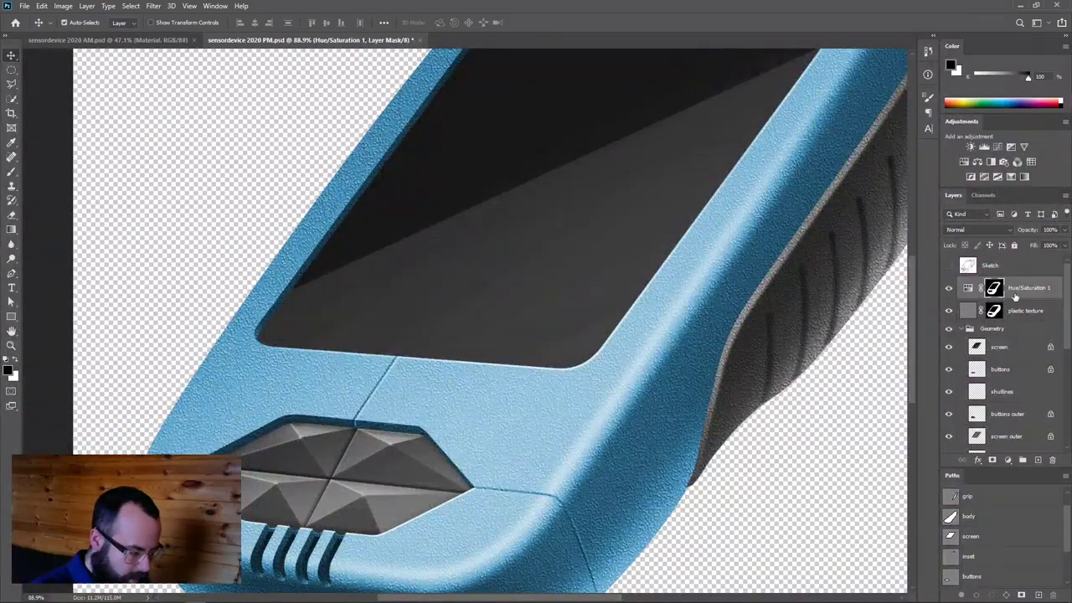
left_click(585, 423, "alt")
left_click(587, 430, "alt")
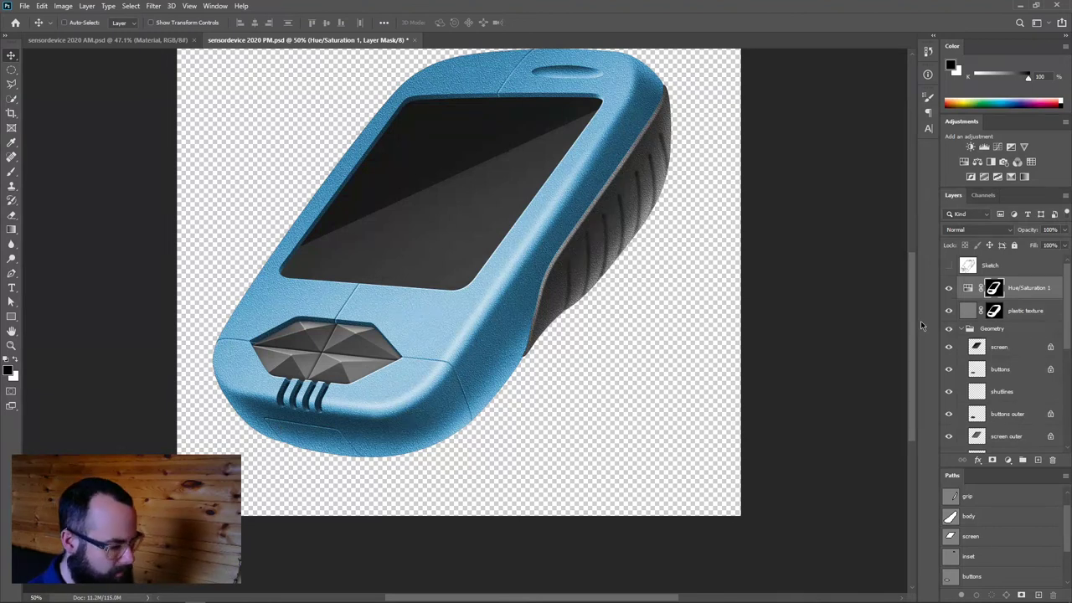
left_click(1022, 311)
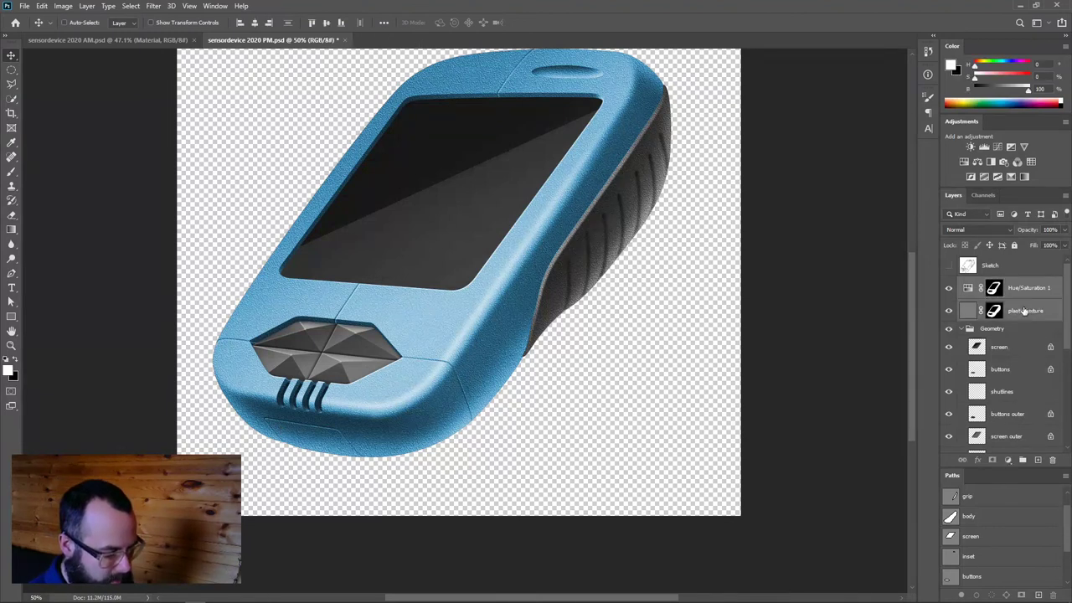
left_click(964, 329)
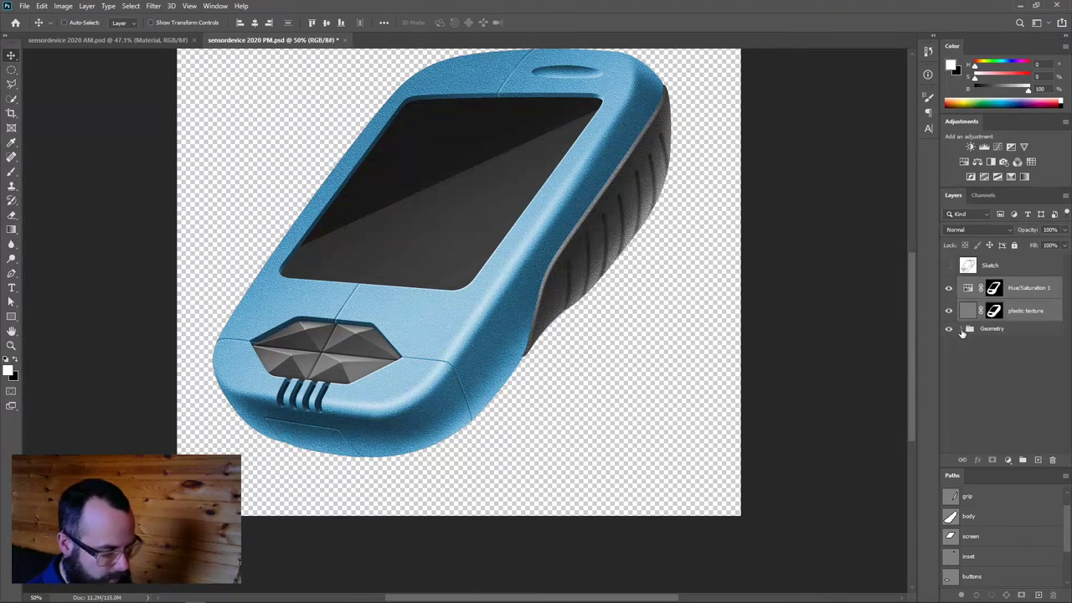
Group Hue/Saturation 1 and plastic texture into a group named 'materials' and show the Sketch layer
left_click(1023, 461)
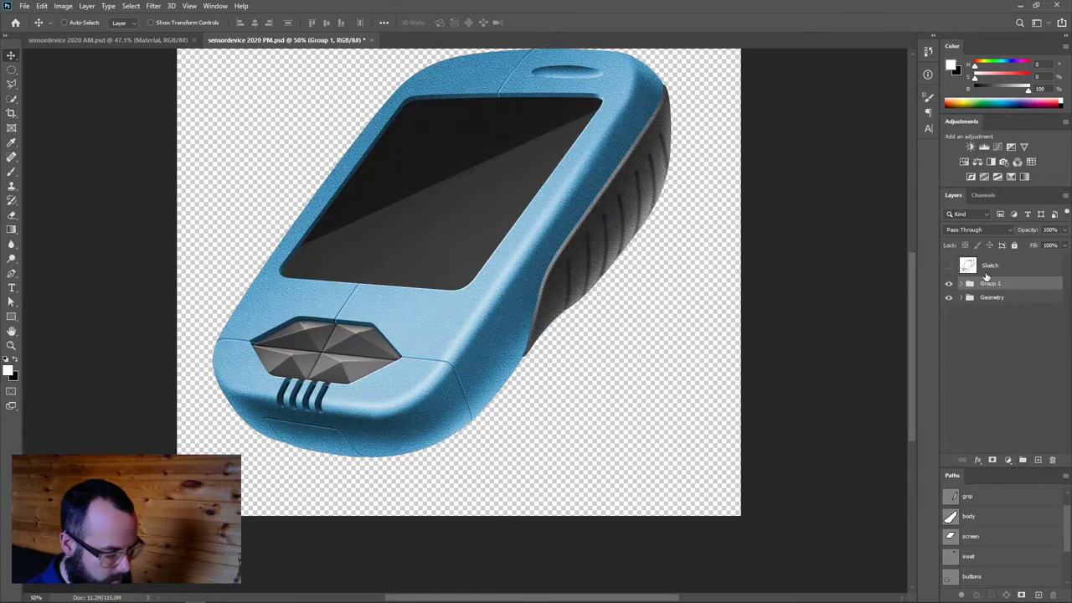
double_click(987, 286)
type("materials")
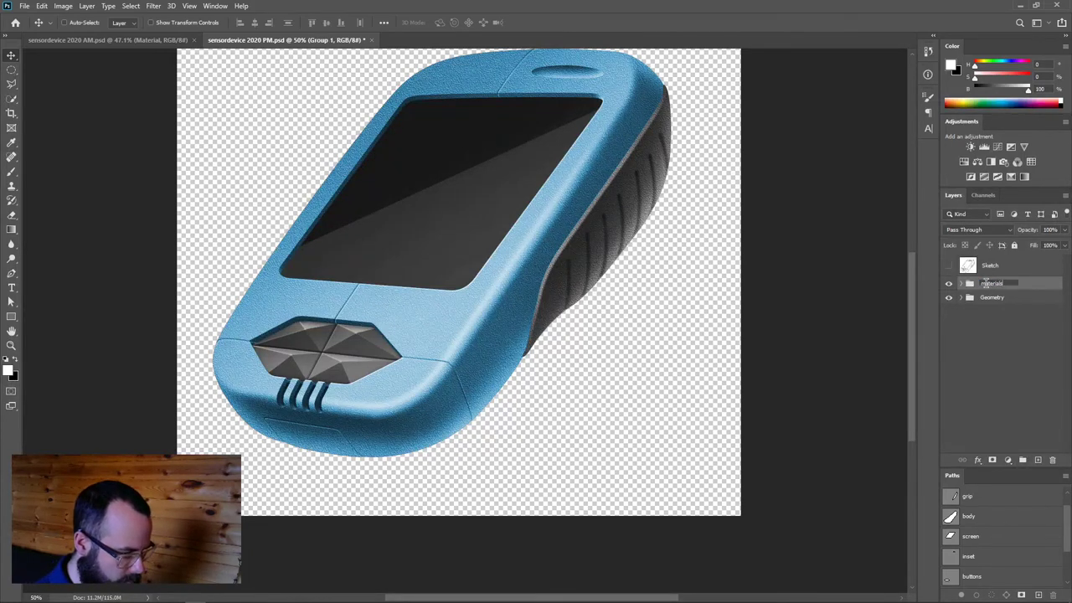
key("Return")
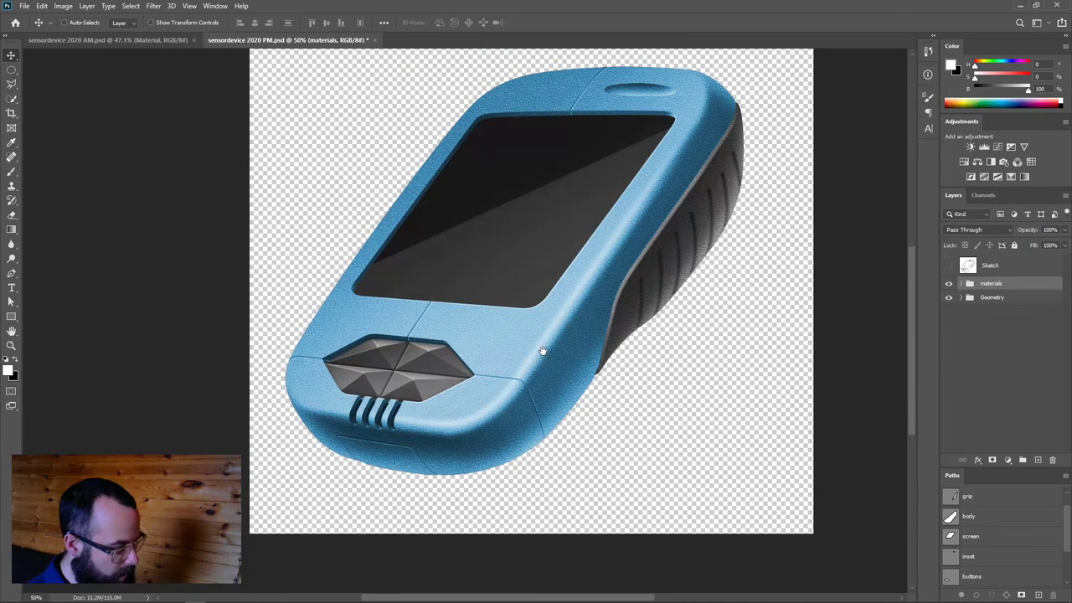
left_click(948, 265)
Set the Sketch layer's opacity to 100%, then hide the Sketch layer again
left_click_drag(457, 356, 503, 363)
left_click(1018, 266)
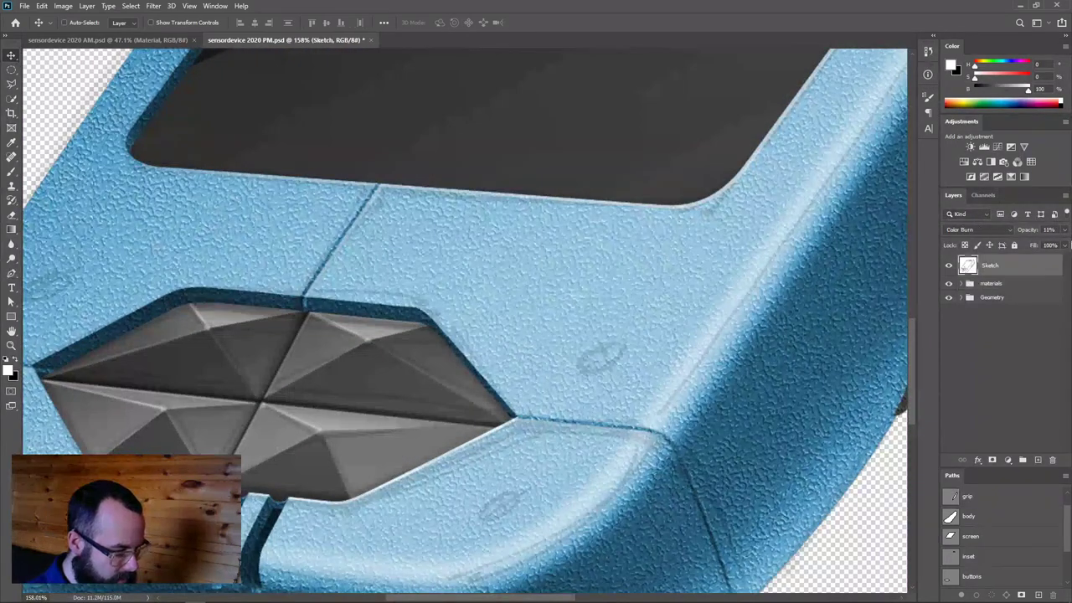
left_click(1065, 231)
left_click(1062, 242)
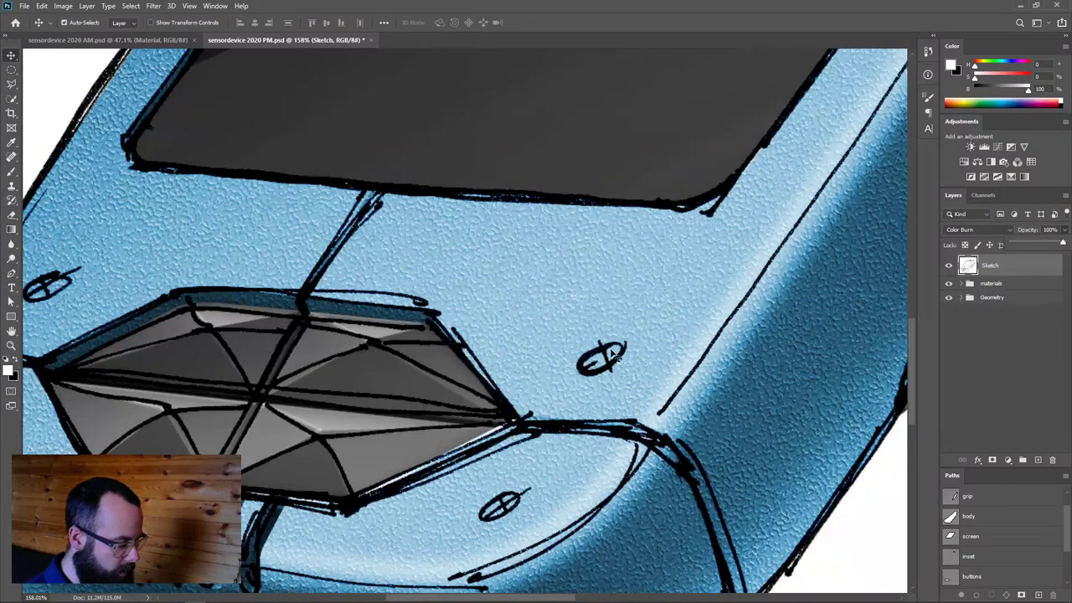
scroll(335, 469, "left", 3)
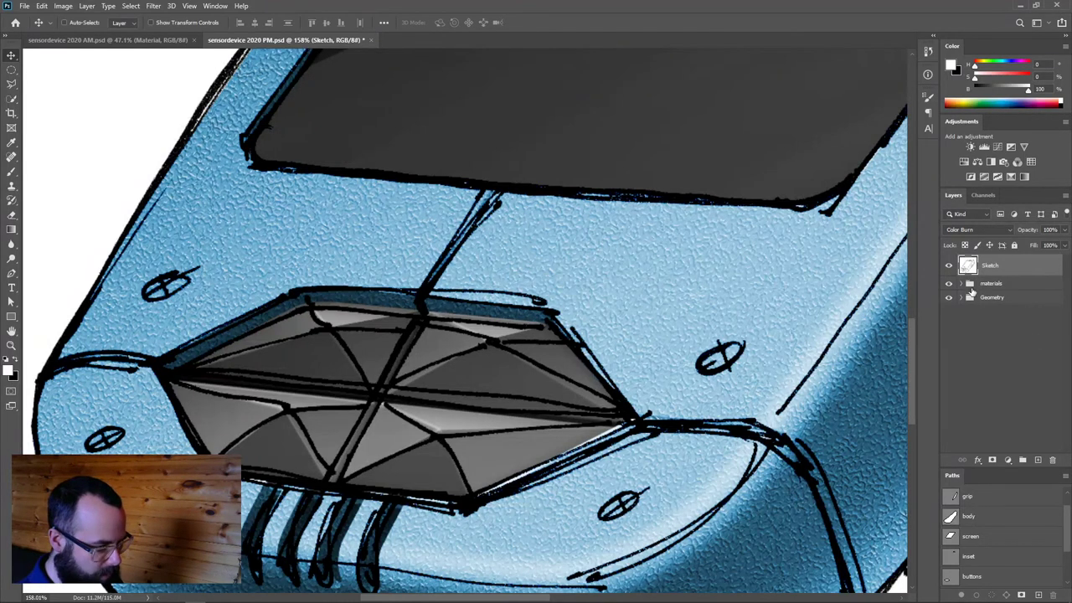
left_click(966, 358)
left_click(949, 268)
key("alt+Tab")
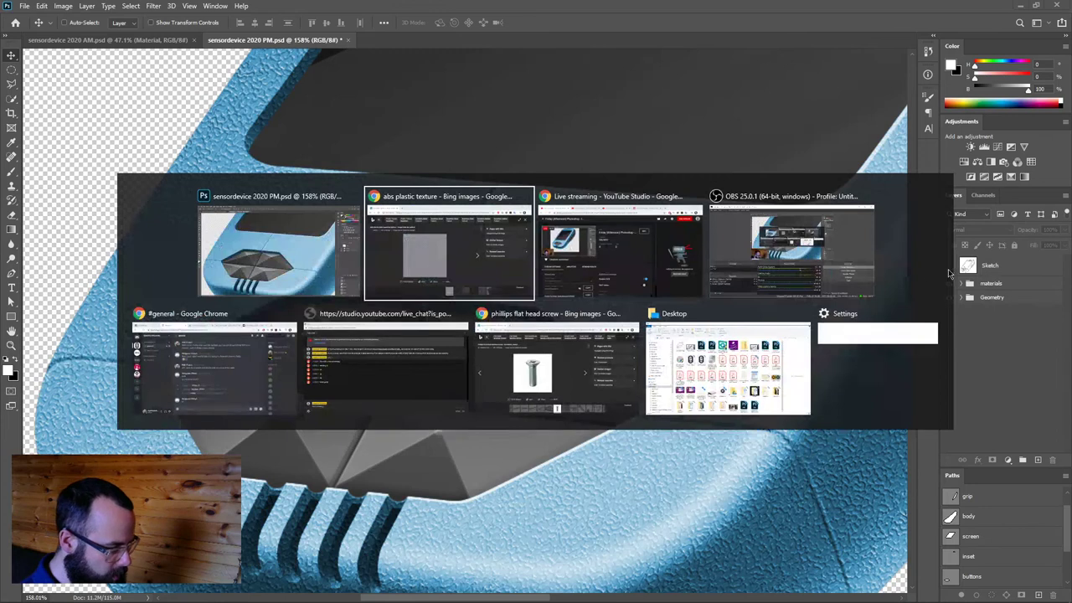
Search Bing Images for 'flat cross head screw' and browse the results
left_click(436, 257)
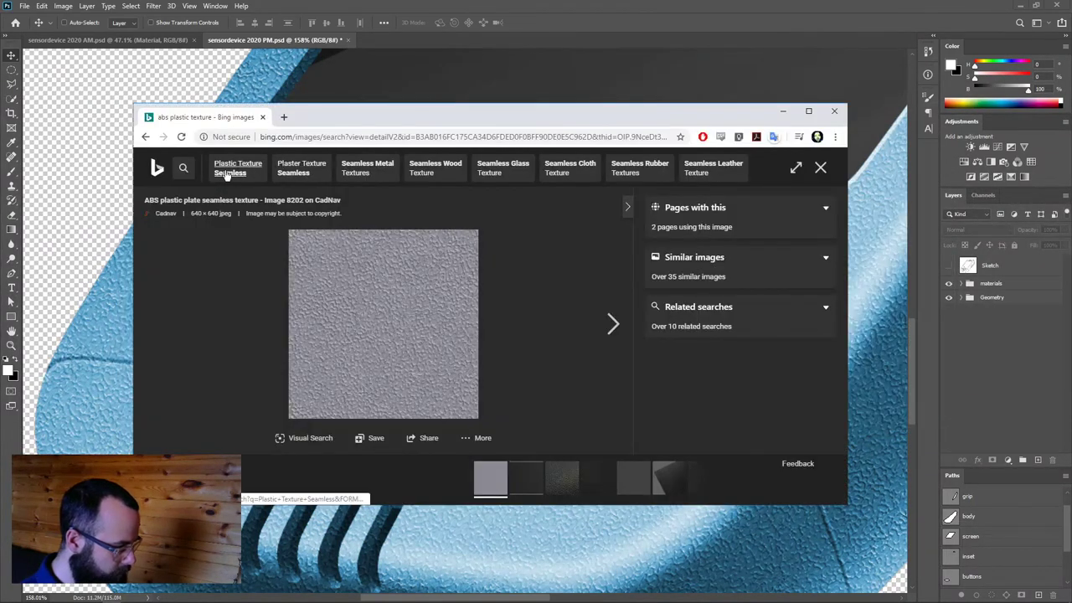
left_click(184, 168)
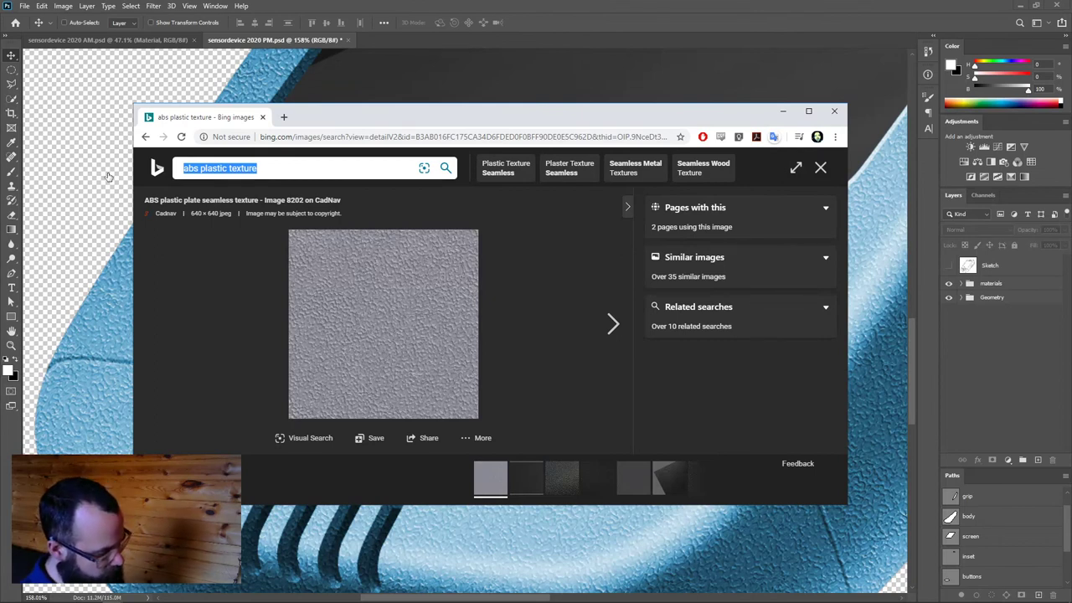
type("recess")
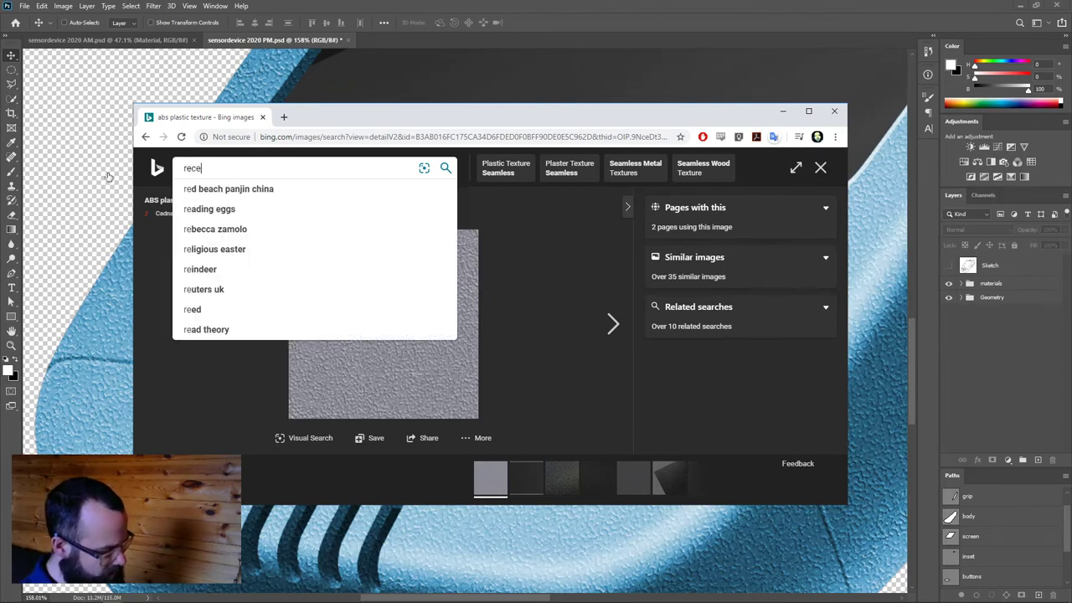
key("BackSpace")
key("BackSpace")
key("BackSpace")
key("BackSpace")
key("BackSpace")
key("BackSpace")
type("flat cross head screw")
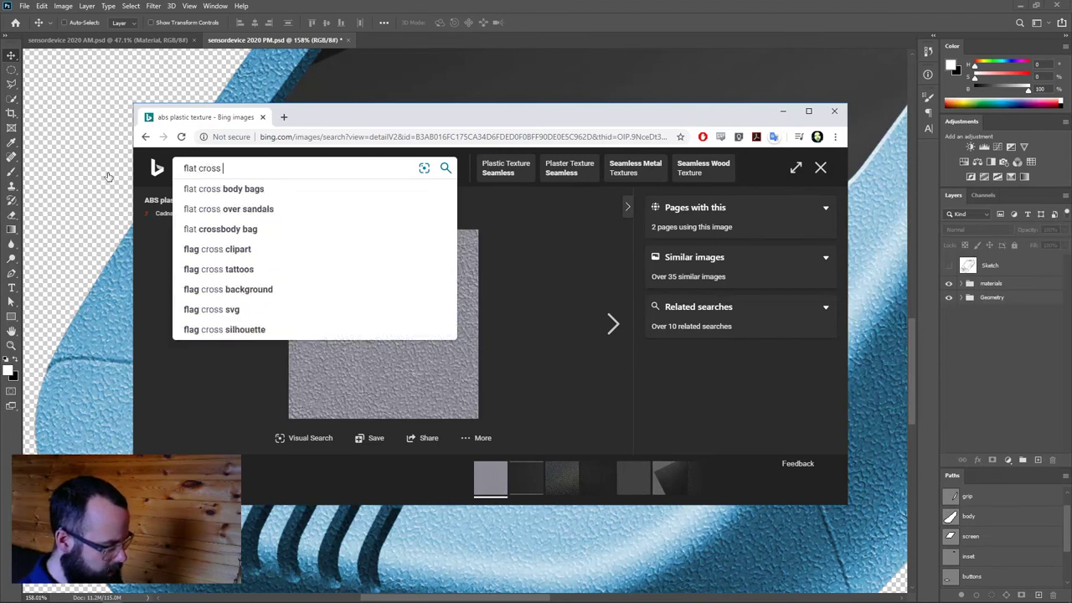
key("Return")
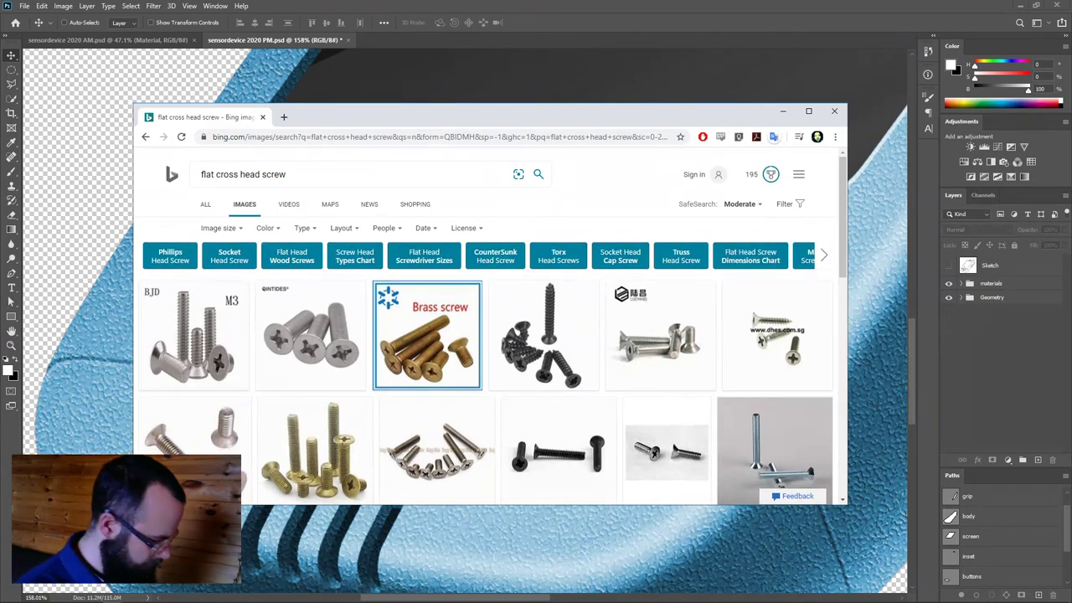
scroll(511, 382, "down", 3)
scroll(511, 381, "down", 3)
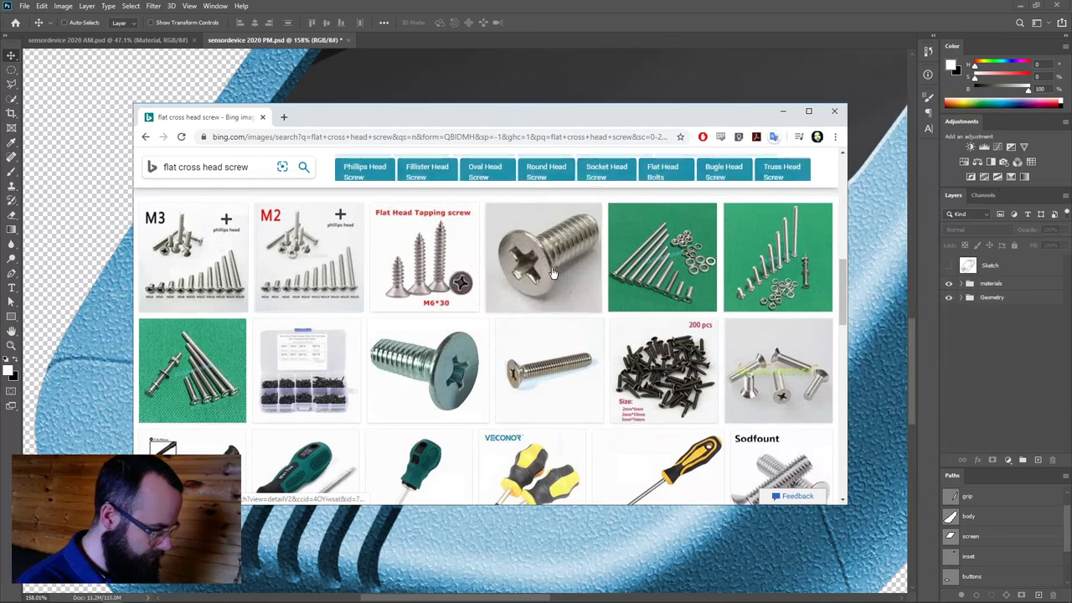
scroll(511, 385, "down", 2)
scroll(509, 393, "down", 3)
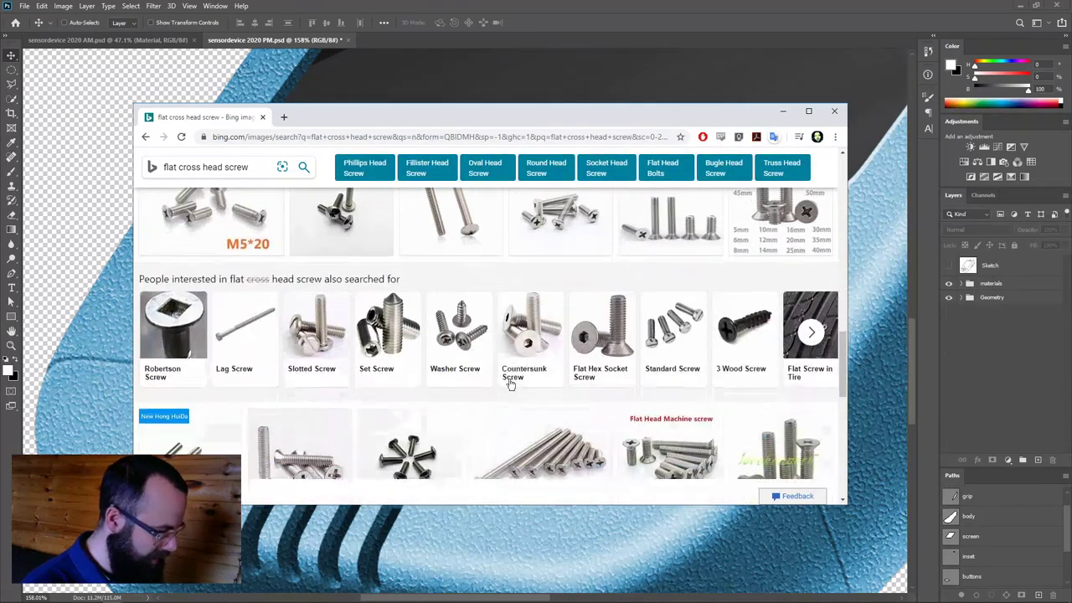
scroll(507, 387, "down", 2)
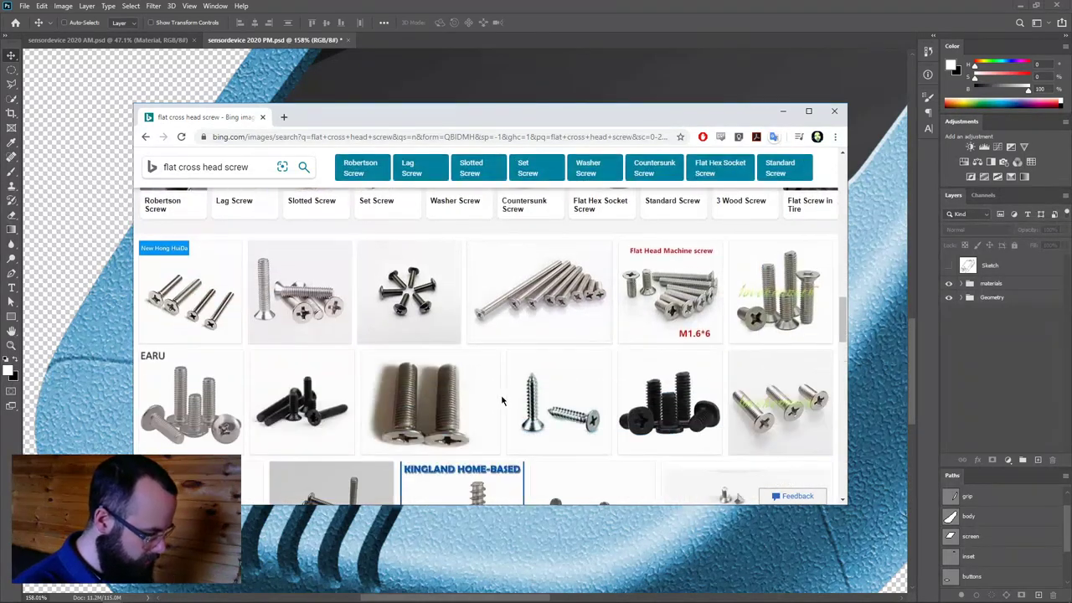
scroll(507, 398, "down", 2)
Change the Bing query to 'flat hex screw' and run the search
left_click_drag(180, 166, 201, 167)
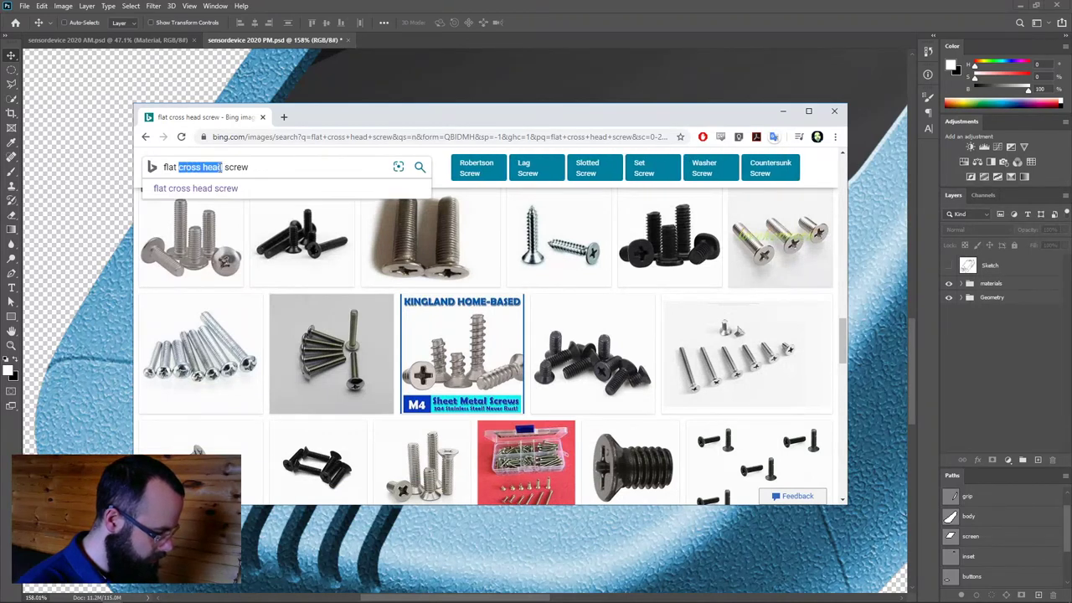
type("hex")
key("Return")
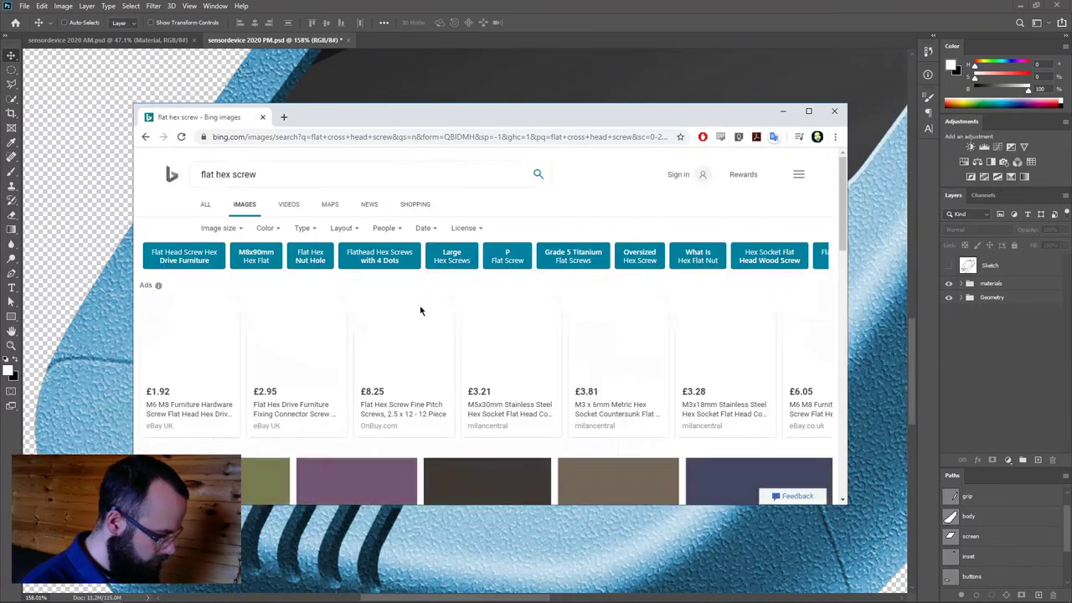
Scroll through the flat hex screw image results looking for a suitable photo
scroll(423, 352, "down", 3)
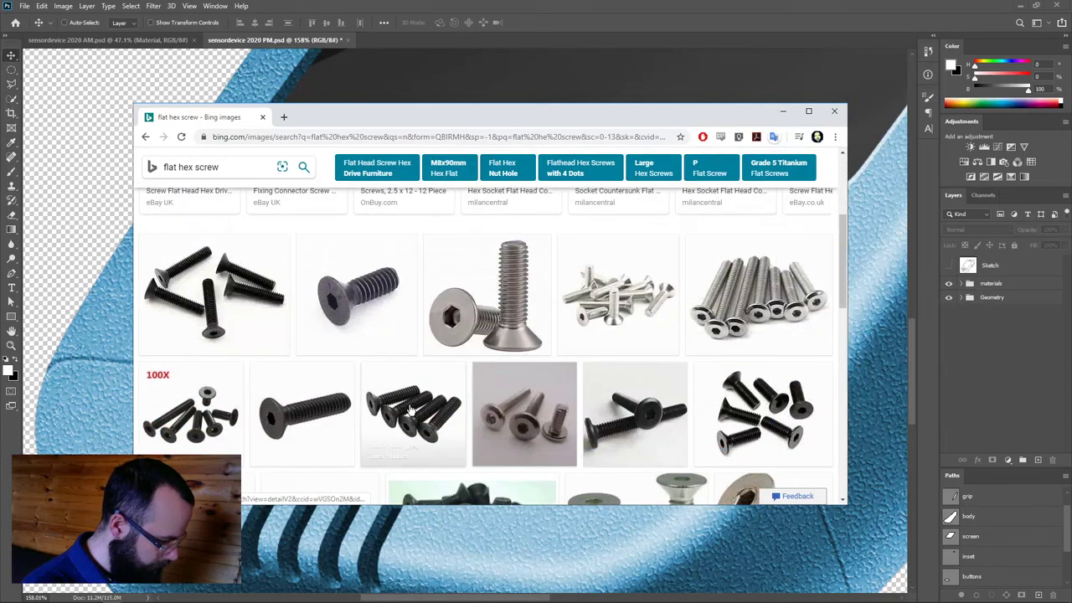
scroll(410, 408, "down", 3)
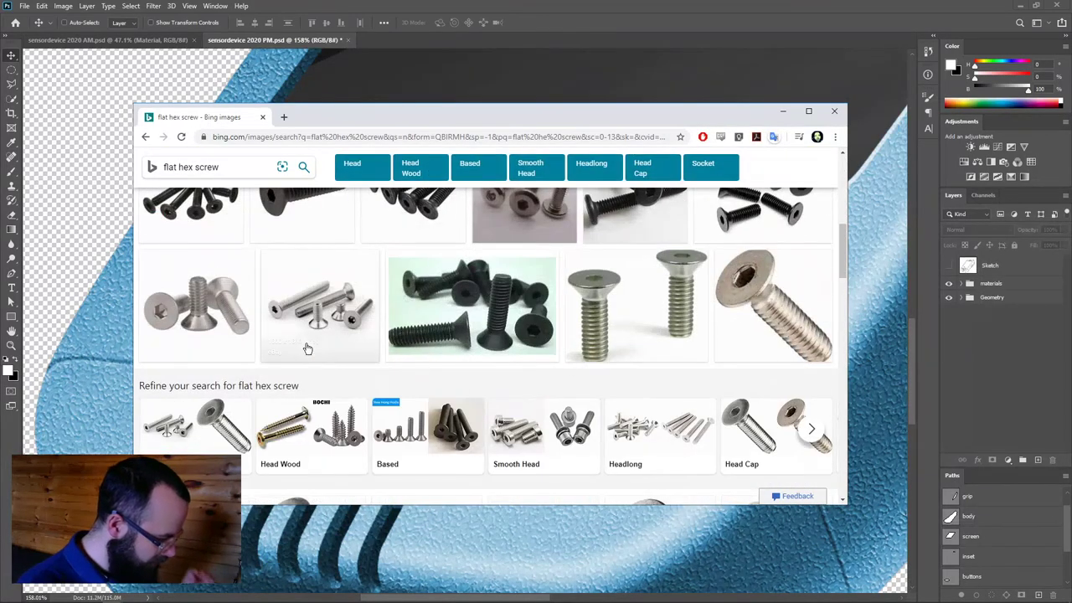
scroll(474, 406, "down", 1)
scroll(630, 378, "down", 10)
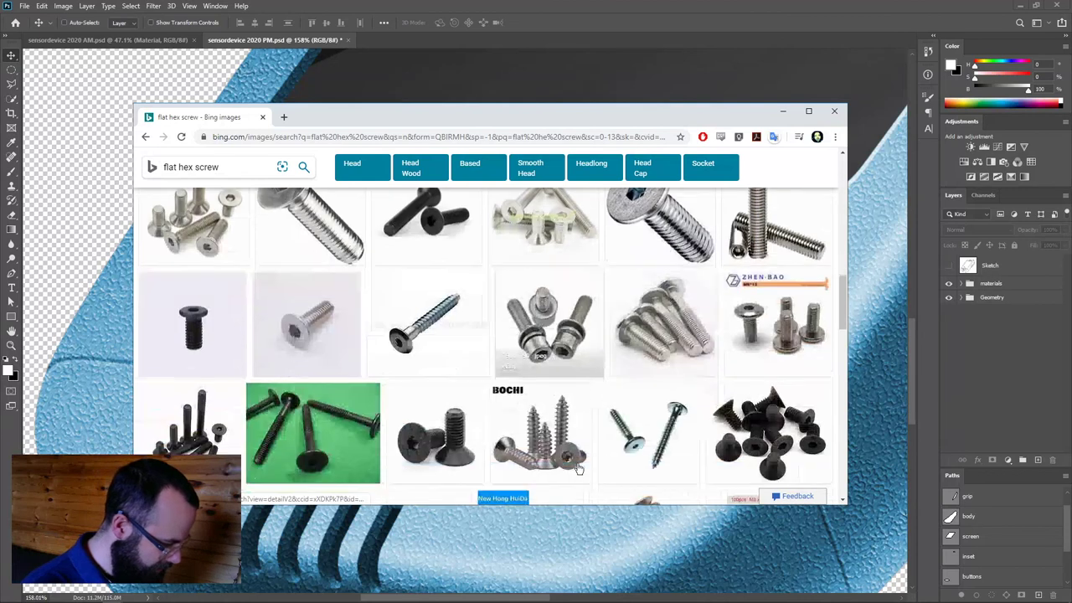
scroll(567, 430, "down", 5)
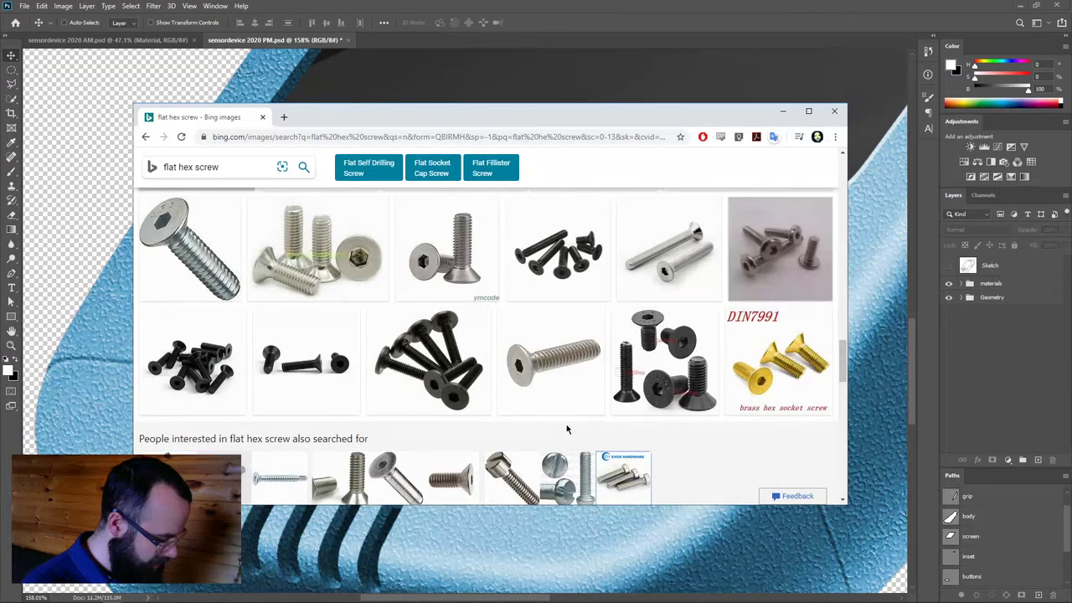
scroll(567, 430, "down", 6)
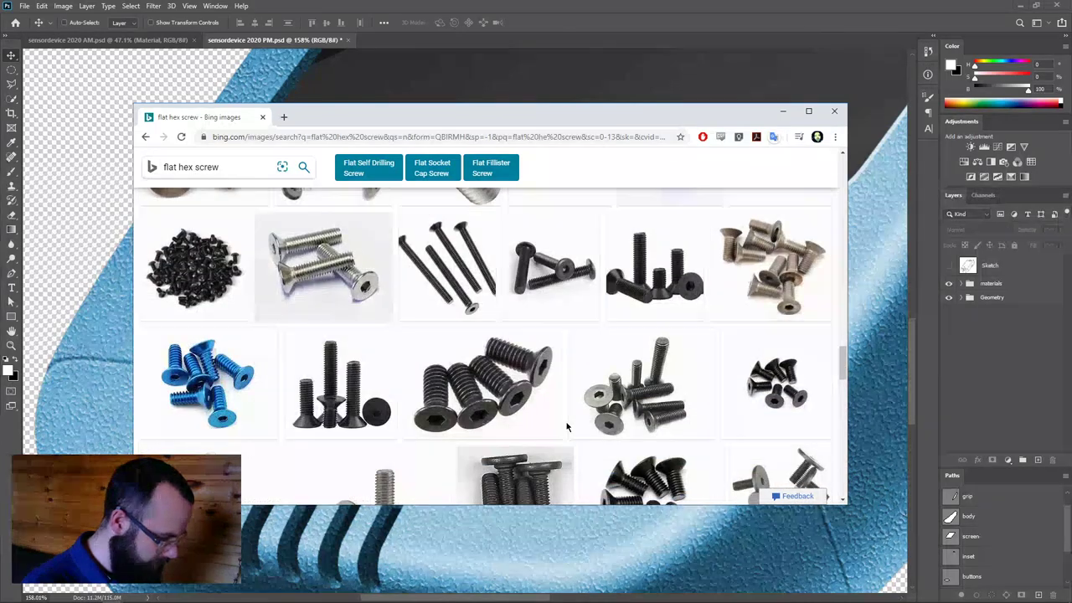
scroll(566, 427, "down", 5)
scroll(566, 428, "down", 1)
scroll(565, 424, "up", 3)
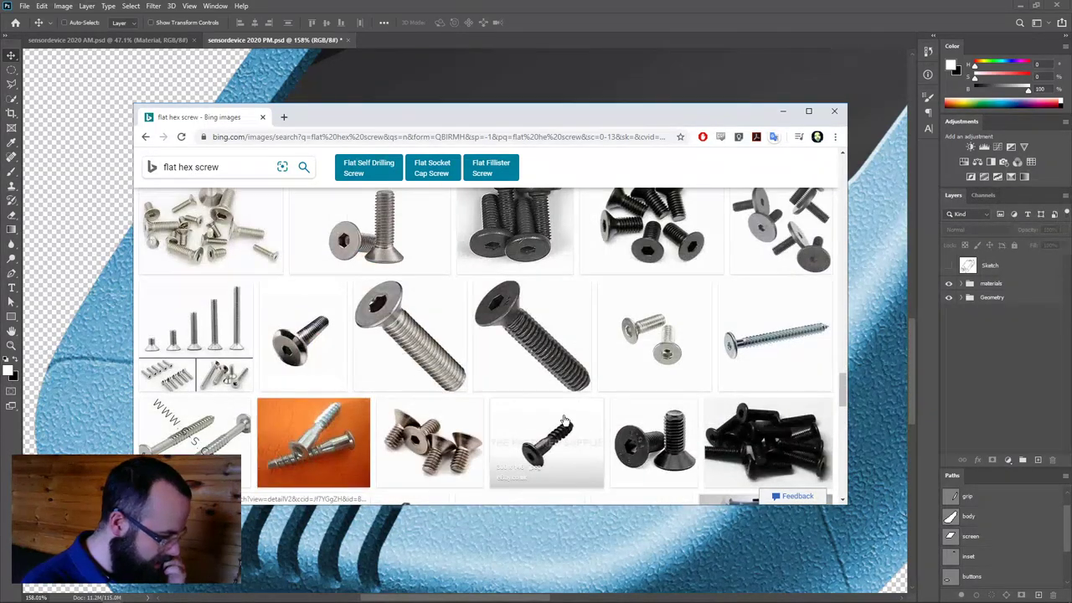
scroll(565, 419, "down", 3)
scroll(553, 436, "down", 3)
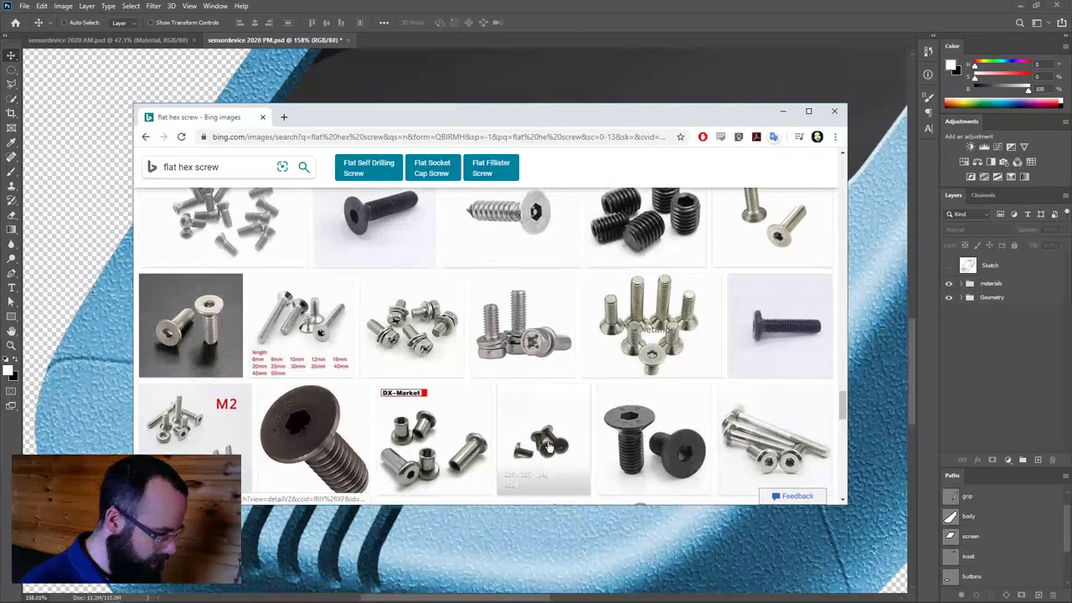
scroll(548, 446, "down", 5)
scroll(621, 400, "up", 1)
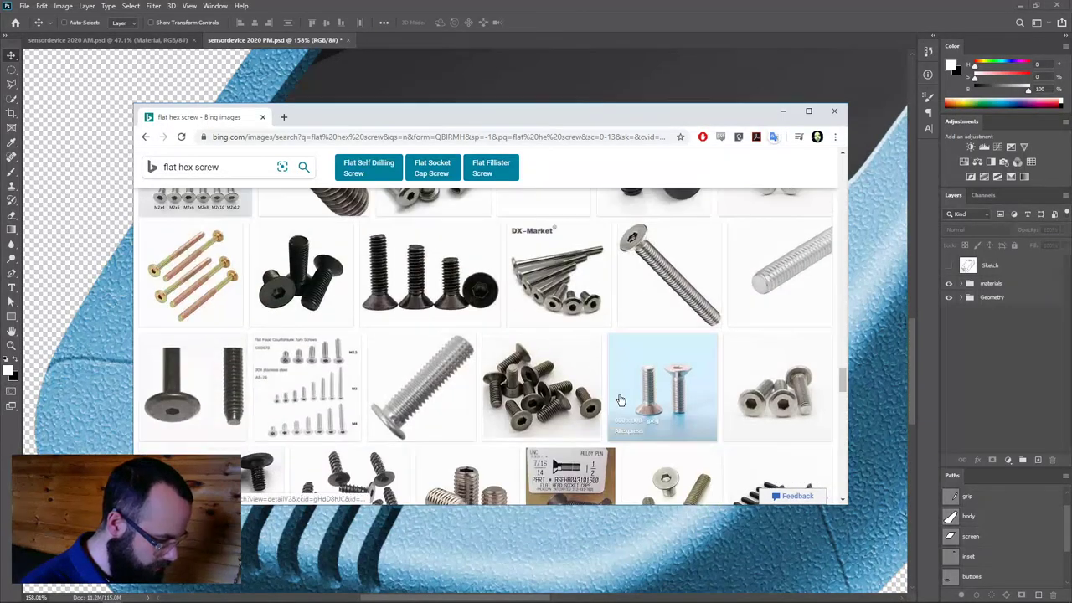
scroll(678, 394, "down", 3)
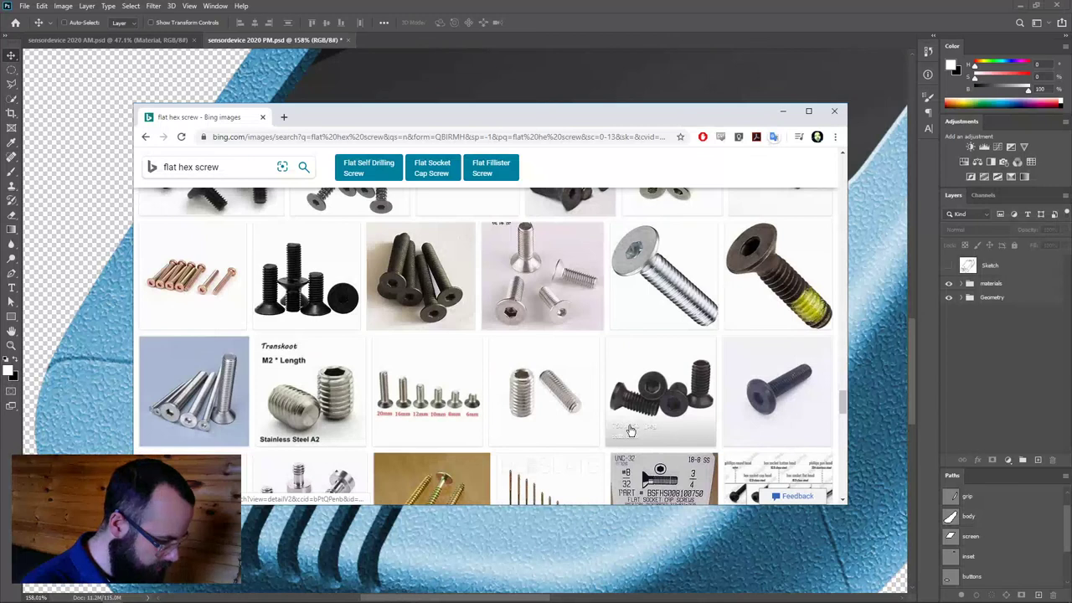
scroll(417, 355, "down", 10)
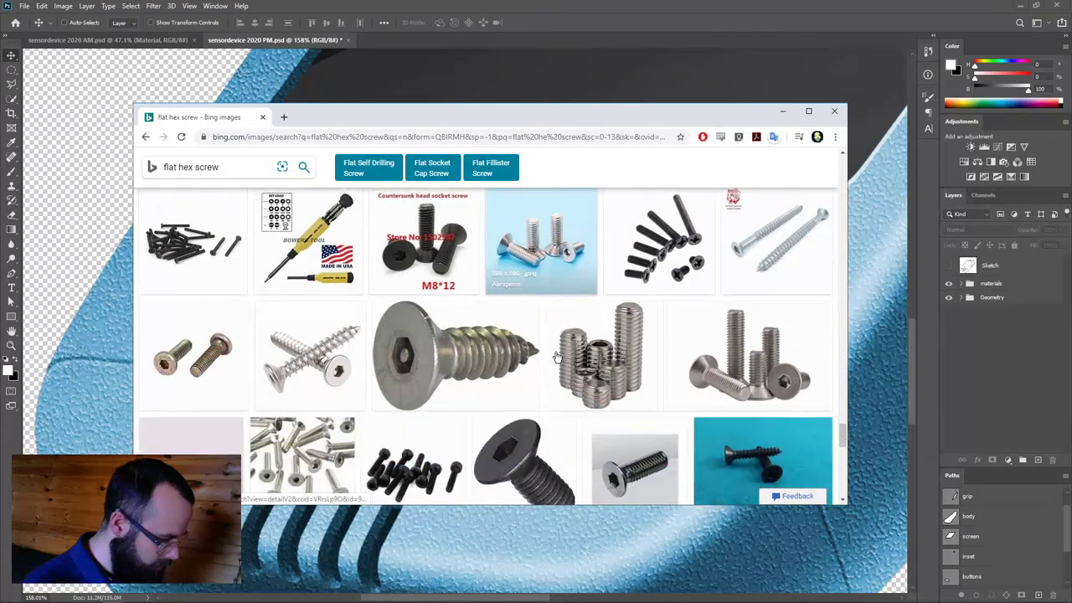
scroll(453, 277, "up", 1)
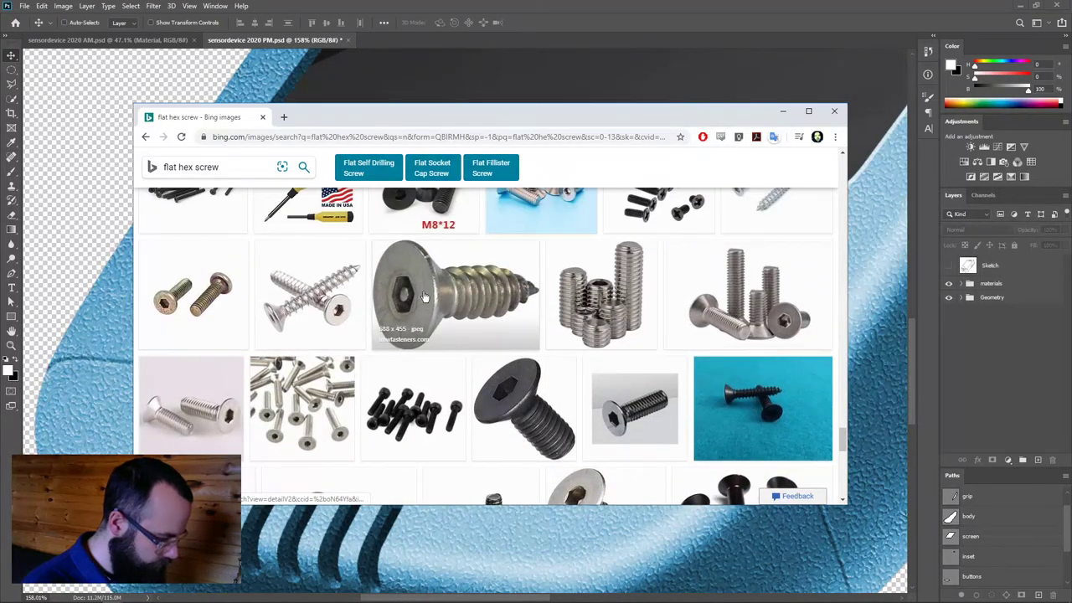
scroll(417, 292, "down", 6)
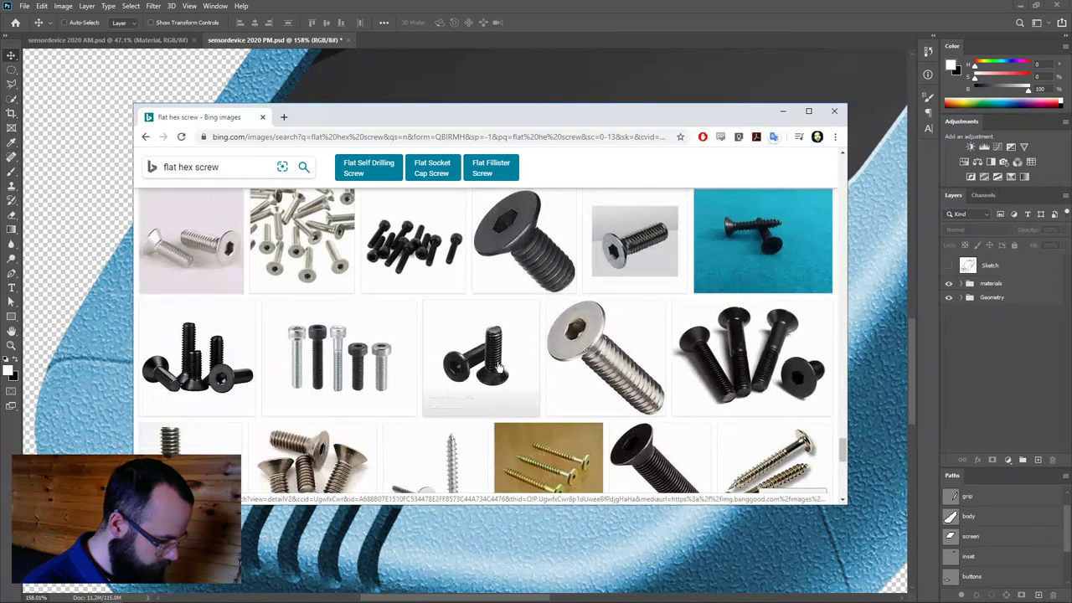
scroll(497, 366, "up", 2)
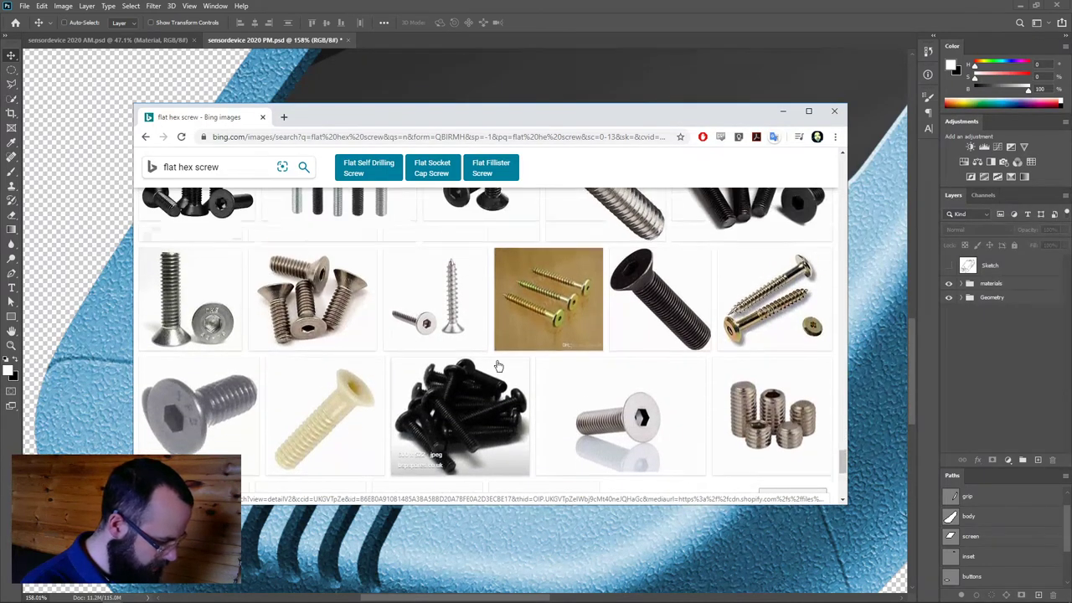
scroll(469, 352, "down", 3)
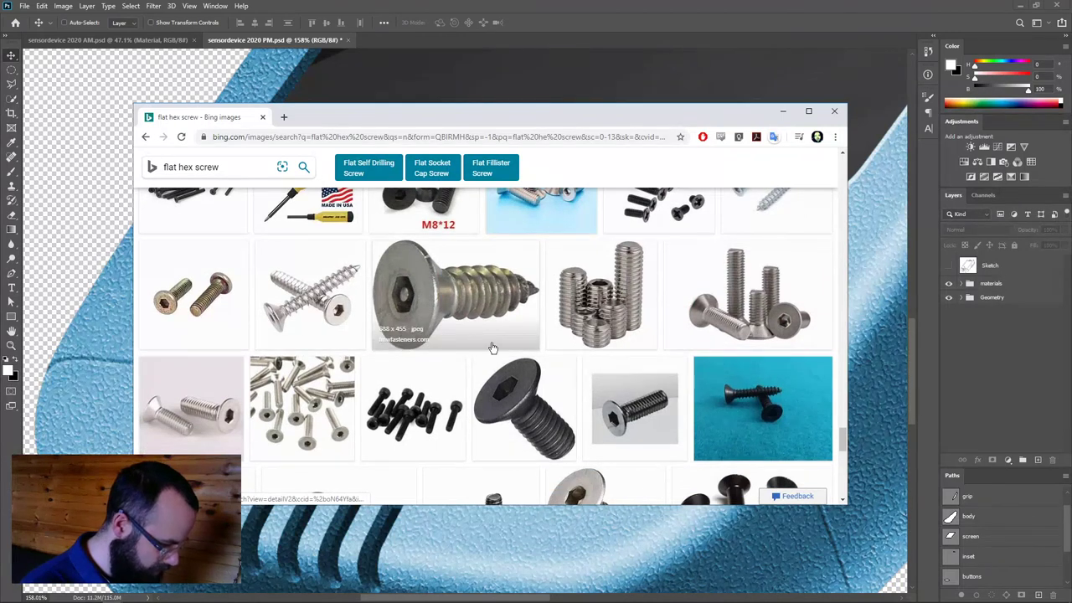
scroll(493, 348, "up", 10)
scroll(493, 339, "down", 3)
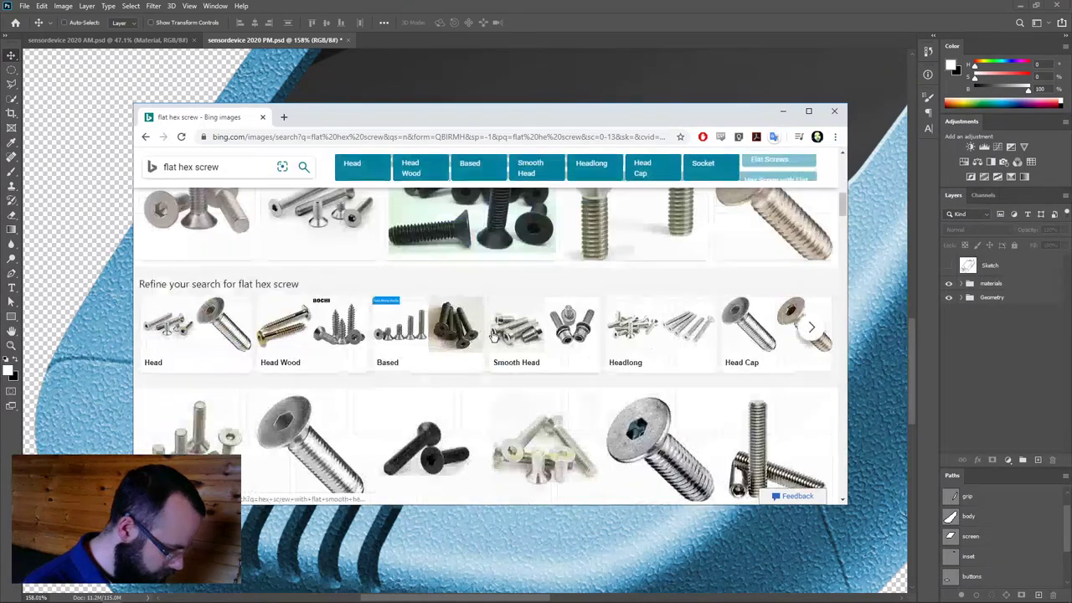
scroll(494, 344, "down", 4)
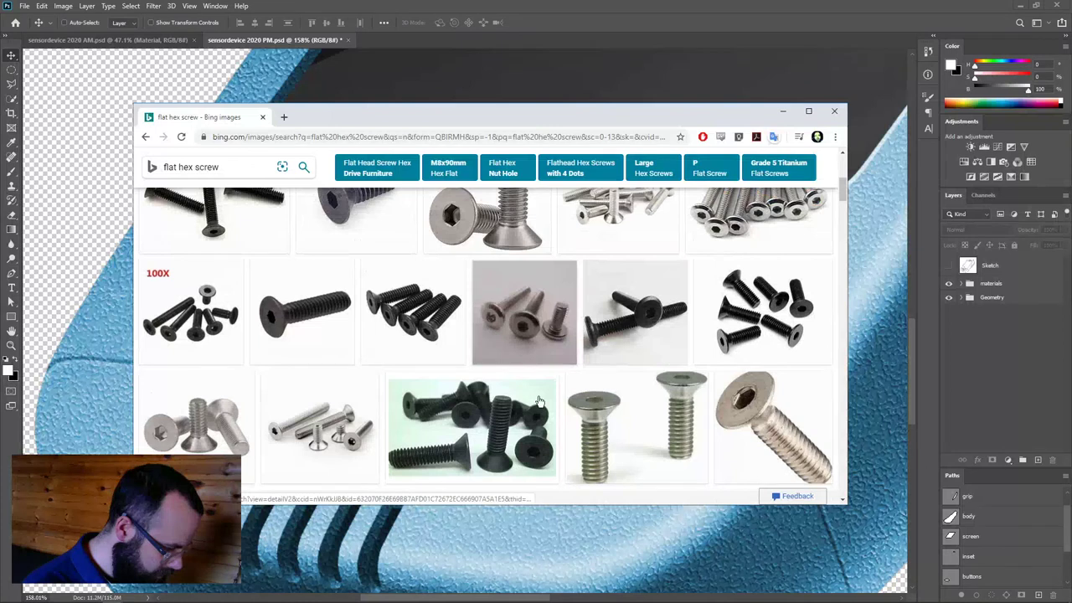
scroll(432, 426, "up", 10)
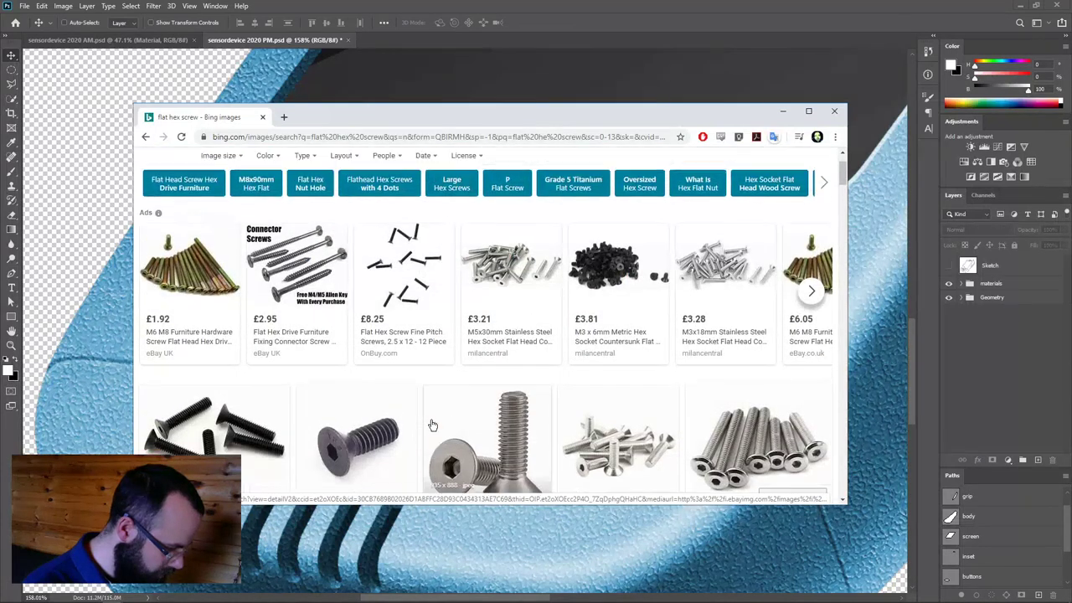
scroll(430, 419, "down", 10)
scroll(431, 418, "up", 4)
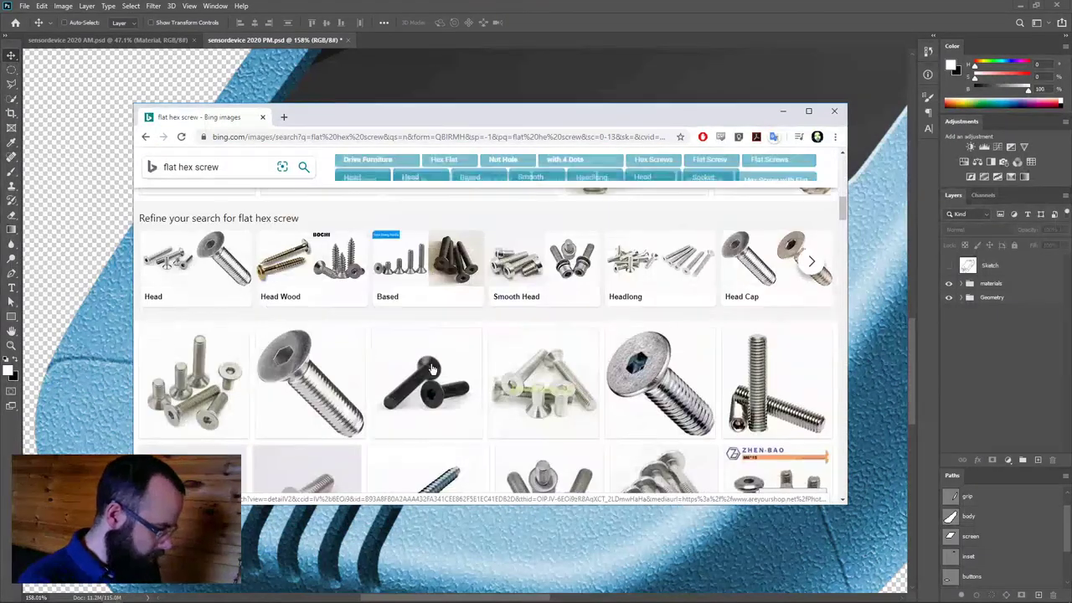
scroll(430, 376, "down", 8)
scroll(430, 360, "down", 5)
scroll(430, 369, "up", 4)
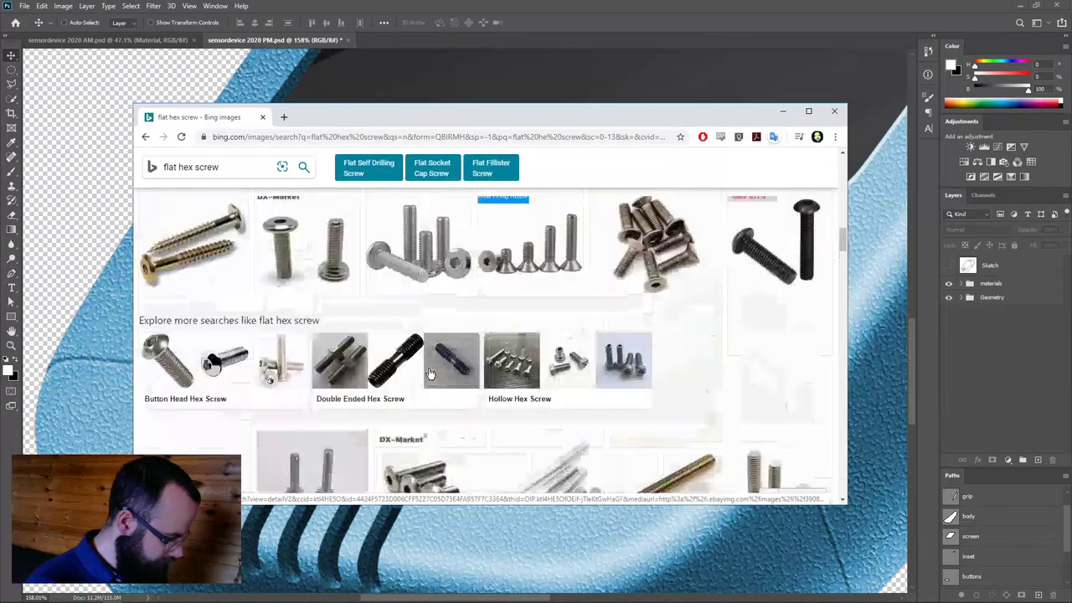
scroll(429, 373, "down", 5)
scroll(558, 383, "down", 4)
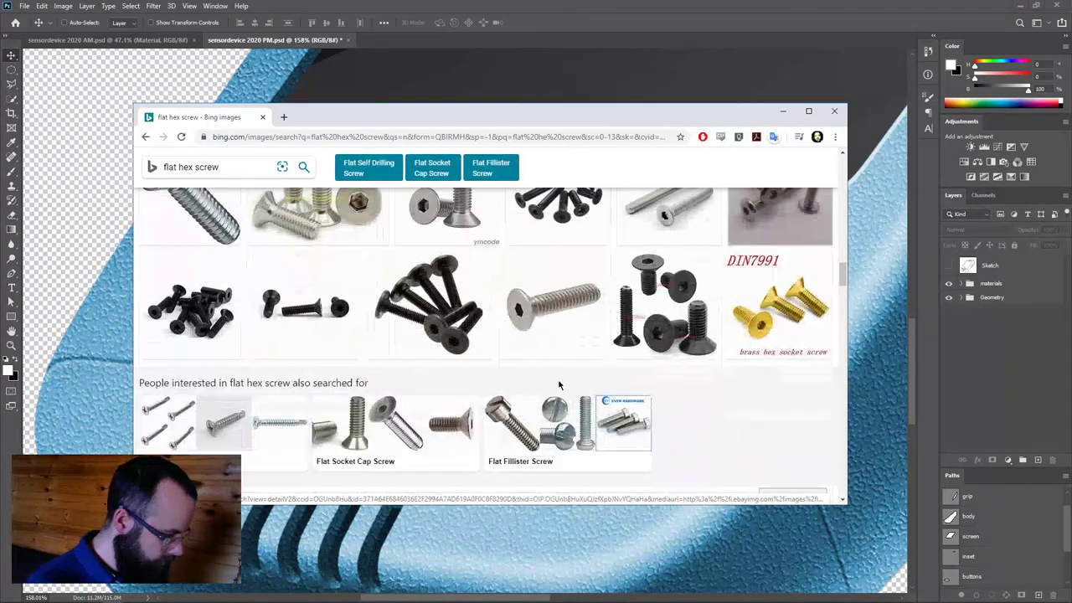
scroll(559, 385, "down", 1)
scroll(560, 386, "down", 5)
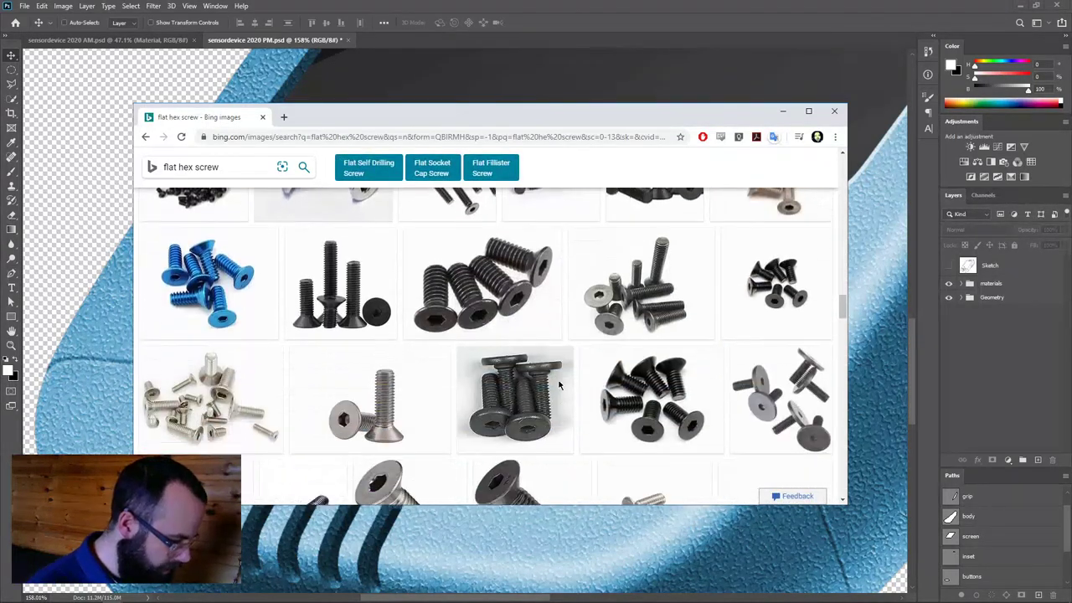
scroll(560, 385, "down", 2)
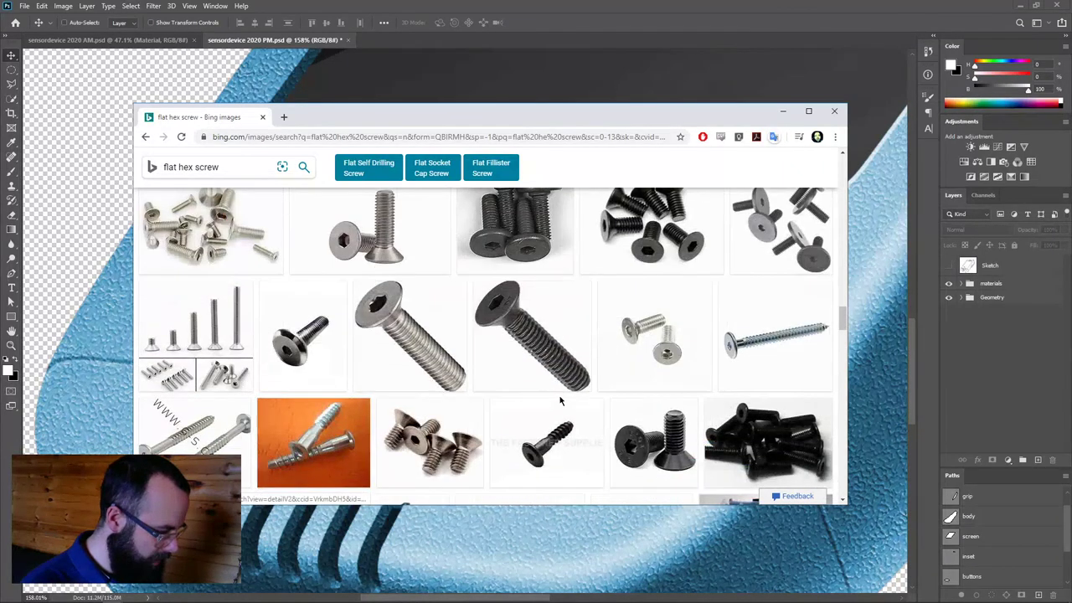
Copy the countersunk hex socket screw photo and paste it into the device document as a layer
left_click(364, 222)
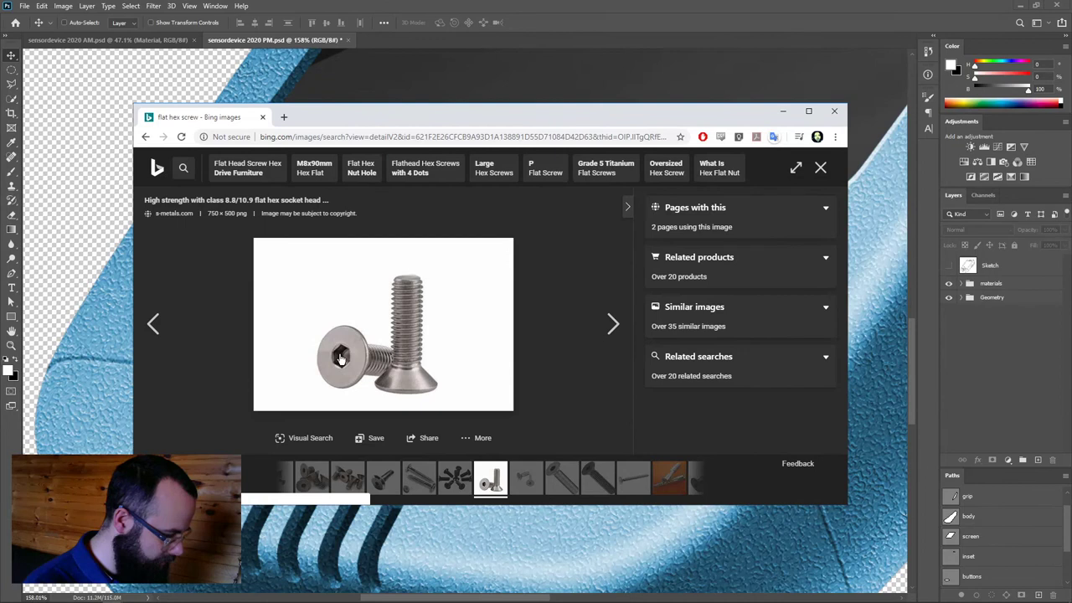
right_click(340, 359)
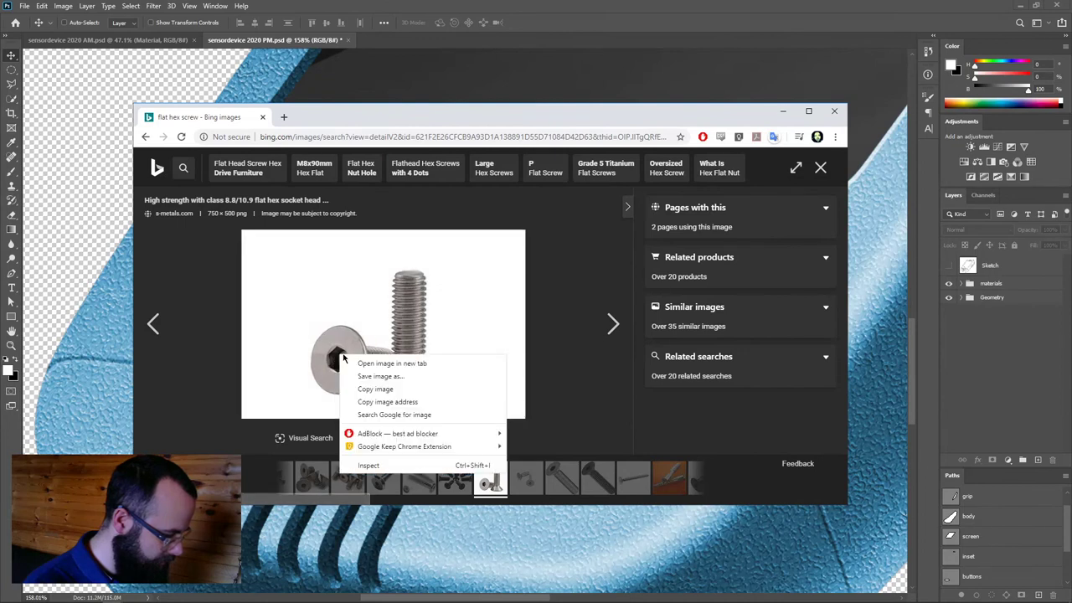
left_click(375, 391)
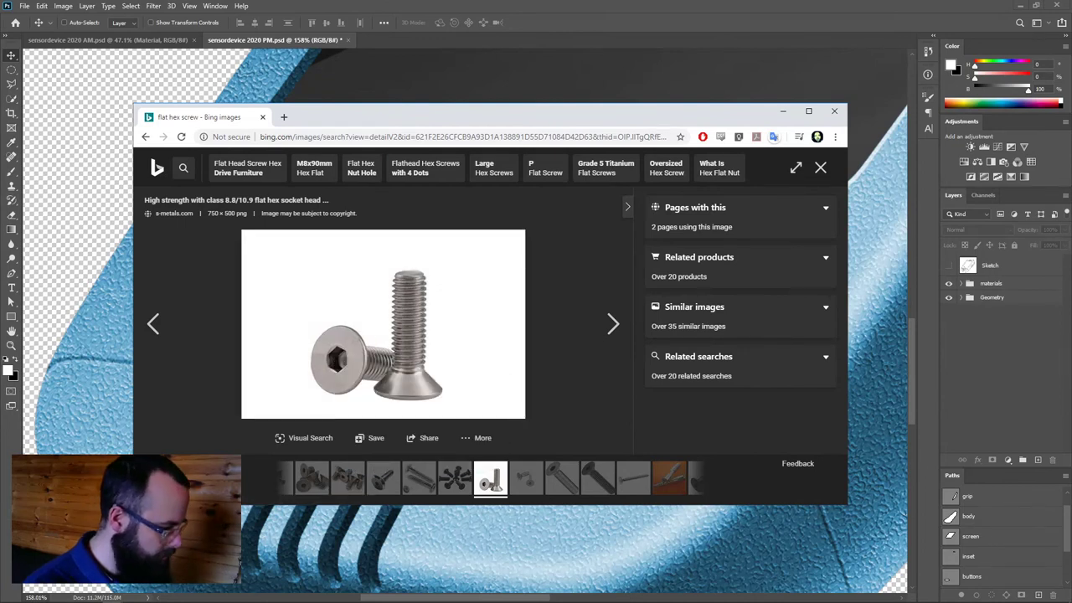
left_click(762, 84)
key("ctrl+v")
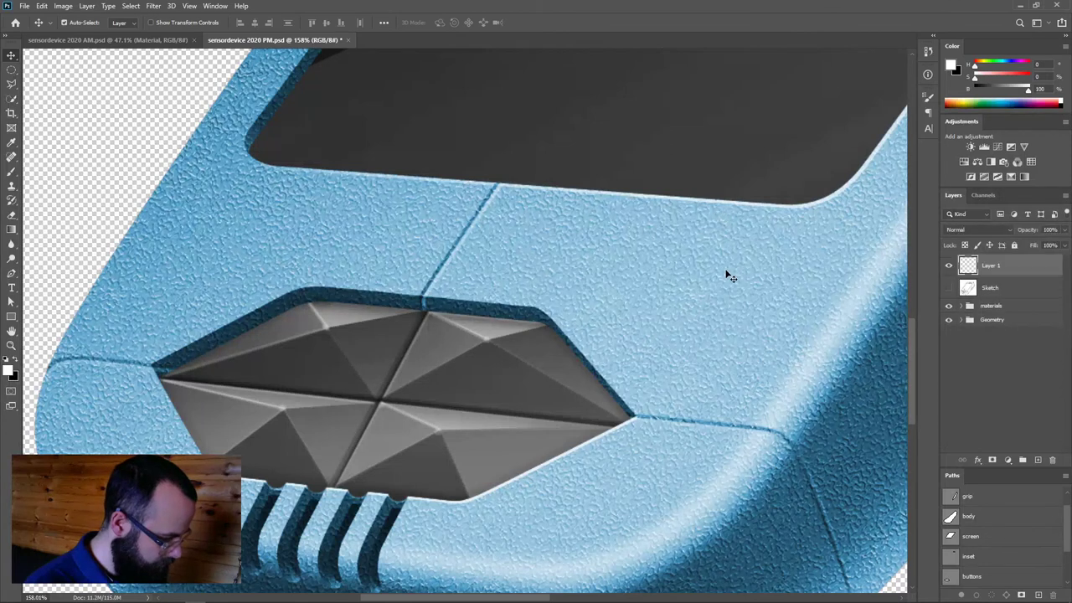
left_click(11, 70)
left_click_drag(355, 402, 424, 482)
left_click_drag(381, 434, 388, 436)
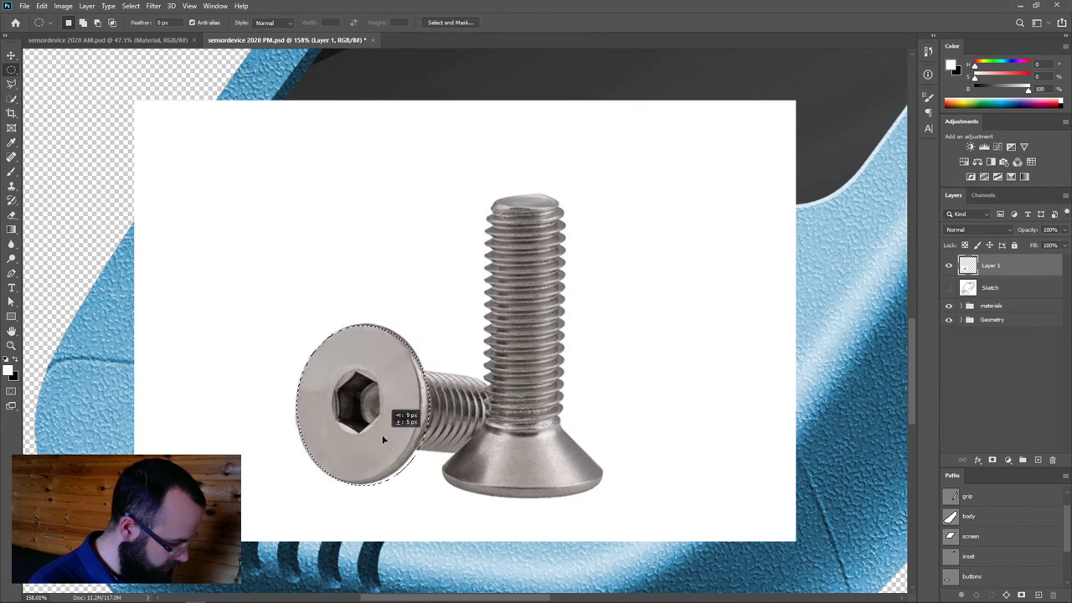
key("ctrl+t")
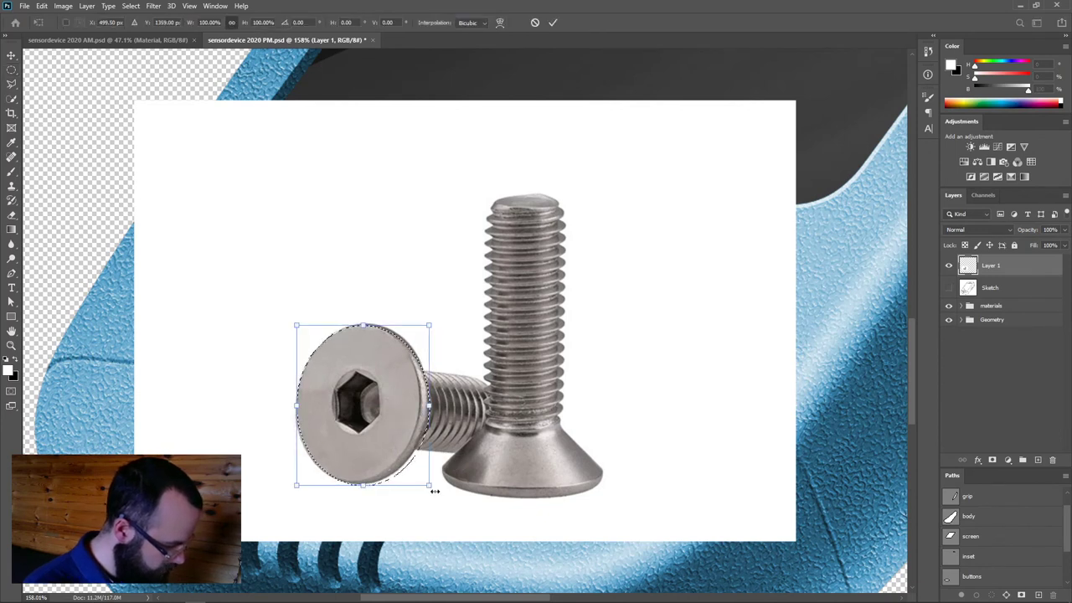
key("Return")
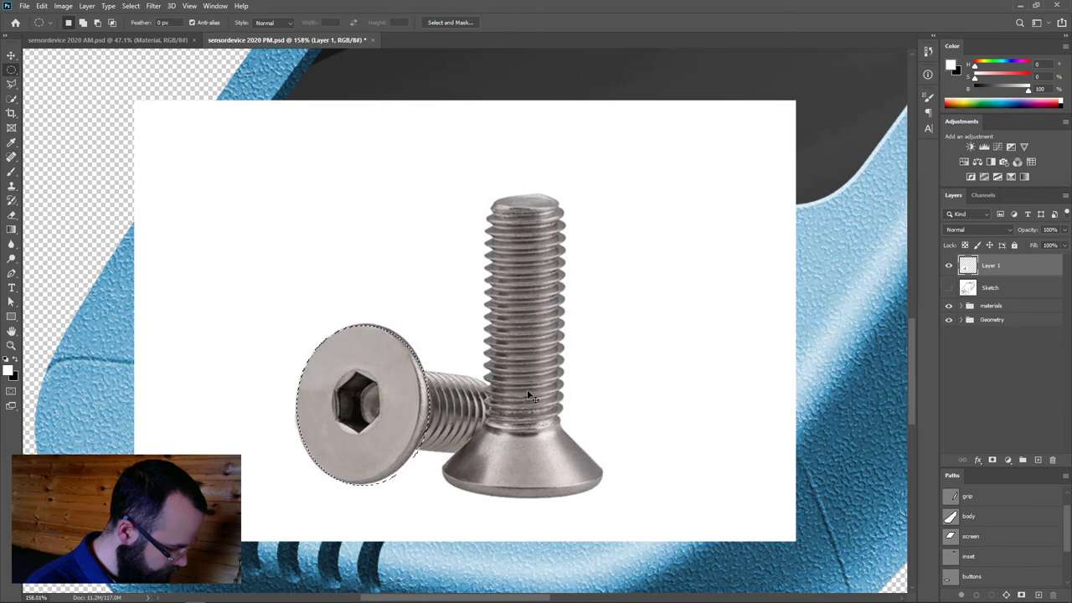
key("ctrl+d")
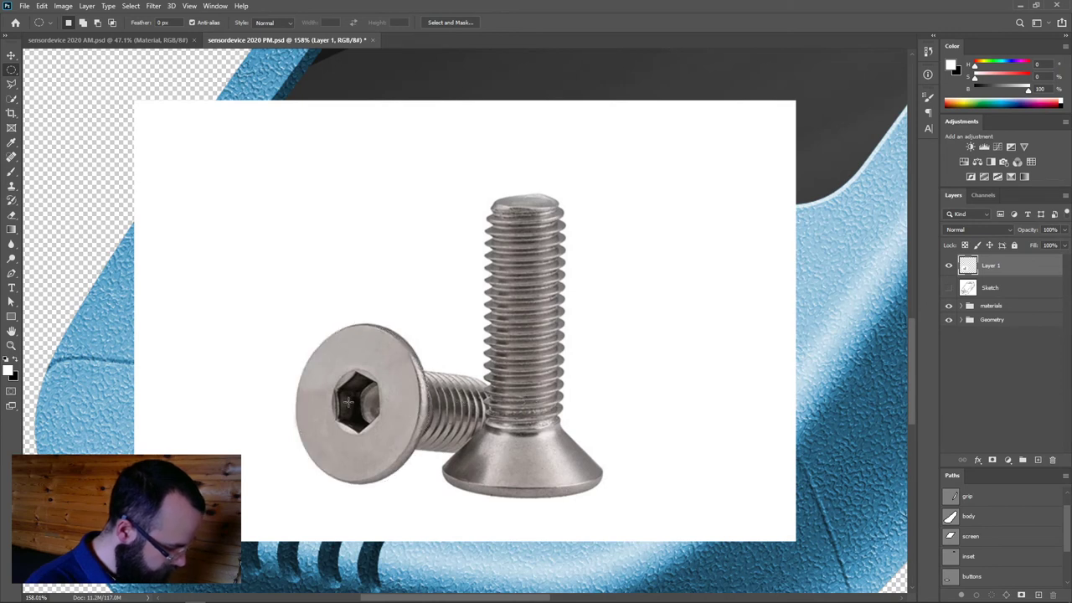
mouse_move(362, 404)
left_mouse_down()
mouse_move(420, 456)
mouse_move(421, 482)
left_mouse_up()
mouse_move(970, 266)
left_mouse_down()
mouse_move(1005, 433)
mouse_move(1053, 463)
left_mouse_up()
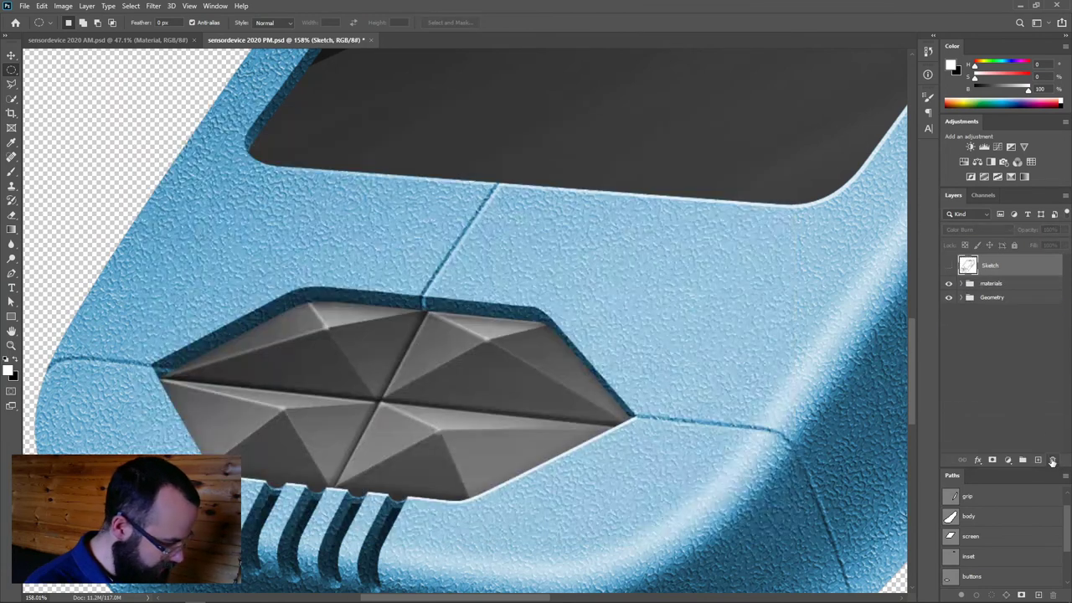
key("alt+Tab")
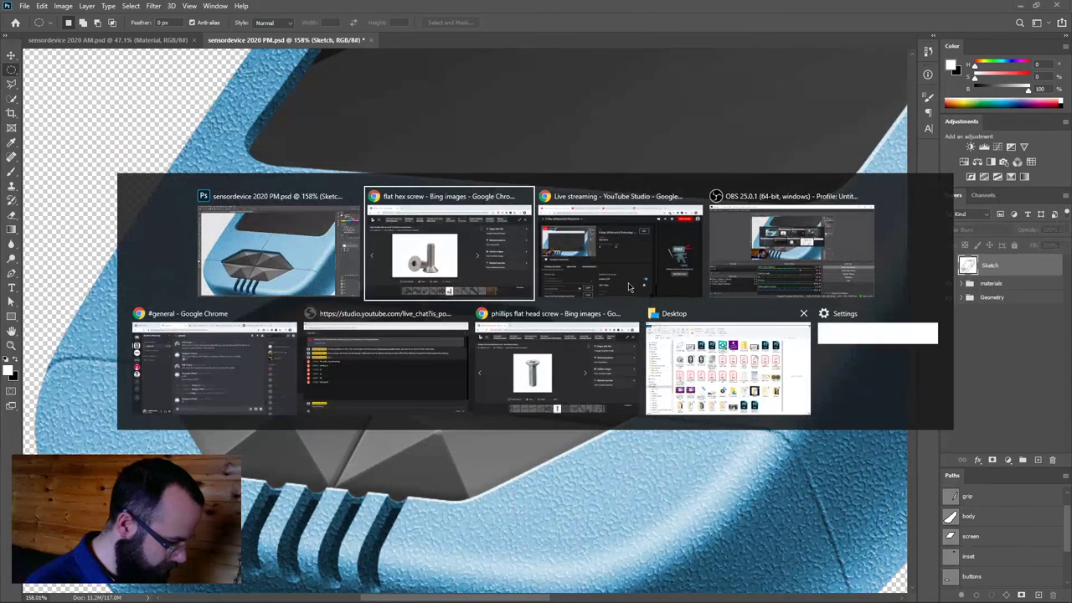
Close the phillips flat head screw window and return to the flat hex screw results grid
left_click(526, 368)
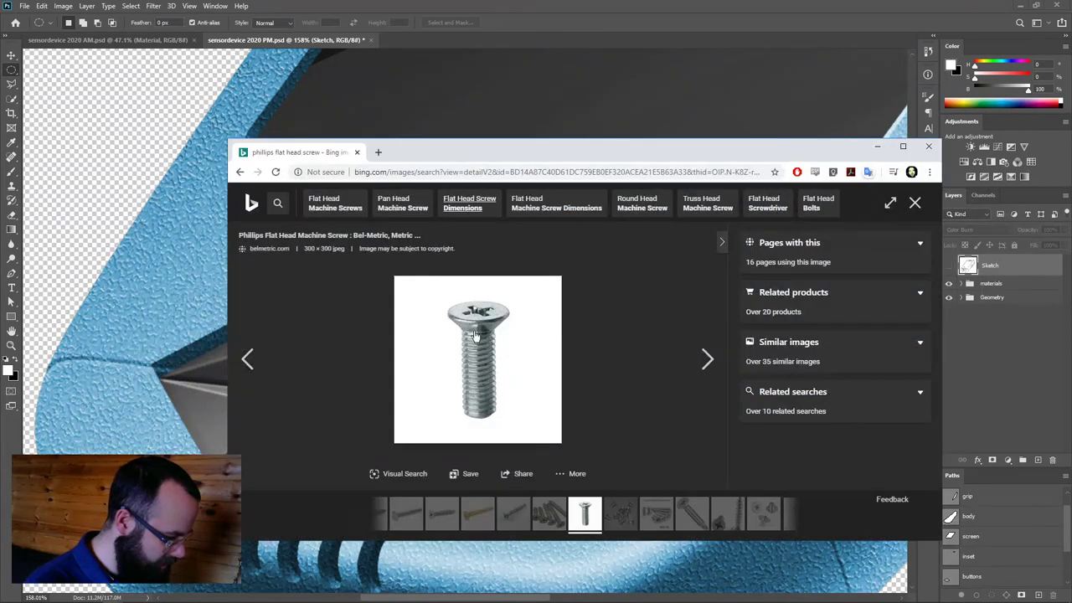
left_click(929, 148)
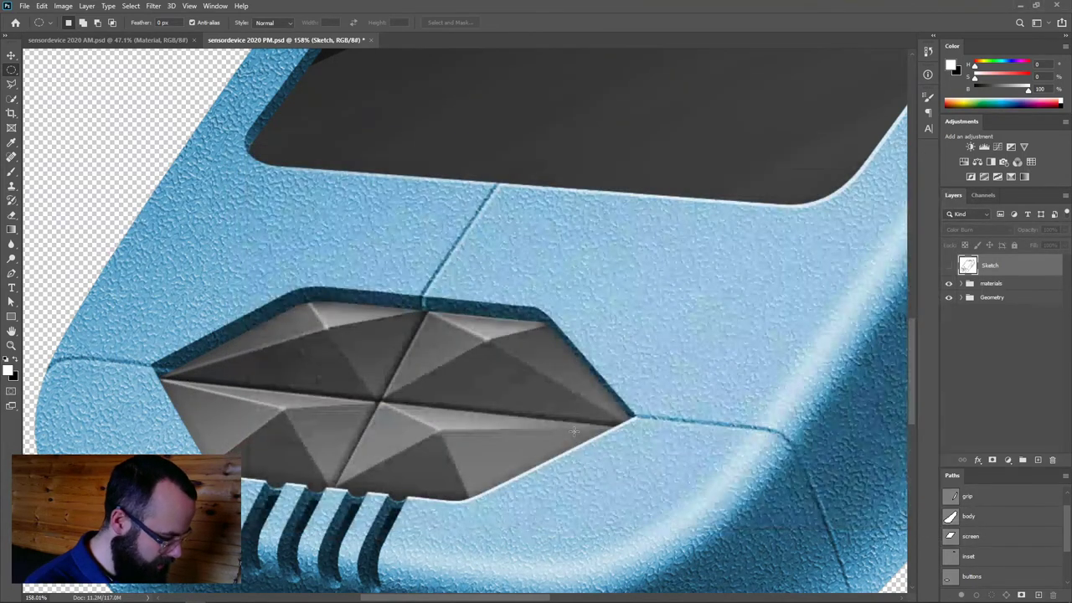
key("alt+Tab")
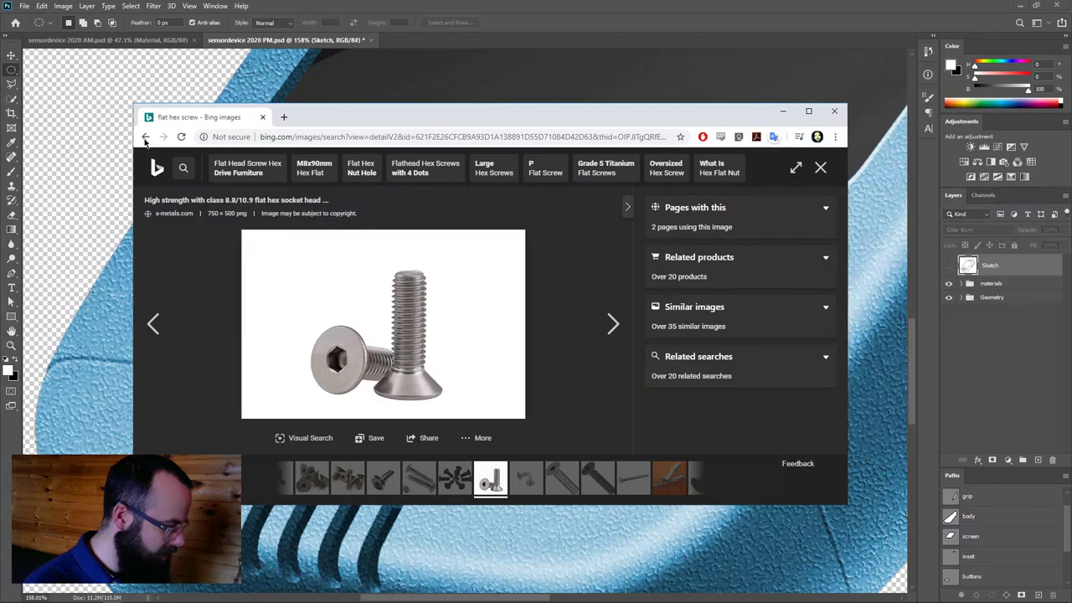
left_click(146, 138)
scroll(507, 377, "down", 3)
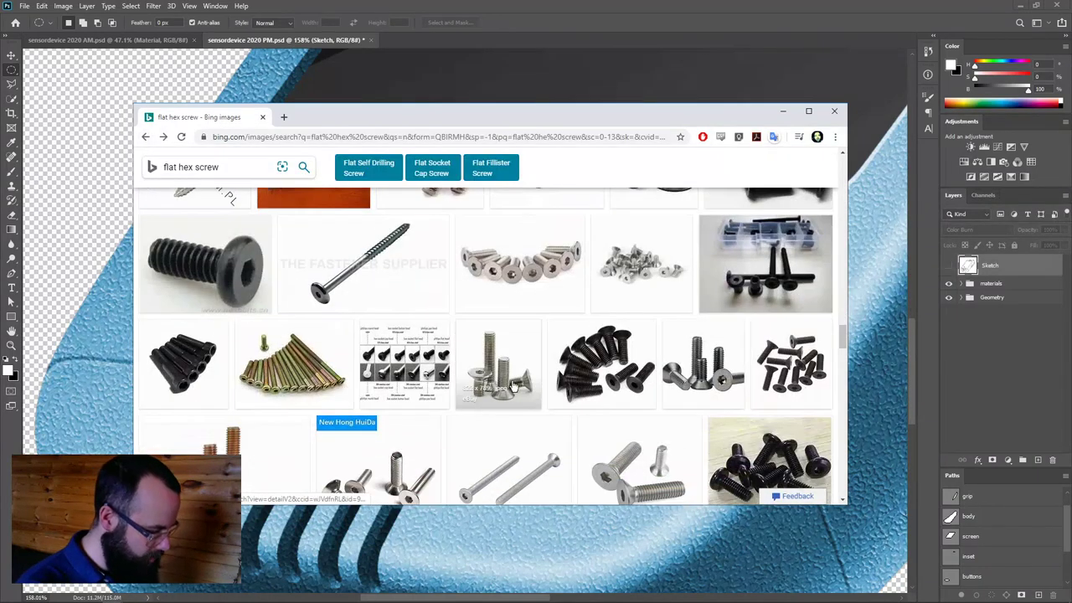
scroll(512, 384, "down", 2)
Copy another silver hex screw photo and paste it over the device as Layer 1
left_click(540, 417)
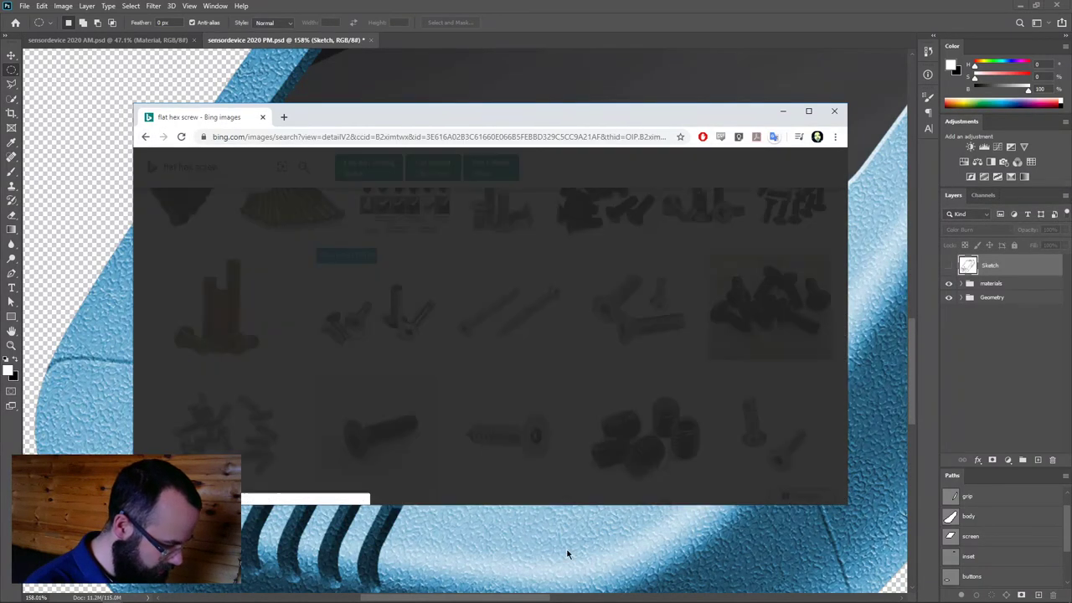
right_click(400, 323)
left_click(444, 362)
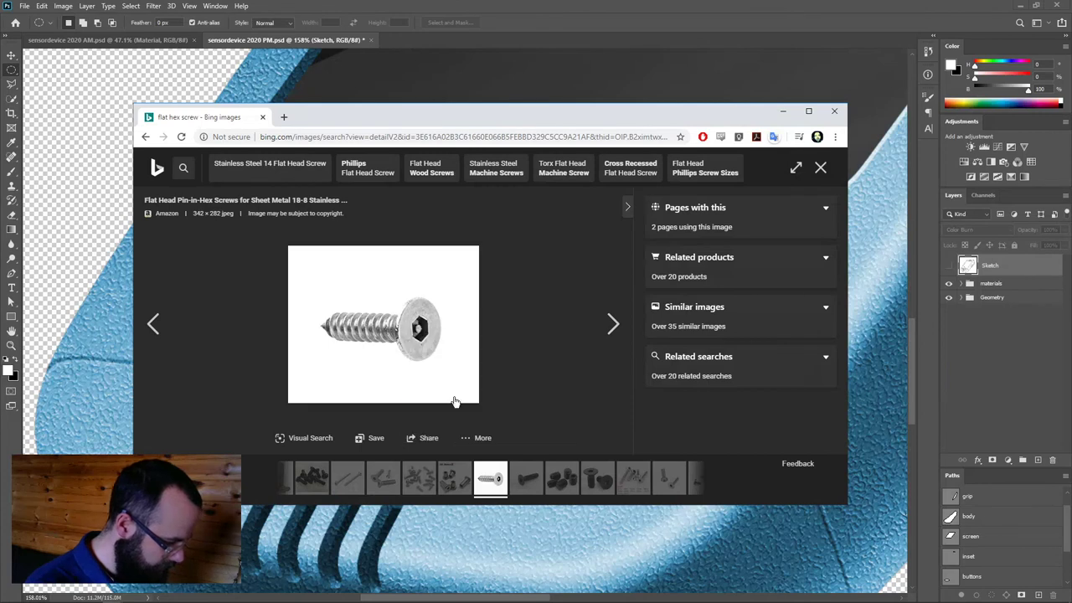
key("alt+Tab")
key("ctrl+v")
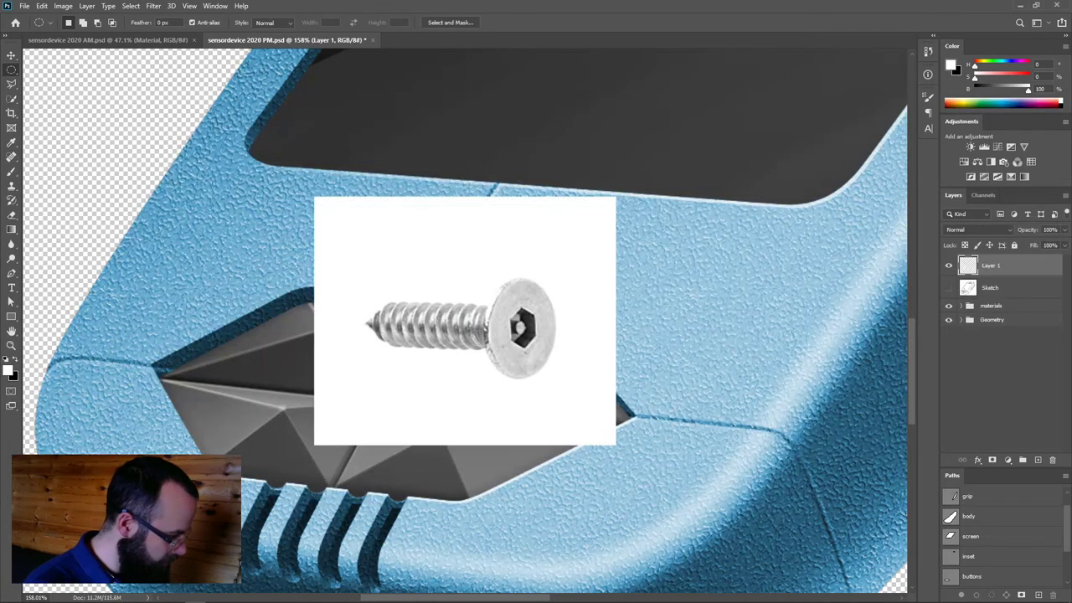
Cut the round screw head out with an elliptical selection onto its own layer and move it onto the device body
left_click_drag(520, 327, 555, 378)
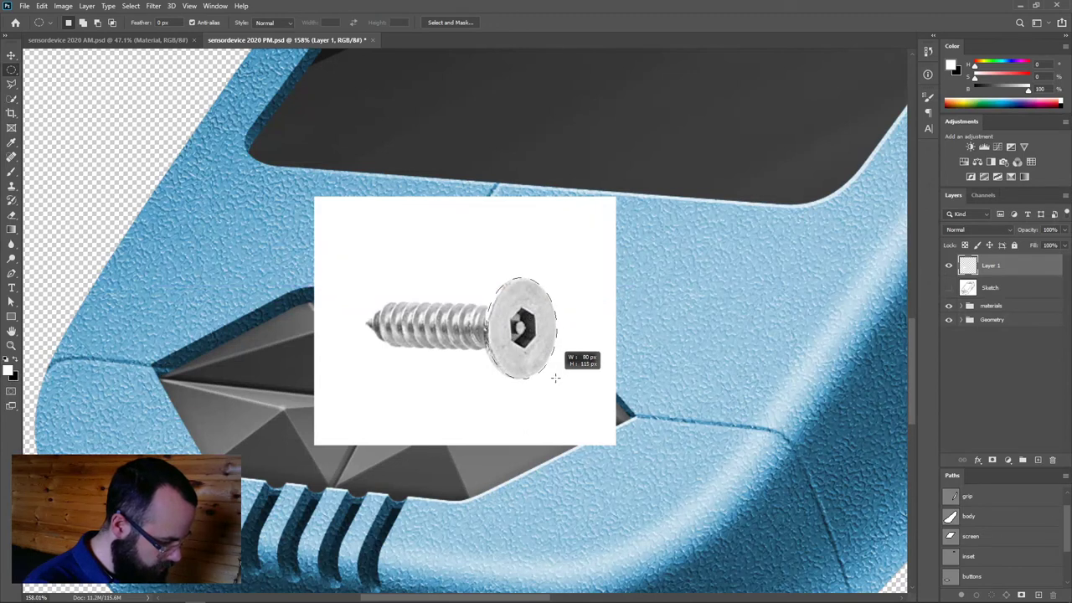
key("Left")
key("Left")
key("Left")
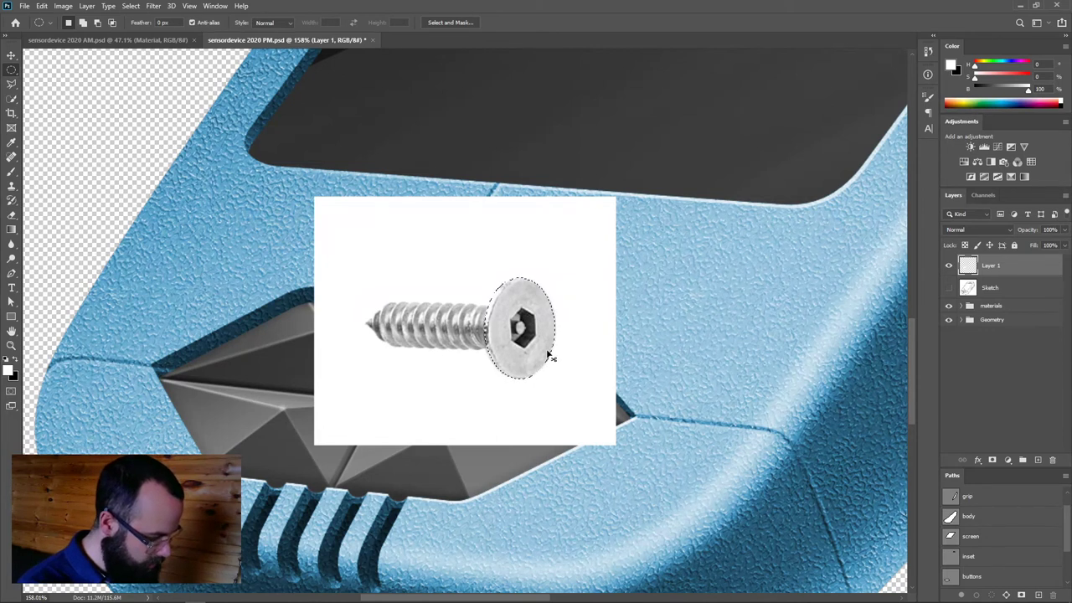
key("ctrl+j")
key("v")
left_click_drag(513, 339, 696, 277)
Delete the full screw photo layer, place the screw head below Sketch, and show the Sketch lines
left_click_drag(990, 289, 1053, 459)
left_click_drag(971, 278, 971, 295)
left_click(949, 265)
left_click(795, 328)
Duplicate the screw head layer, rename it 'screw head', and start rotating it to match the surface
left_click_drag(961, 286, 1038, 460)
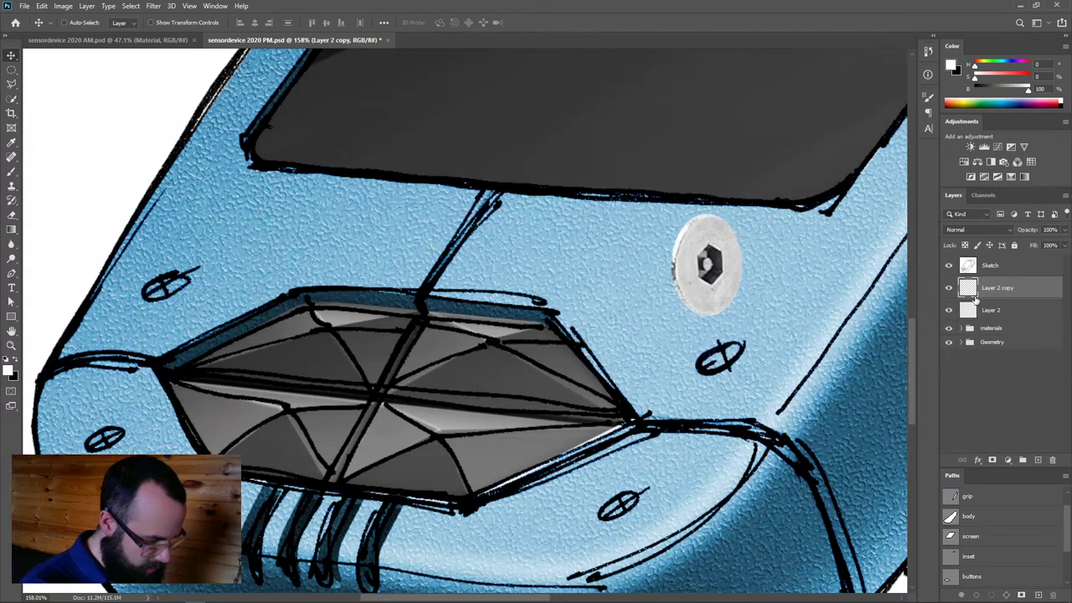
left_click(969, 309)
type("screw head")
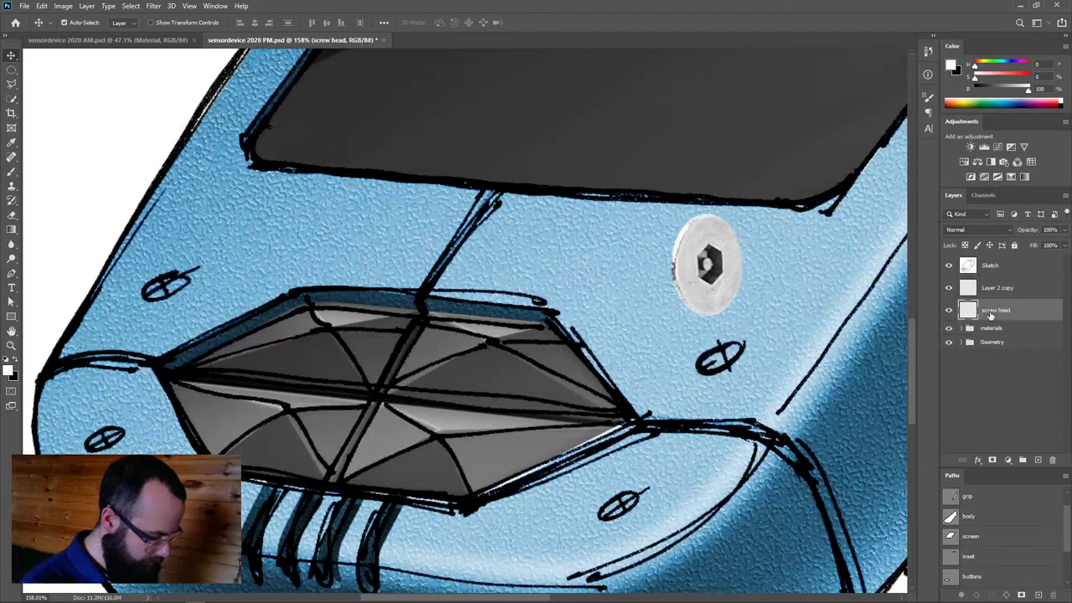
key("ctrl+t")
mouse_move(753, 206)
left_mouse_down()
mouse_move(712, 201)
mouse_move(670, 220)
mouse_move(742, 210)
mouse_move(730, 226)
left_mouse_up()
Scale down and rotate the screw head to fit the lower sketch mark
mouse_move(714, 265)
left_mouse_down()
mouse_move(750, 333)
mouse_move(731, 355)
mouse_move(772, 365)
left_mouse_up()
scroll(776, 404, "down", 2)
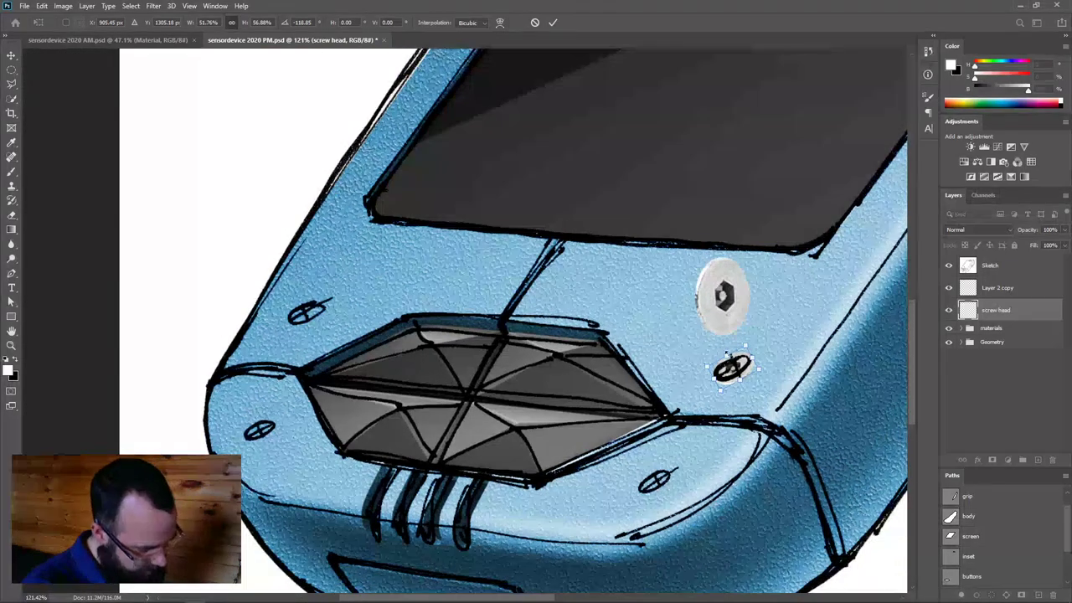
left_click_drag(749, 388, 842, 567)
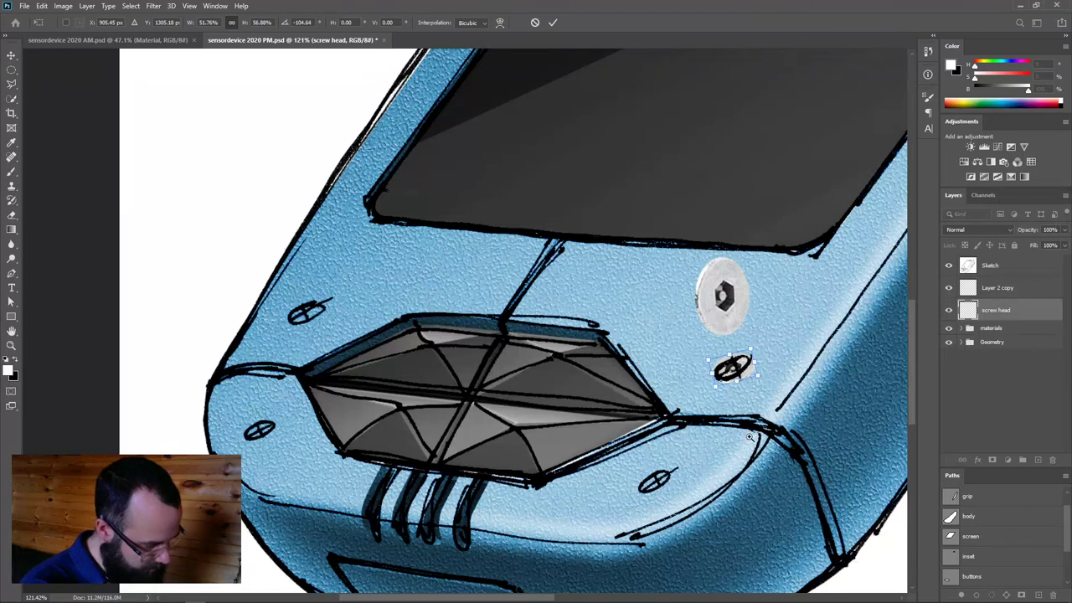
scroll(745, 437, "up", 4)
left_click_drag(778, 282, 768, 275)
key("Return")
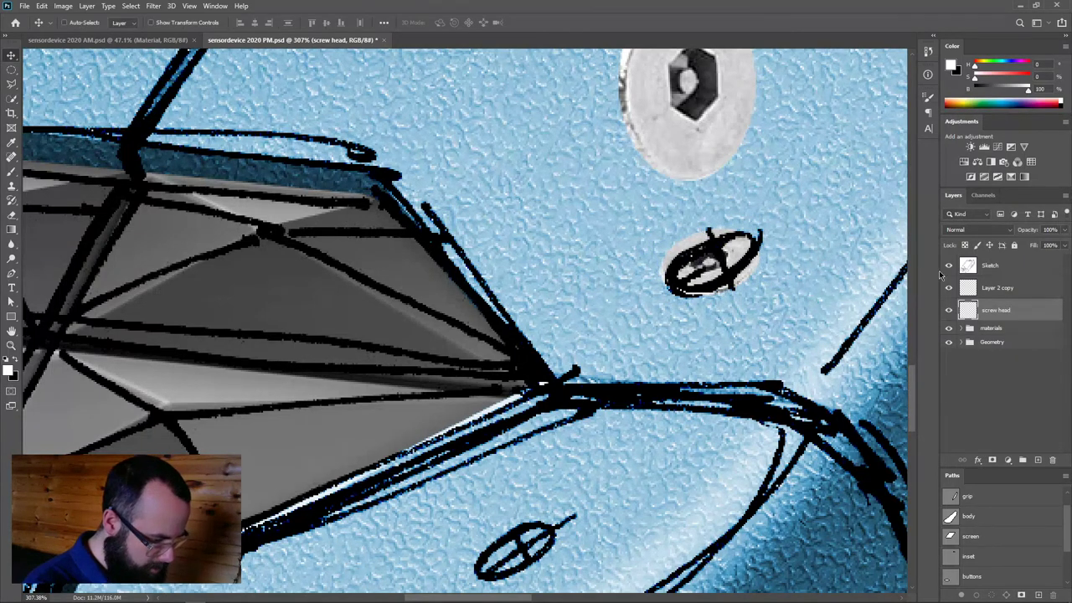
Copy the small screw head to the button's lower-right corner
scroll(689, 327, "down", 5)
left_click_drag(702, 321, 659, 368)
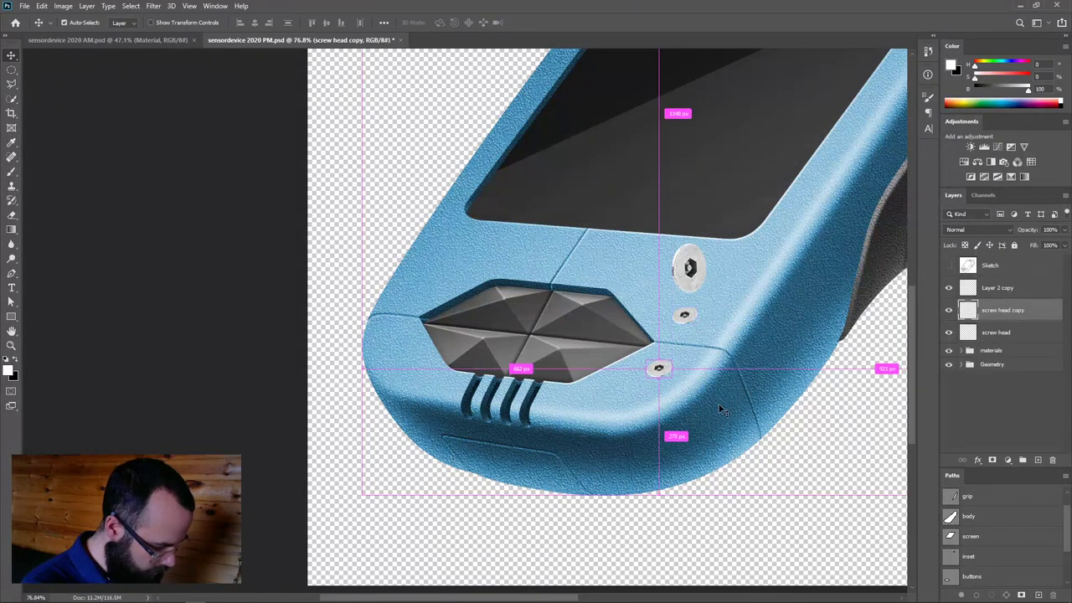
key("ctrl+t")
Commit the copy, move Layer 2 copy above the button's upper-left, and show Sketch again
key("Return")
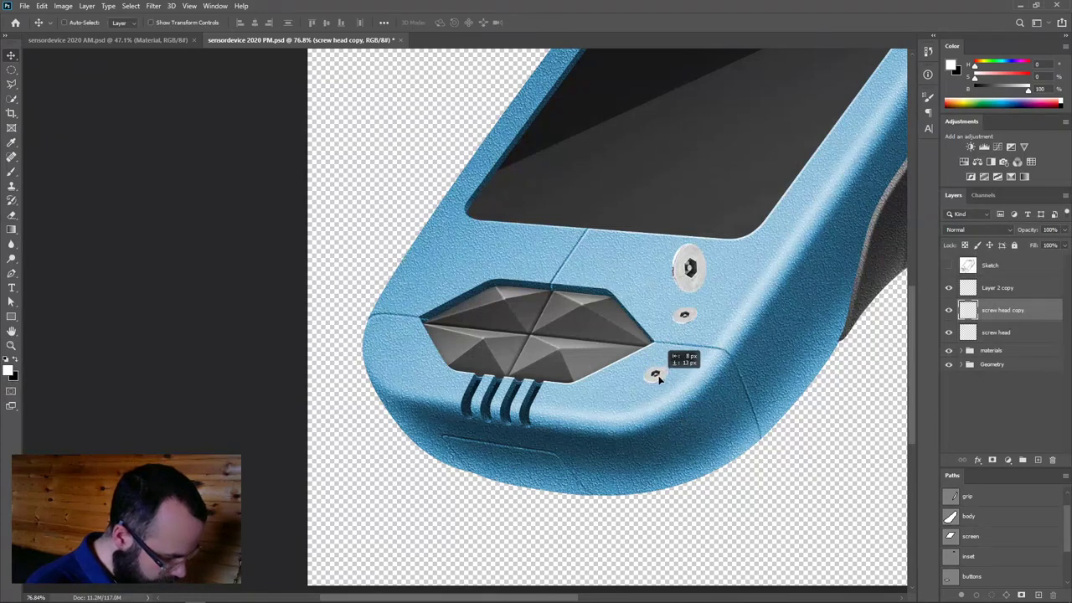
left_click(977, 286)
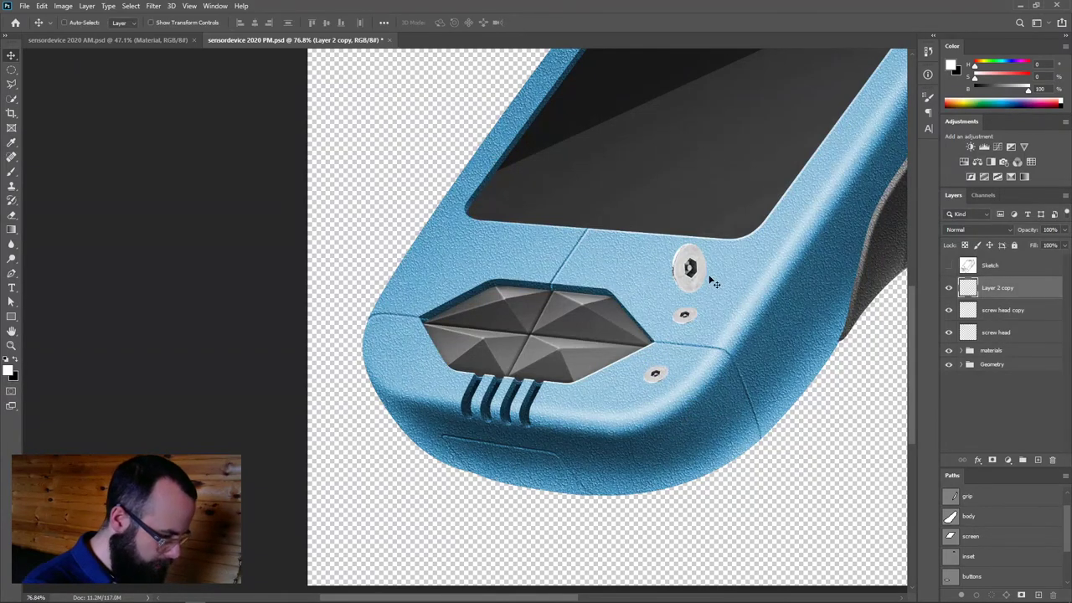
left_click_drag(699, 279, 517, 277)
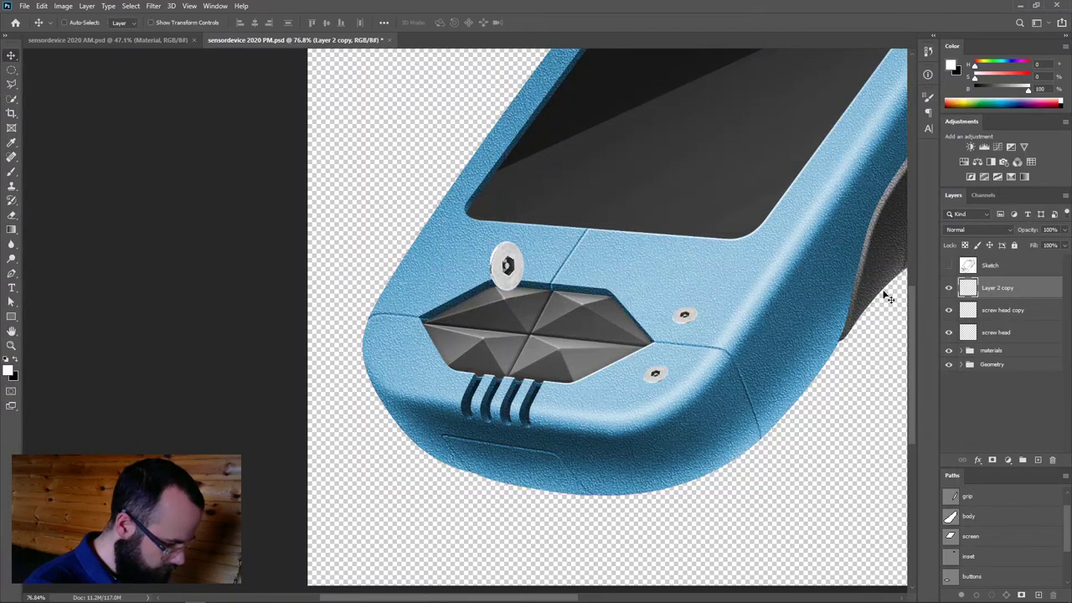
mouse_move(973, 287)
left_mouse_down()
mouse_move(986, 412)
mouse_move(983, 282)
left_mouse_up()
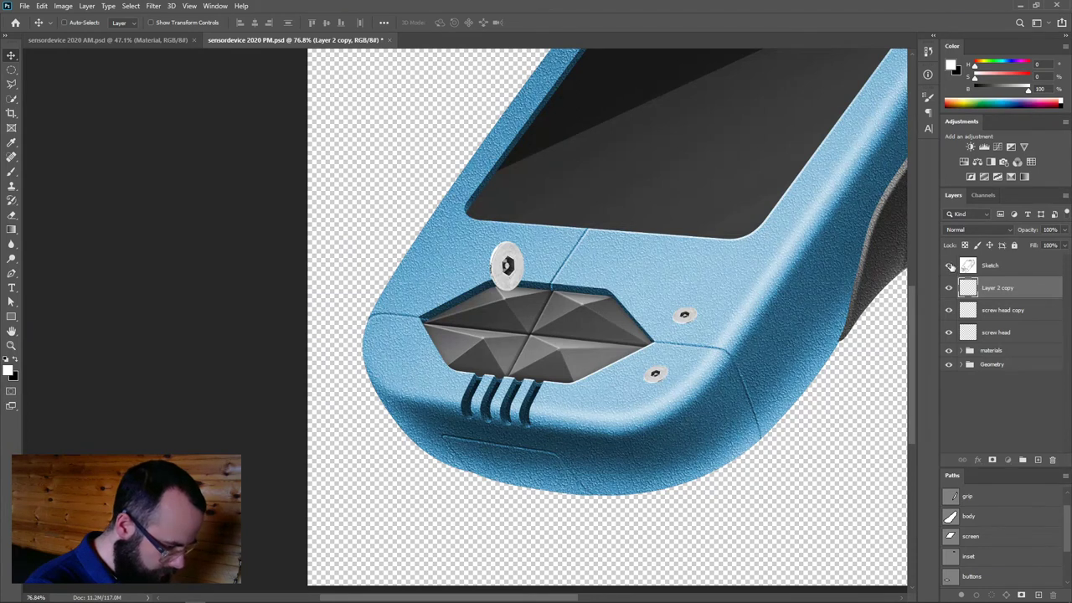
left_click(949, 265)
Align, rotate and scale the screw head to fit the upper-left sketch mark
scroll(507, 252, "up", 3)
left_click_drag(527, 245, 435, 270)
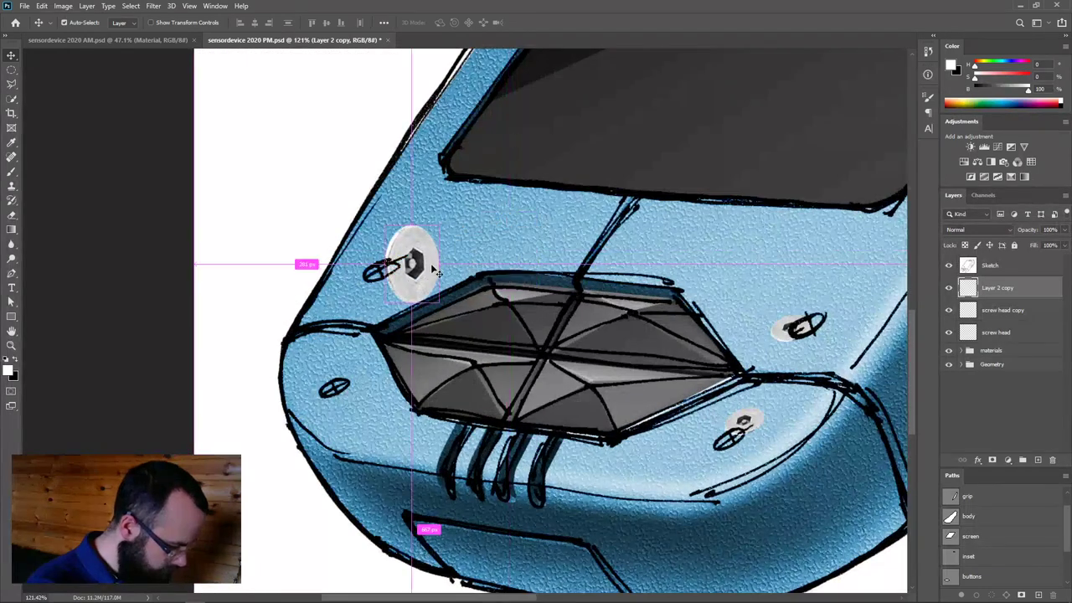
key("ctrl+t")
left_click_drag(484, 194, 340, 236)
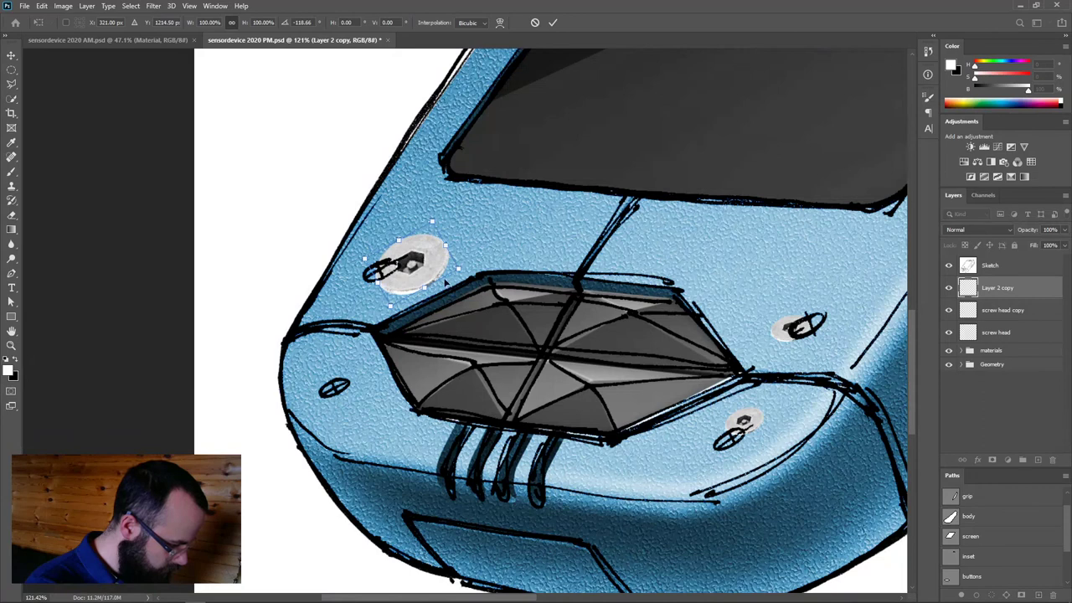
left_click_drag(459, 268, 392, 265)
left_click_drag(479, 427, 483, 506)
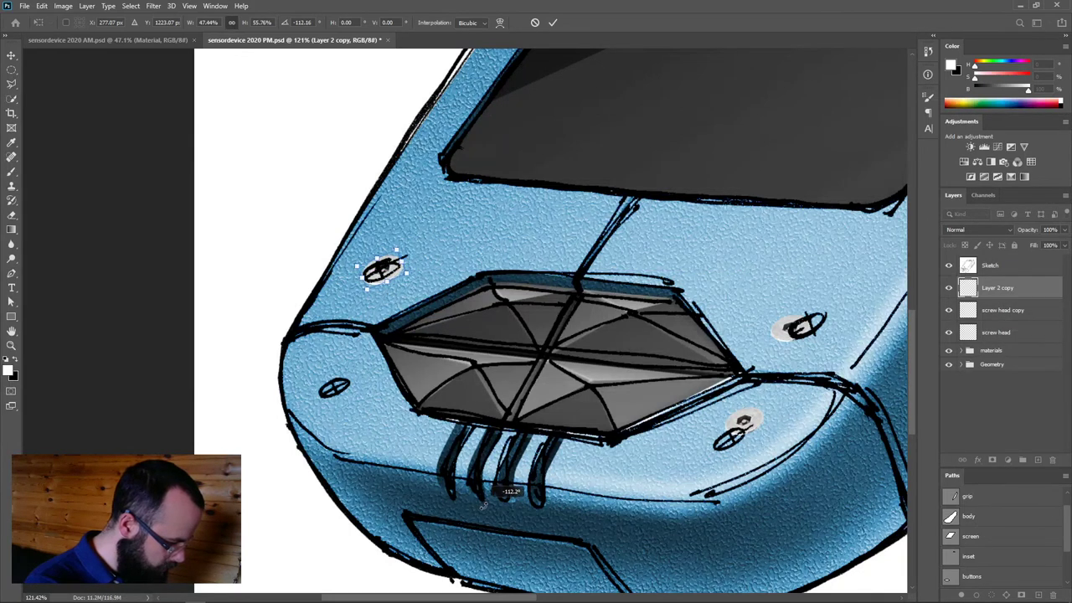
key("Return")
Copy the screw head onto the lower-left screw mark, then hide the Sketch lines
left_click_drag(398, 278, 336, 412)
key("ctrl+t")
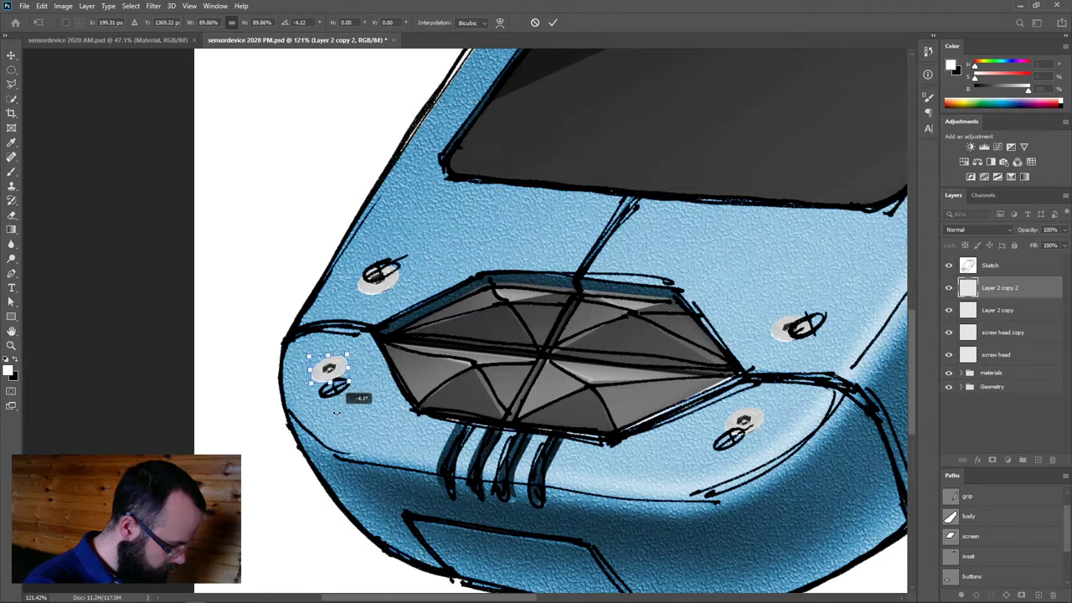
key("Return")
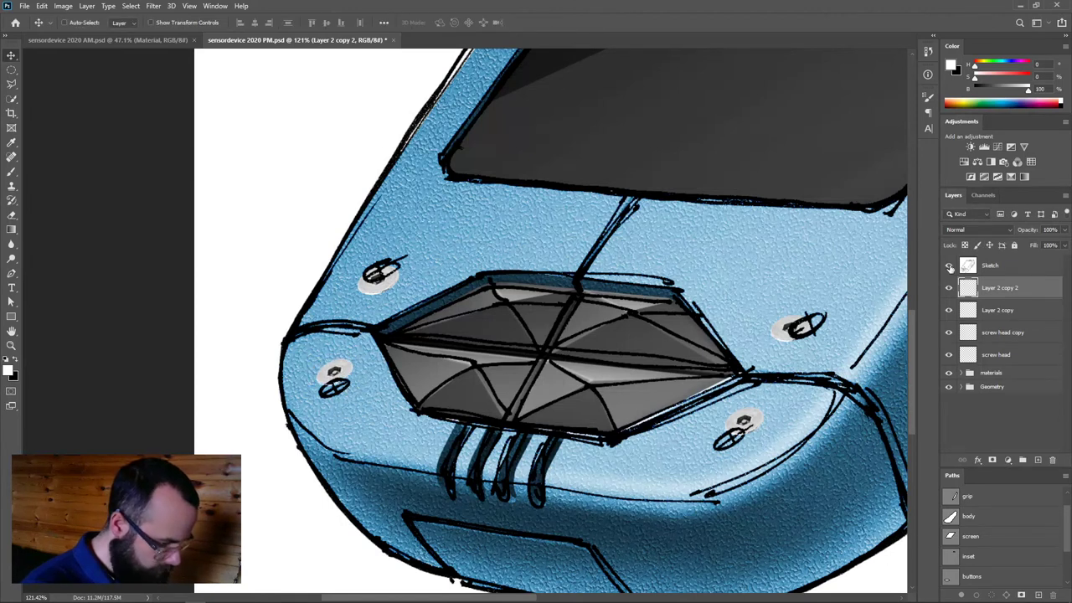
left_click(949, 268)
scroll(795, 417, "down", 5)
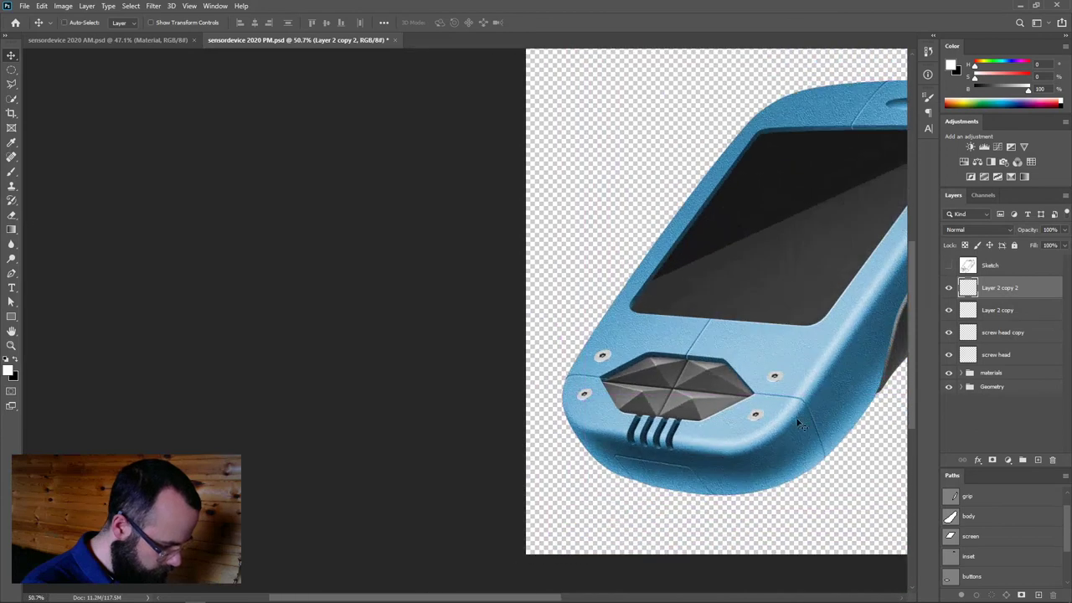
Nudge the lower-right screw head slightly down and shrink the upper-left screw head a little
scroll(772, 431, "up", 3)
scroll(772, 432, "up", 3)
left_click_drag(467, 379, 464, 377)
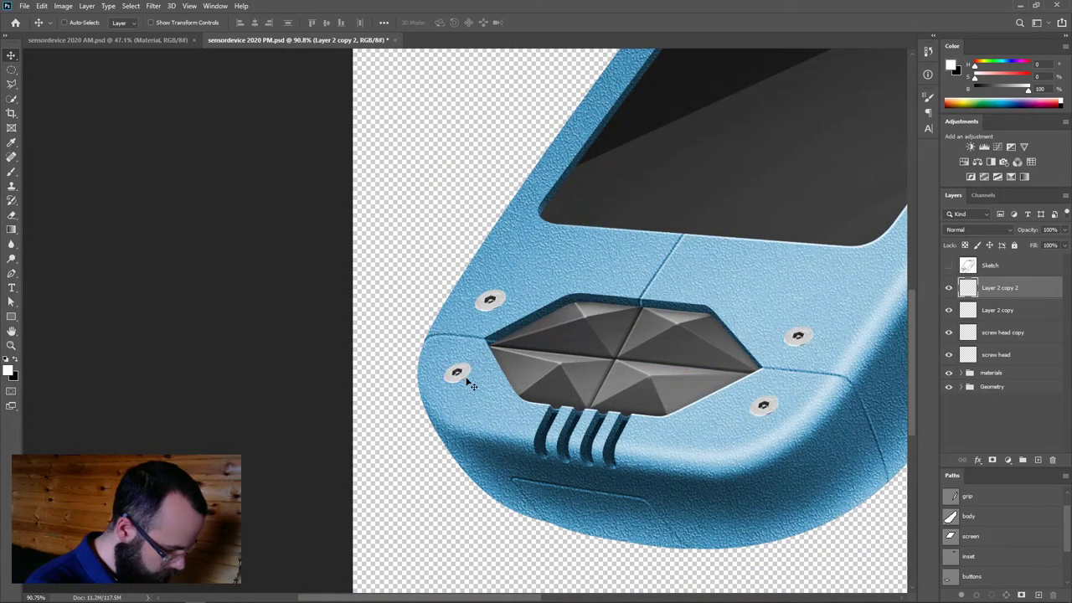
left_click(986, 311)
key("ctrl+t")
mouse_move(495, 295)
left_mouse_down()
mouse_move(530, 300)
mouse_move(514, 279)
mouse_move(511, 290)
left_mouse_up()
key("Return")
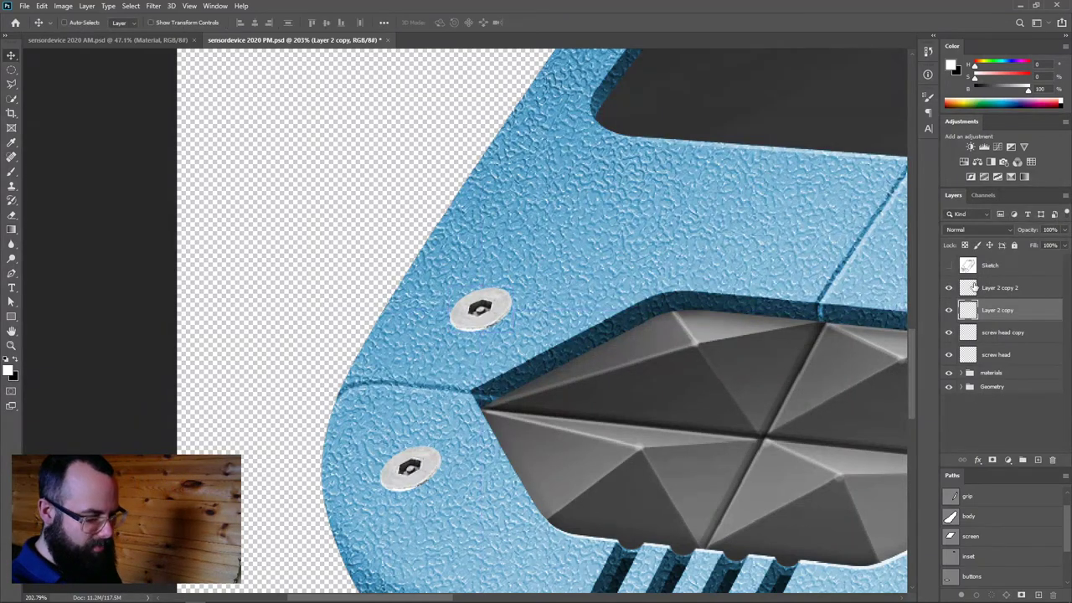
Tilt the lower-left screw head by 3 degrees
left_click(419, 478, "ctrl")
key("ctrl+t")
left_click_drag(451, 509, 412, 496)
key("Return")
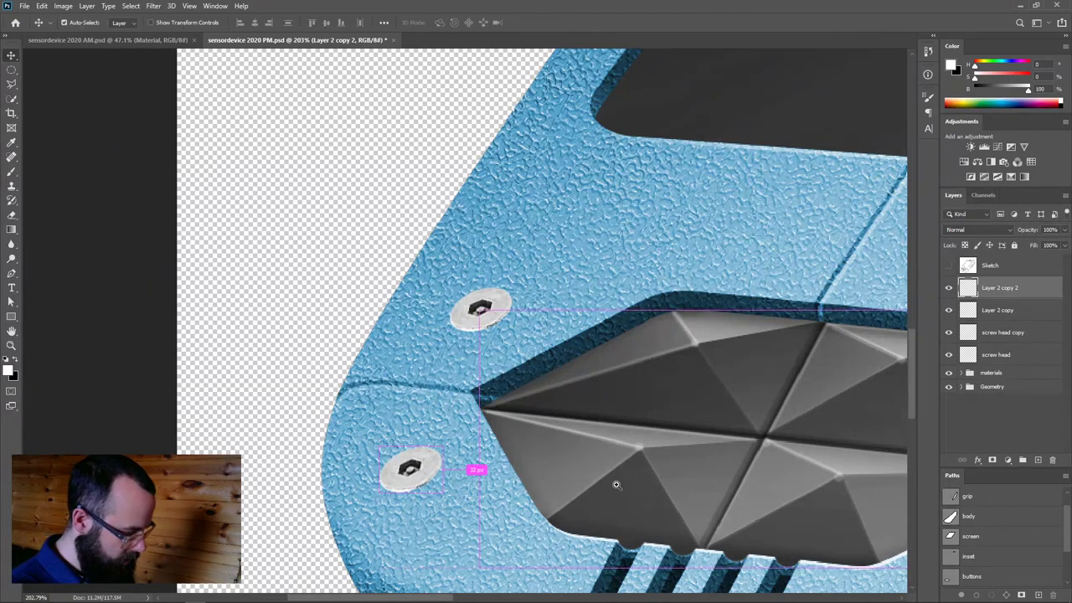
scroll(474, 469, "down", 5)
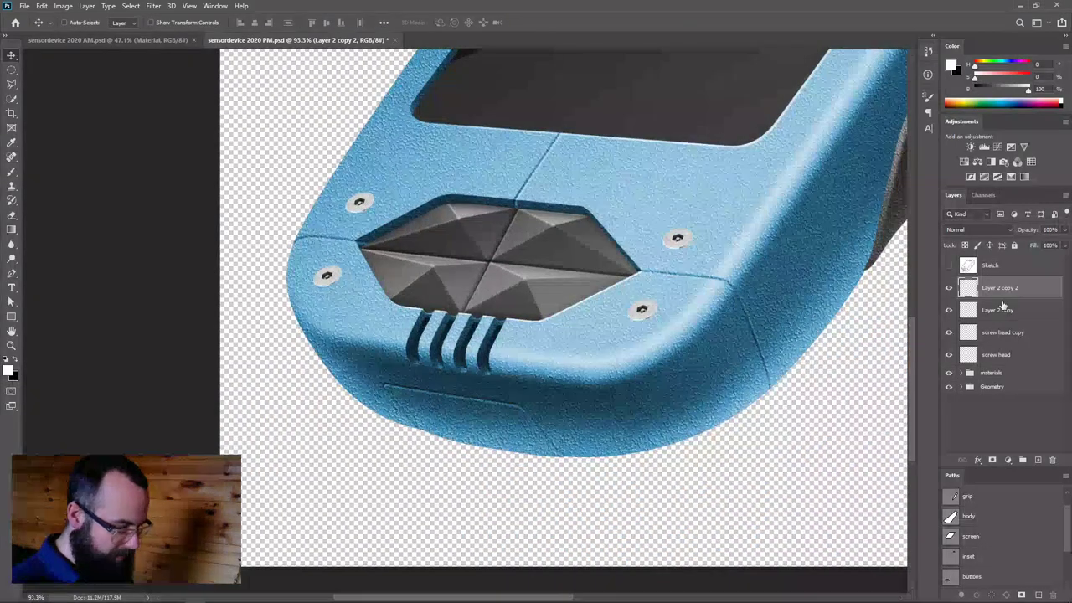
Merge the four screw head layers into one layer named 'screw heads' and zoom in on the button
key("ctrl+e")
key("ctrl+e")
key("ctrl+e")
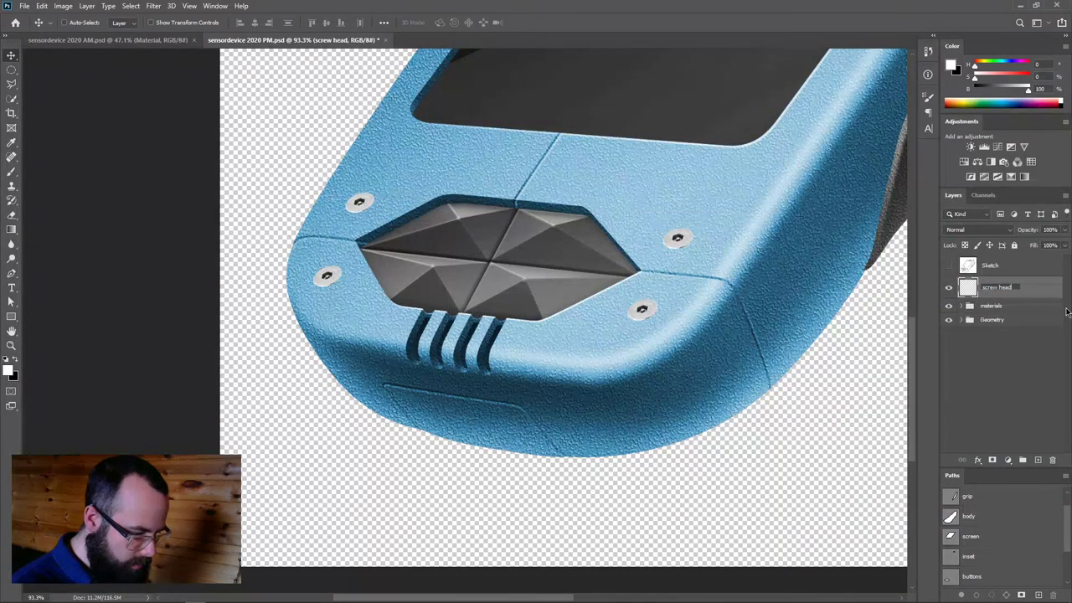
key("Return")
scroll(749, 321, "up", 1)
scroll(749, 321, "left", 1)
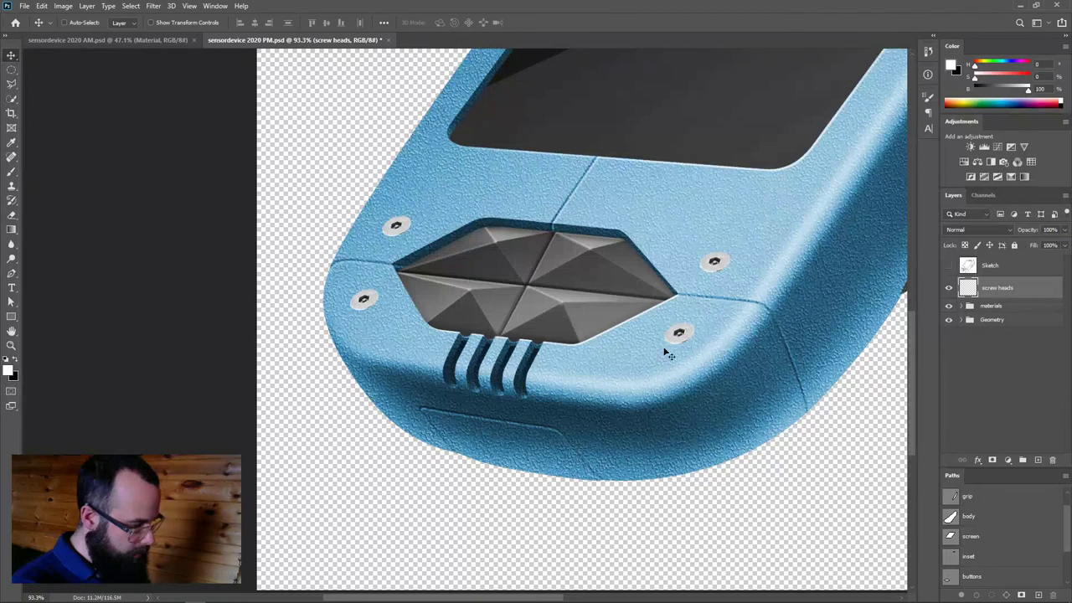
left_click_drag(645, 358, 696, 354)
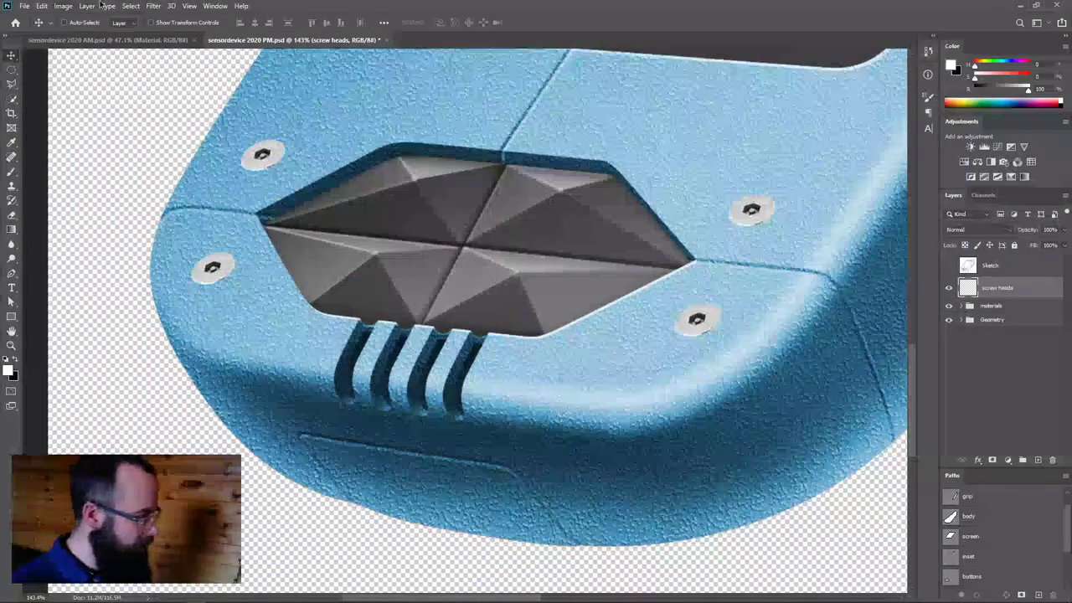
left_click(132, 6)
left_click(557, 323)
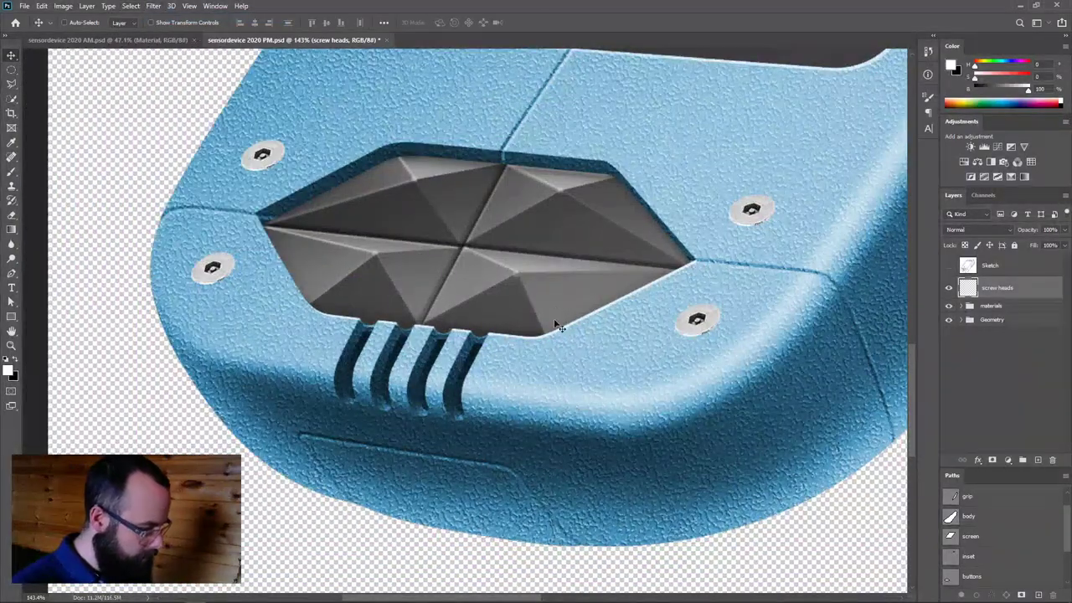
left_click_drag(555, 311, 583, 370)
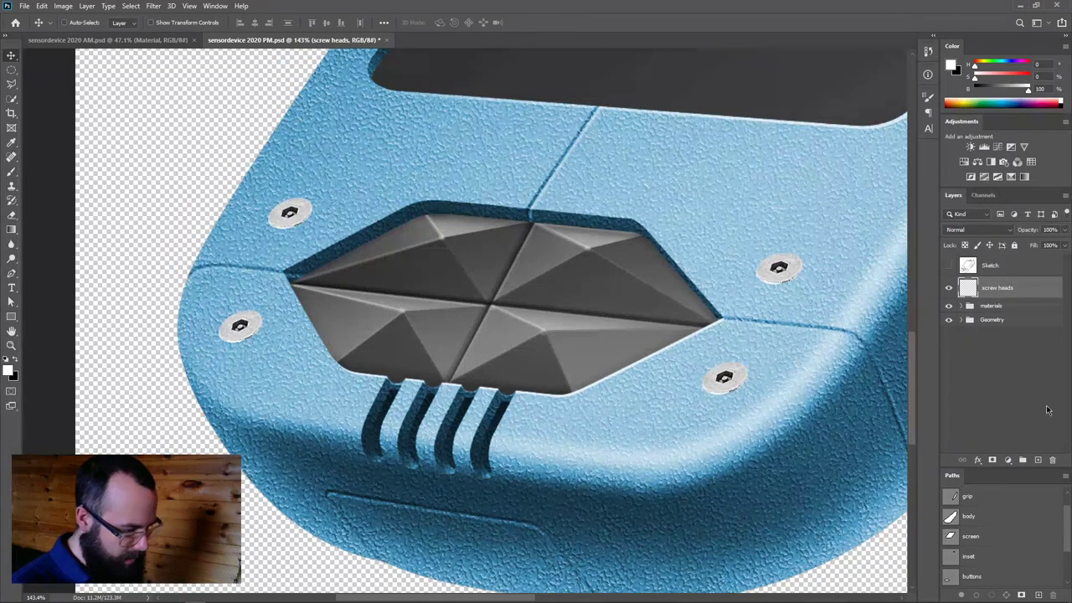
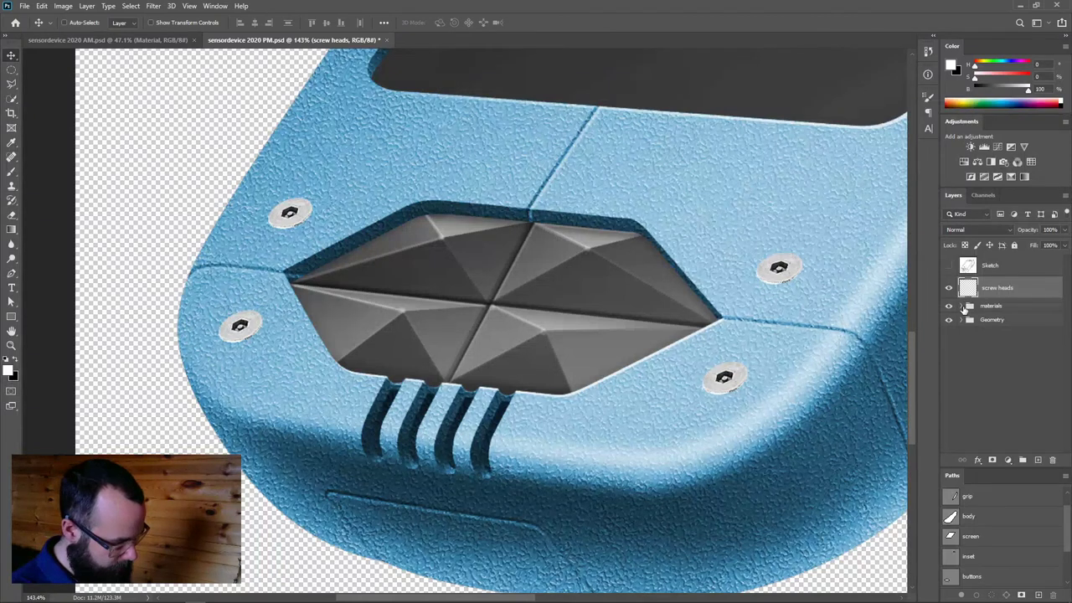
Add a Bevel & Emboss effect to the screw heads layer using the Outer Bevel style
left_click(1008, 460)
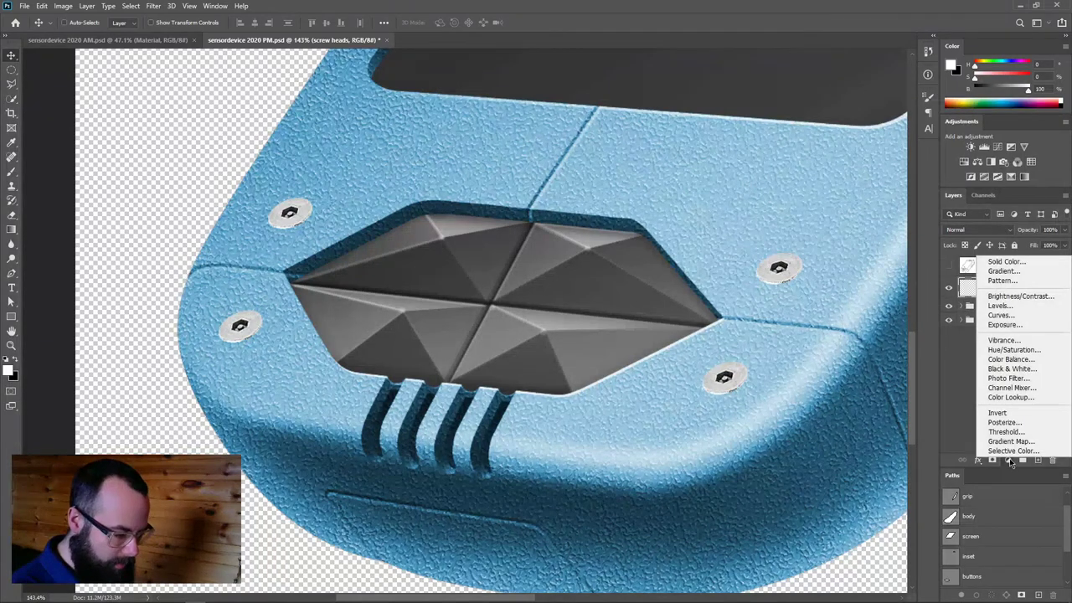
left_click(978, 462)
left_click(978, 461)
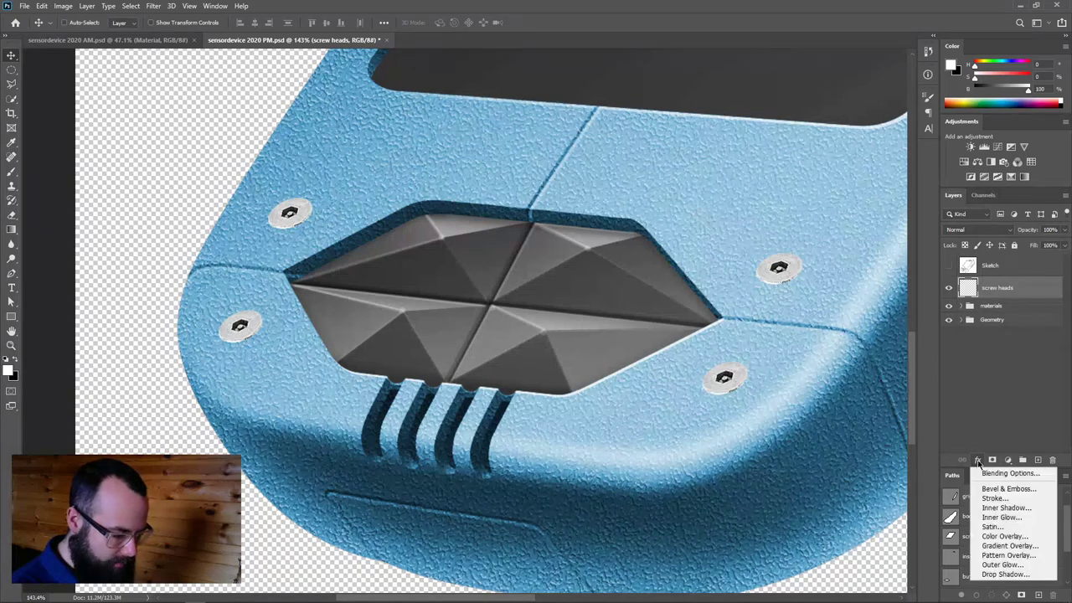
left_click(994, 488)
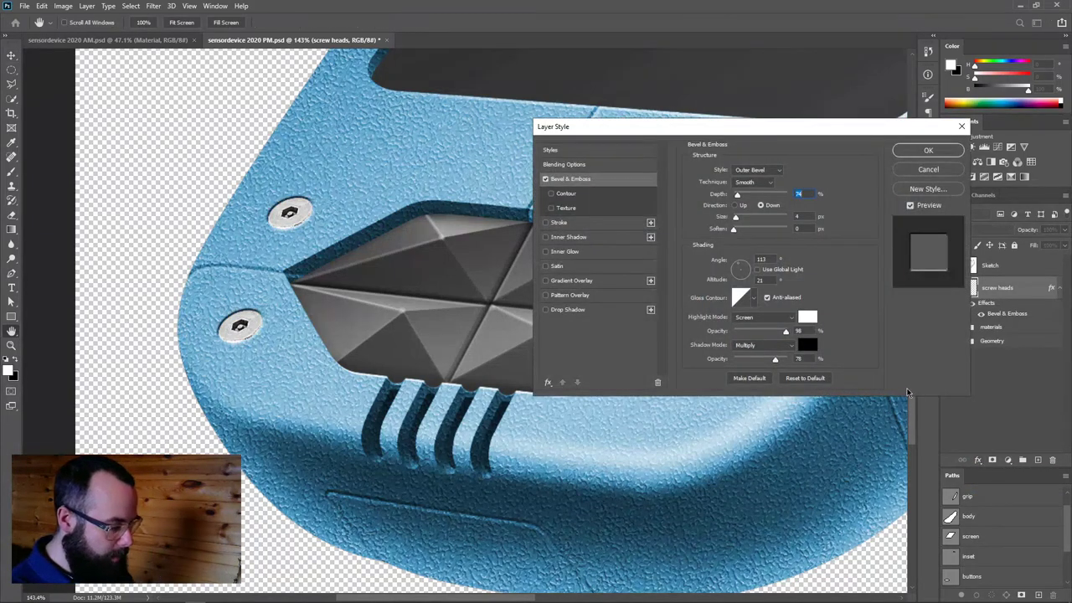
left_click(769, 170)
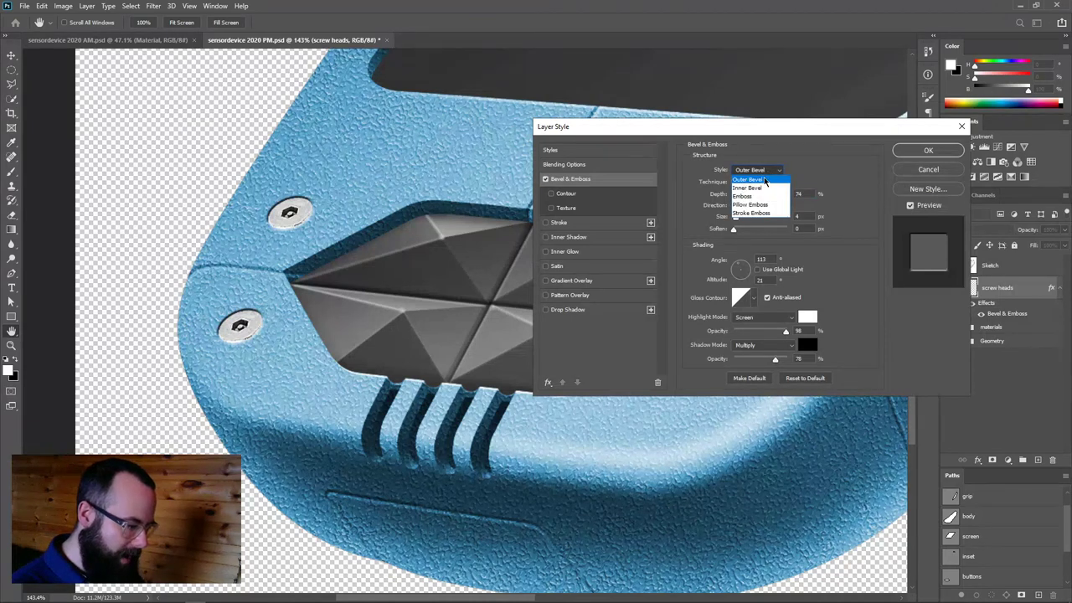
left_click(765, 180)
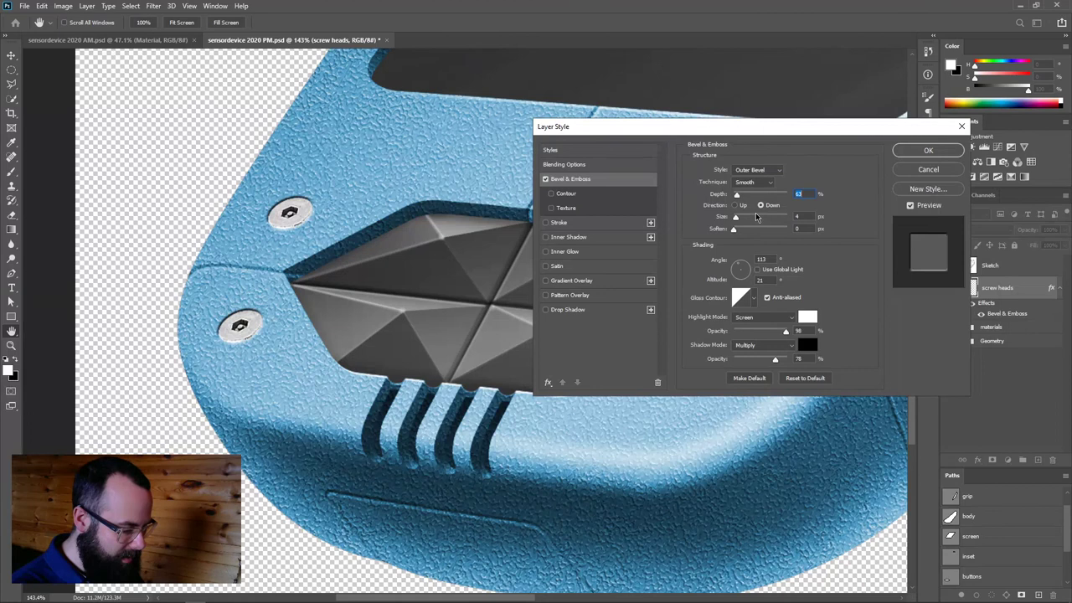
Set angle 110°, altitude 26, shadow 84%, size 3 px, Chisel Hard, depth 105%, and apply
left_click(739, 267)
left_click_drag(739, 267, 728, 311)
left_click_drag(775, 360, 779, 360)
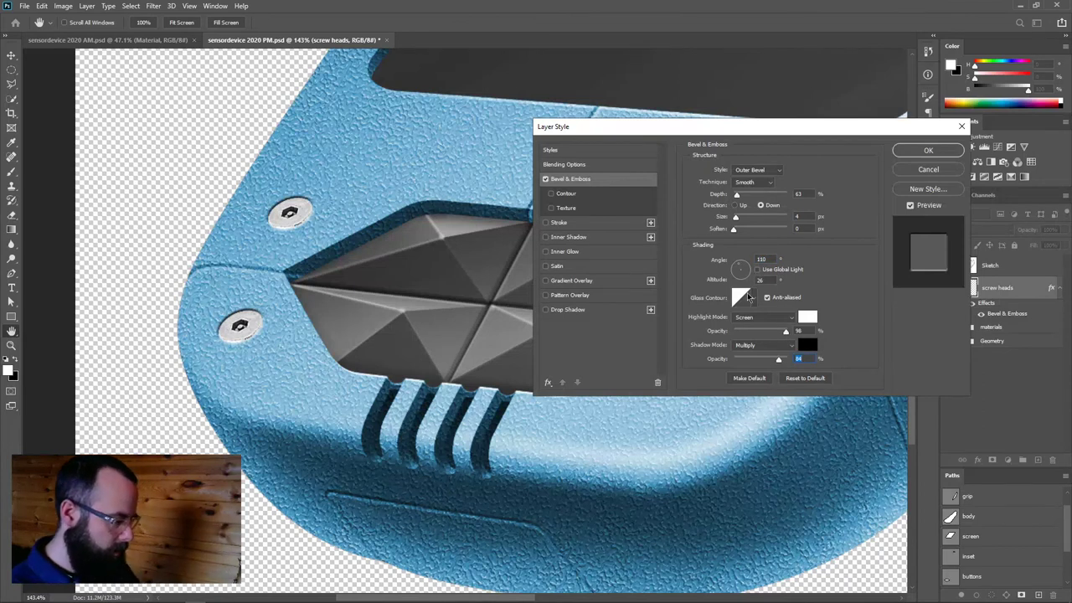
left_click_drag(736, 218, 738, 219)
left_click(752, 182)
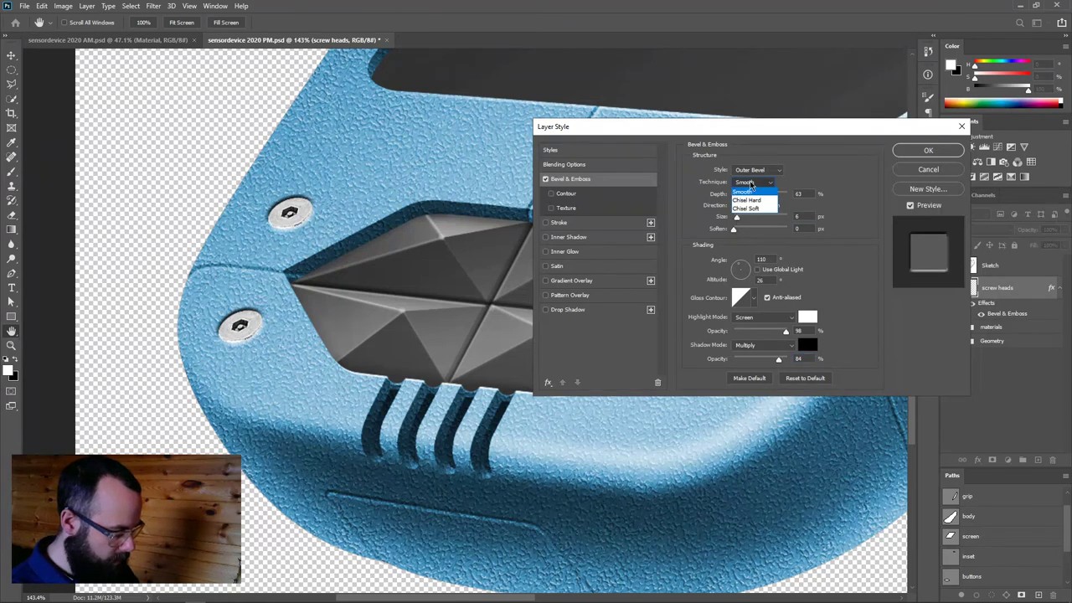
left_click(754, 202)
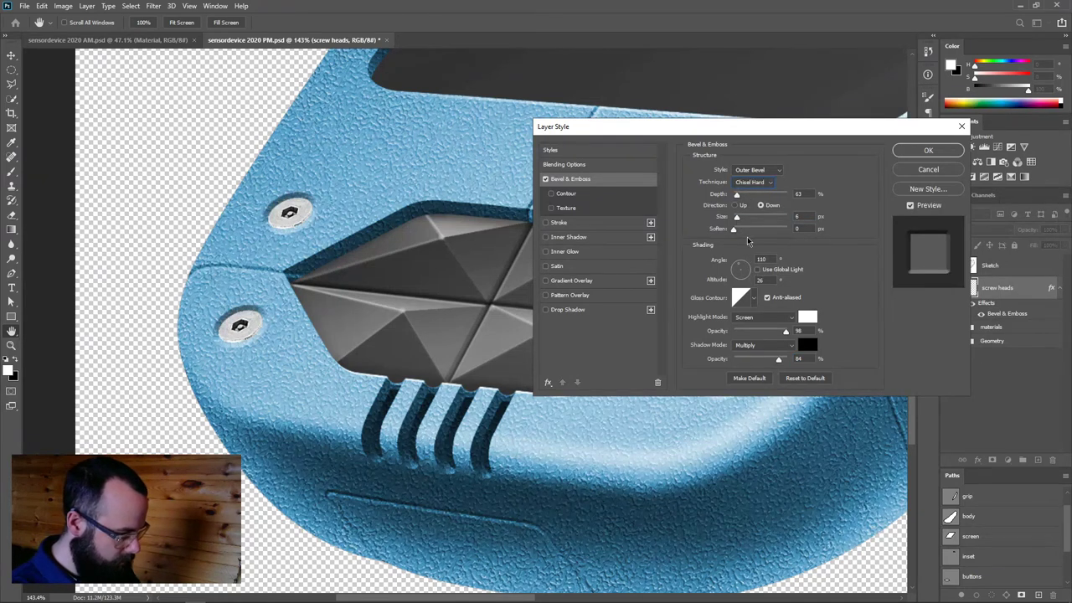
left_click_drag(738, 196, 735, 218)
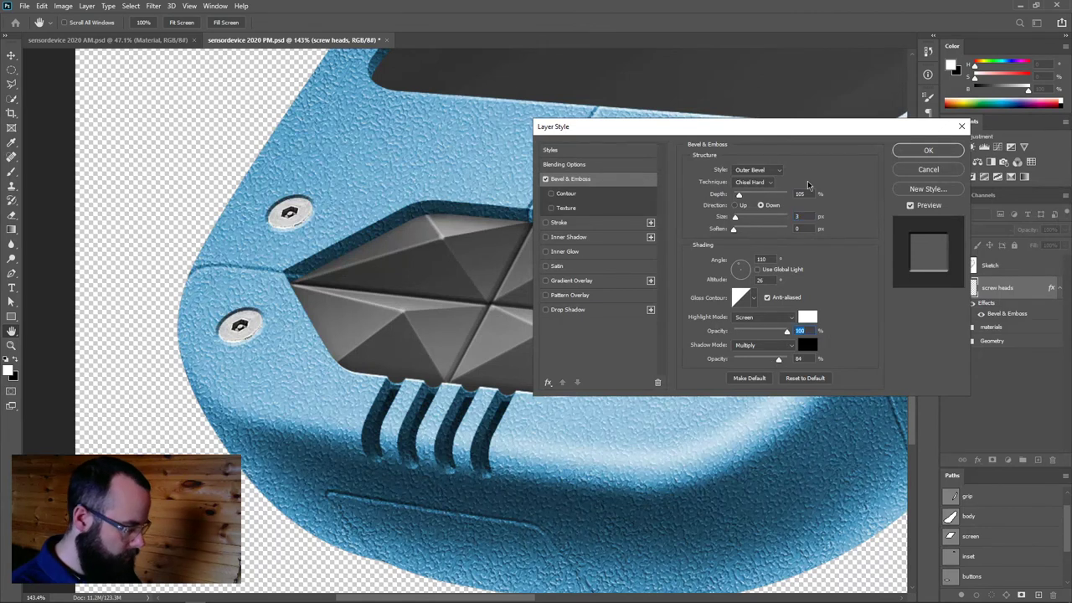
left_click_drag(769, 133, 682, 200)
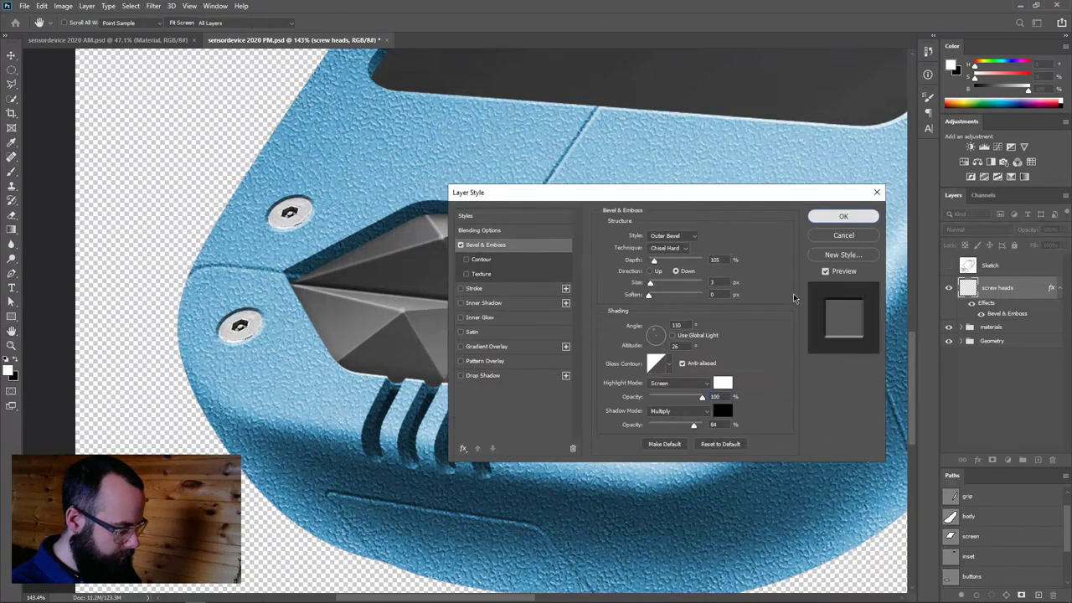
left_click(838, 217)
left_click(609, 347, "alt")
left_click(609, 347, "alt")
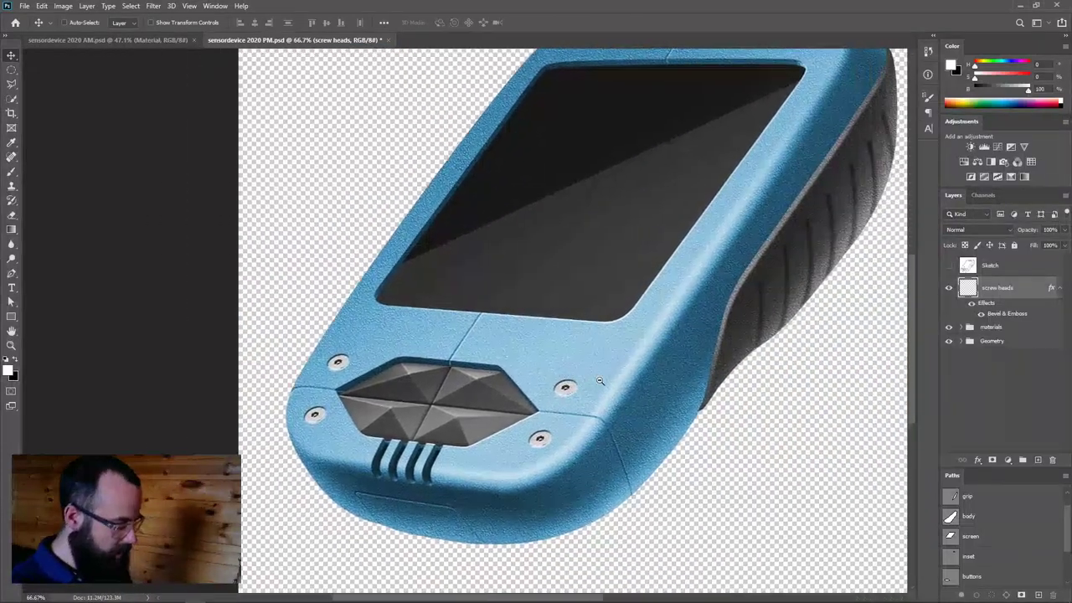
Move the screw heads layer into the materials group
left_click(603, 389, "alt")
left_click_drag(585, 279, 676, 358)
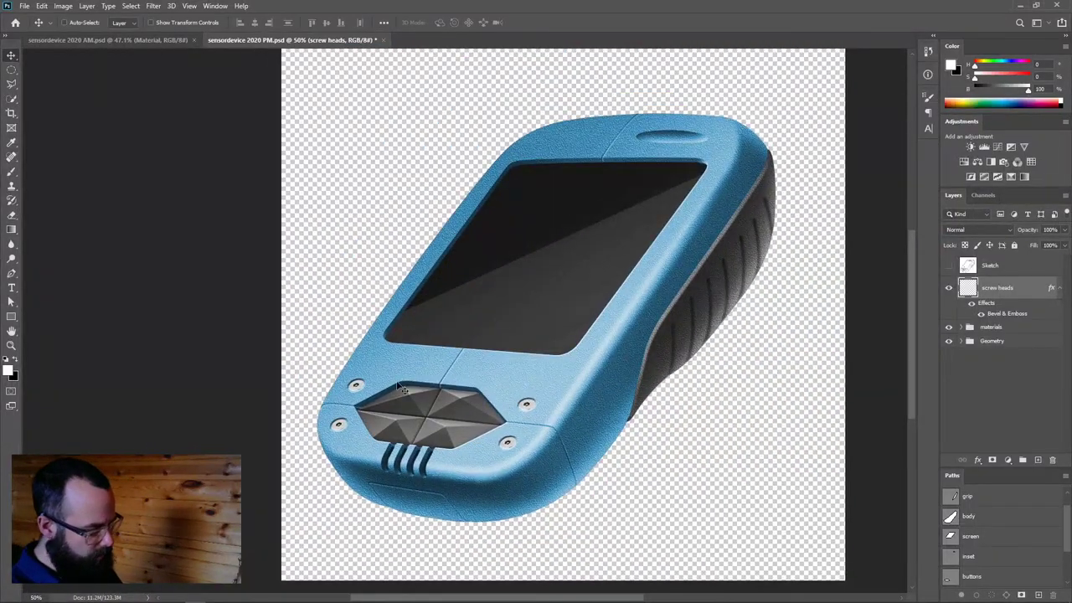
left_click_drag(969, 292, 986, 326)
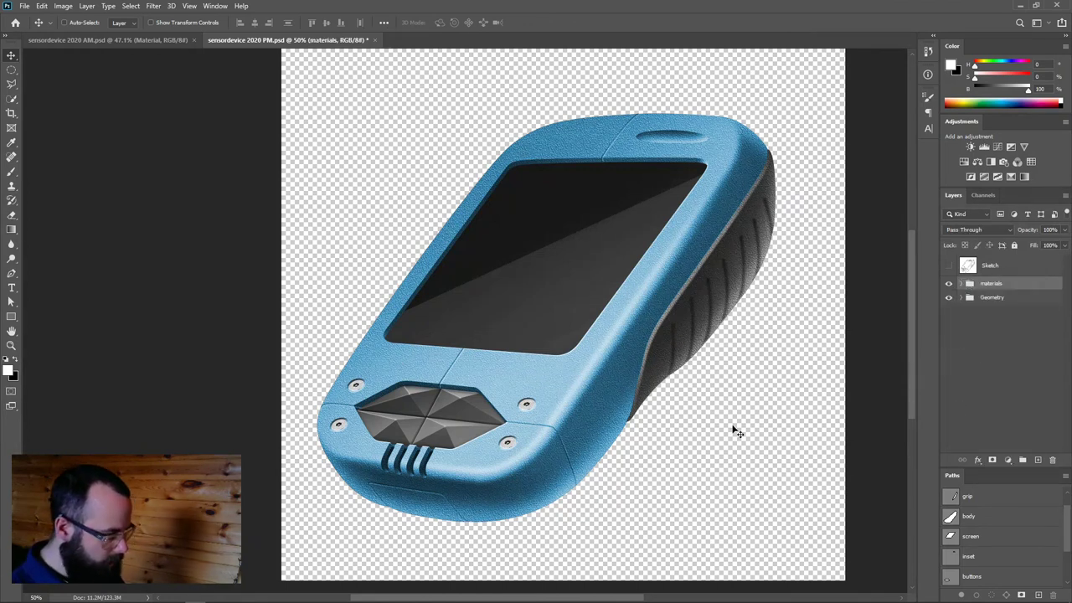
left_click_drag(546, 437, 598, 437)
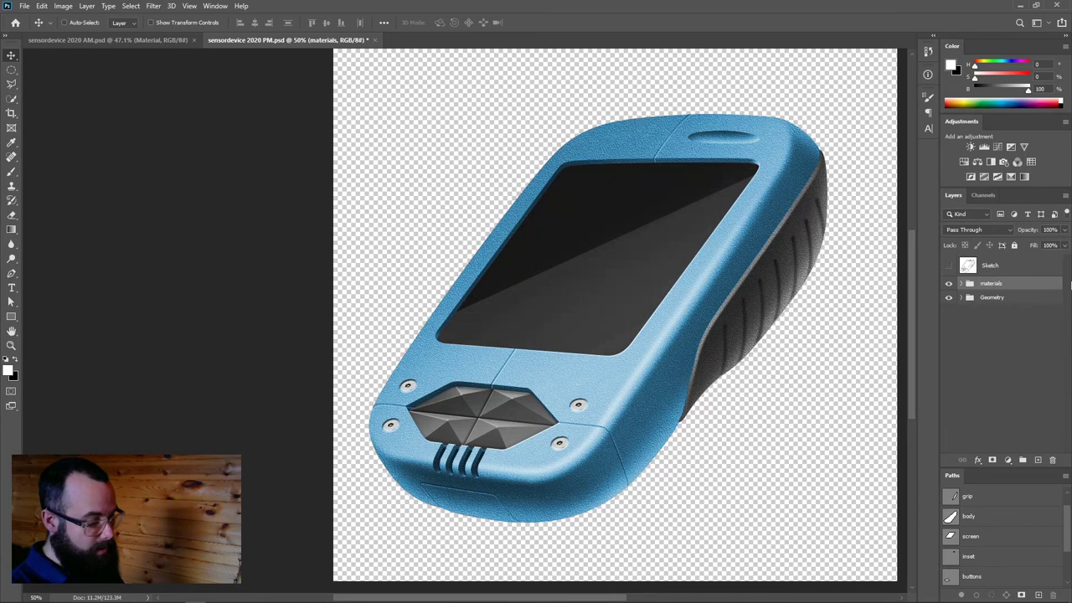
Create a white-filled layer below the Geometry group and name it 'white bg'
left_click(1038, 463)
left_click_drag(1005, 285, 1009, 383)
key("alt+BackSpace")
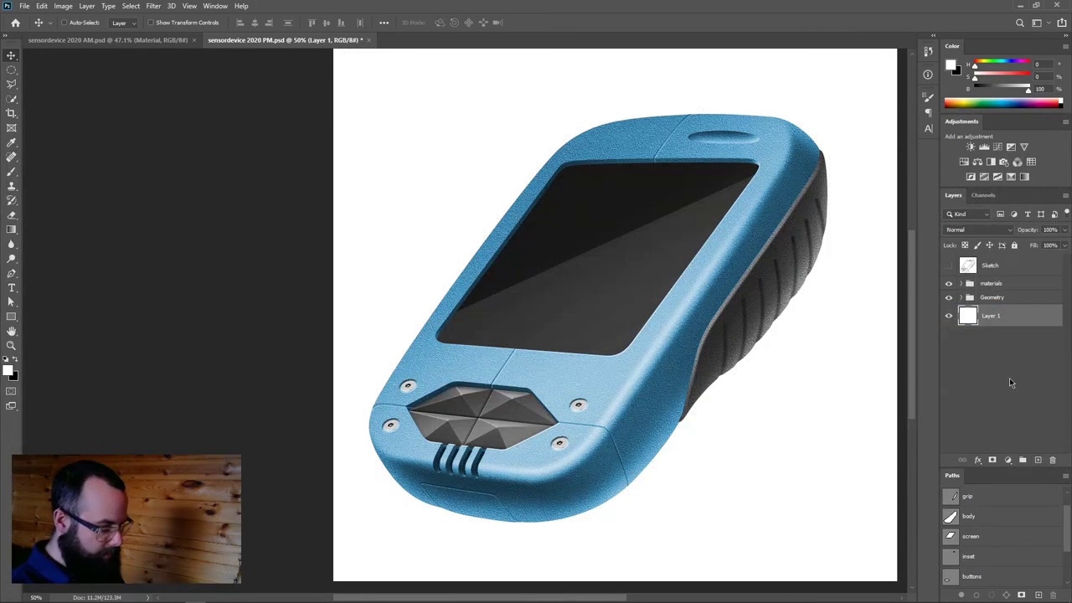
double_click(992, 316)
type("white")
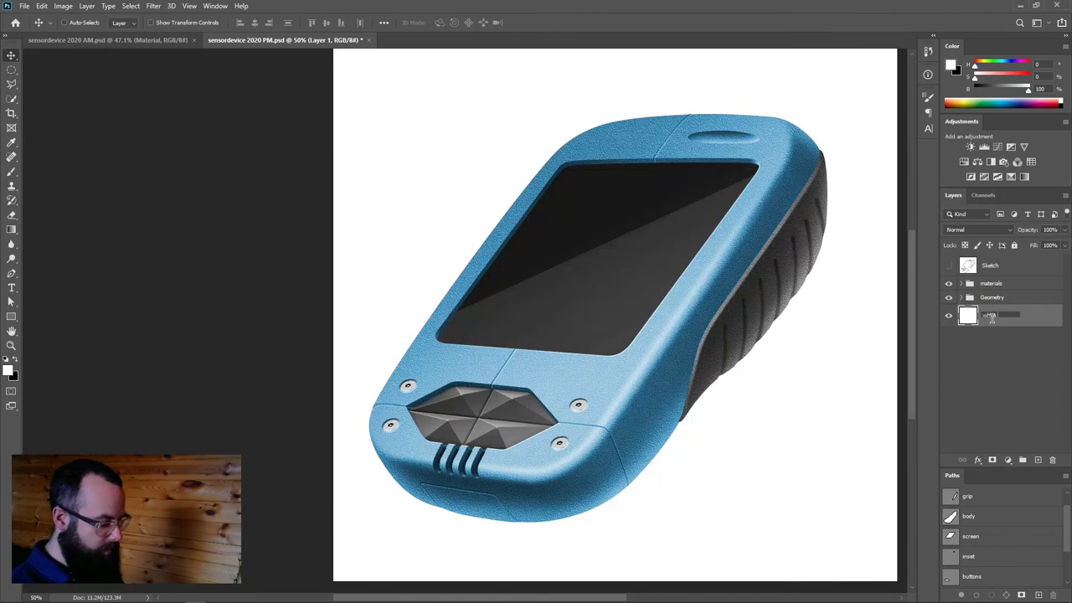
type(" bg")
key("Return")
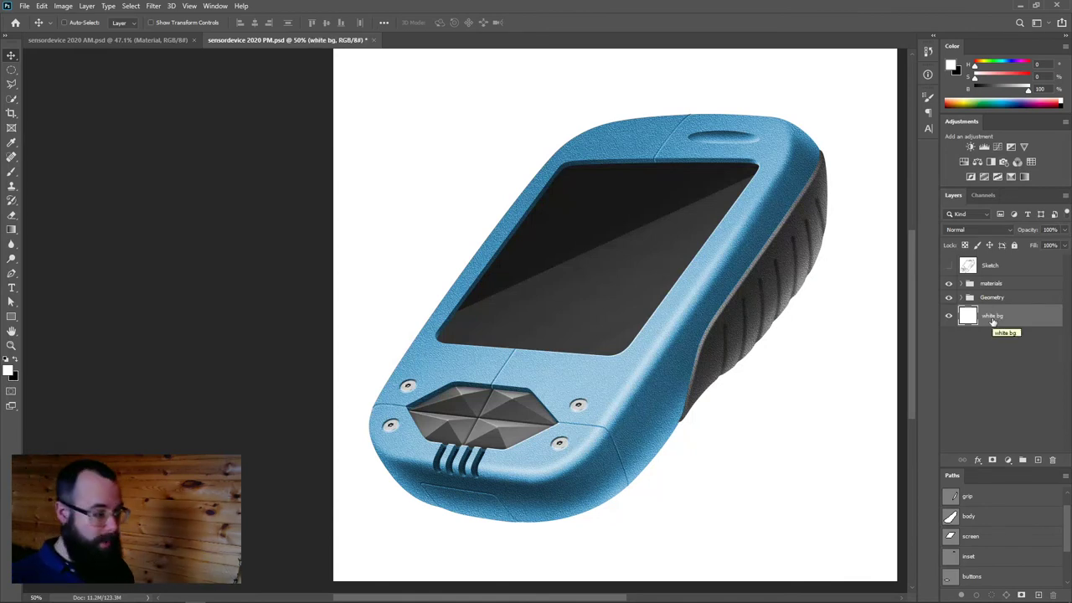
left_click_drag(602, 360, 584, 357)
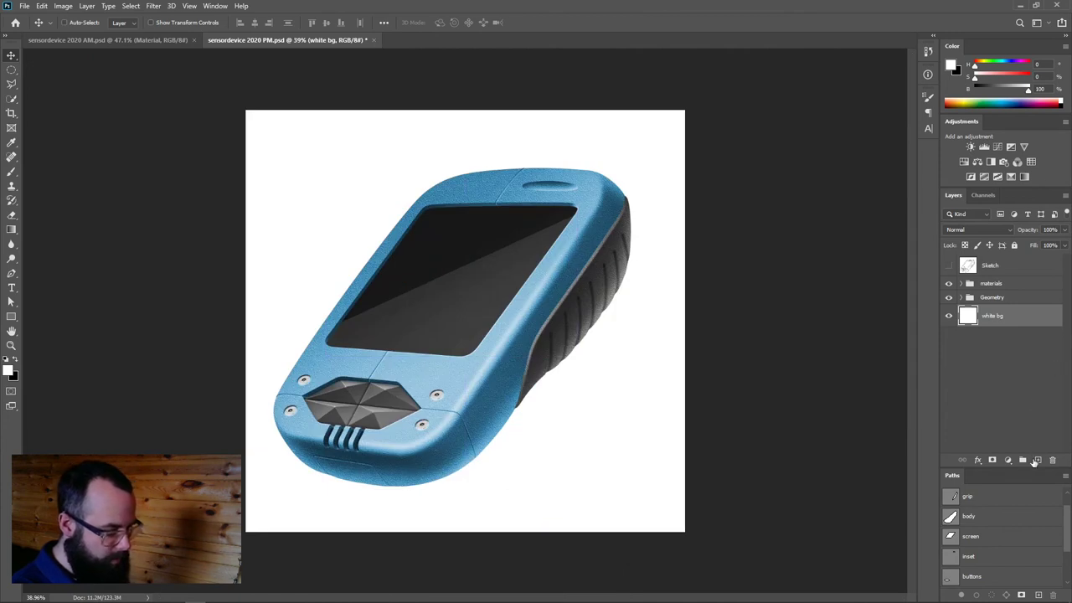
On a new layer, paint a soft grey wash across the background with a huge black brush
left_click(1036, 461)
key("b")
left_click_drag(391, 272, 467, 272)
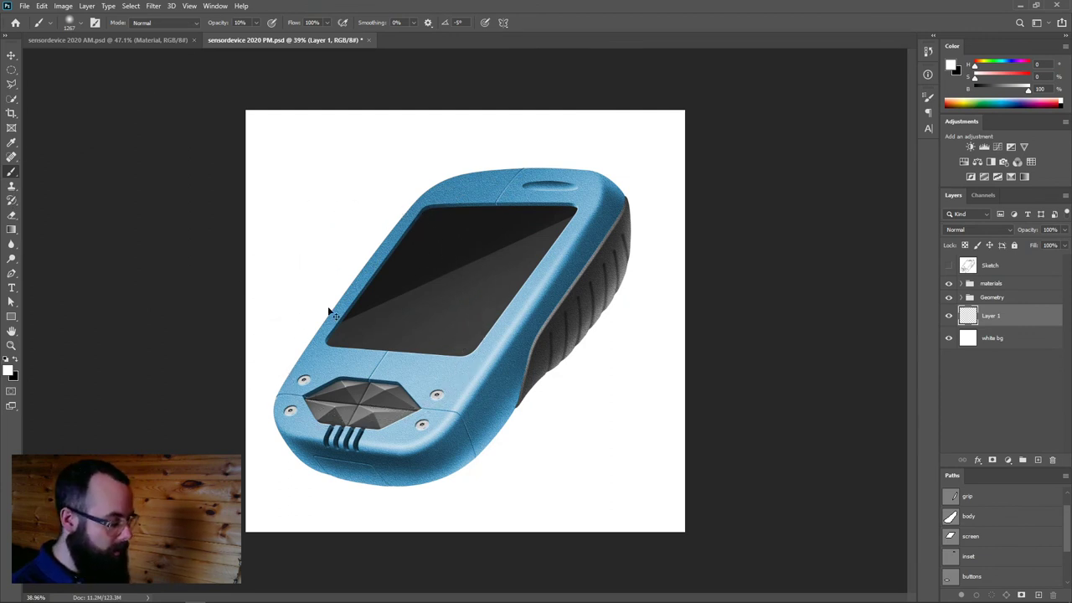
left_click_drag(324, 225, 324, 225)
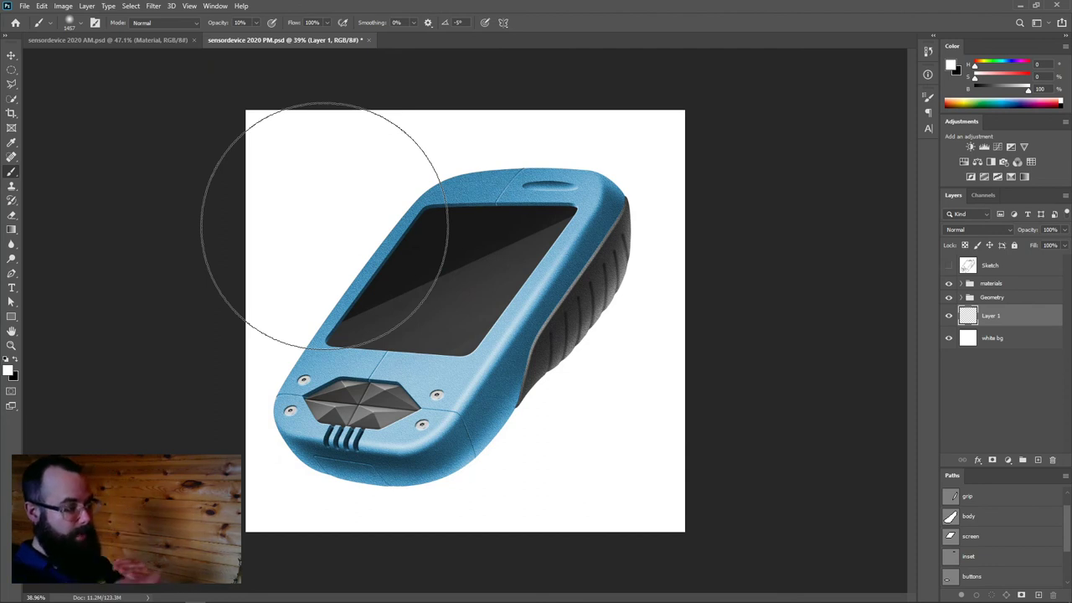
key("x")
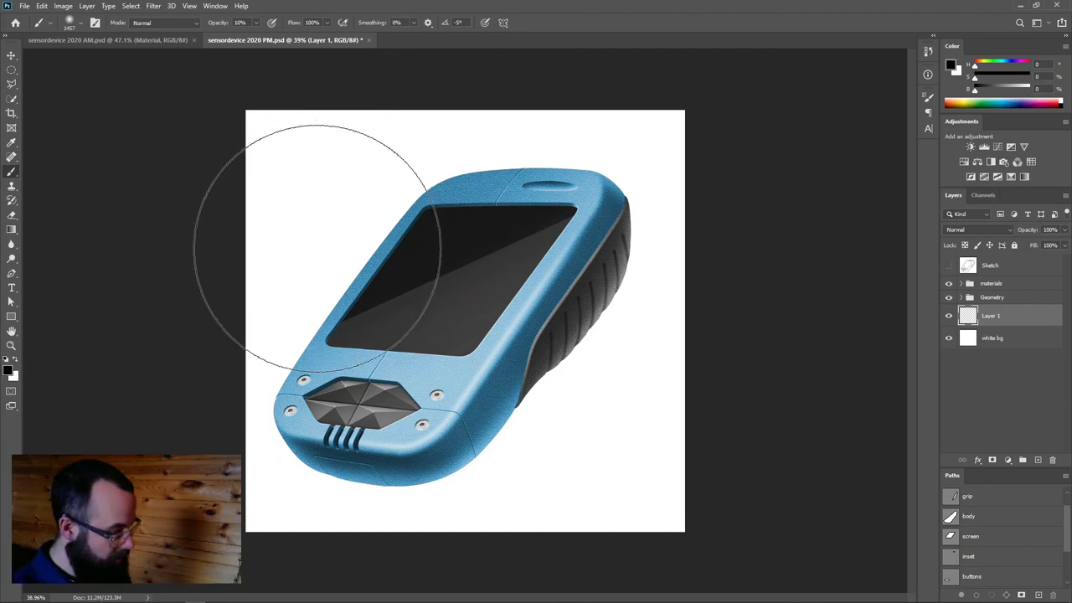
left_click_drag(156, 240, 712, 243)
mouse_move(469, 184)
left_mouse_down()
mouse_move(494, 171)
mouse_move(402, 210)
left_mouse_up()
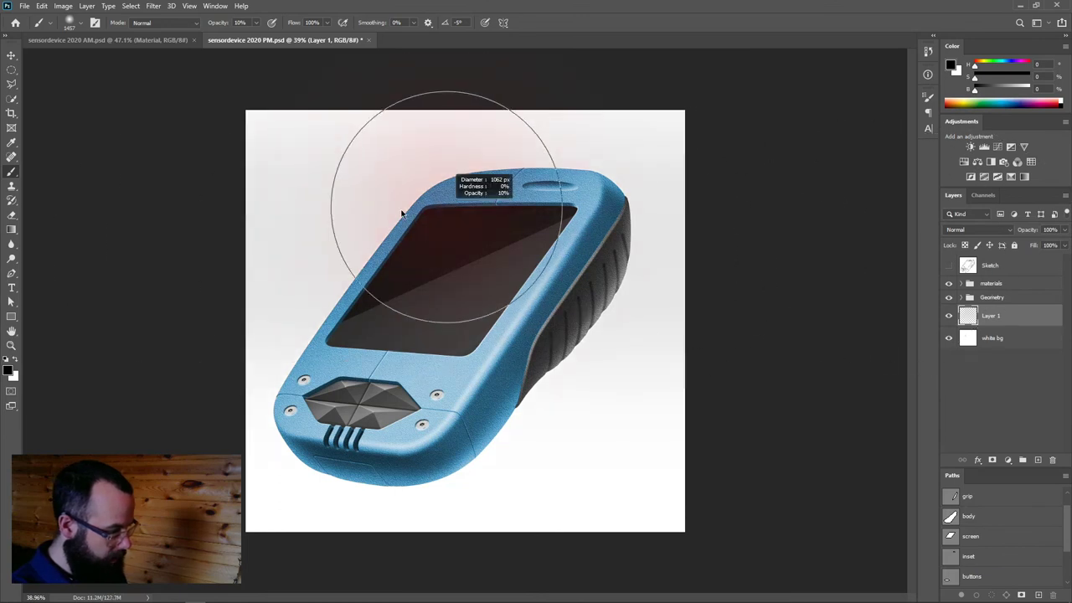
left_click_drag(156, 192, 996, 243)
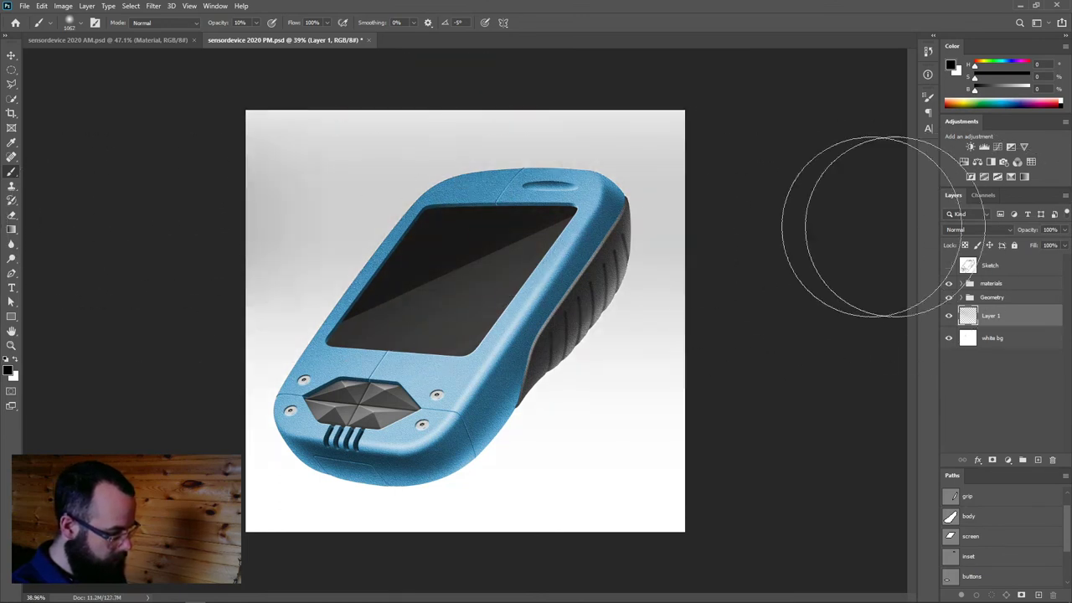
left_click_drag(897, 204, 251, 192)
mouse_move(490, 209)
left_mouse_down()
mouse_move(251, 218)
mouse_move(536, 247)
mouse_move(890, 222)
mouse_move(88, 249)
mouse_move(826, 210)
left_mouse_up()
left_click_drag(569, 238, 603, 230)
mouse_move(80, 189)
left_mouse_down()
mouse_move(1000, 143)
mouse_move(1042, 163)
left_mouse_up()
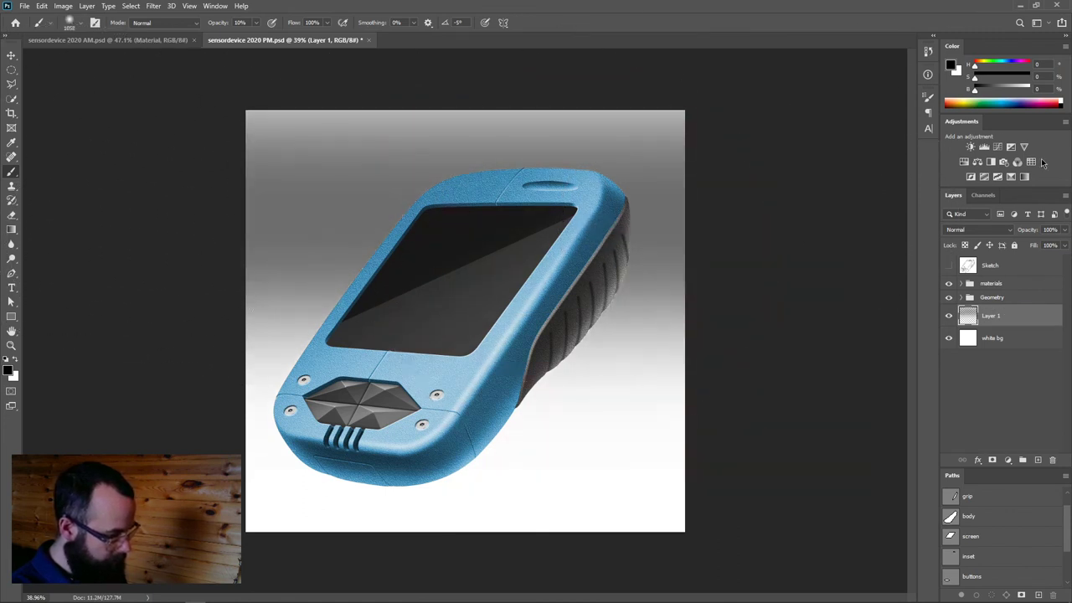
Name the wash layer 'gradient' and add a new layer above it named 'shadow'
double_click(993, 316)
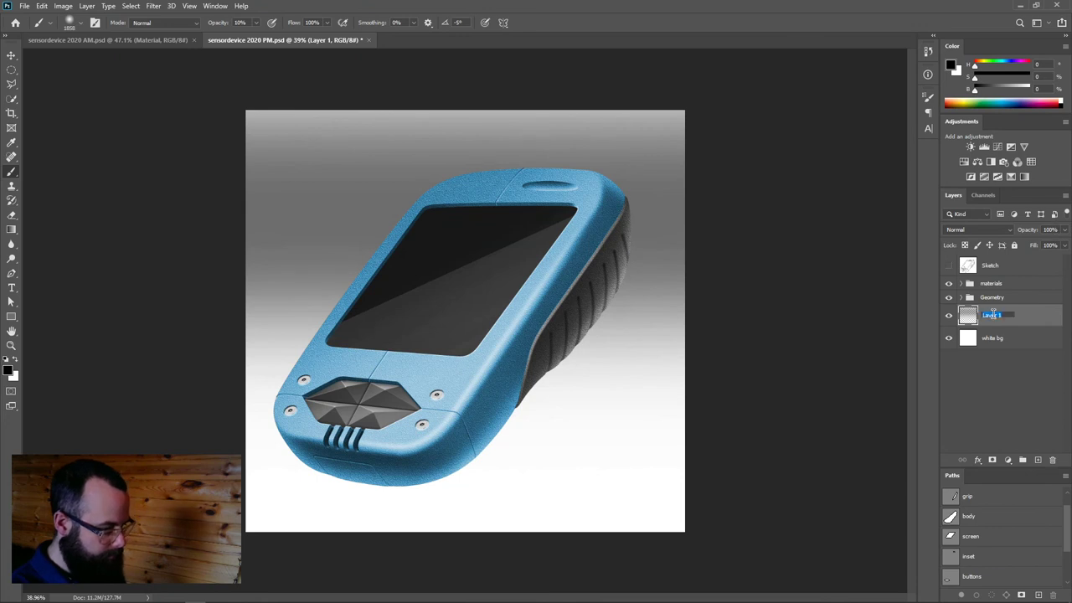
type("gradient")
key("Return")
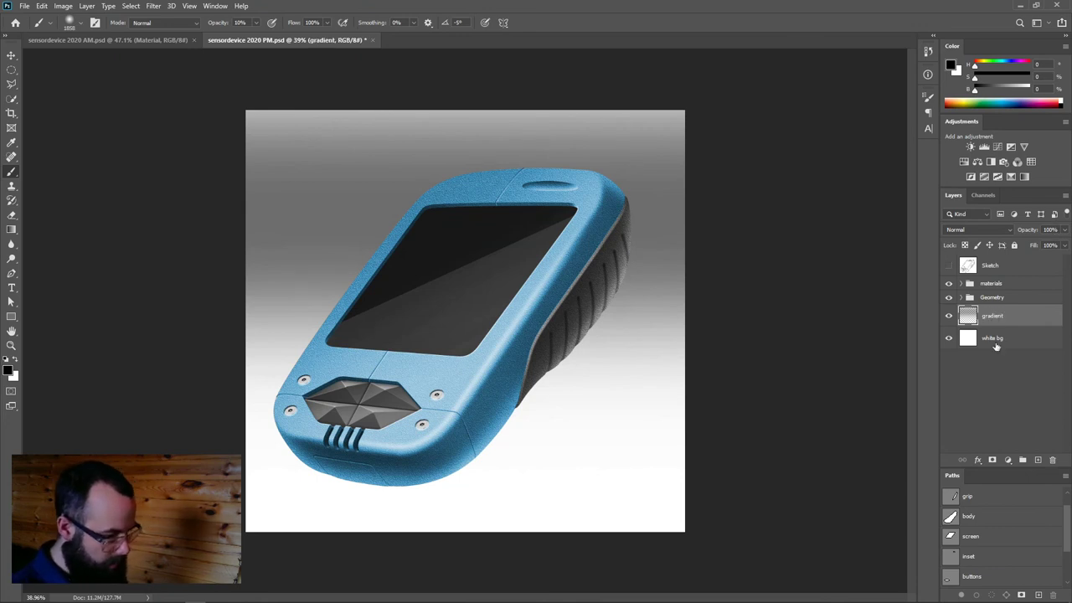
left_click(1037, 460)
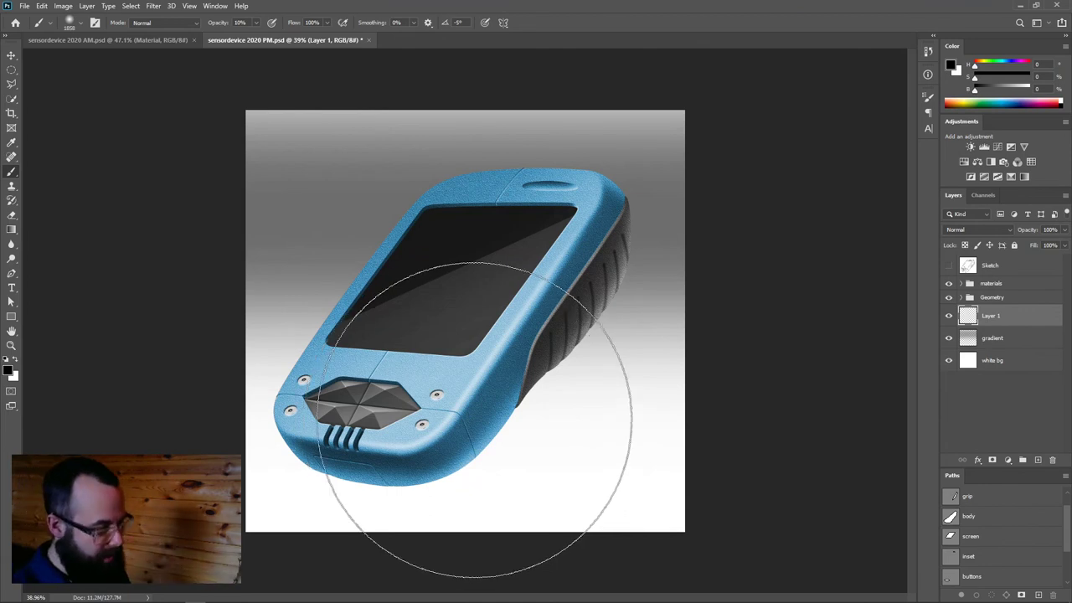
double_click(990, 316)
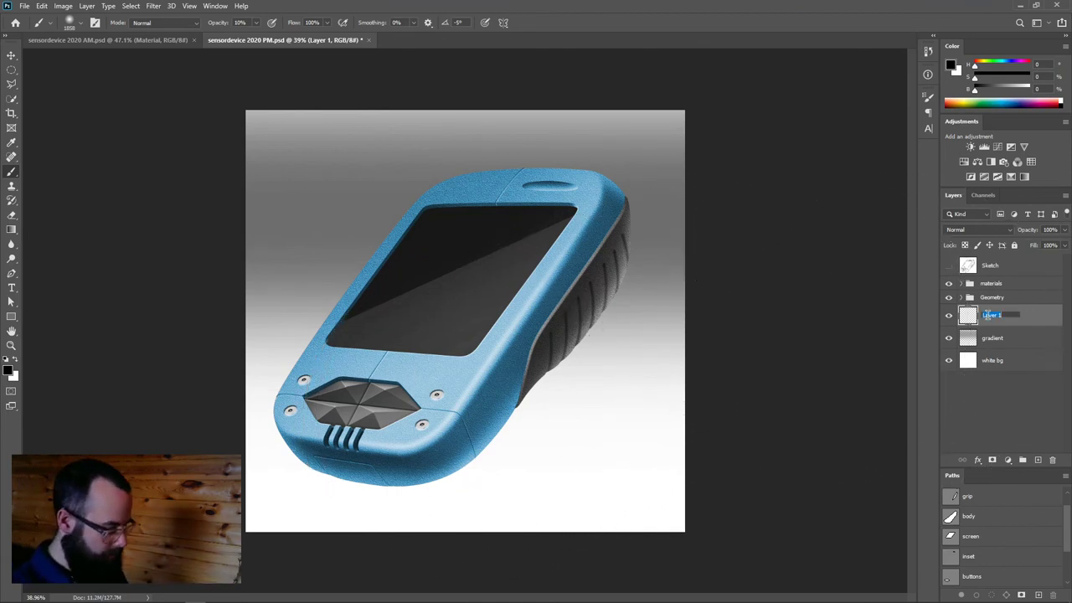
type("shadow")
key("Return")
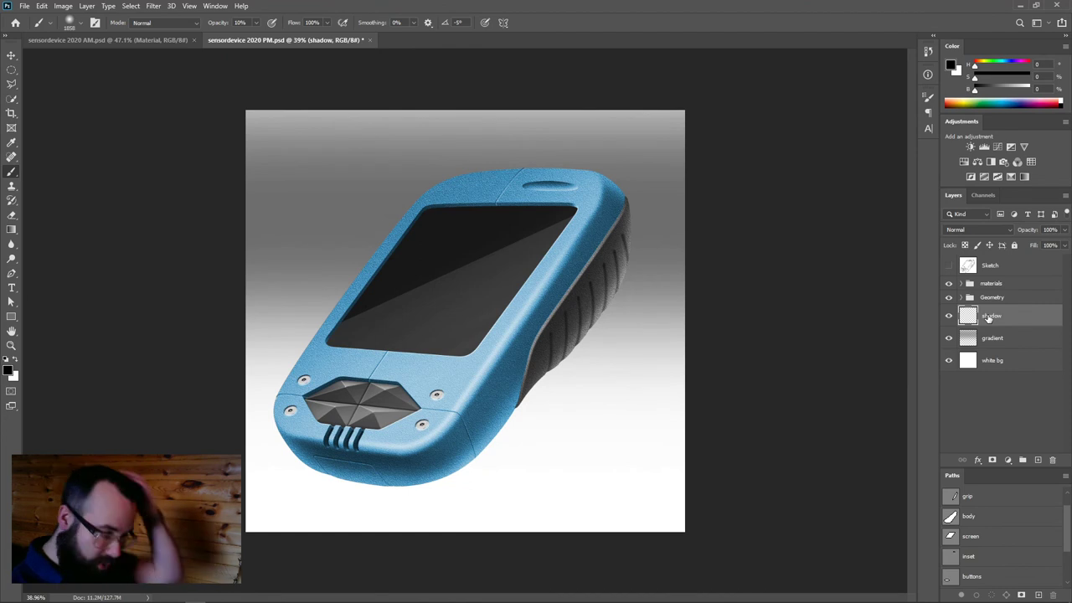
Paint a soft black dab at 100% opacity under the device with a smaller brush
left_click_drag(508, 299, 412, 310)
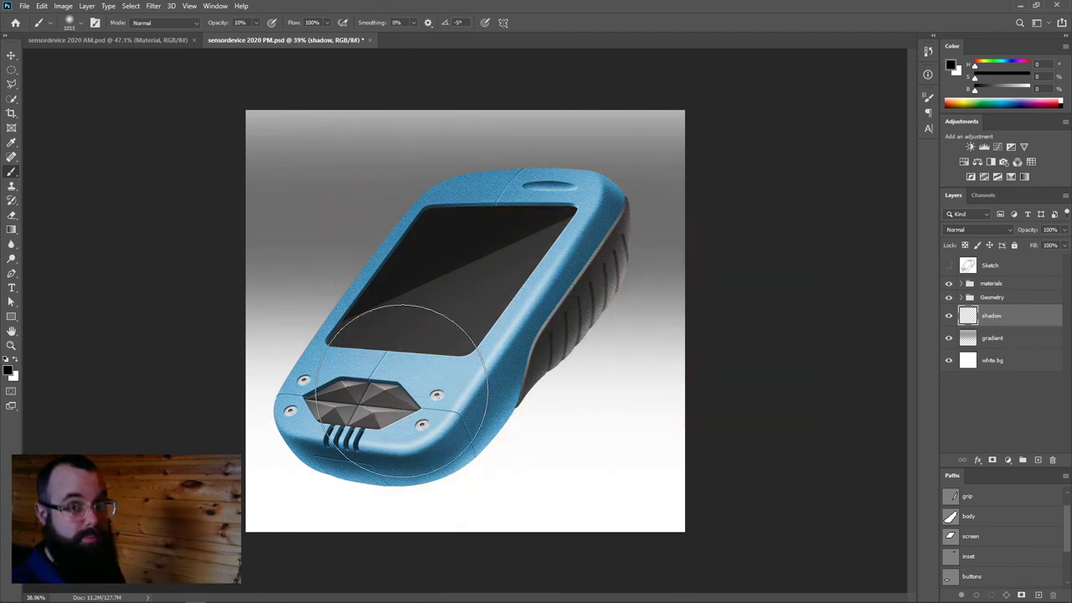
key("0")
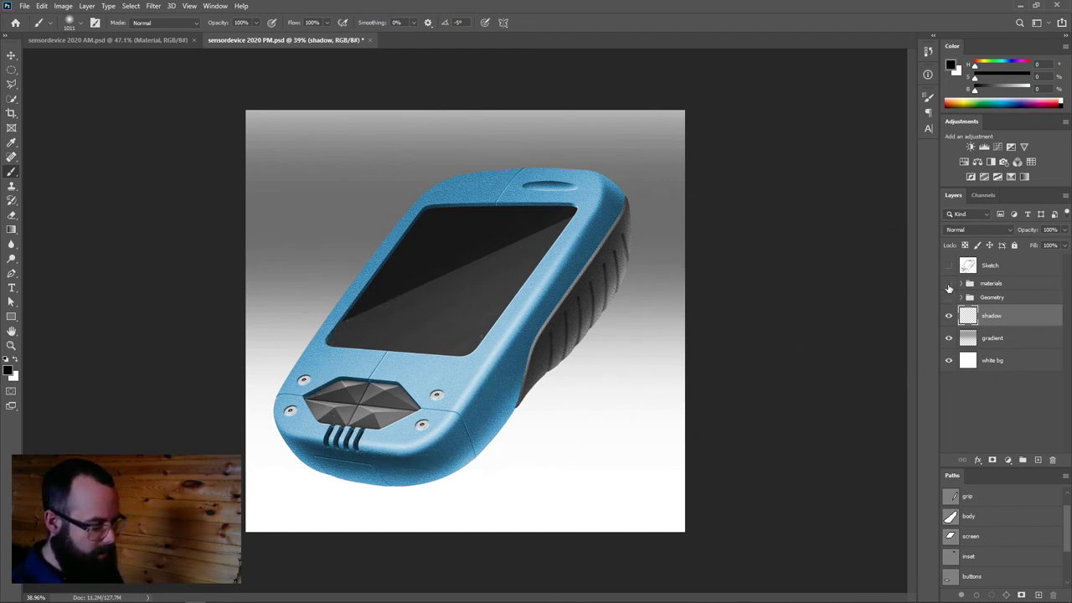
left_click(949, 296)
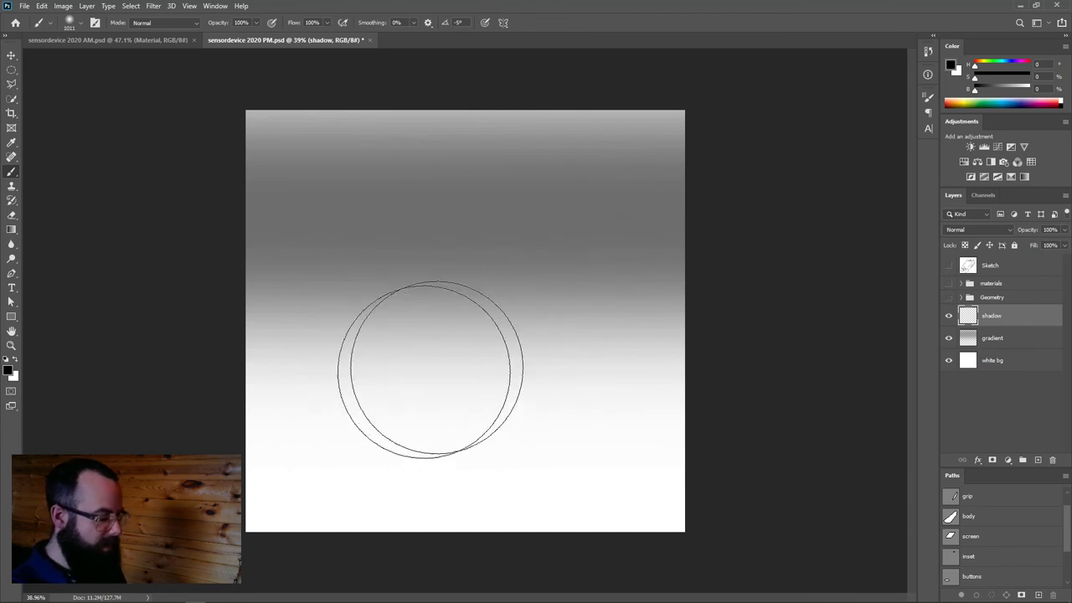
left_click(468, 356)
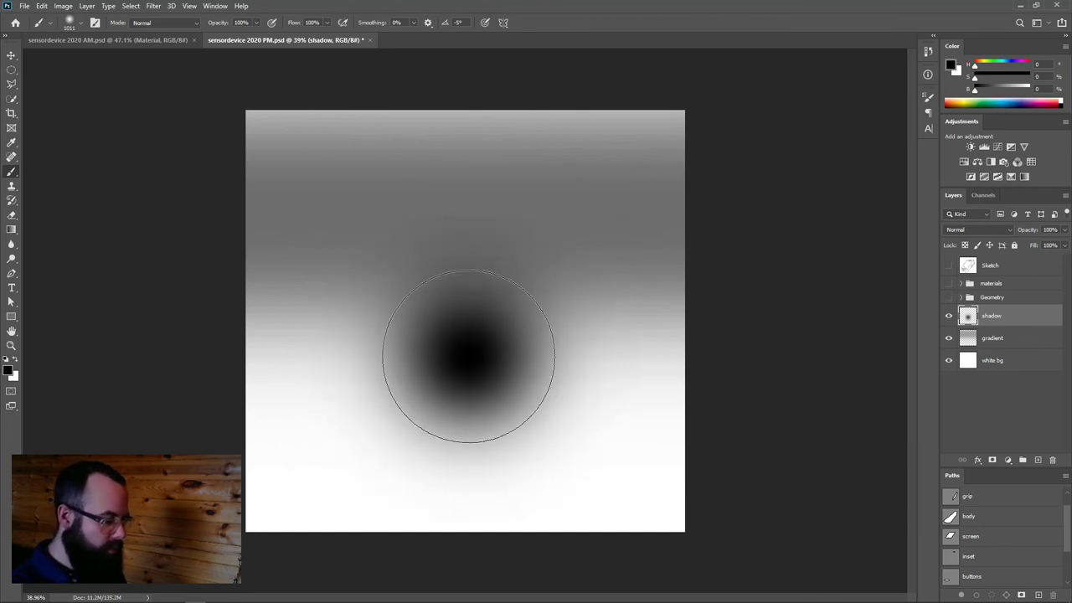
left_click(949, 297)
Transform the shadow dab to half its height, wider on both sides, shifted slightly left
key("ctrl+t")
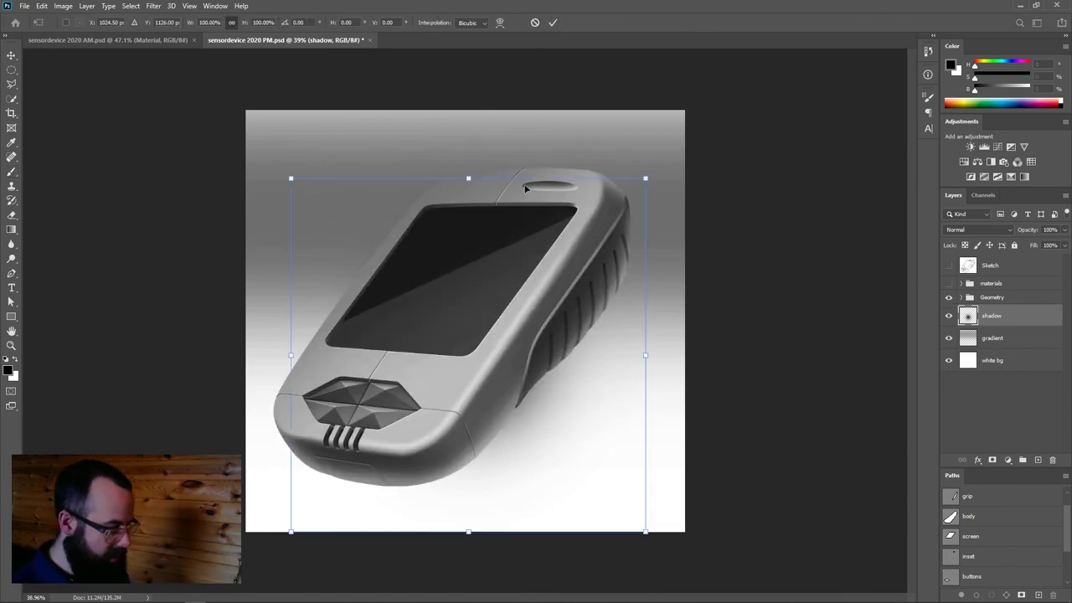
left_click_drag(469, 178, 475, 406)
left_click_drag(292, 471, 168, 471)
left_click_drag(646, 472, 696, 471)
left_click_drag(610, 474, 572, 488)
key("Return")
key("b")
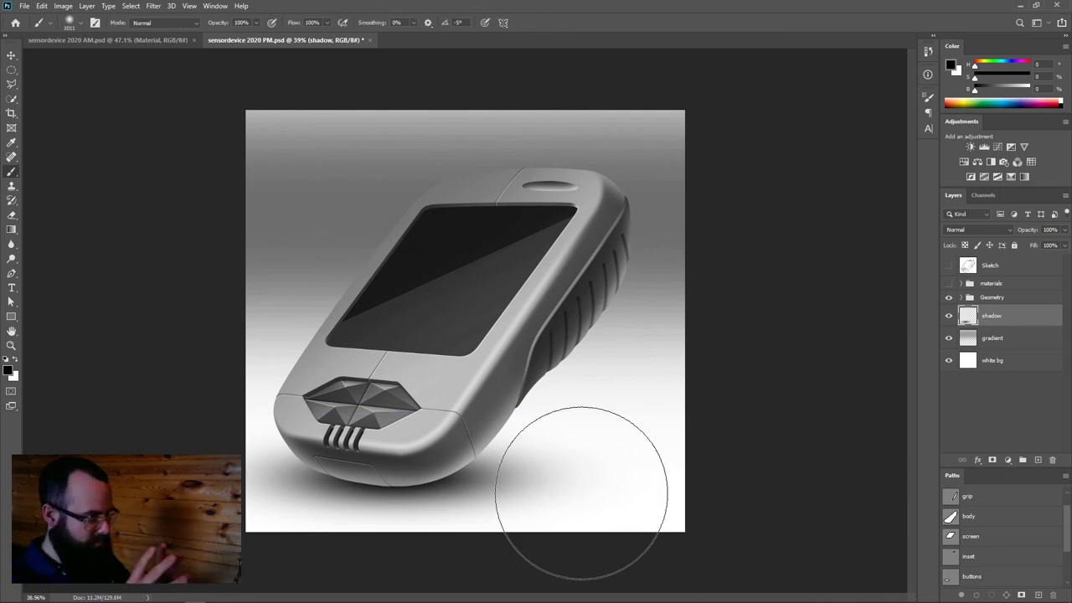
Make the materials group visible again so the blue device sits on its shadow
left_click(949, 283)
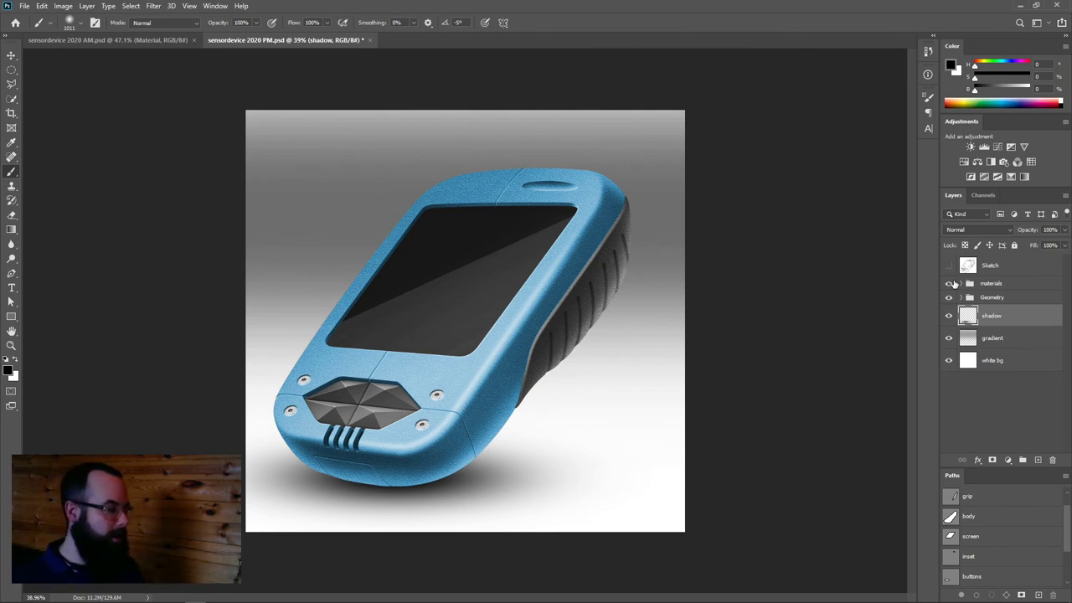
Toggle the render layers and Sketch layer to compare, ending with sketch lines shown
left_click_drag(948, 284, 951, 340)
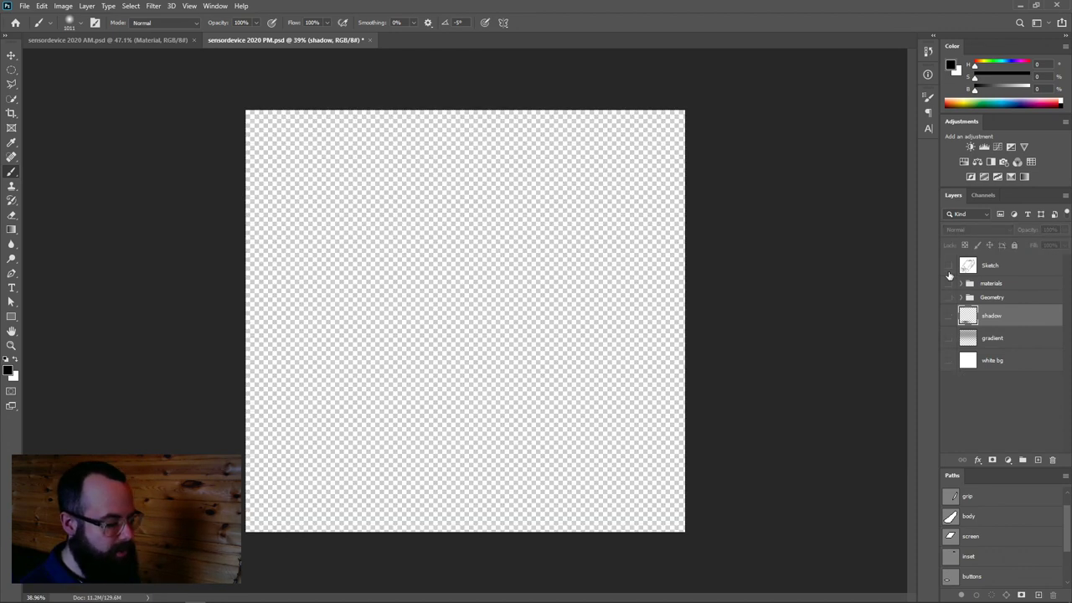
left_click(949, 266)
left_click(948, 266)
left_click_drag(949, 283, 948, 408)
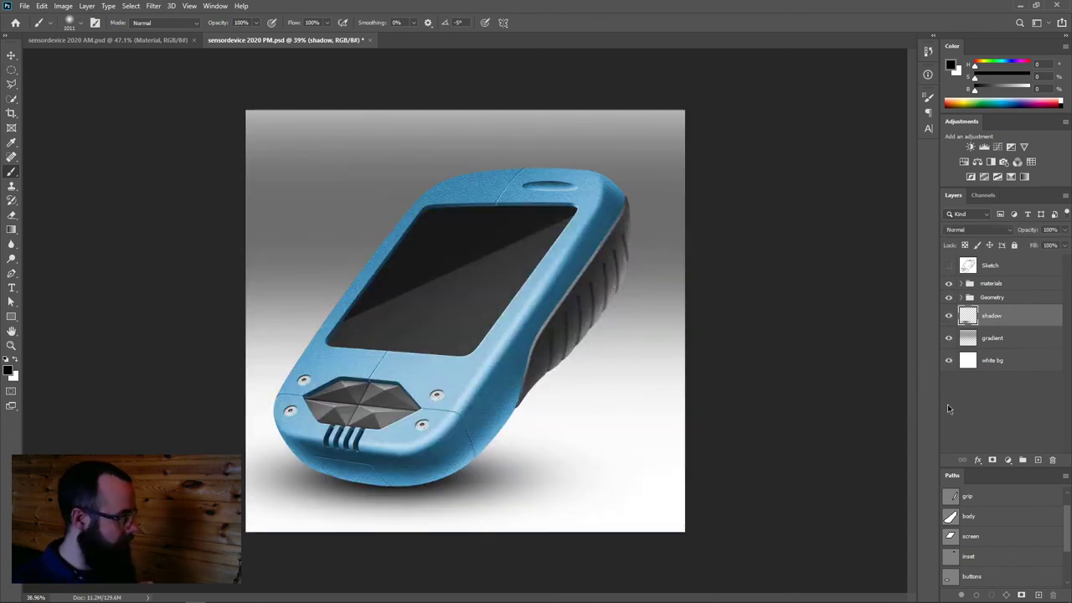
left_click_drag(949, 286, 952, 373)
left_click_drag(949, 294, 949, 268)
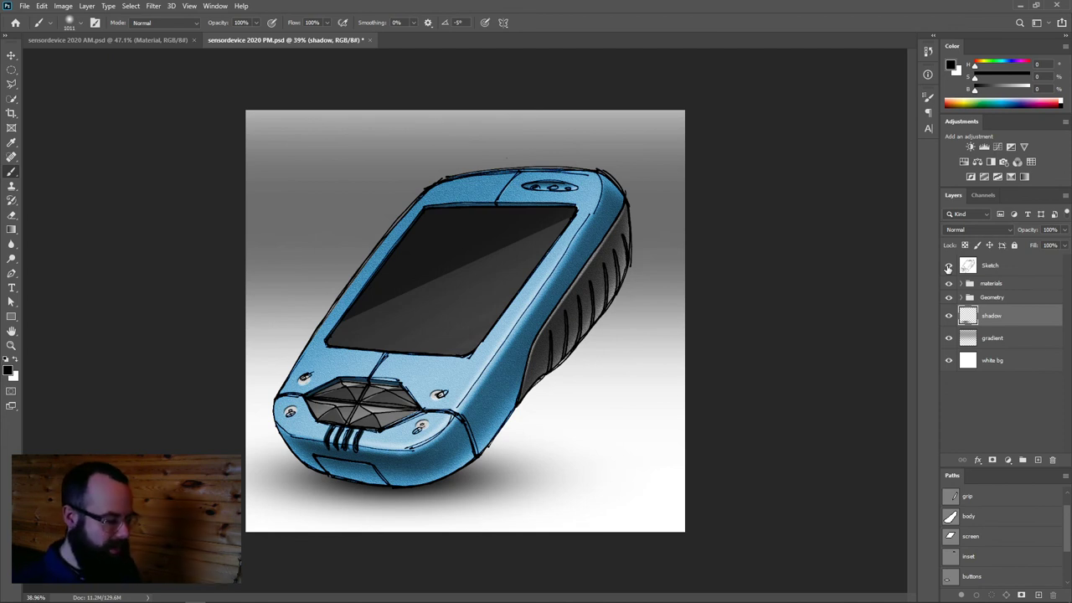
left_click(948, 266)
left_click(948, 266)
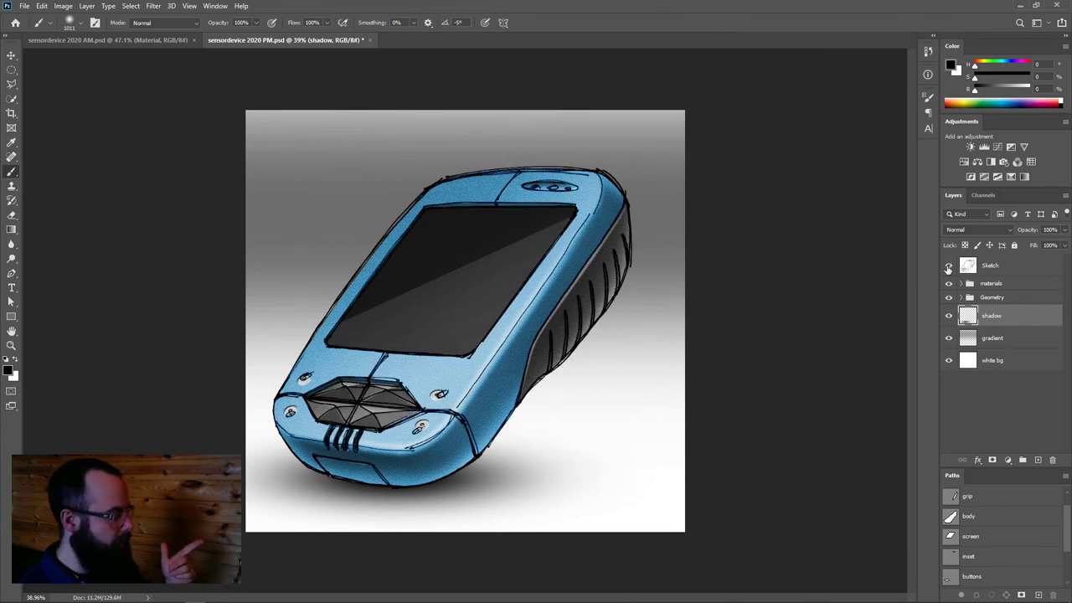
left_click(948, 266)
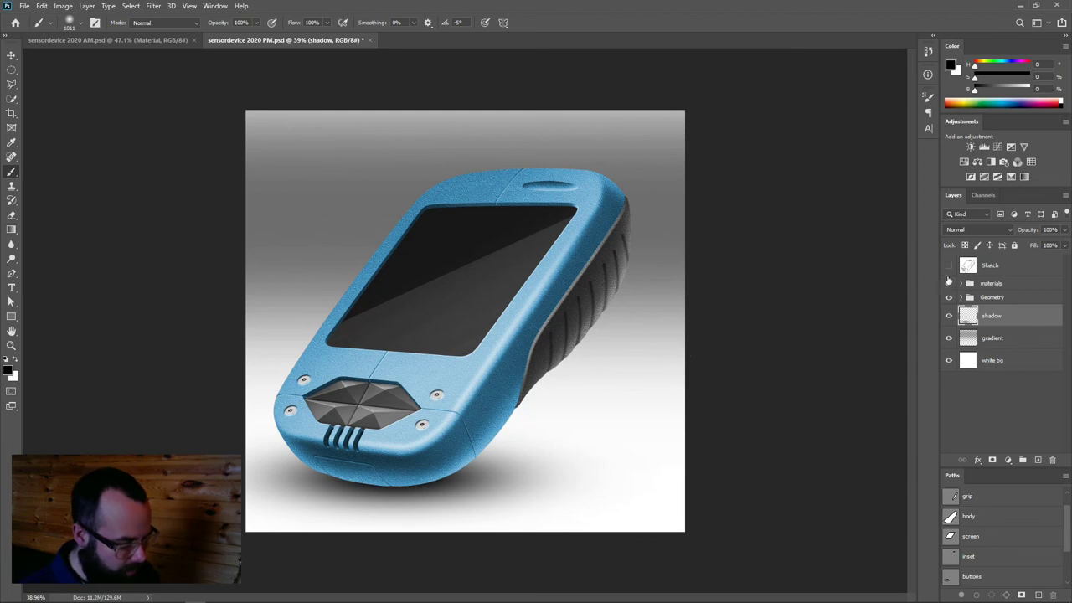
left_click(950, 267)
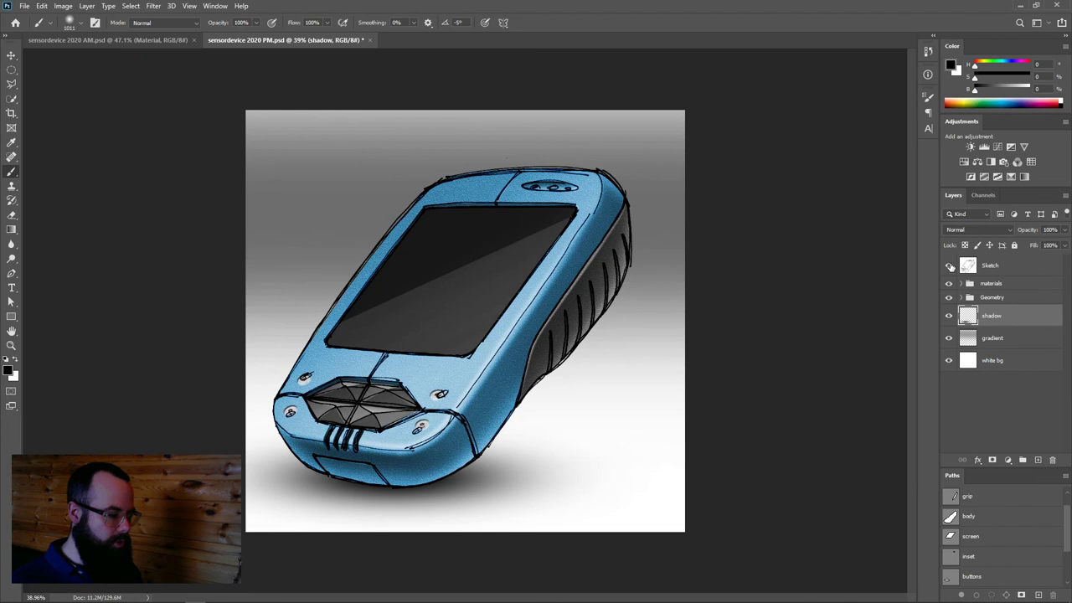
Lower the Sketch layer's opacity to 43%, then hide the layer
left_click(1001, 266)
left_click(1065, 229)
left_click_drag(1060, 244, 1036, 246)
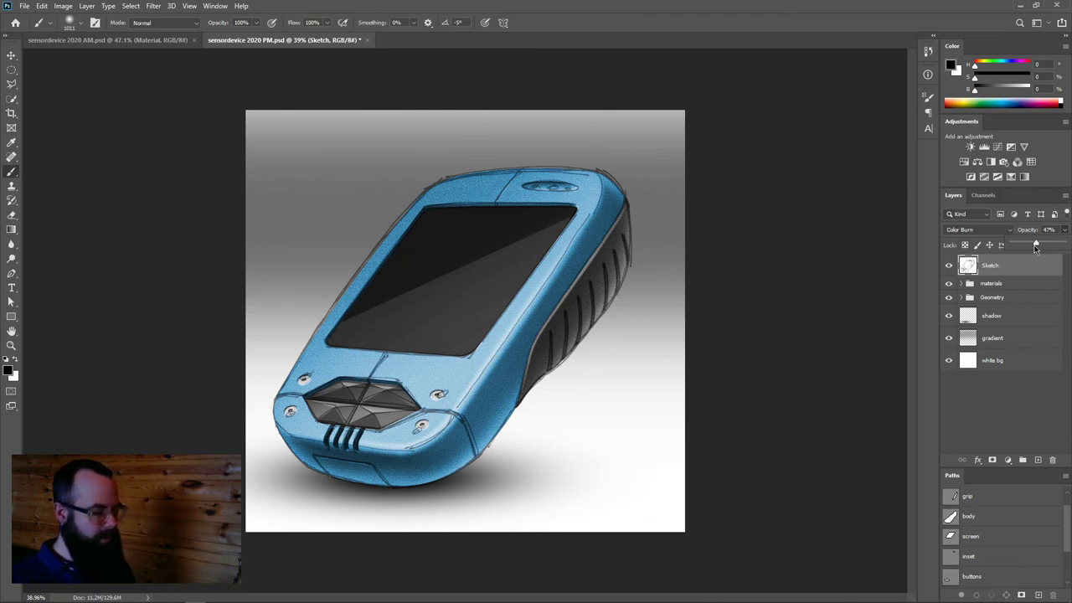
left_click_drag(1036, 246, 1069, 243)
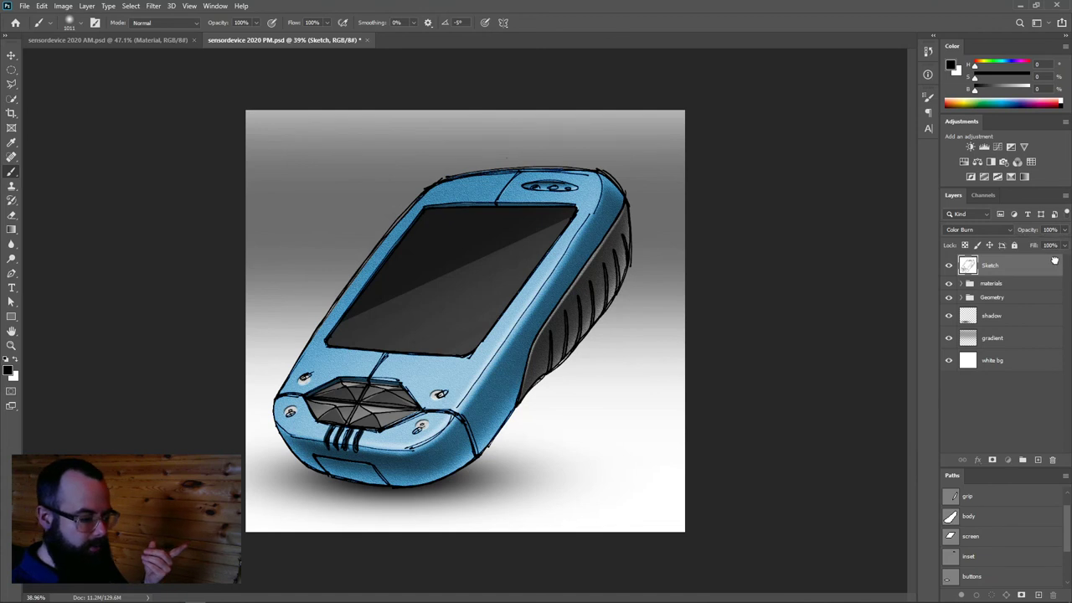
left_click_drag(1063, 243, 1035, 243)
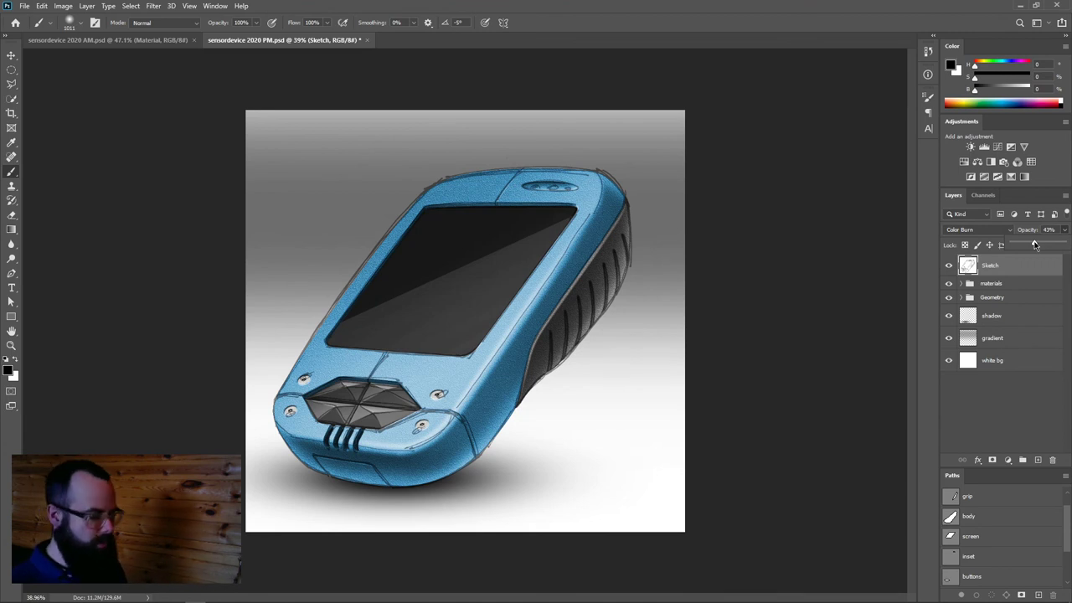
left_click(949, 265)
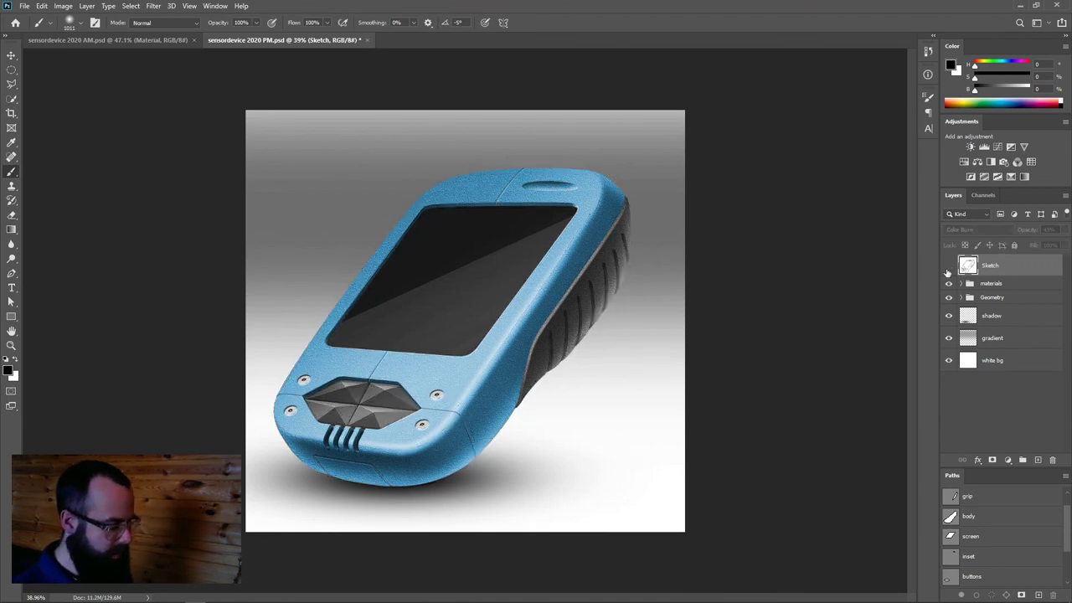